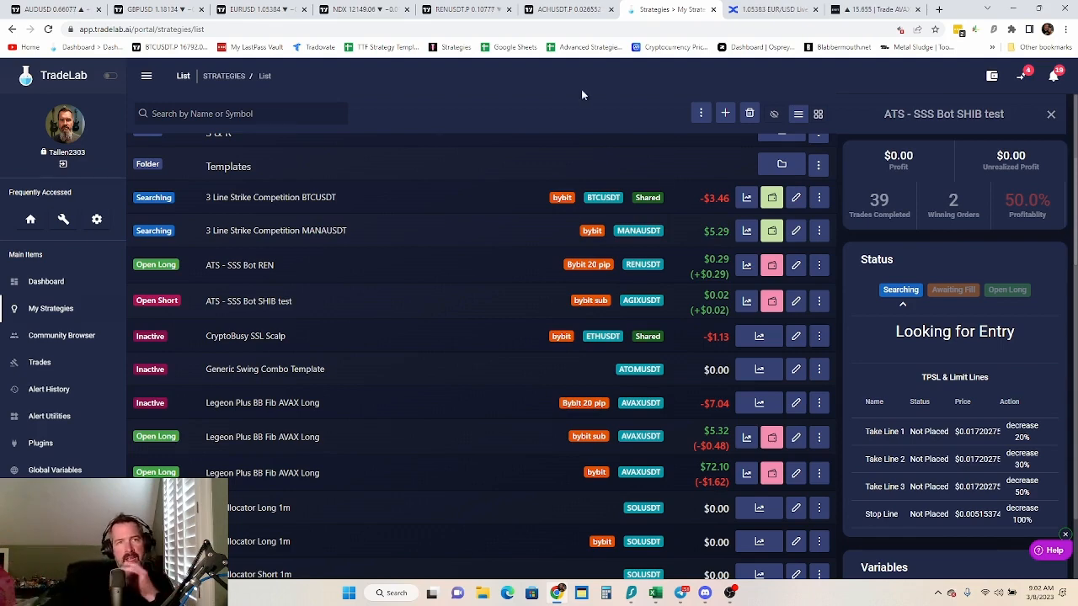
Switch to the ACHUSDT chart in TradingView and add the TMA Overlay - Remastered indicator
click(566, 10)
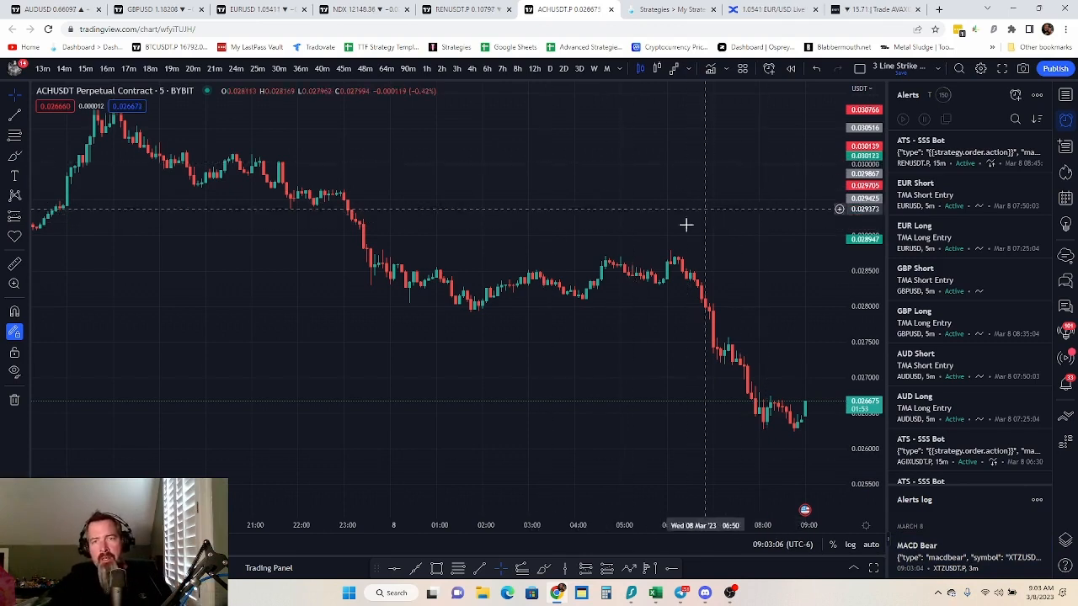
click(709, 73)
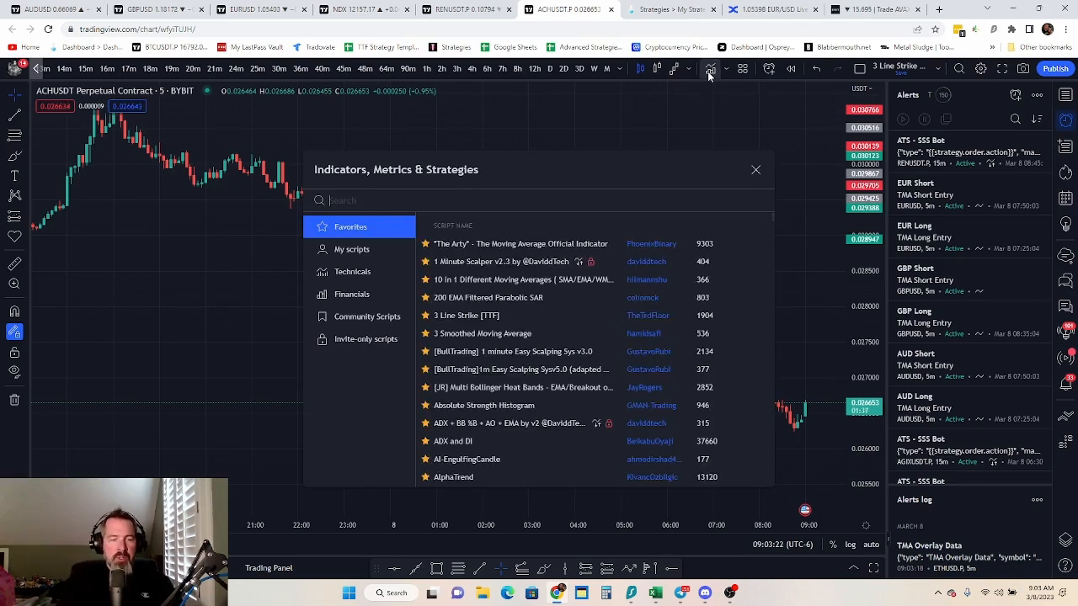
text(tma)
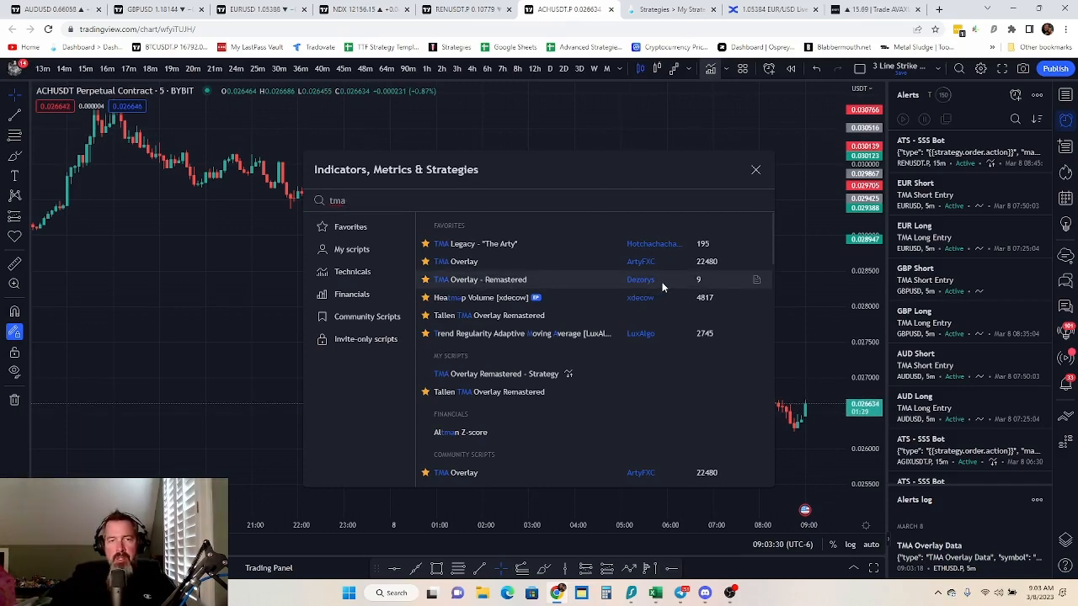
click(447, 289)
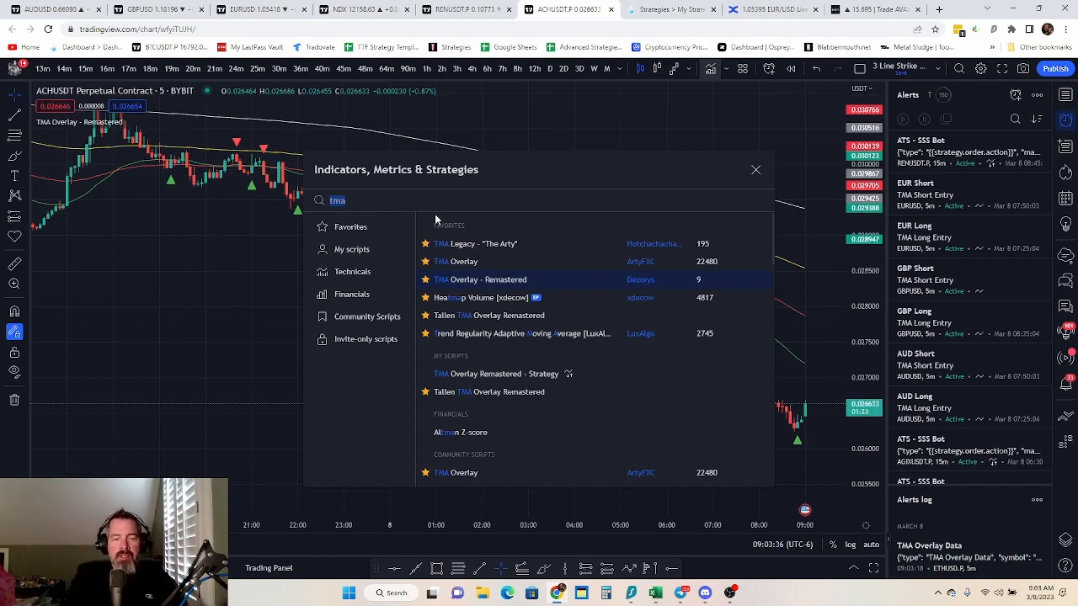
Add the Stochastic RSI indicator to the ACHUSDT chart and close the indicator library
text(stoch)
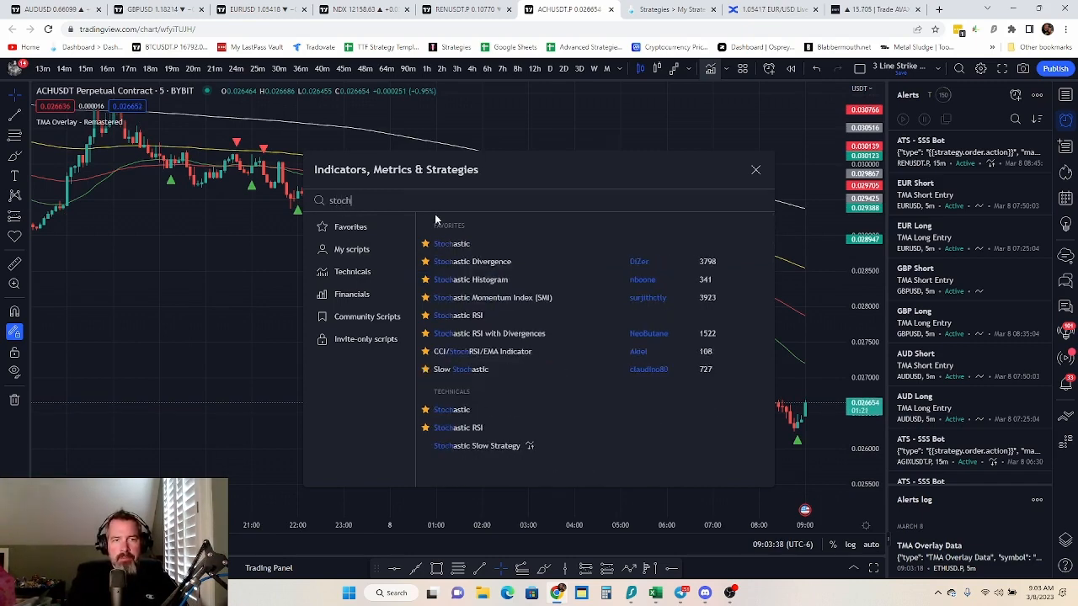
click(482, 315)
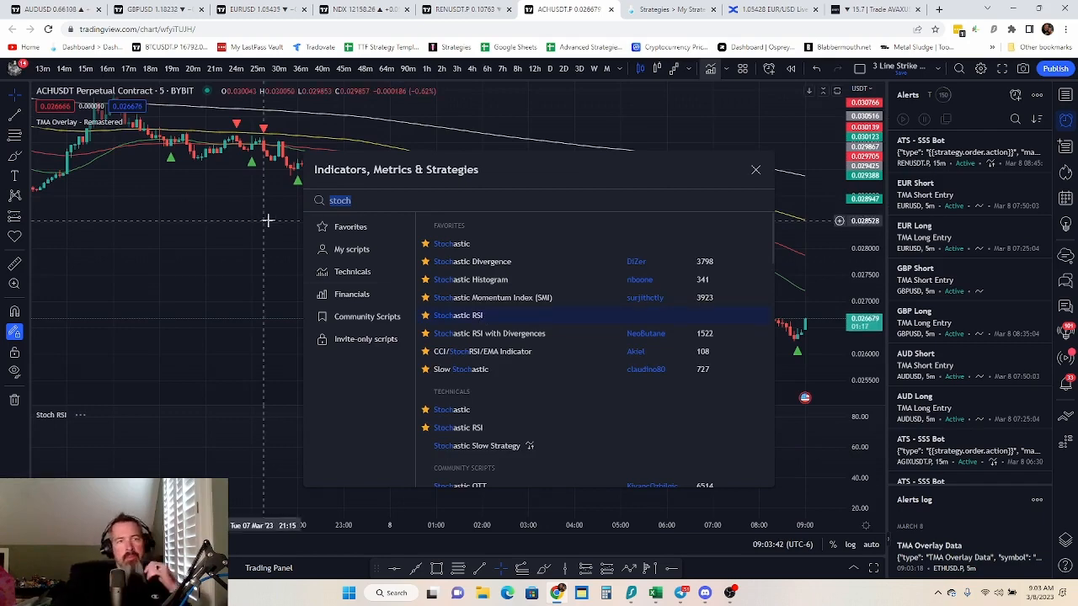
click(755, 170)
Set Length 3 of the TMA Overlay - Remastered indicator to 200 and enable Use Dynamic Line Color
mouse_move(142, 122)
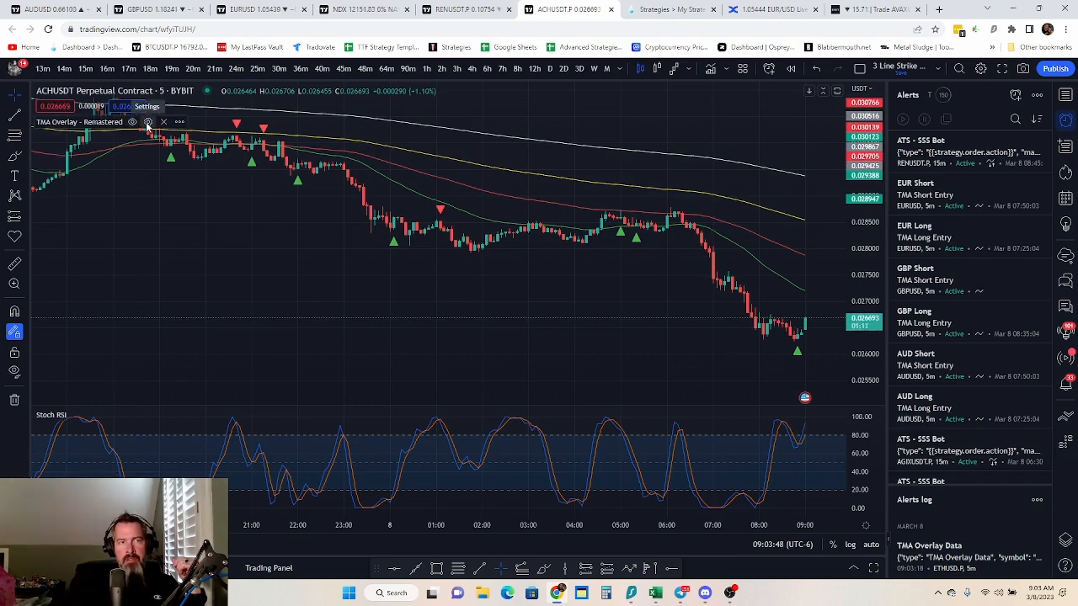
click(147, 122)
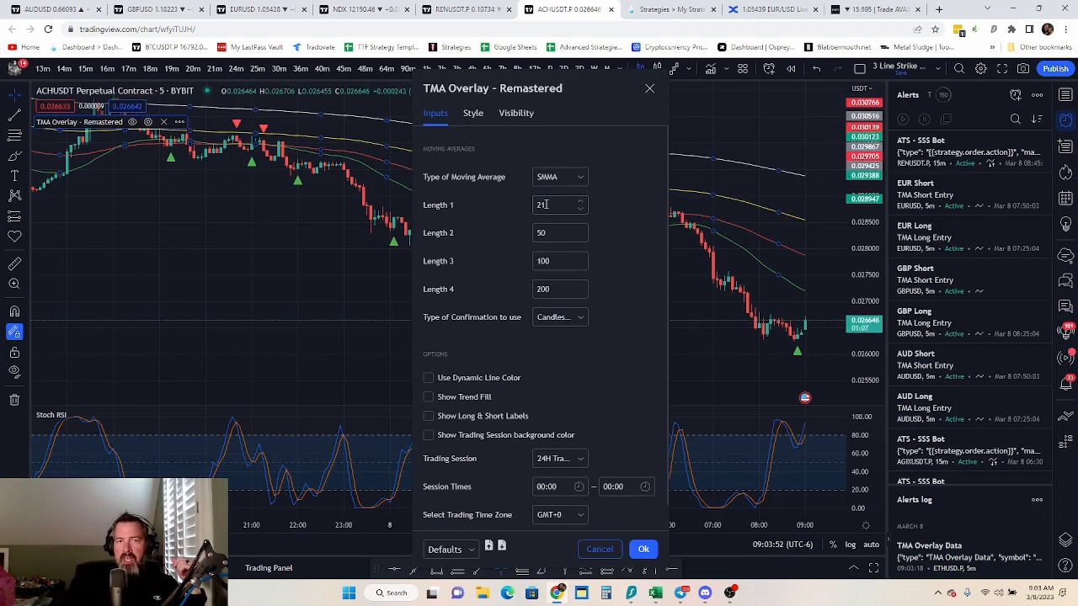
click(544, 262)
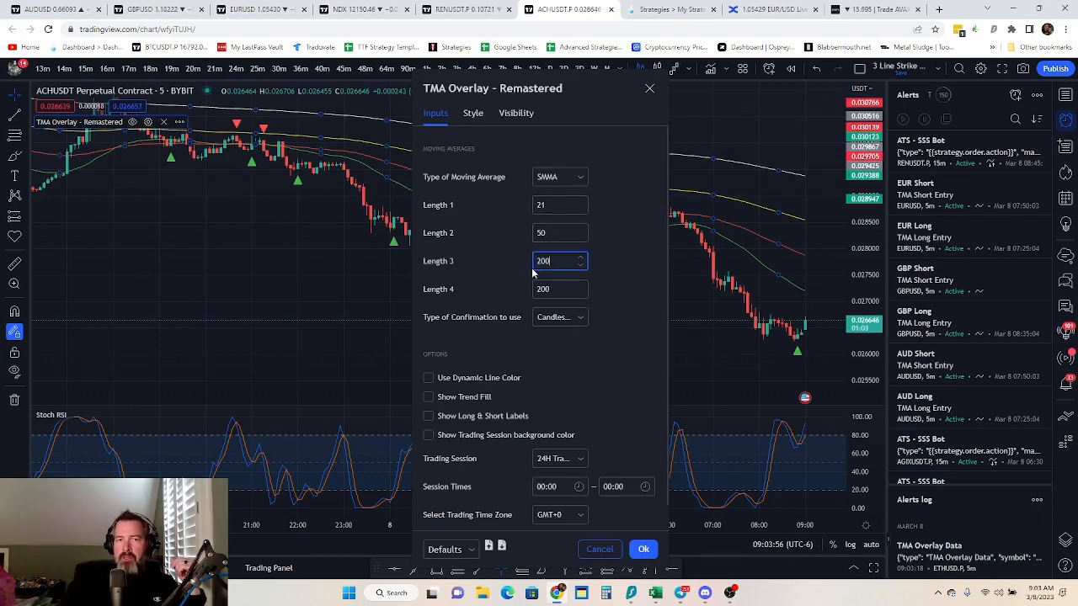
click(636, 263)
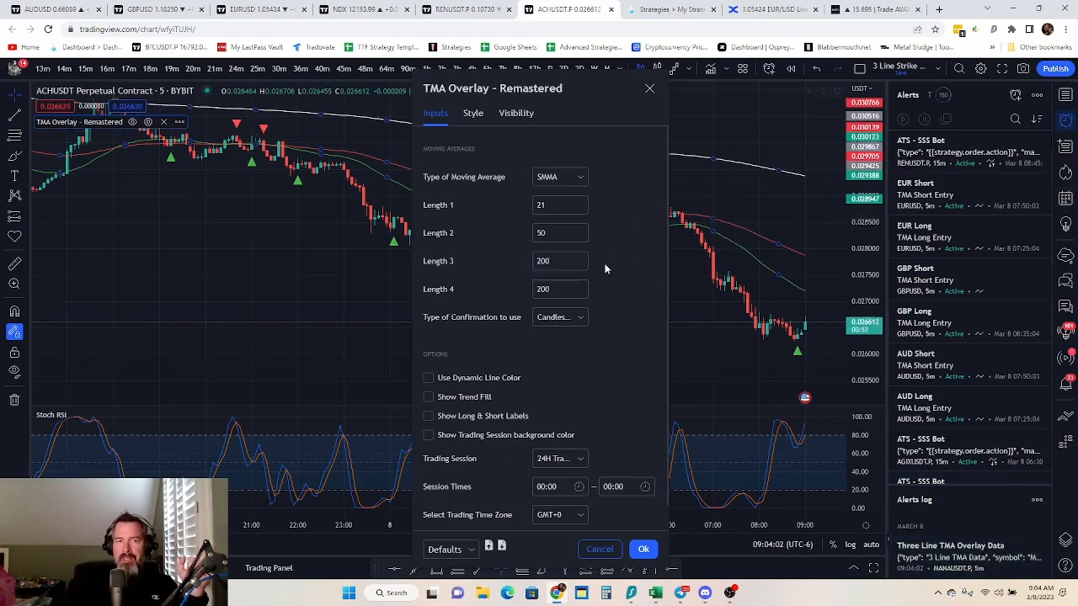
click(427, 378)
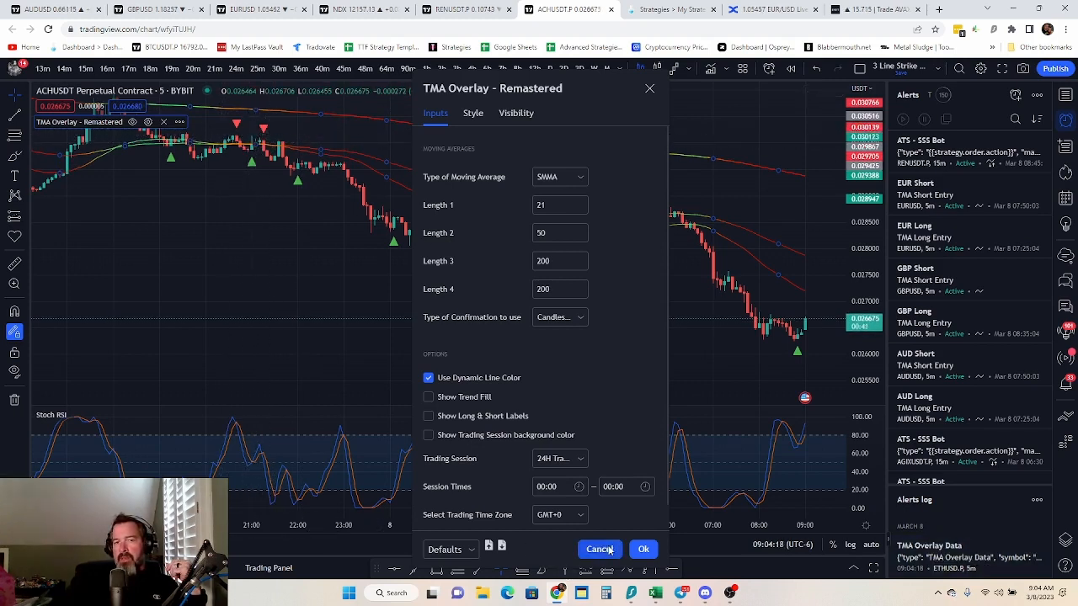
click(643, 549)
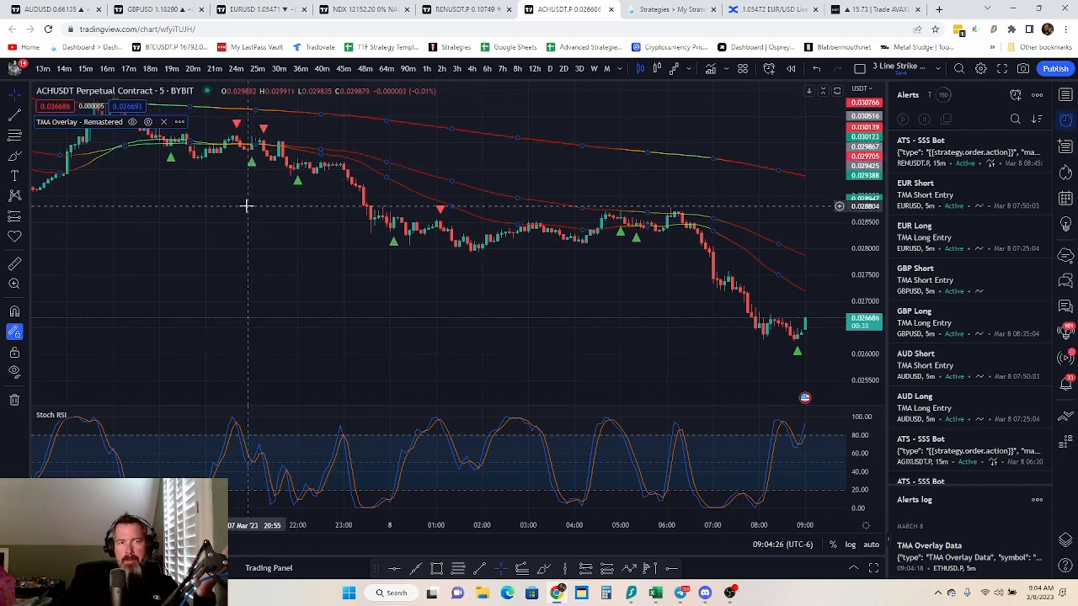
Set the TMA Overlay - Remastered indicator's type of confirmation to Candles and Moving Average Lines
scroll(201, 166, up, 1)
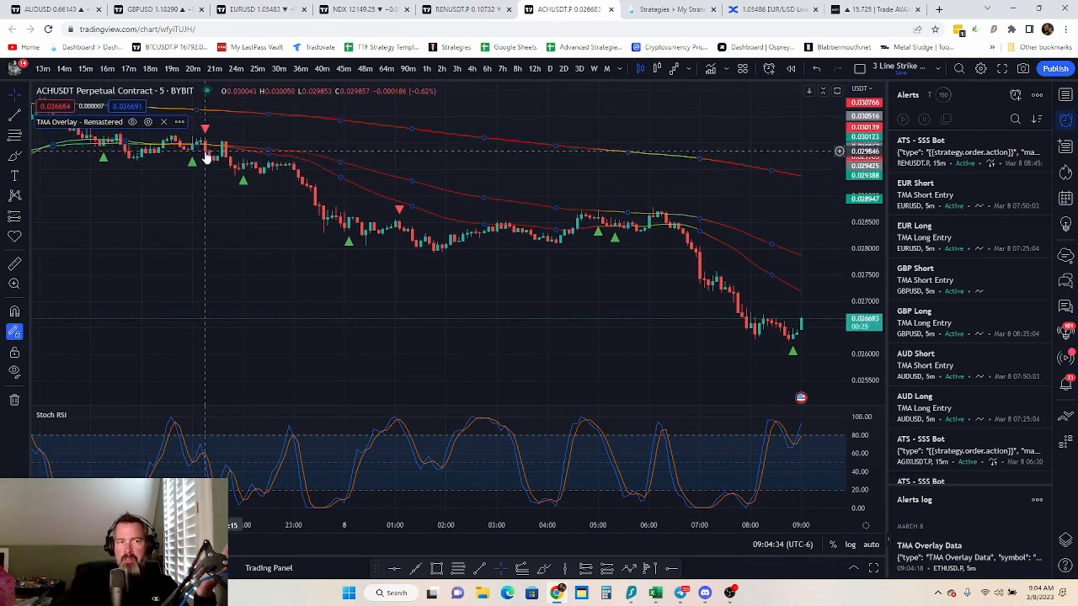
drag(210, 181, 368, 289)
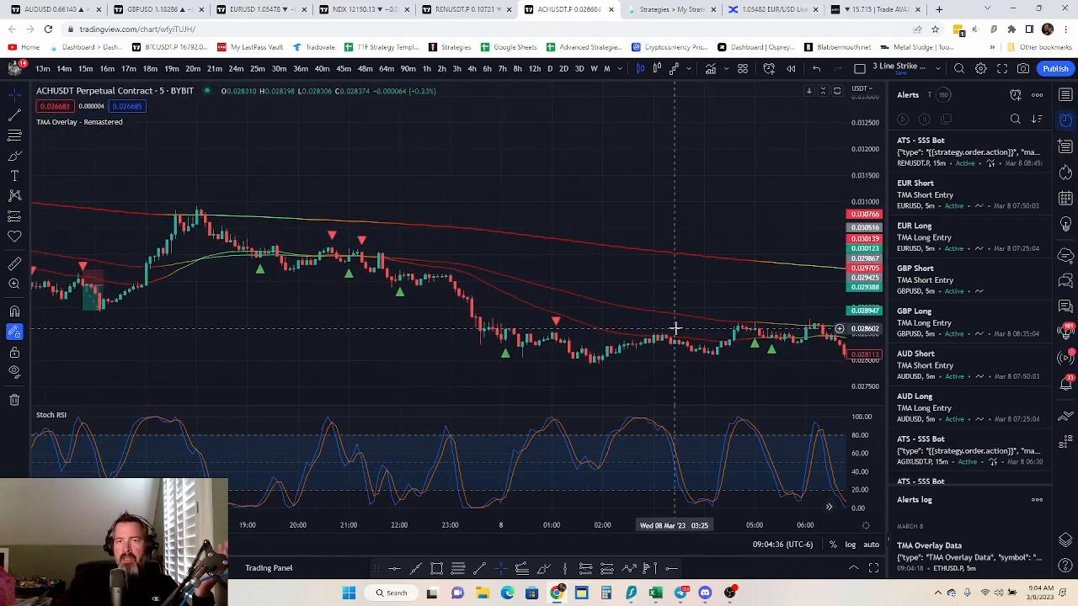
drag(867, 281, 881, 69)
scroll(284, 284, up, 7)
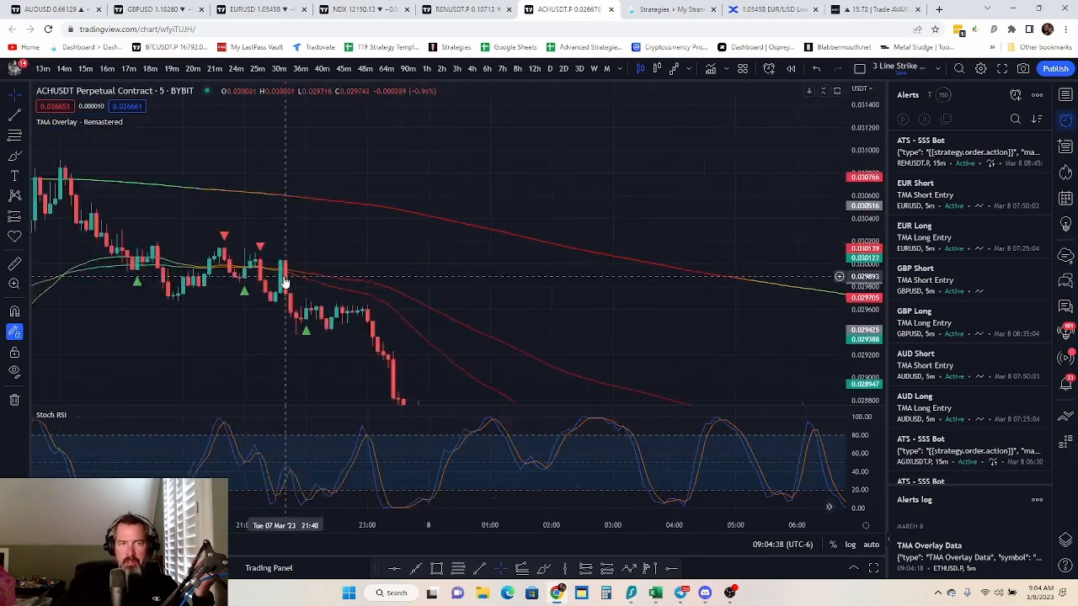
drag(236, 266, 787, 172)
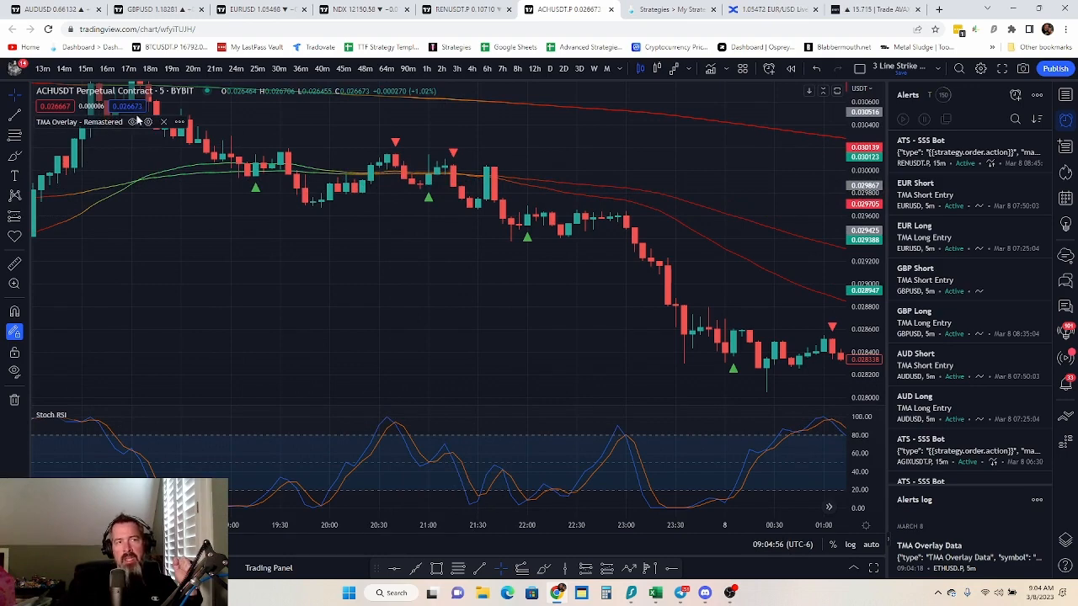
click(147, 122)
scroll(633, 245, down, 2)
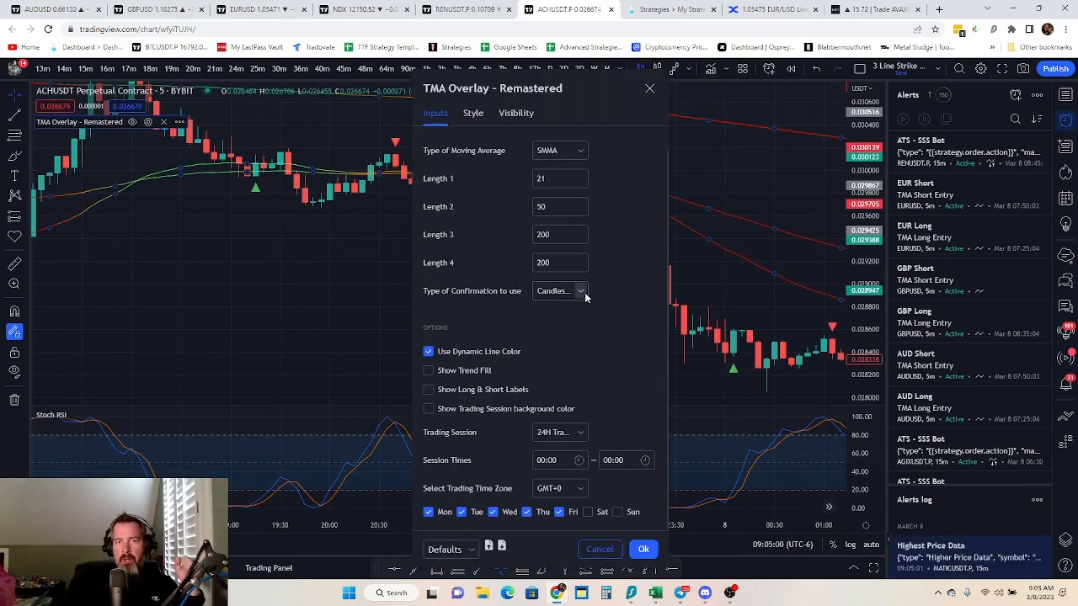
click(580, 291)
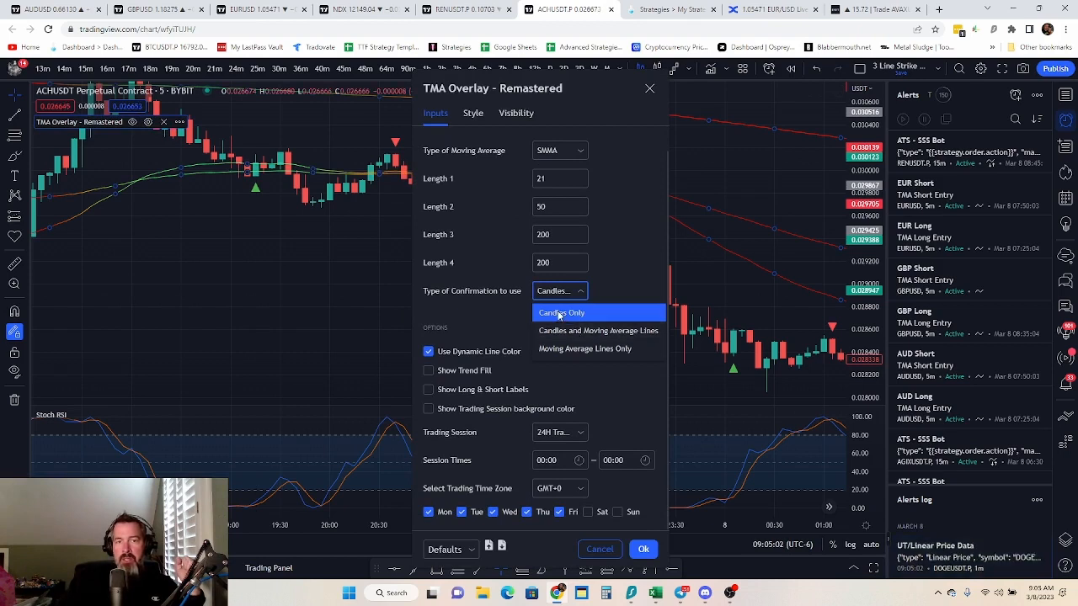
click(562, 331)
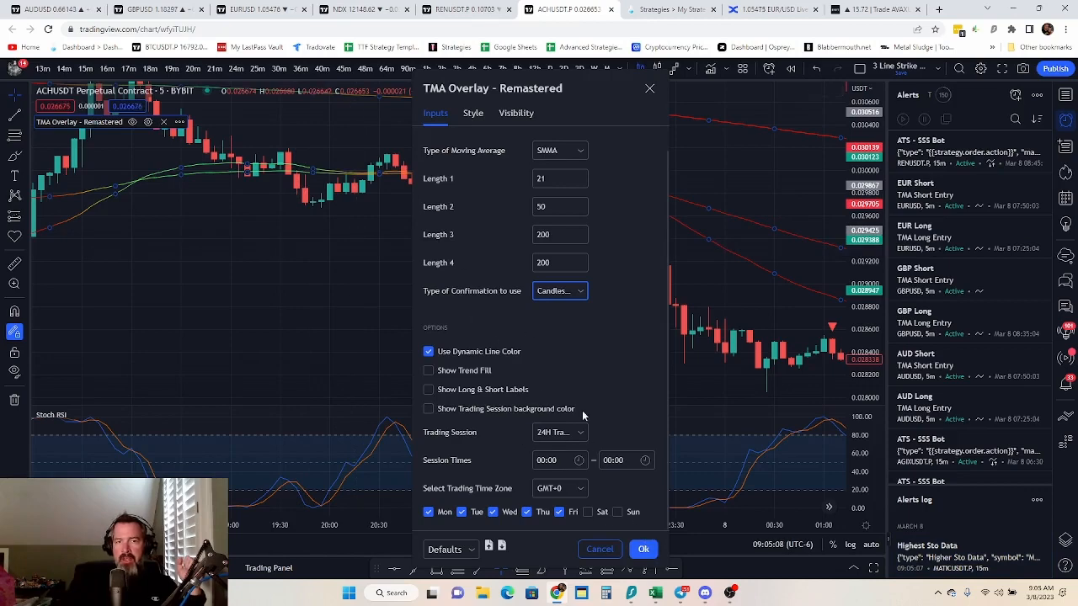
click(644, 549)
Set the TMA Overlay - Remastered indicator's type of confirmation to Moving Average Lines Only
drag(428, 244, 469, 228)
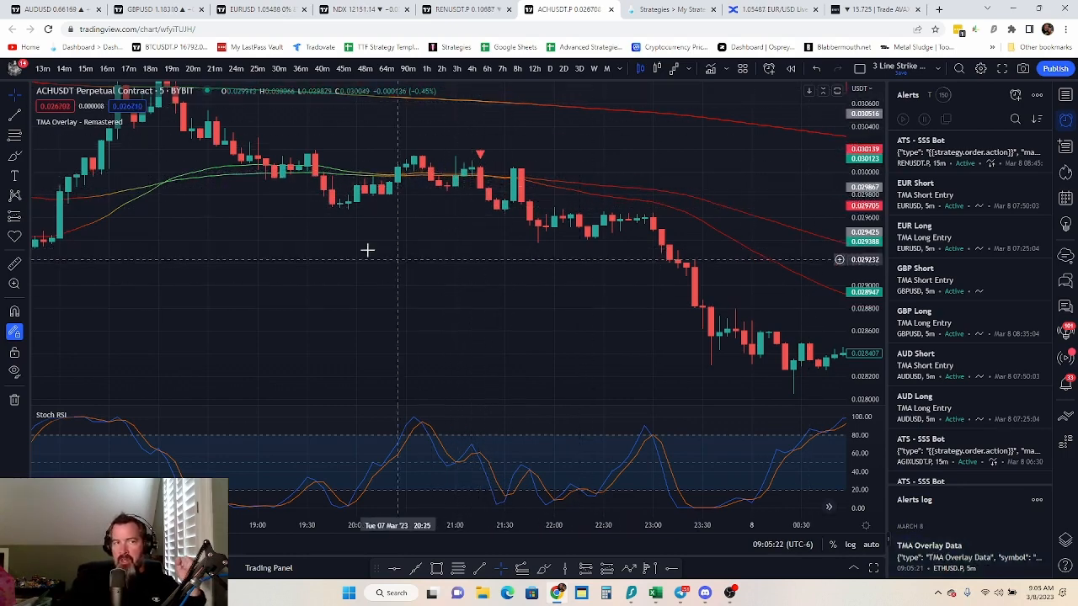
scroll(368, 250, left, 10)
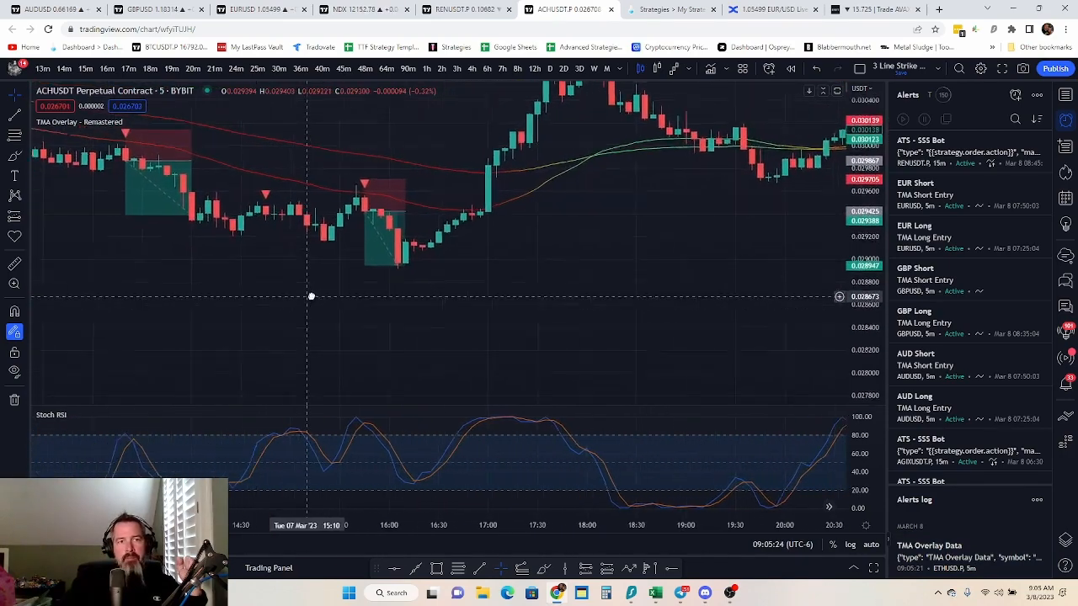
scroll(311, 297, left, 1)
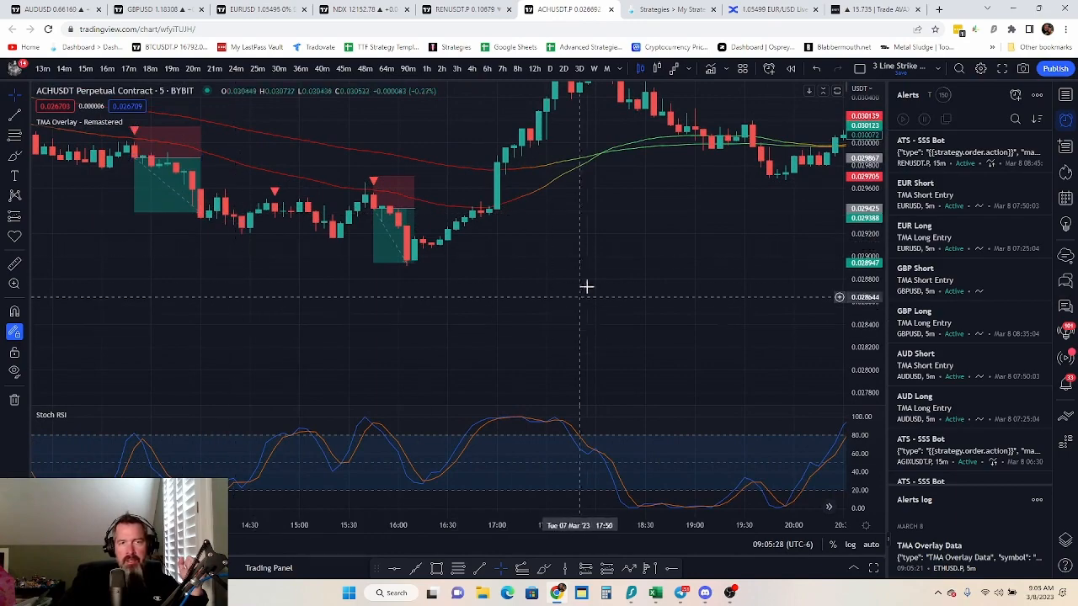
drag(686, 296, 264, 312)
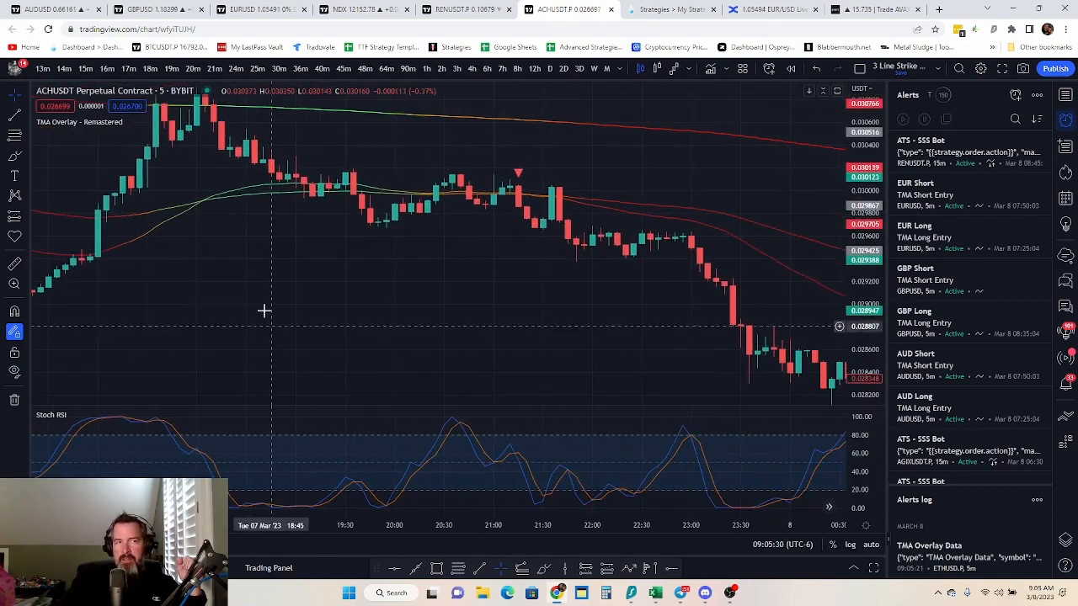
click(148, 122)
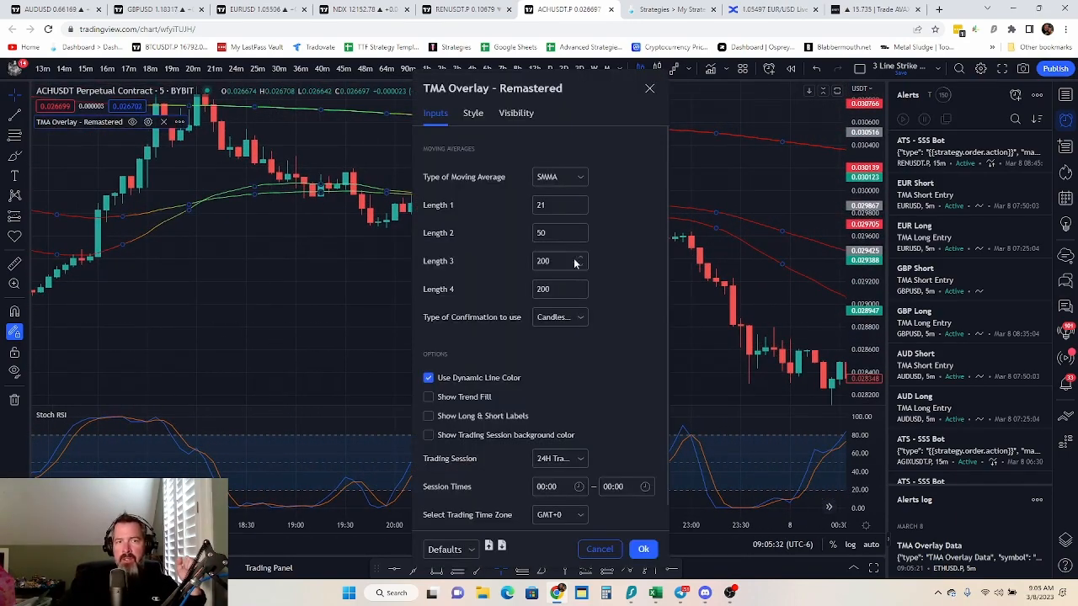
click(567, 323)
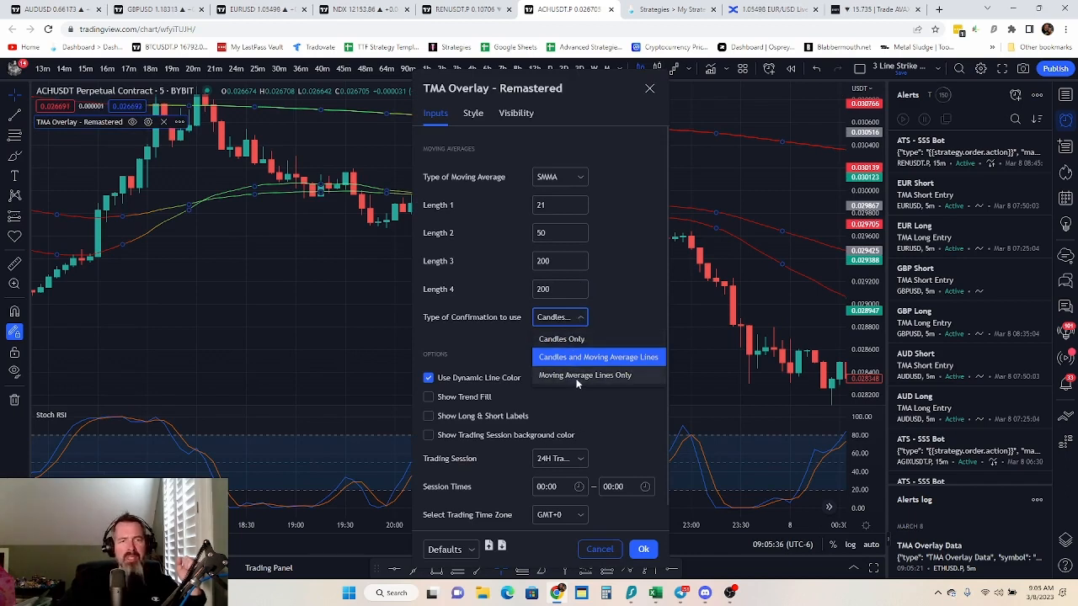
click(578, 377)
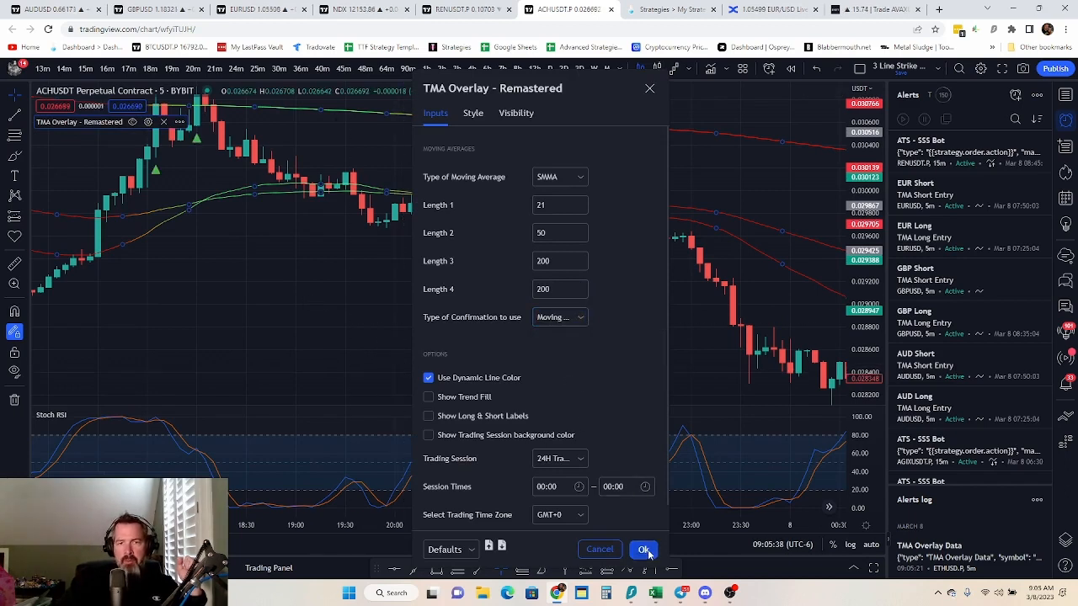
click(644, 550)
Set the TMA Overlay - Remastered indicator's type of confirmation to Candles Only
drag(322, 248, 406, 339)
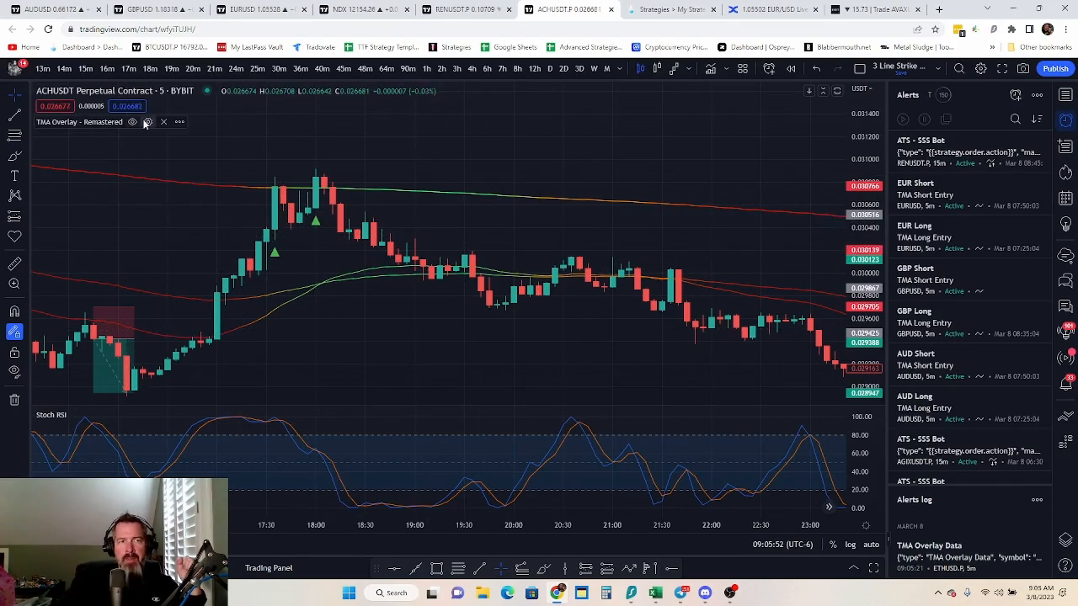
click(148, 122)
click(556, 323)
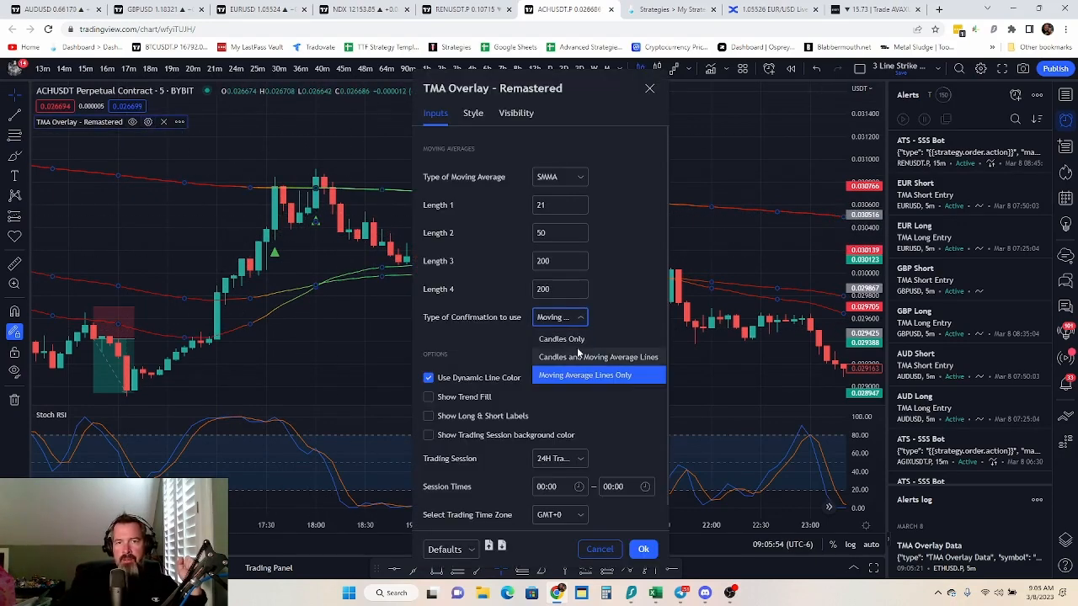
click(551, 341)
click(551, 367)
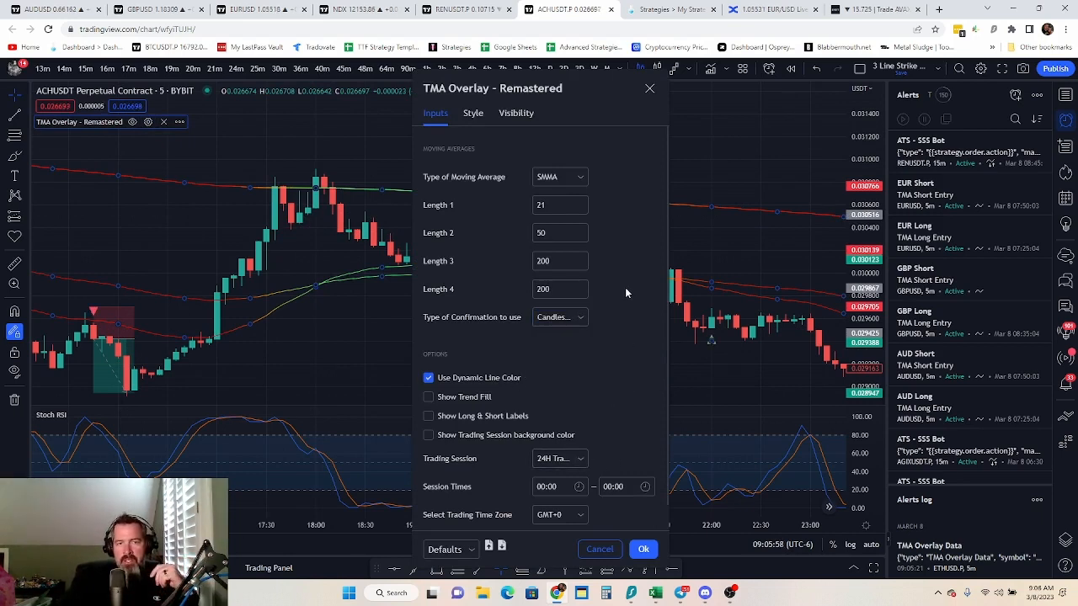
Set the TMA Overlay - Remastered indicator's trading session to Custom Session and its trading time zone to GMT-6
click(577, 460)
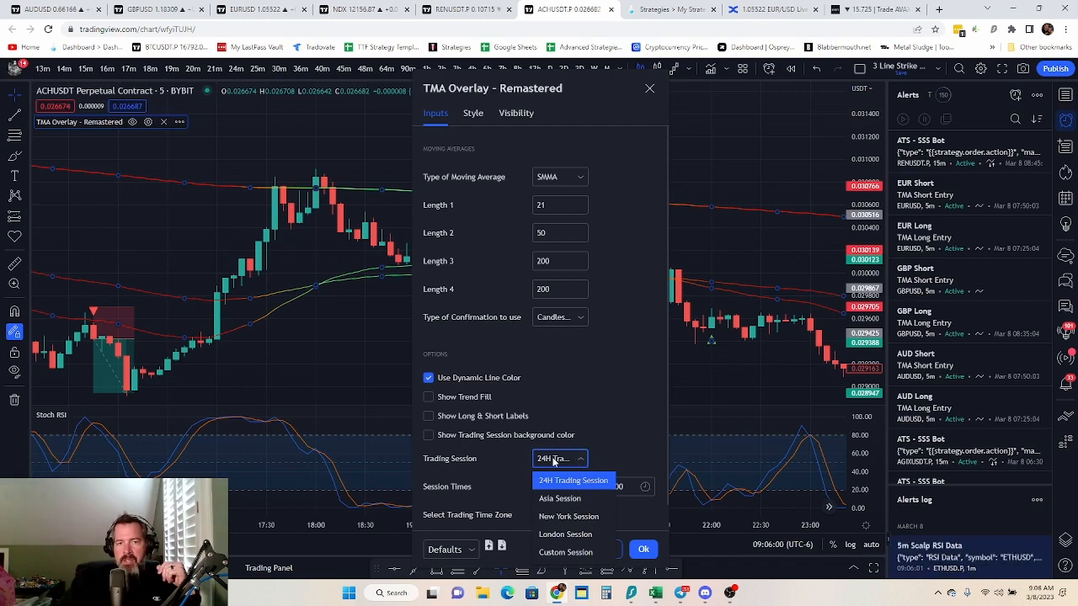
click(576, 551)
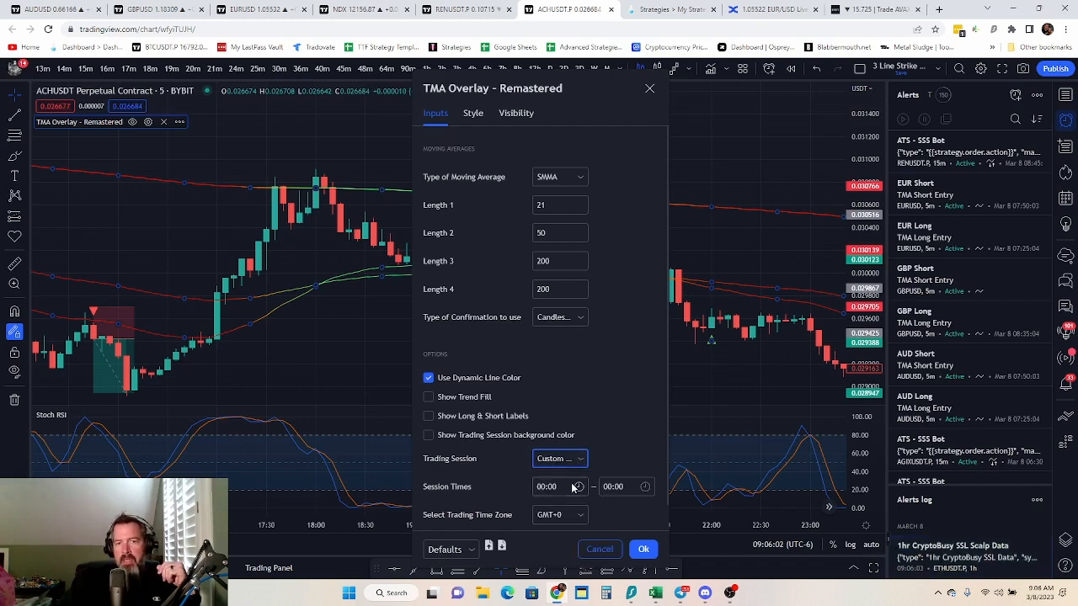
click(566, 516)
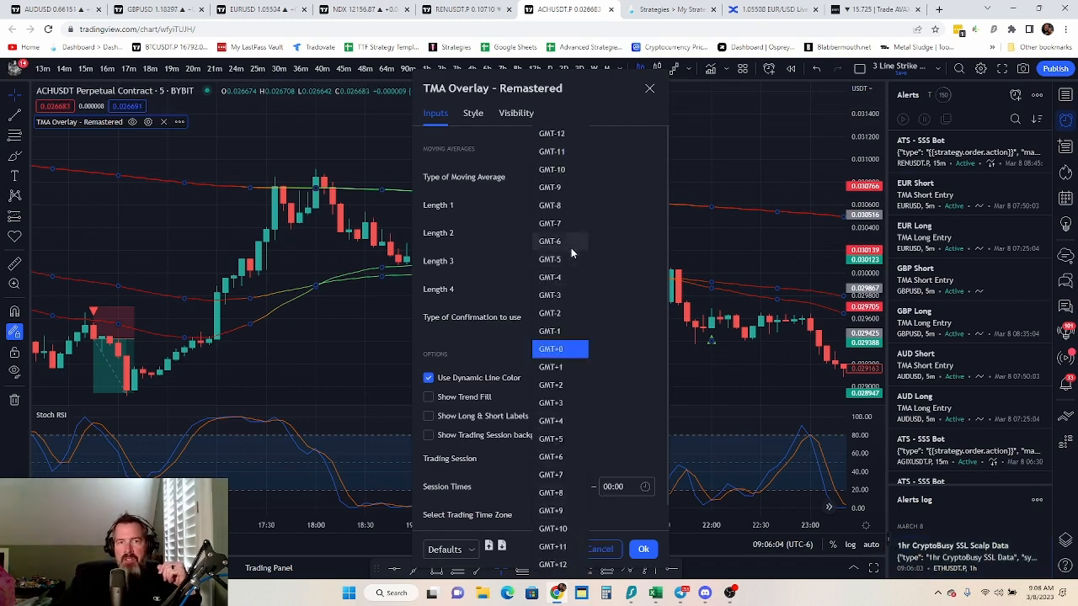
click(564, 241)
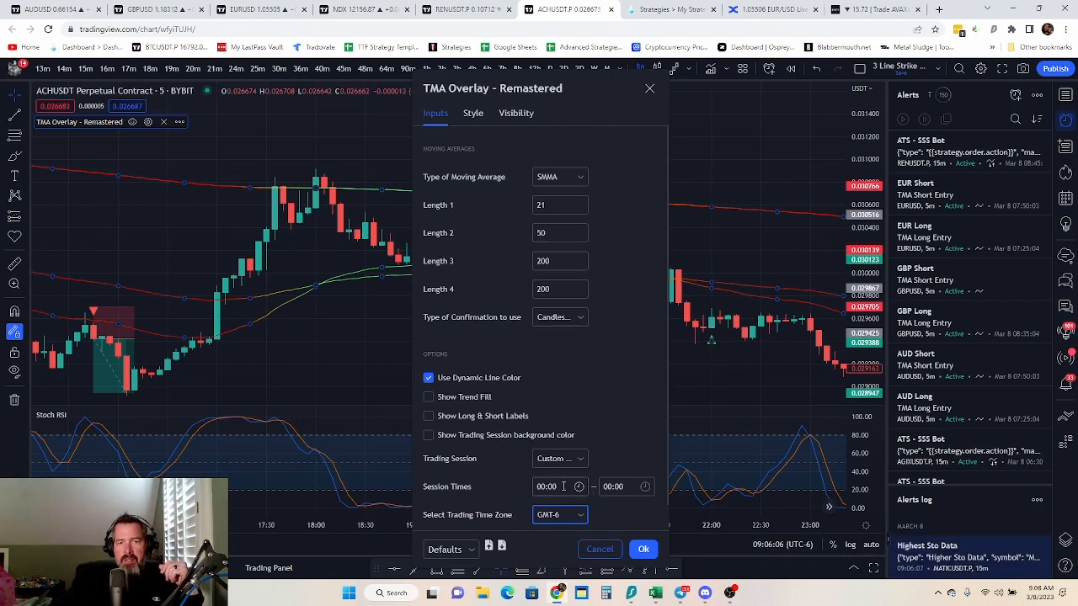
Set the custom session times to 02:00–16:00 and apply the TMA Overlay - Remastered settings
click(580, 487)
scroll(573, 425, down, 3)
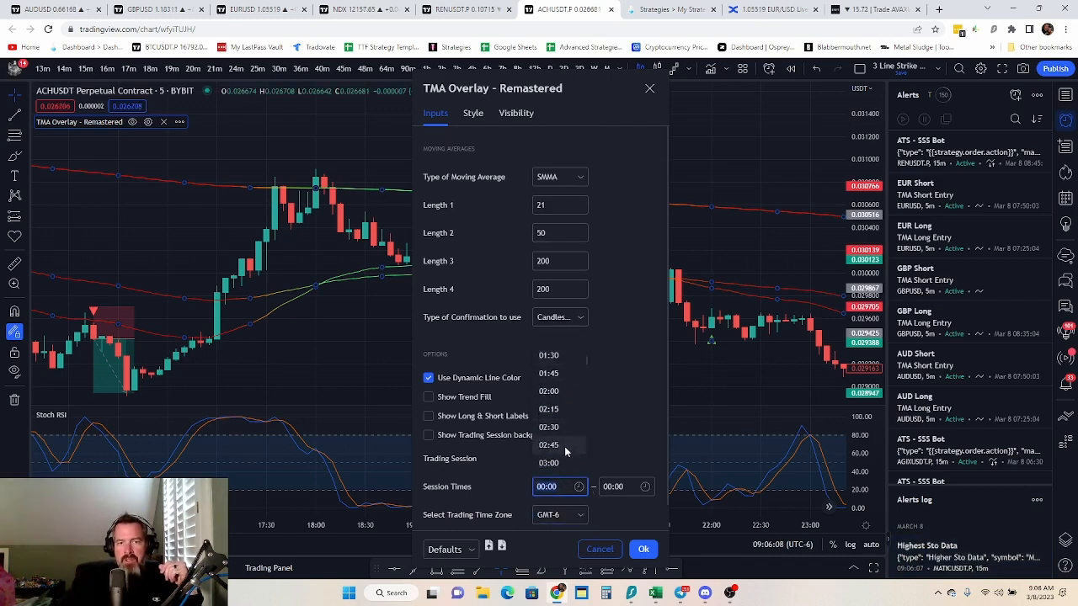
click(562, 392)
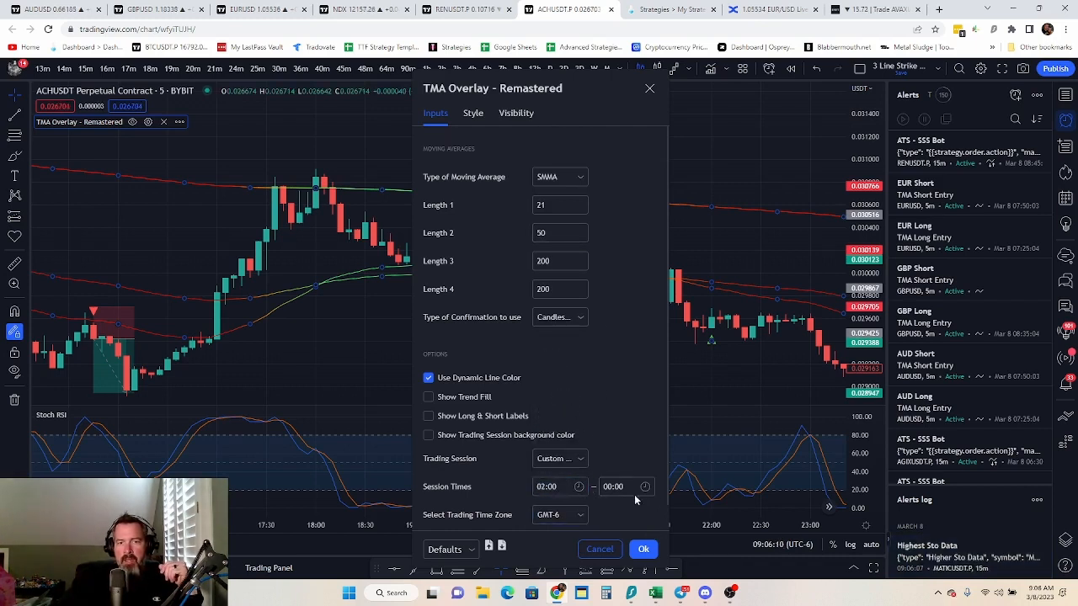
click(633, 491)
scroll(624, 425, down, 5)
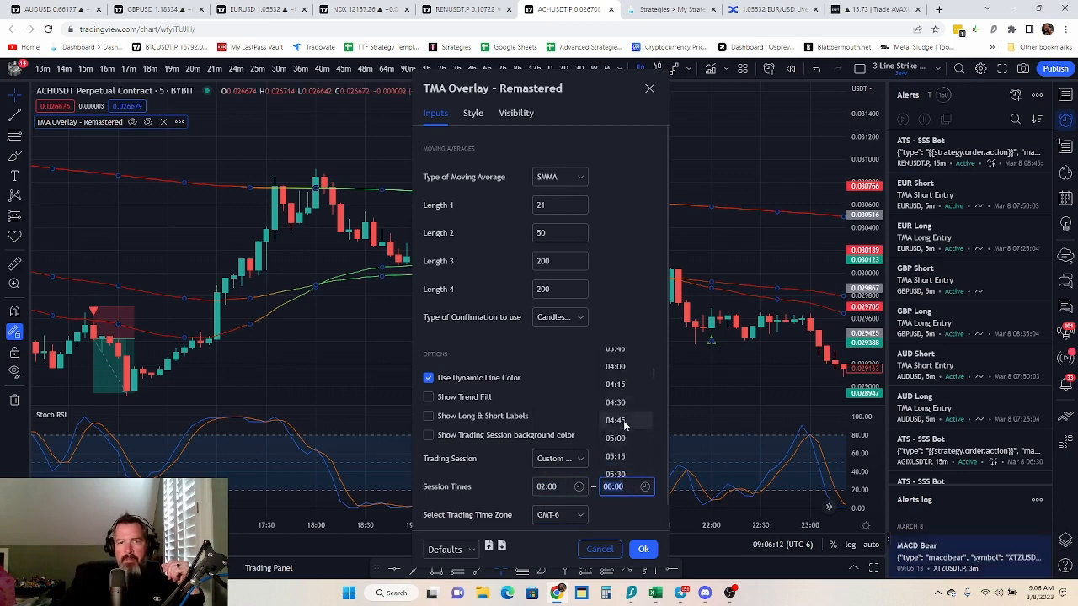
scroll(624, 425, down, 10)
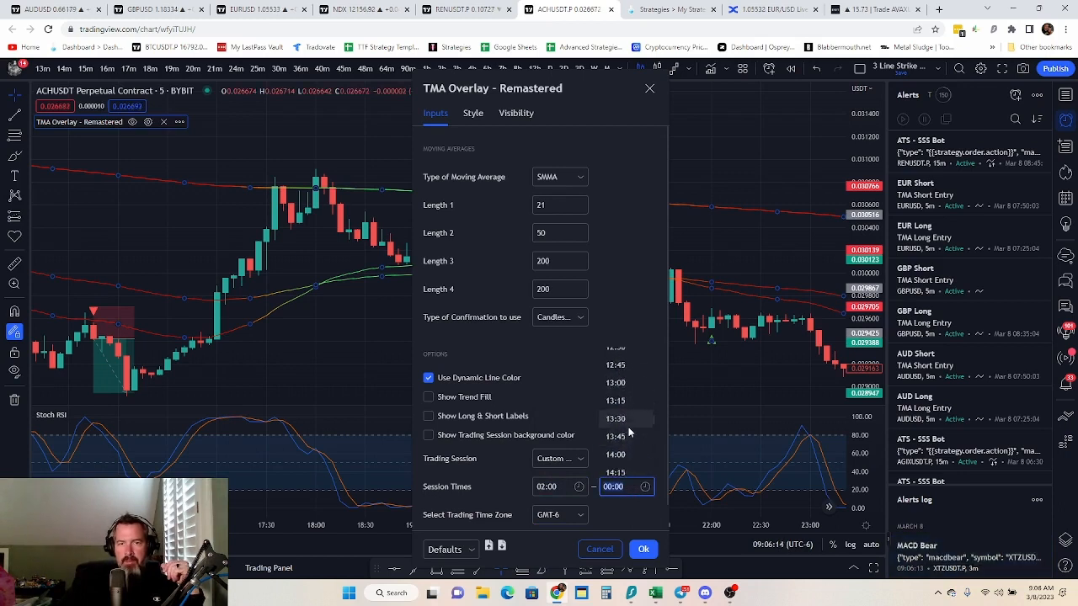
scroll(628, 434, down, 3)
click(628, 444)
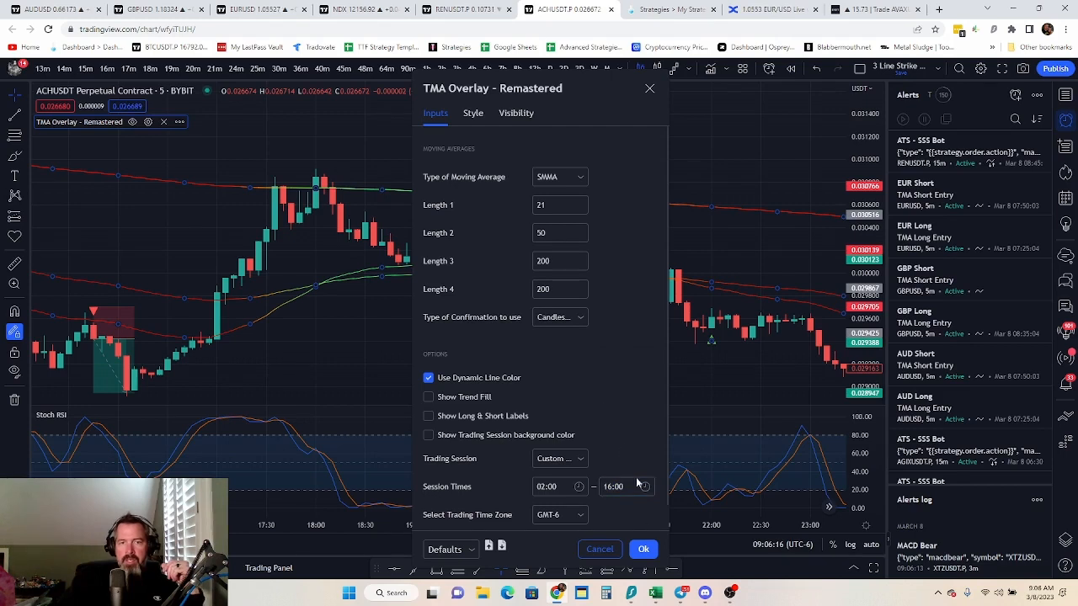
scroll(583, 374, down, 1)
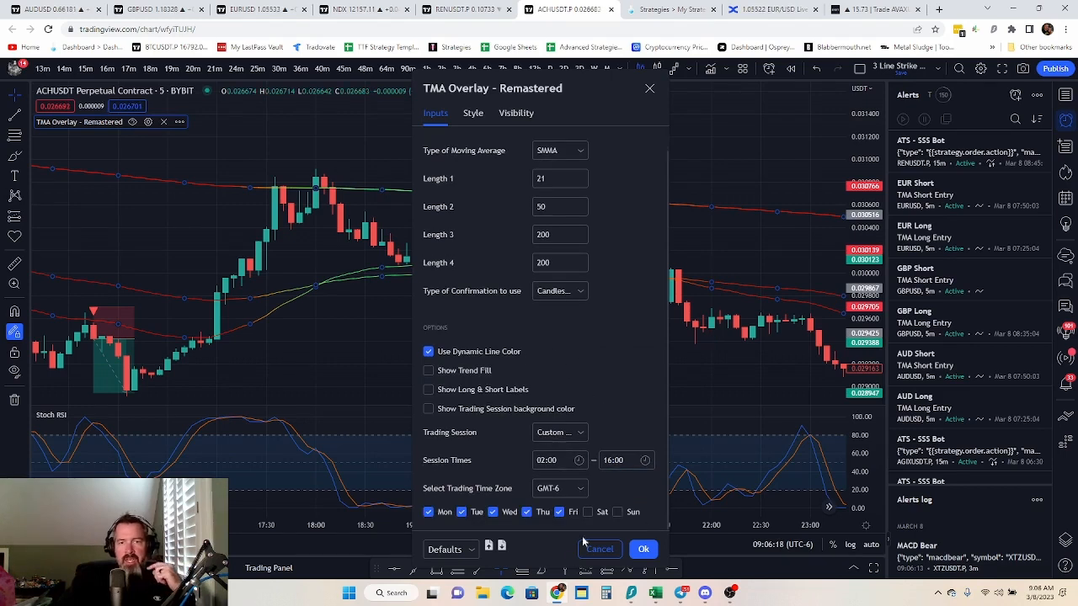
click(644, 550)
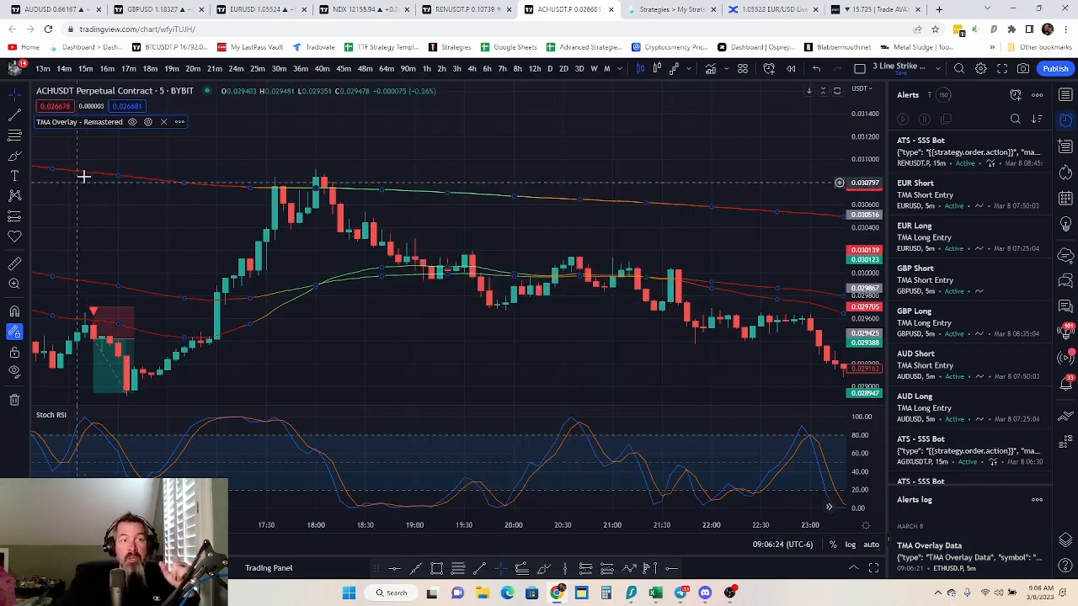
Search the indicators for "atr" and add ATR Bands by TheTrdFloor to the ACHUSDT chart
click(710, 69)
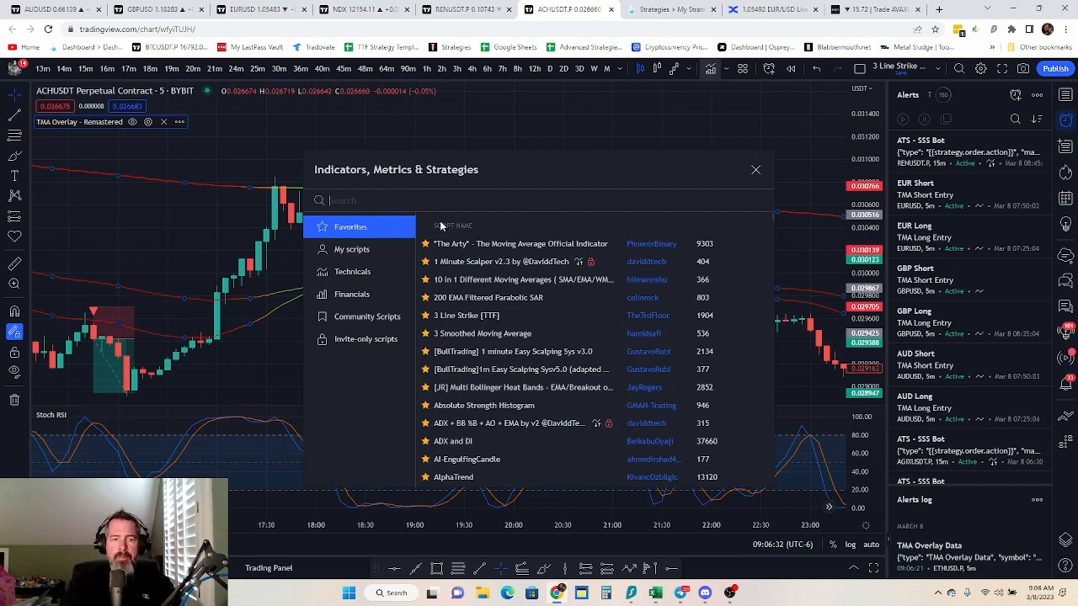
text(at)
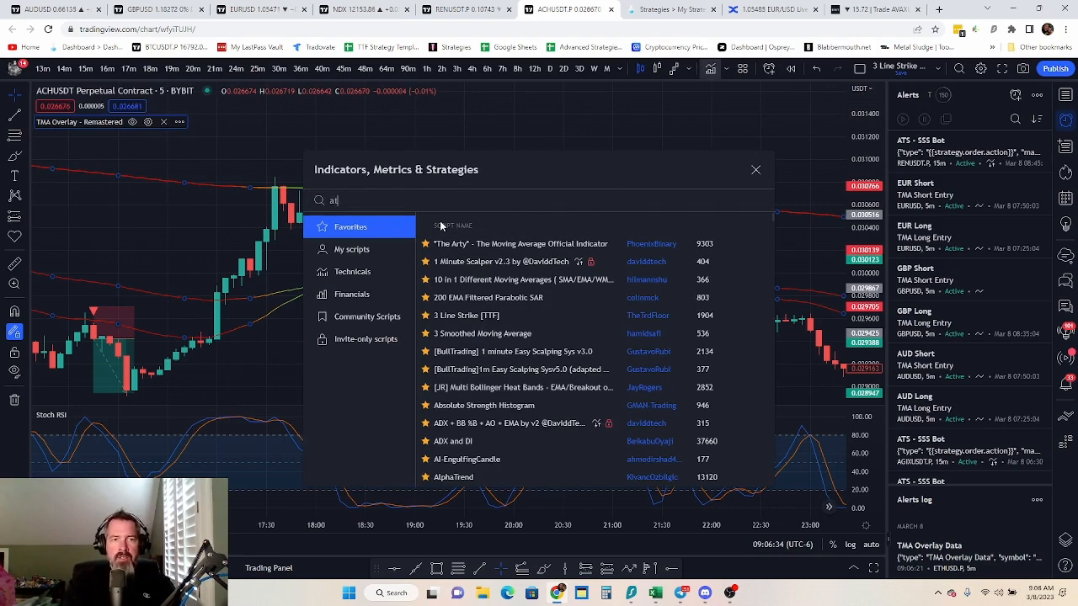
text(r)
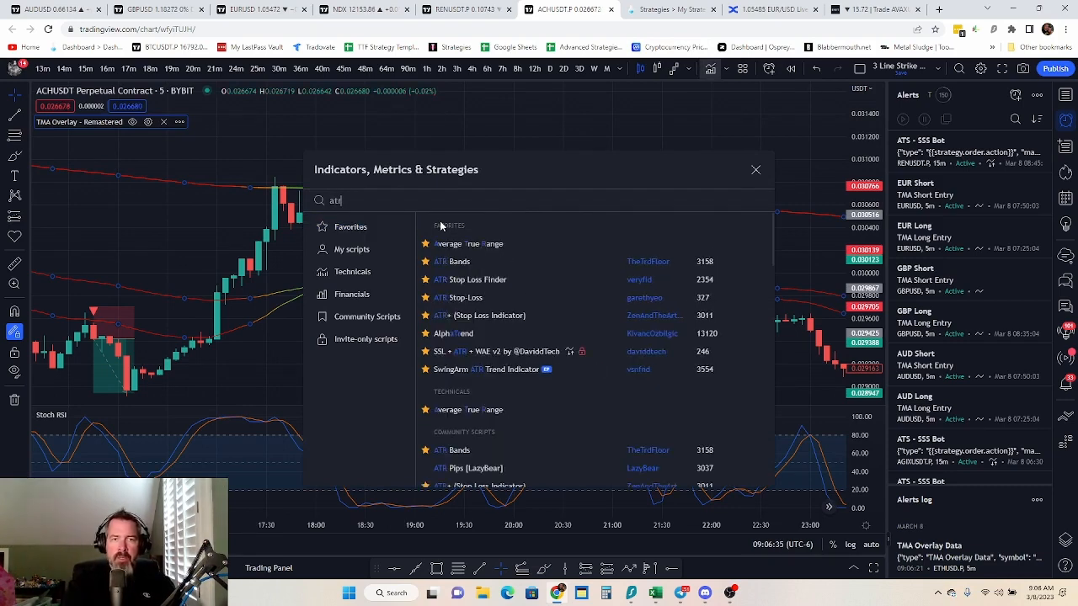
click(508, 267)
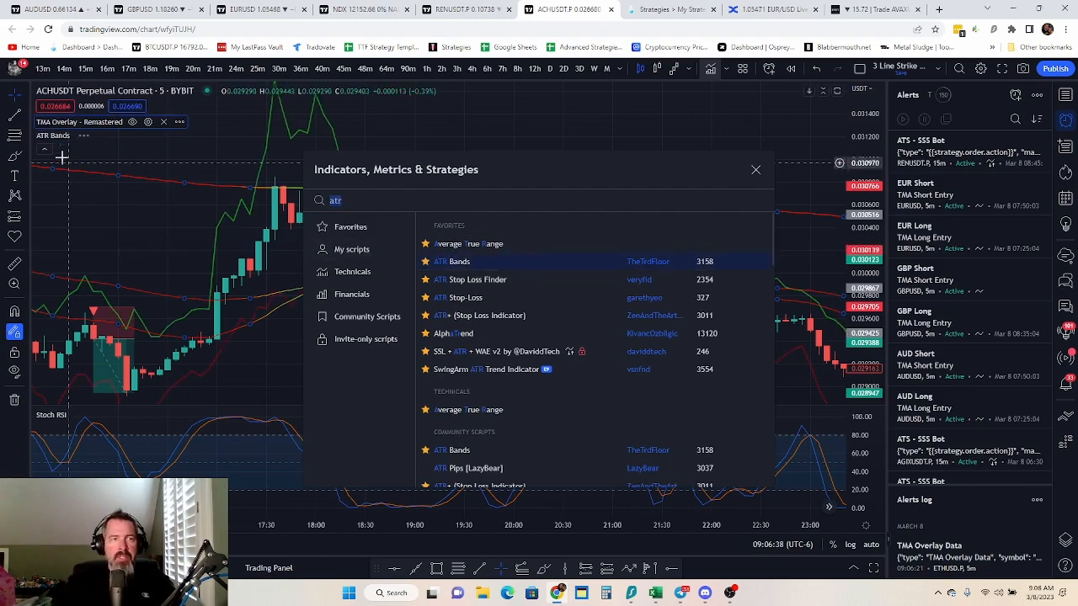
click(756, 171)
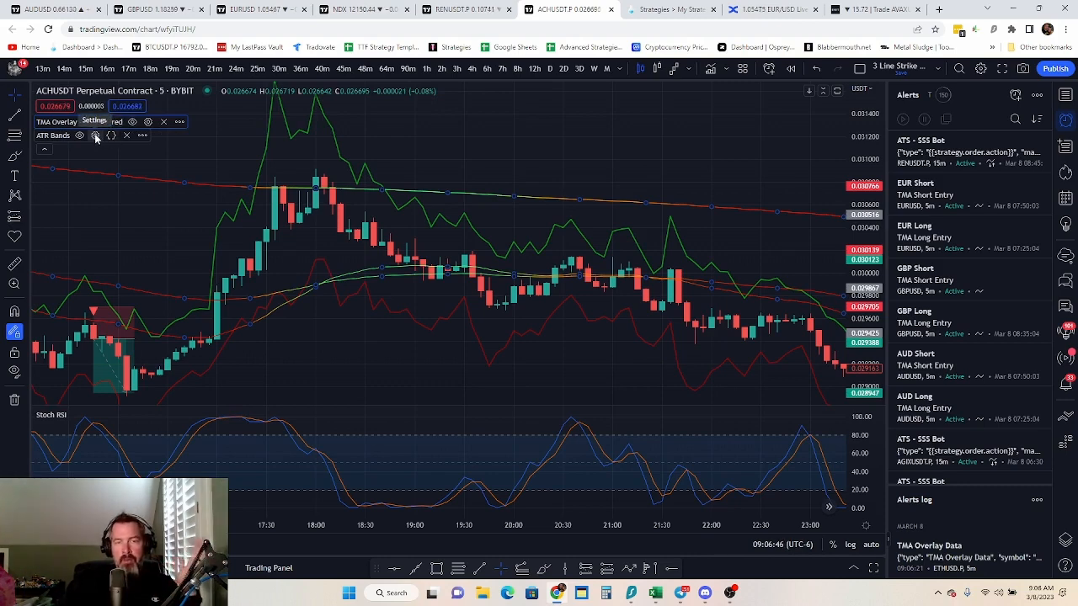
Set the ATR Bands period to 14 and both the band and take-profit scale factors to 1.75, with opposite take-profit bands shown
click(95, 136)
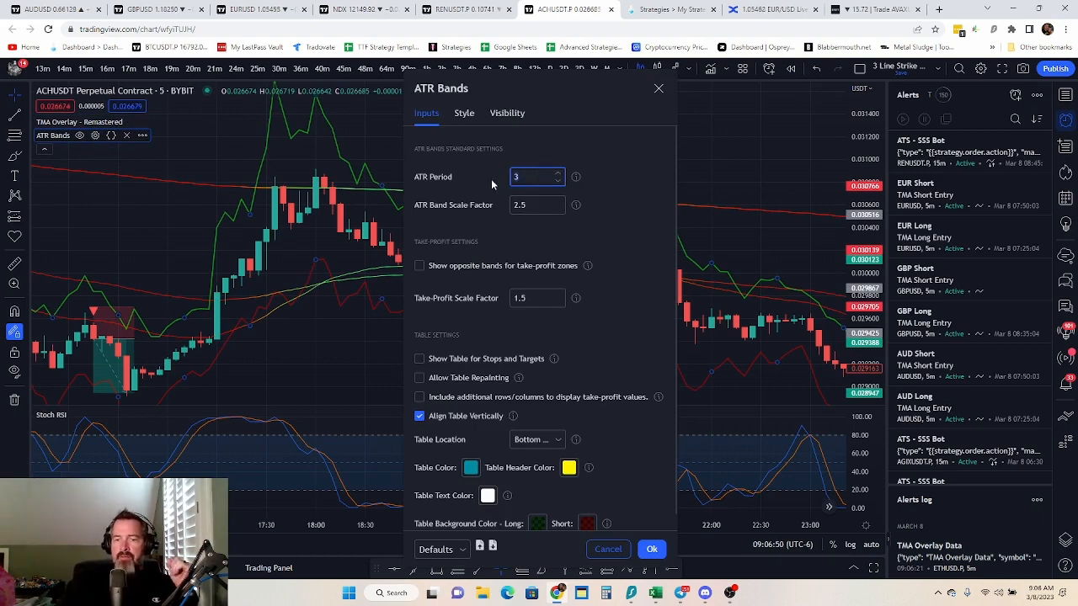
text(14)
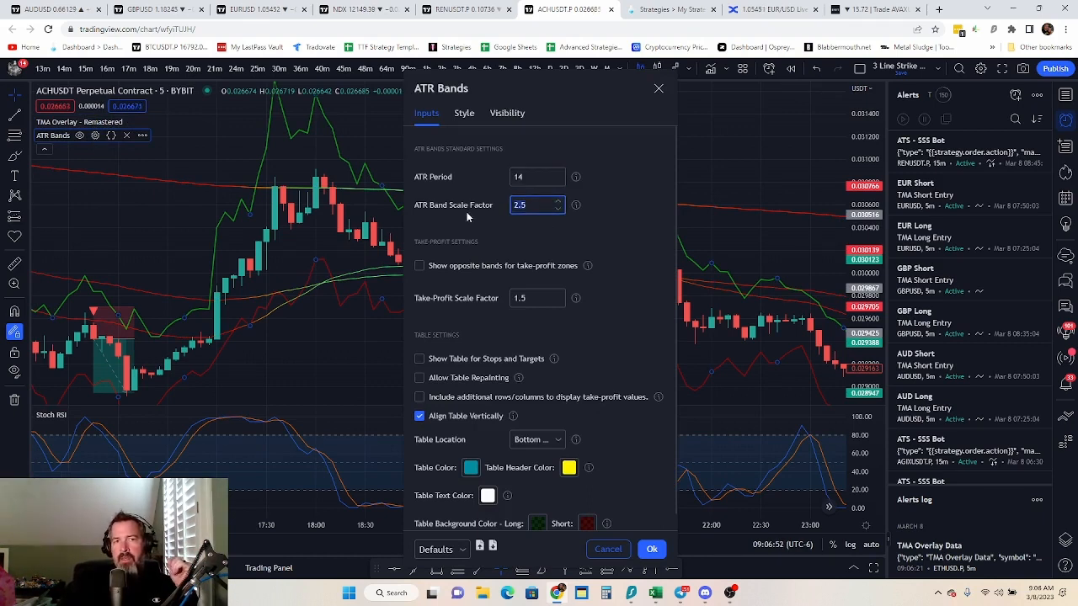
text(1.75)
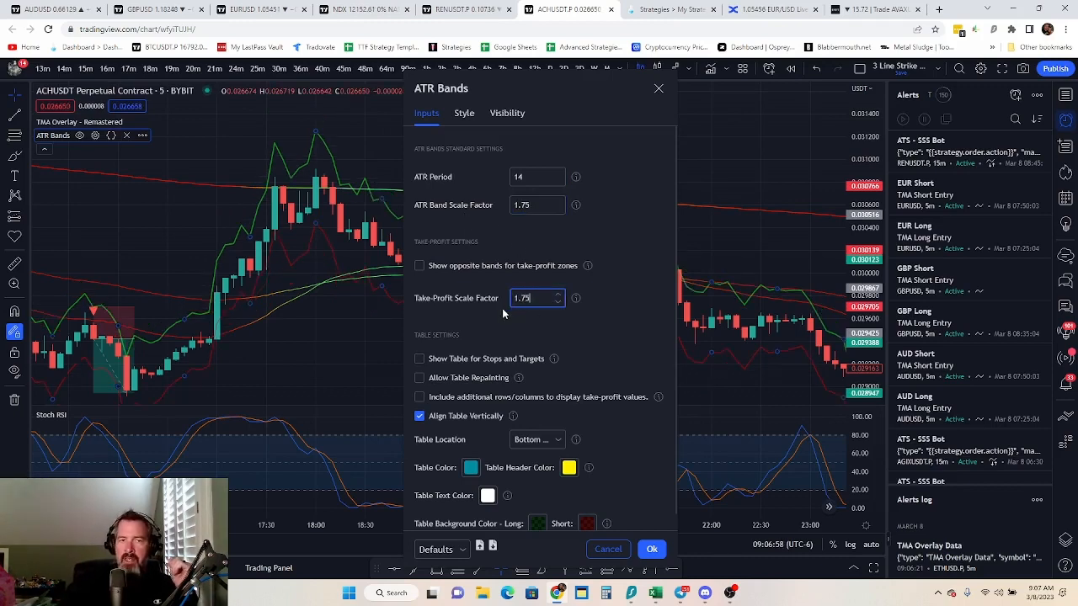
text(1.75)
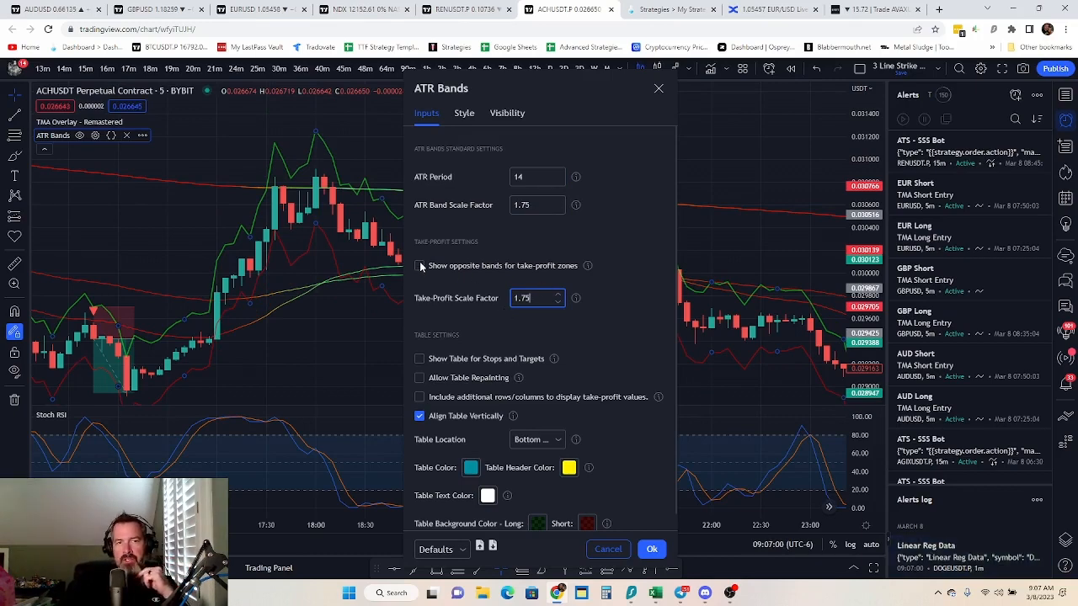
click(419, 266)
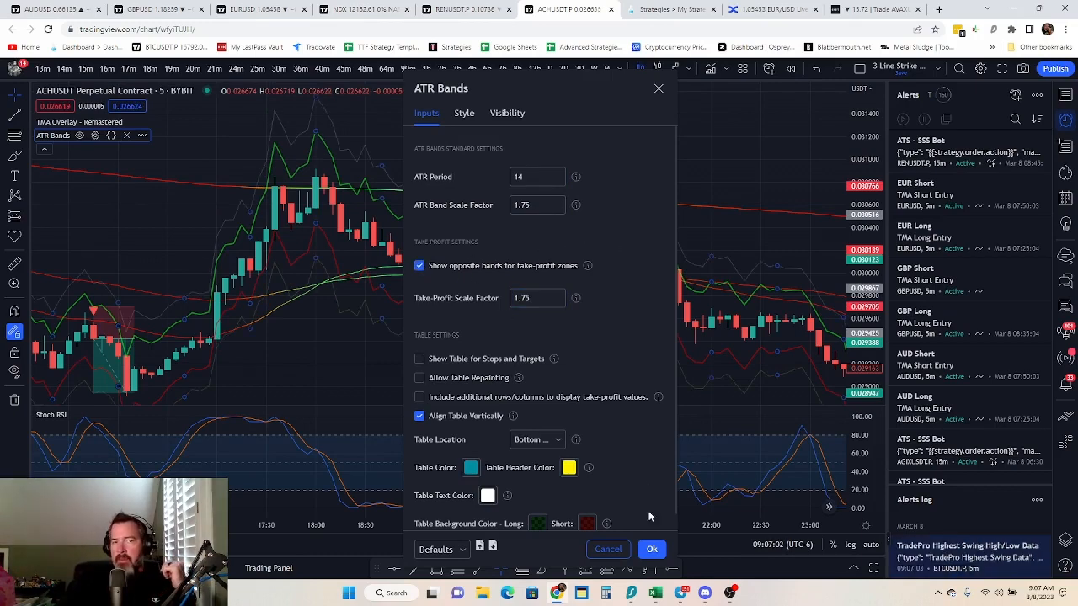
click(653, 550)
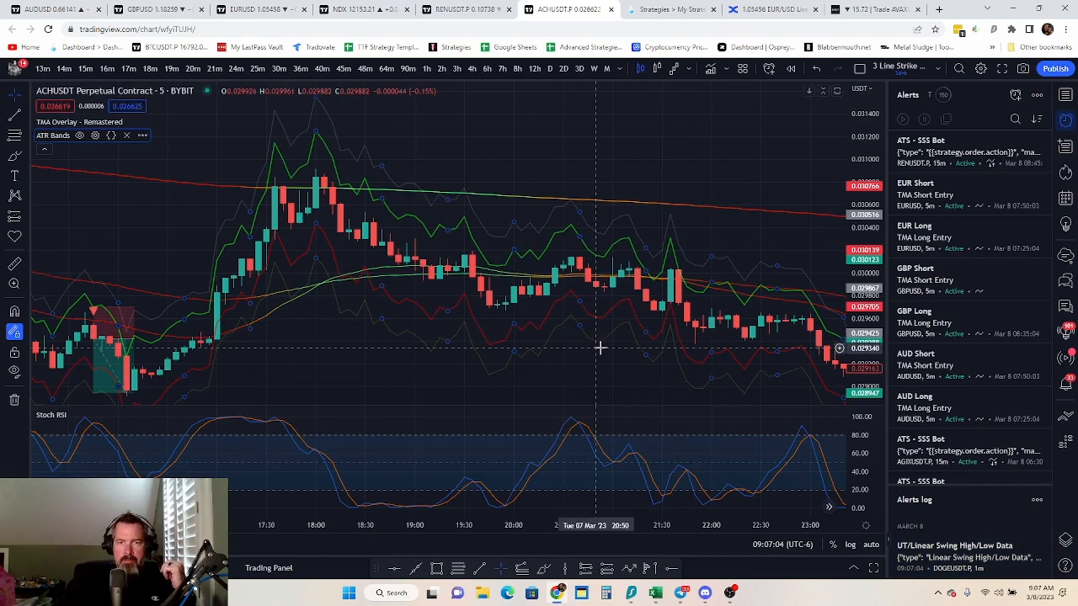
Set both K and D of the Stoch RSI indicator to 2 and apply the settings
scroll(594, 347, up, 2)
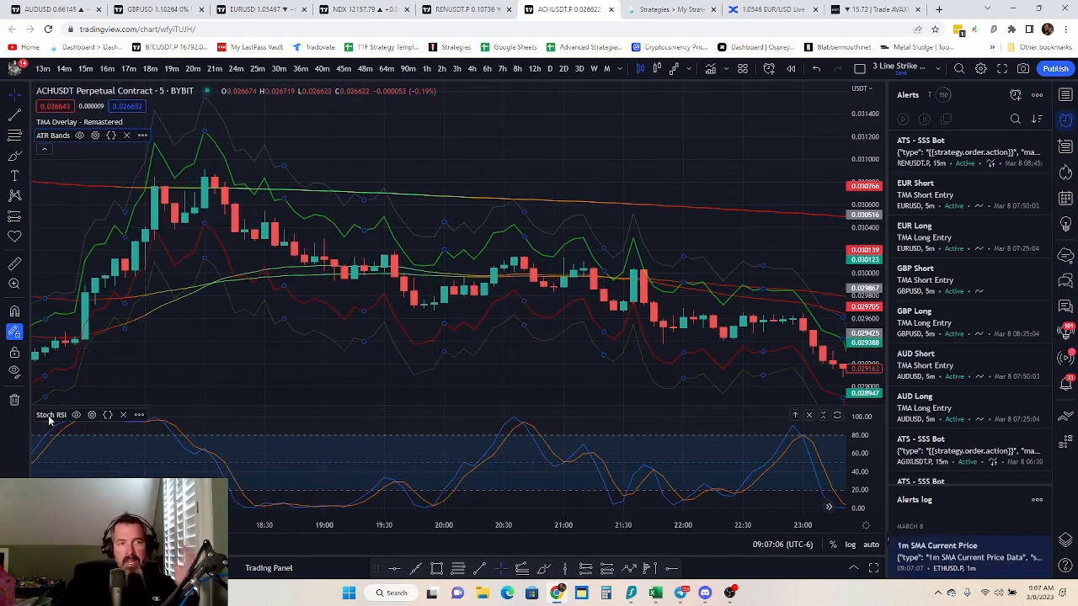
click(92, 416)
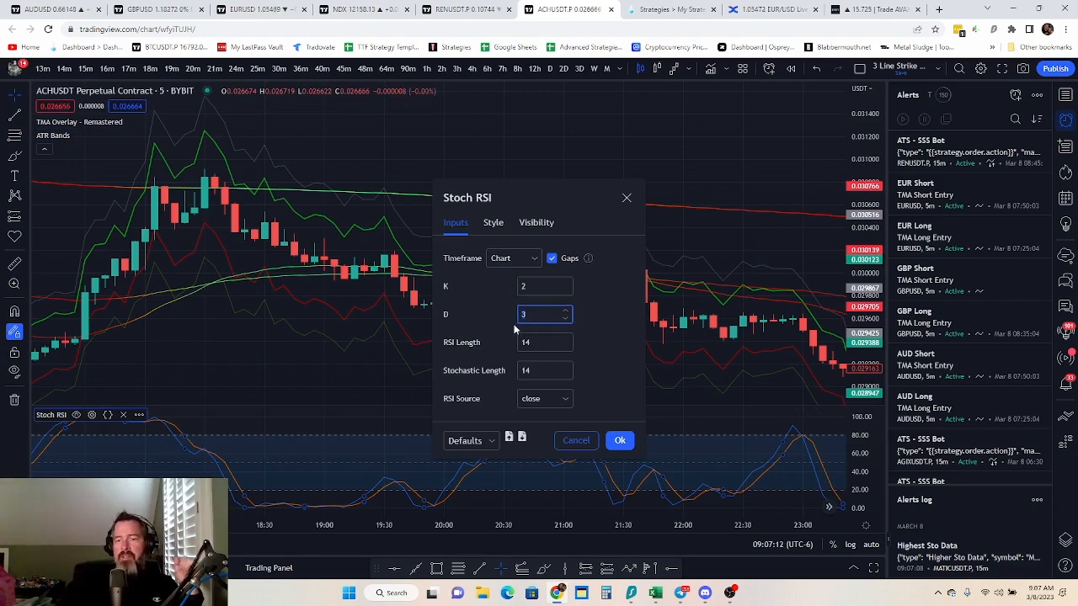
text(2)
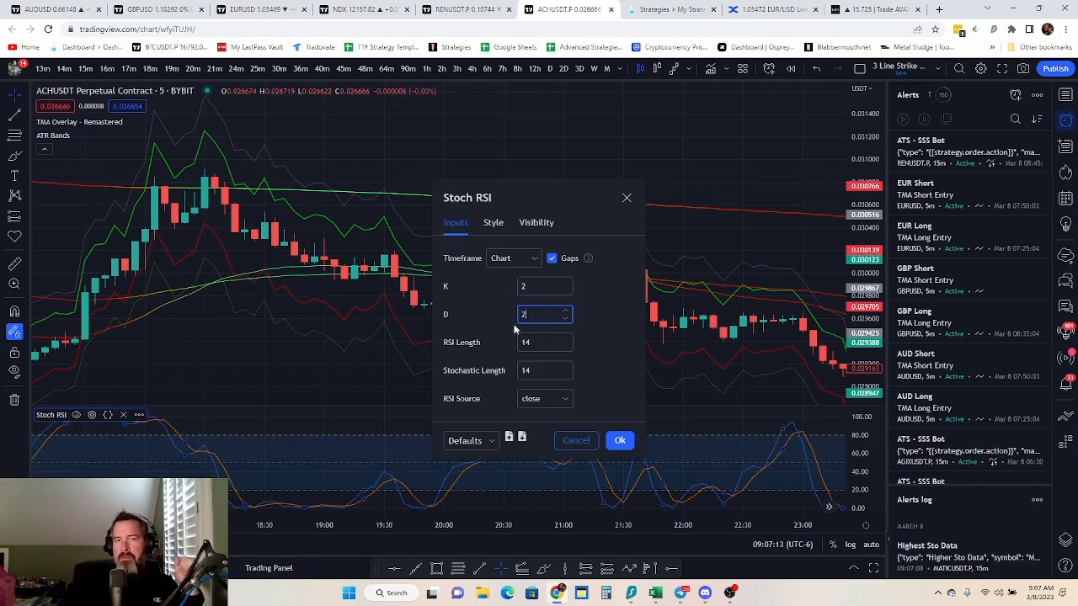
click(612, 443)
Look back through the ACHUSDT price history from the latest candles to the marked short trades on the afternoon of 7 March
scroll(419, 303, down, 1)
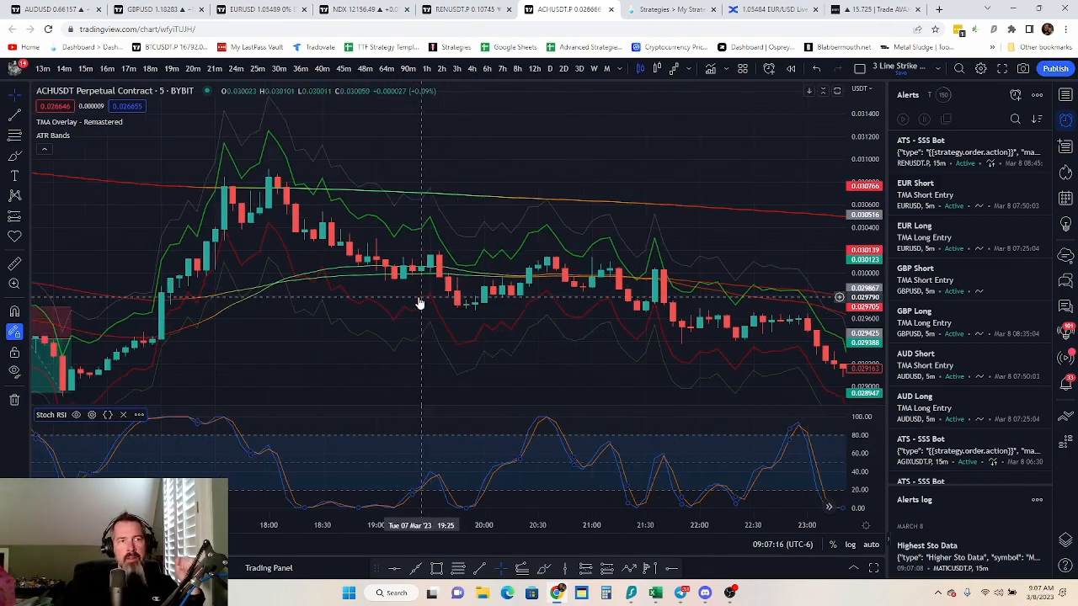
scroll(419, 303, down, 1)
drag(560, 371, 164, 250)
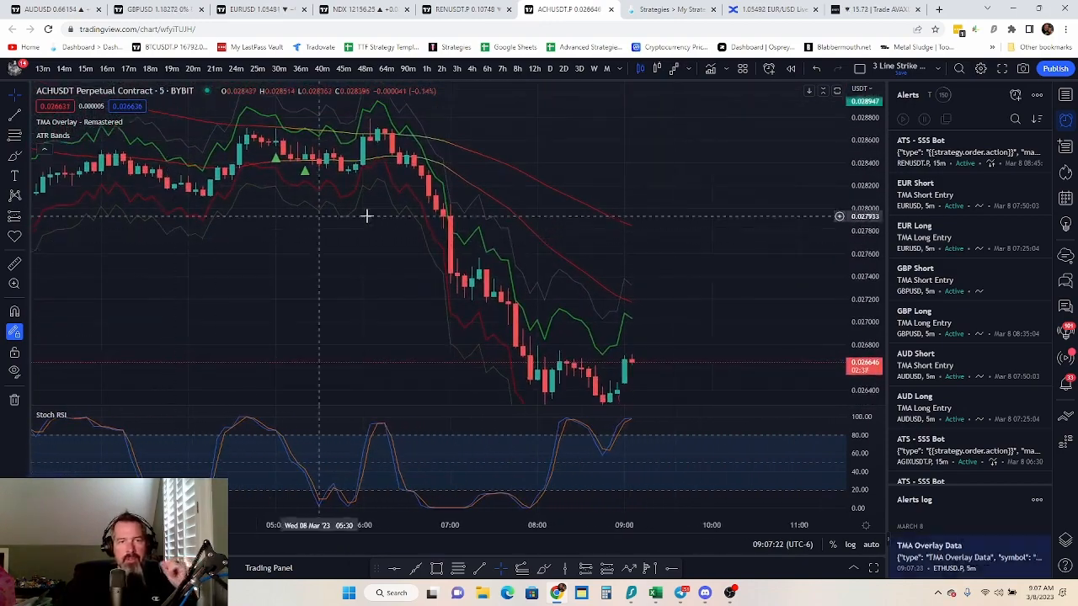
drag(250, 267, 440, 286)
mouse_move(356, 298)
mouse_down()
mouse_move(515, 331)
mouse_move(750, 345)
mouse_up()
mouse_move(204, 197)
mouse_down()
mouse_move(506, 371)
mouse_move(570, 323)
mouse_up()
drag(221, 327, 436, 284)
mouse_move(333, 289)
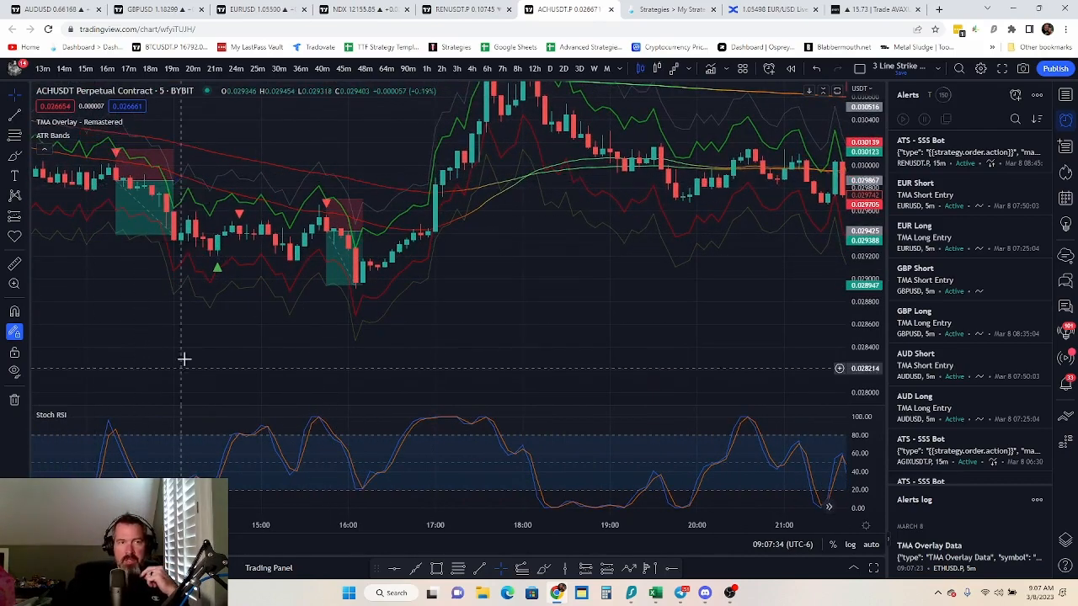
Examine the short signals on the 7 March candles against the Stoch RSI, going back to the early-morning signal around 05:15
drag(183, 359, 379, 356)
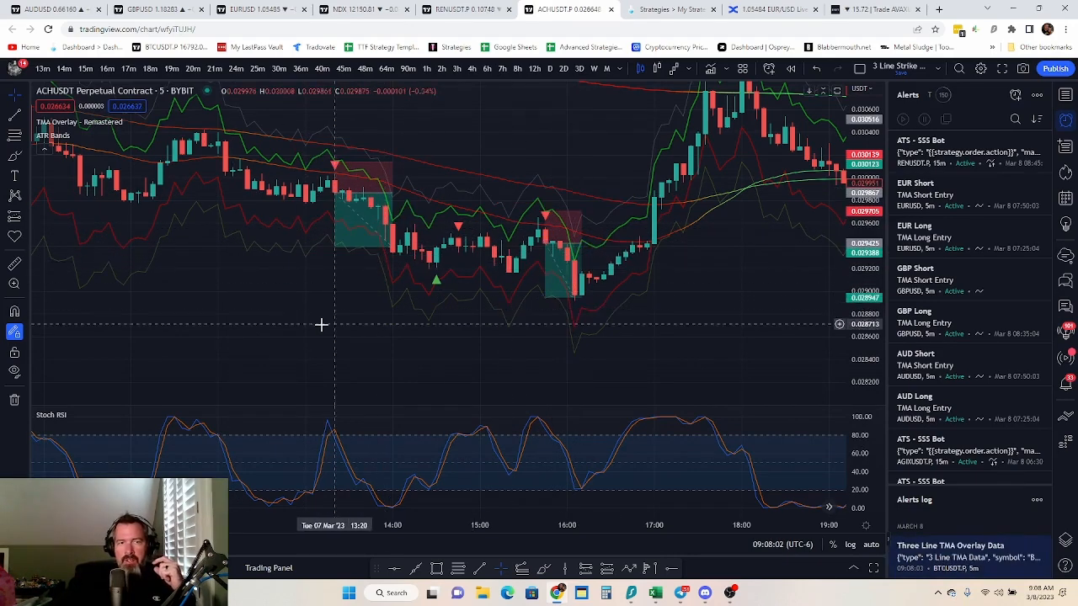
drag(290, 334, 597, 375)
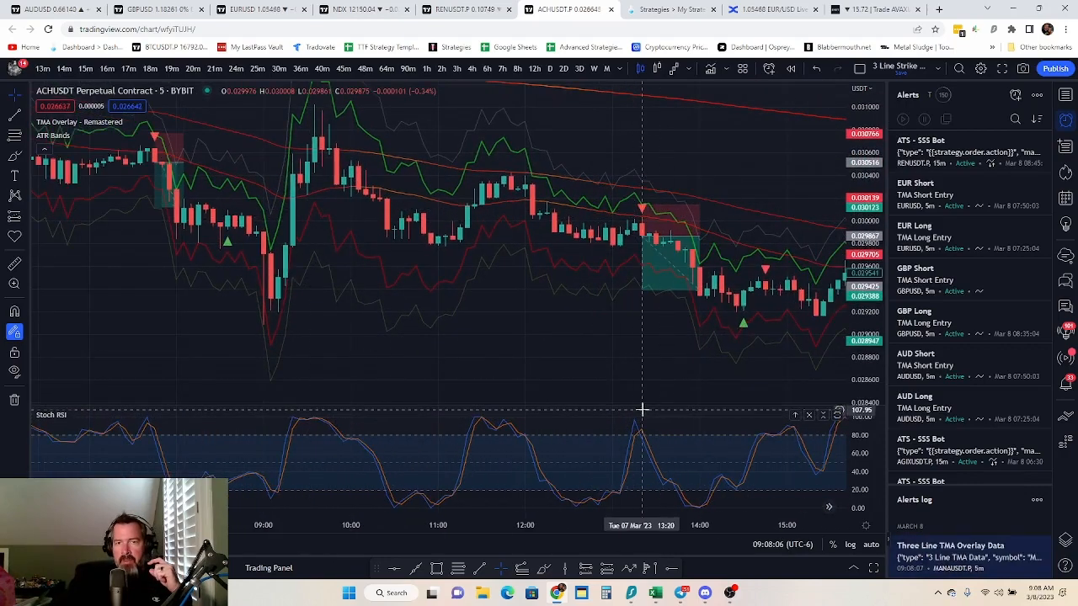
drag(642, 409, 401, 357)
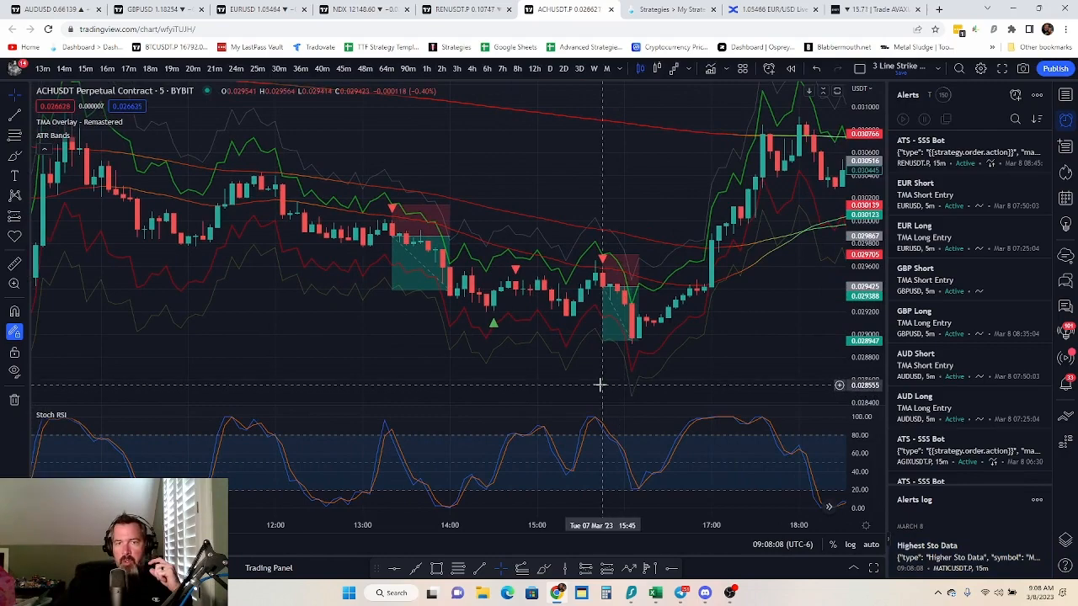
drag(248, 342, 648, 366)
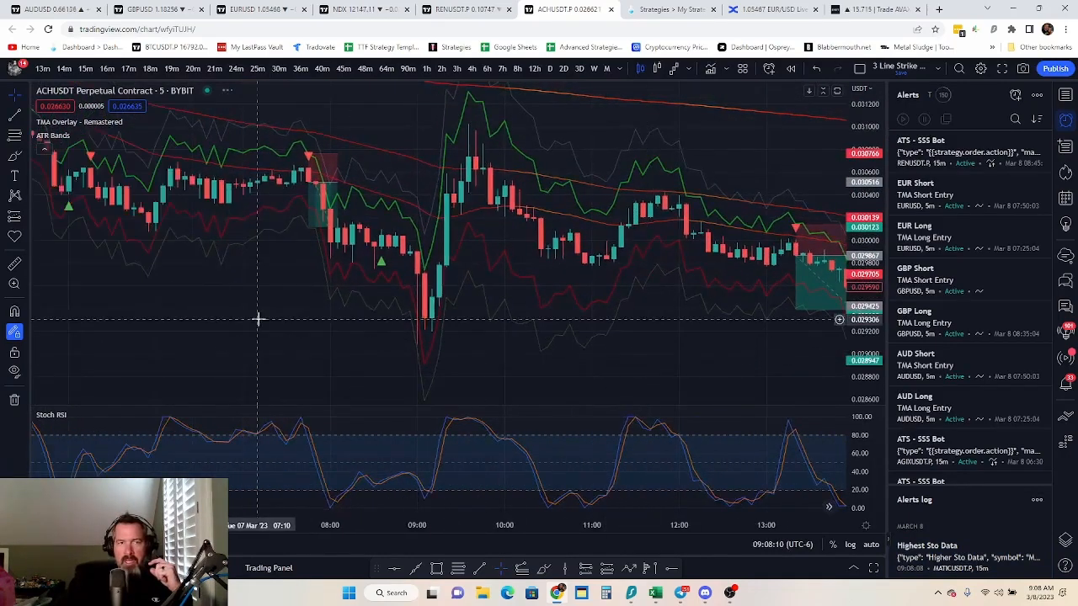
drag(258, 315, 372, 331)
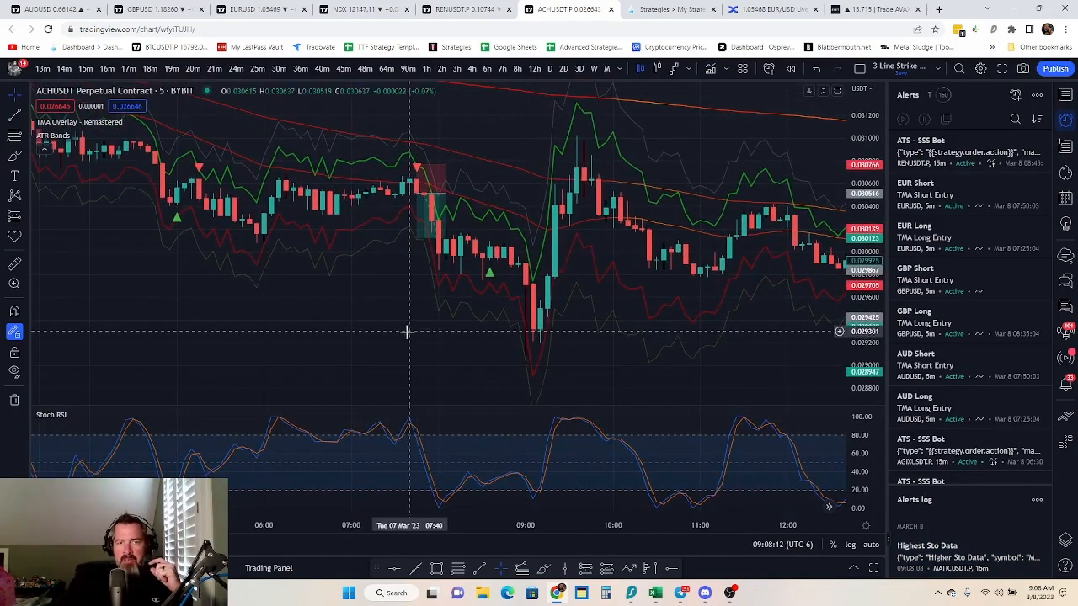
drag(221, 315, 402, 344)
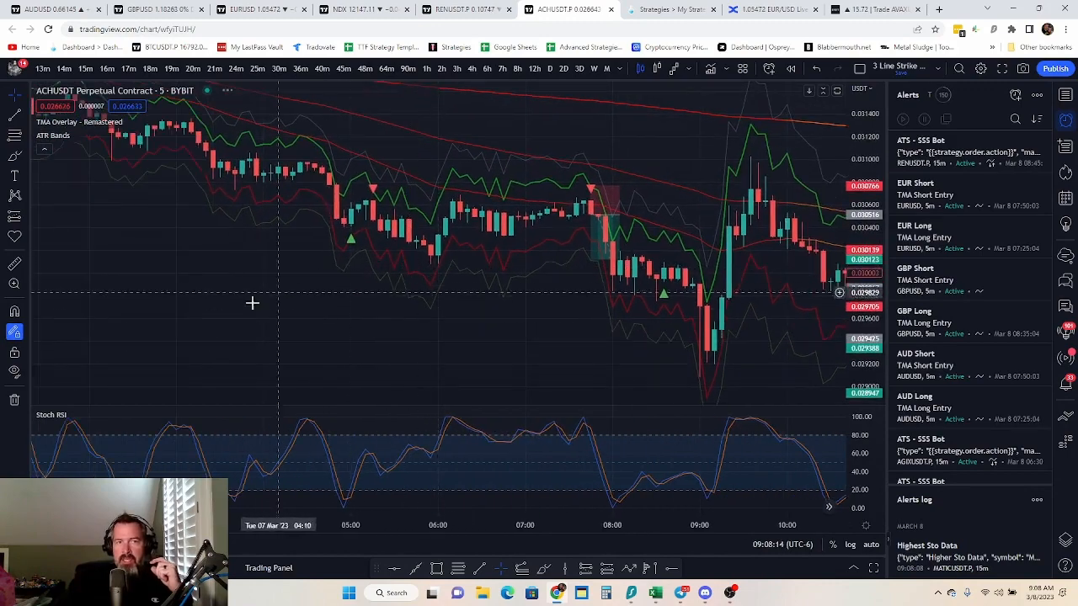
drag(211, 320, 164, 291)
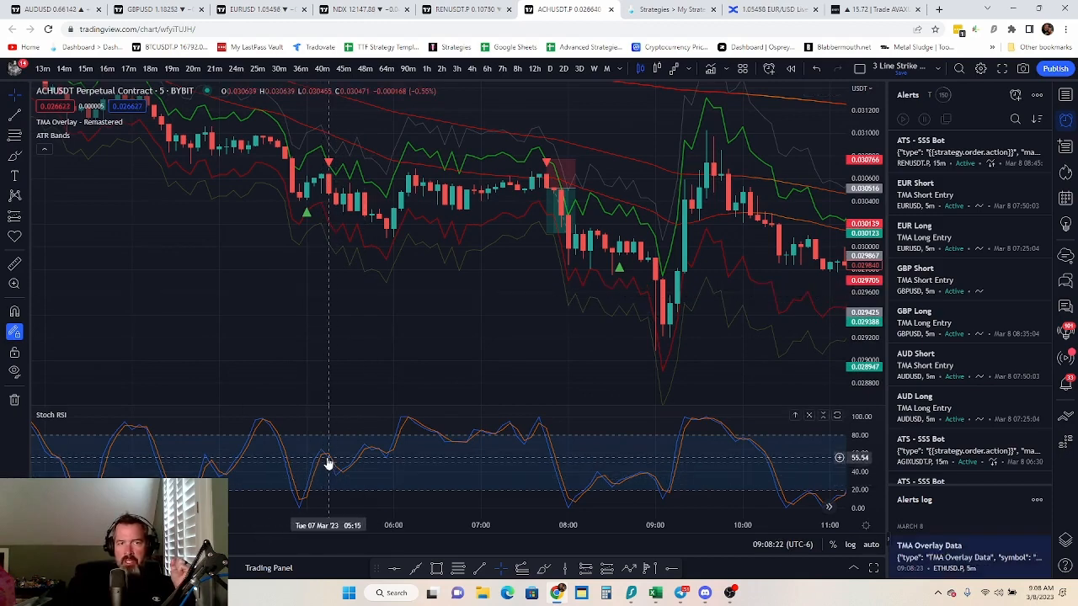
Examine the earlier ACHUSDT long and short signals against the Stoch RSI, going back to the morning of 6 March
drag(143, 258, 631, 393)
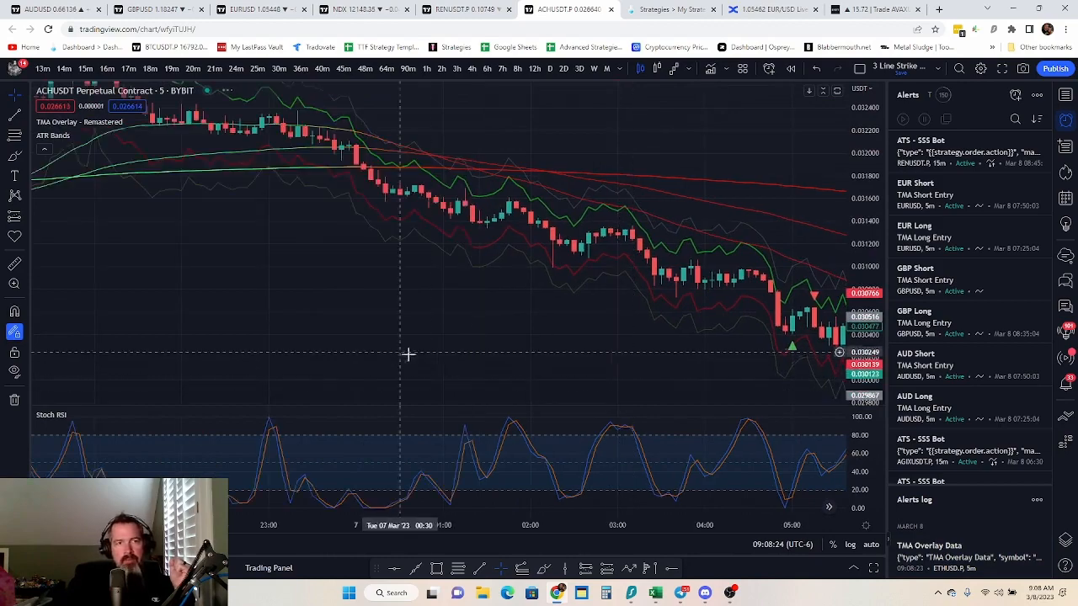
drag(124, 255, 552, 261)
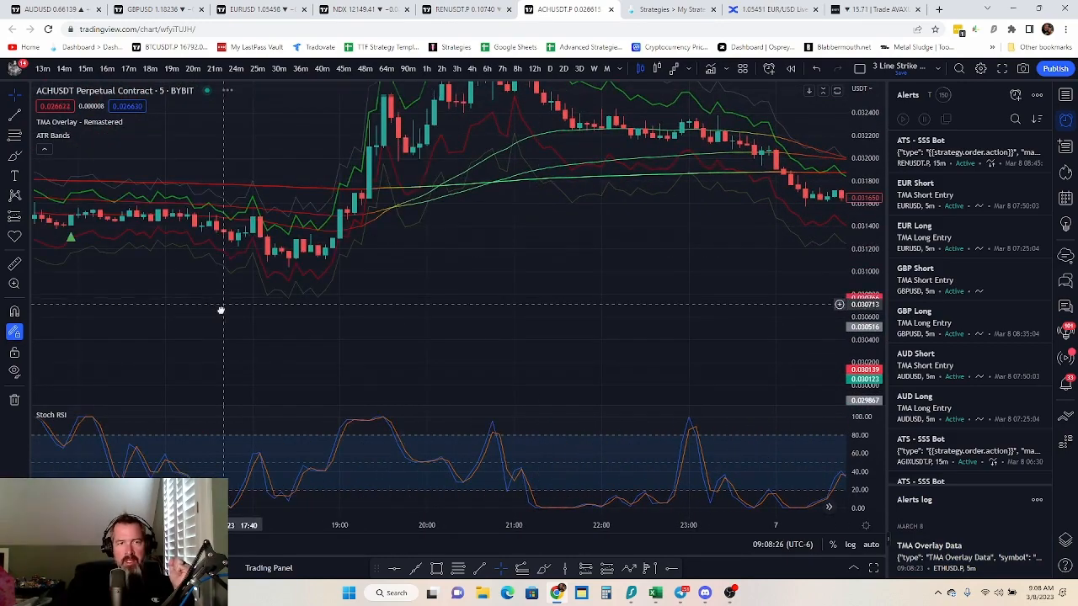
drag(222, 310, 377, 409)
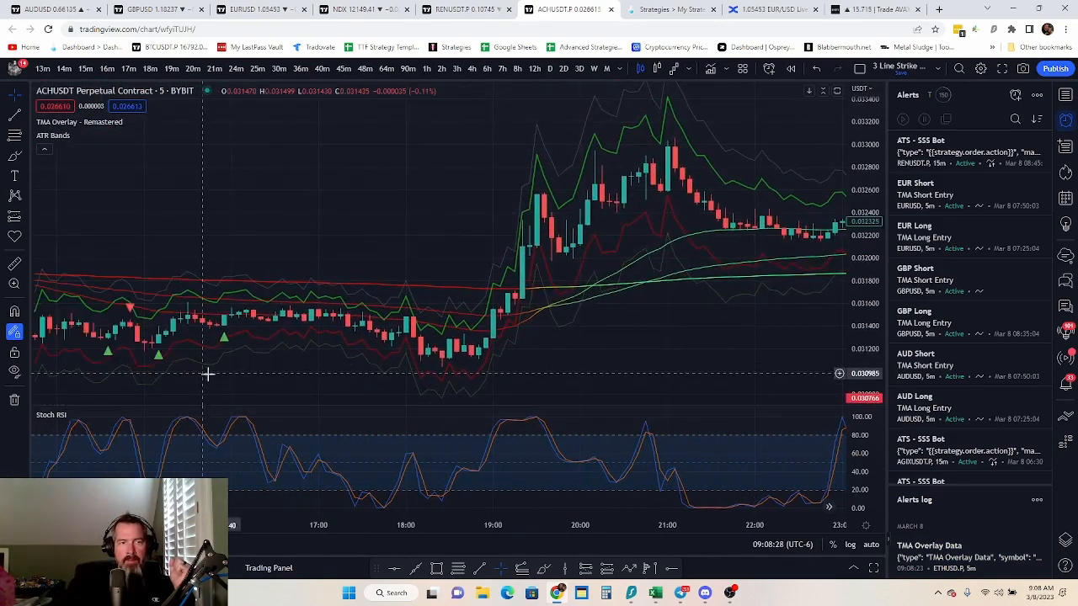
drag(207, 373, 283, 366)
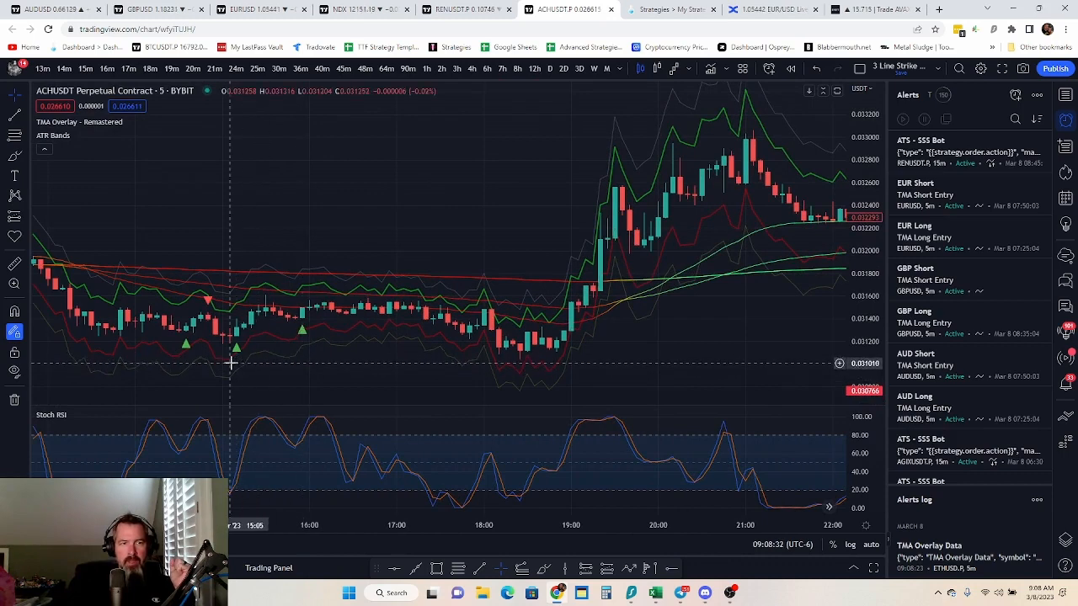
drag(212, 404, 340, 396)
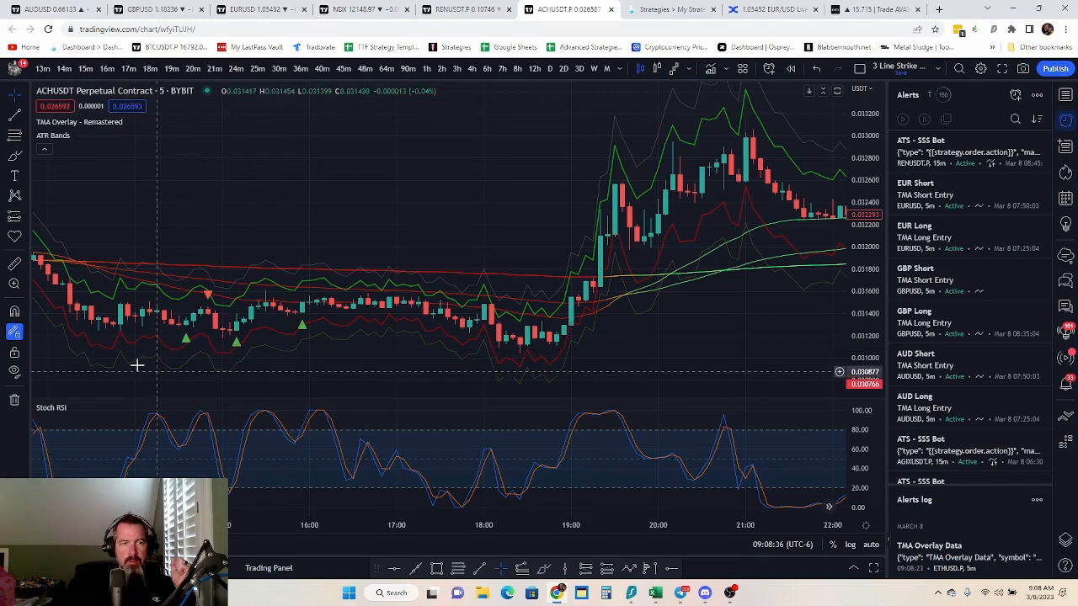
drag(204, 188, 606, 155)
drag(262, 306, 502, 301)
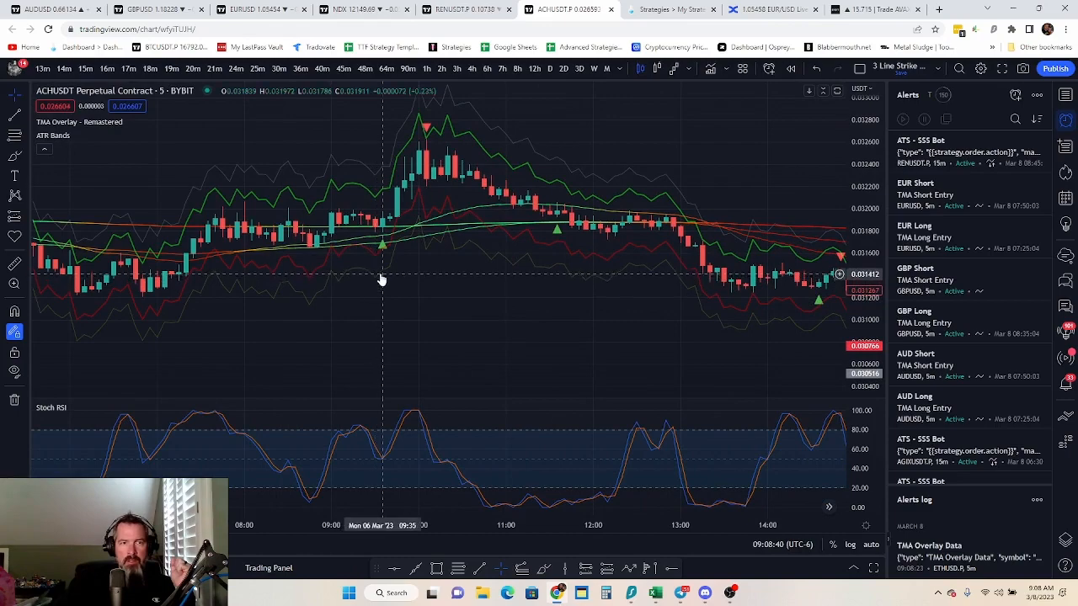
drag(224, 315, 173, 334)
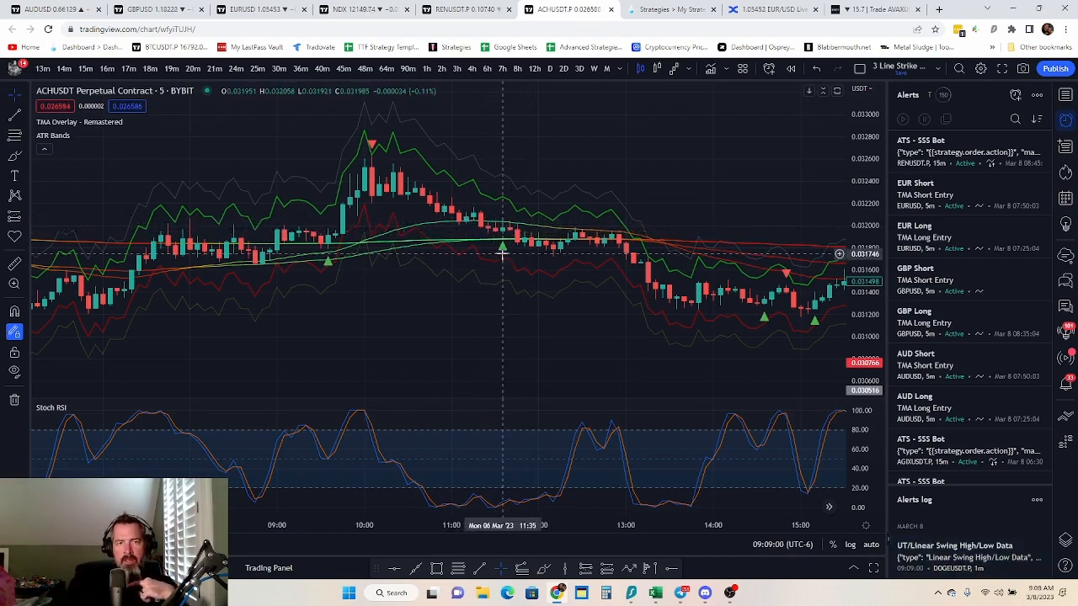
Look back for further trade signals from the early hours of 6 March to the early morning of 5 March
drag(265, 368, 604, 355)
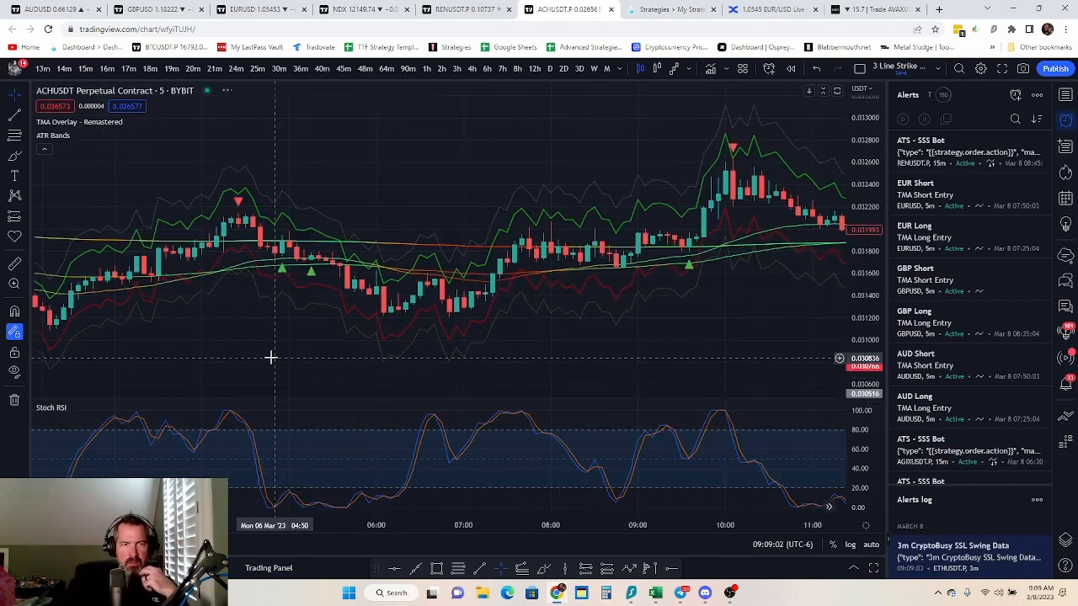
drag(270, 356, 386, 328)
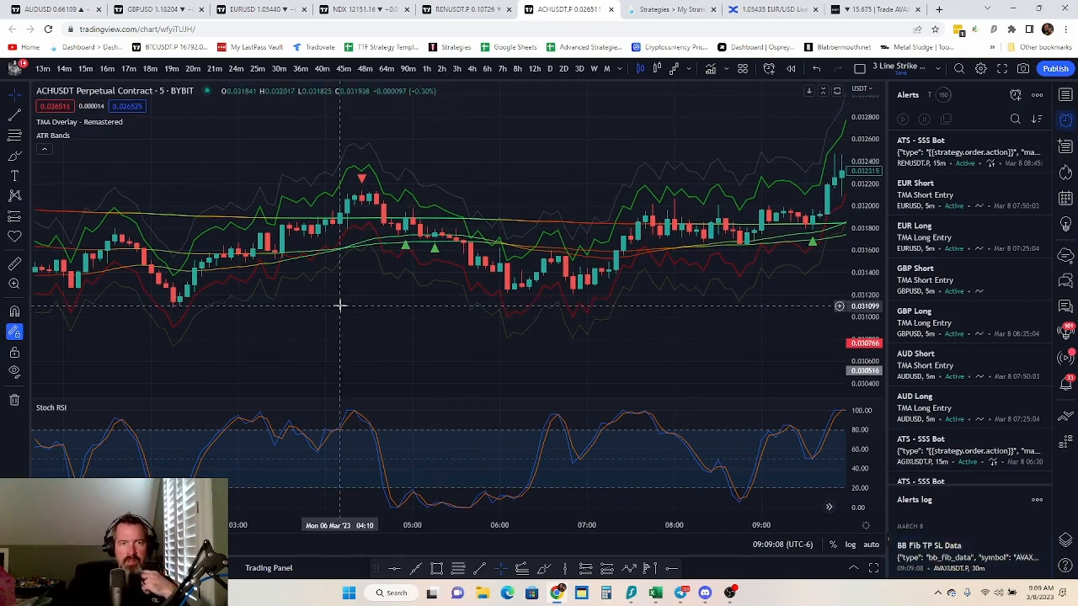
drag(315, 319, 503, 324)
drag(309, 343, 376, 336)
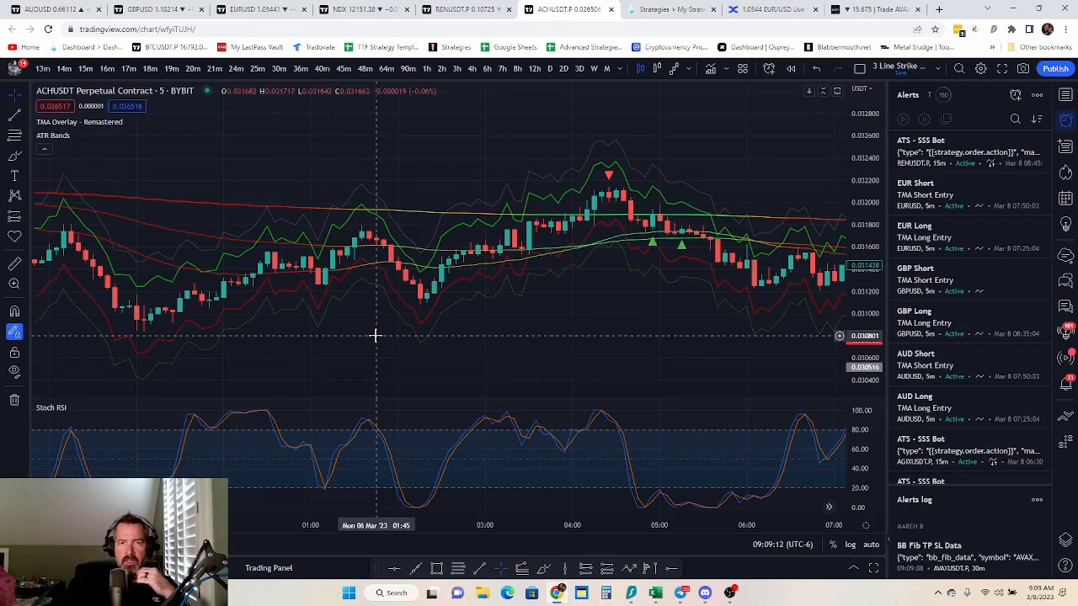
drag(267, 343, 581, 357)
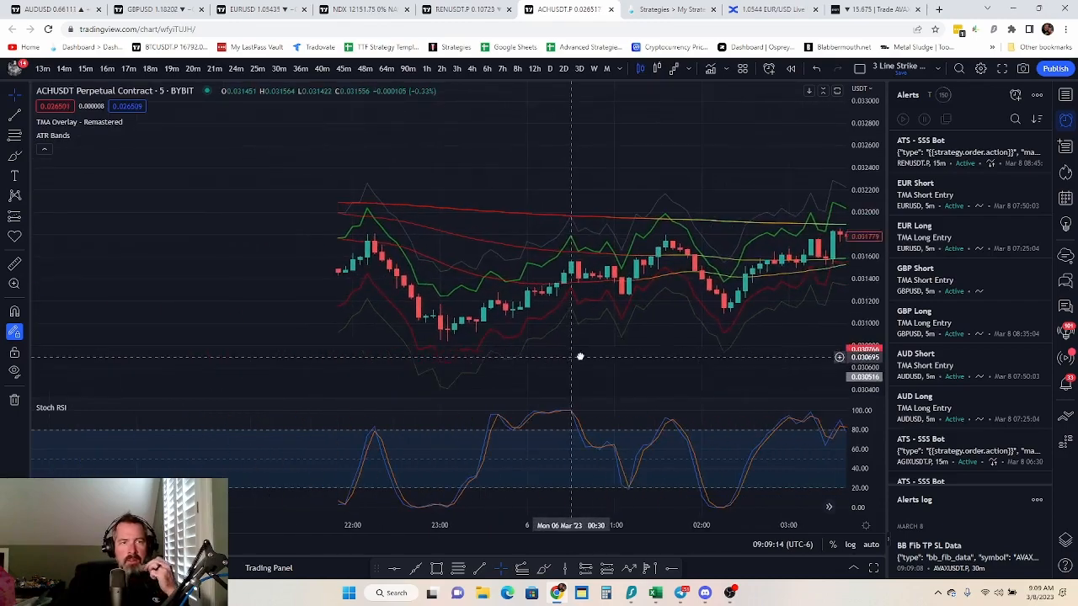
drag(190, 357, 510, 333)
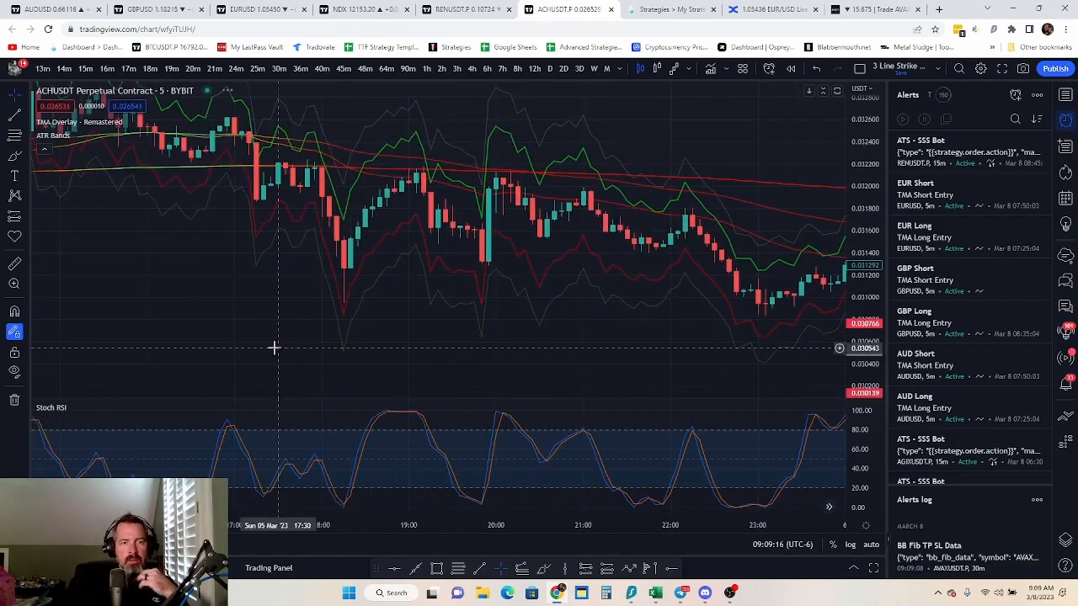
drag(226, 341, 527, 400)
drag(270, 315, 515, 354)
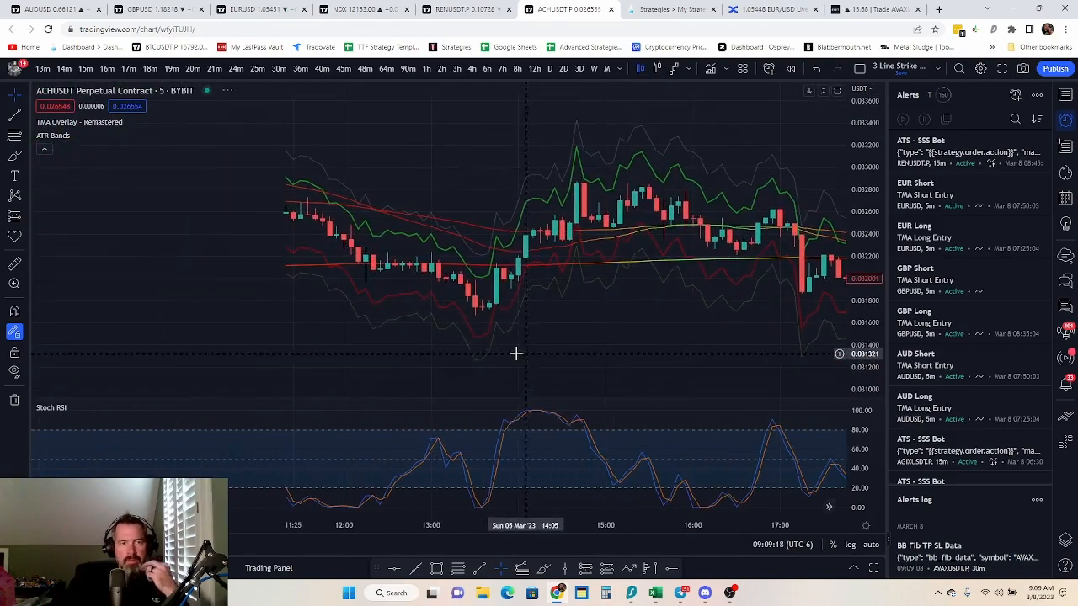
drag(188, 307, 565, 359)
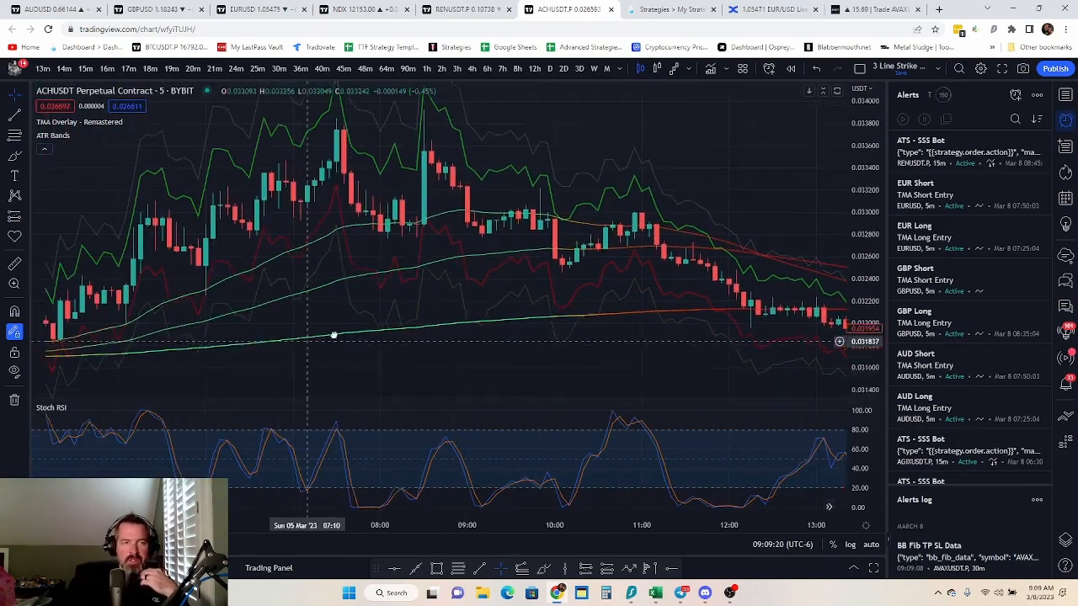
drag(332, 337, 556, 235)
drag(260, 308, 404, 347)
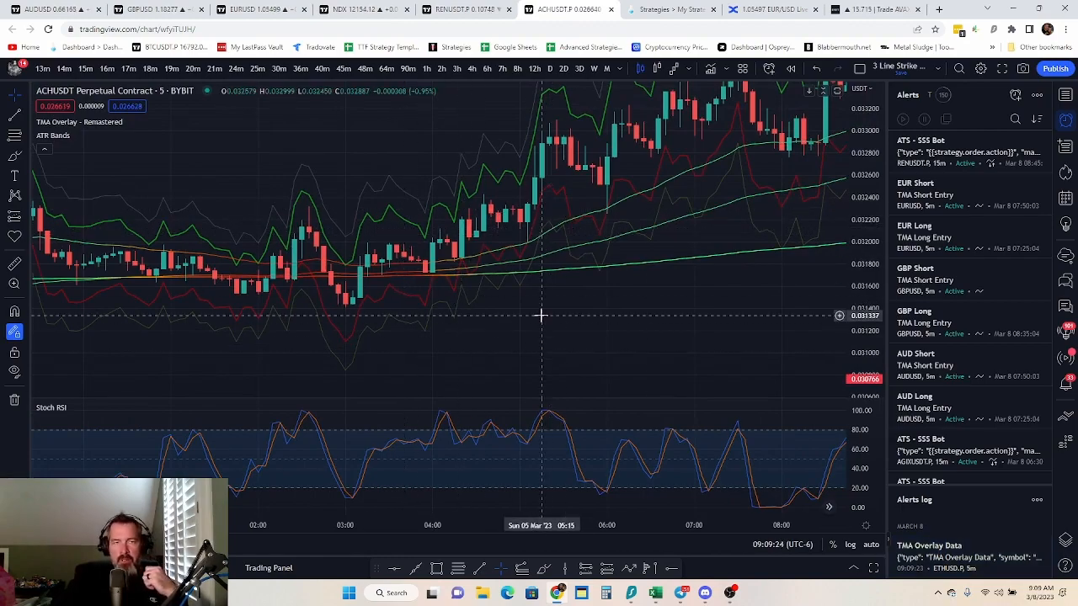
Review the marked signals and trades from 5 March forward to the latest candles on 8 March
scroll(539, 312, down, 3)
drag(724, 320, 152, 383)
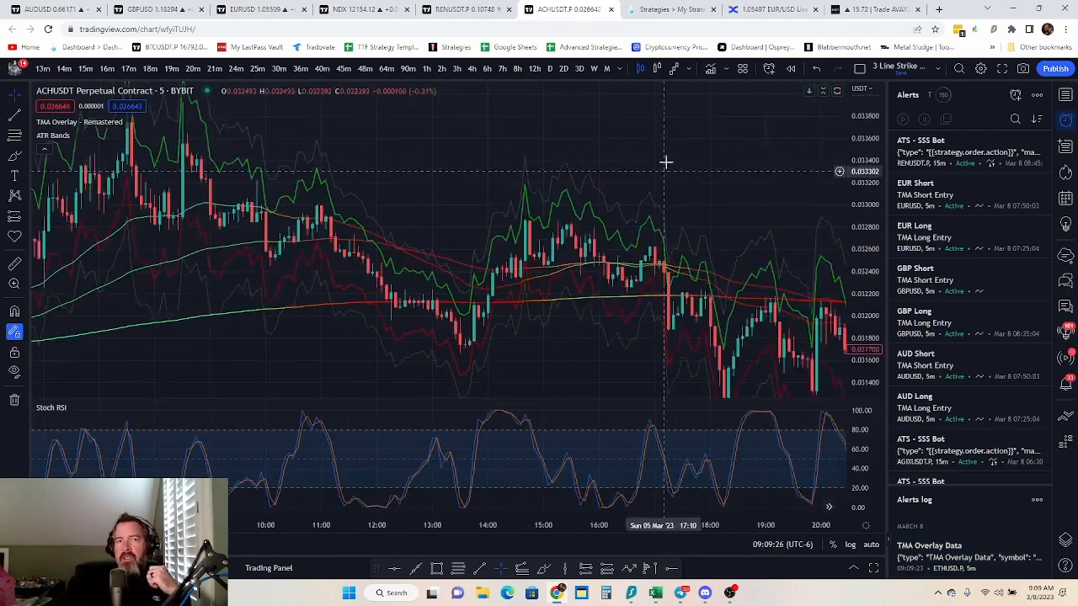
drag(746, 162, 244, 139)
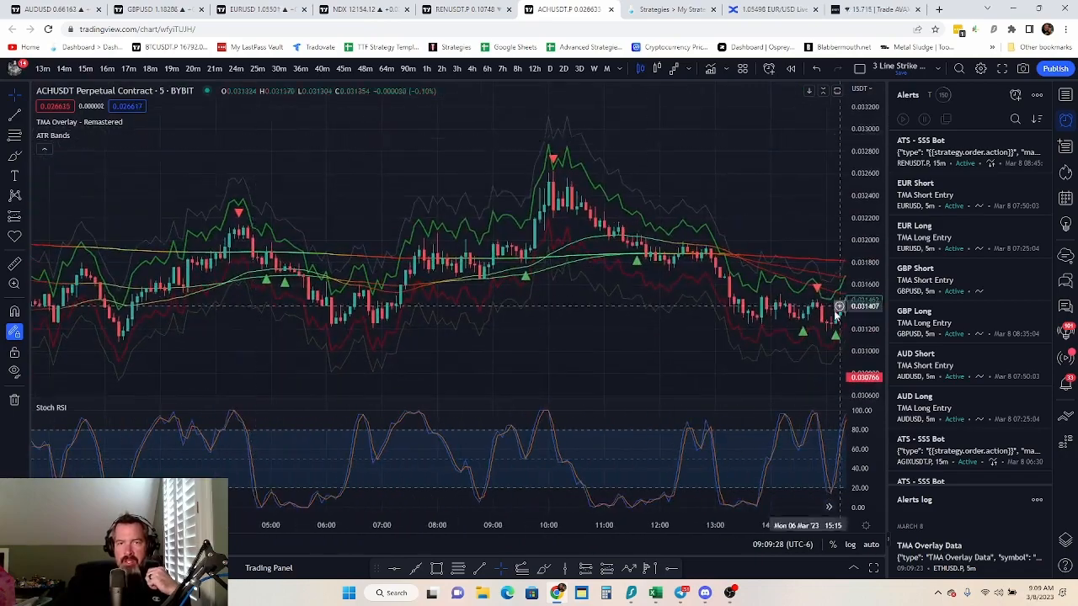
drag(684, 347, 194, 301)
drag(735, 284, 85, 341)
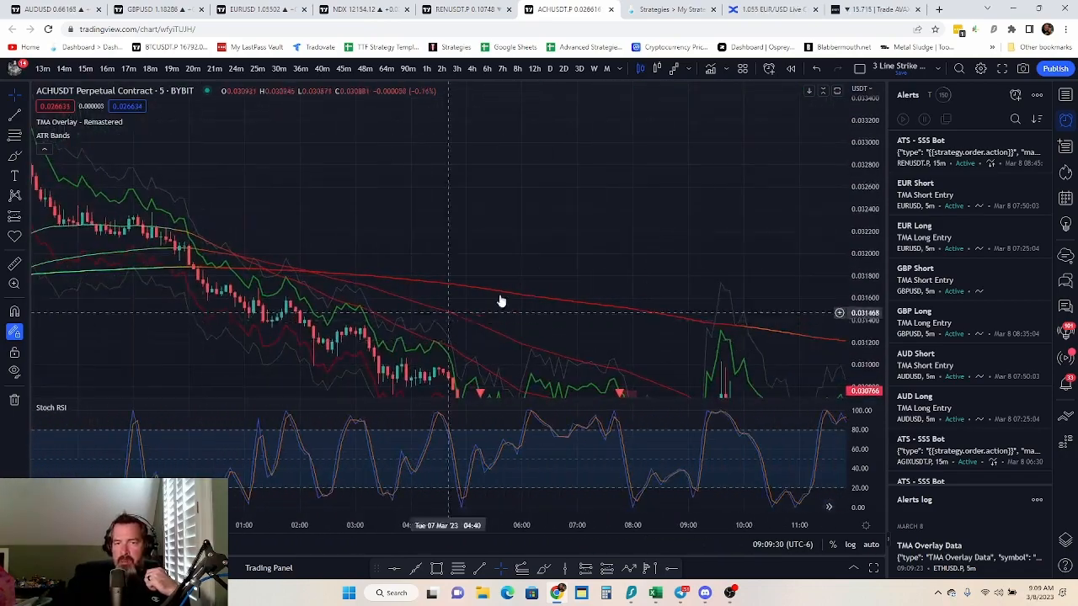
drag(704, 313, 421, 100)
drag(605, 351, 194, 329)
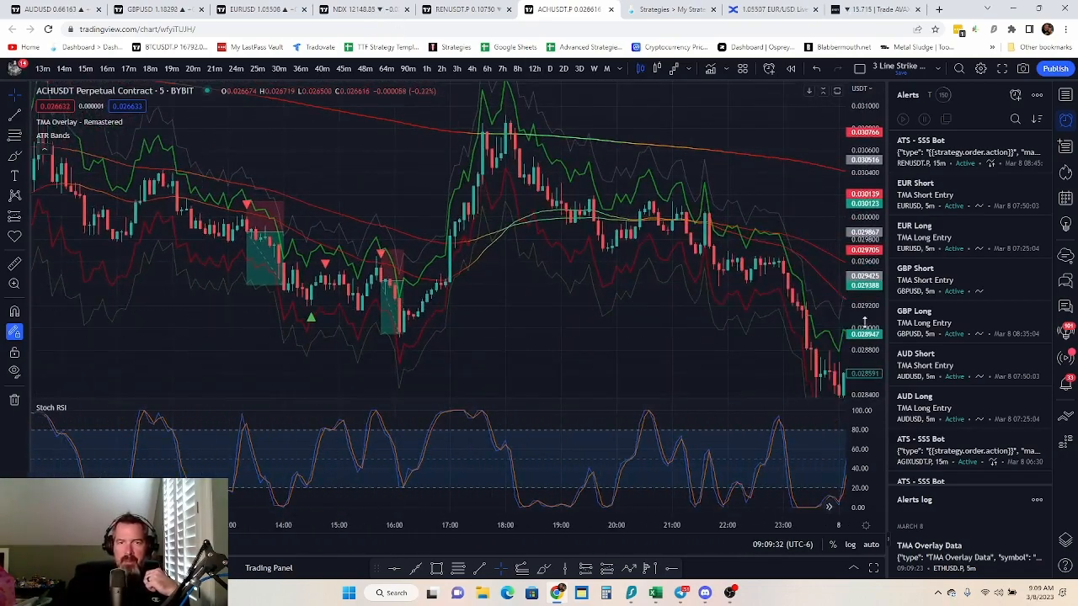
drag(727, 358, 203, 238)
drag(700, 371, 497, 217)
drag(872, 131, 866, 276)
drag(646, 200, 654, 271)
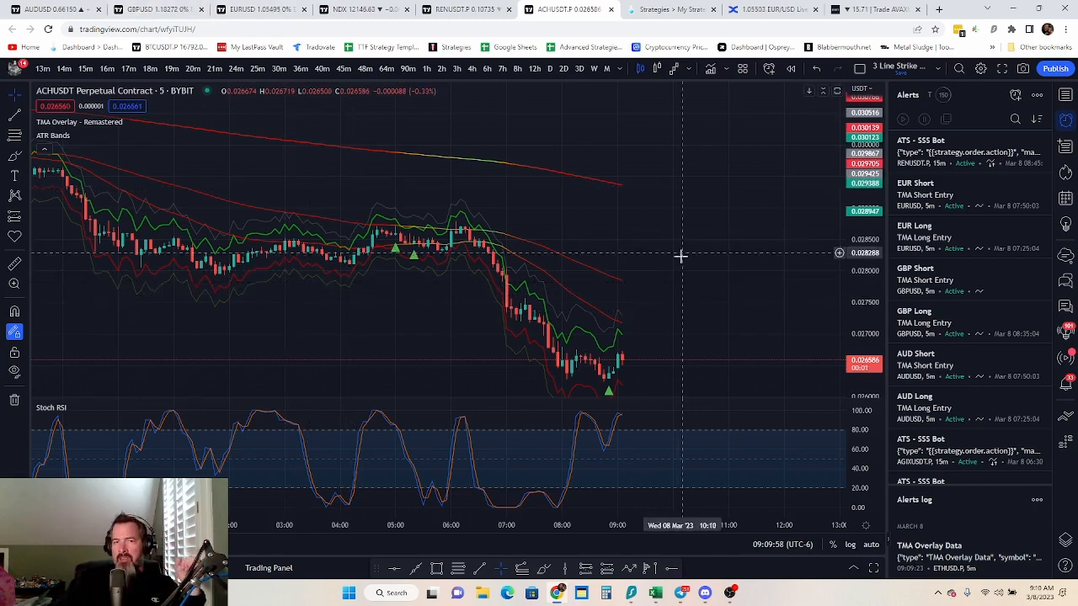
drag(682, 255, 749, 248)
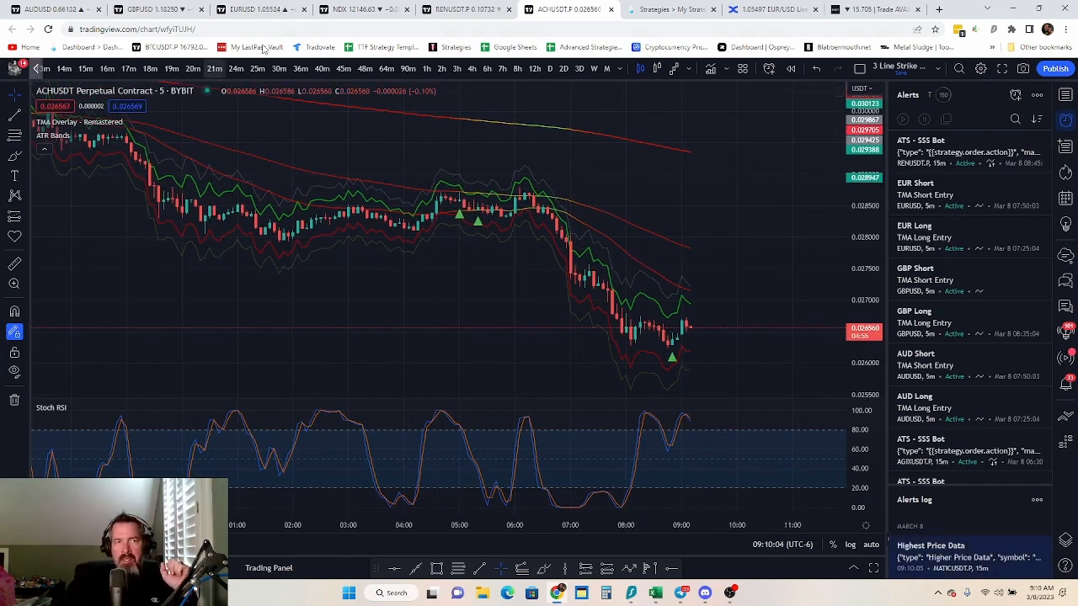
Switch to TradeLab and create a new strategy named "3 Line Strike with ATR"
click(679, 10)
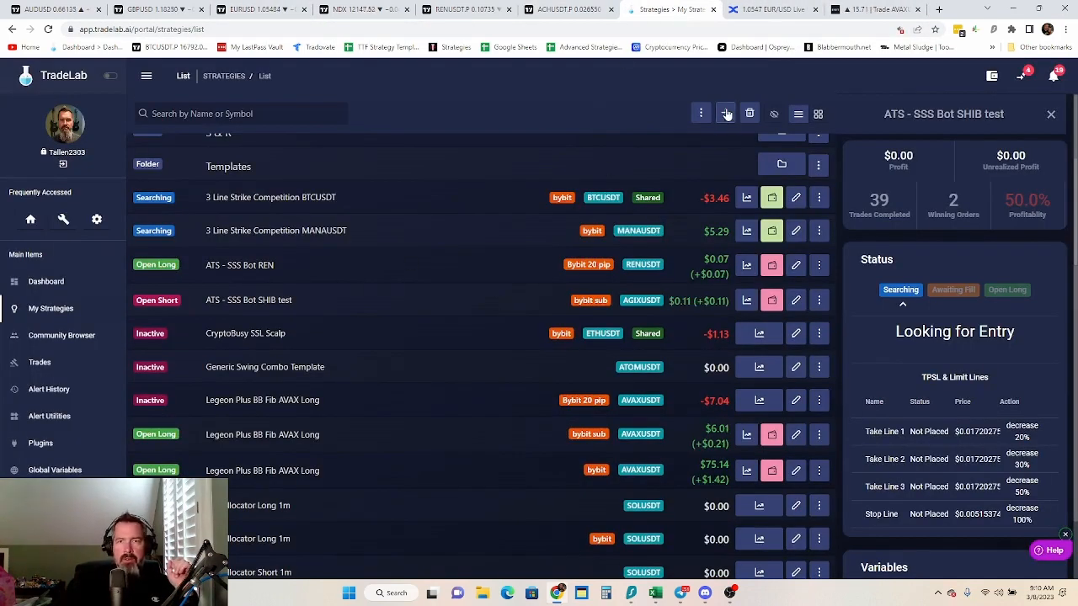
click(726, 115)
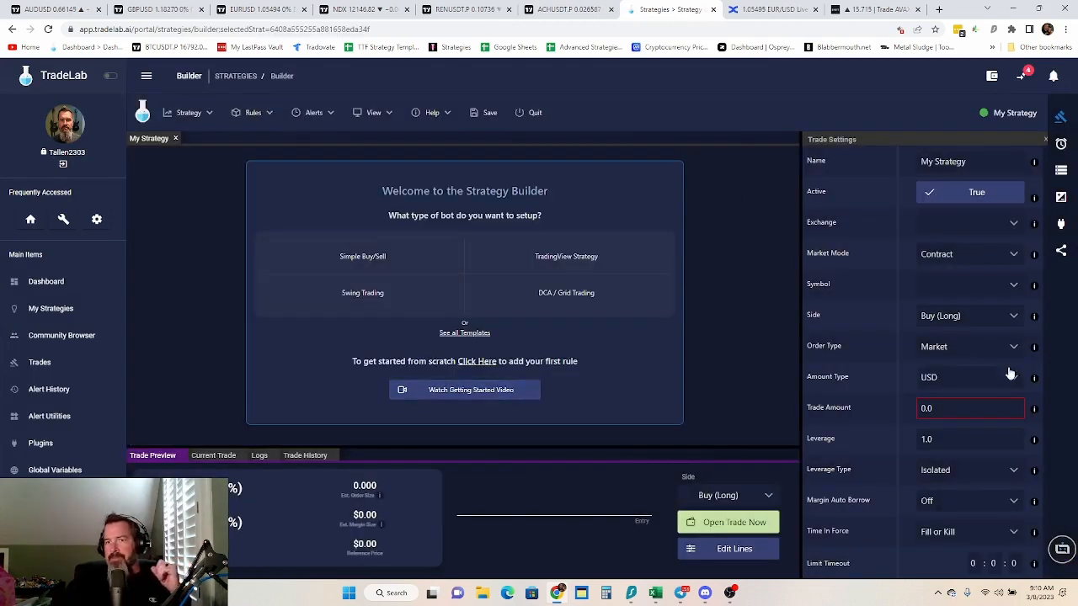
click(959, 163)
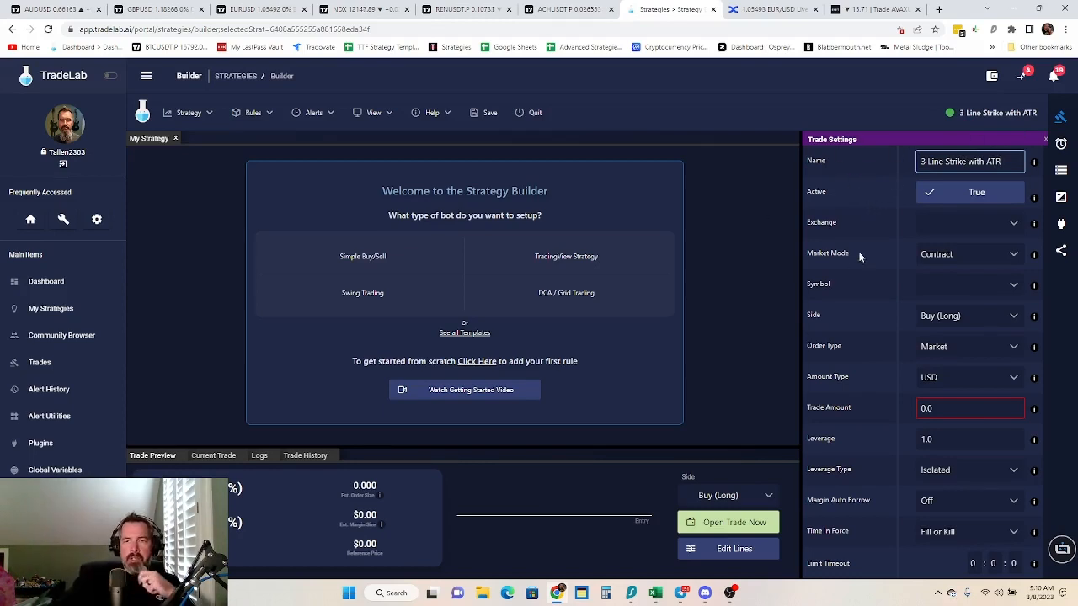
Open the full strategy variables editor and add two variables named label and timeframe
click(1063, 172)
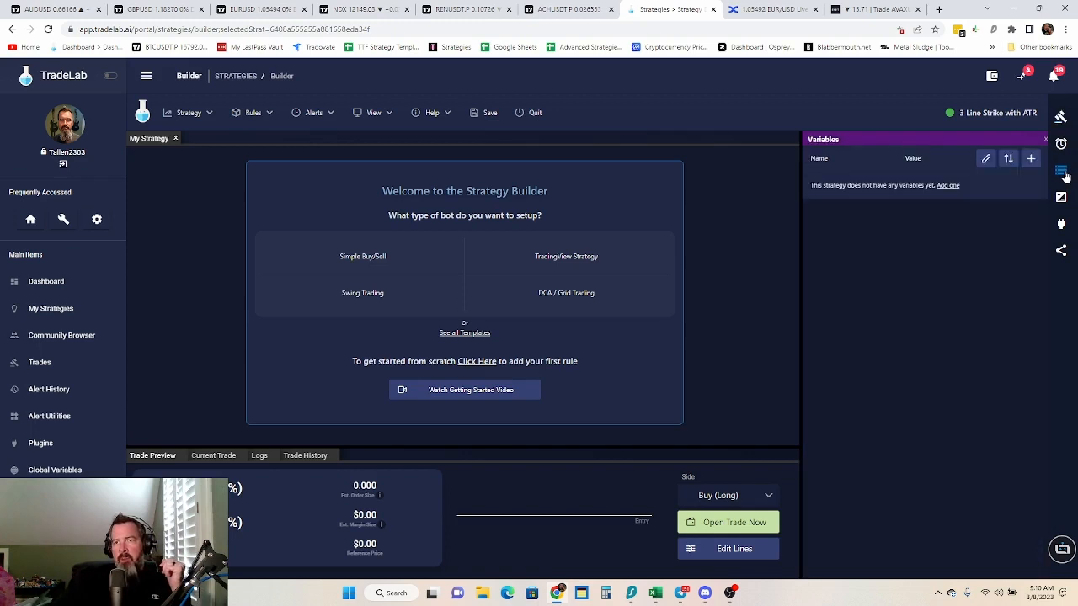
click(1007, 160)
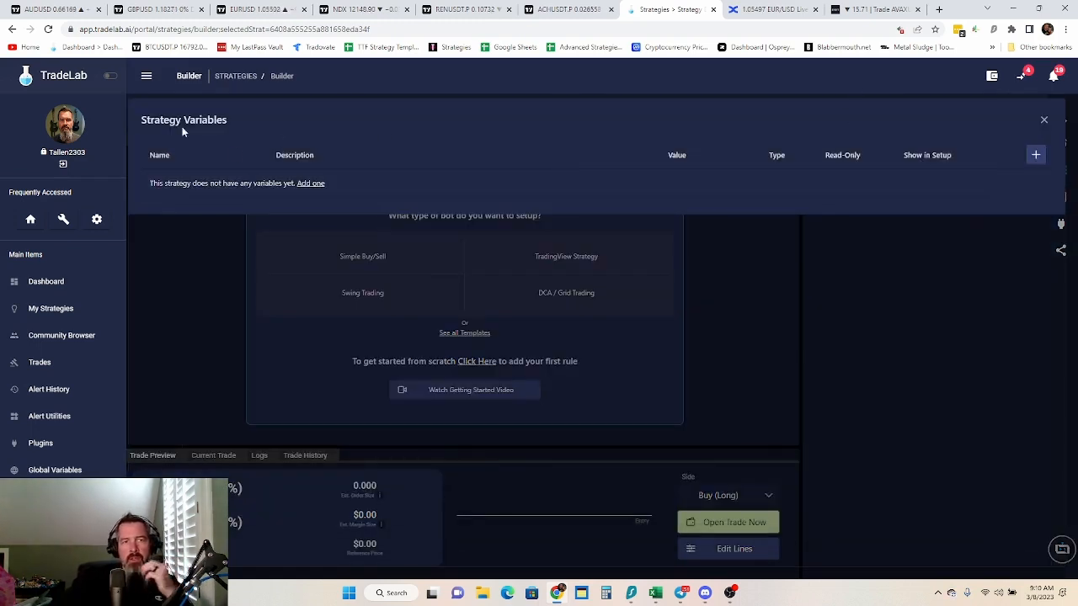
click(1037, 155)
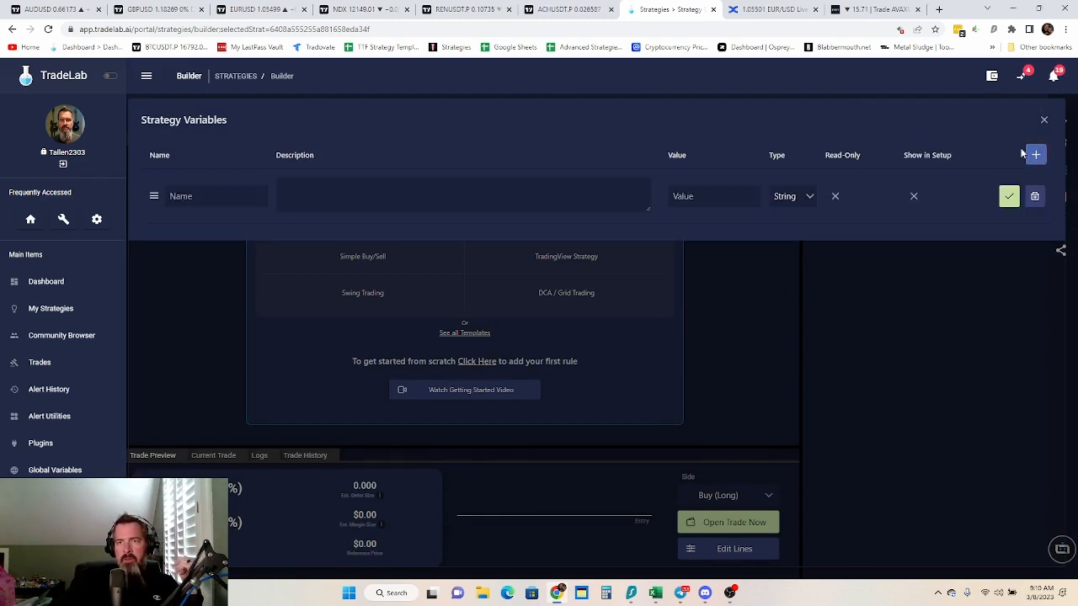
click(1038, 156)
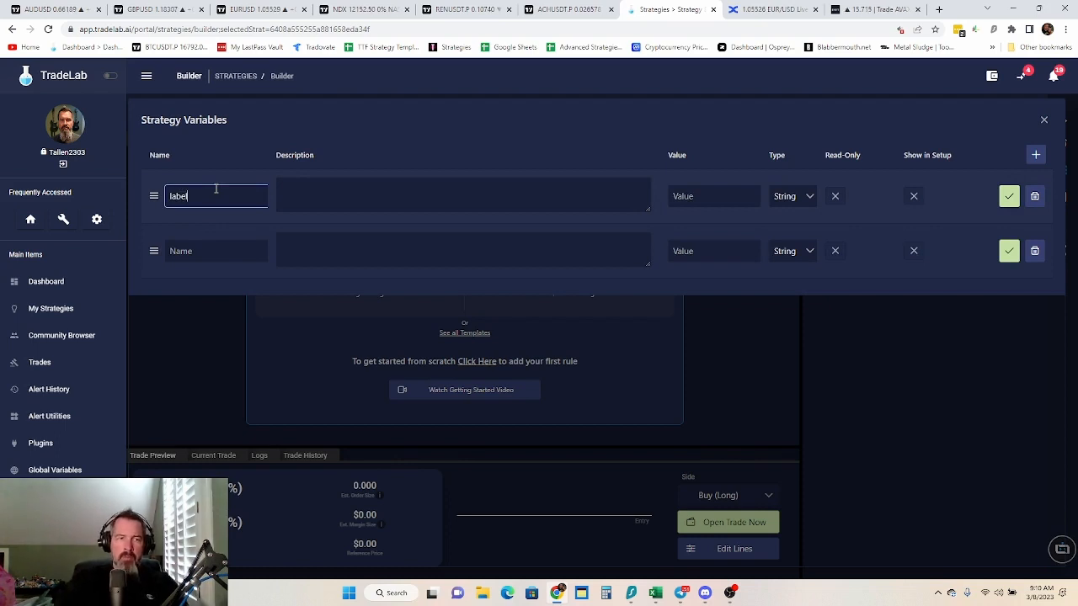
click(212, 251)
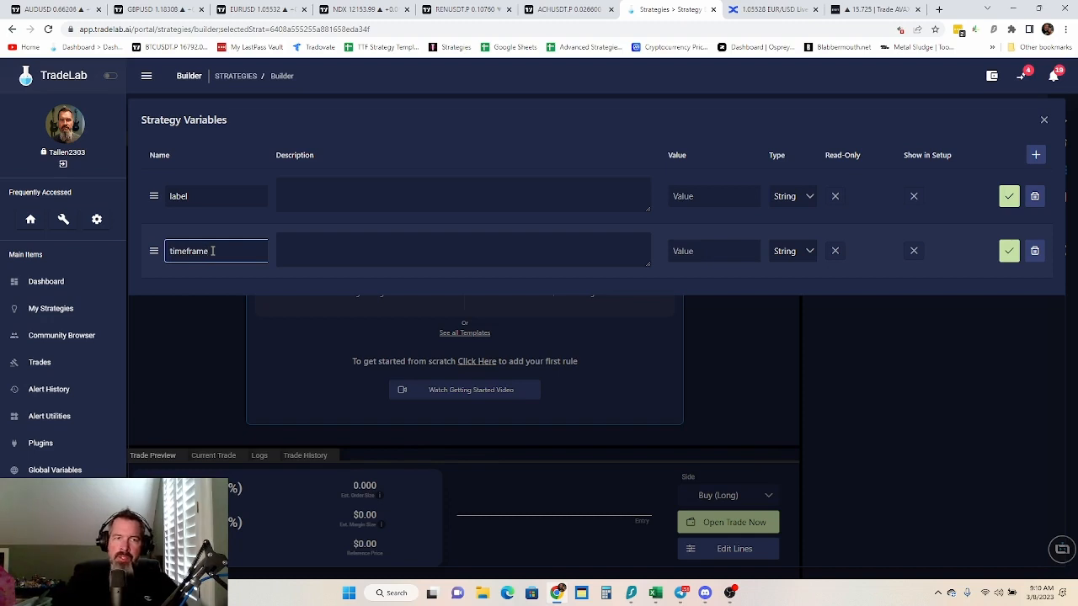
click(811, 198)
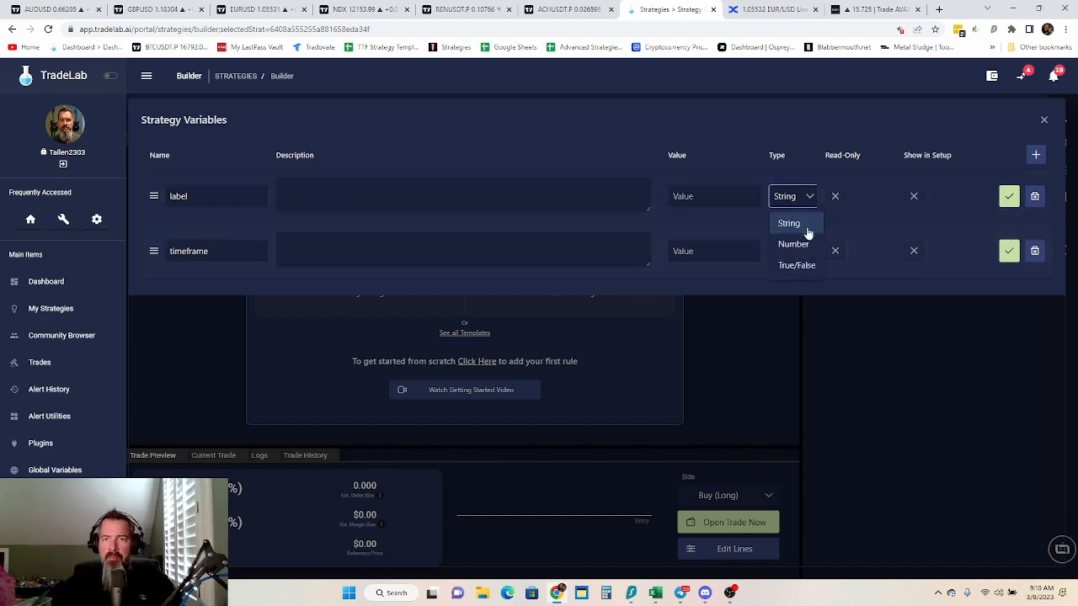
click(806, 245)
click(806, 251)
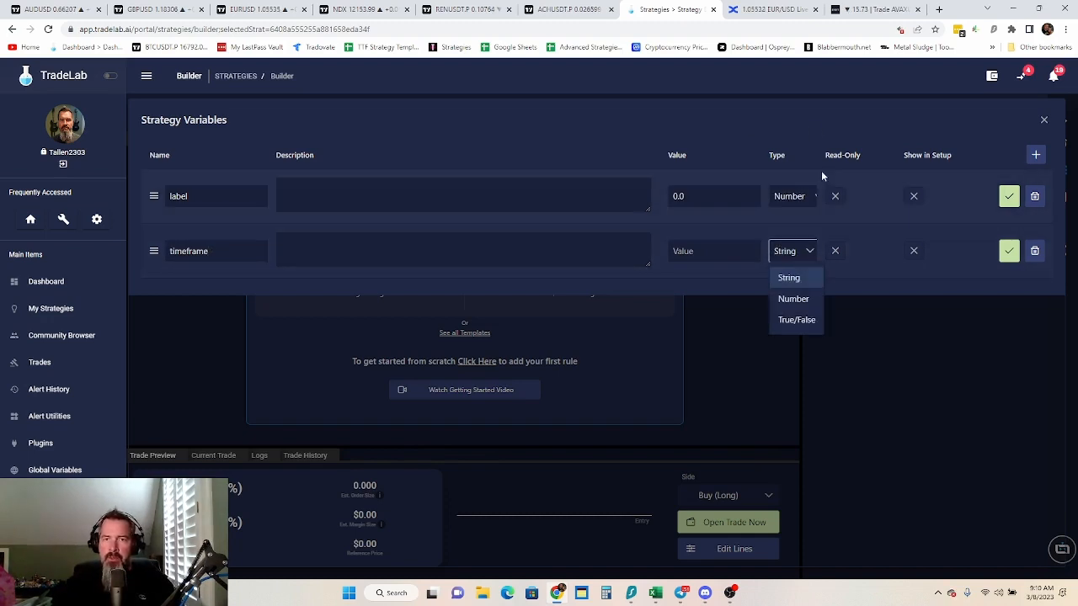
click(811, 201)
click(809, 224)
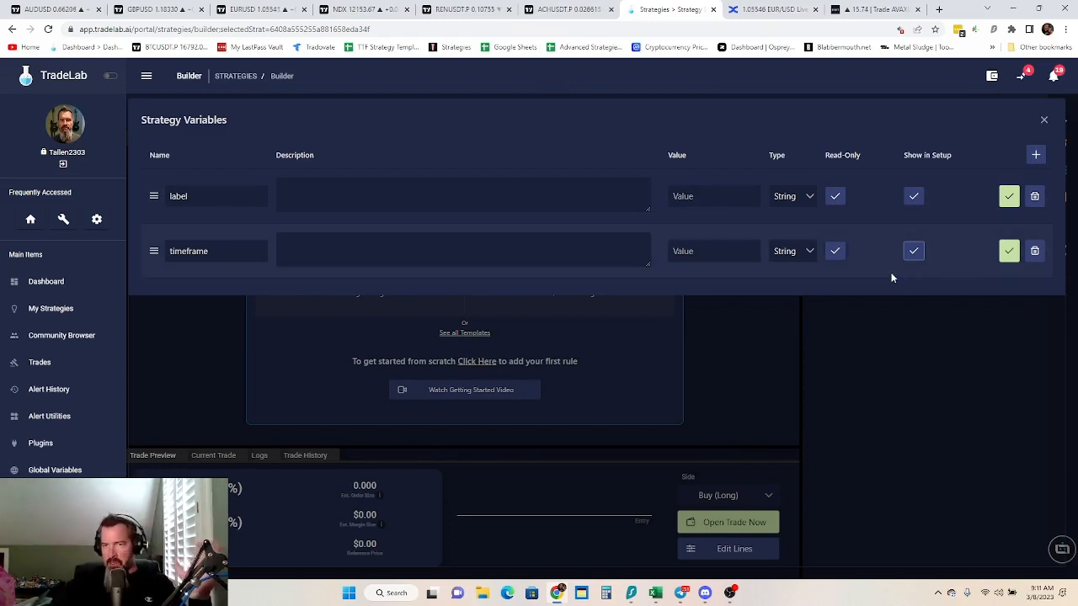
Save the label and timeframe variables as read-only strings that are shown in setup
click(1007, 199)
click(1008, 237)
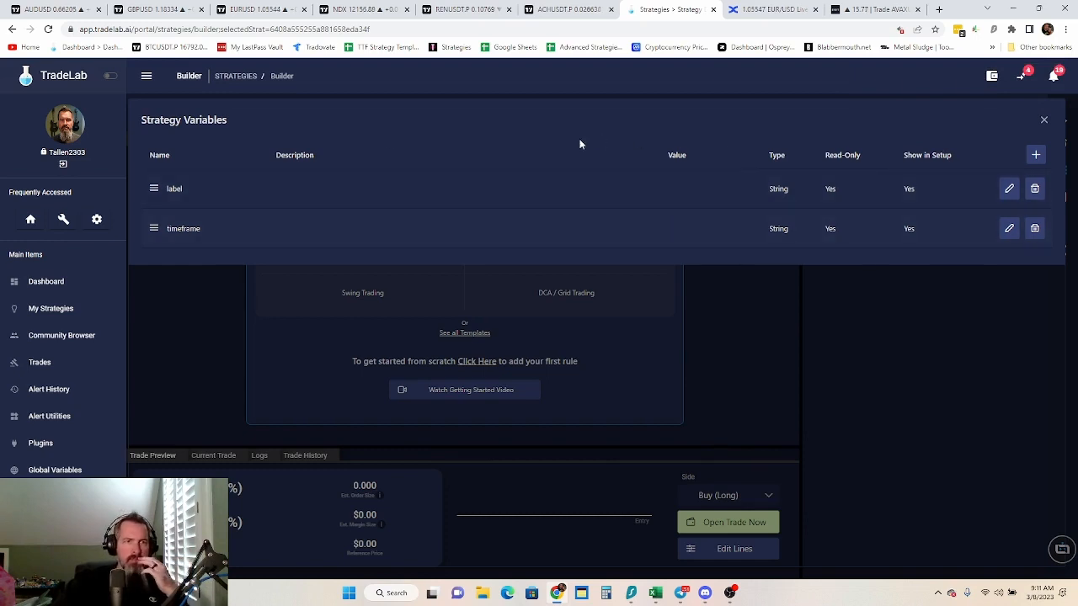
Add three strategy variables named 21 SMA, 50 SMA and 200 SMA
click(1036, 155)
click(1036, 155)
click(1036, 155)
click(213, 196)
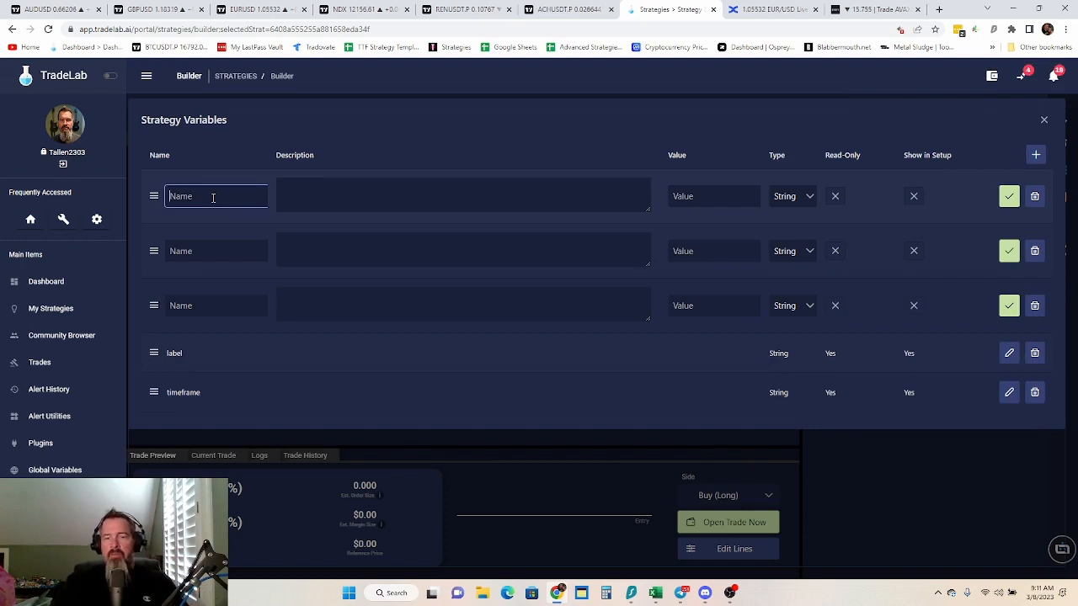
text(21)
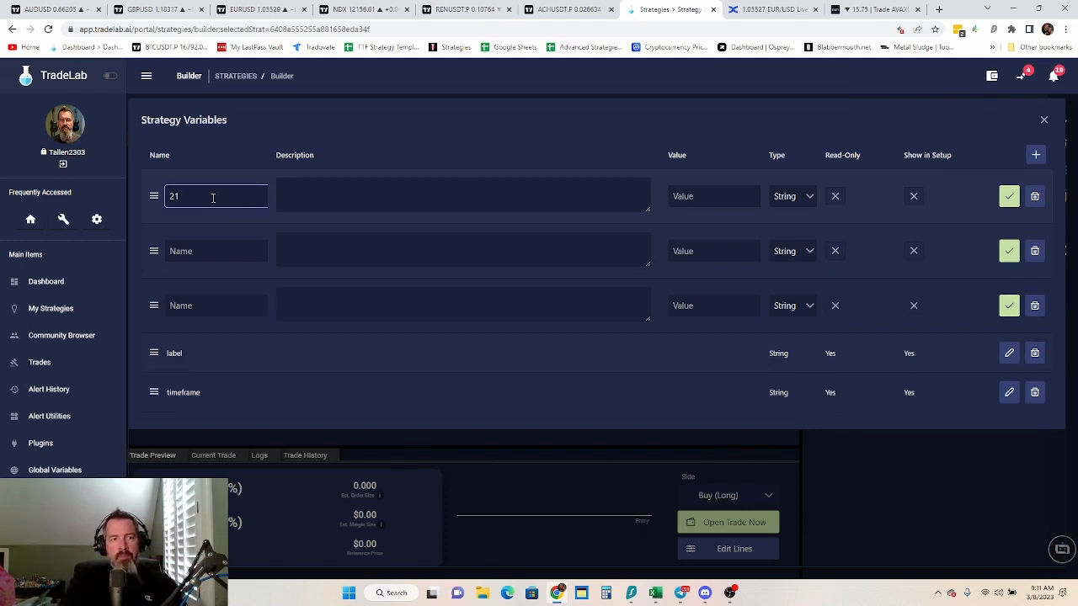
text( SMA)
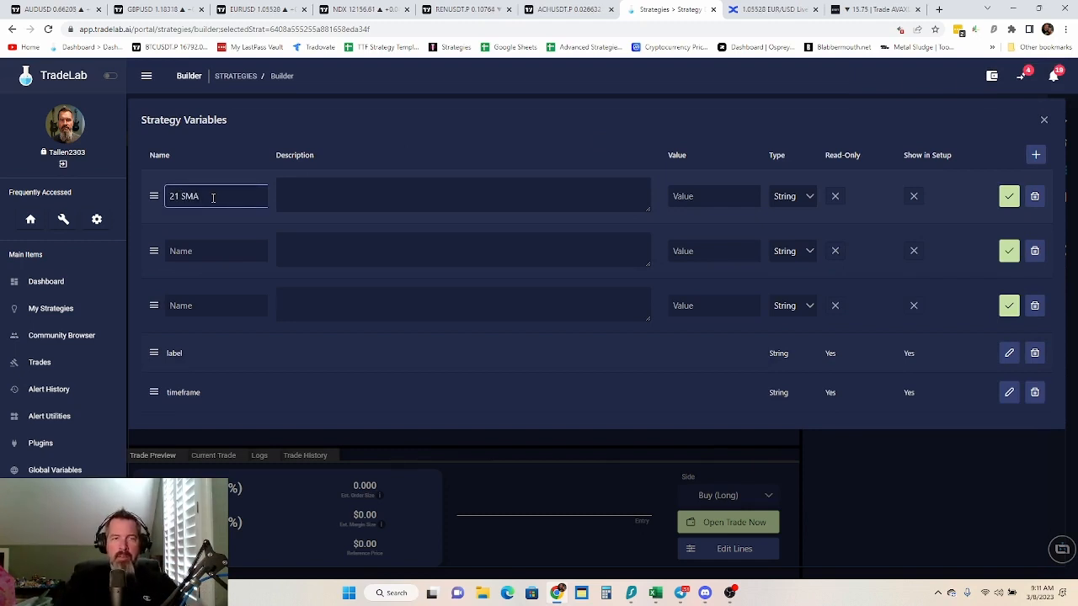
click(216, 255)
text(50)
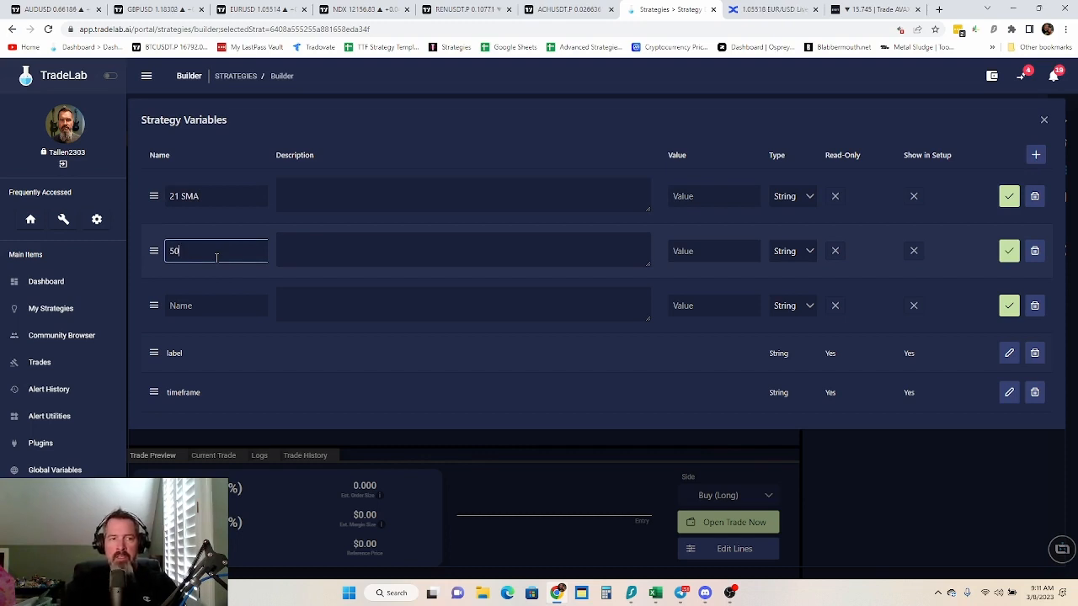
text( SMA)
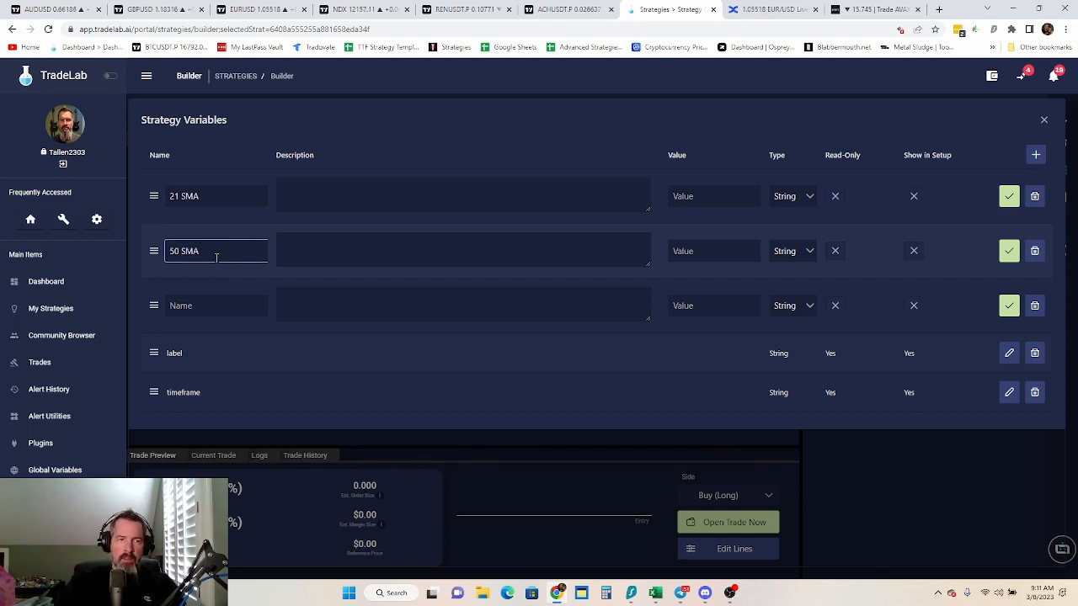
click(200, 307)
text(200)
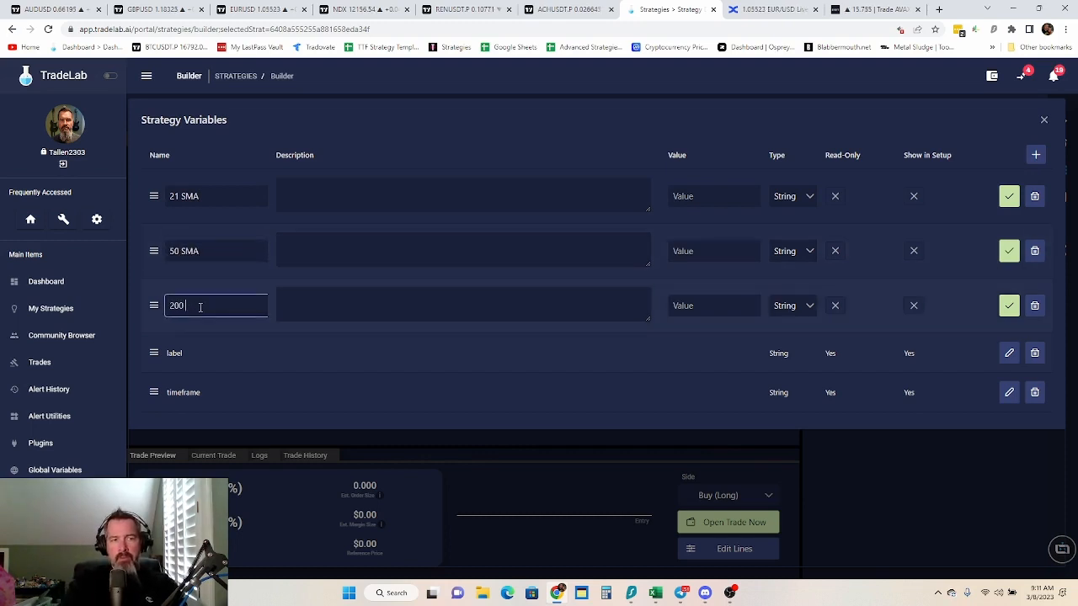
text( SMA)
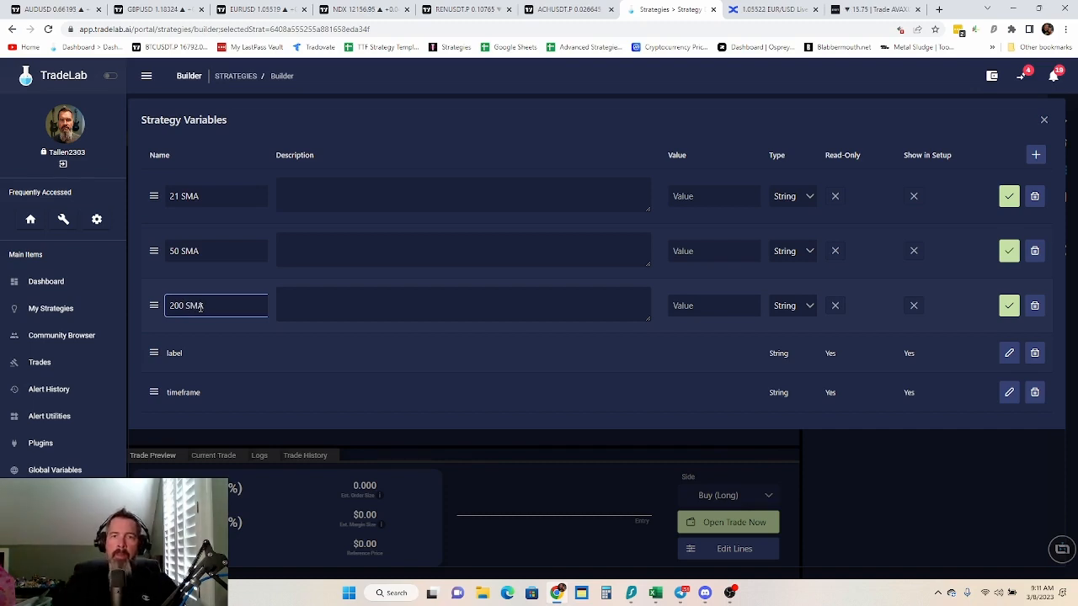
Set the type of the three SMA variables to Number and save each of them
click(810, 196)
click(804, 241)
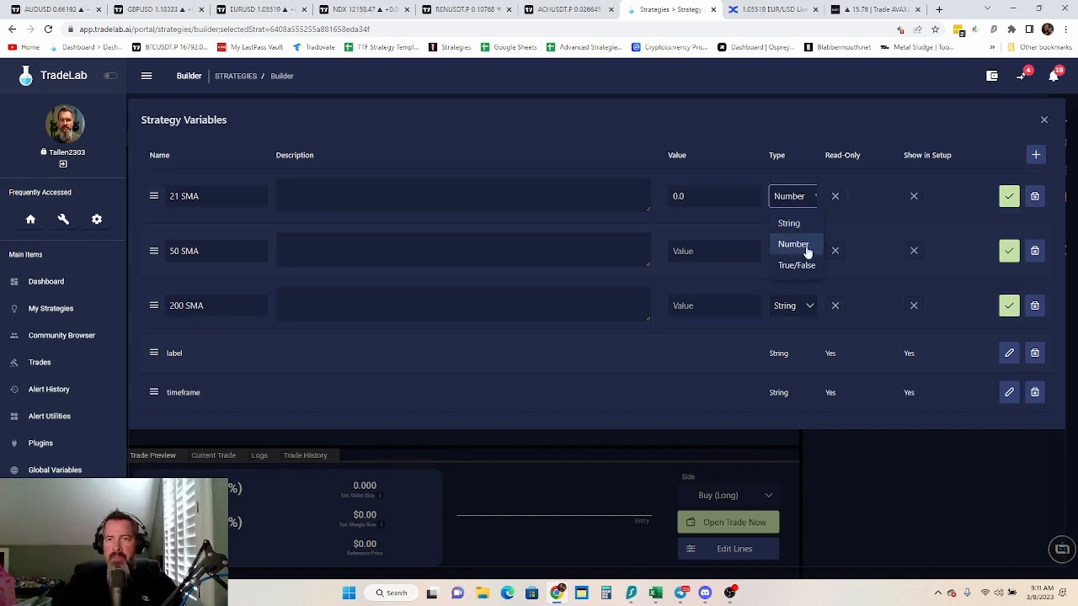
click(808, 251)
click(806, 301)
click(801, 306)
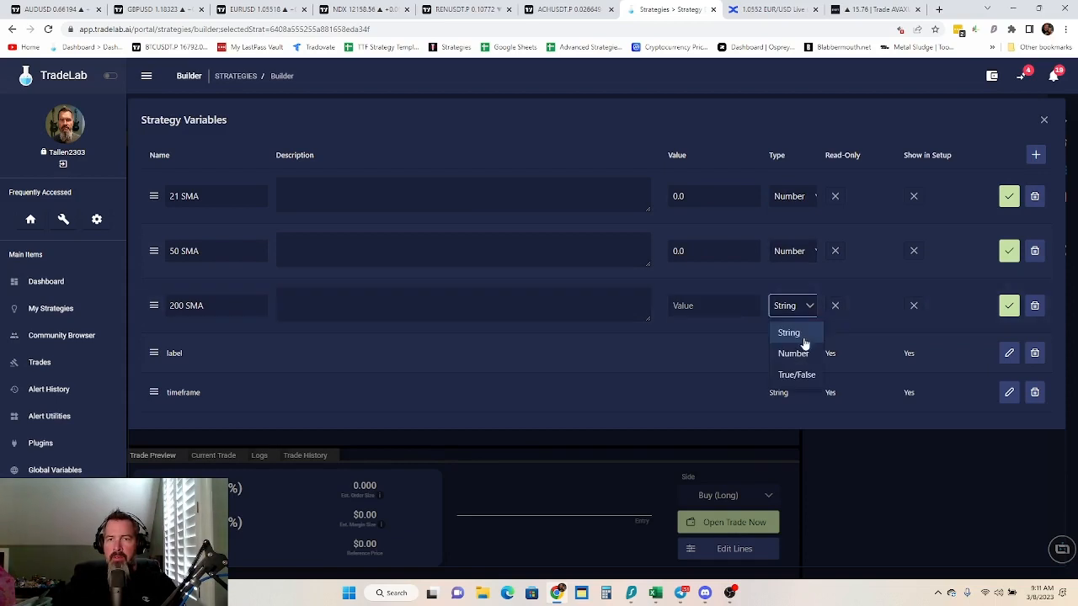
click(800, 355)
click(1007, 196)
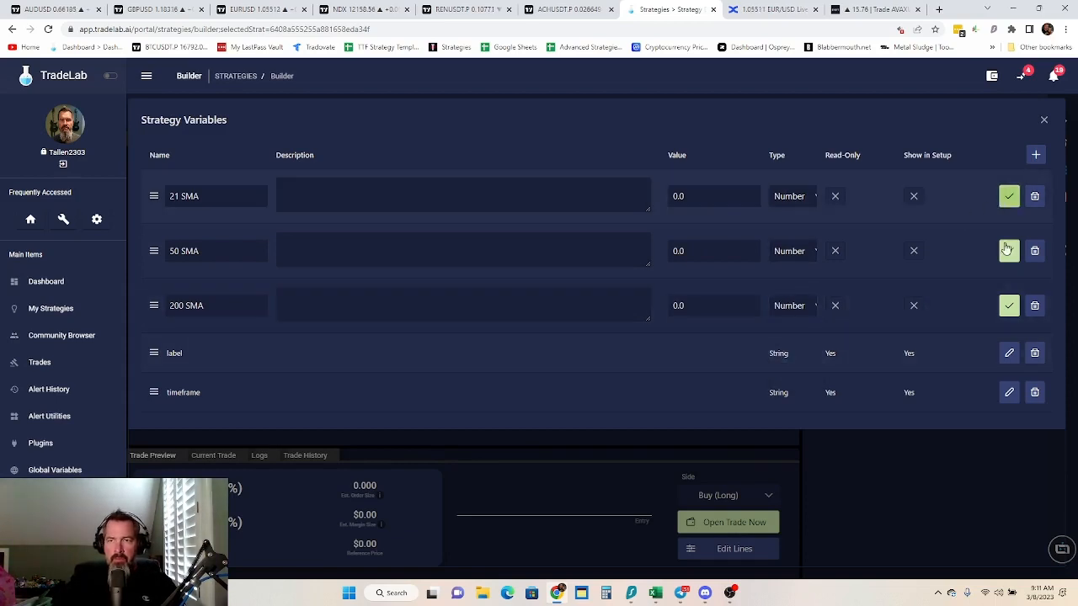
click(1009, 236)
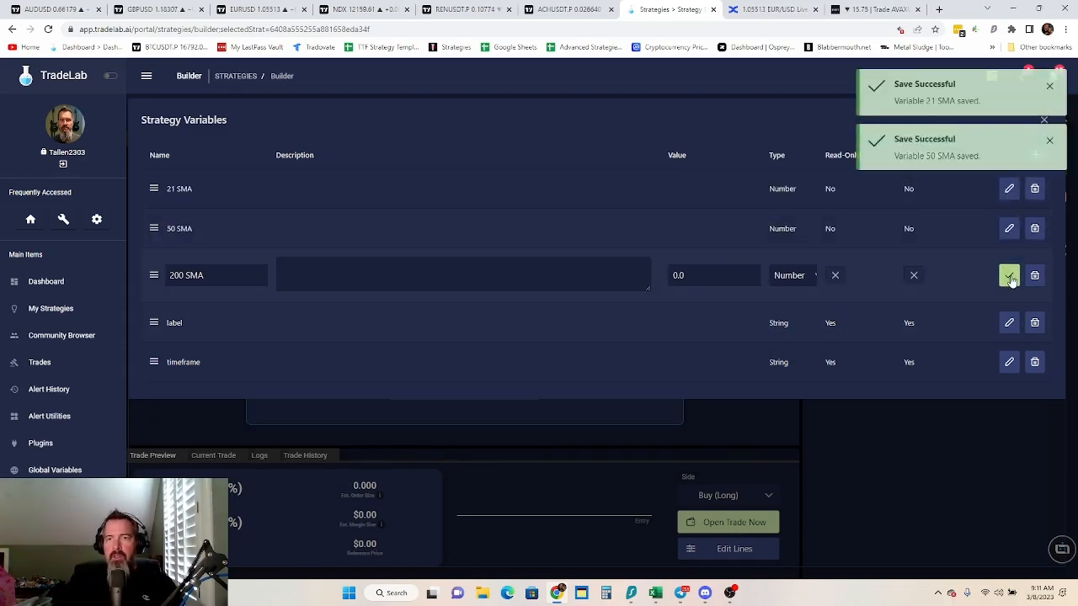
click(1008, 274)
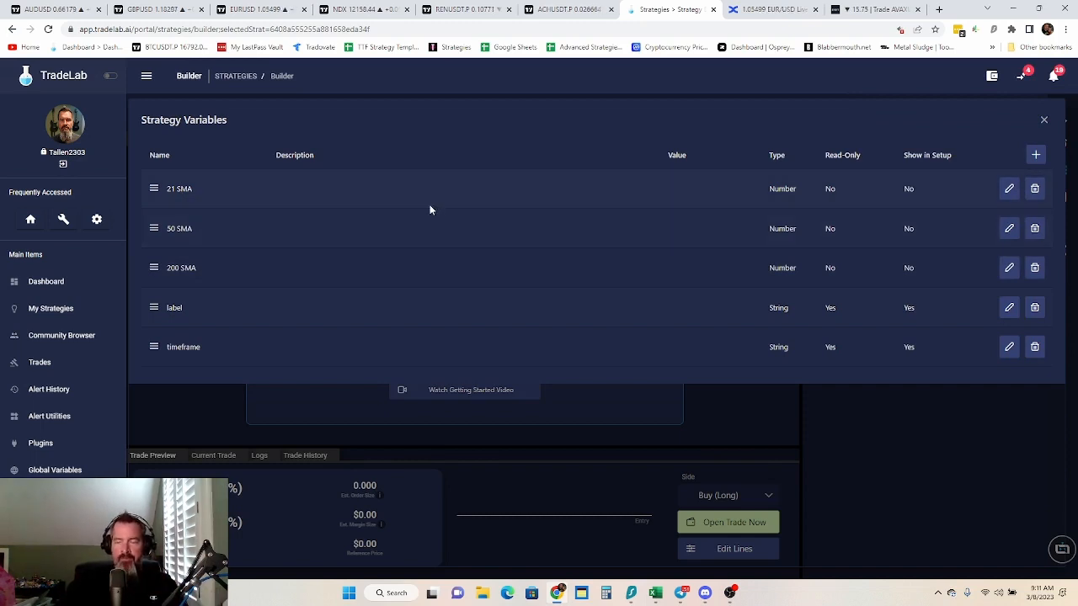
Add four more strategy variables and name the first two ATR Green and ATR Red
click(1036, 155)
click(1036, 155)
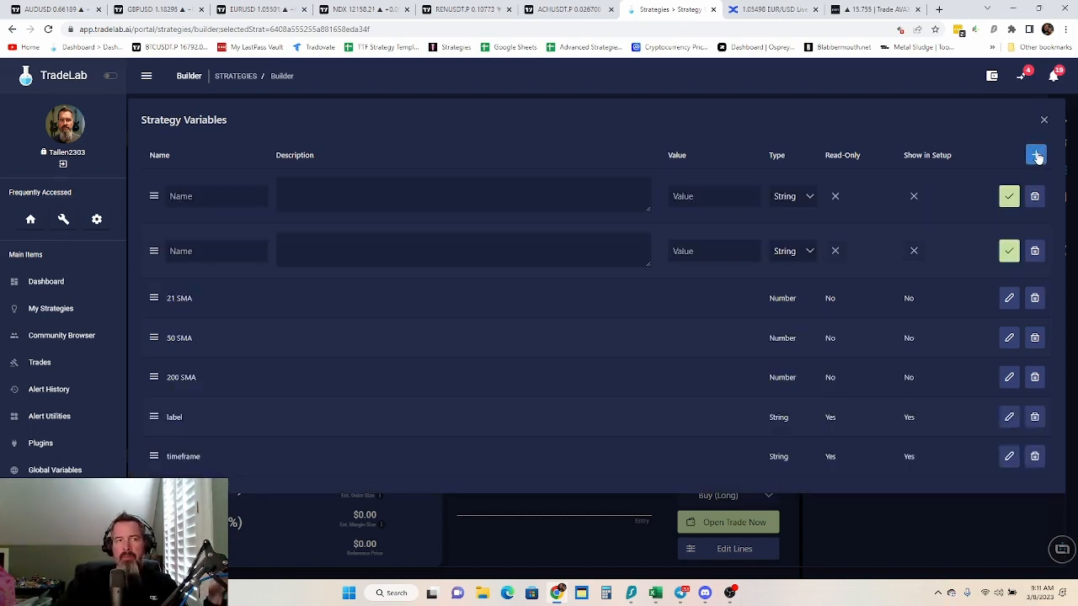
click(1036, 155)
click(1036, 155)
click(199, 196)
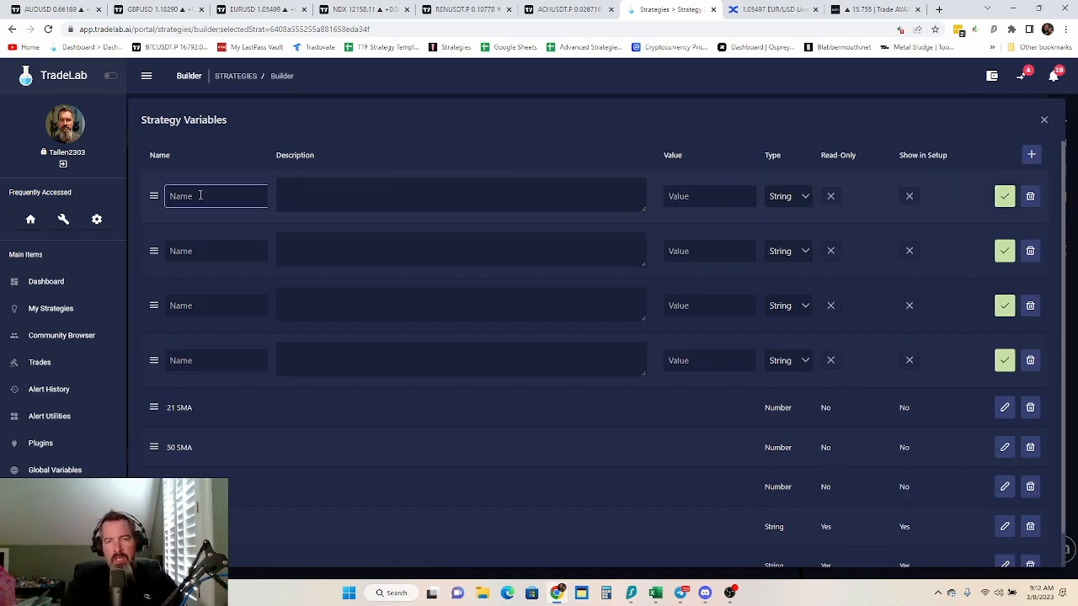
text(ATR Green)
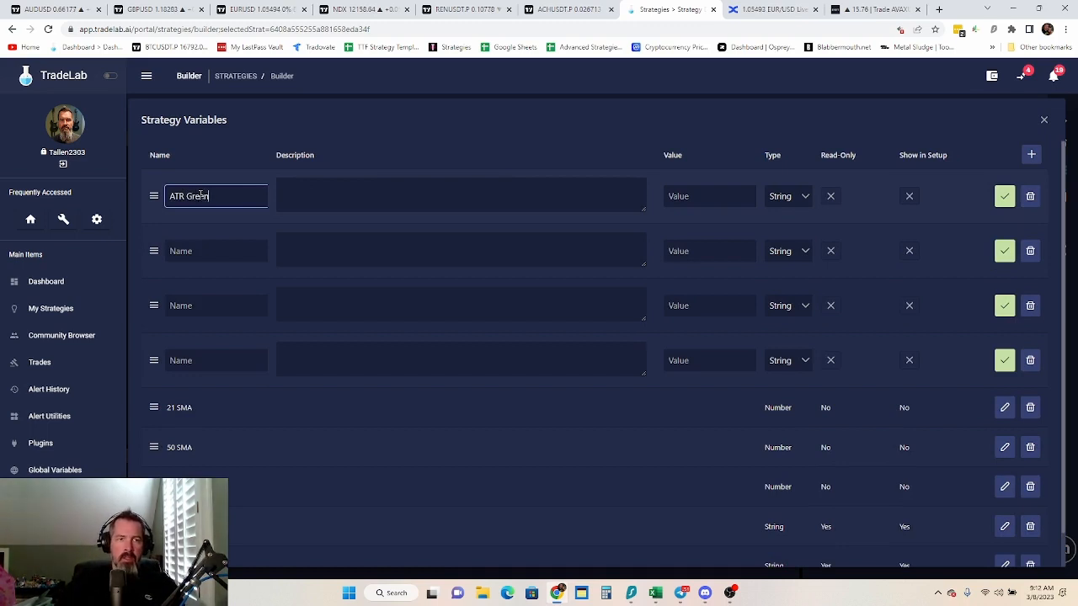
click(198, 246)
text(ATR Red)
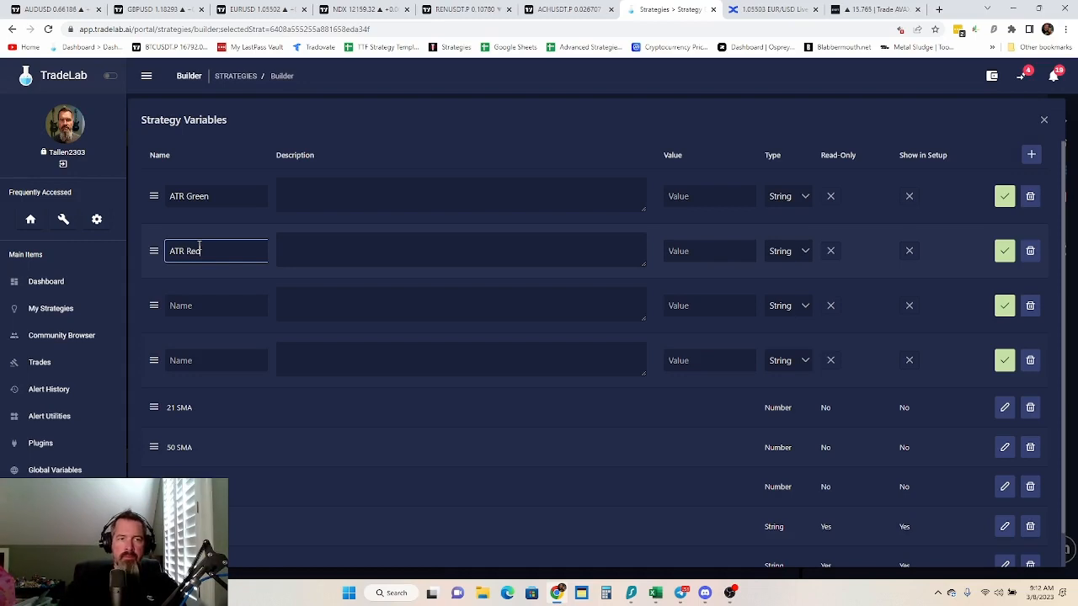
Name the remaining two new variables ATR Short TP and ATR Long TP
click(202, 305)
text(A)
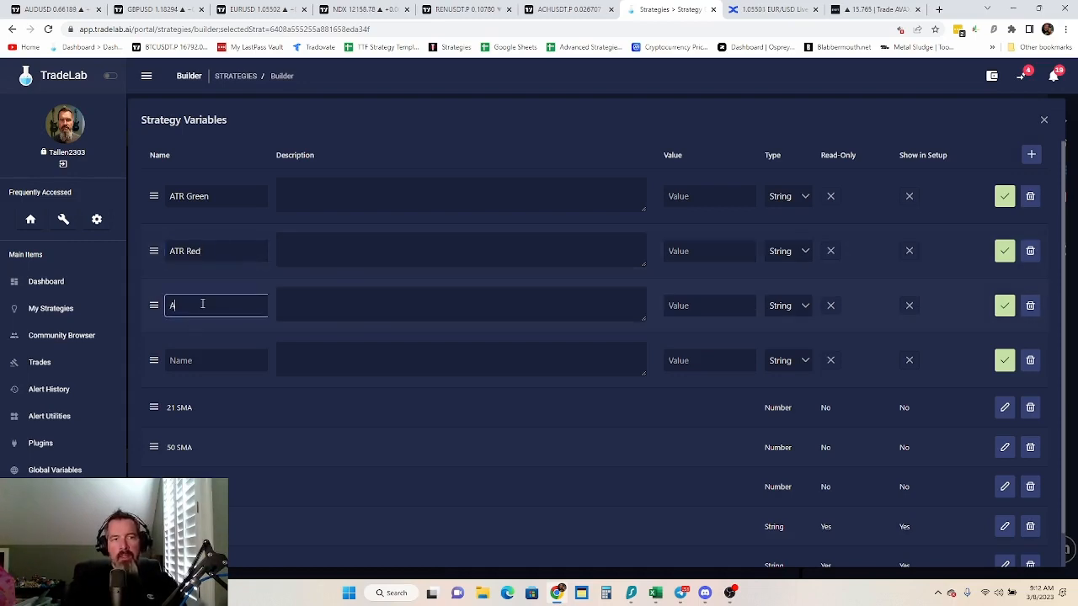
text(TR Sho)
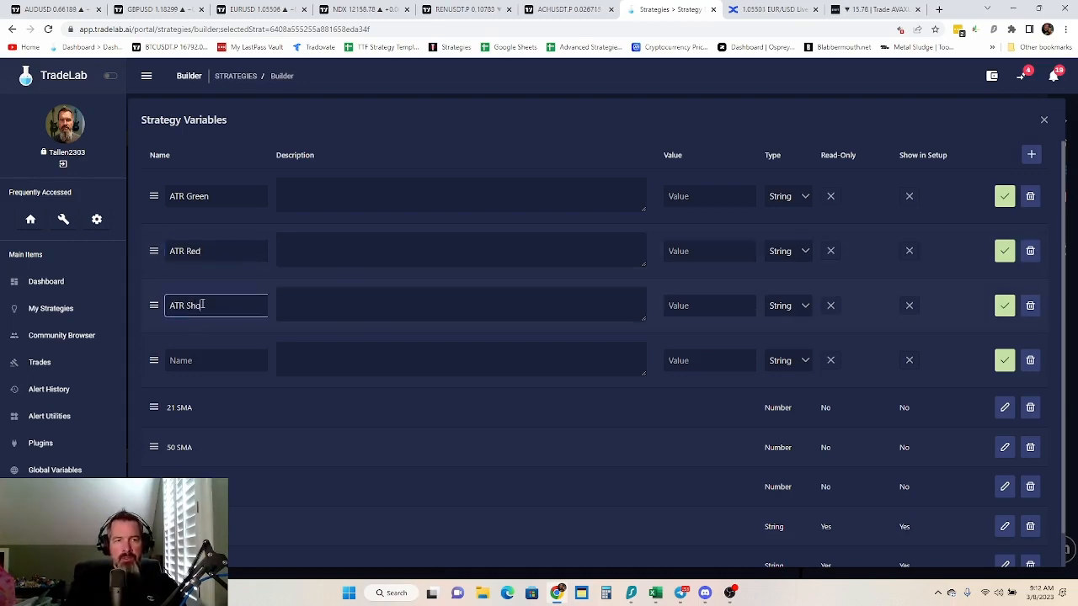
text(rt TP)
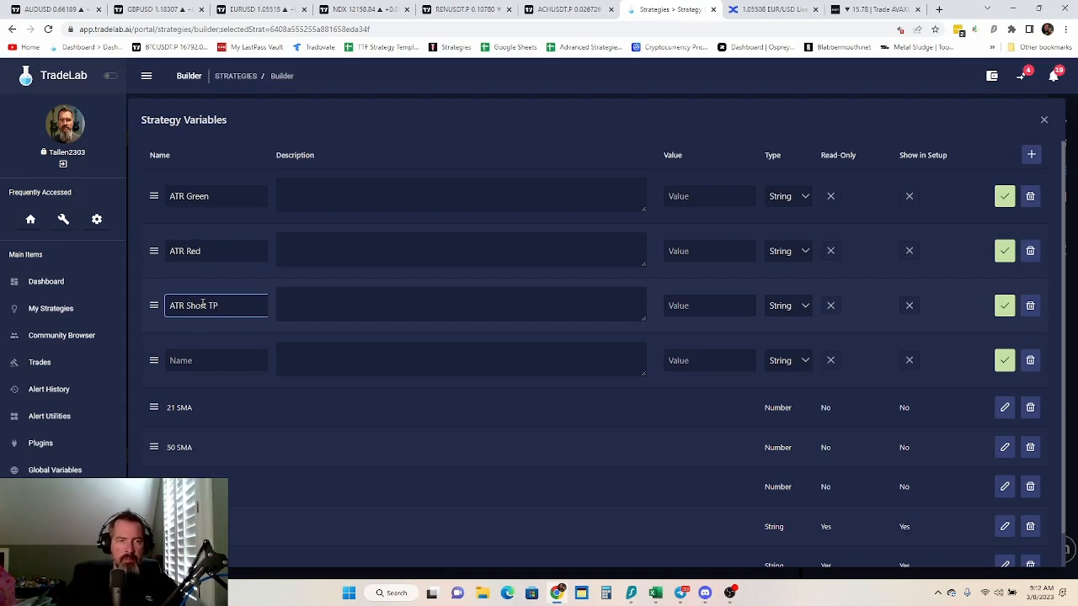
click(207, 361)
text(AT)
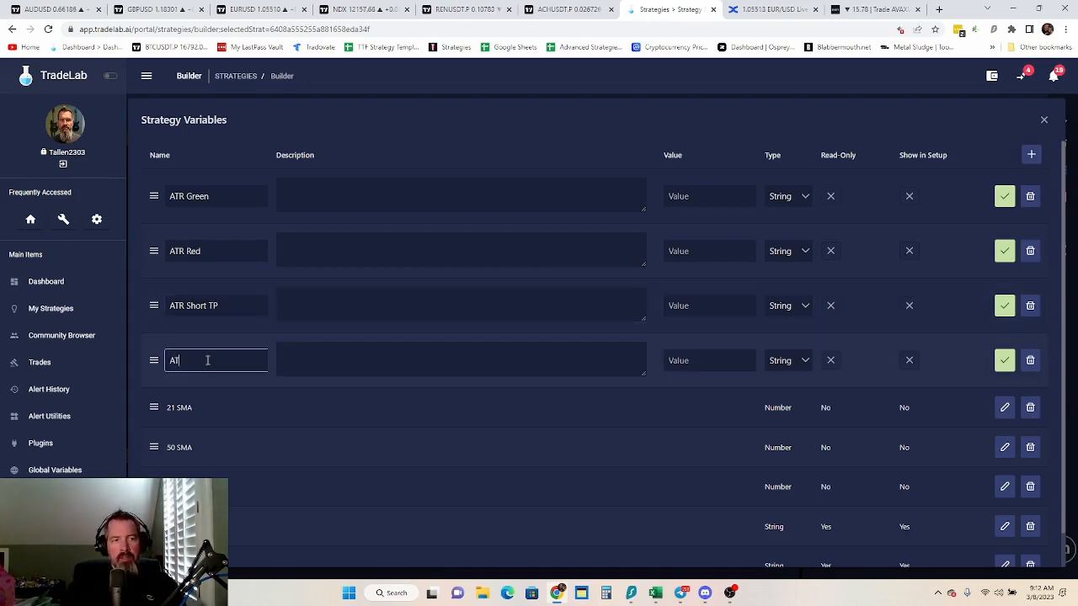
text(R Long TP)
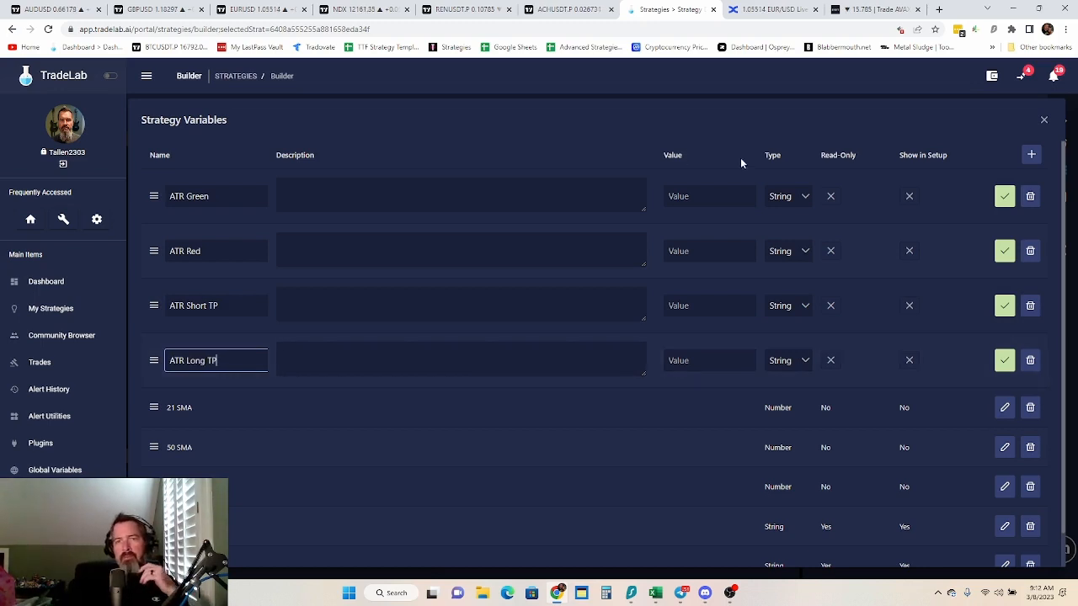
Set the type of all four ATR variables to Number
click(782, 198)
click(789, 241)
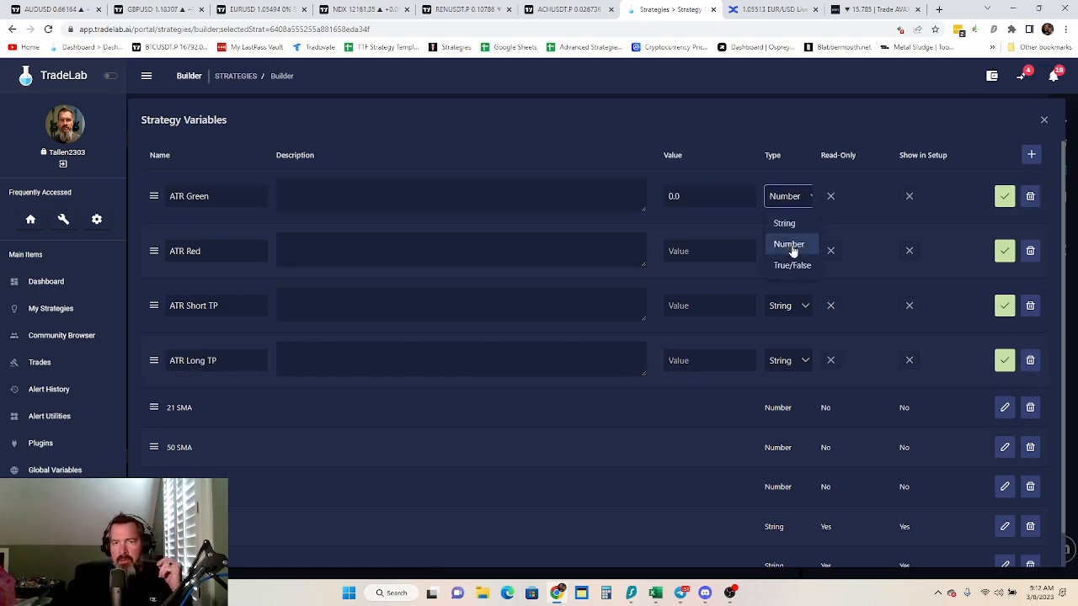
click(792, 253)
click(795, 299)
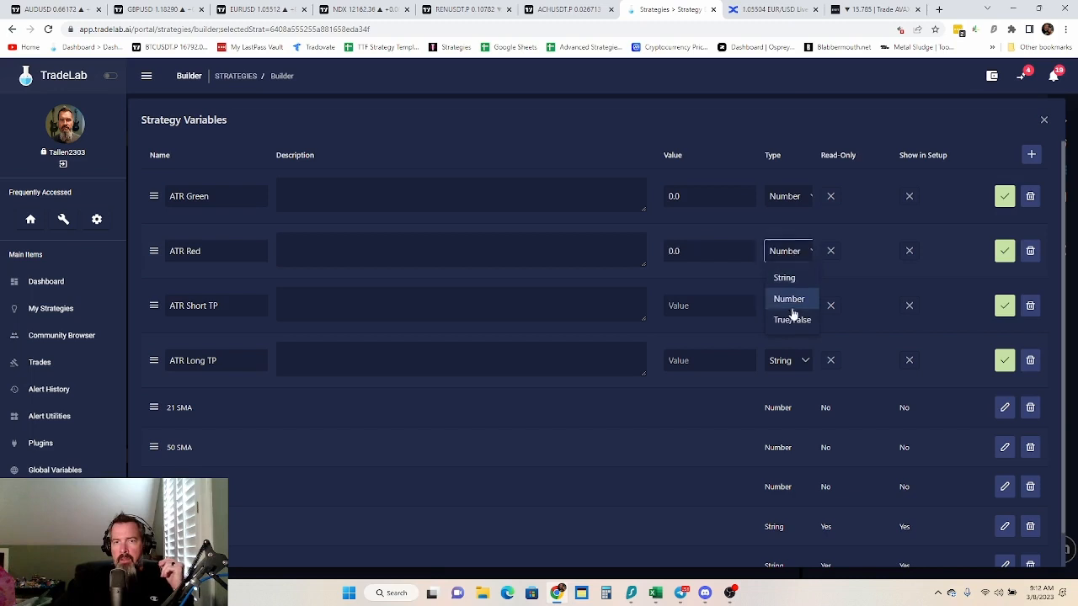
click(784, 310)
click(795, 357)
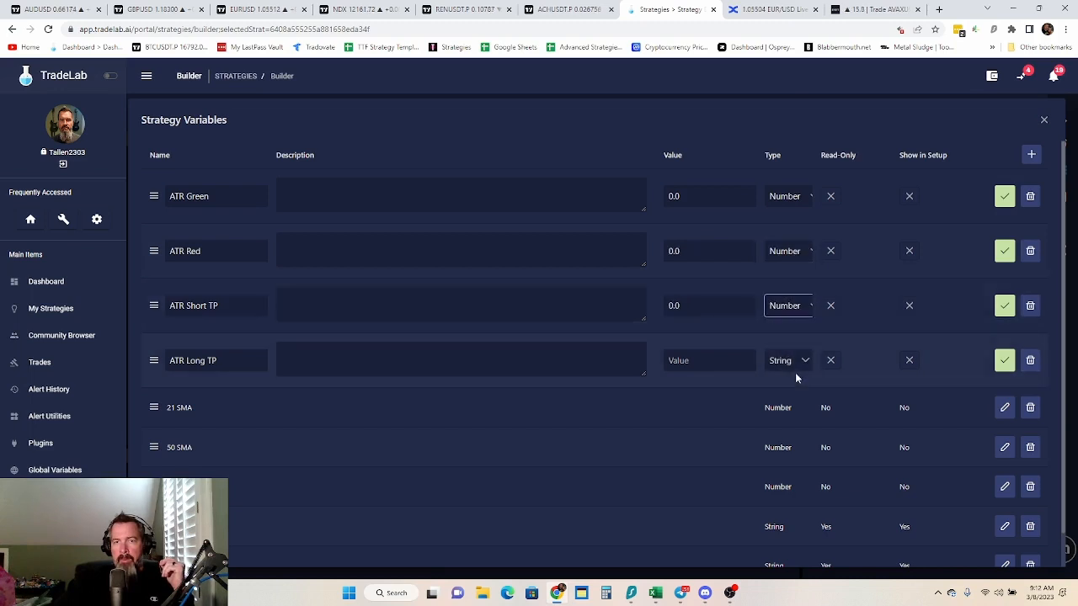
click(796, 368)
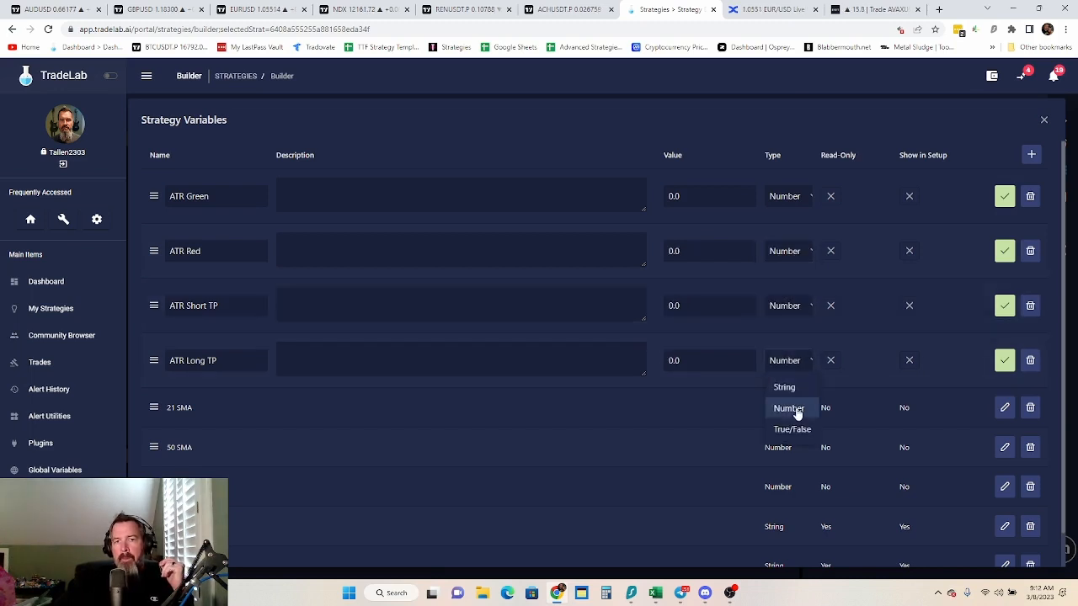
click(796, 411)
Save the ATR Green, ATR Red, ATR Short TP and ATR Long TP variables
click(1004, 199)
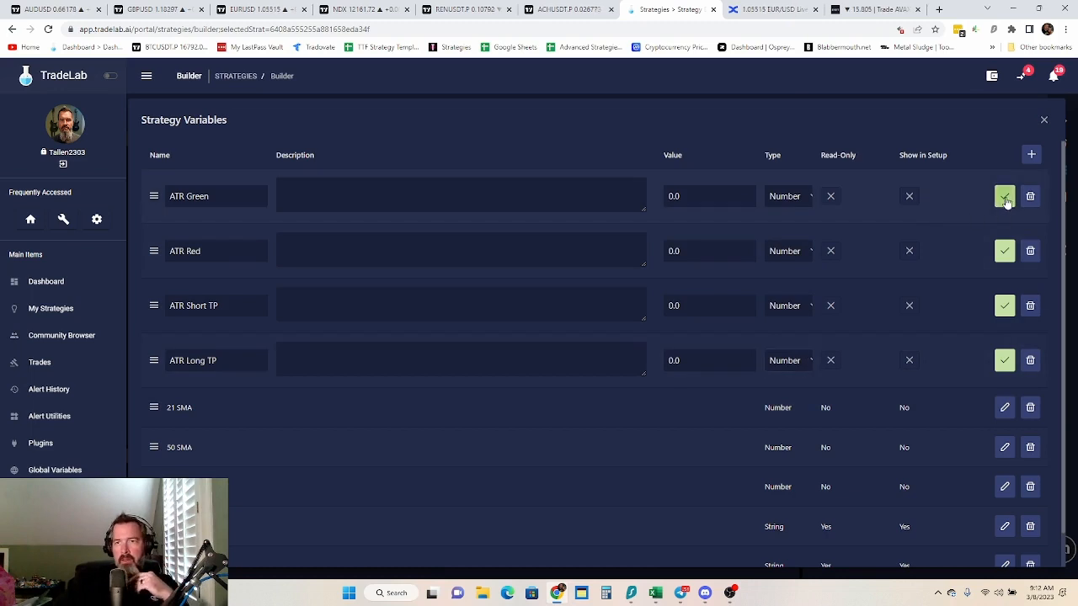
click(1004, 236)
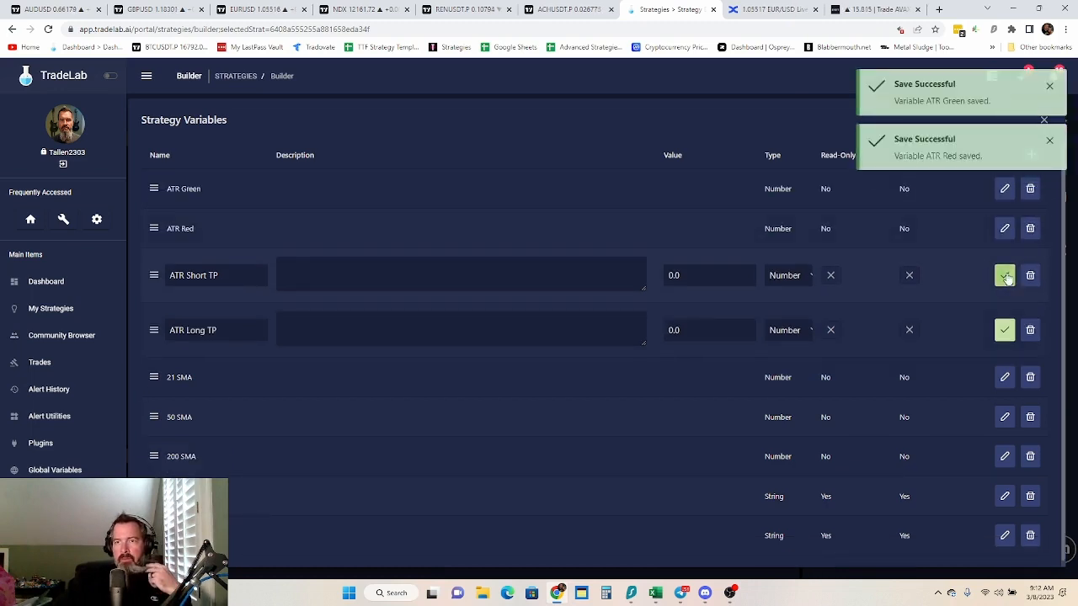
click(1007, 277)
click(1005, 315)
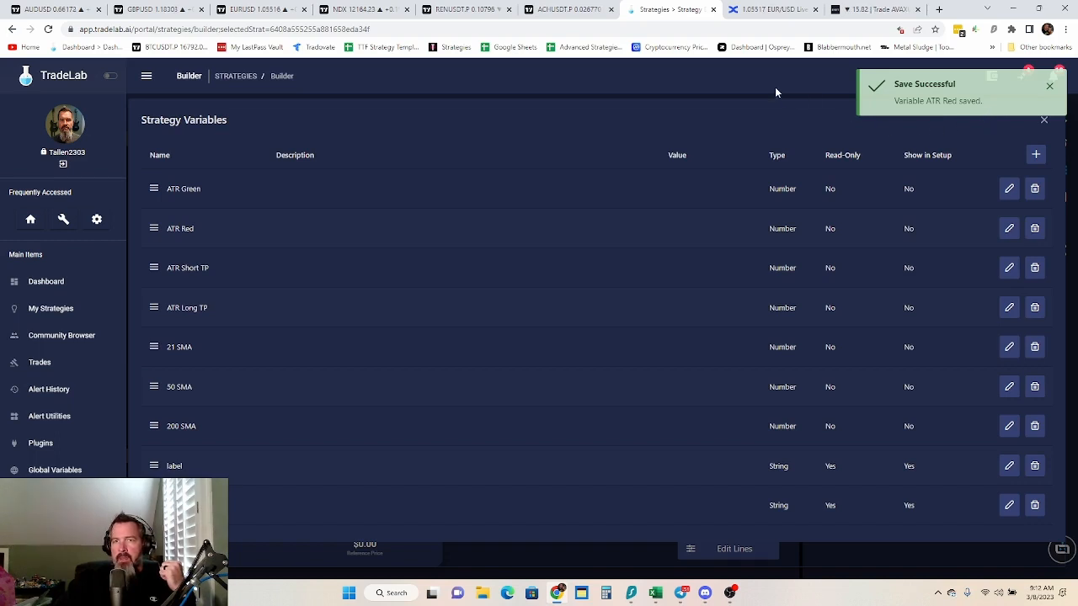
click(1050, 88)
Add two more strategy variables named Sto Orange Line and Sto Blue Line
click(1035, 153)
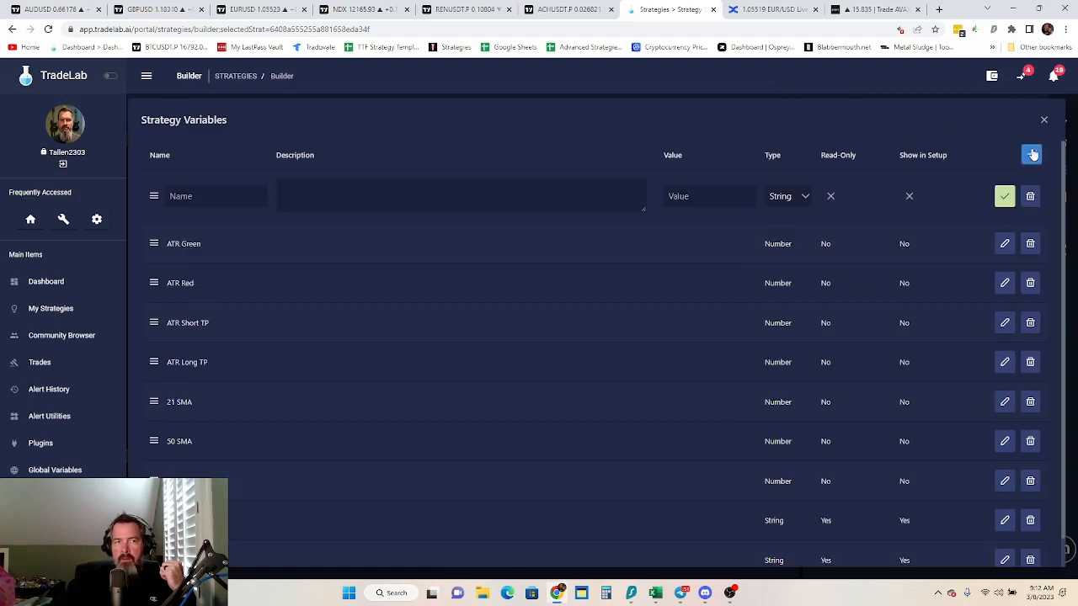
click(1034, 153)
click(194, 196)
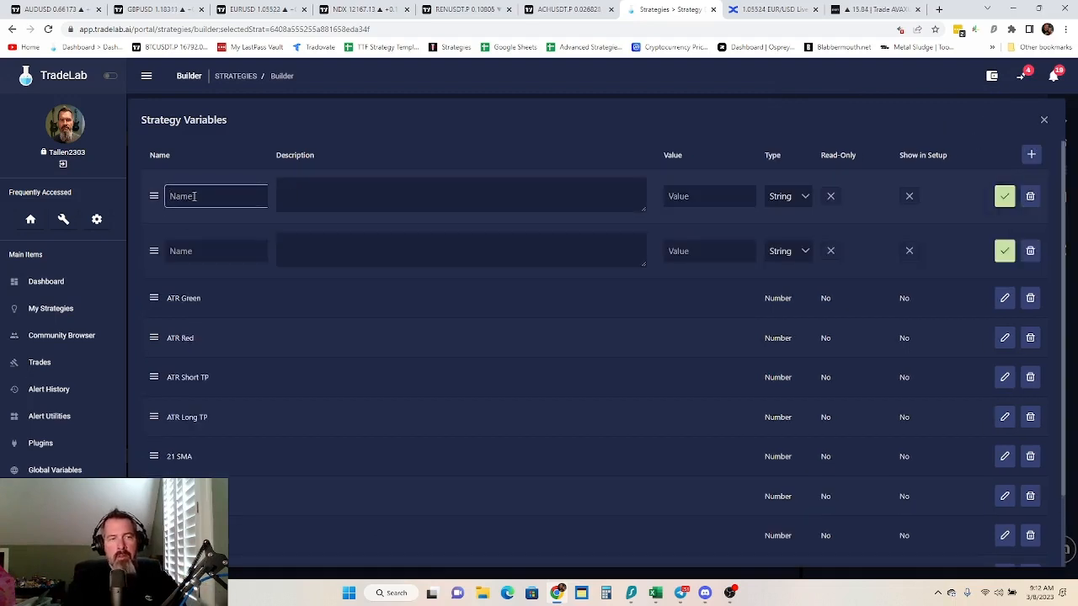
text(Sto O)
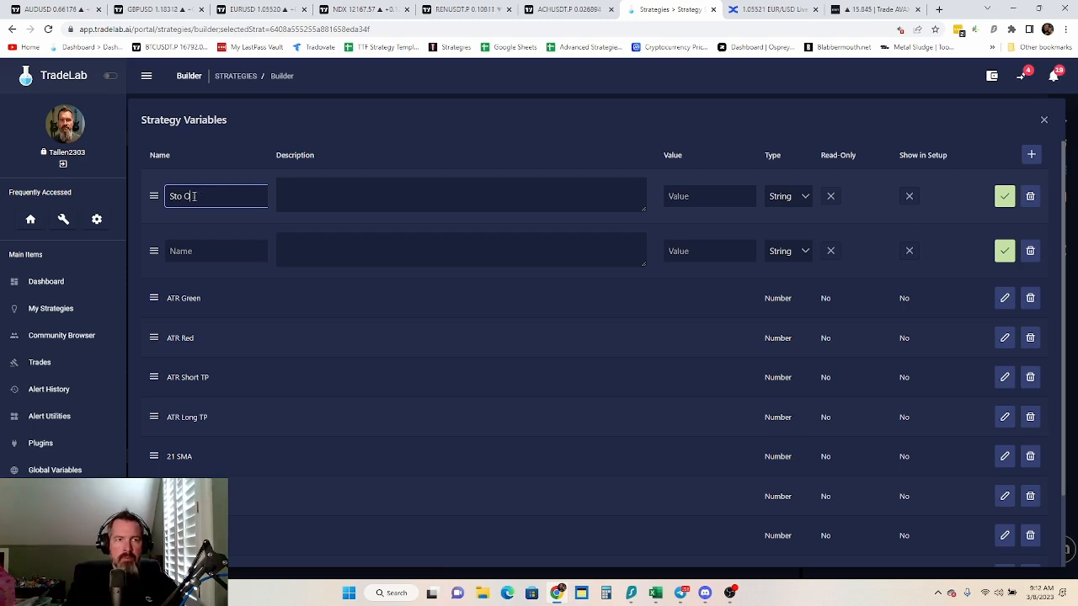
text(range Line)
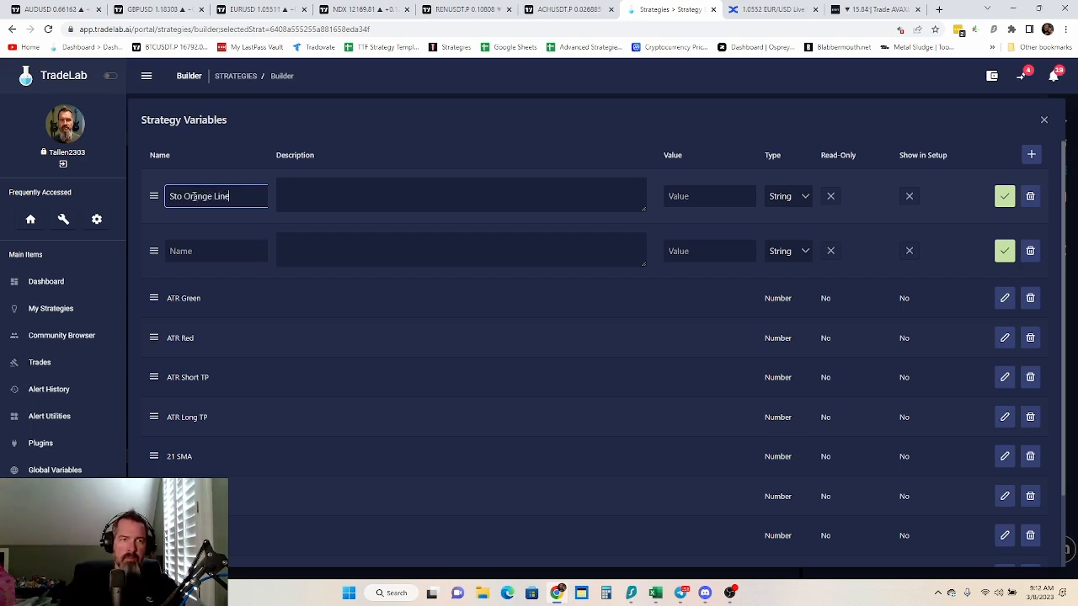
click(224, 255)
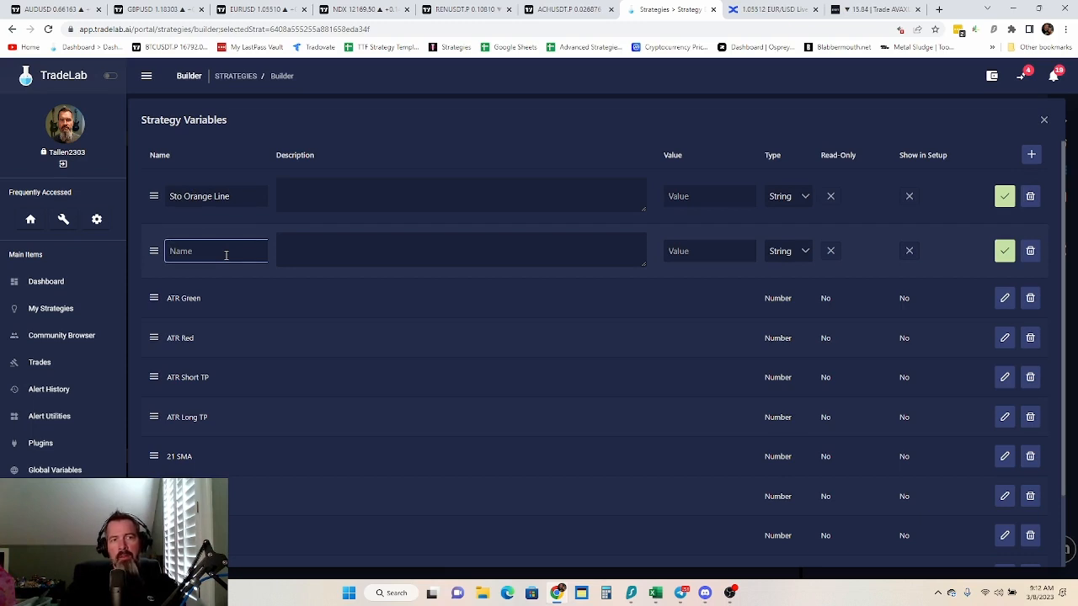
text(T)
text(to)
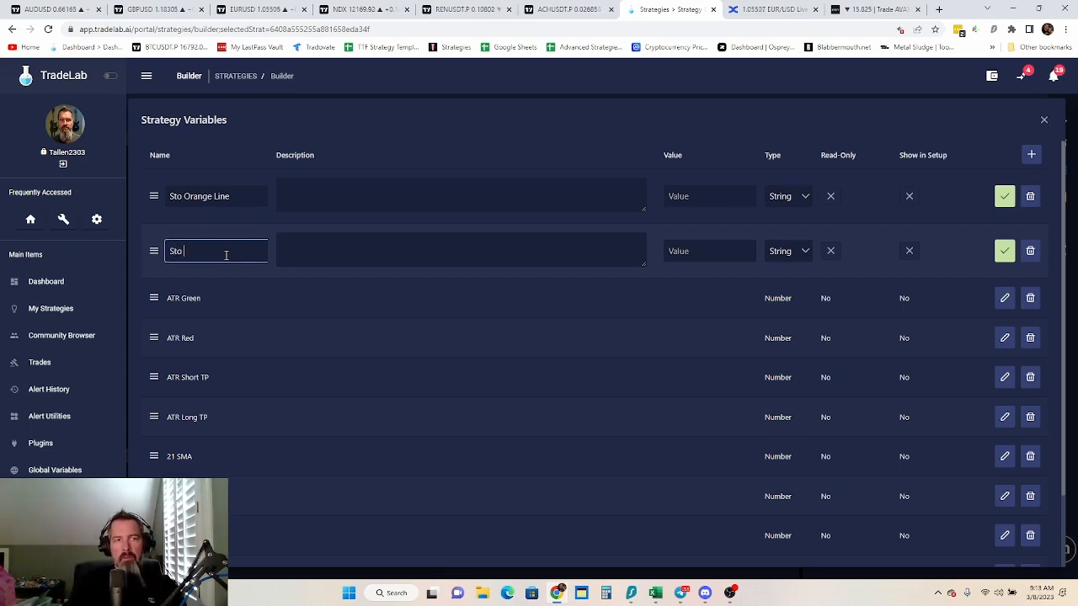
text( Blue Lin)
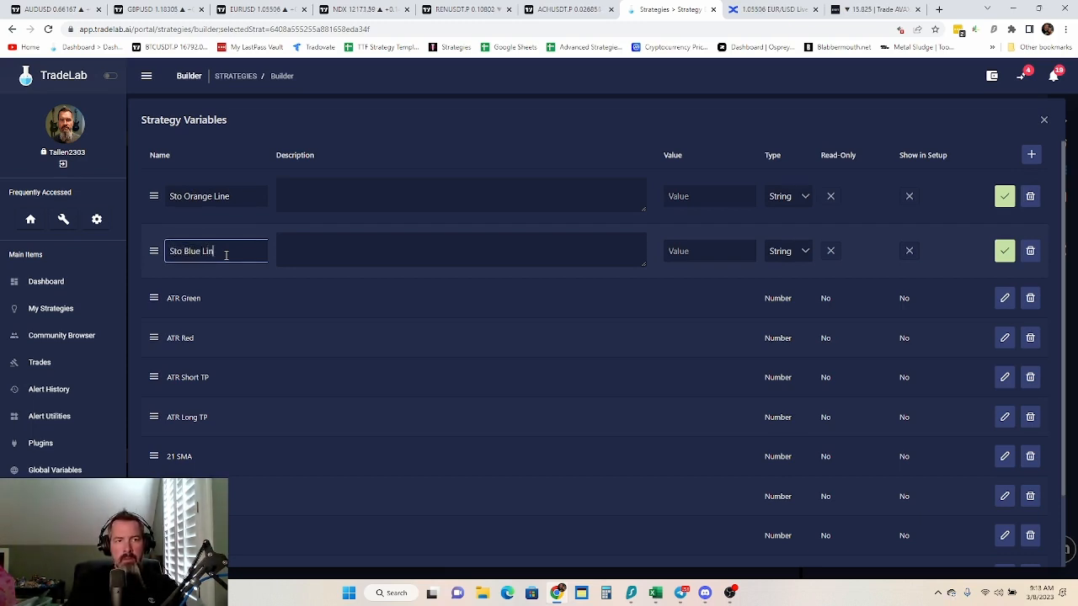
text(e)
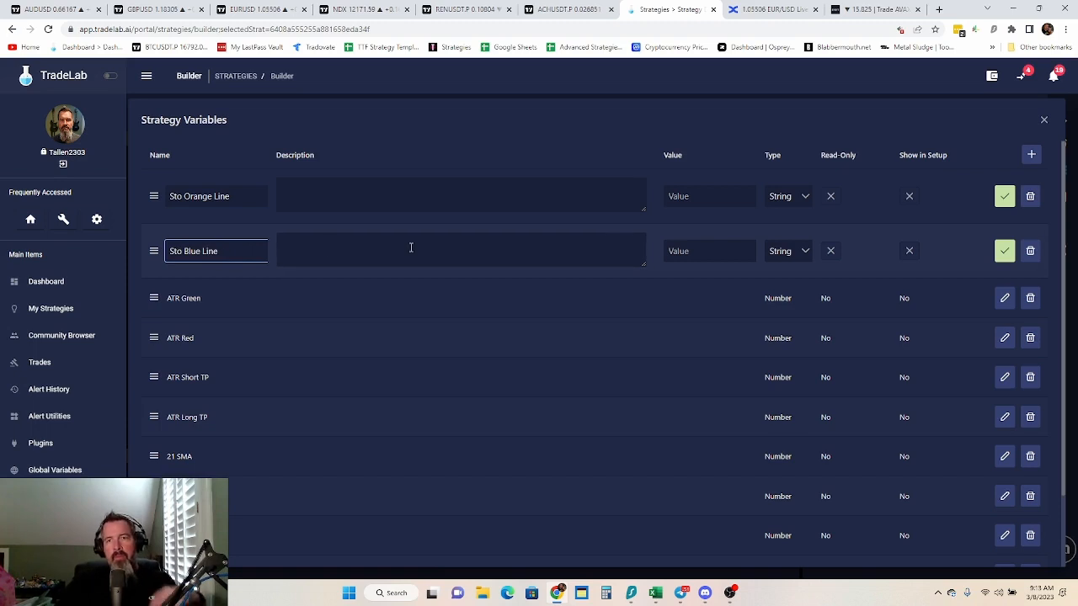
Set the type of both Sto variables to Number and save them
click(800, 202)
click(791, 244)
click(801, 251)
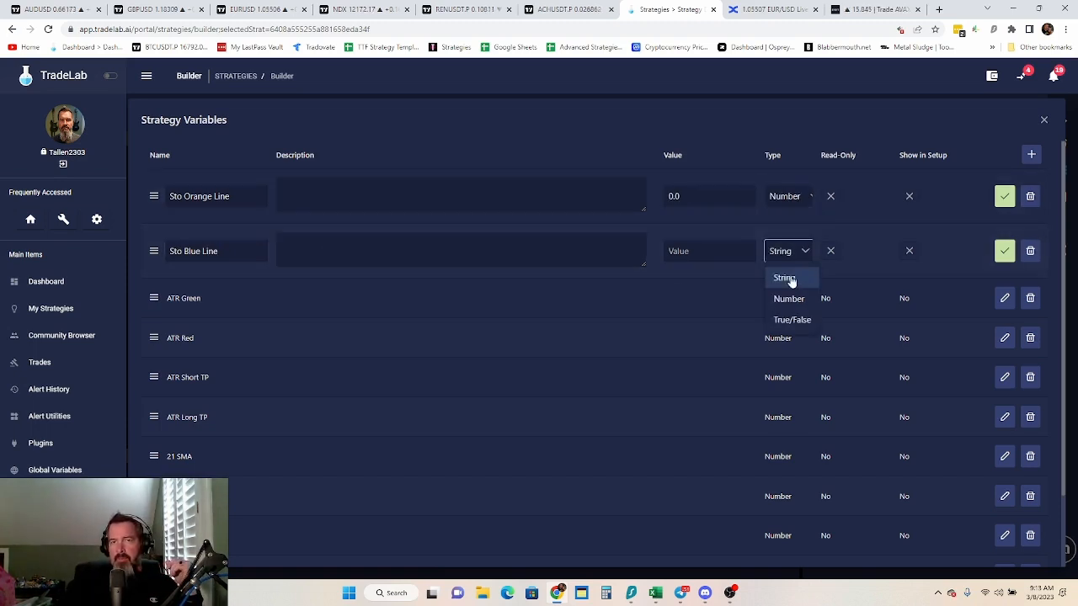
click(791, 300)
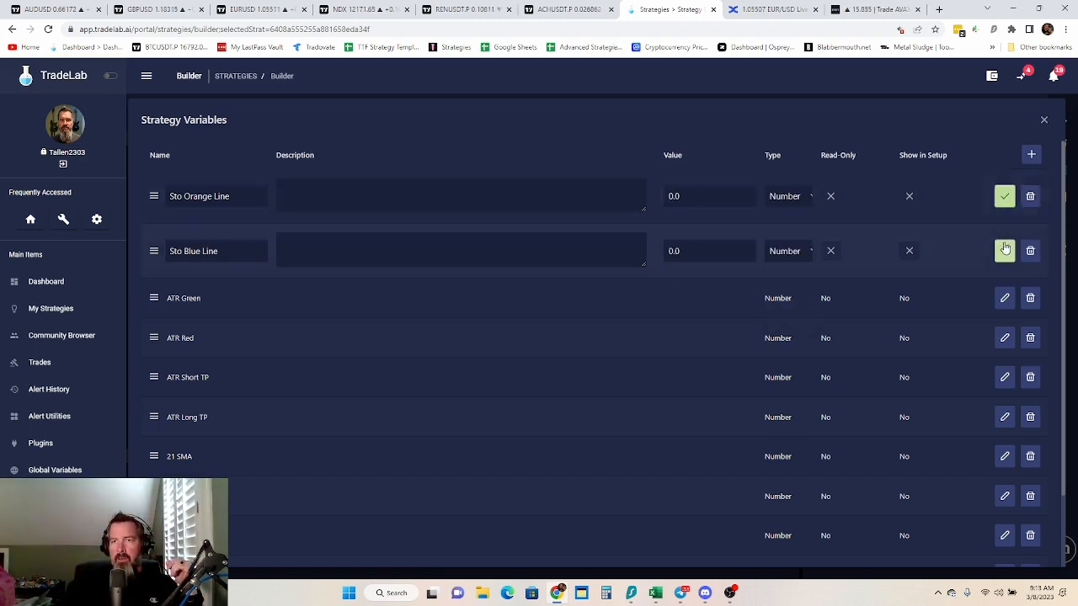
click(1004, 197)
click(1005, 241)
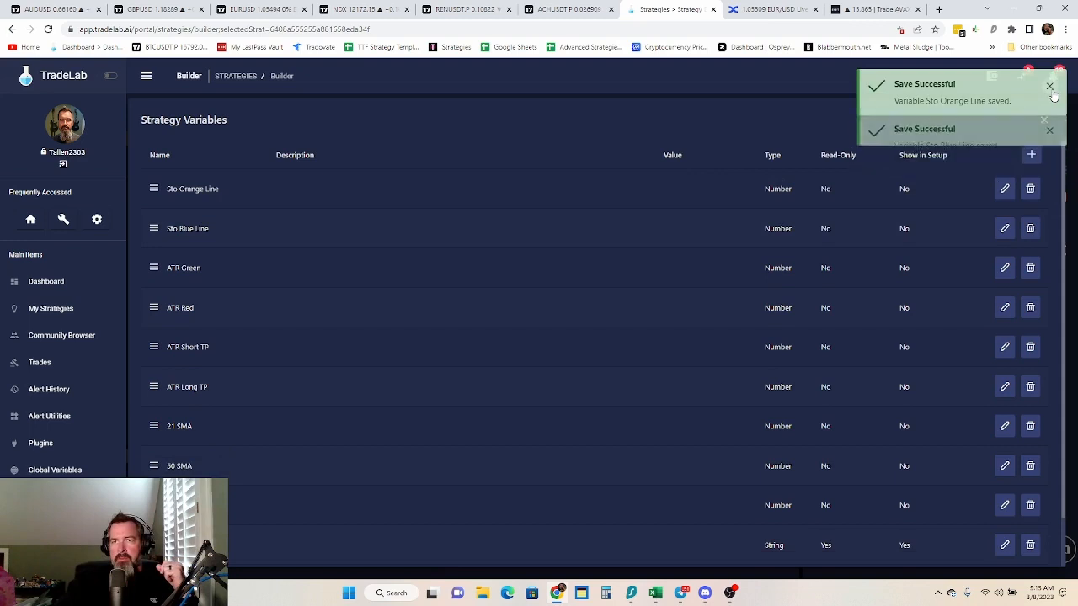
click(1050, 88)
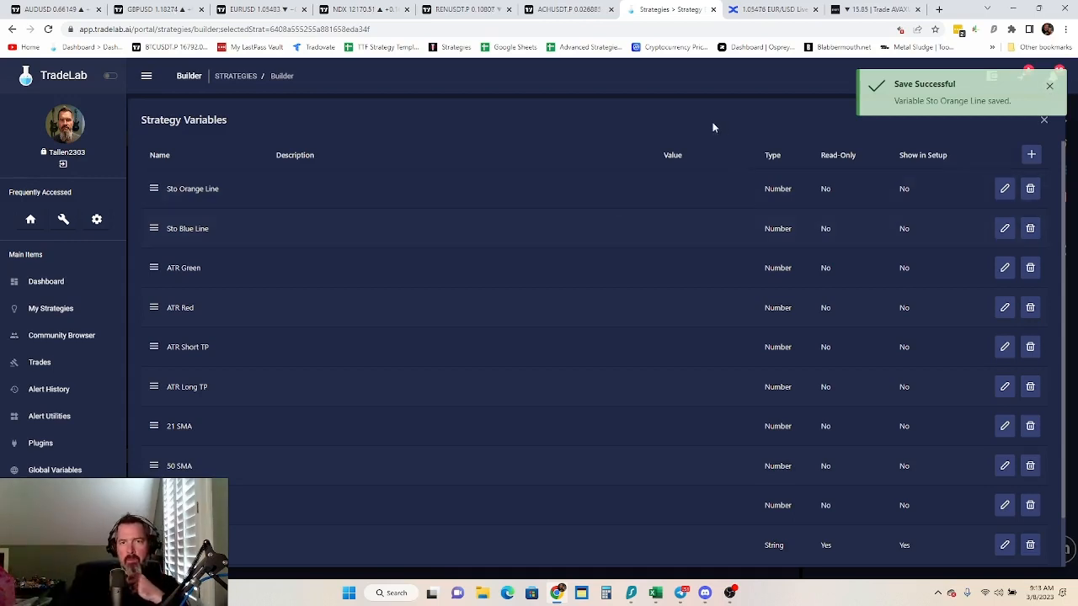
Close the strategy variables editor and show the strategy's alerts
drag(730, 118, 734, 118)
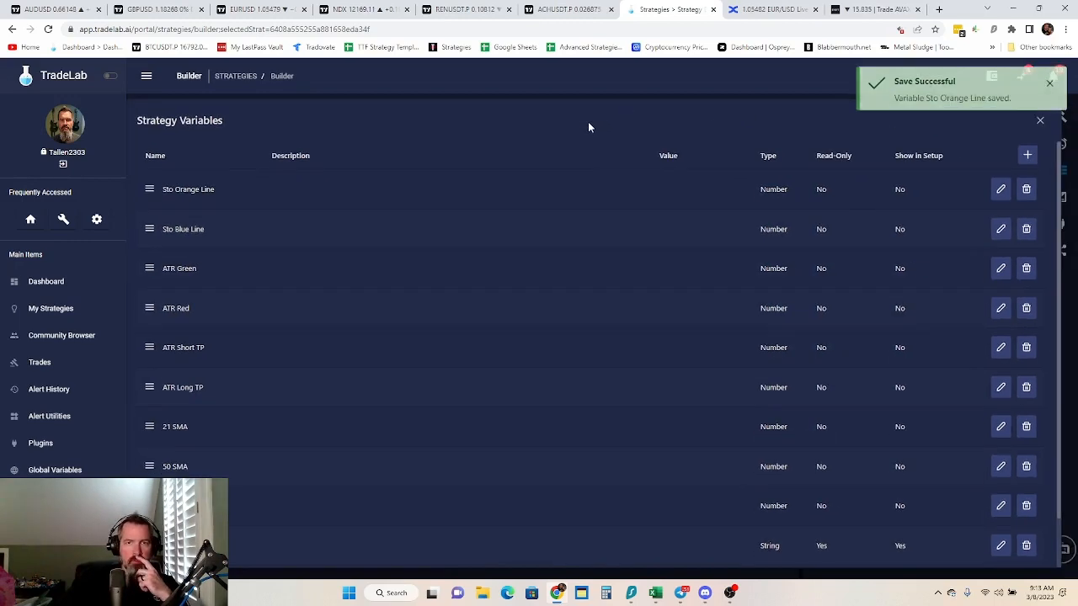
click(1041, 116)
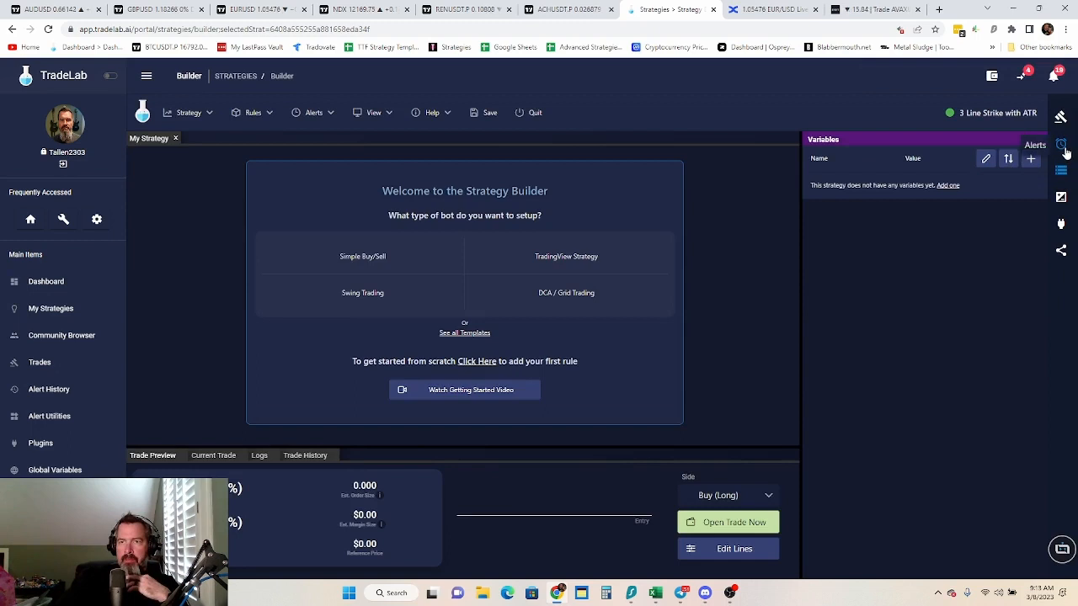
click(1065, 149)
click(1061, 169)
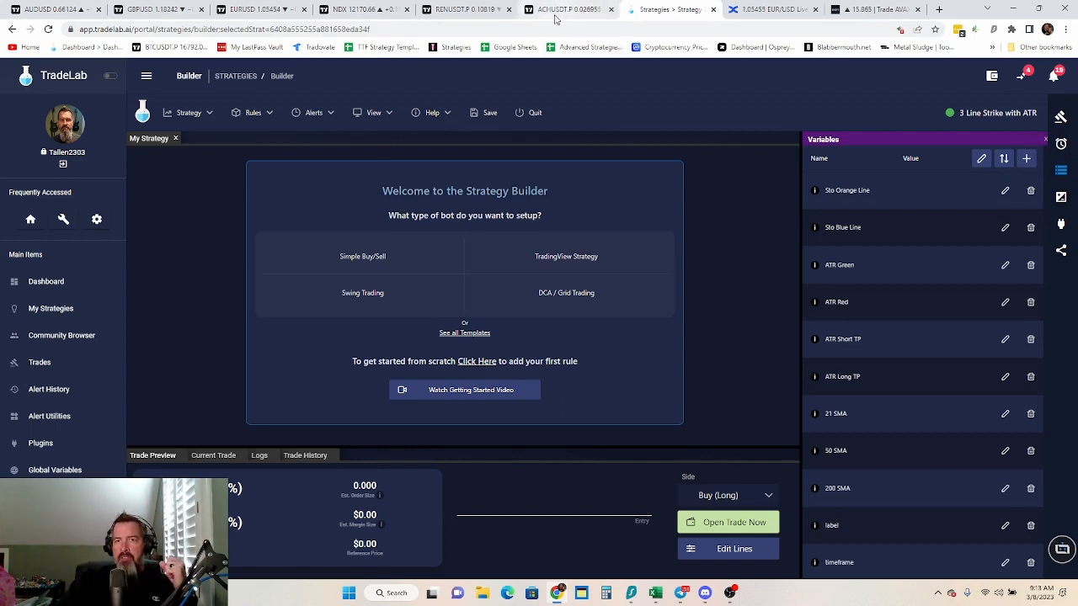
click(1061, 144)
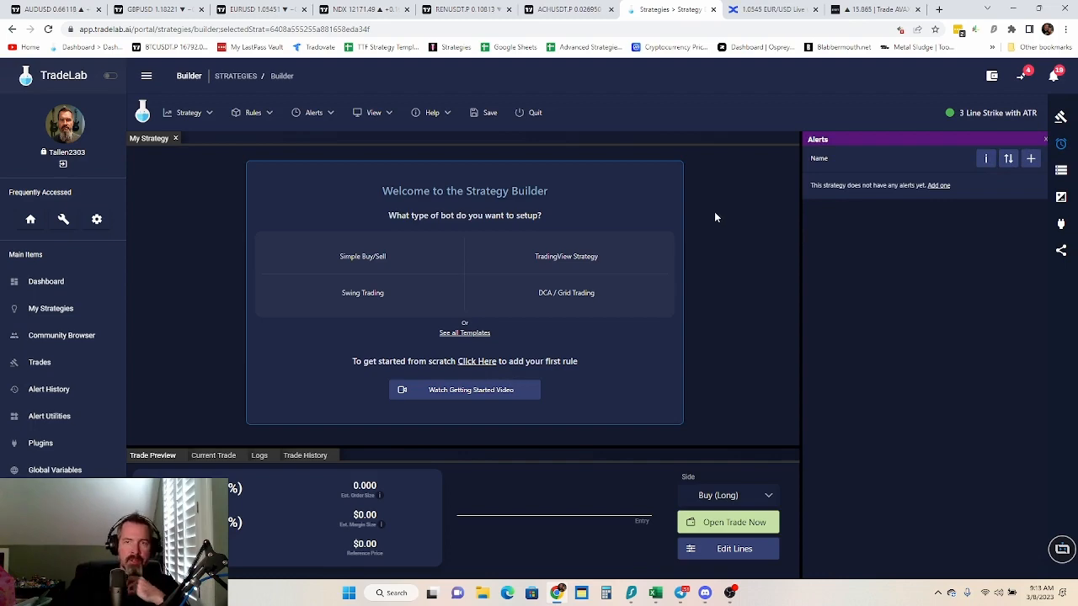
Start a new alert and name it 3 Line TMA Data
click(1030, 158)
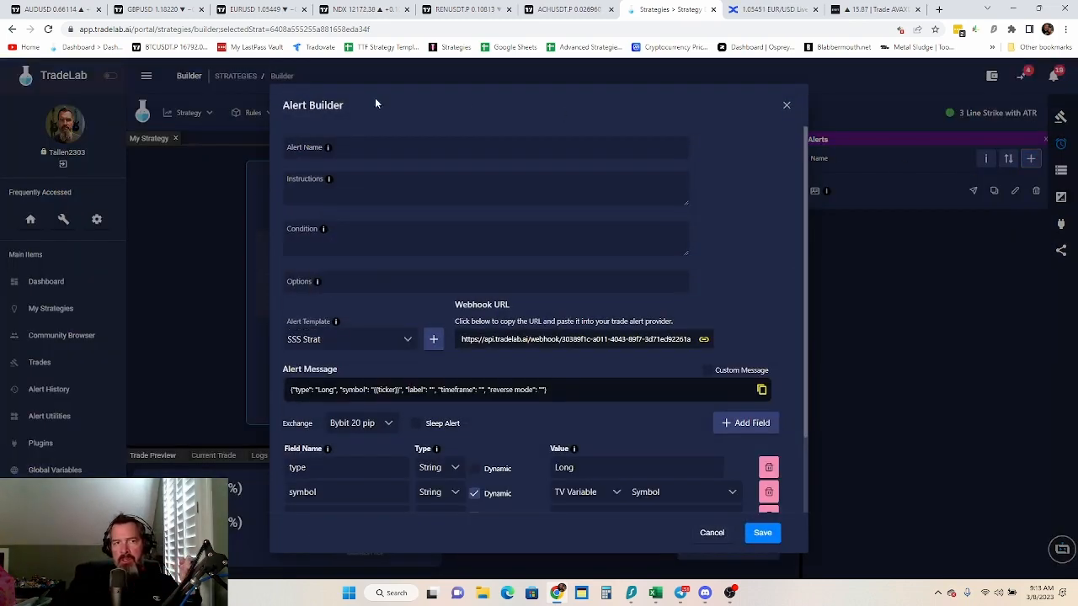
click(338, 147)
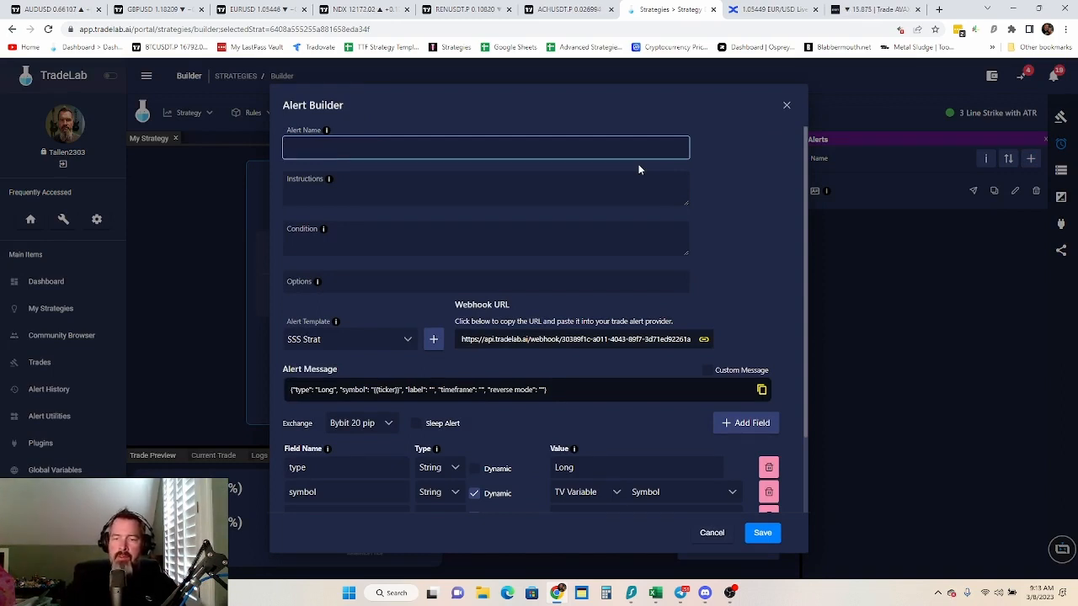
text(3 Lin)
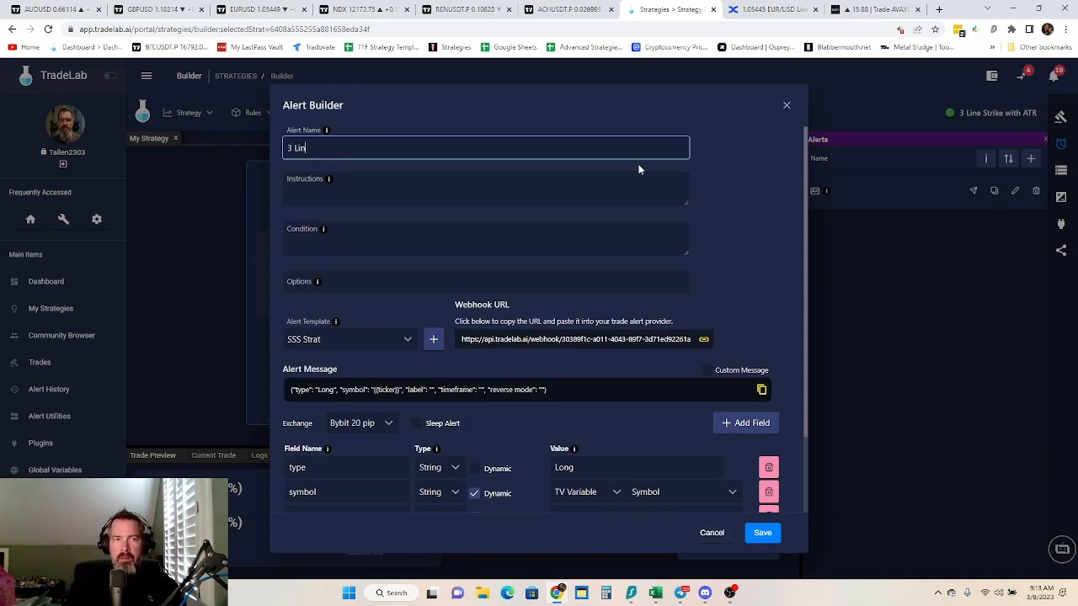
text(e TMA Data)
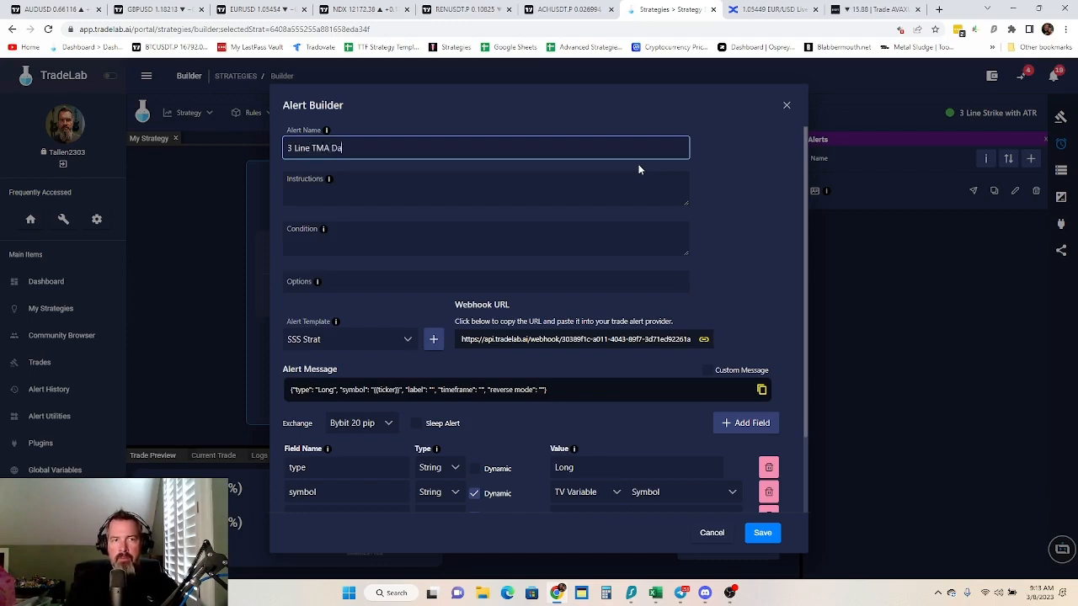
Create a new alert template for the alert and set its type field's value to 3 Line TMA Data
click(433, 340)
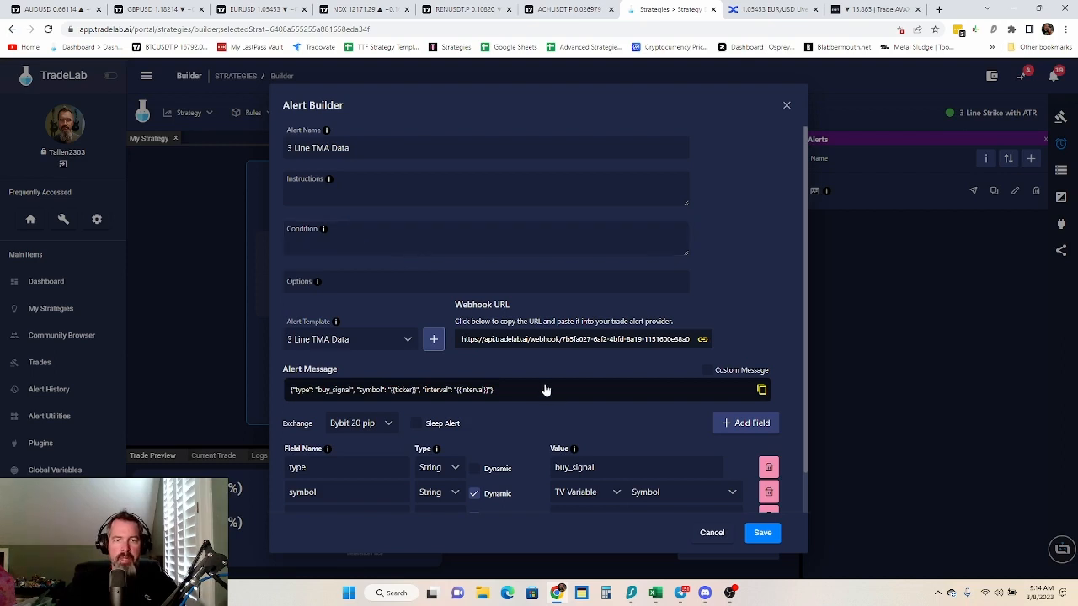
double_click(610, 468)
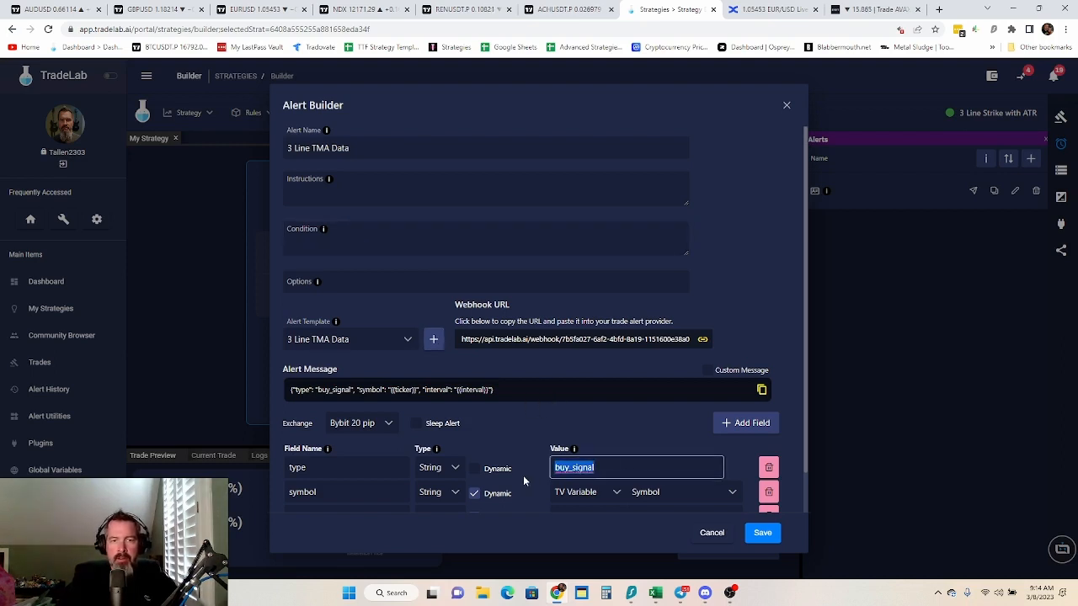
text(3)
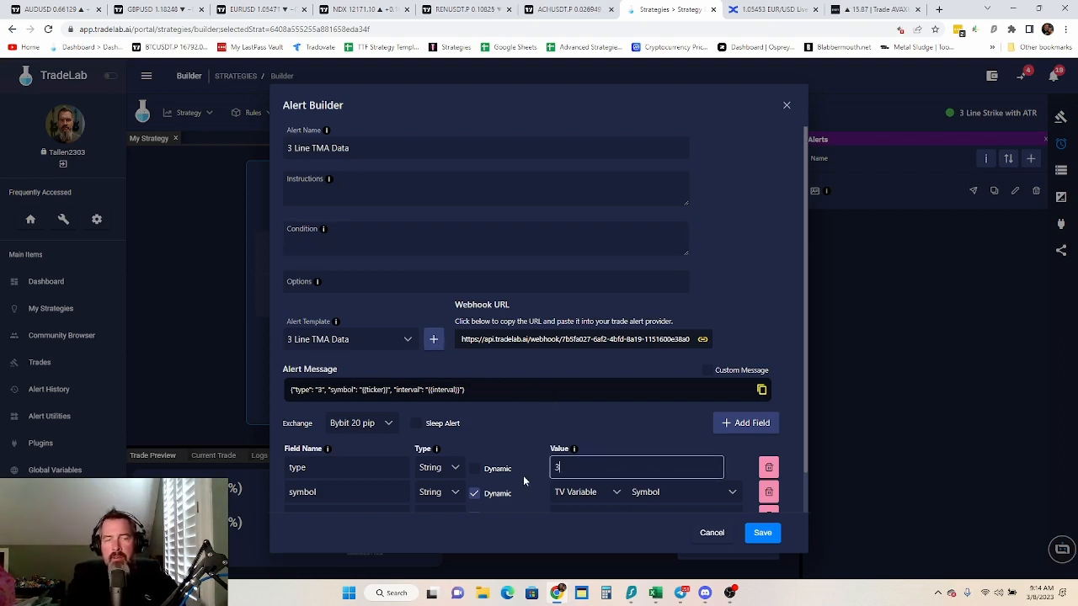
text( Line TMA Data)
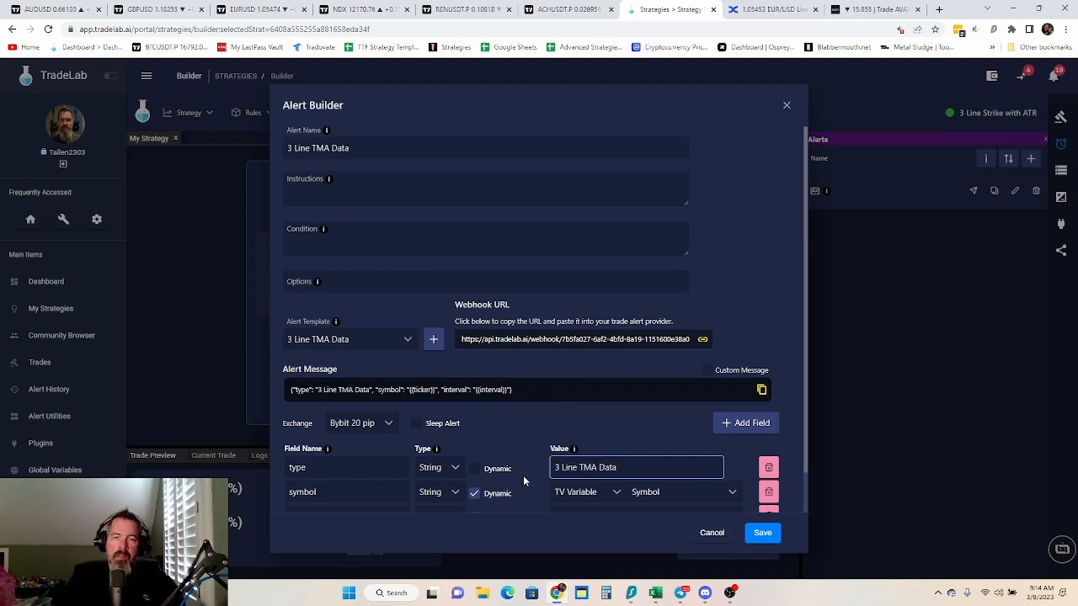
Re-enter symbol as the second message field's name, and discard the new alert
scroll(788, 286, down, 1)
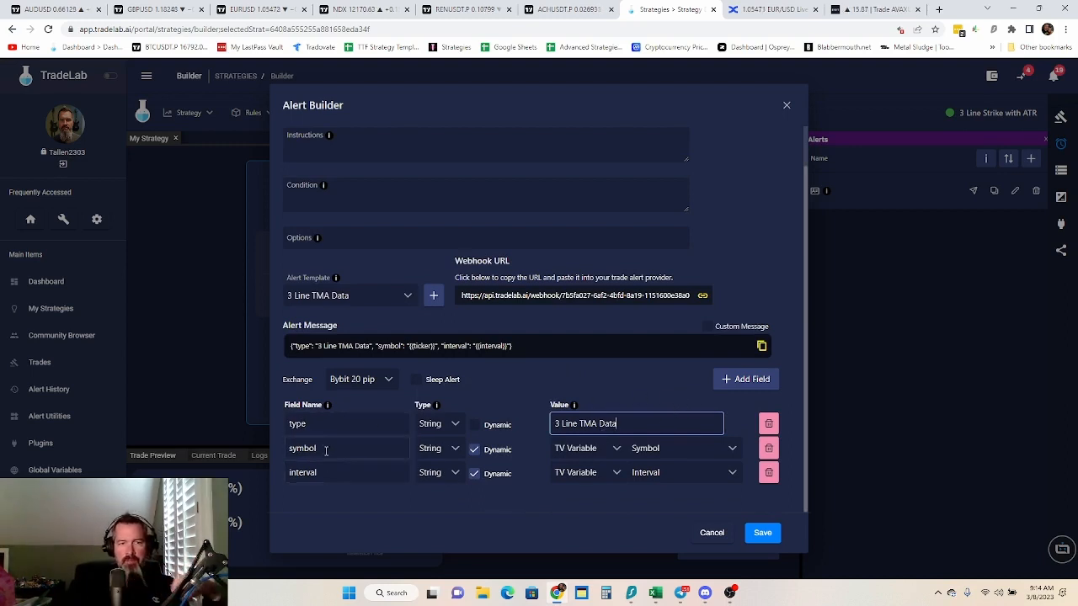
drag(337, 449, 246, 461)
text(la)
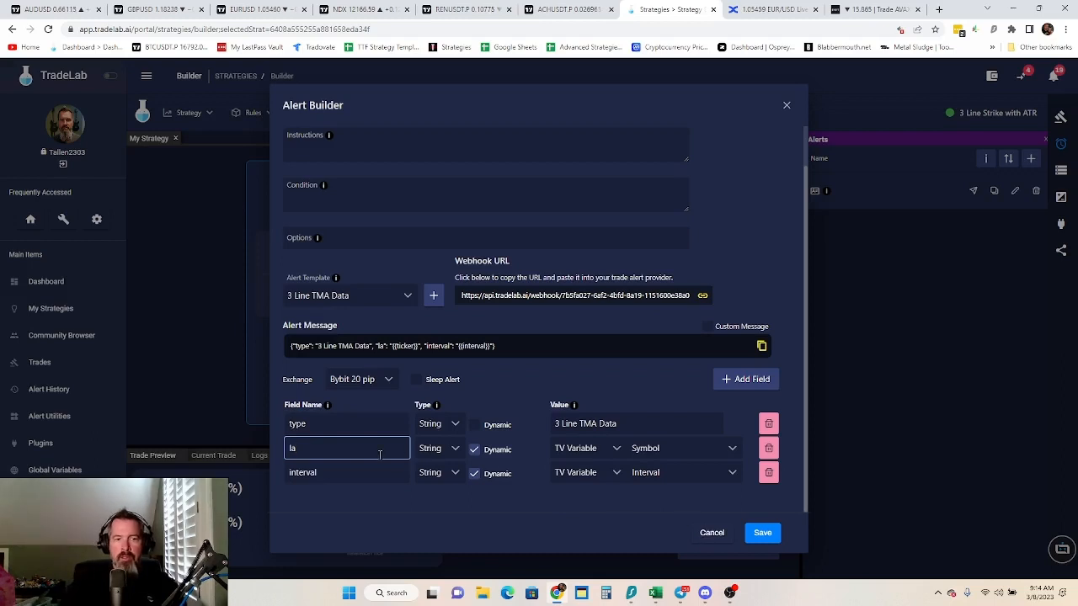
key(BackSpace)
key(BackSpace)
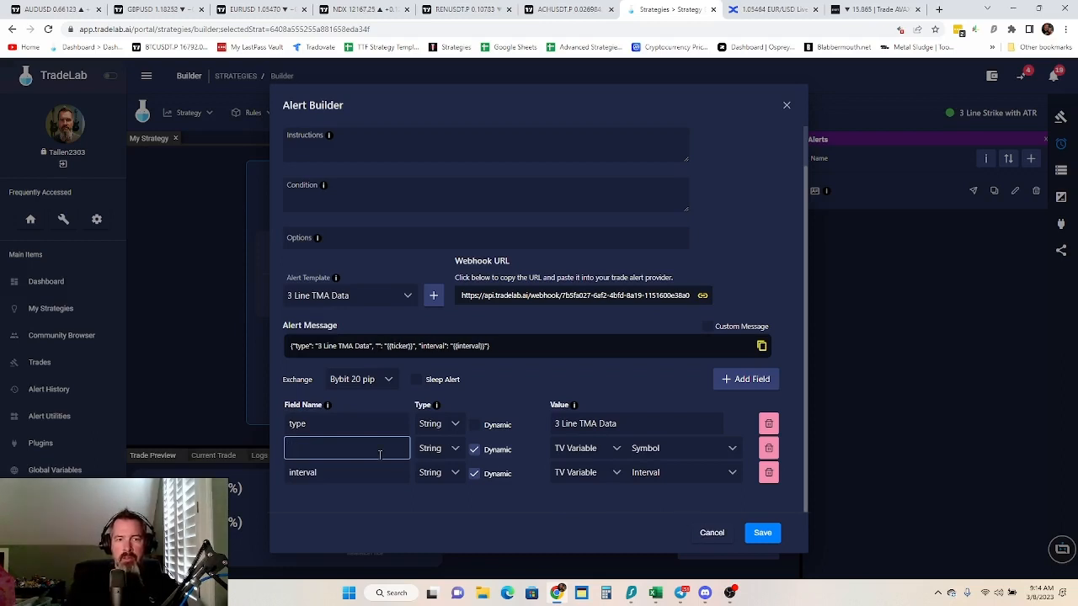
text(suy)
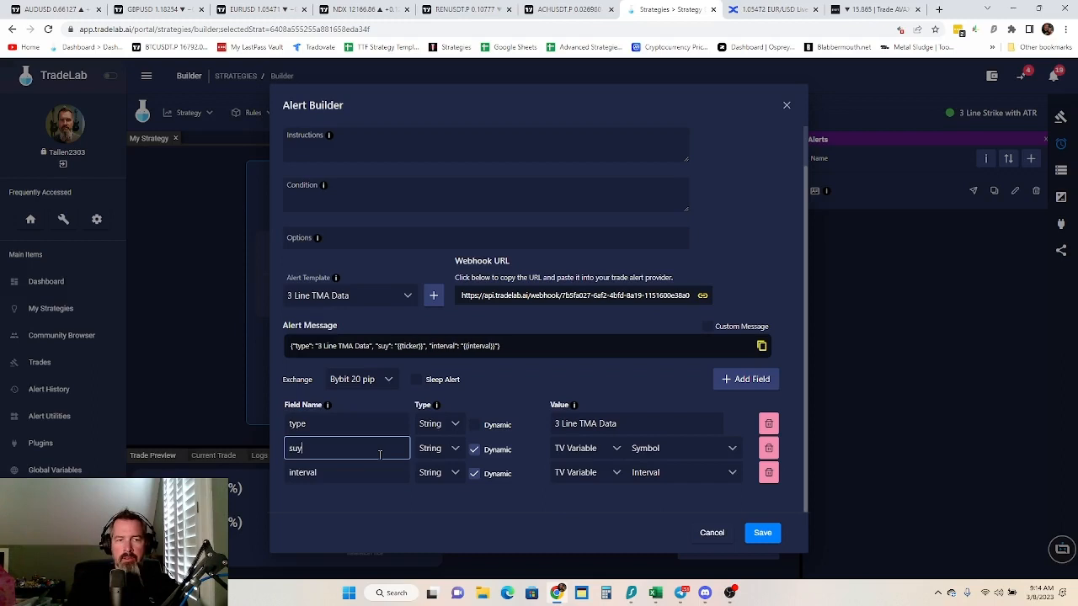
key(BackSpace)
key(BackSpace)
text(u)
key(BackSpace)
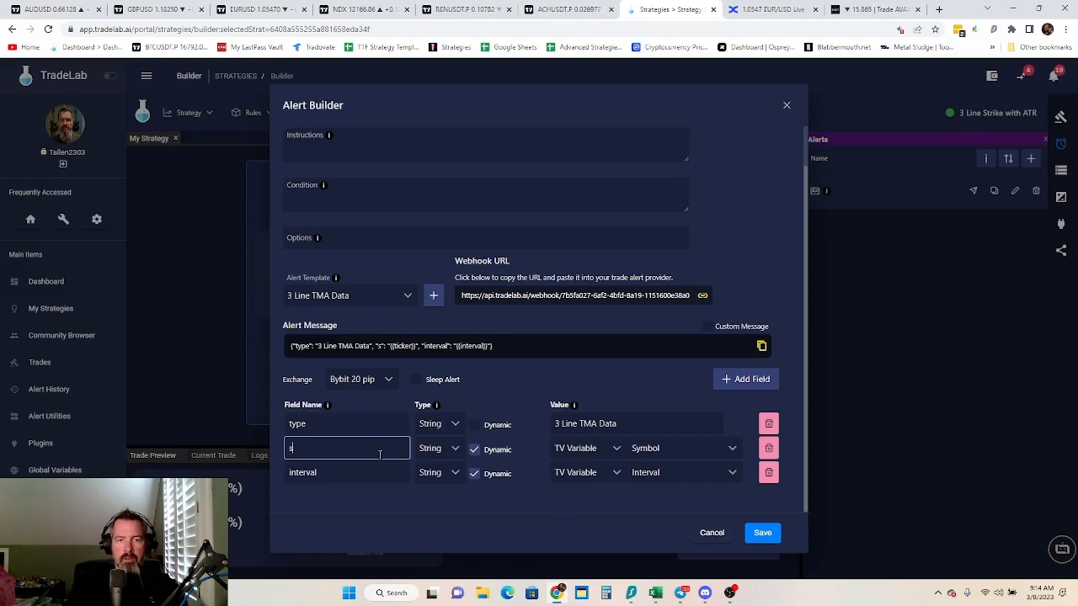
text(yblo)
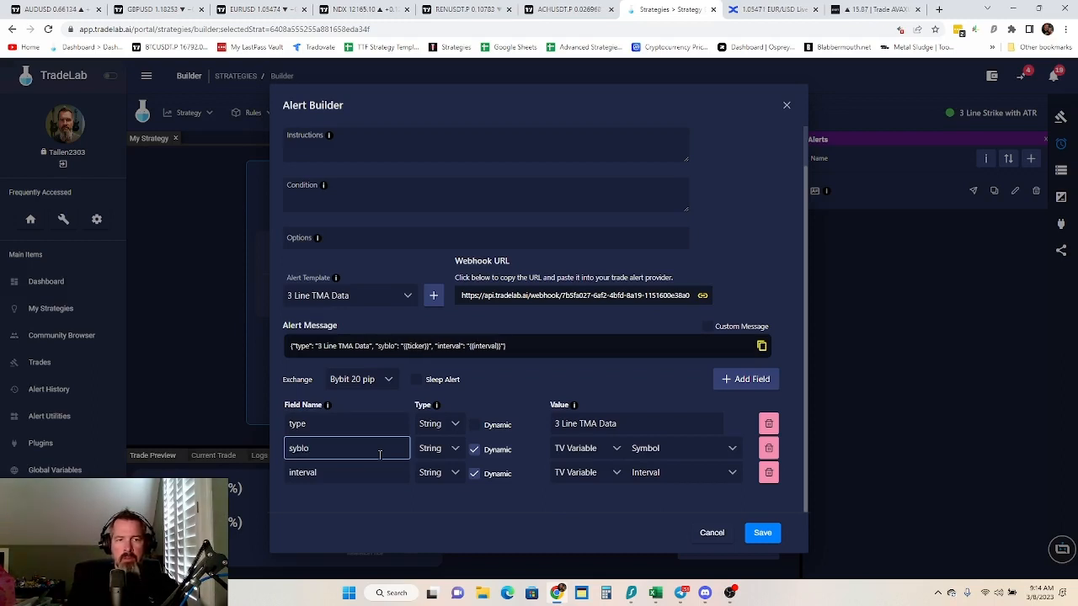
key(BackSpace)
key(BackSpace)
key(BackSpace)
text(mbol)
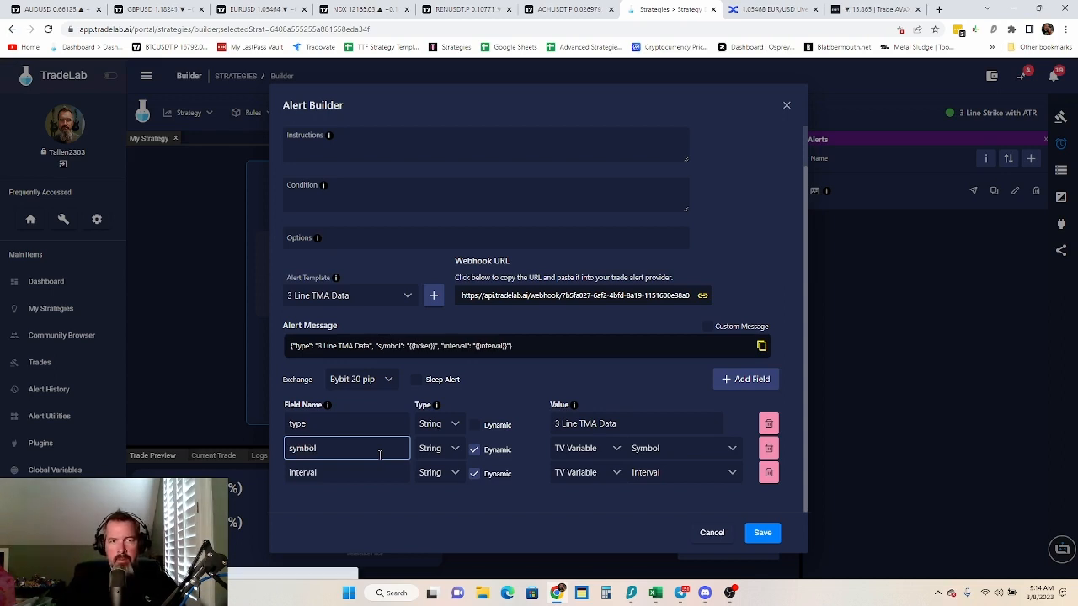
click(716, 534)
Start a new alert named 3 Line TMA Data and create a new alert template for it
click(1033, 159)
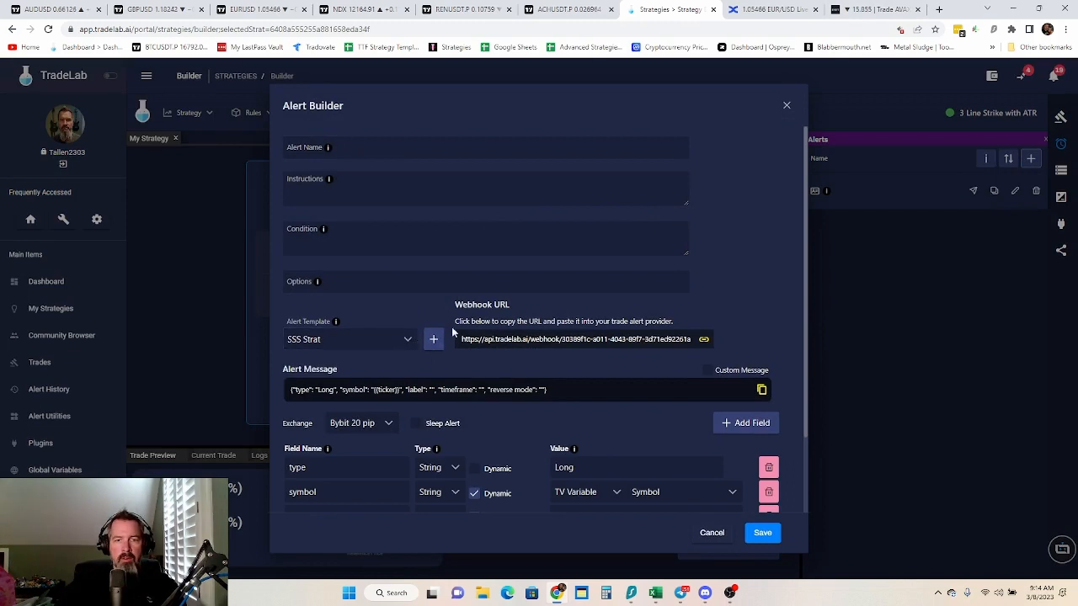
scroll(455, 337, down, 1)
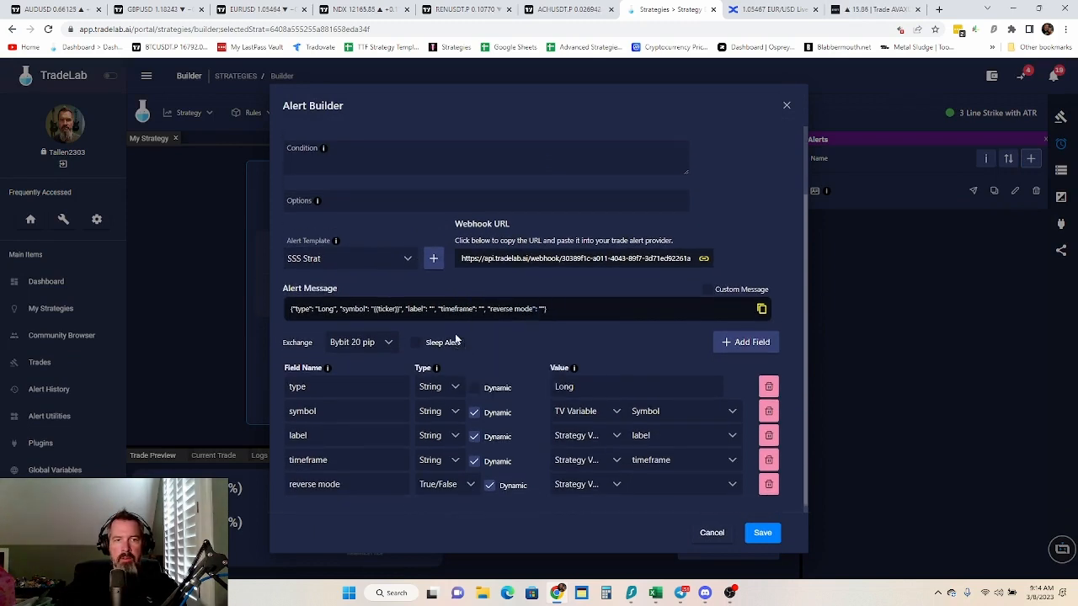
scroll(454, 339, up, 1)
click(408, 340)
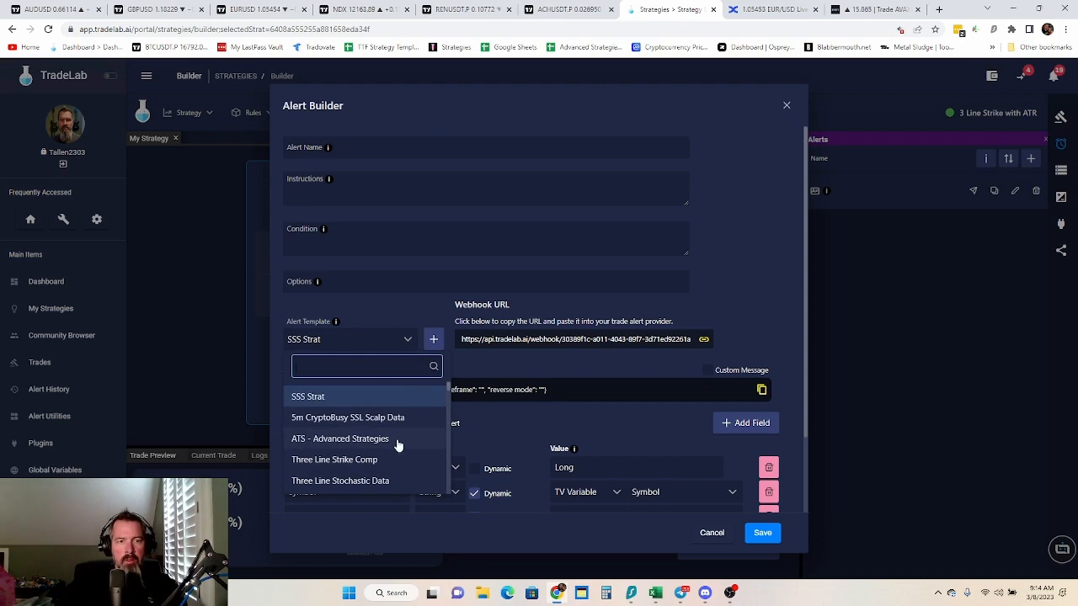
scroll(398, 446, down, 2)
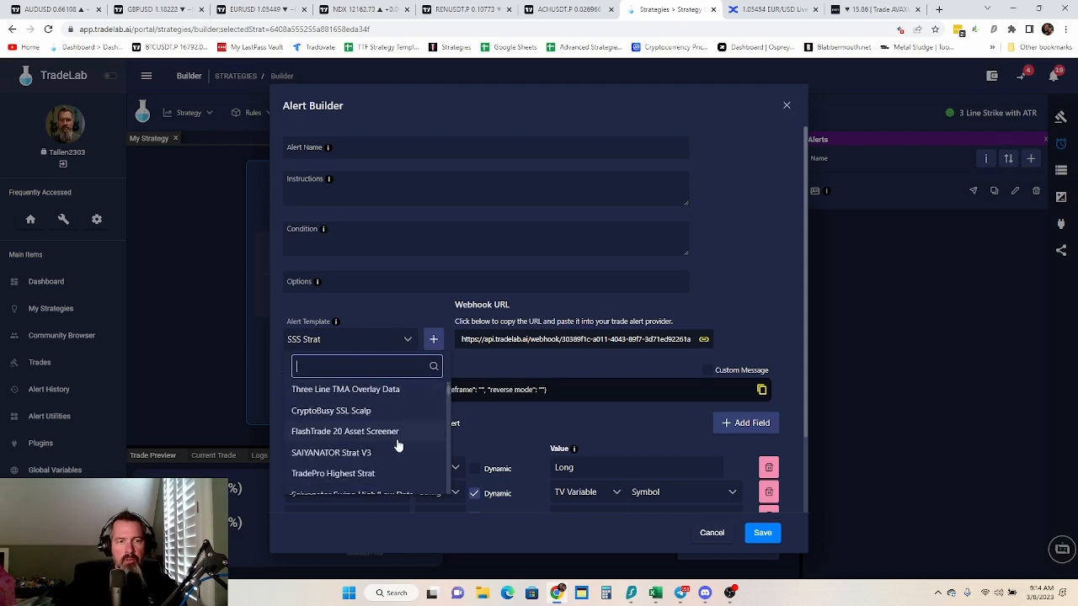
scroll(398, 445, up, 3)
click(331, 150)
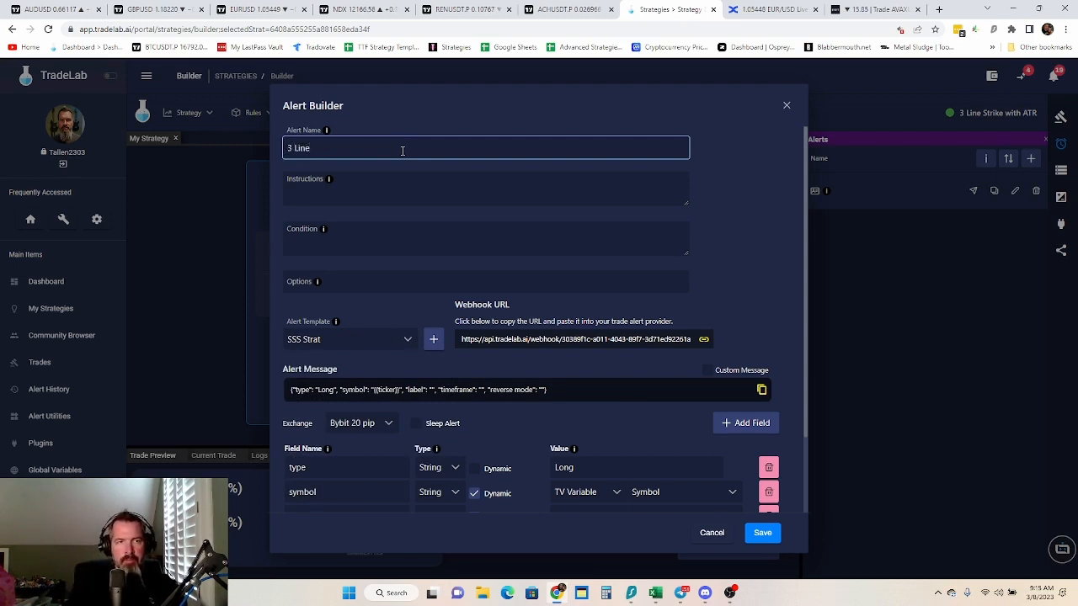
text(3 Line TMA Data)
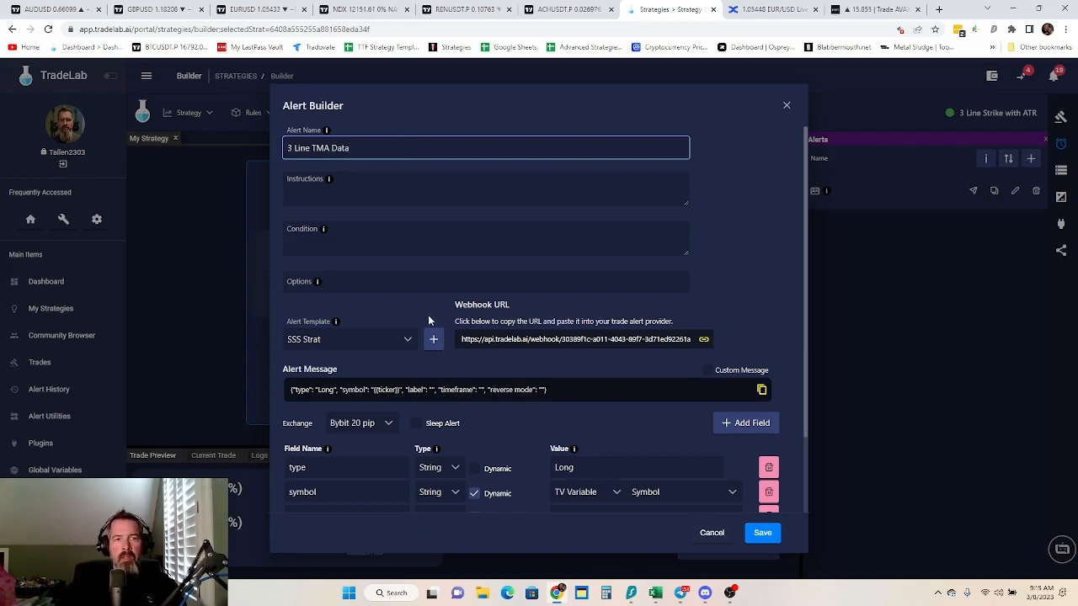
click(433, 339)
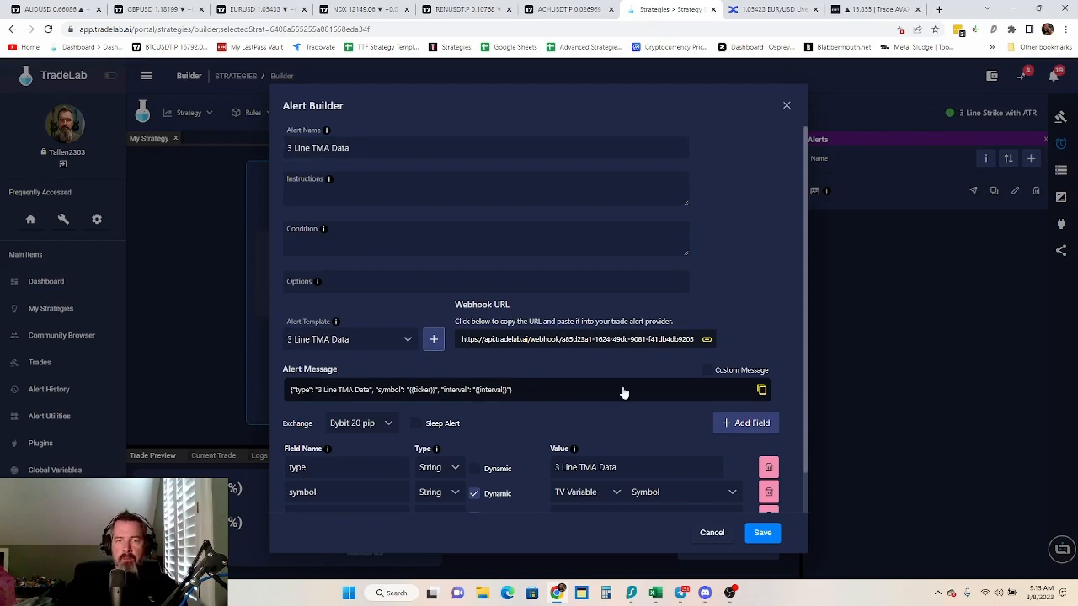
Add a field to the alert message, rename the interval field to label, and name the new field timeframe
scroll(630, 413, down, 2)
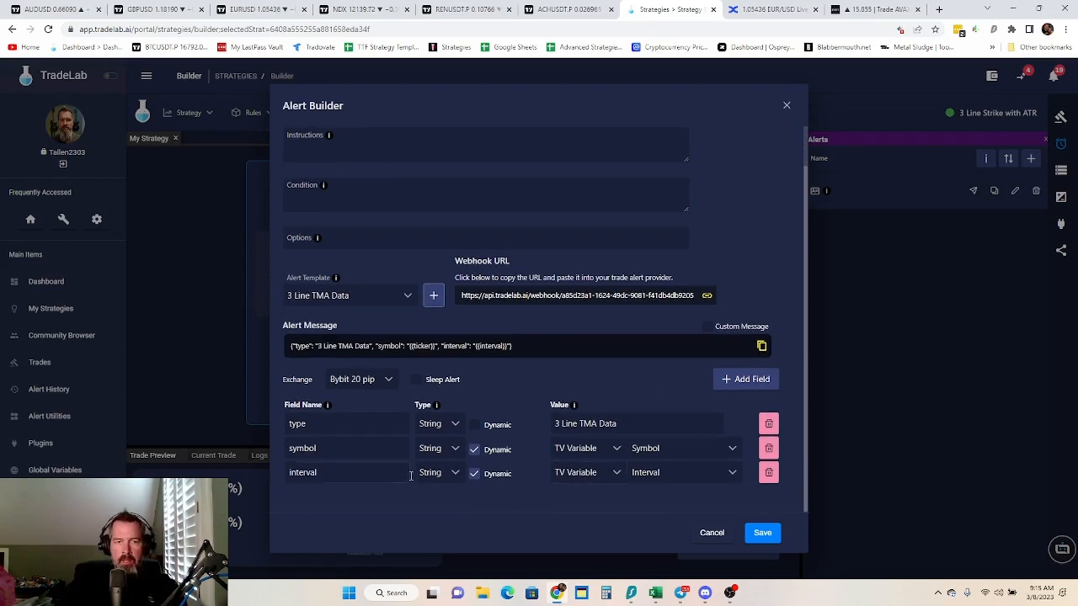
click(738, 380)
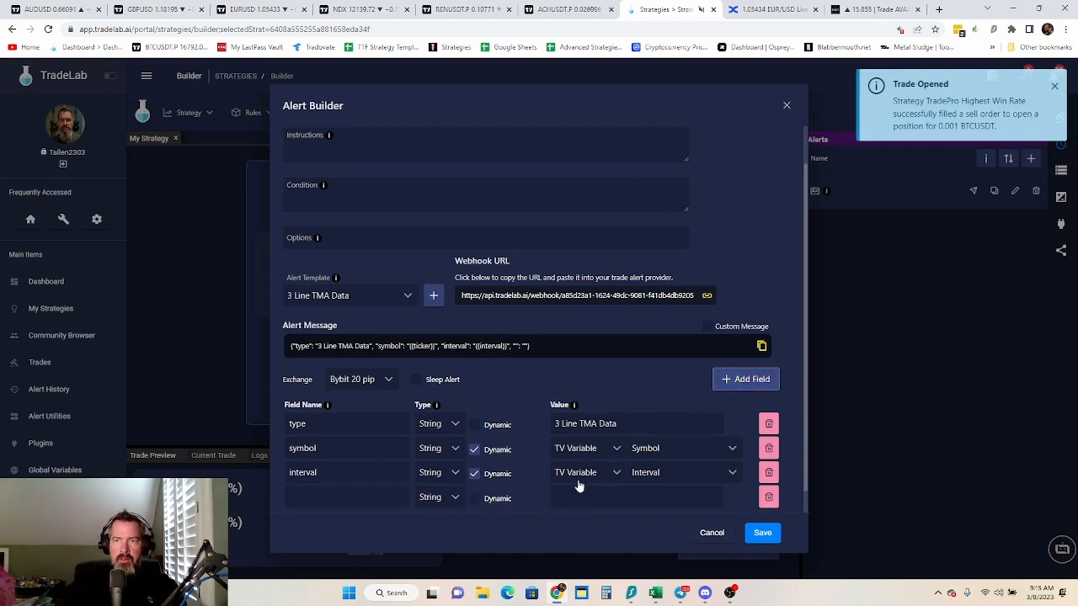
double_click(328, 472)
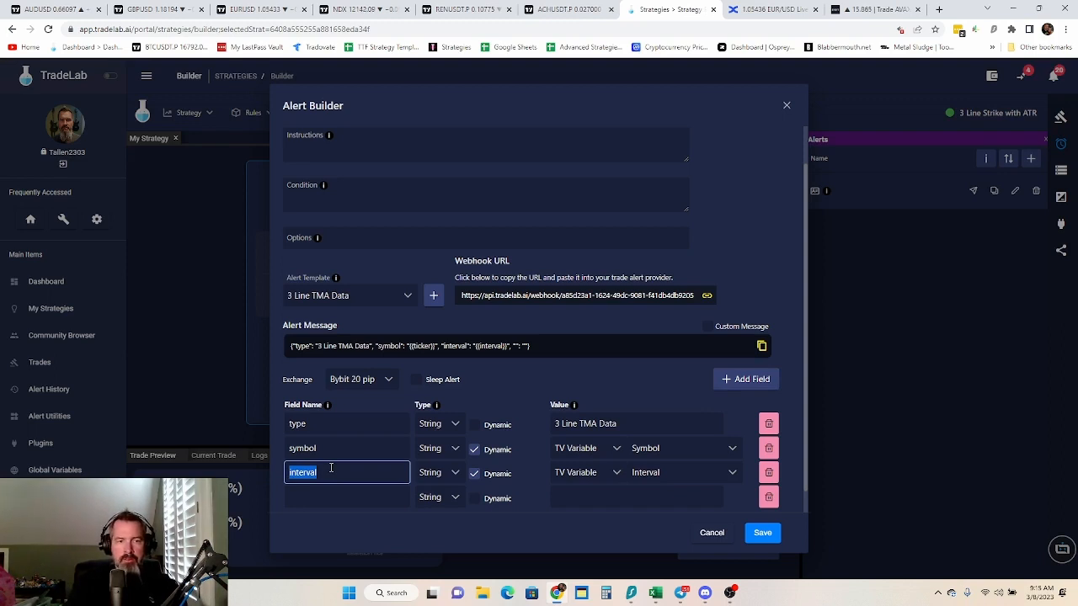
text(label)
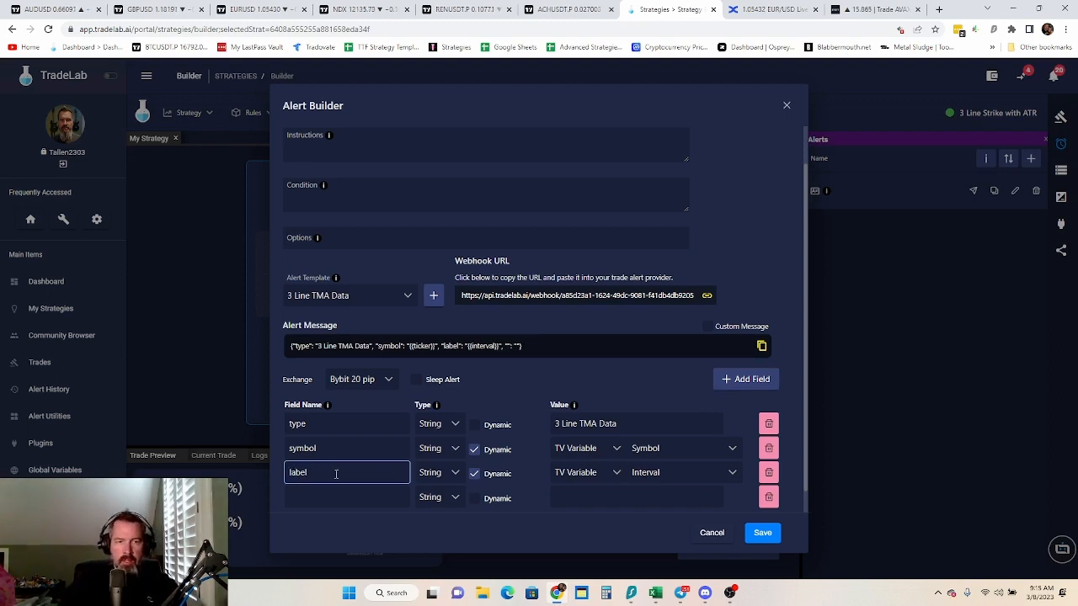
click(328, 501)
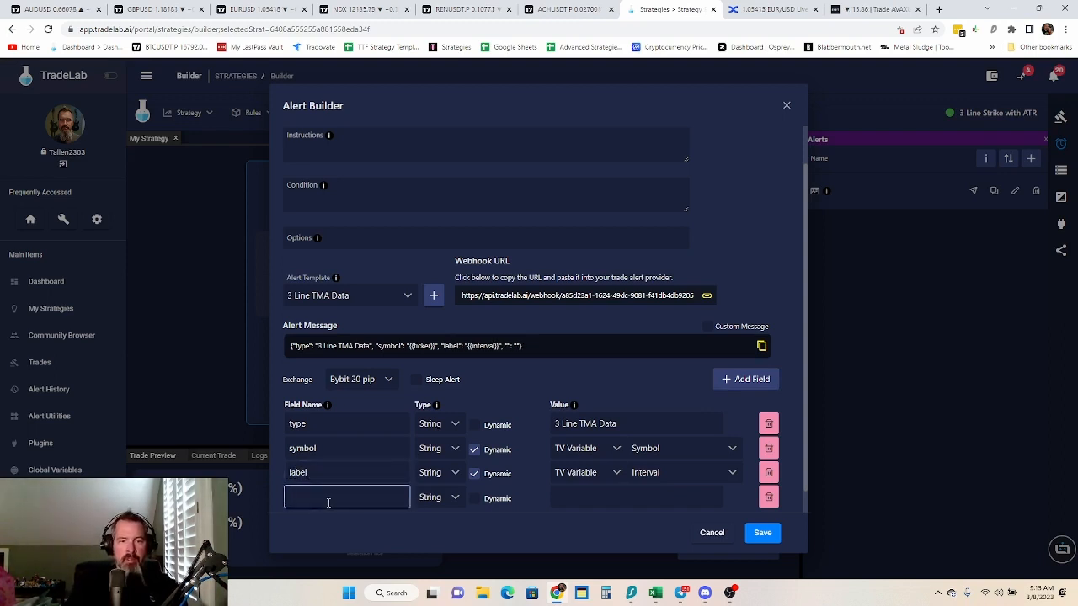
text(timeframe)
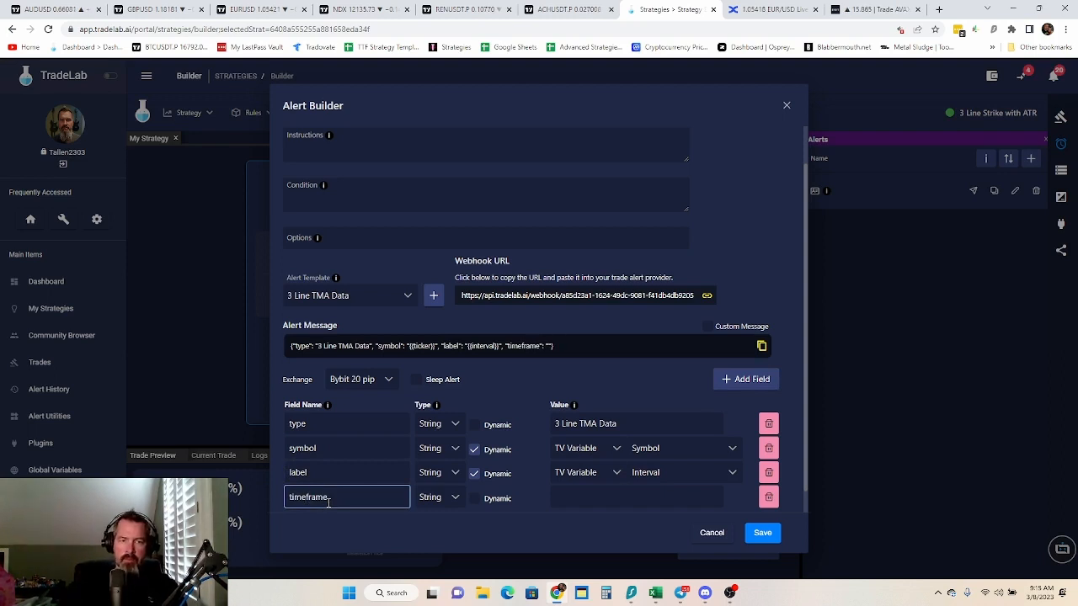
Make the timeframe field dynamic and link the label and timeframe fields to the strategy variables label and timeframe
click(474, 498)
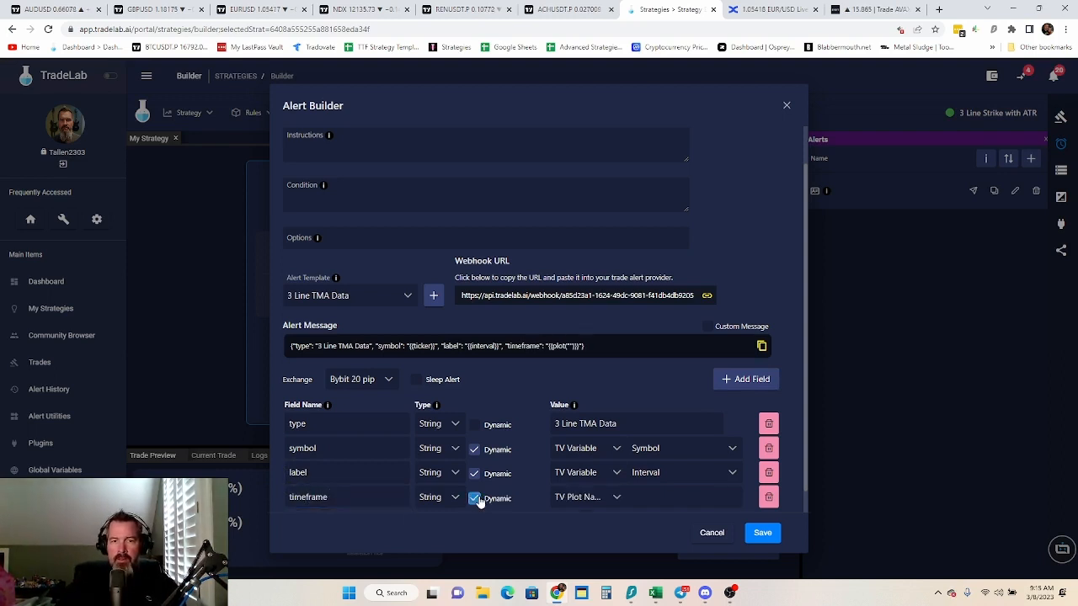
click(588, 479)
click(600, 449)
click(609, 498)
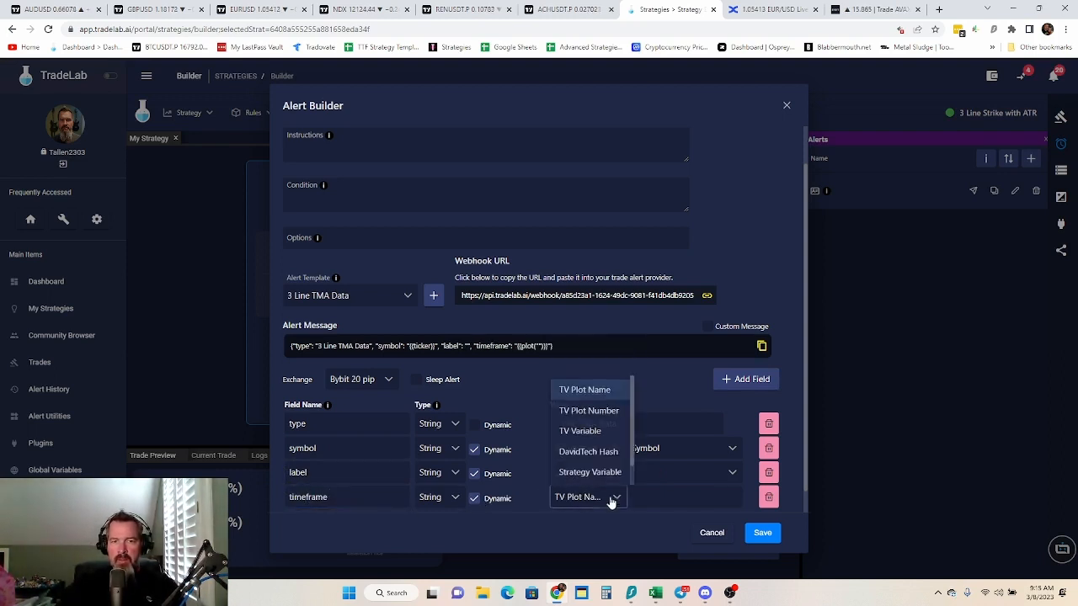
click(604, 473)
click(675, 479)
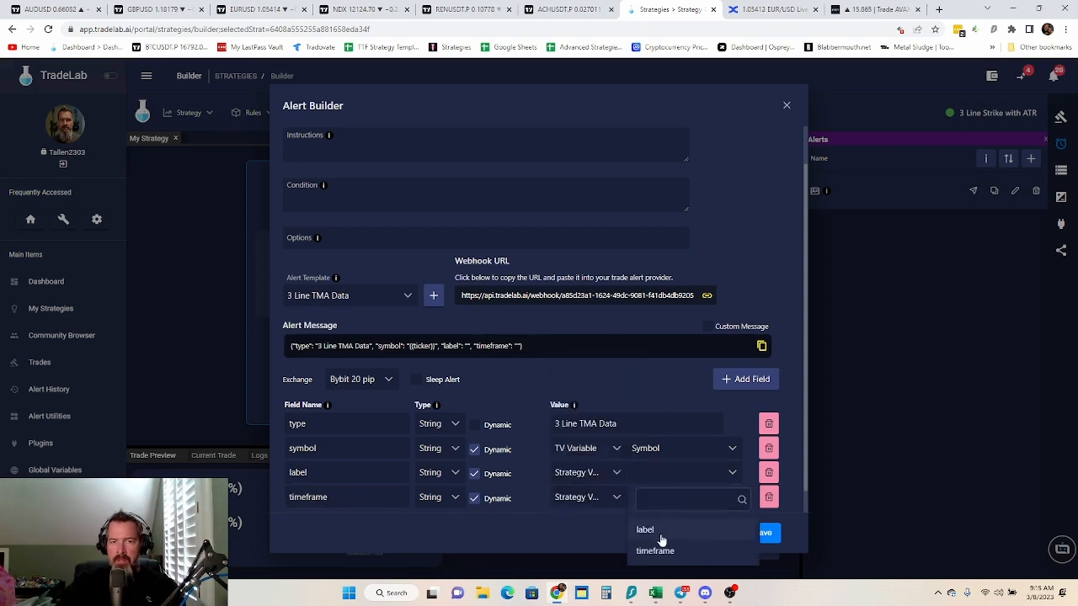
click(661, 535)
click(663, 498)
click(666, 472)
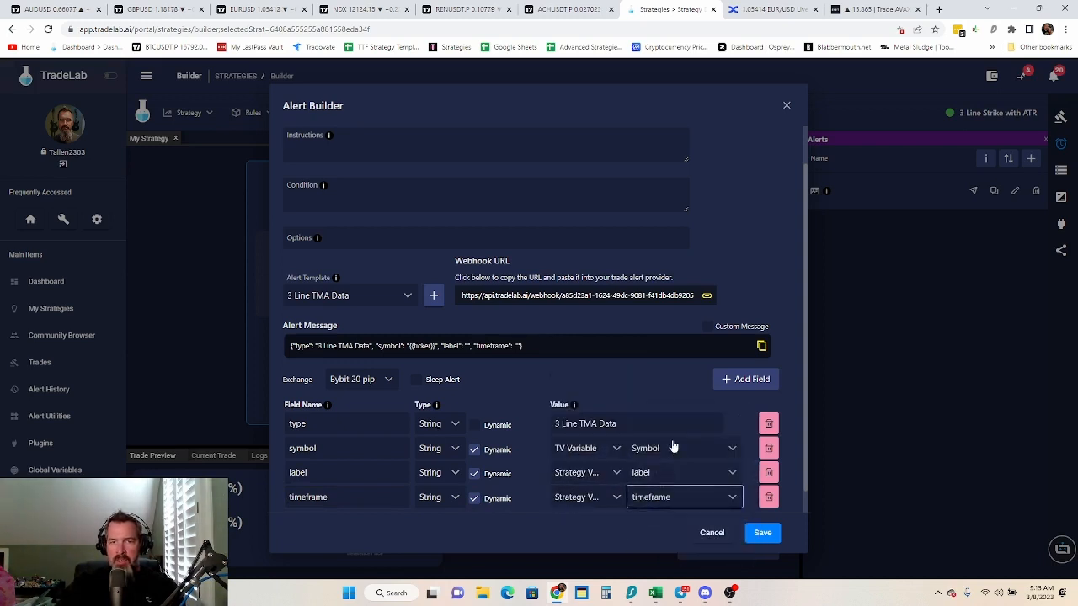
click(660, 379)
scroll(605, 314, up, 2)
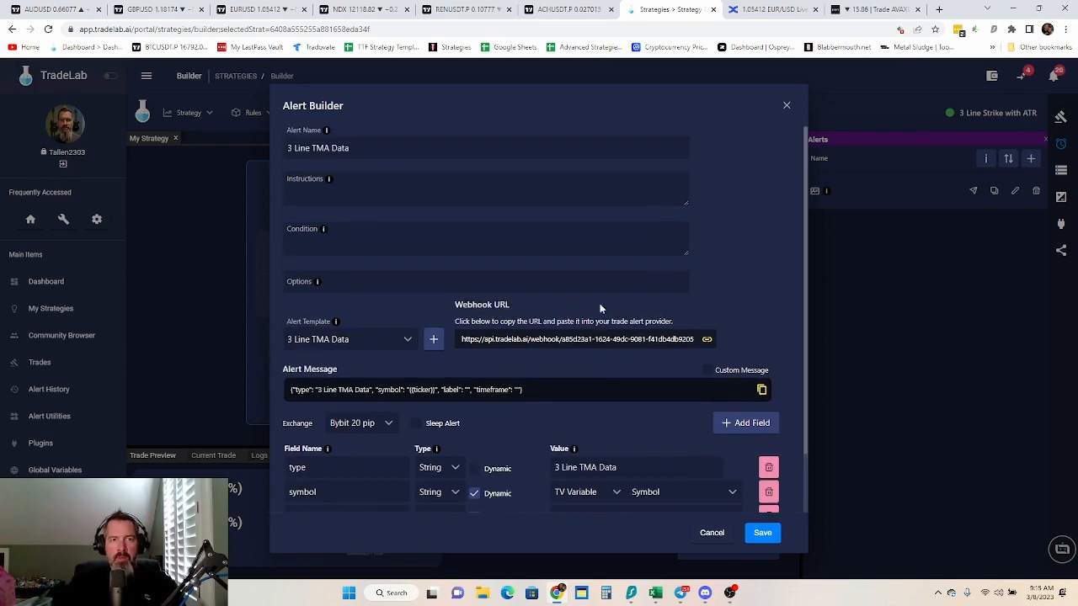
Add three more message fields named 21 SMA, 50 SMA and 200 SMA
scroll(778, 336, down, 2)
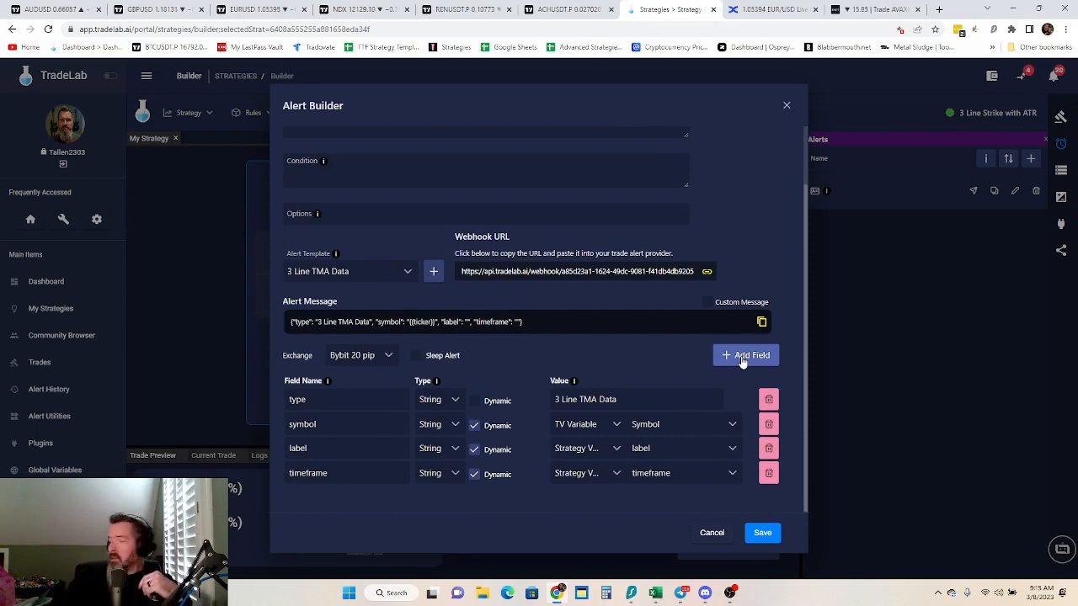
click(742, 357)
click(742, 358)
click(742, 357)
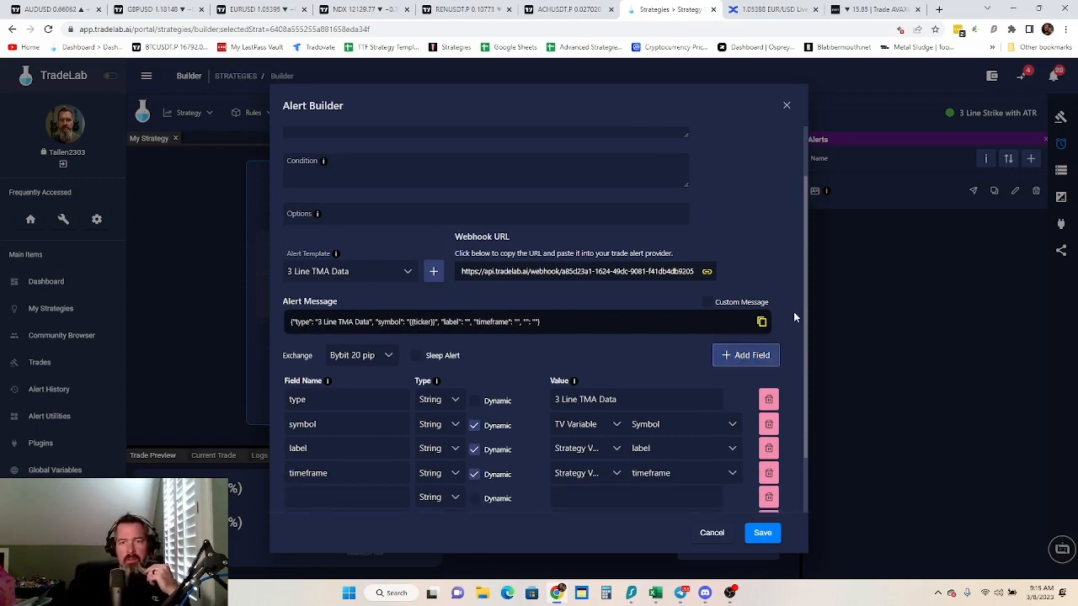
scroll(794, 312, down, 1)
click(374, 424)
text(21 )
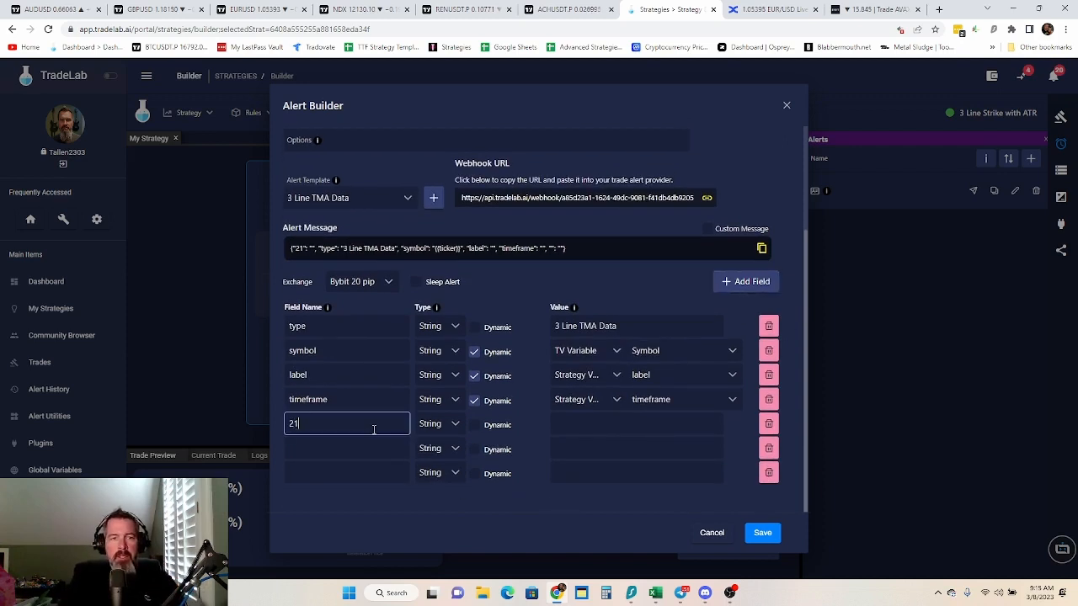
text(SMA)
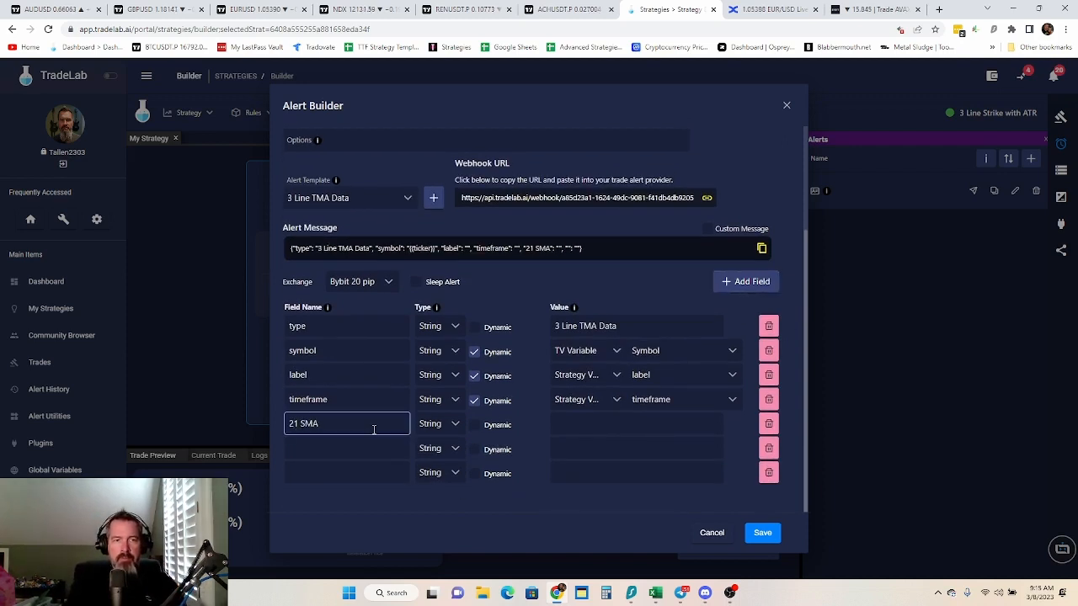
click(366, 447)
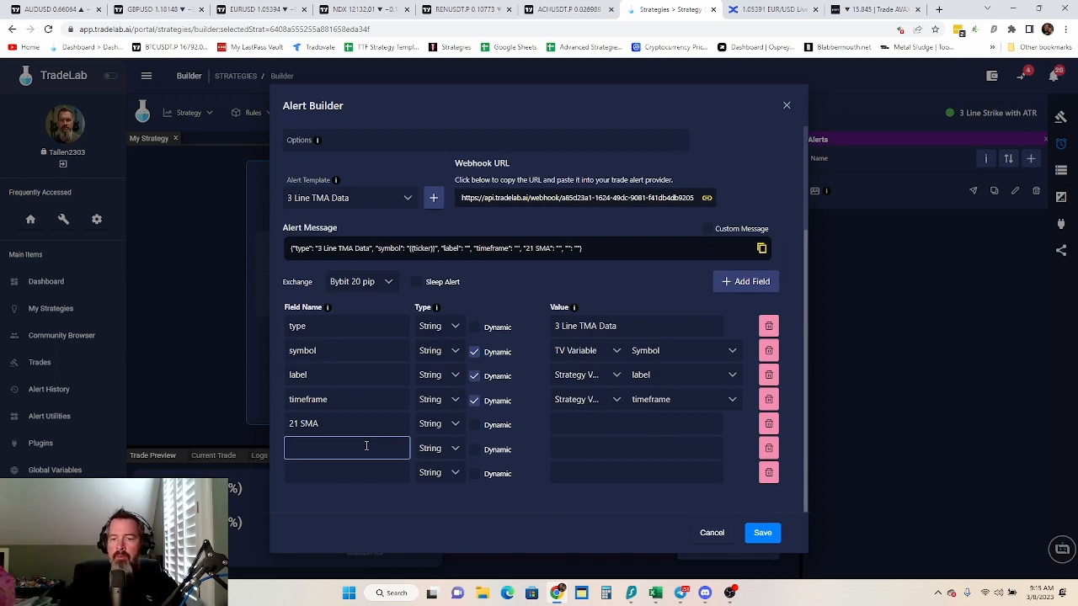
text(50 SM)
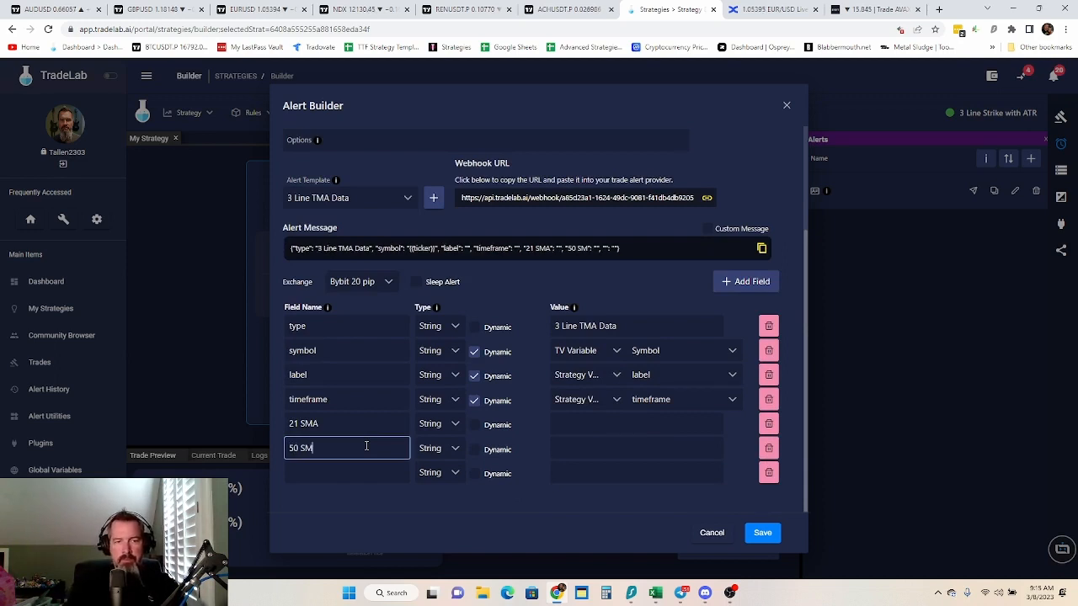
text(A)
click(368, 473)
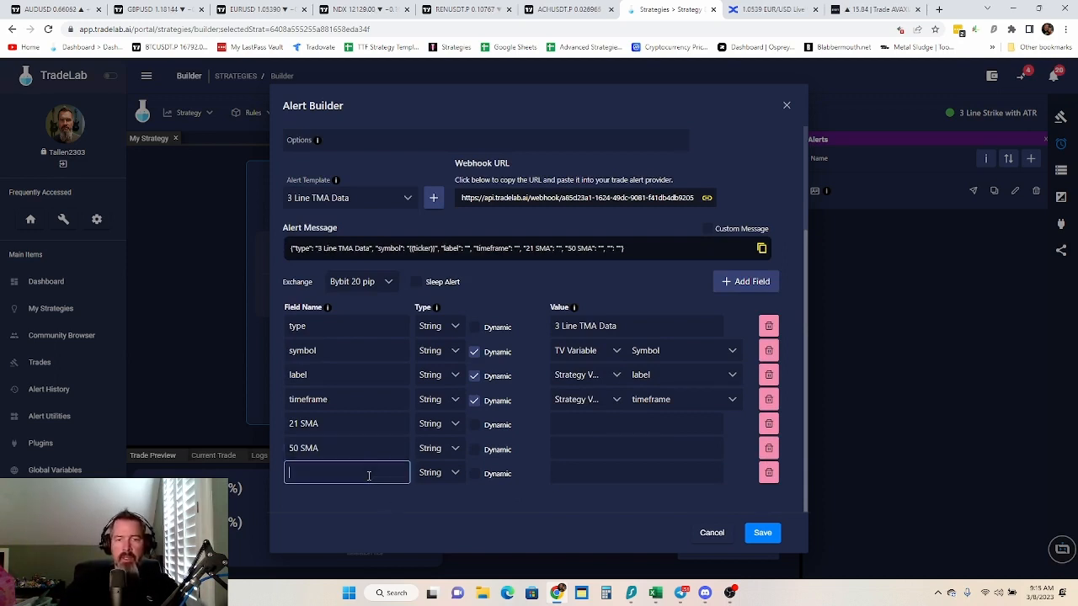
text(200)
text( S<A)
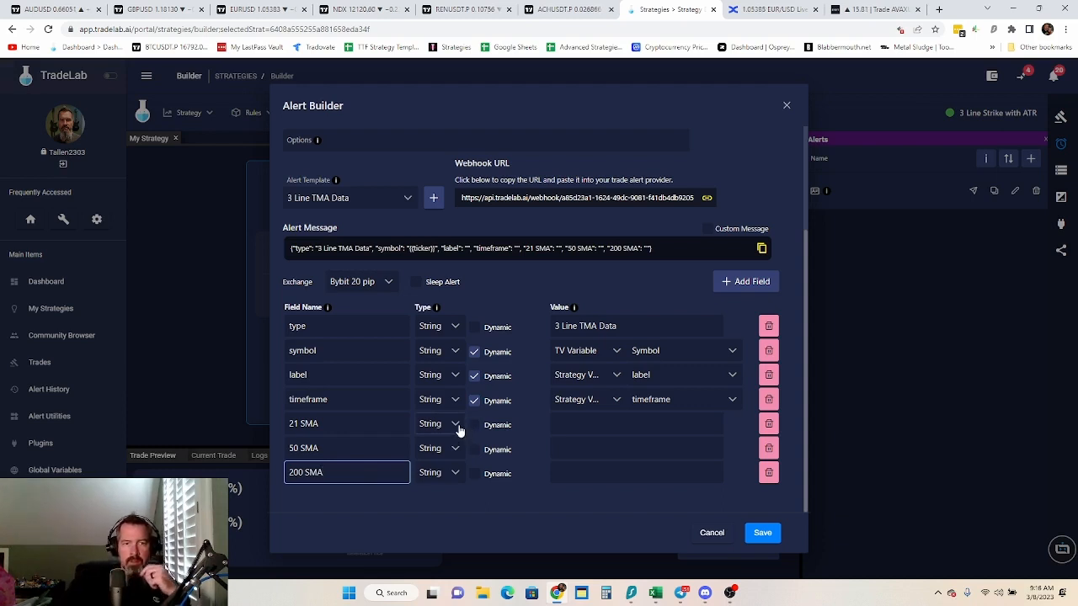
Set the type of the 21 SMA, 50 SMA and 200 SMA fields to Number
click(458, 428)
click(440, 469)
click(458, 450)
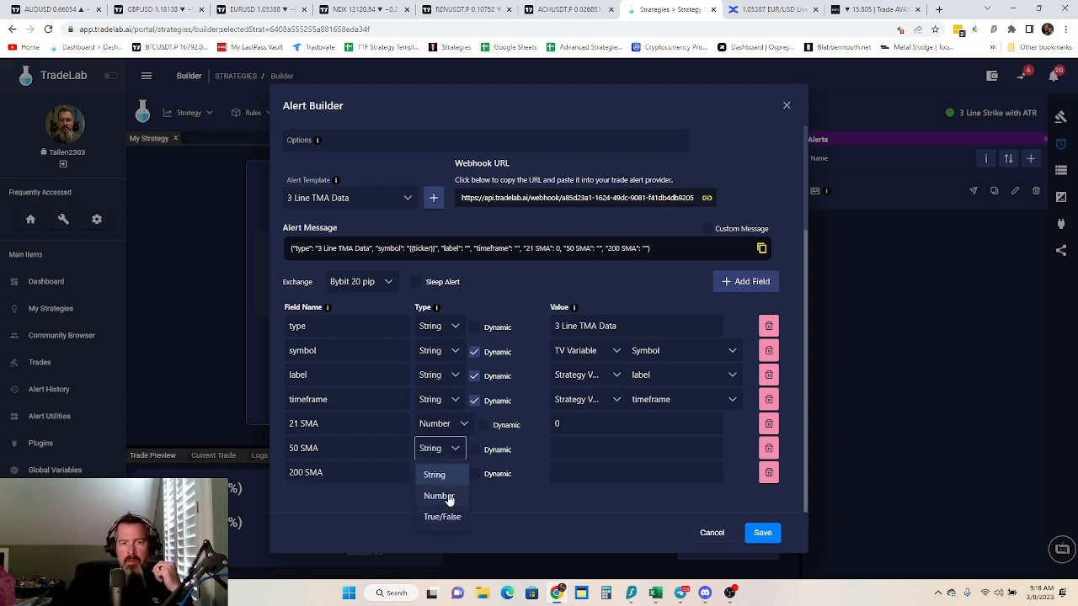
click(445, 496)
click(452, 474)
click(450, 523)
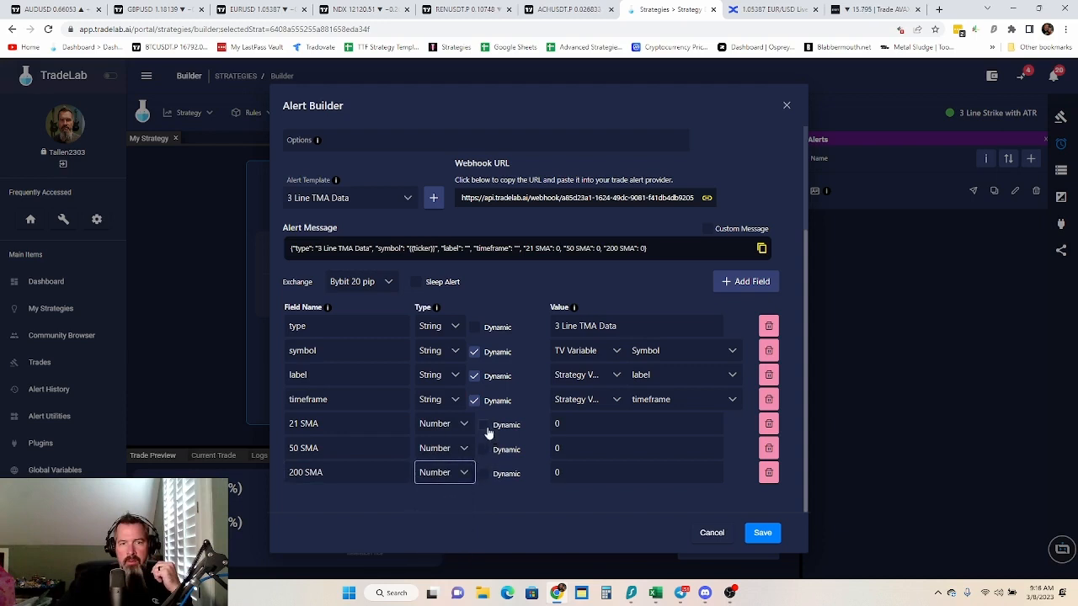
Make the three SMA fields dynamic and set TV Plot Number as the value source of each
click(483, 425)
click(483, 449)
click(484, 474)
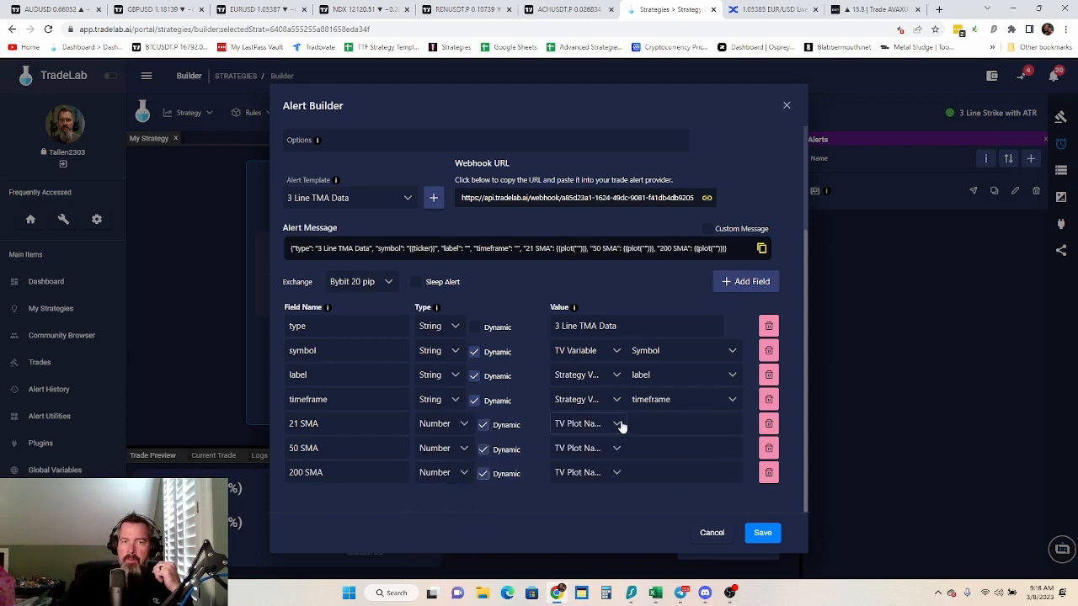
click(617, 424)
click(607, 470)
click(607, 452)
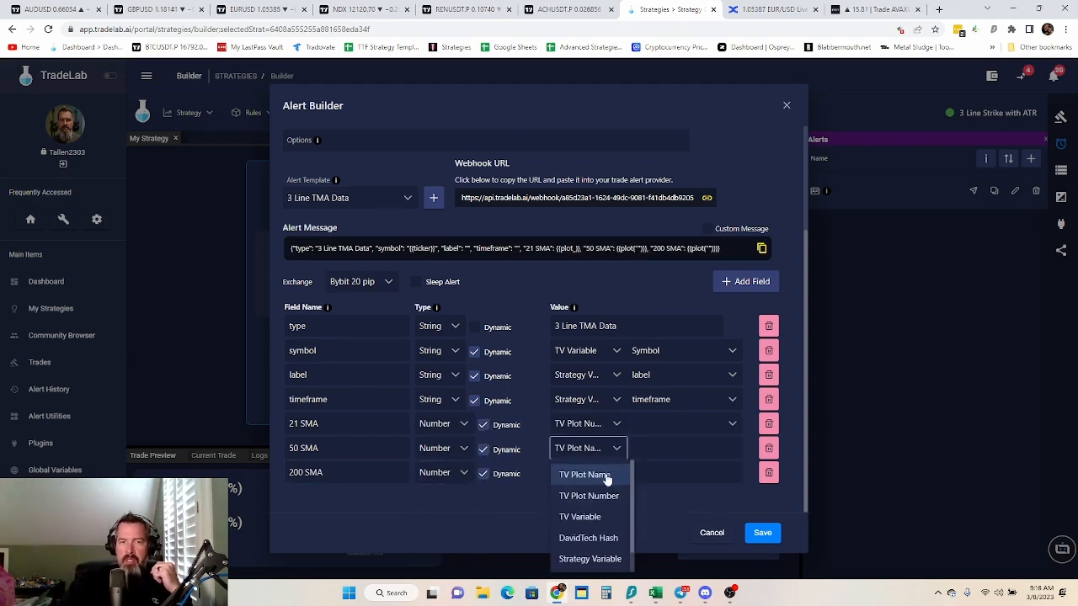
click(601, 496)
click(611, 472)
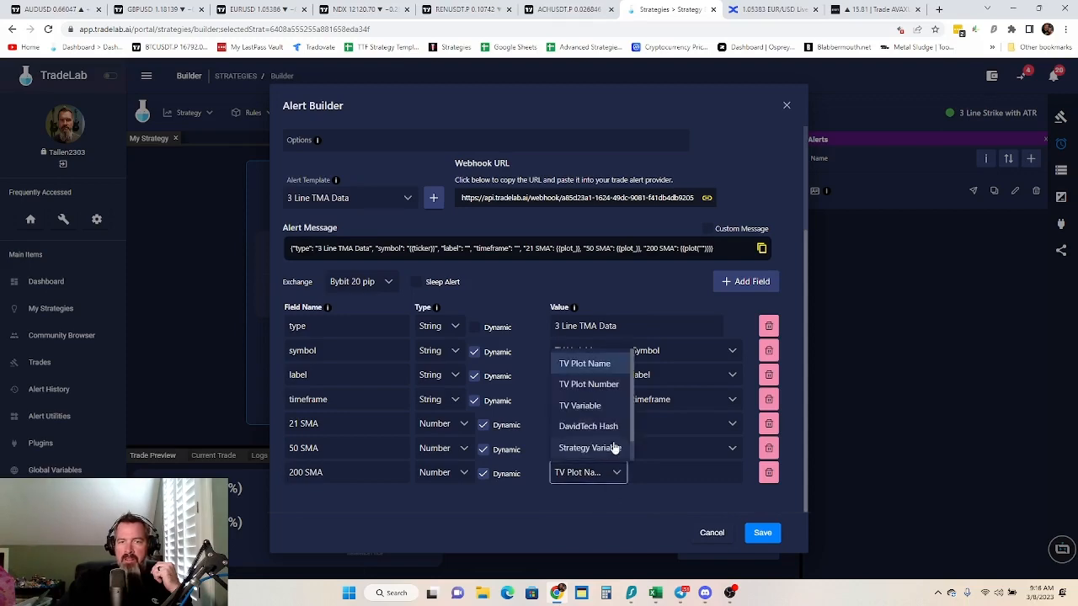
click(610, 384)
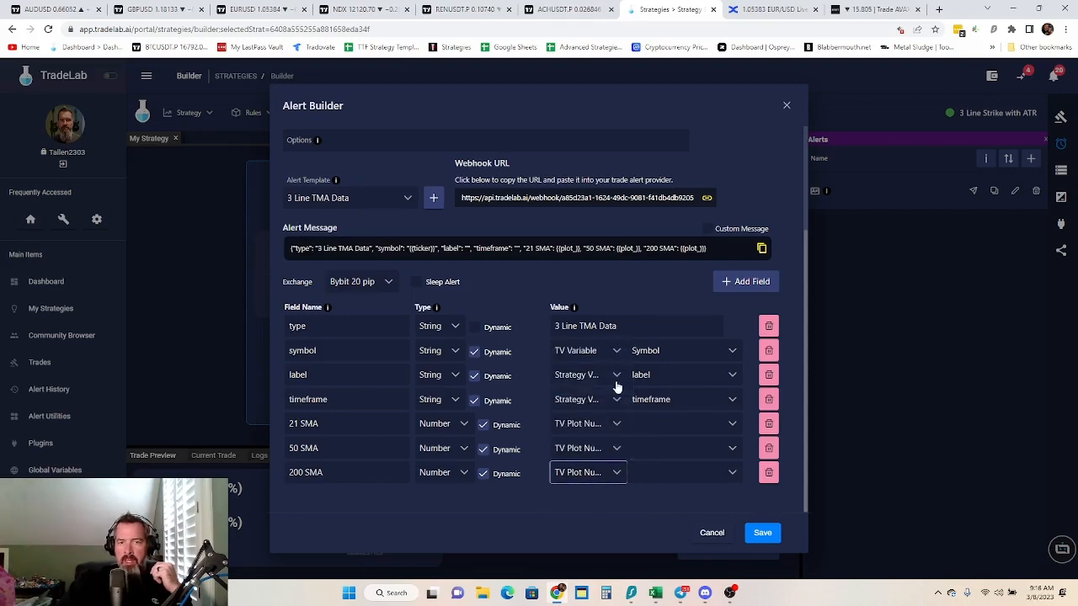
Switch to the ACHUSDT chart in TradingView, examine the indicator plots in its data window, and return to TradeLab's alert builder
click(572, 10)
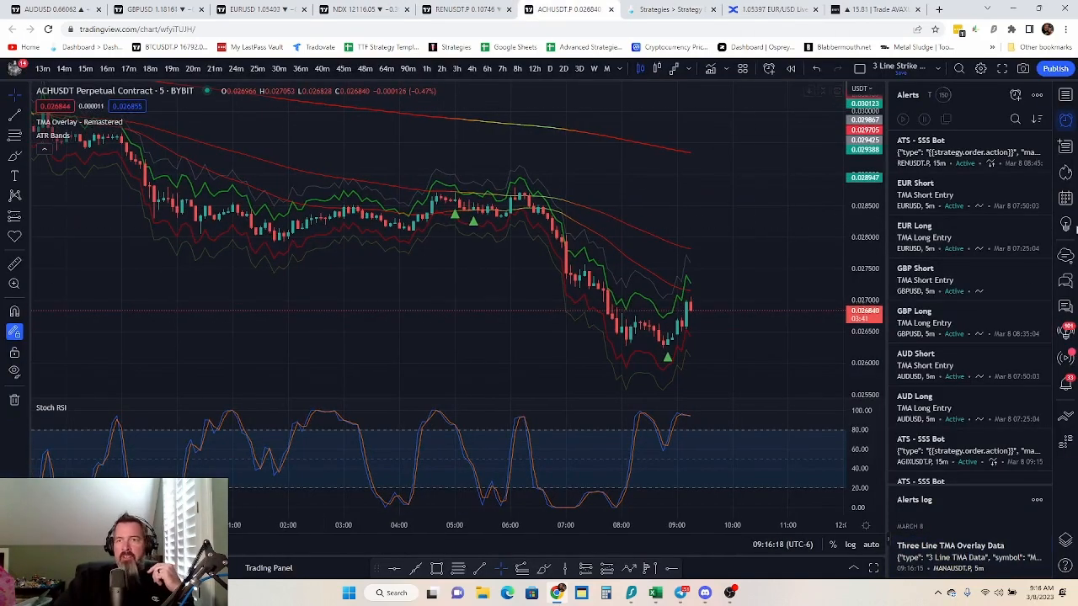
click(1067, 147)
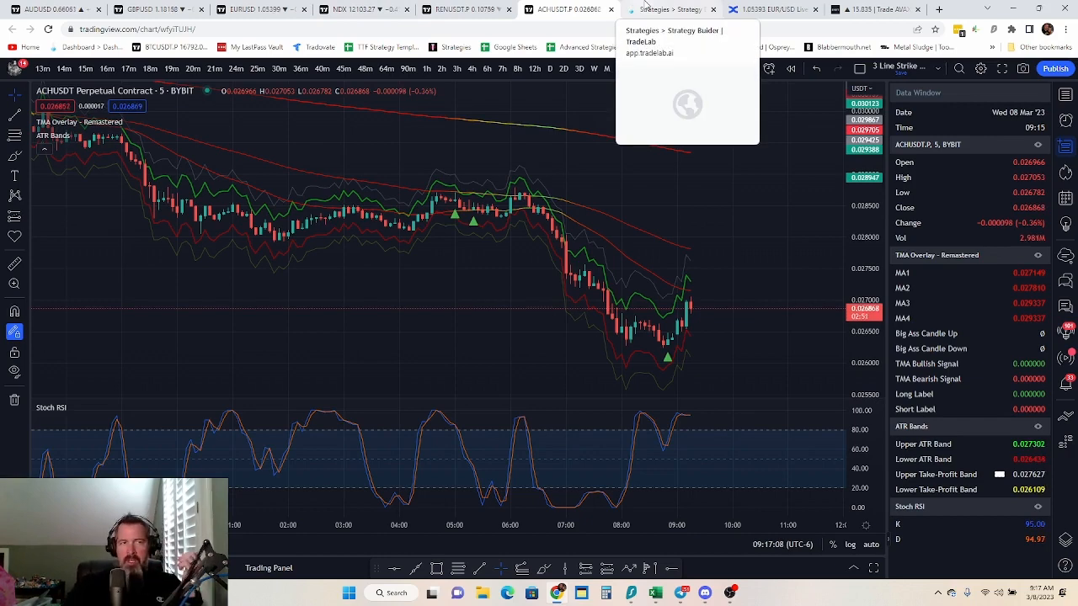
click(646, 8)
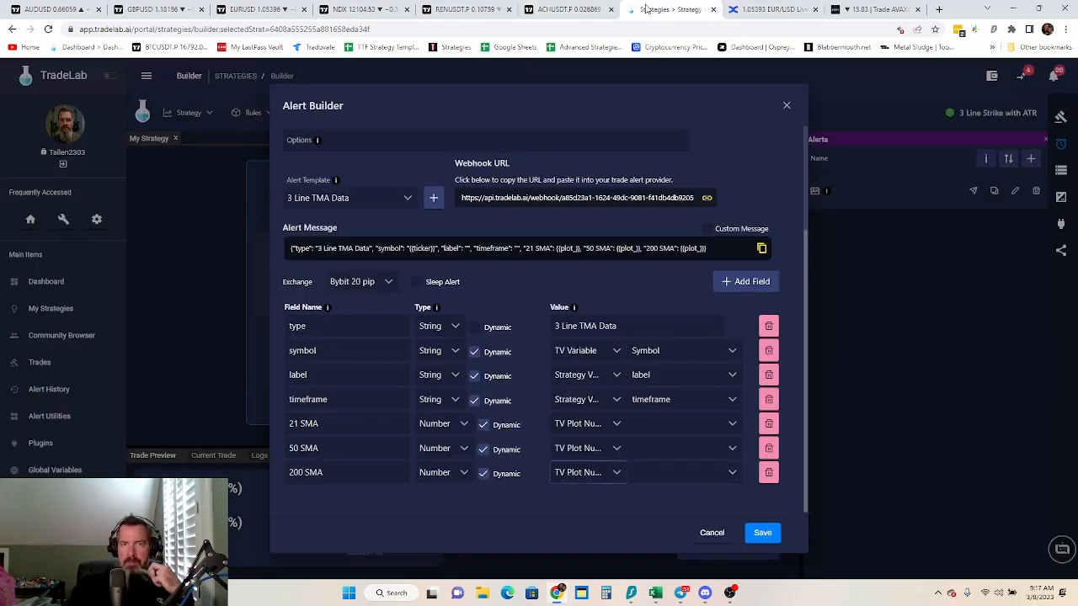
Assign Plot 0 to the 21 SMA field, Plot 1 to 50 SMA and Plot 3 to 200 SMA
click(657, 426)
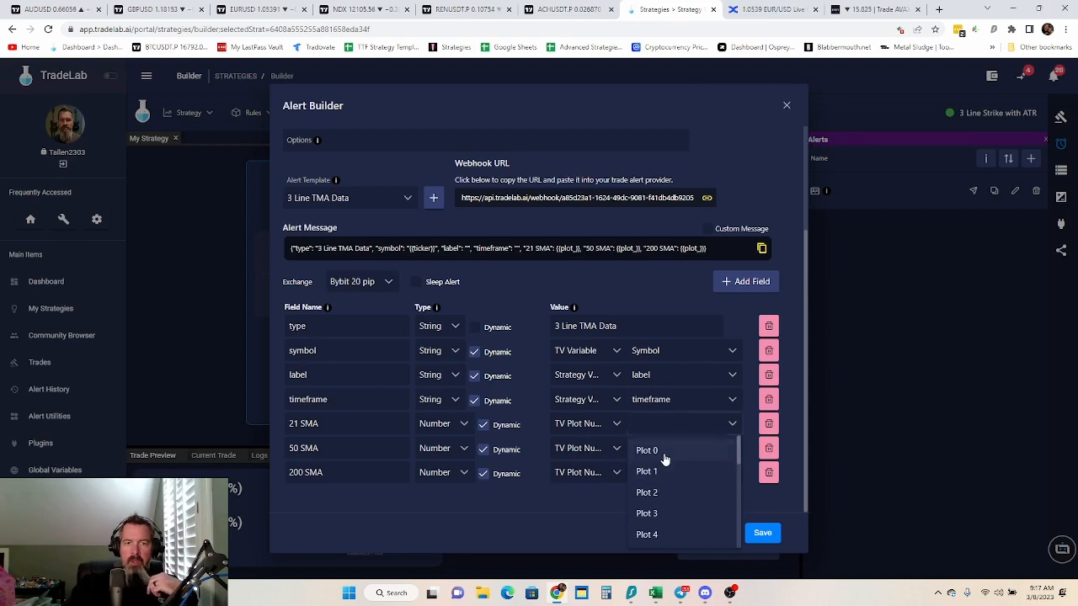
click(664, 450)
click(666, 448)
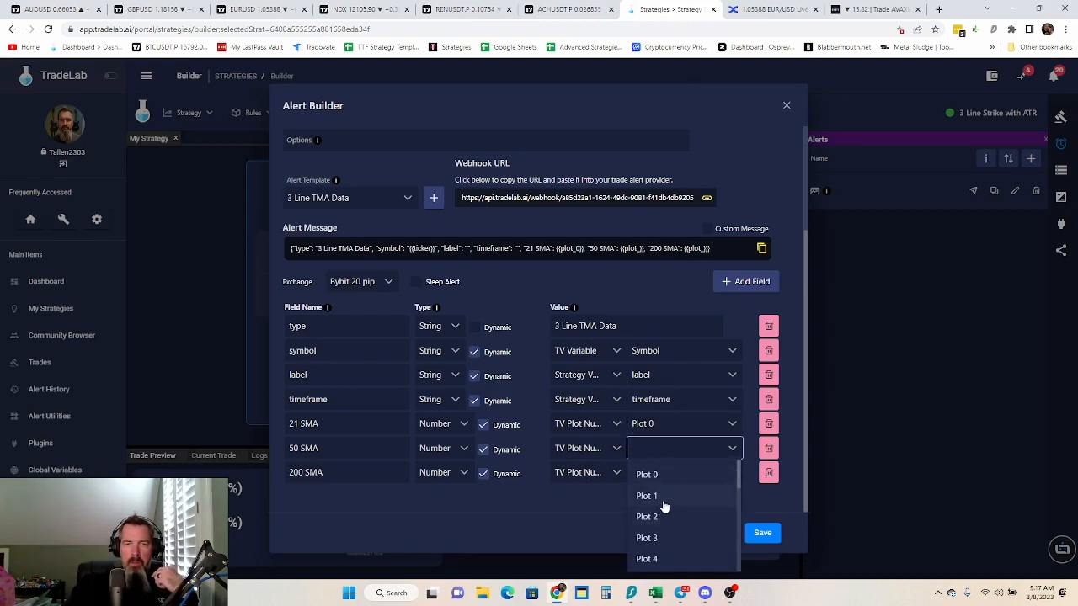
click(663, 500)
click(683, 474)
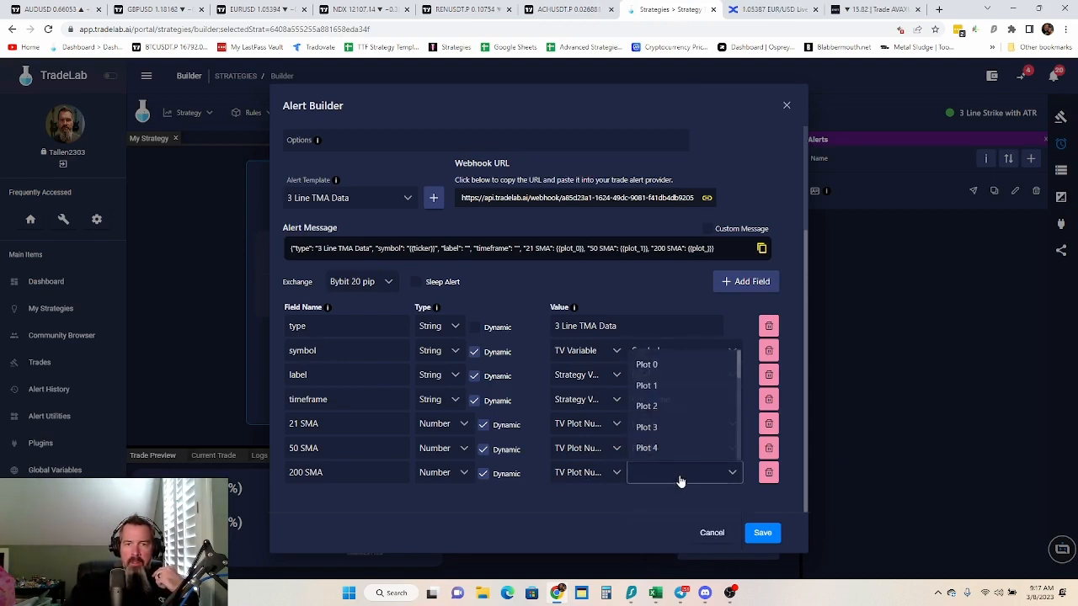
click(659, 428)
click(567, 510)
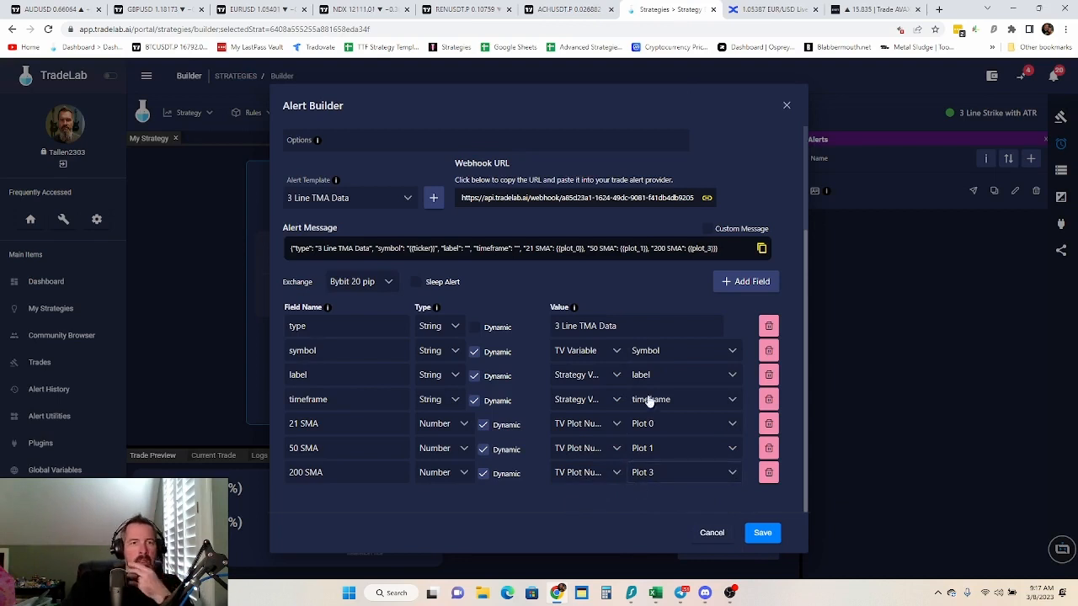
Fill in the alert's instructions with "Put the TMA Overlay Remastered indicator on your chart and put the following message in Tradingview."
scroll(579, 232, up, 2)
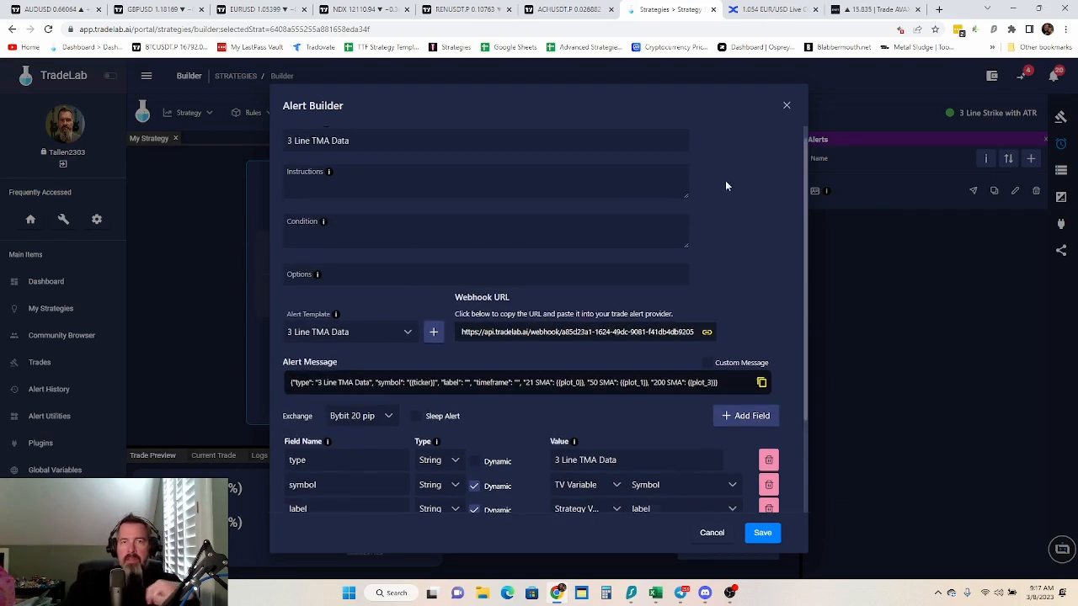
click(375, 188)
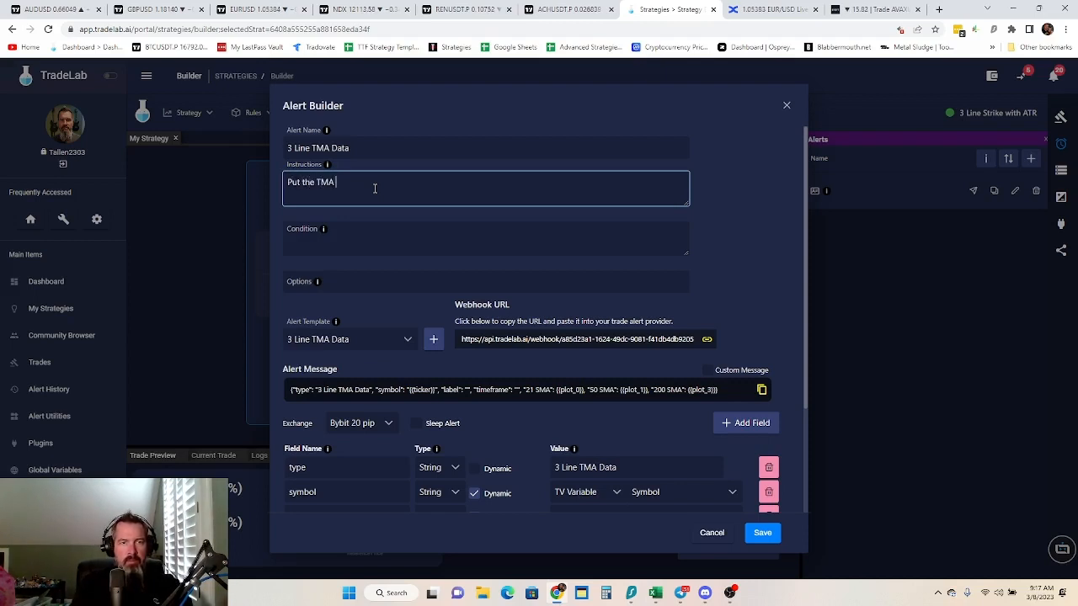
text(Put the TMA Overlay )
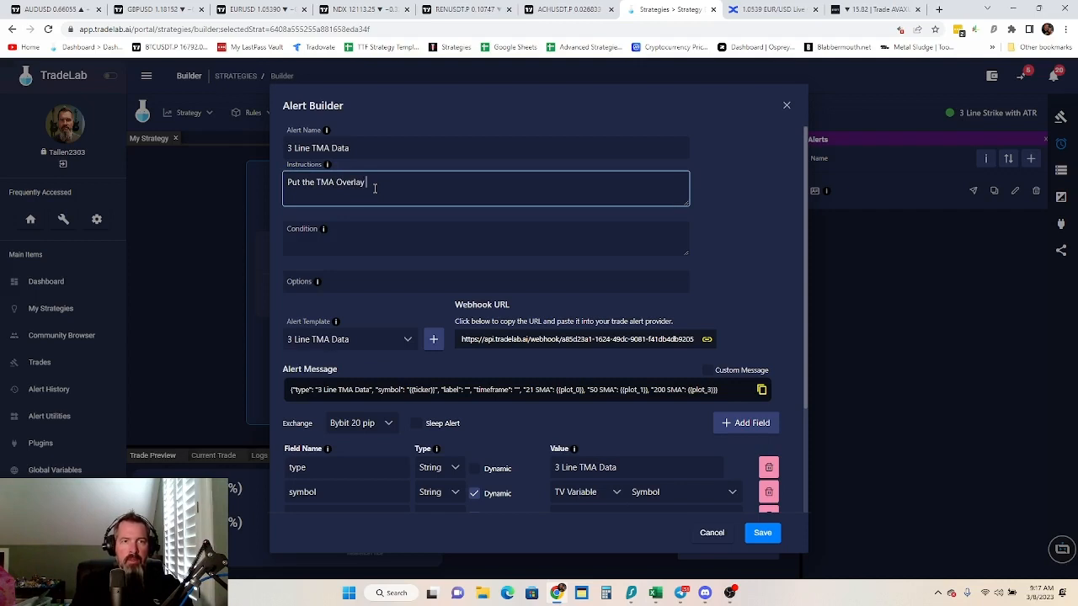
text(Remastered indicator on your chart and put)
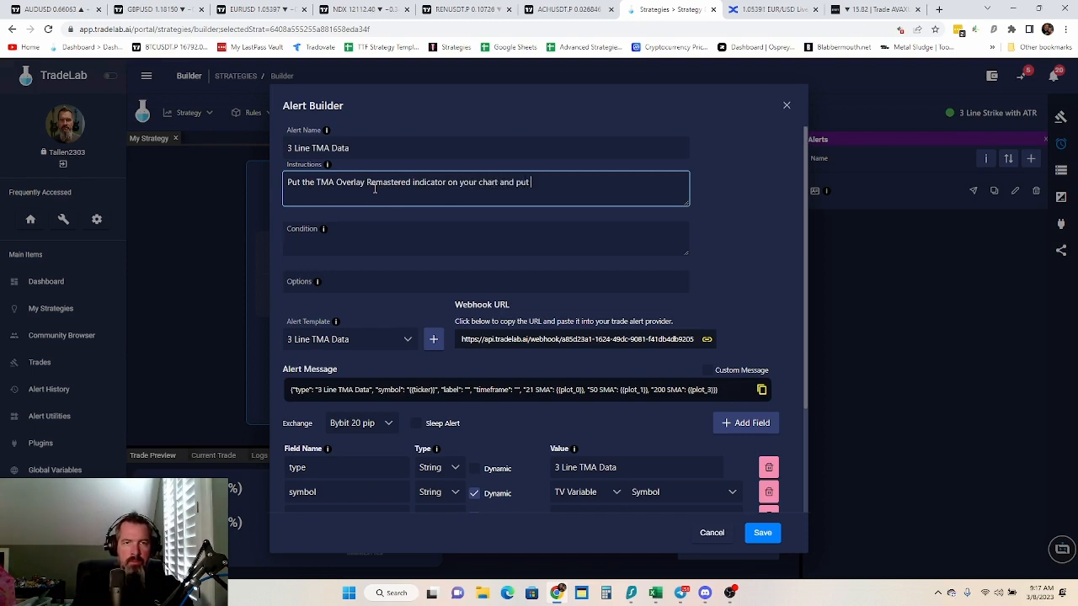
text(the following )
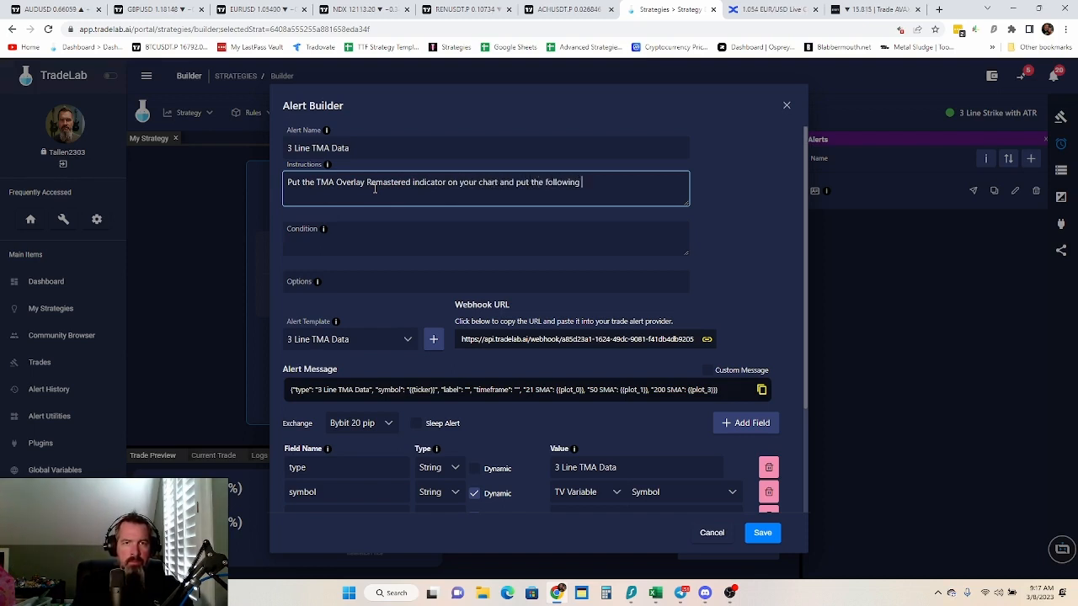
text(message in Tradingview.)
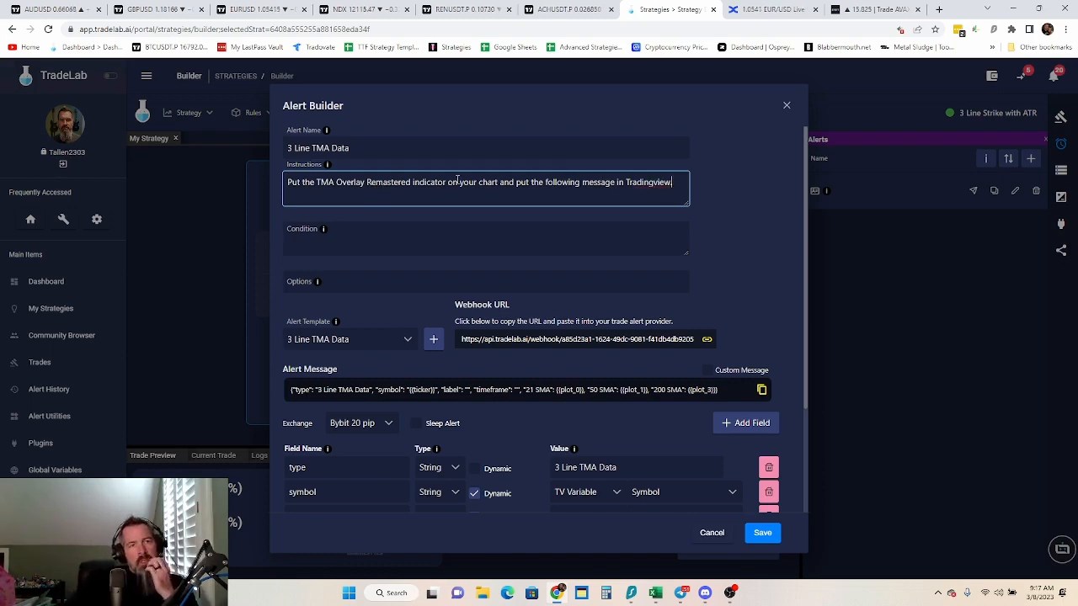
Switch to the ACHUSDT chart in TradingView and start a new alert on the TMA Overlay - Remastered indicator
click(571, 10)
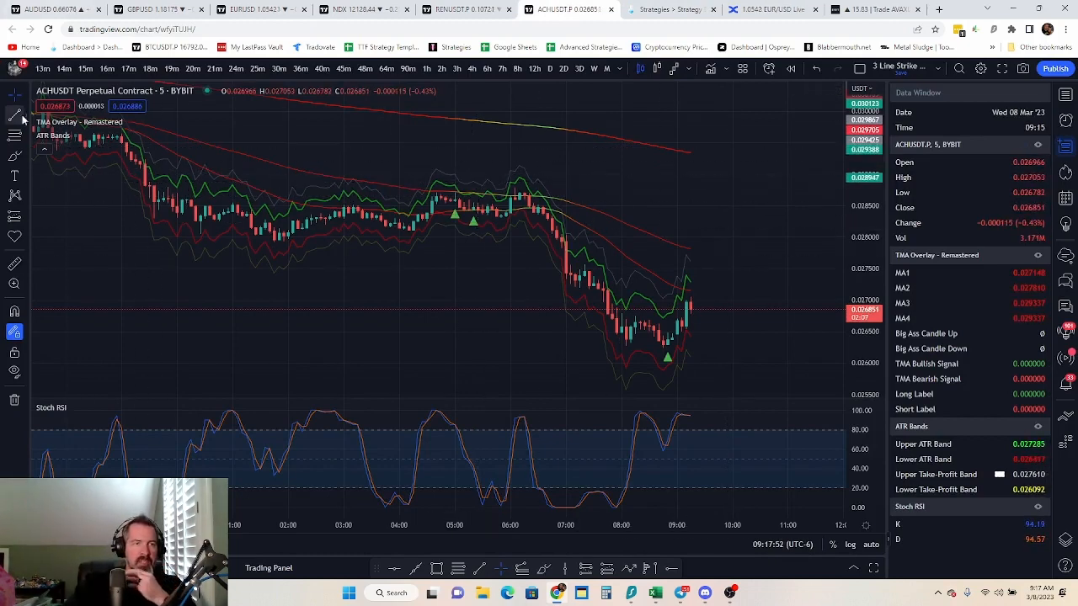
click(36, 71)
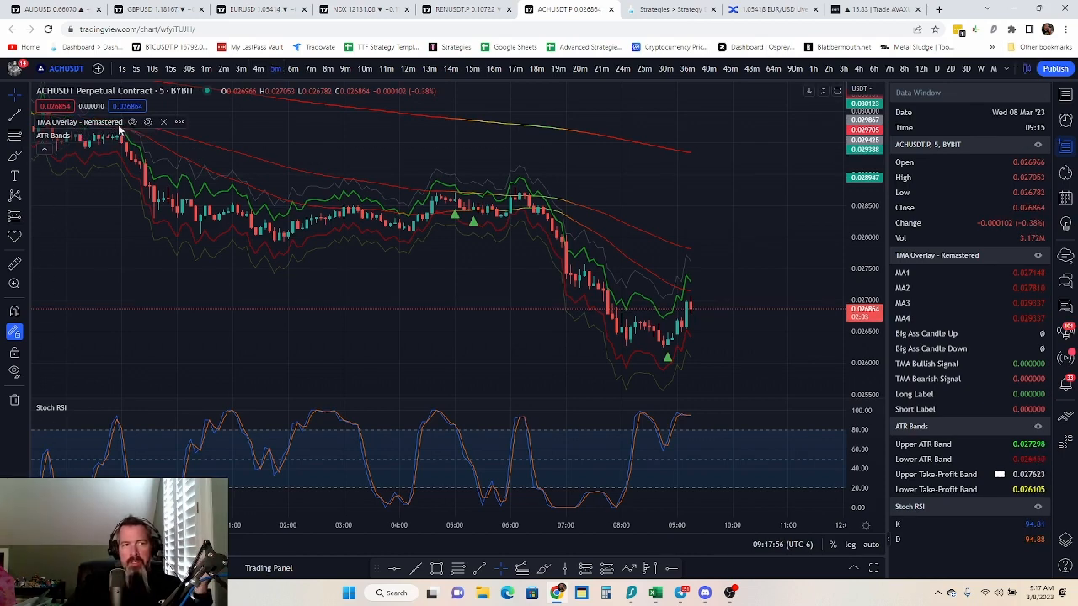
click(179, 122)
mouse_move(416, 183)
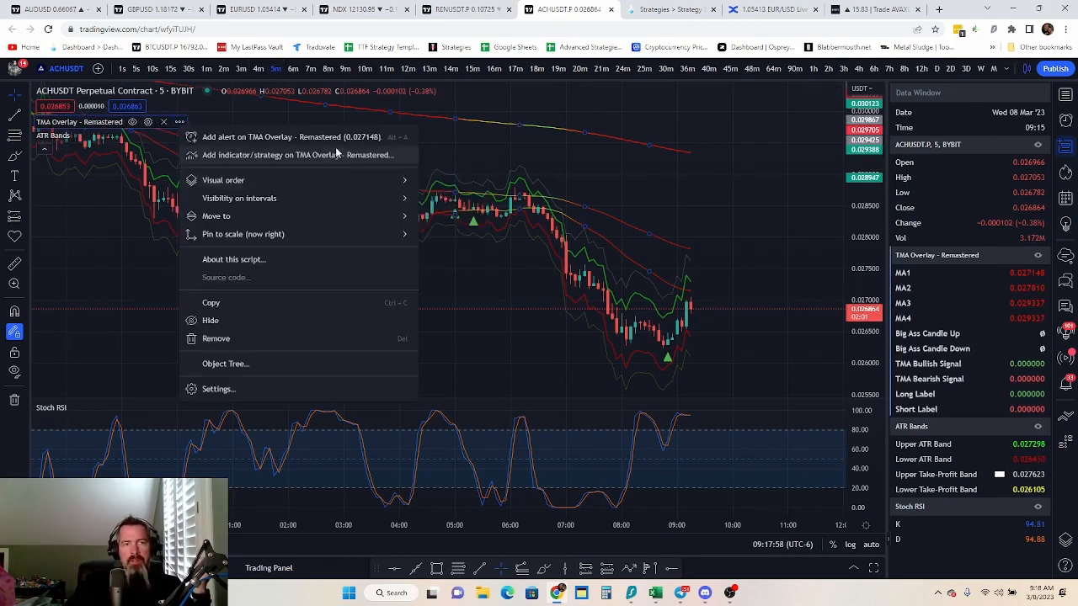
click(306, 139)
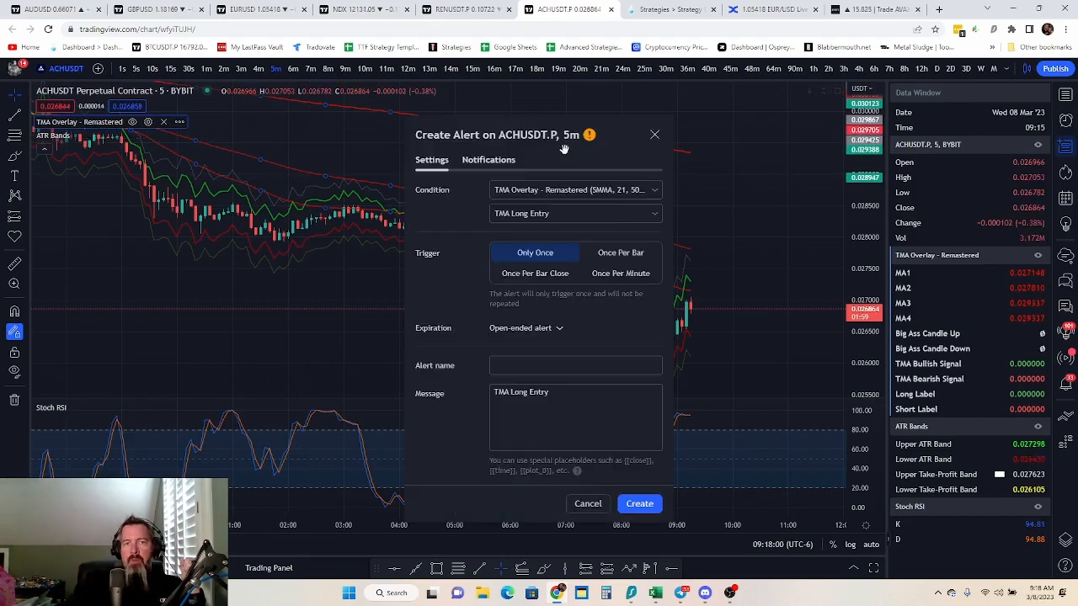
Set the alert condition to MA1 Greater Than the value -5, triggering Once Per Bar Close
click(609, 213)
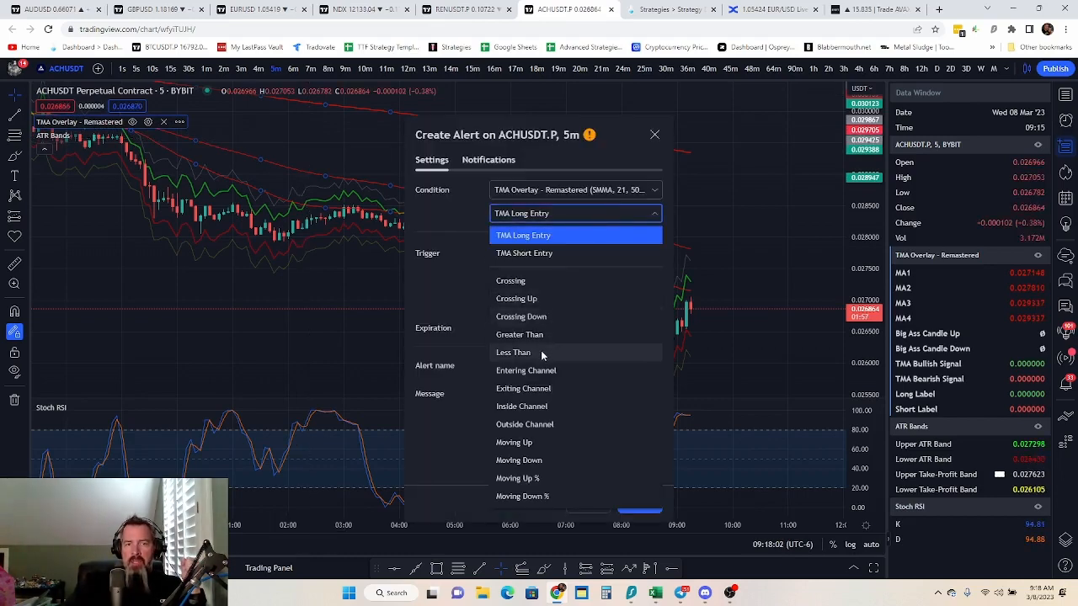
click(540, 335)
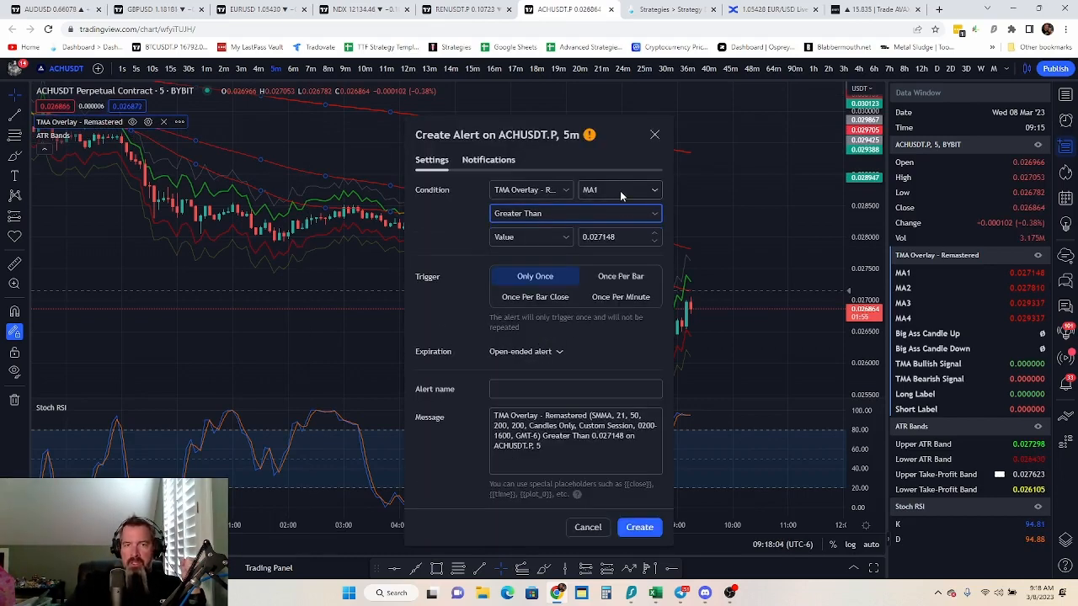
click(621, 237)
key(BackSpace)
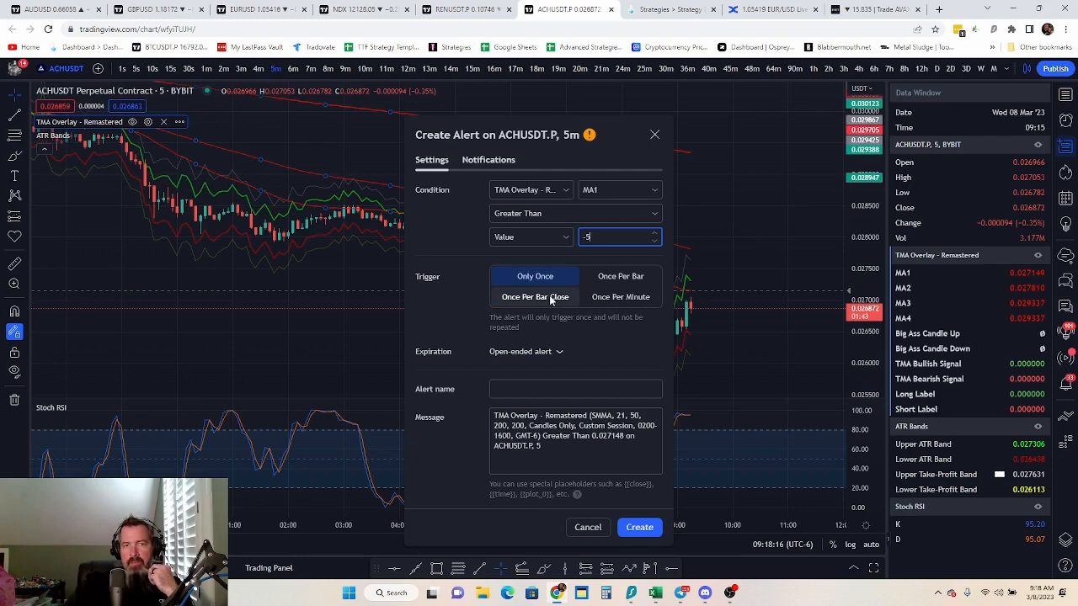
click(552, 299)
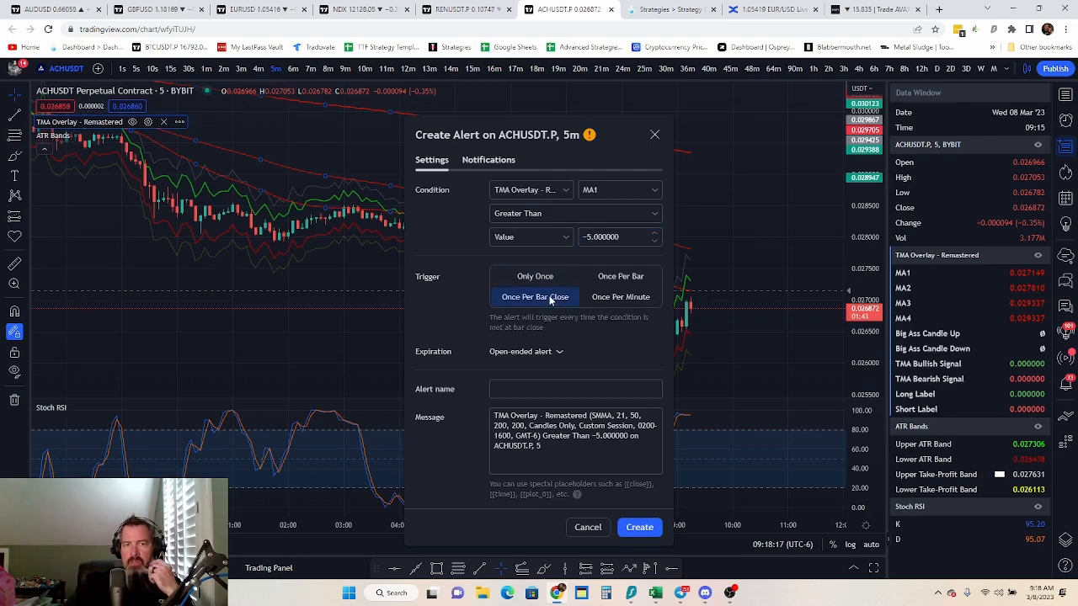
Switch back to TradeLab, enter the condition "MA1, greater than, -5, Once Per Bar Close" for the 3 Line TMA Data alert, and save it
click(640, 9)
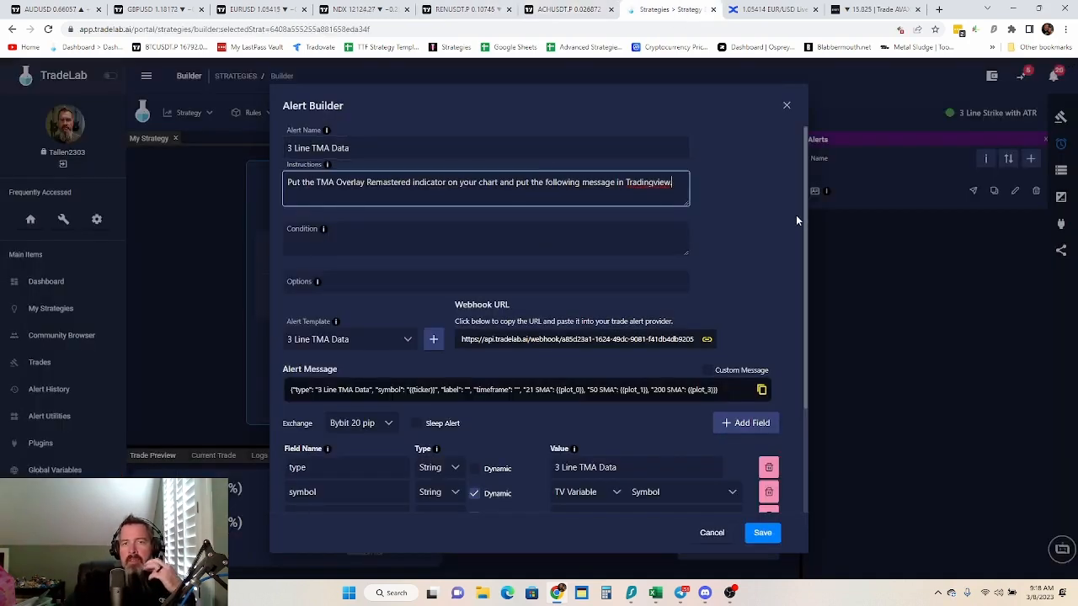
click(419, 231)
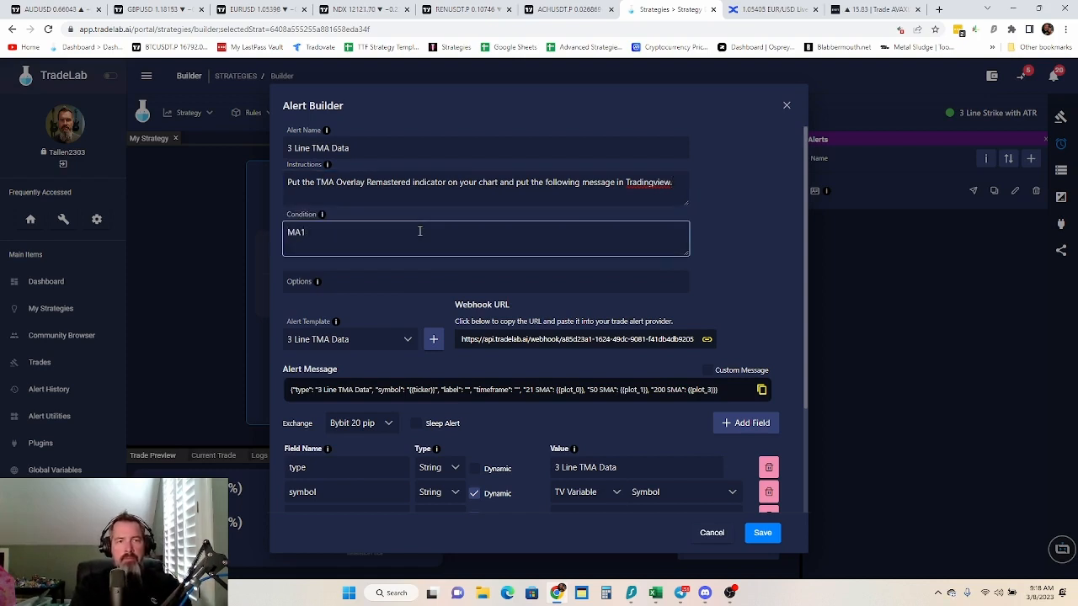
text(MA1, greater )
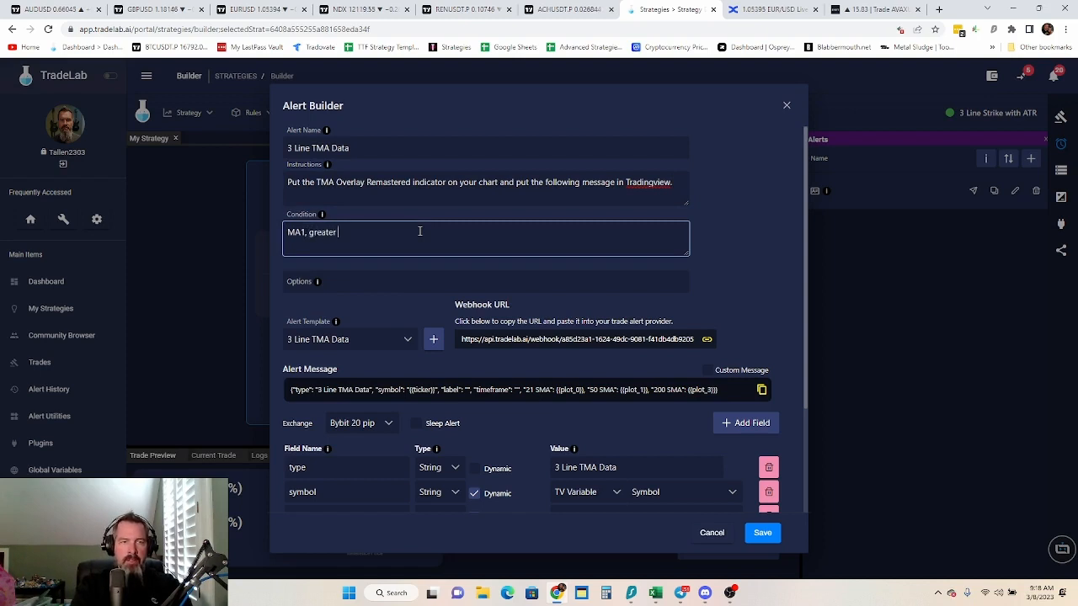
text(than, -5, Once Per Bar)
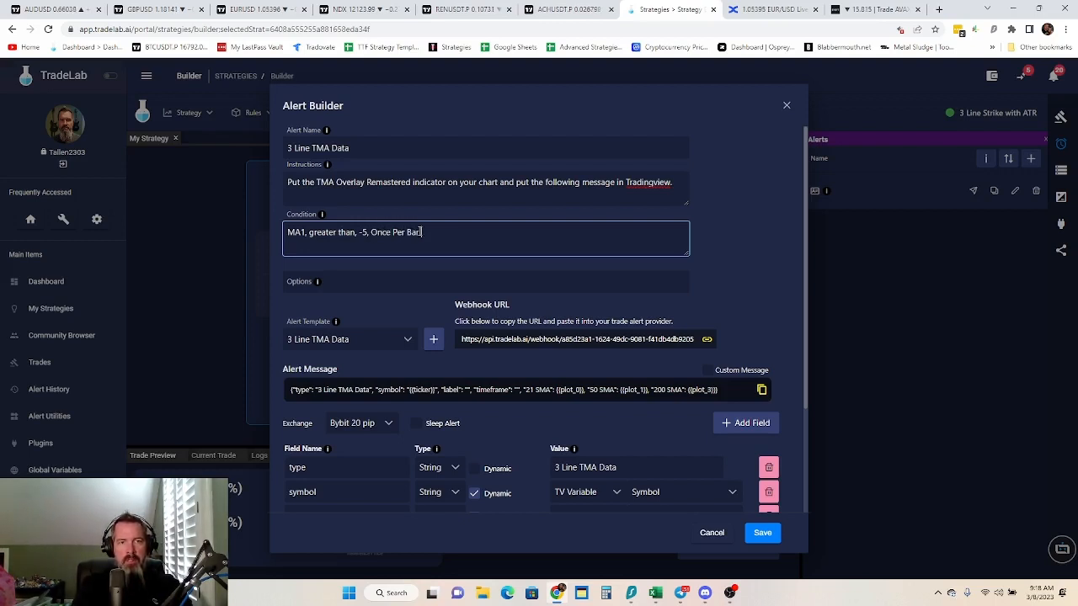
key(BackSpace)
key(BackSpace)
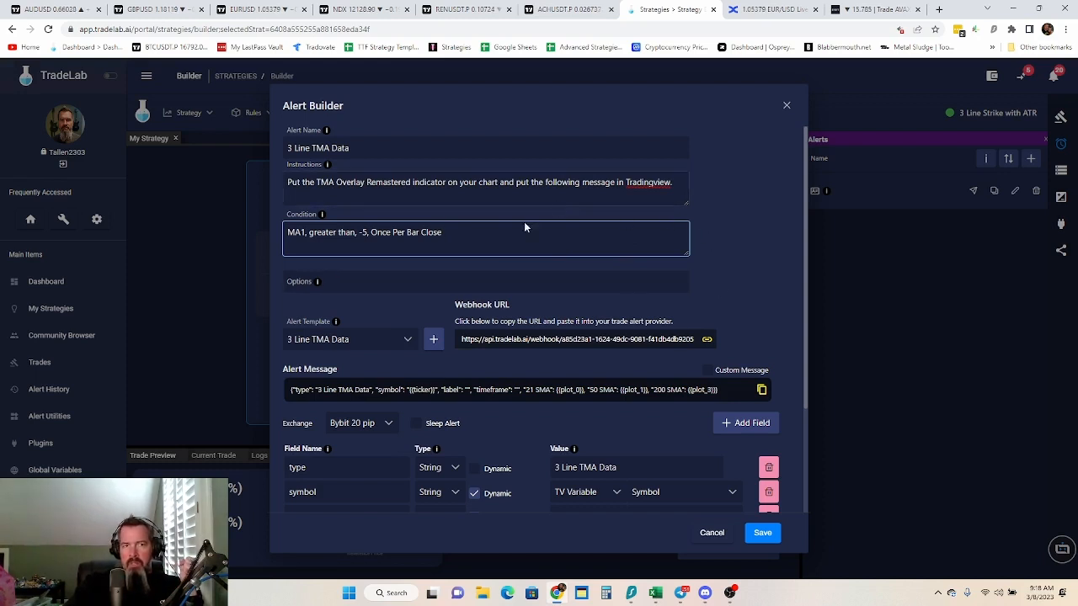
scroll(777, 271, down, 3)
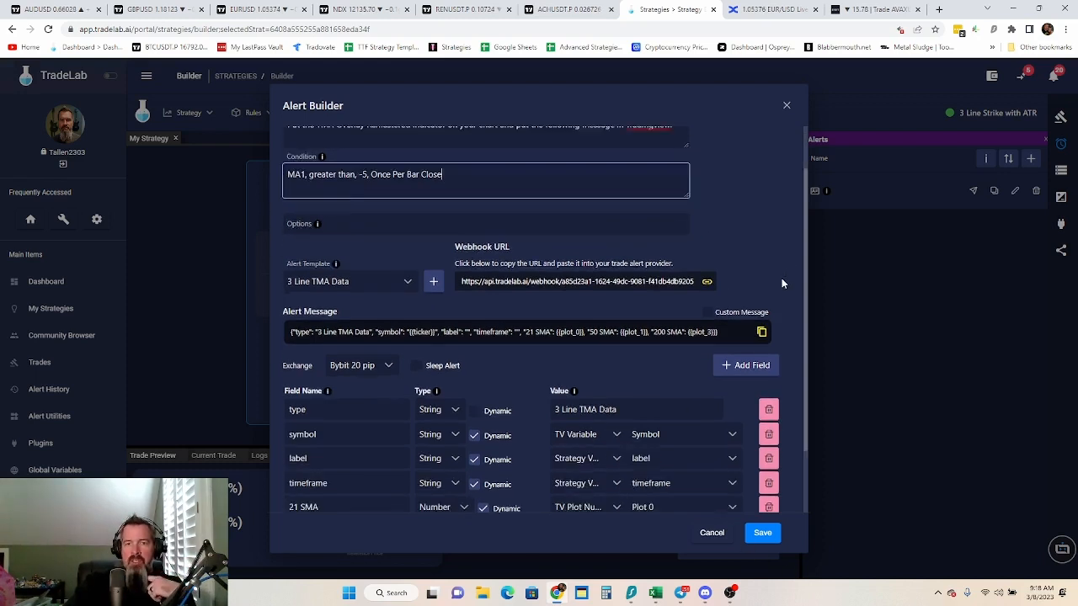
scroll(787, 444, up, 3)
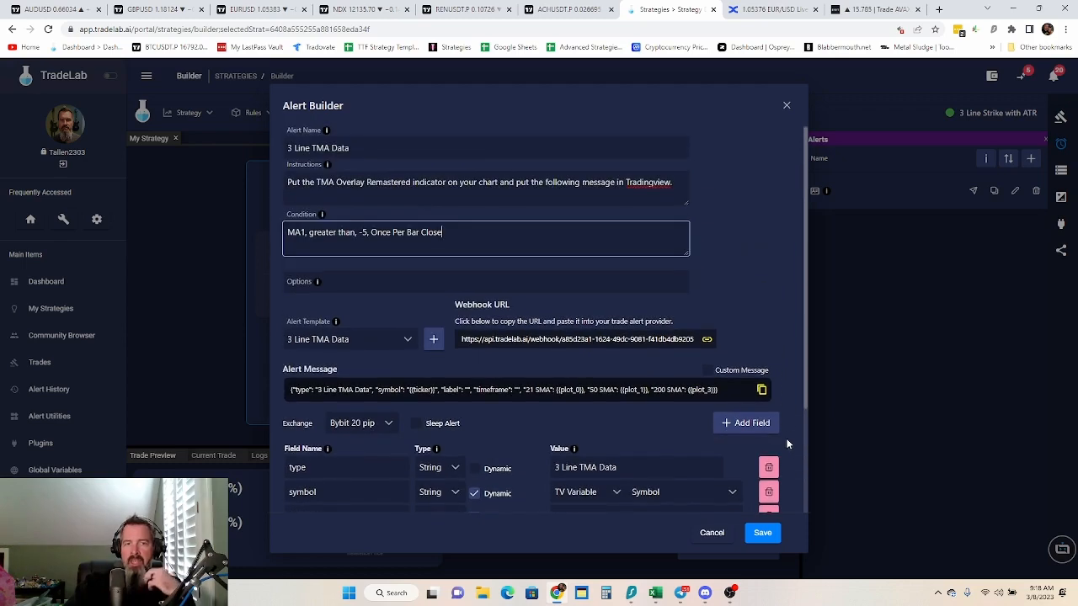
click(762, 533)
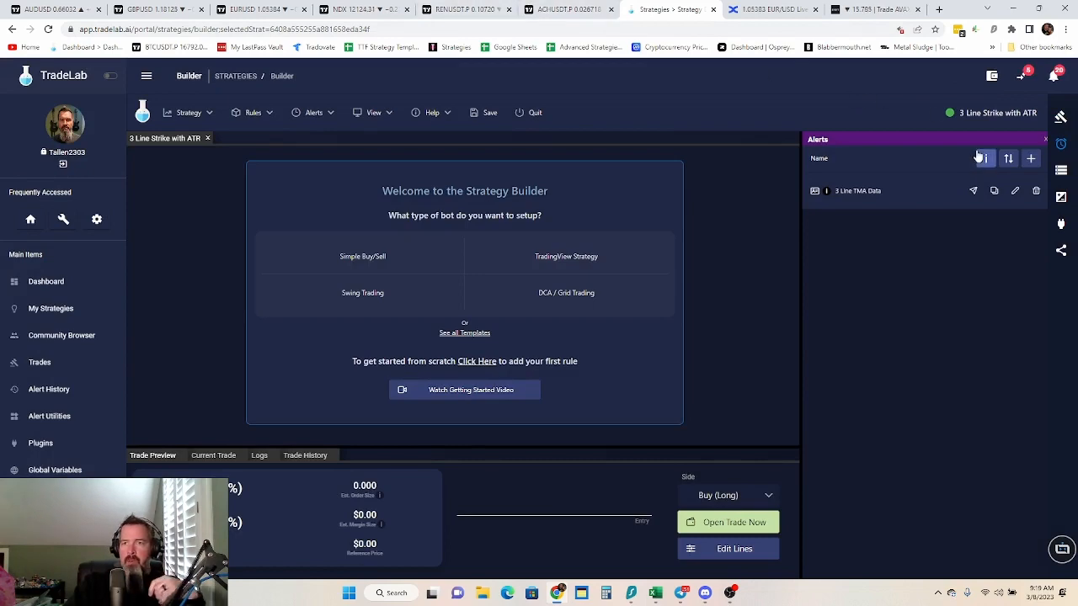
Add a second alert named 3 Line ATR Data and create an alert template for it
click(1031, 158)
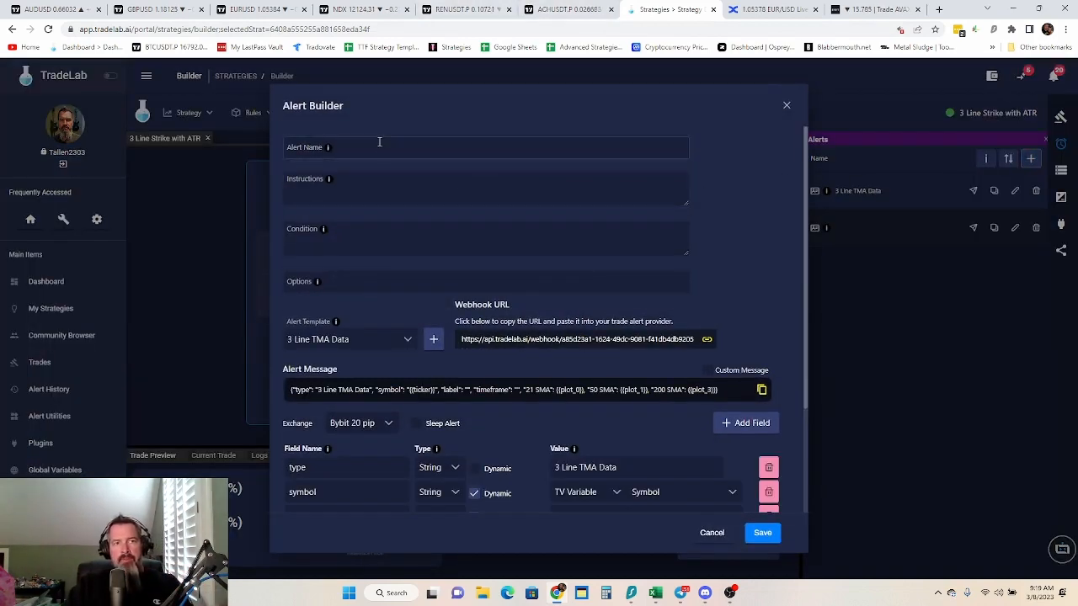
click(381, 150)
text(3)
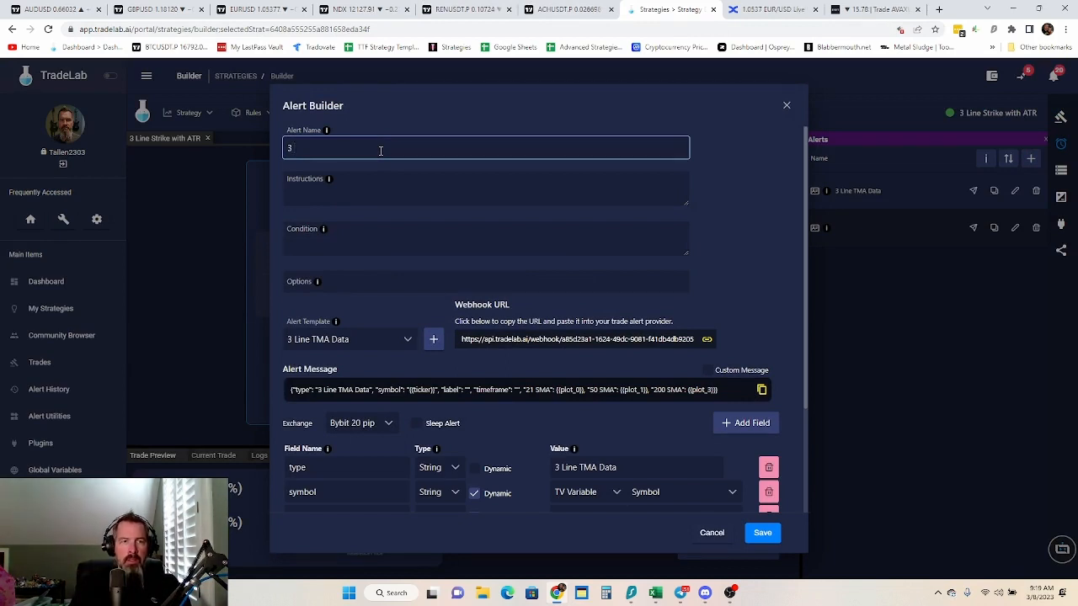
text( Line ATR Data)
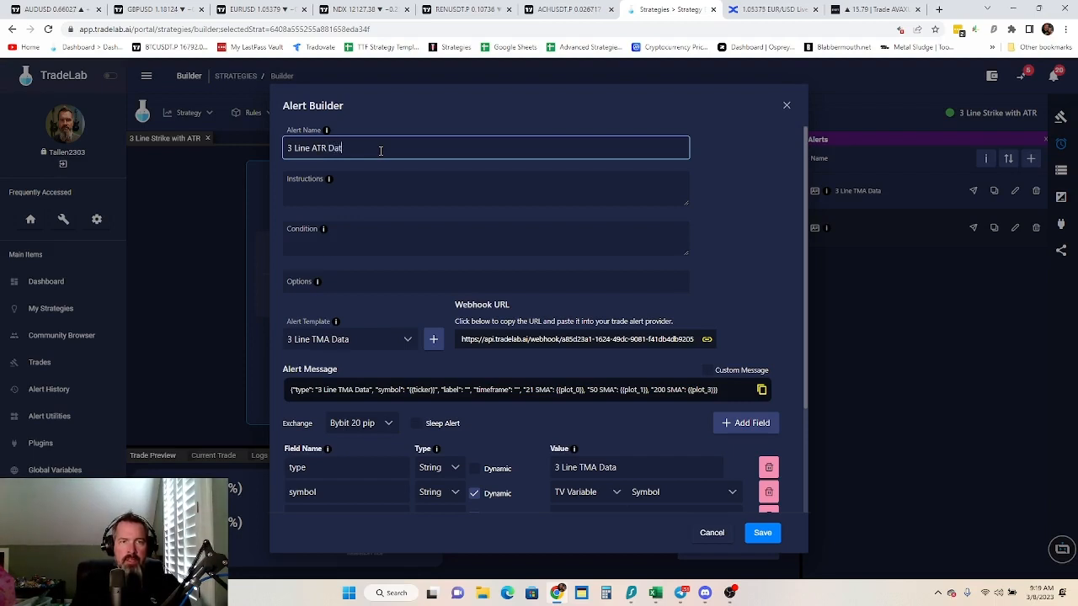
click(432, 339)
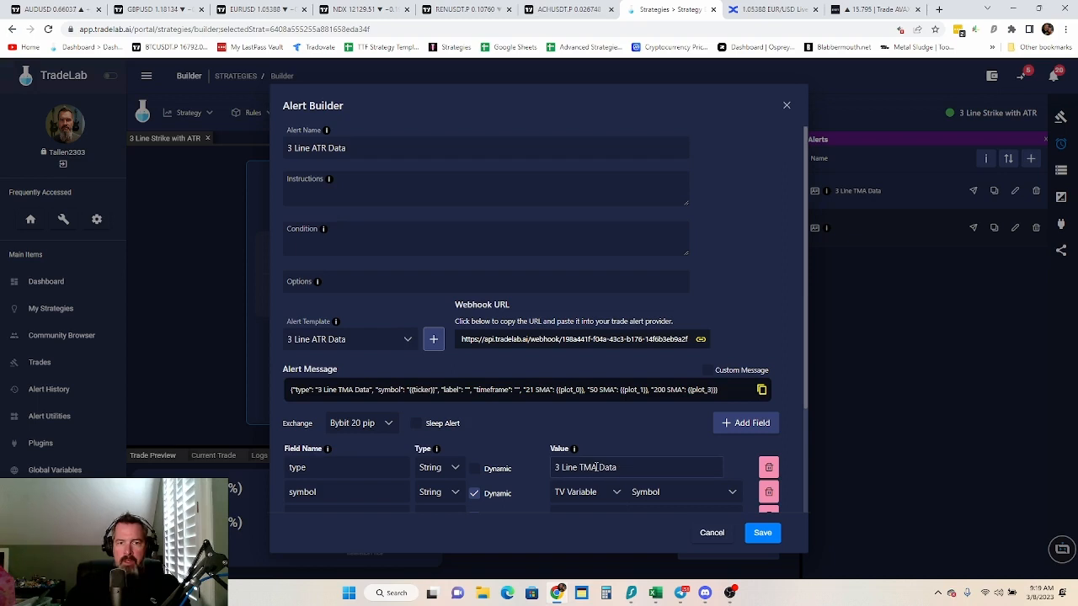
Change the value of the new alert's type field to 3 Line ATR Data
drag(596, 467, 589, 469)
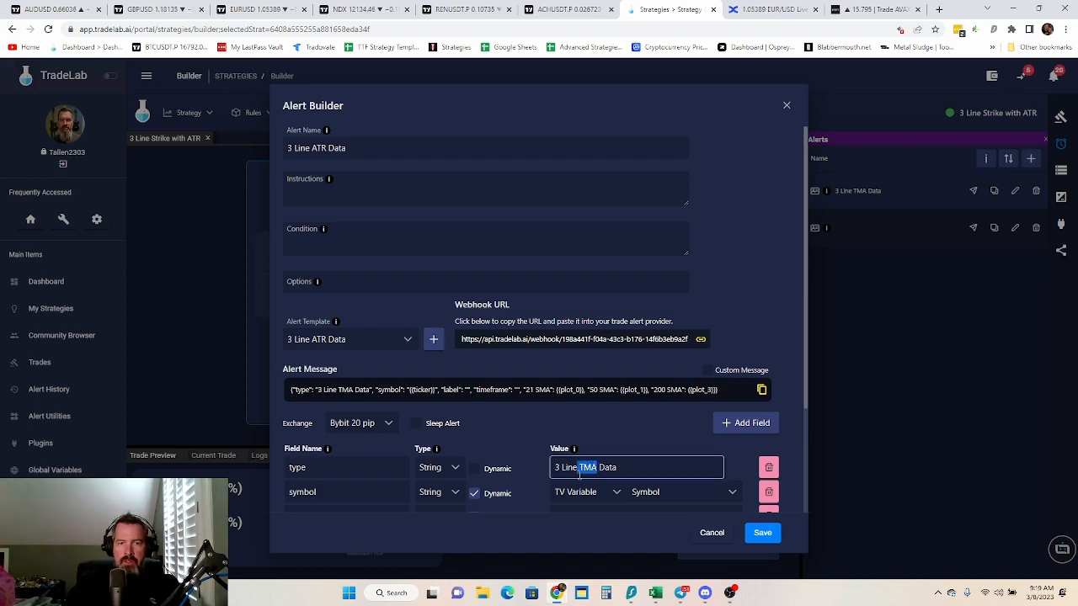
text(ATR)
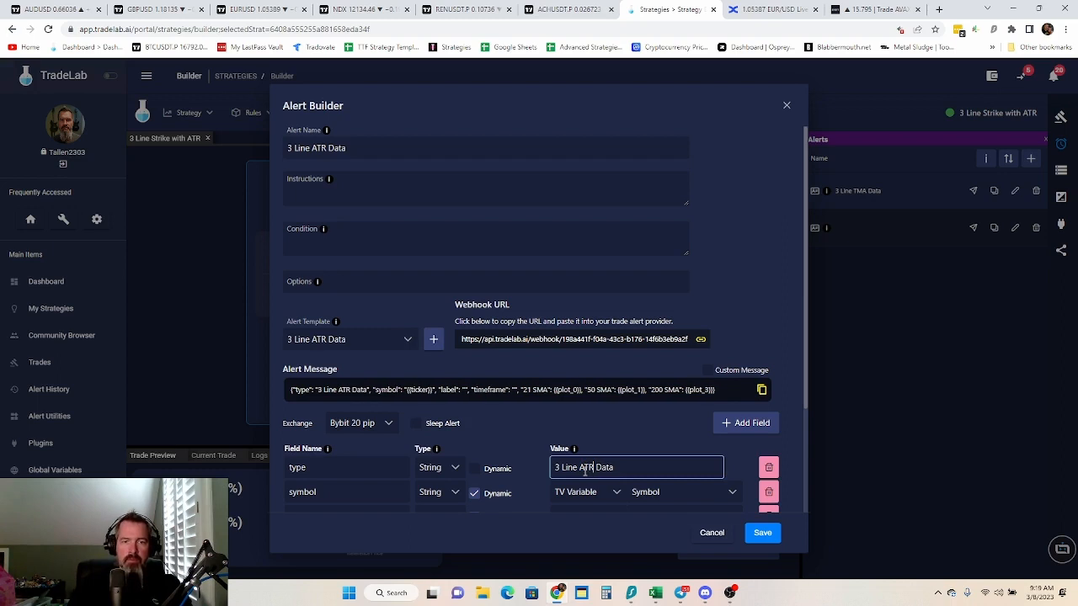
click(753, 304)
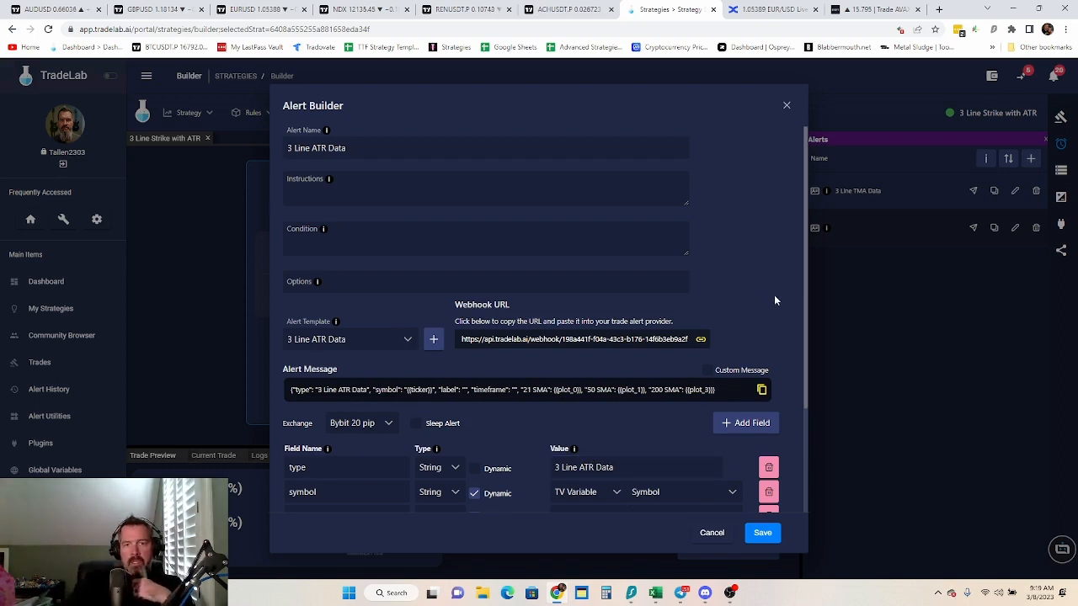
scroll(775, 301, down, 3)
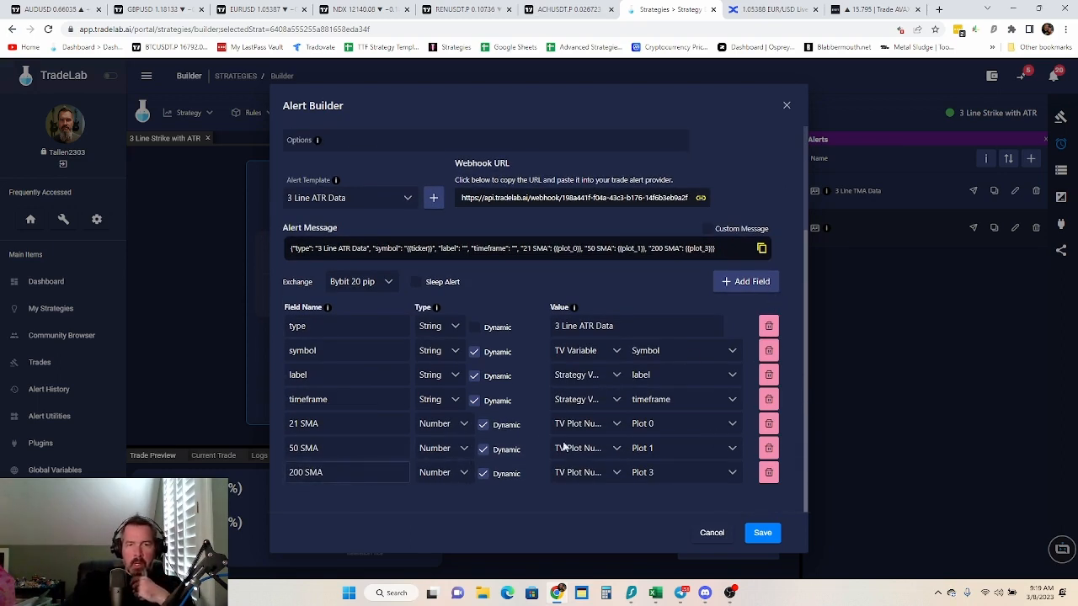
scroll(505, 270, up, 3)
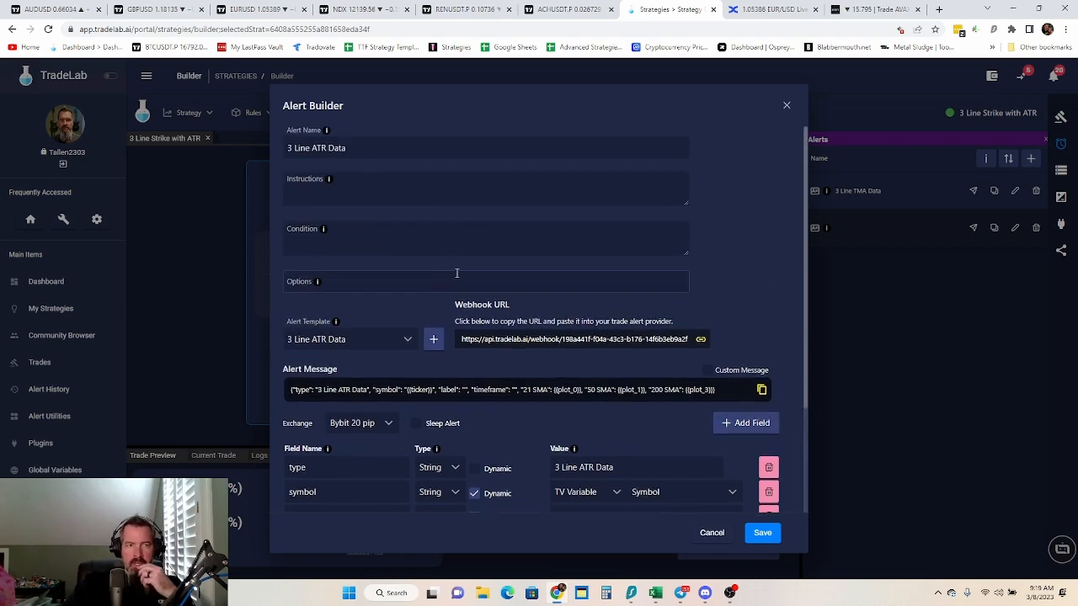
Add a new empty field to the 3 Line ATR Data alert template
scroll(459, 274, down, 2)
scroll(462, 275, up, 2)
scroll(461, 274, down, 3)
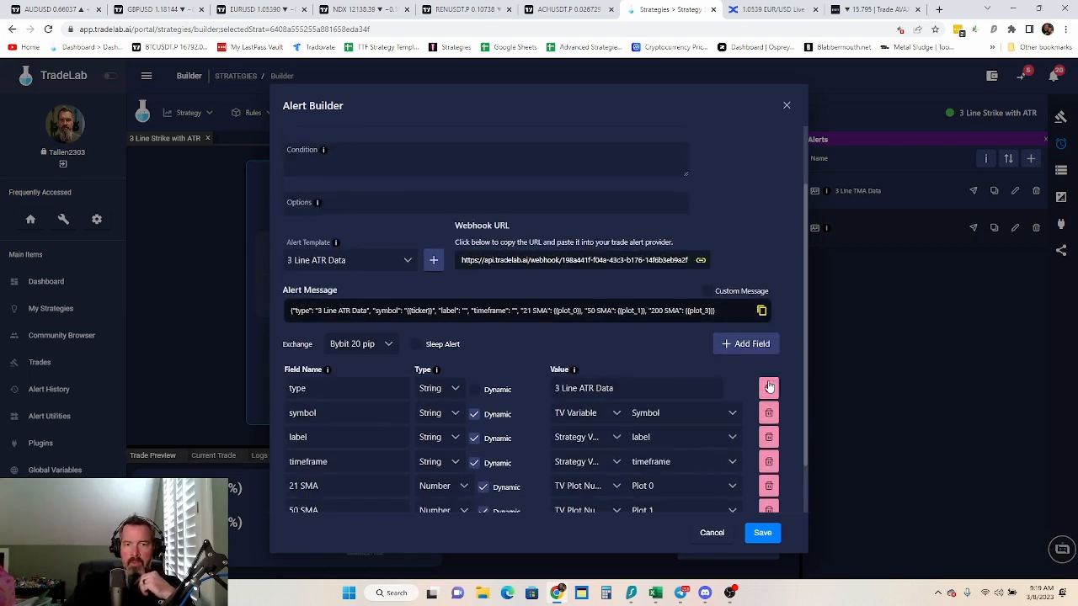
click(754, 283)
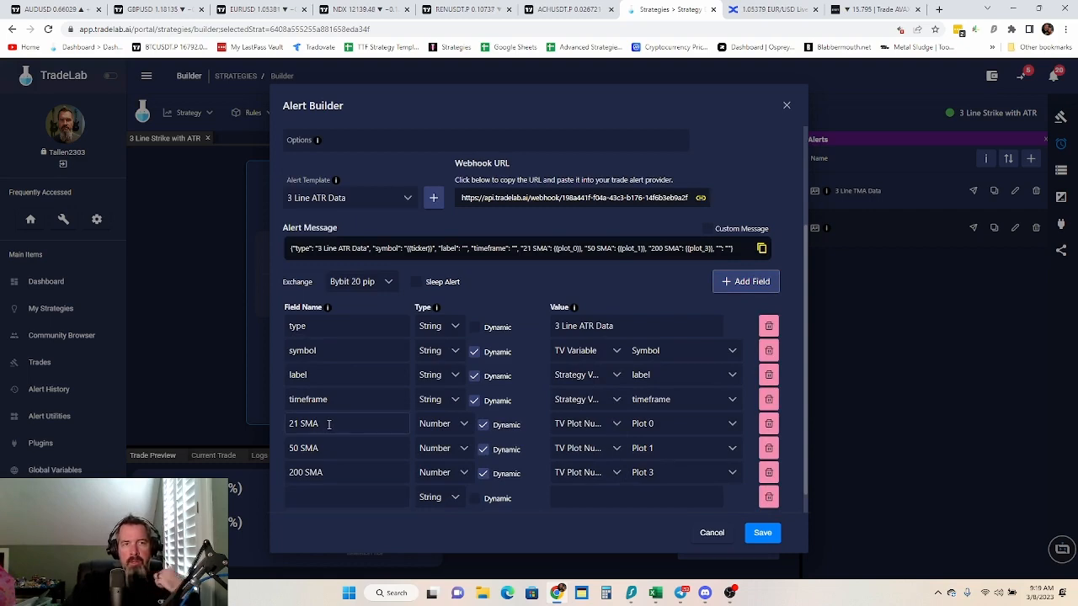
Switch to the ACHUSDT chart in TradingView, discard the open alert form, and return to TradeLab's alert builder
click(562, 12)
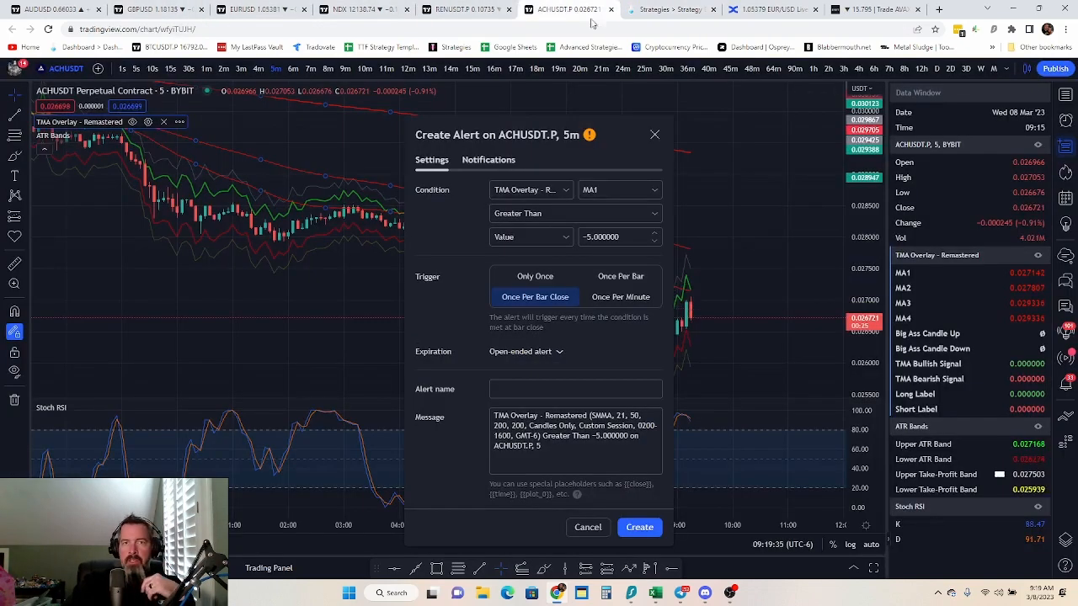
click(588, 528)
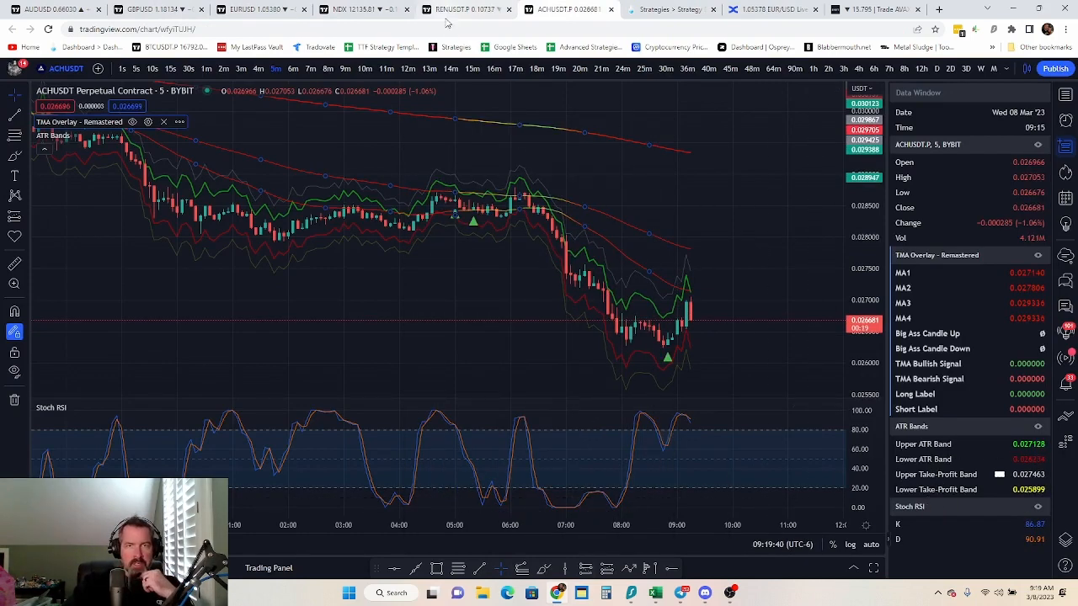
click(671, 10)
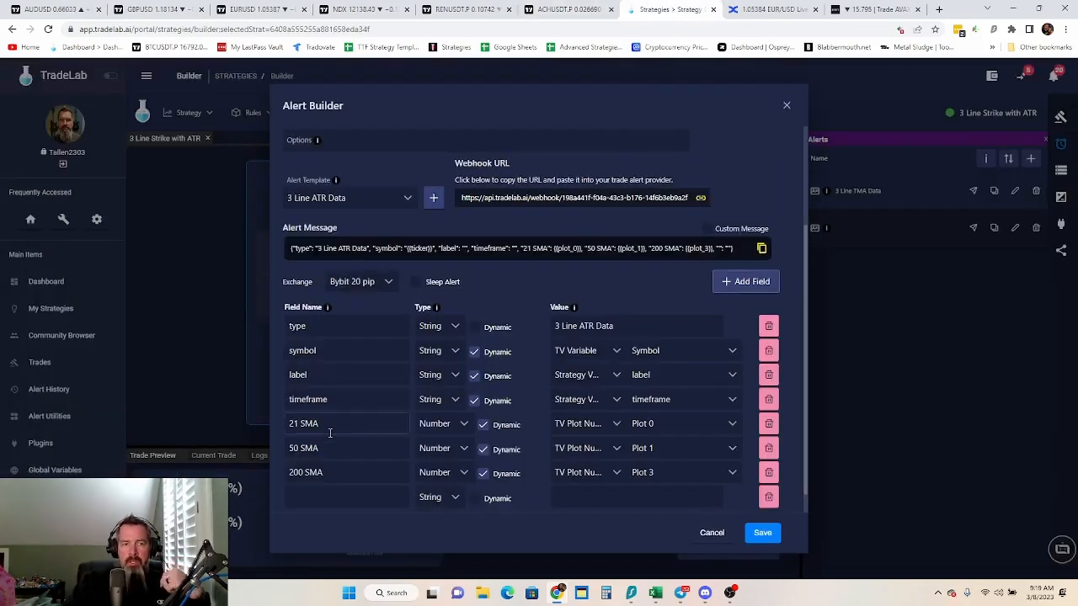
Rename the 21 SMA, 50 SMA and 200 SMA fields as ATR Green, ATR Red and Upper TP
drag(330, 425, 262, 437)
text(ATR)
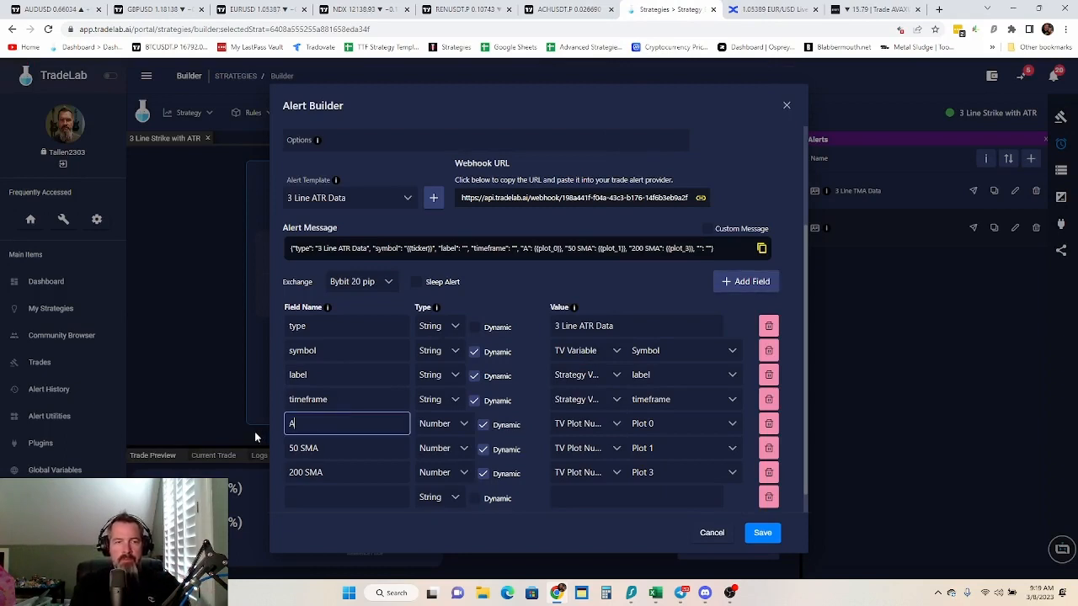
text( Green)
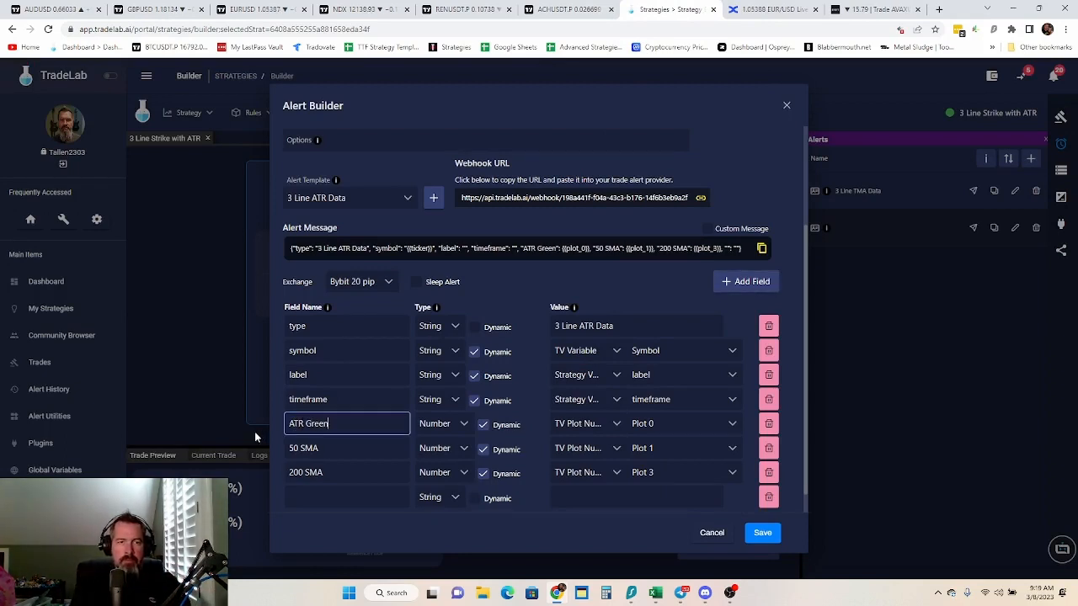
drag(330, 449, 270, 455)
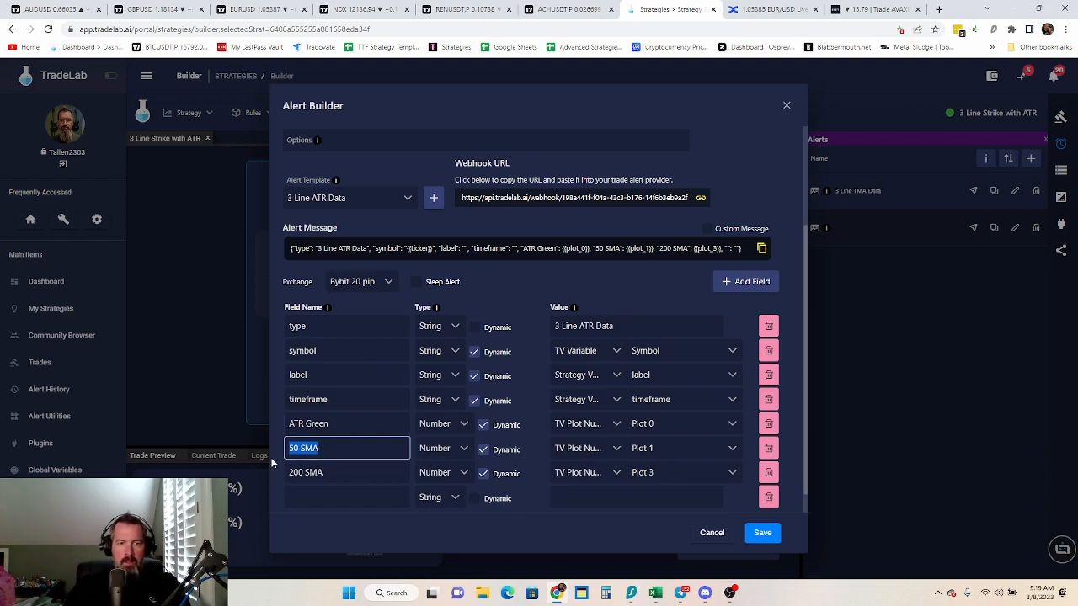
text(ATR Red)
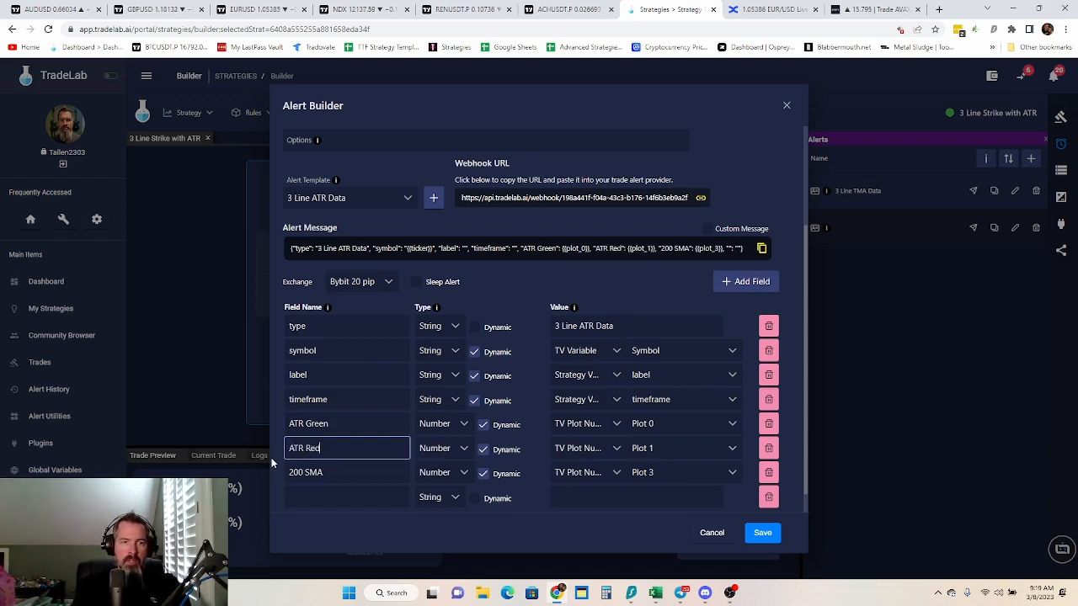
drag(327, 473, 277, 480)
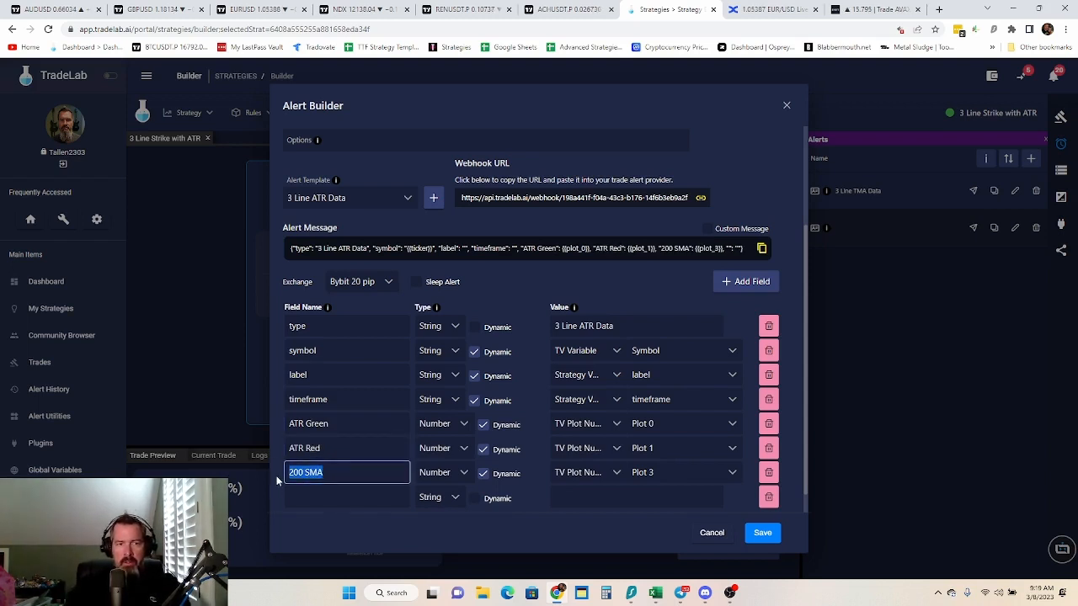
text(Upper TP)
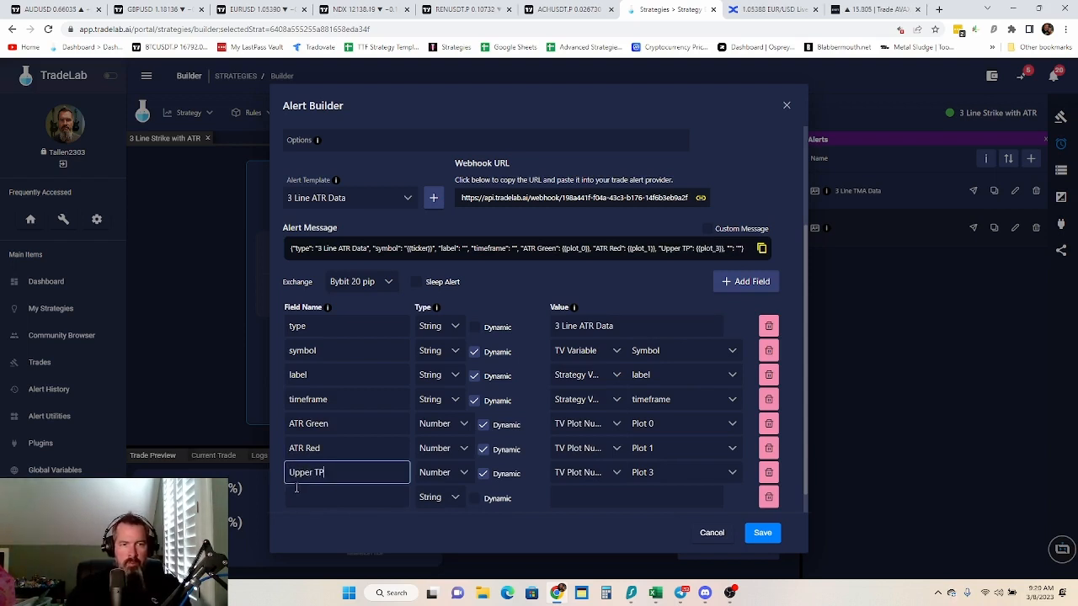
Name the empty field at the end of the template Lower TP
click(302, 496)
text(Lao)
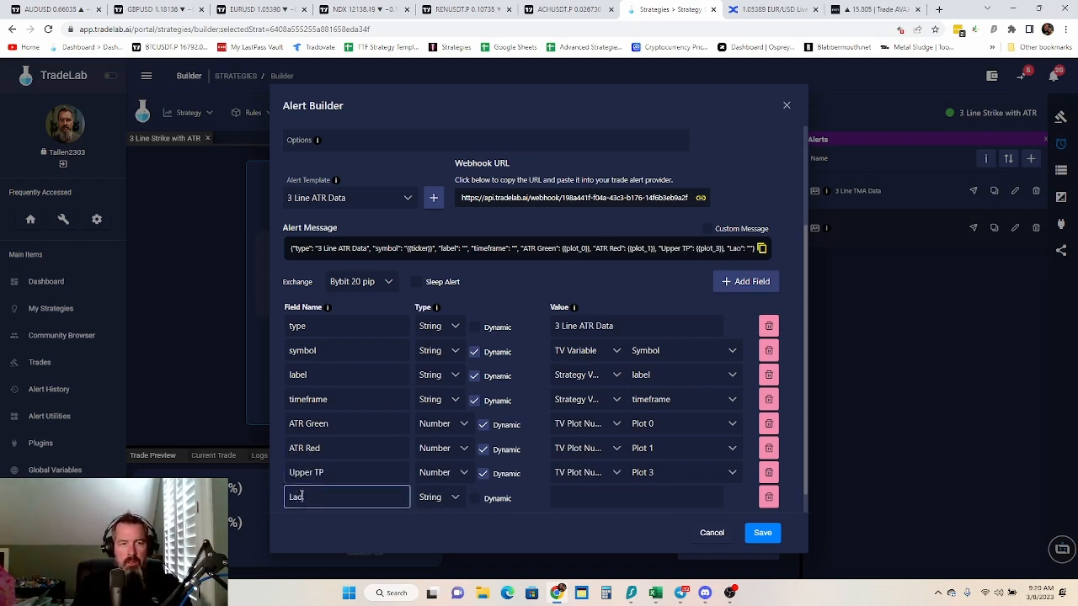
key(BackSpace)
key(BackSpace)
text(ower)
key(BackSpace)
key(BackSpace)
key(BackSpace)
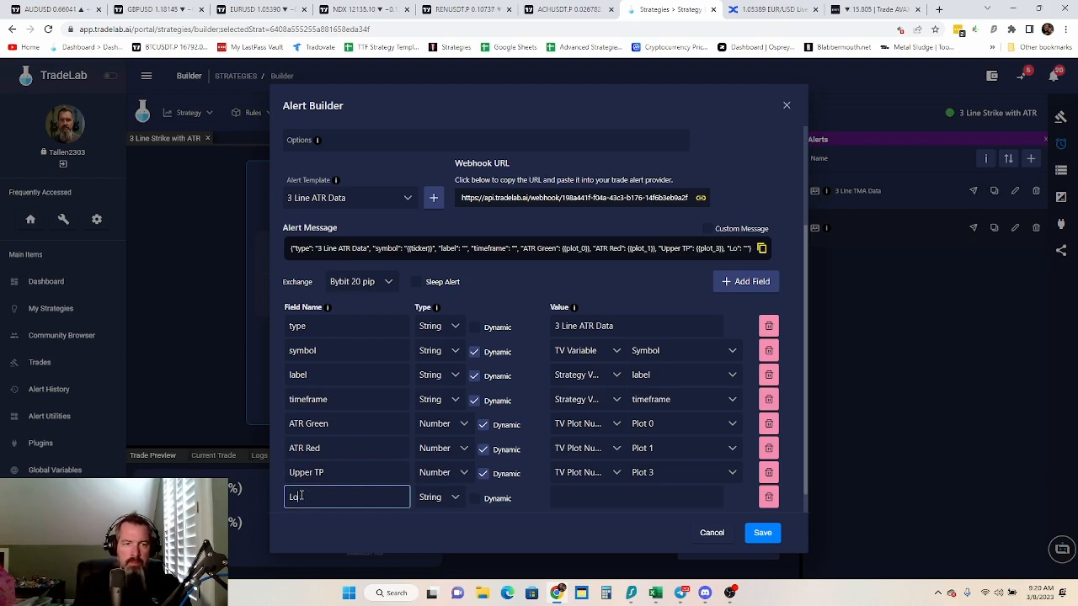
text(wer TP)
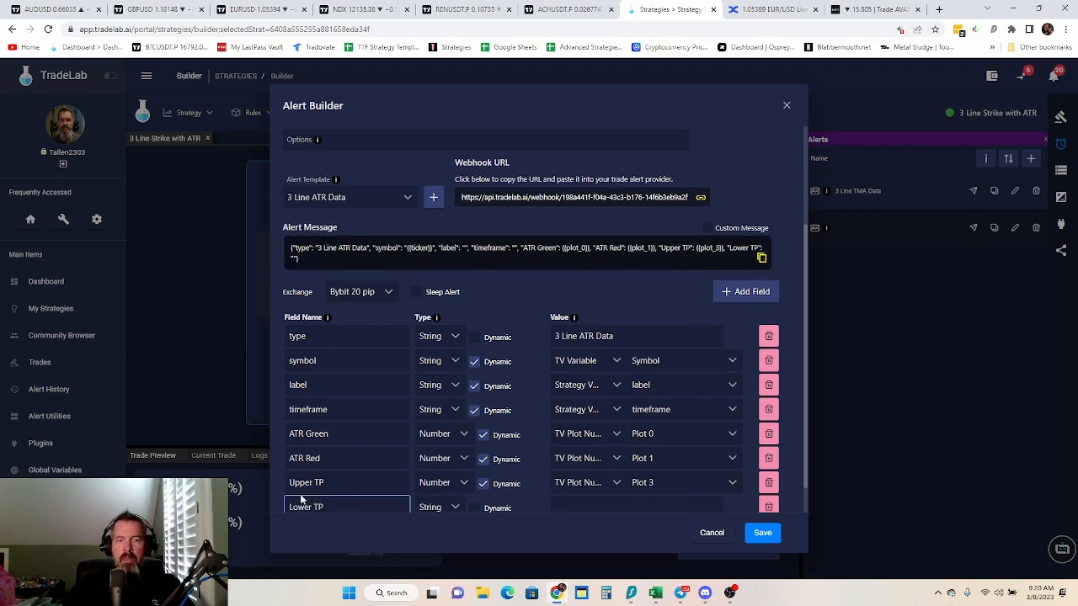
Make the Lower TP field a dynamic Number whose value source is TV Plot Number
click(475, 508)
scroll(459, 421, down, 1)
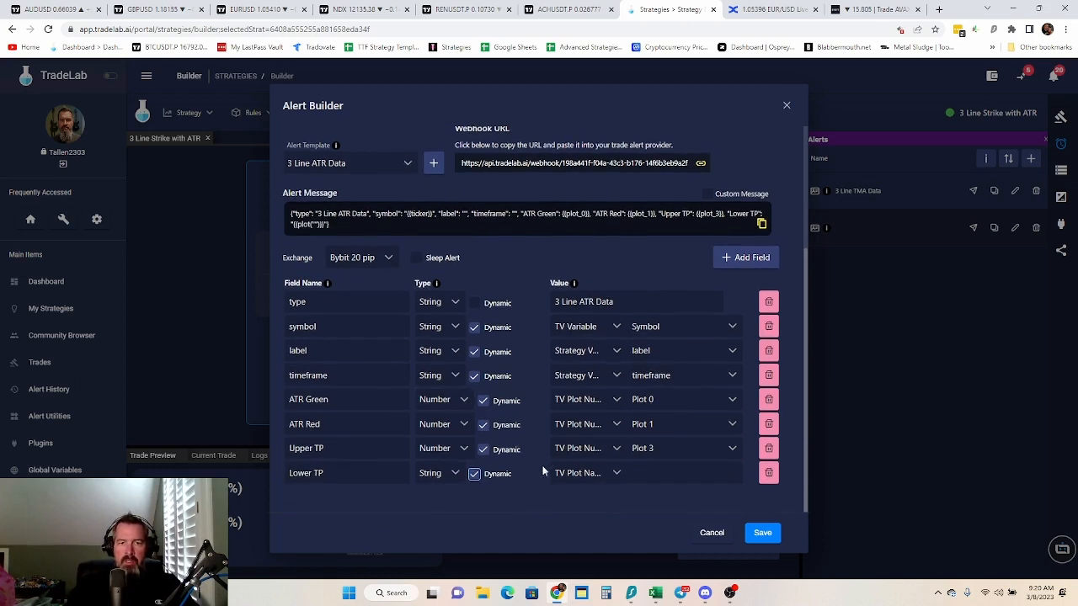
click(455, 473)
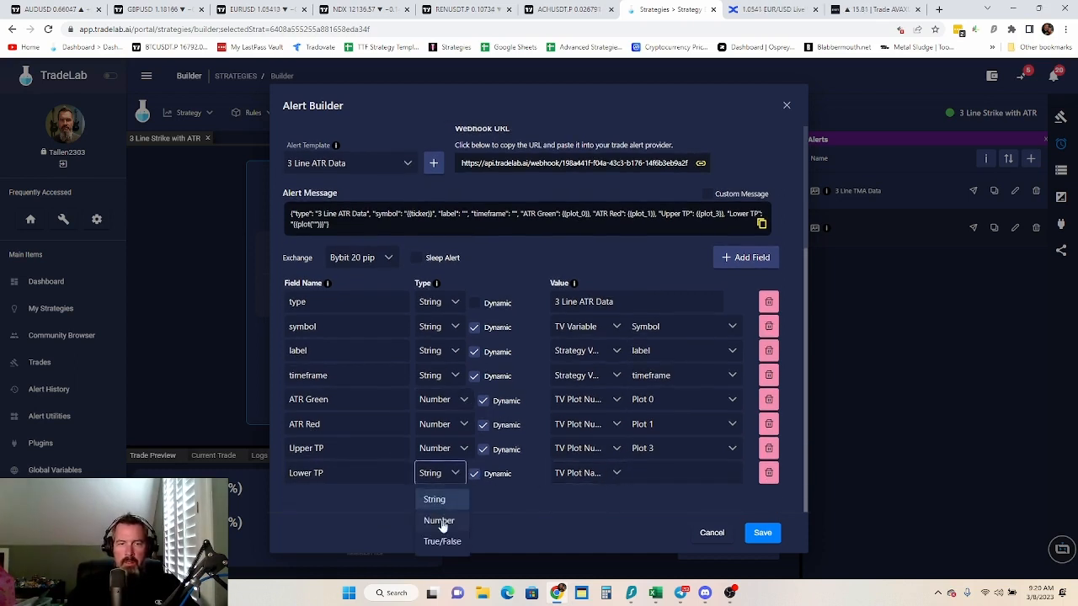
click(440, 517)
click(613, 477)
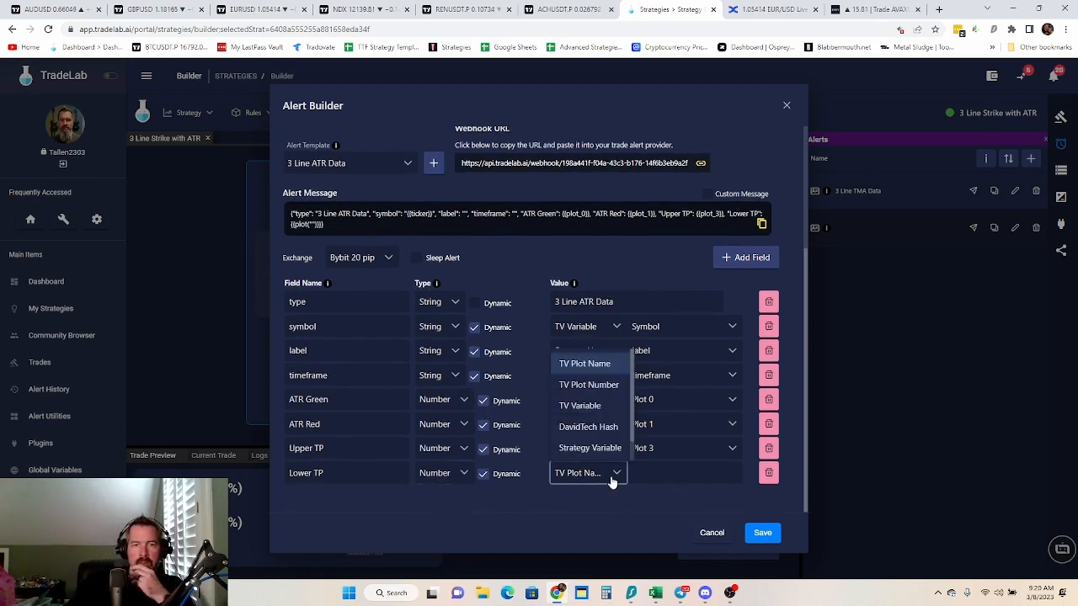
click(613, 385)
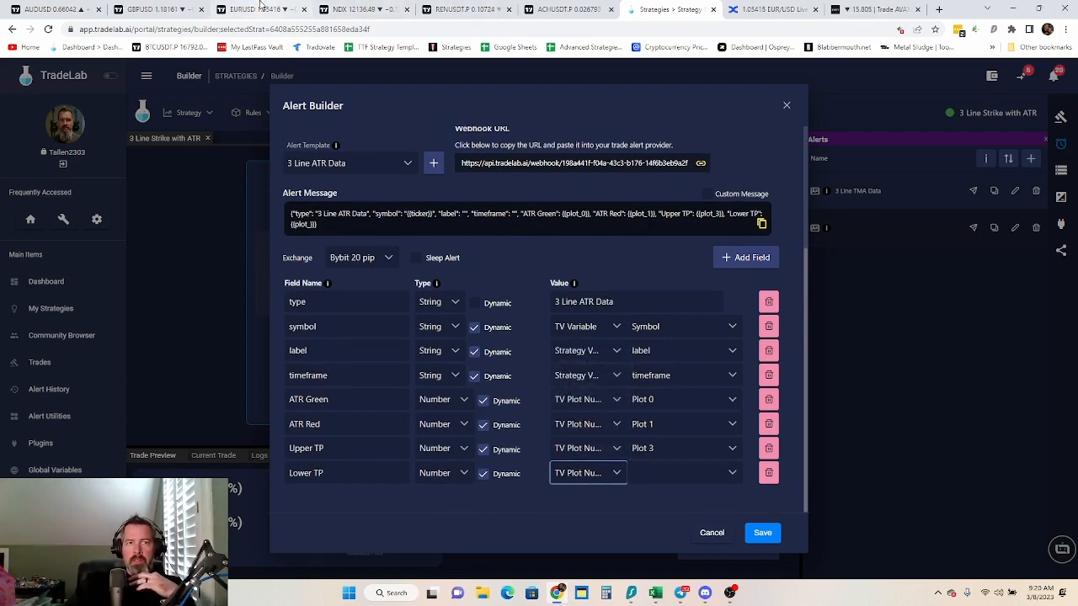
Check the ATR Bands outputs in TradingView, assign Plot 2 to Upper TP and Plot 3 to Lower TP in TradeLab, and save the alert
click(564, 9)
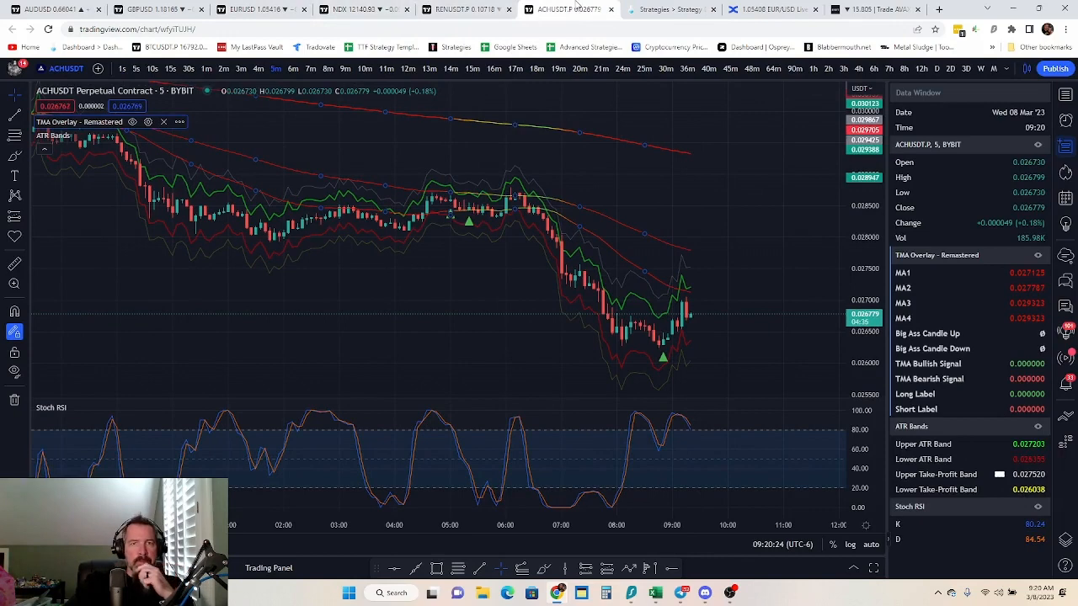
click(647, 10)
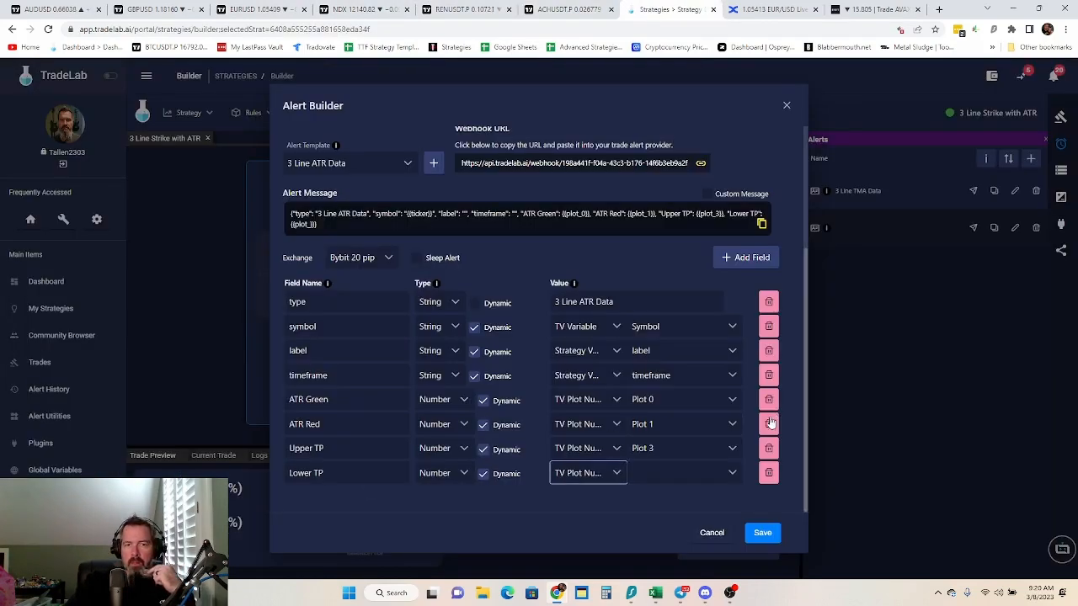
click(666, 454)
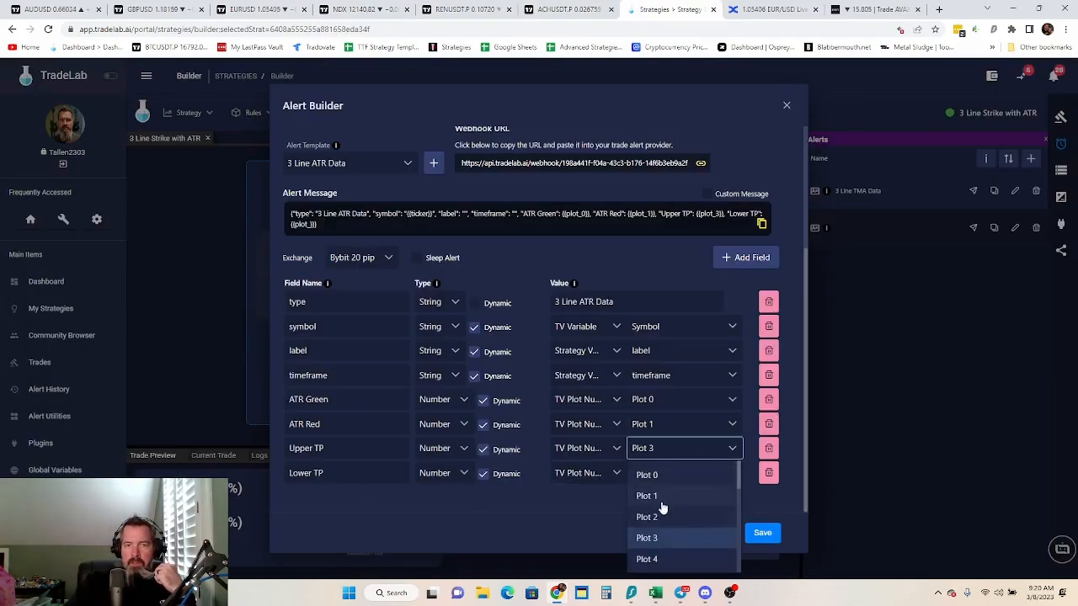
click(645, 510)
click(666, 473)
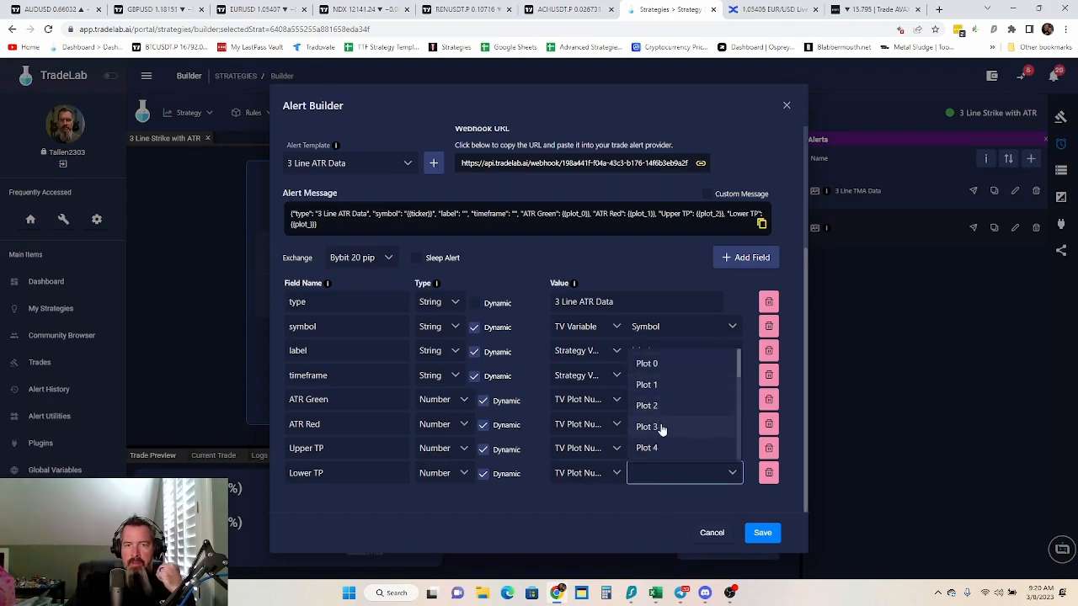
click(662, 428)
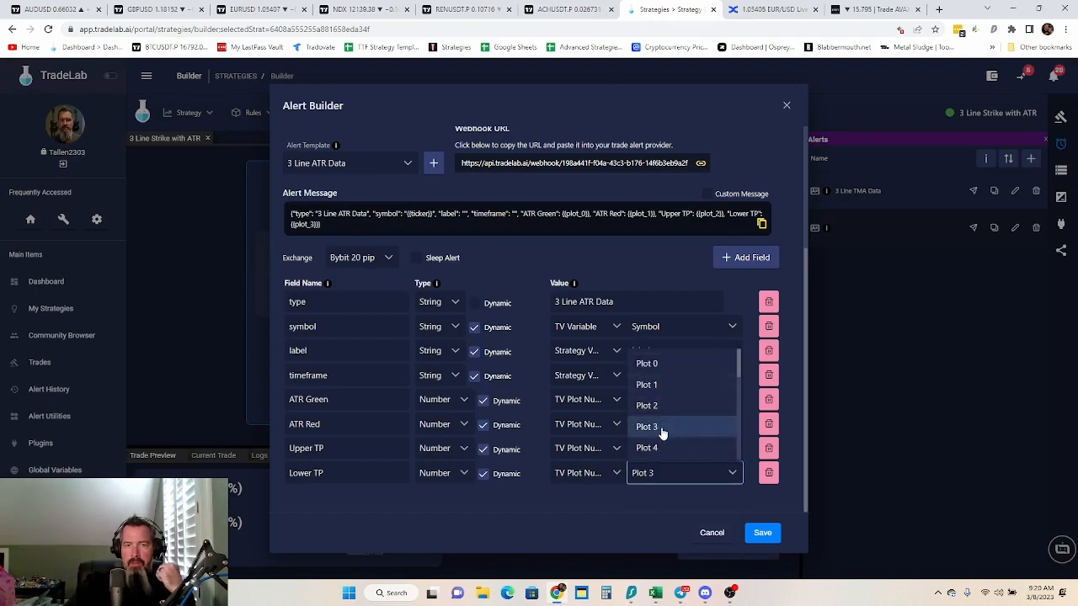
click(762, 534)
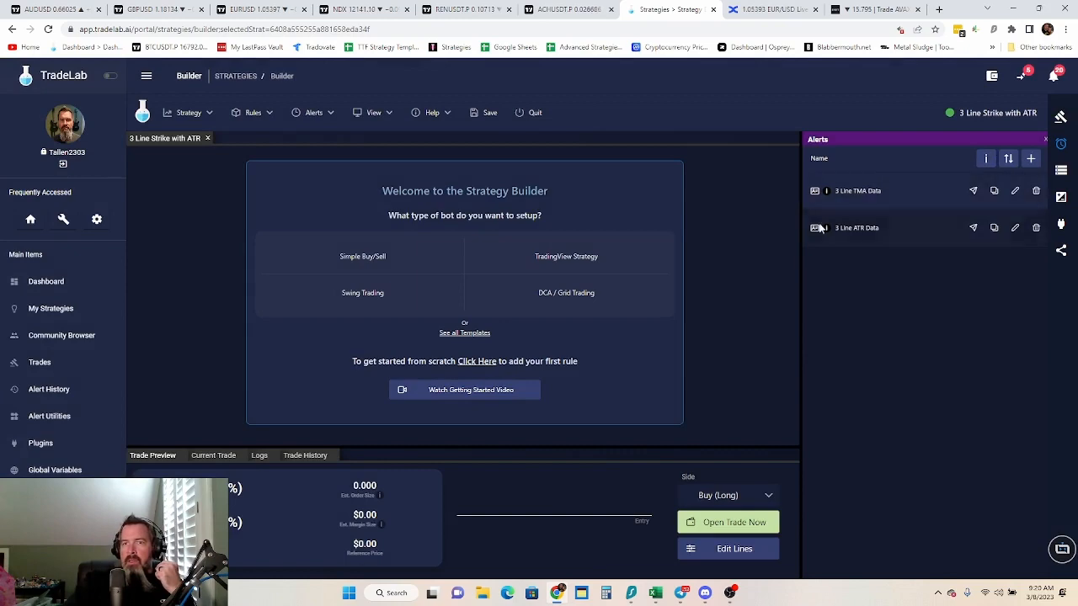
Add a third alert named 3 Line Stochastic Data and create an alert template for it
click(1030, 159)
click(337, 151)
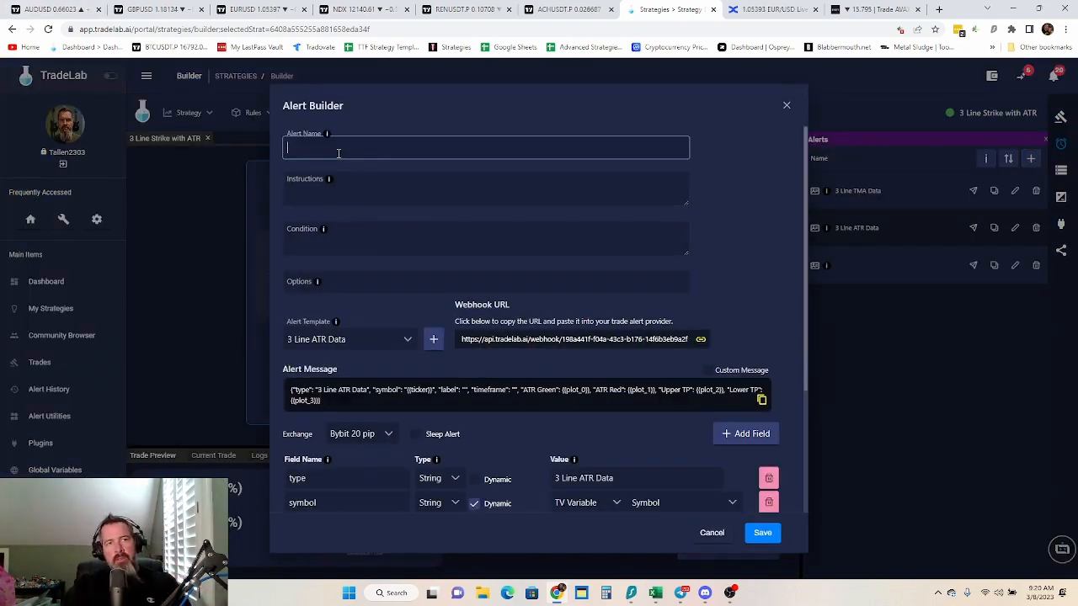
text(3 )
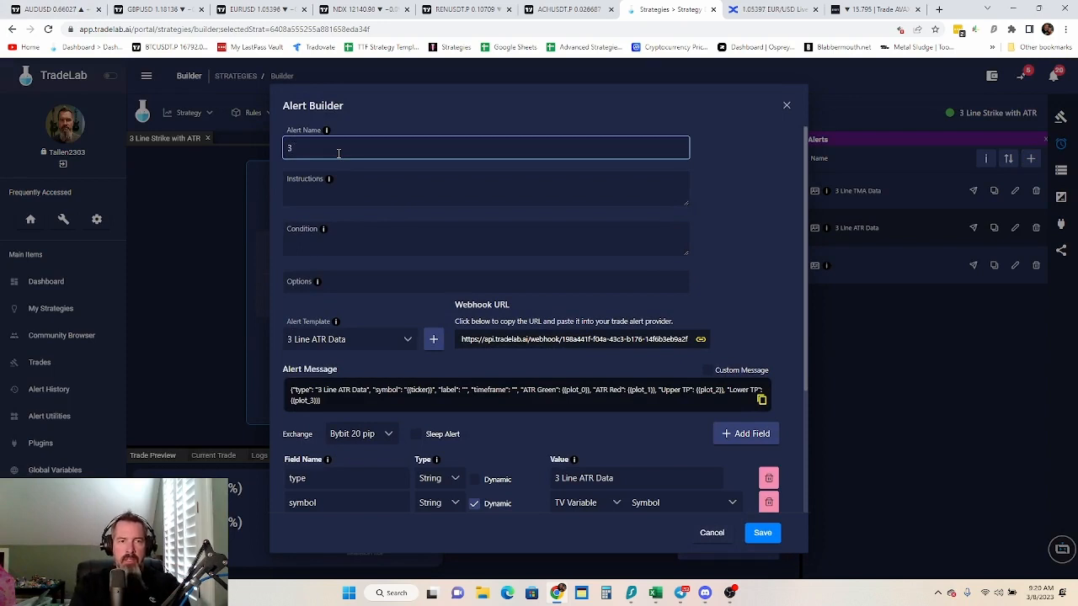
text(Line Stocha)
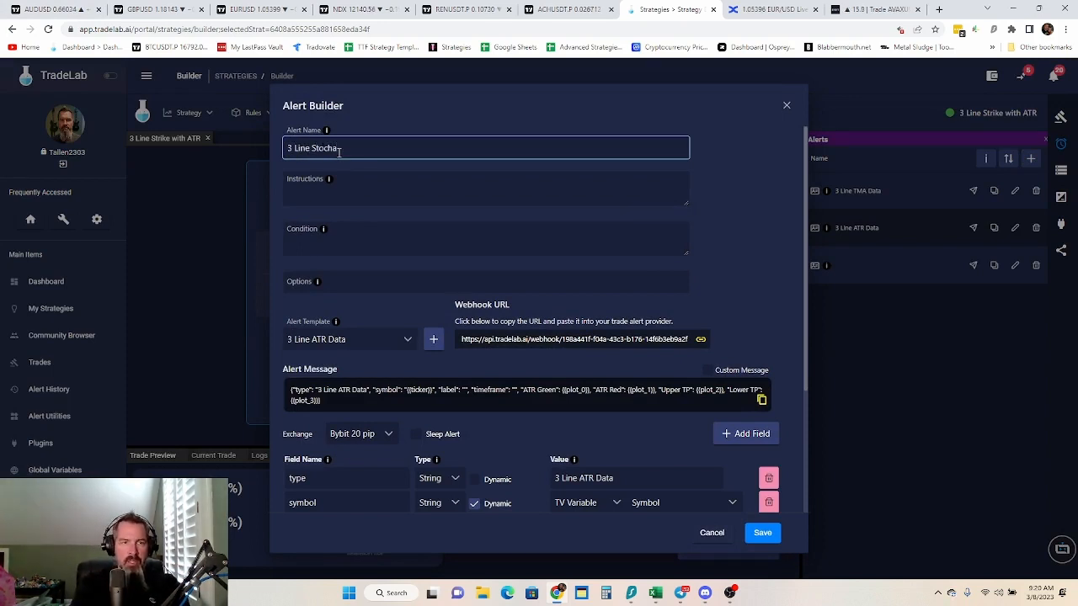
text(stic Data)
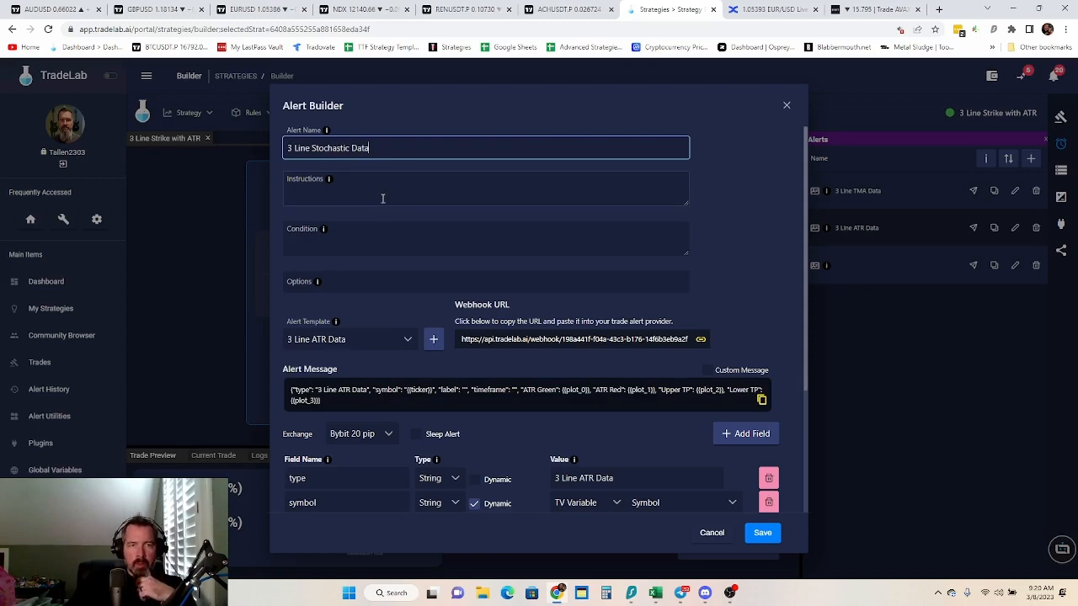
scroll(457, 409, down, 2)
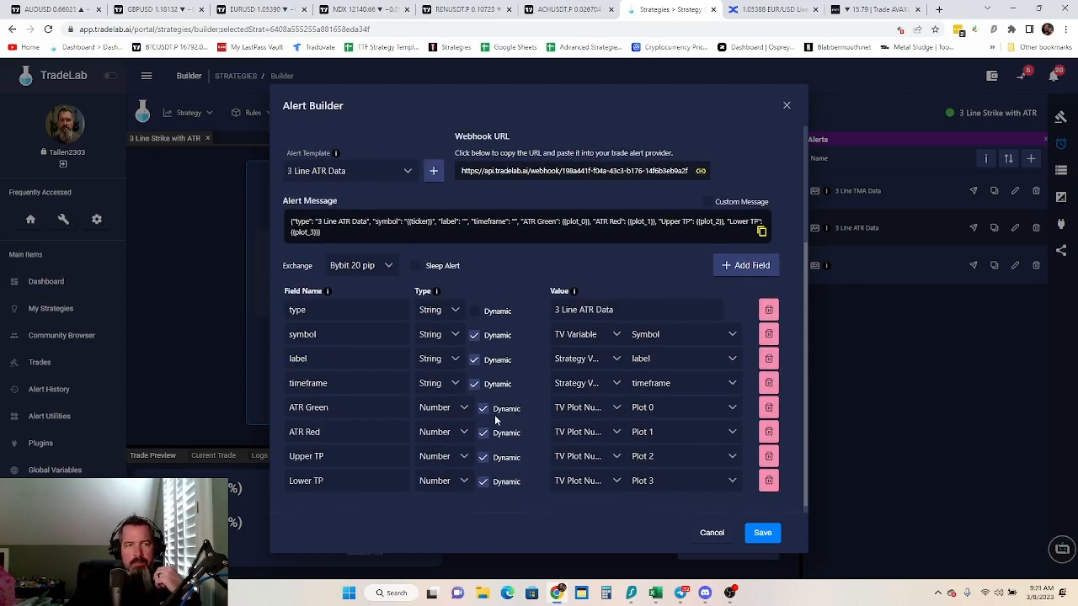
scroll(492, 417, up, 2)
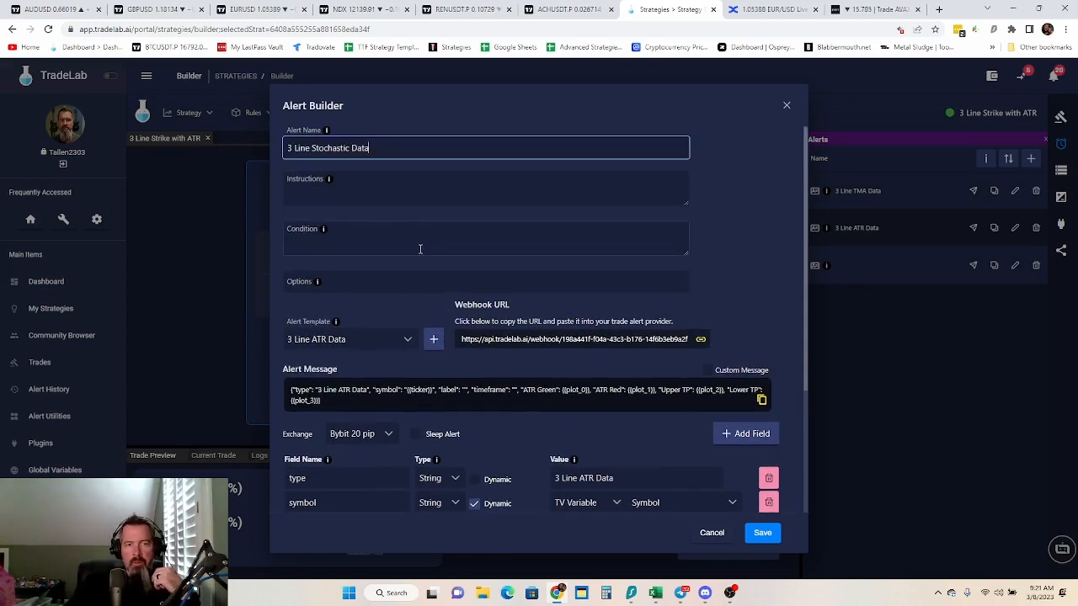
click(434, 340)
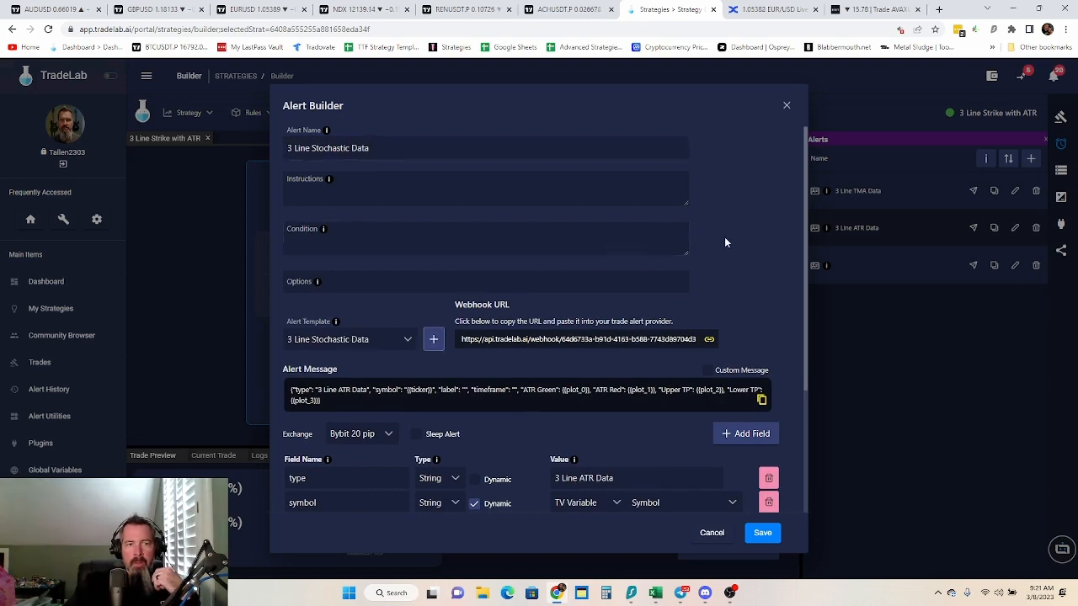
Change the value of the stochastic alert's type field to 3 Line Sto Data
scroll(724, 241, down, 1)
double_click(592, 366)
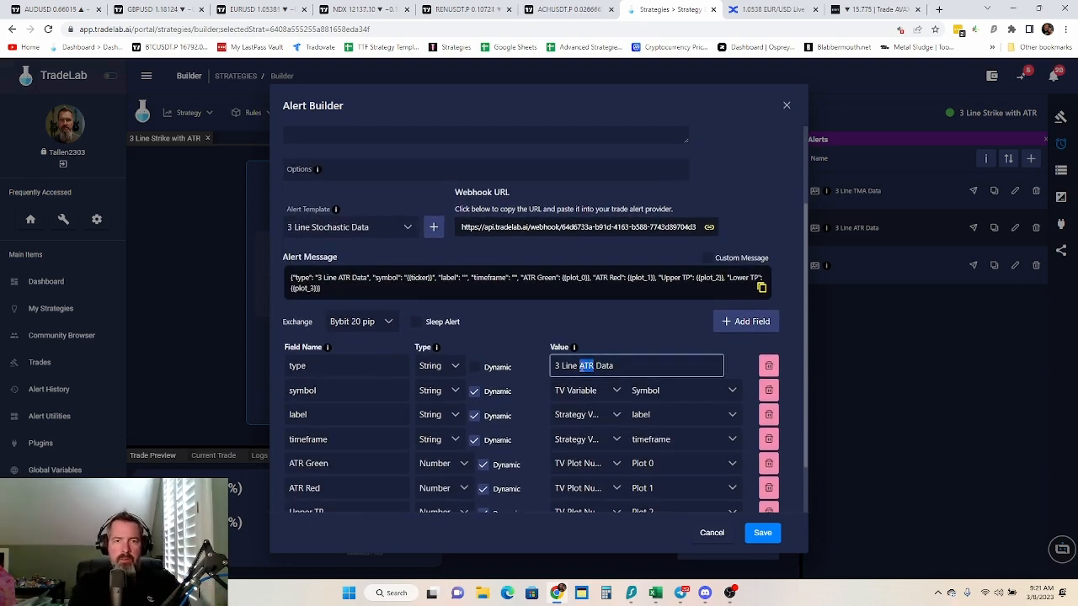
text(Sto)
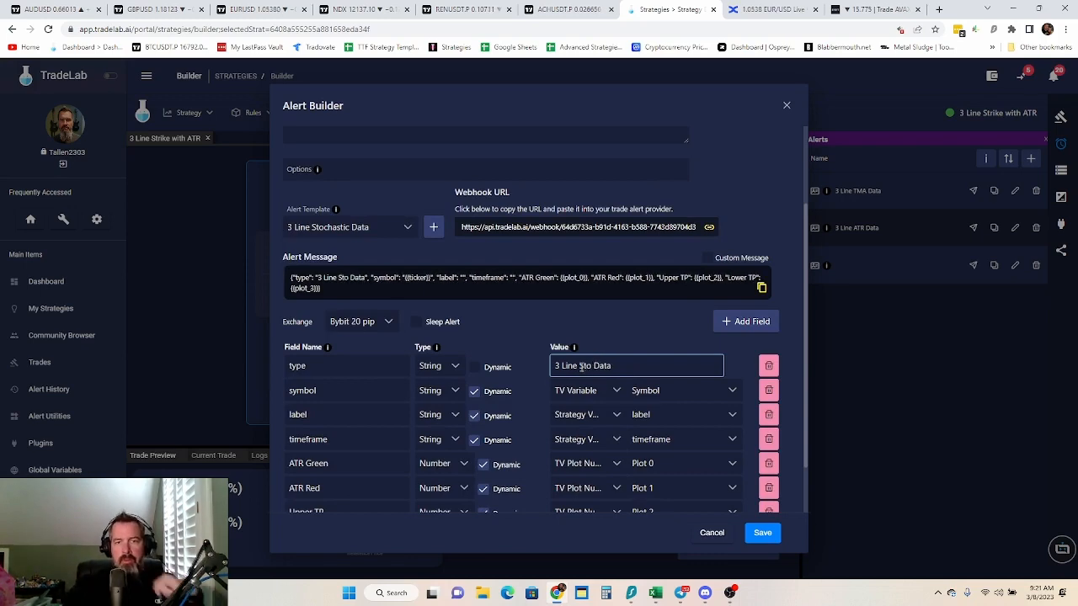
click(674, 307)
scroll(670, 337, down, 1)
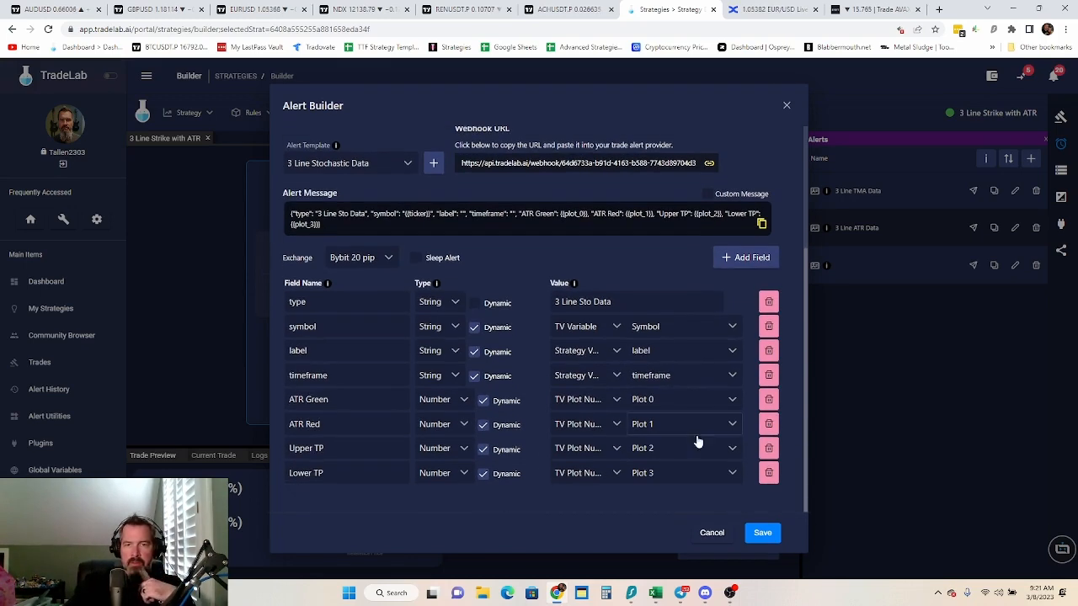
Remove the Lower TP and Upper TP fields from the 3 Line Stochastic Data template
click(769, 472)
click(768, 473)
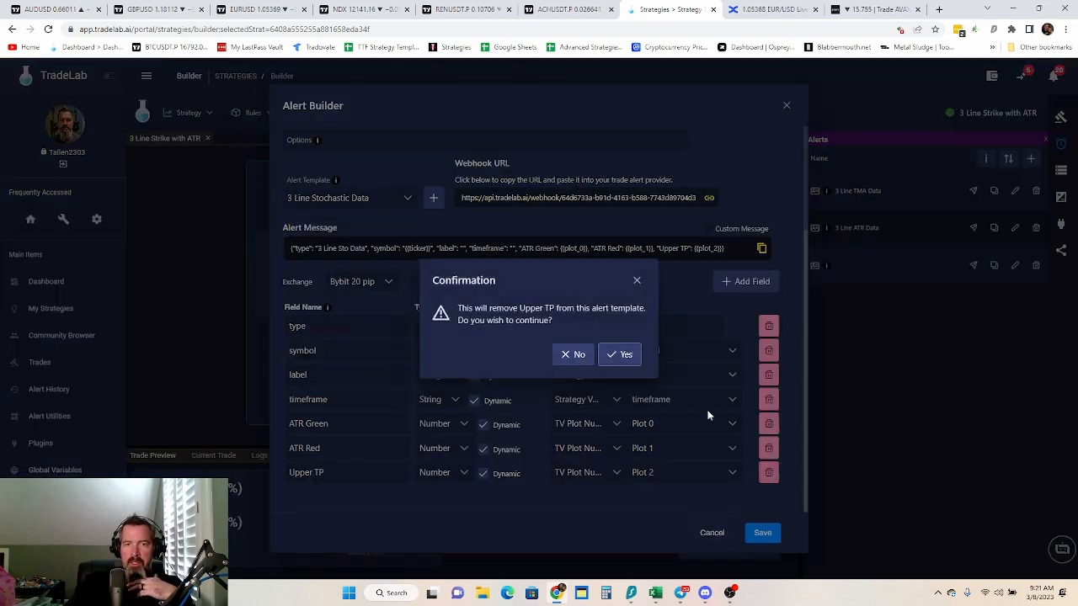
click(620, 354)
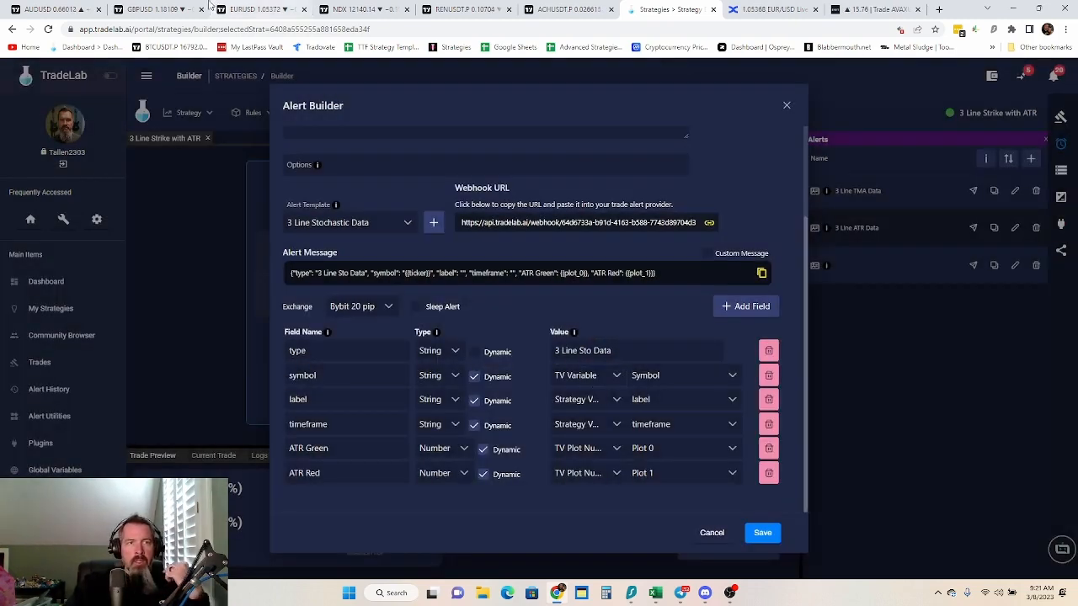
Switch to the ACHUSDT chart in TradingView to check the Stoch RSI outputs
click(569, 11)
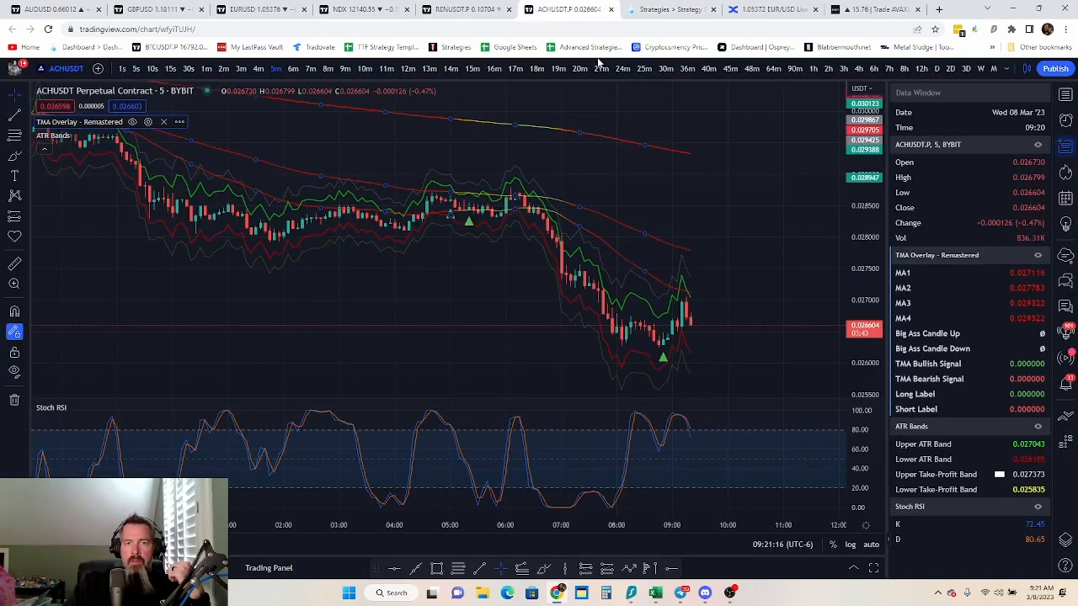
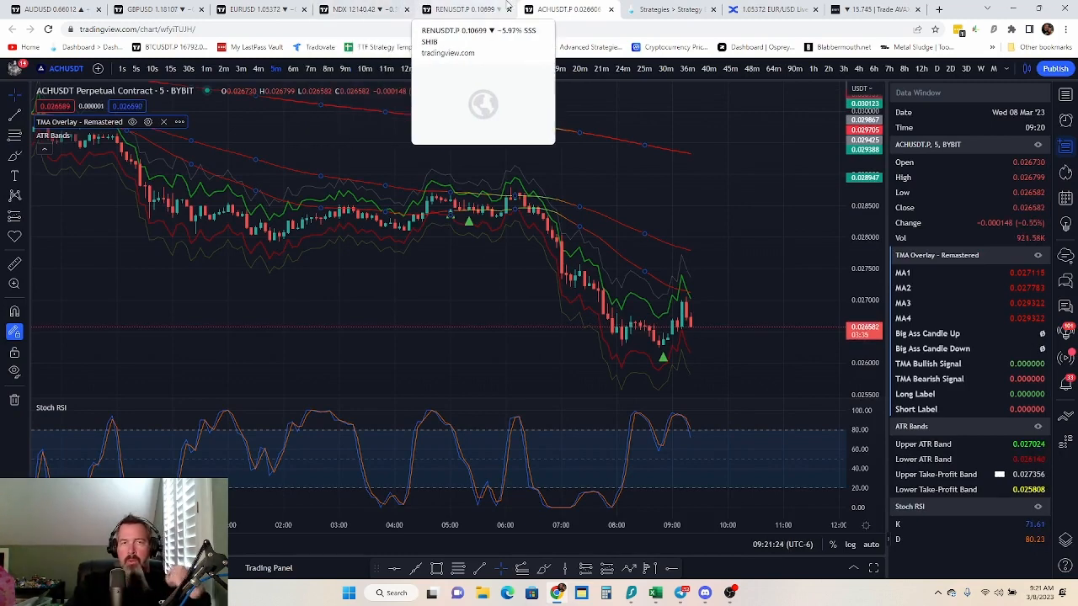
Back in TradeLab, rename the ATR Green field to Sto Blue Line and the ATR Red field to Sto Orange Line
click(667, 9)
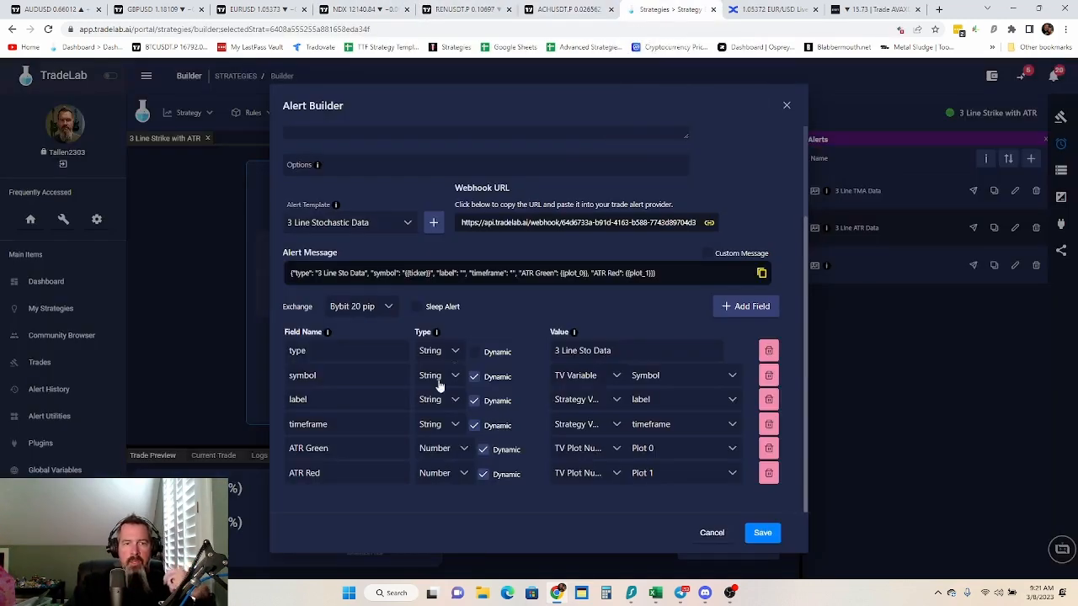
drag(337, 448, 226, 461)
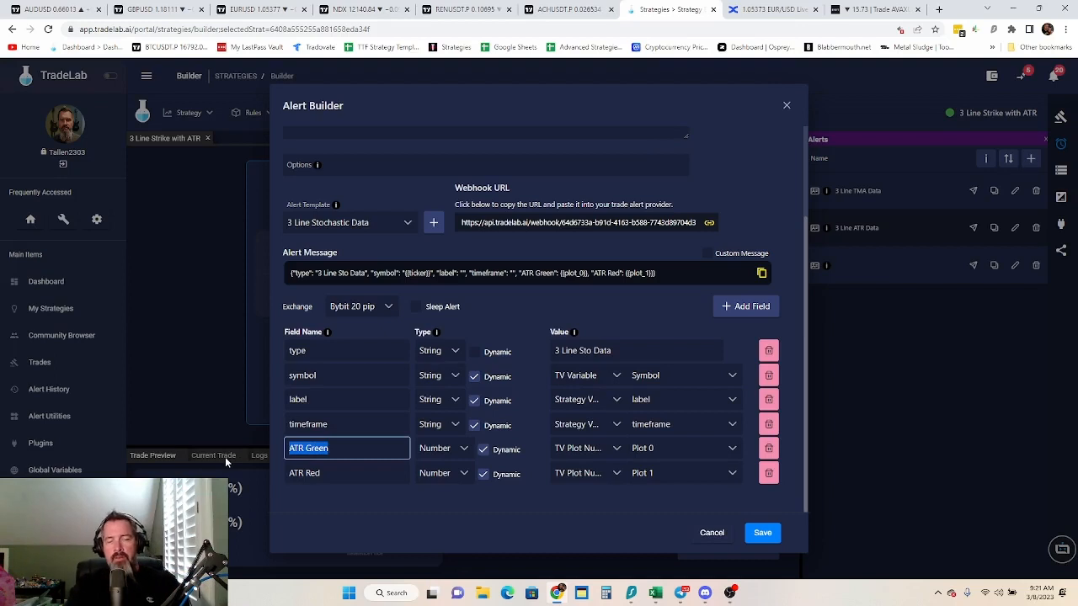
text(Sto BL)
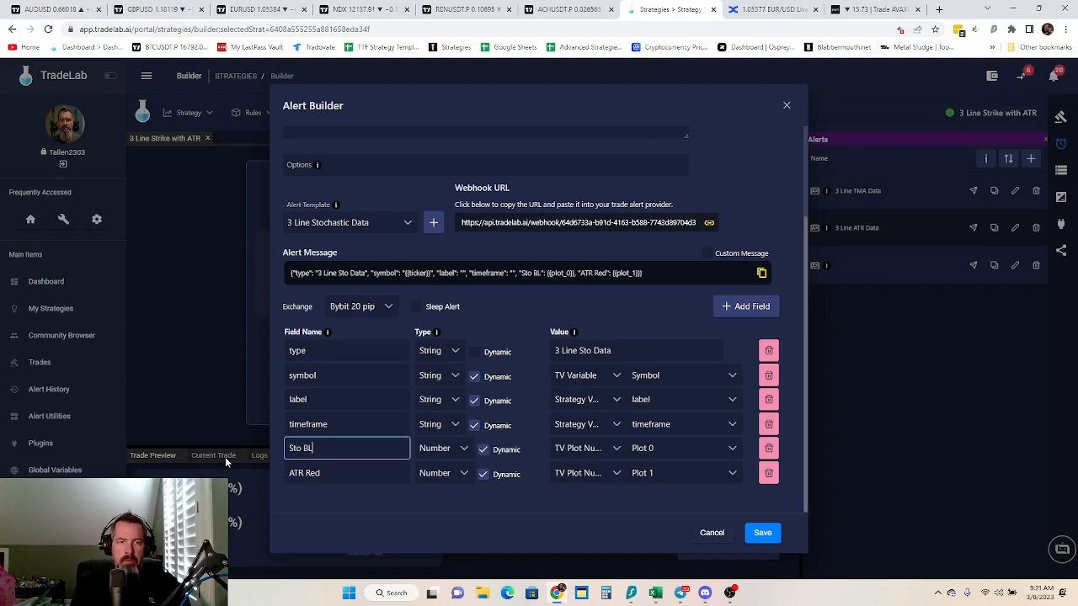
key(BackSpace)
text(lue)
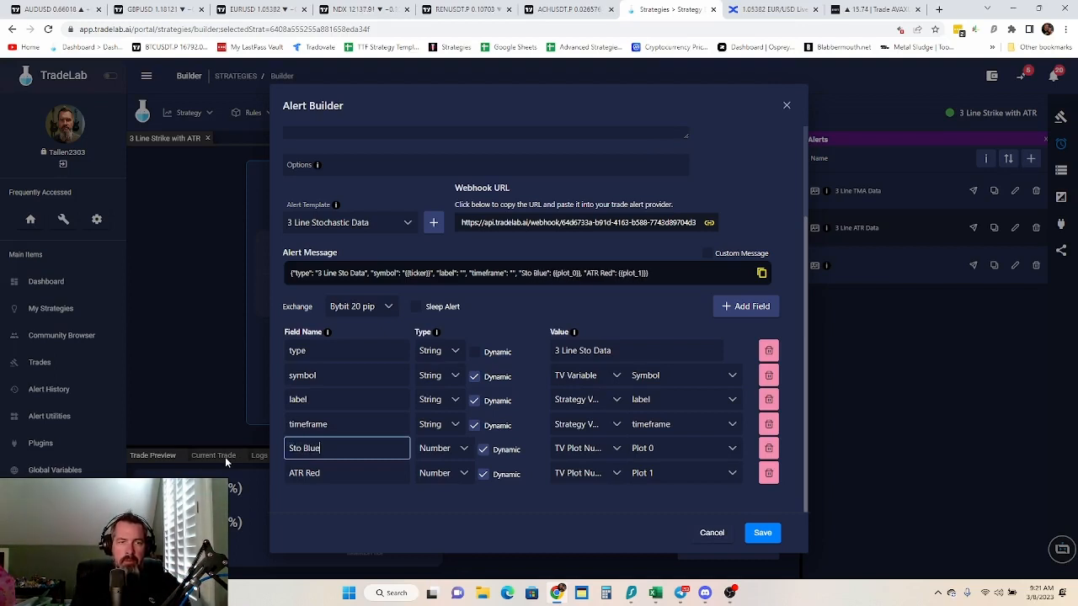
text( Line)
key(Tab)
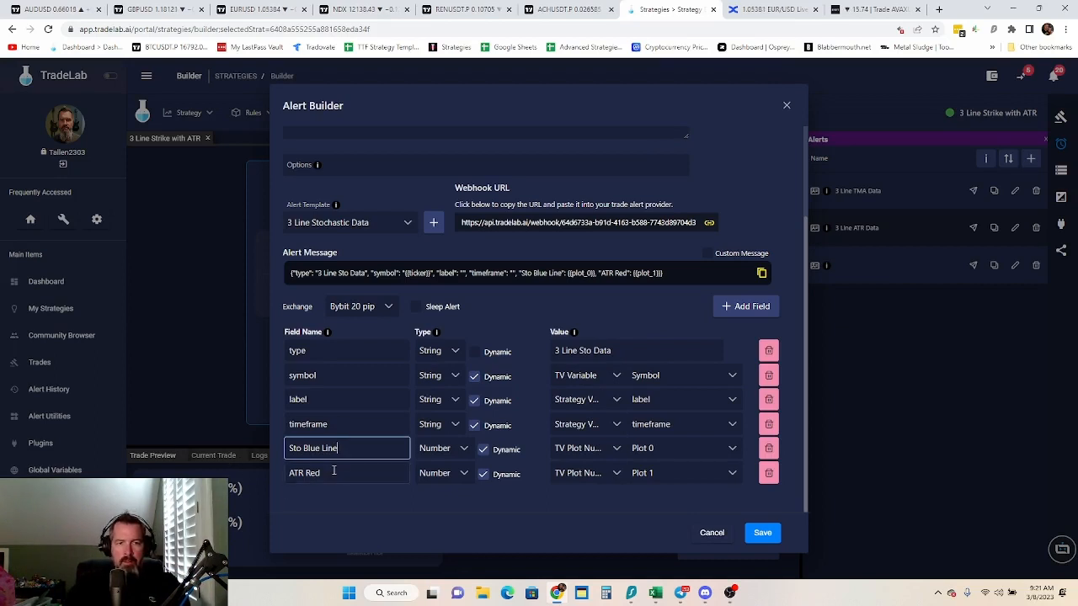
text(Sto )
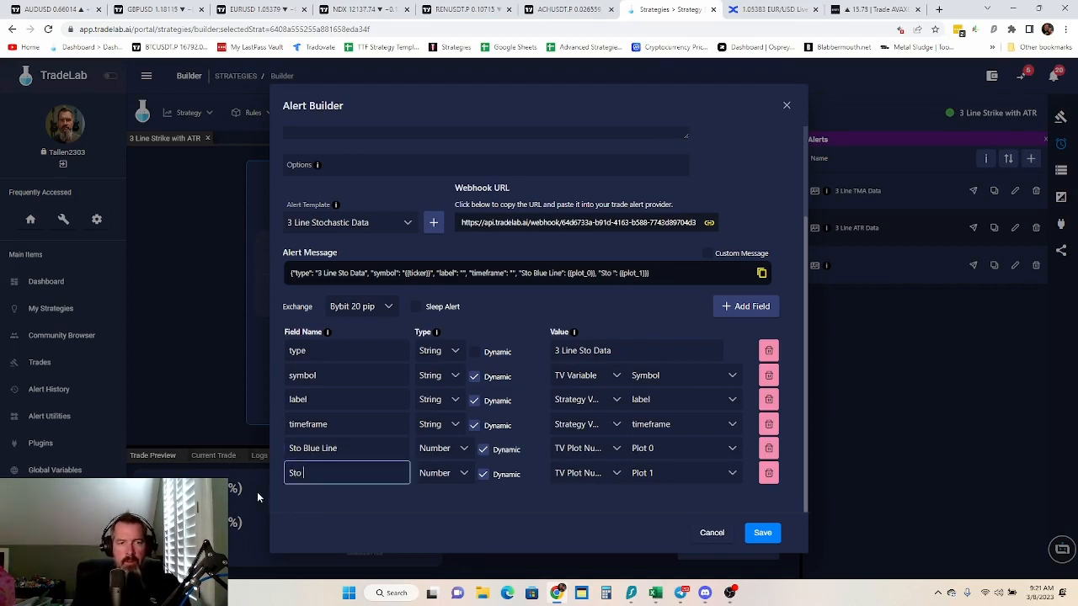
text(Orange Line)
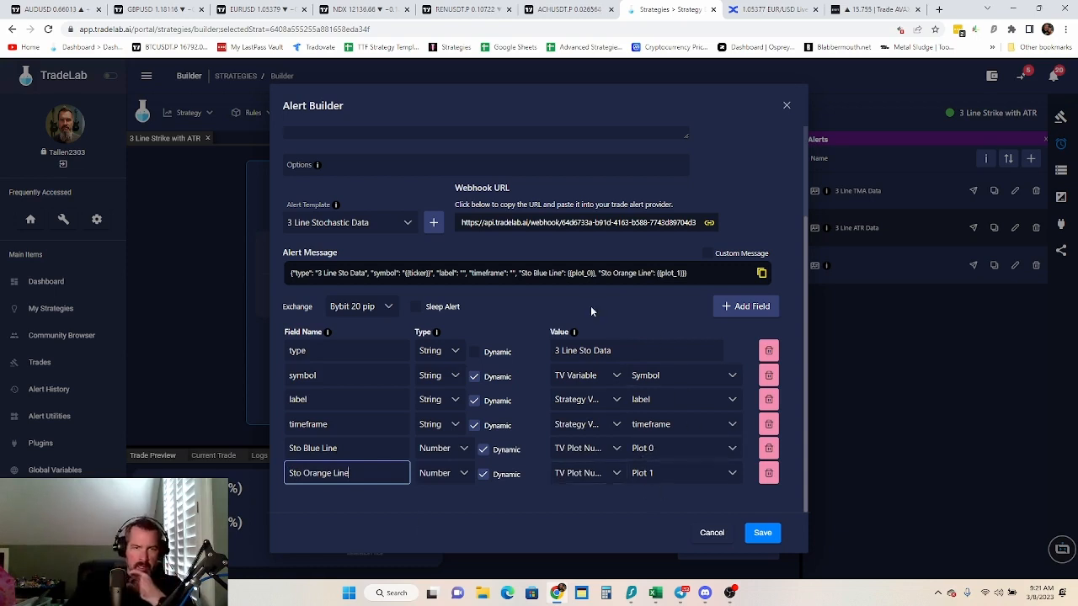
Enter the alert's instructions as "Place the stochastic RSI indicator on your chart change the settings to 2, 2, 14 and 14"
scroll(409, 276, up, 3)
click(354, 192)
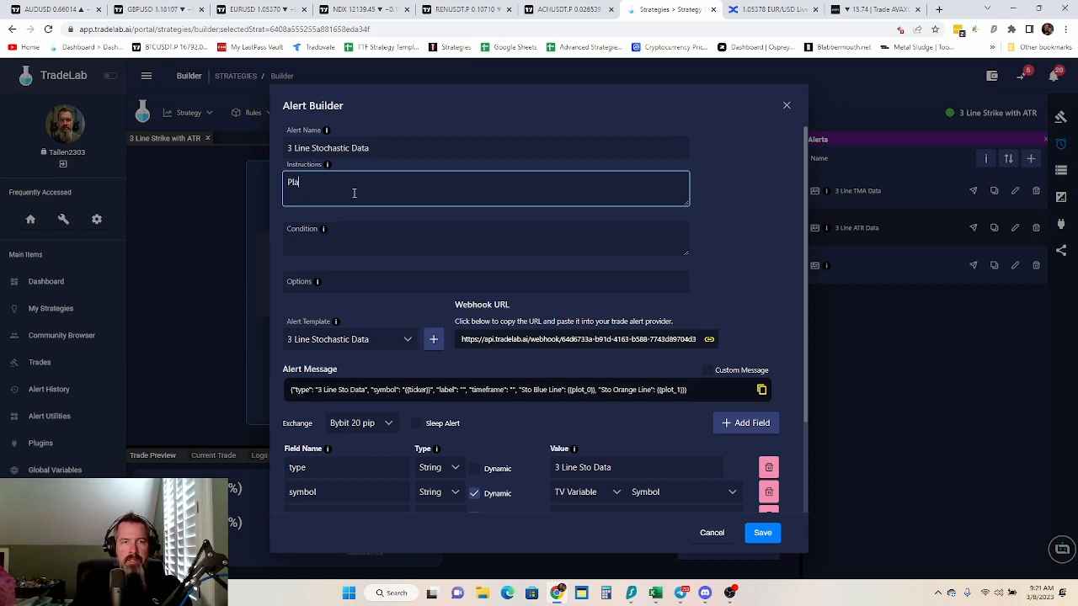
text(Place the stochastic)
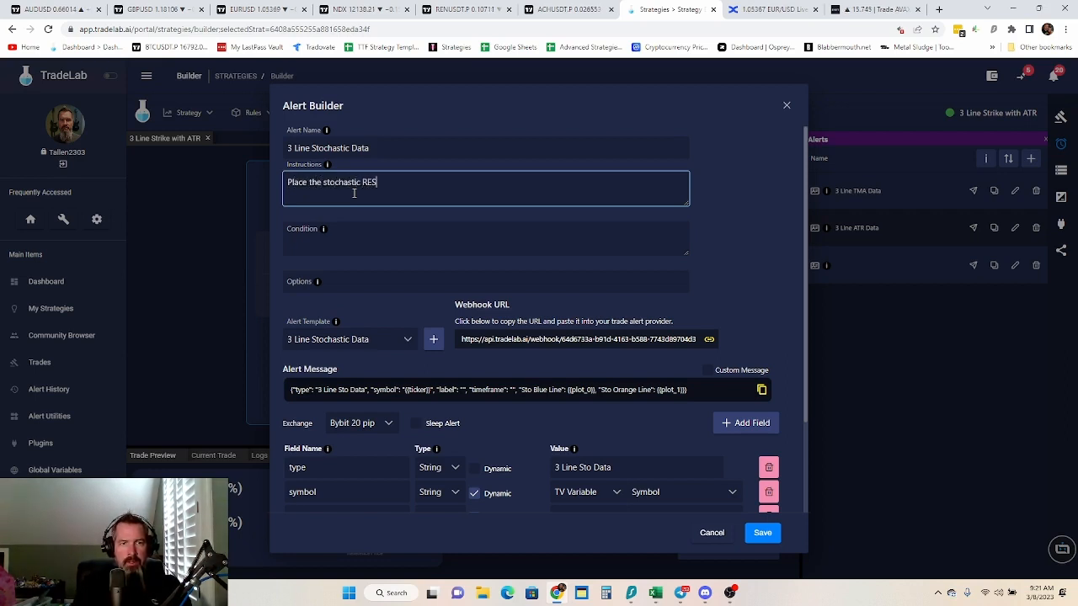
text( RSUI)
key(BackSpace)
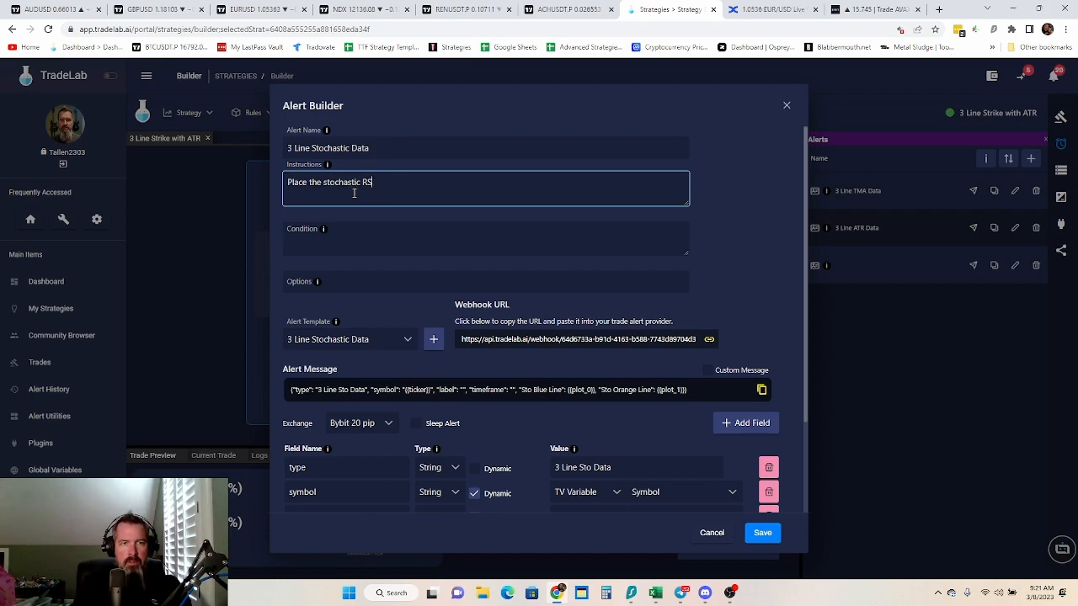
text(I indicator)
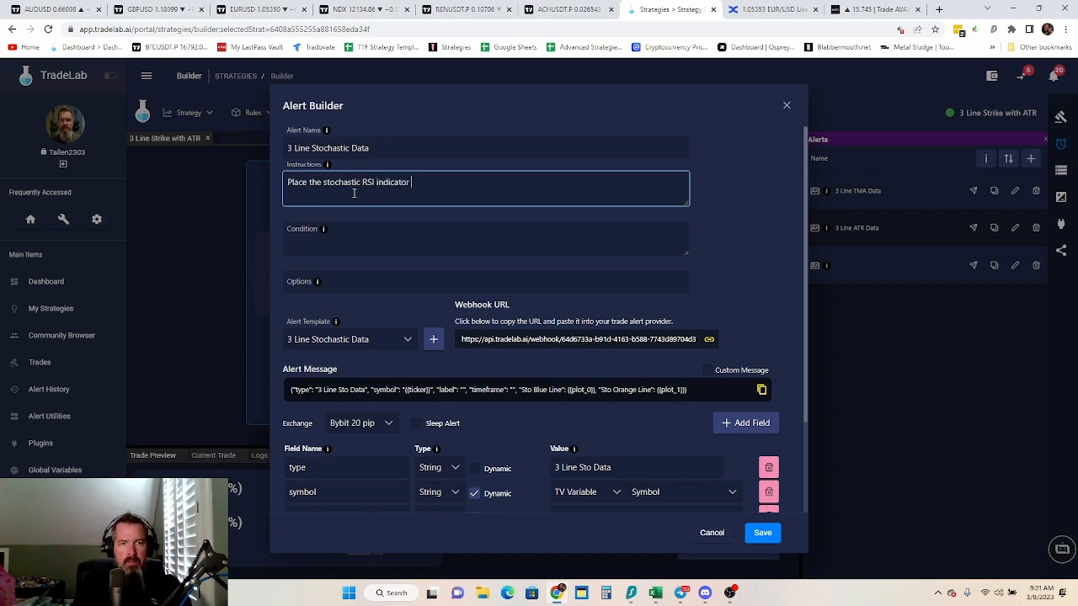
text( on your char)
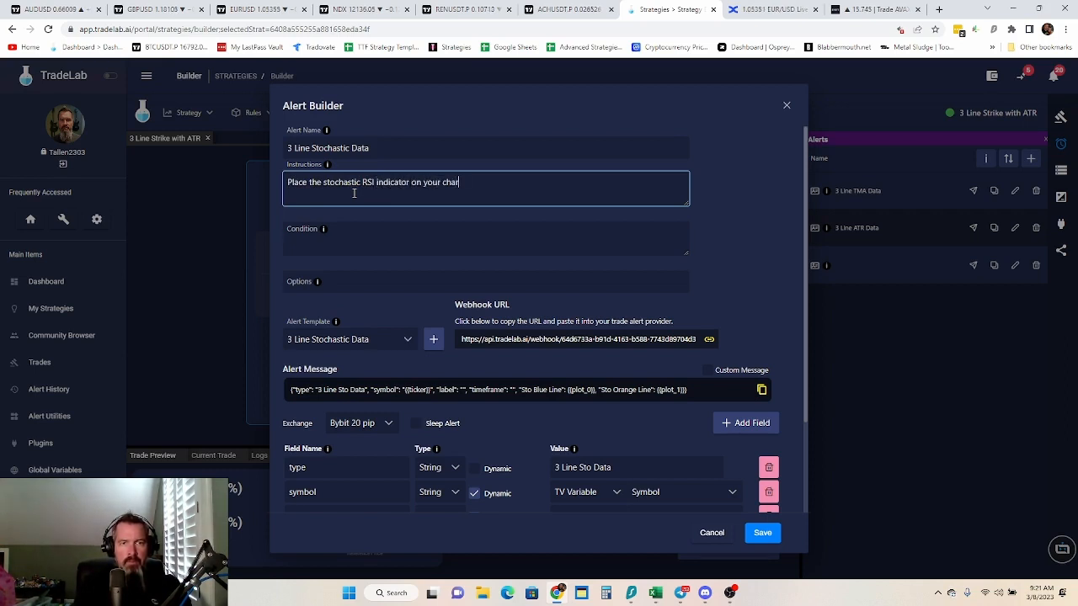
text(t change the )
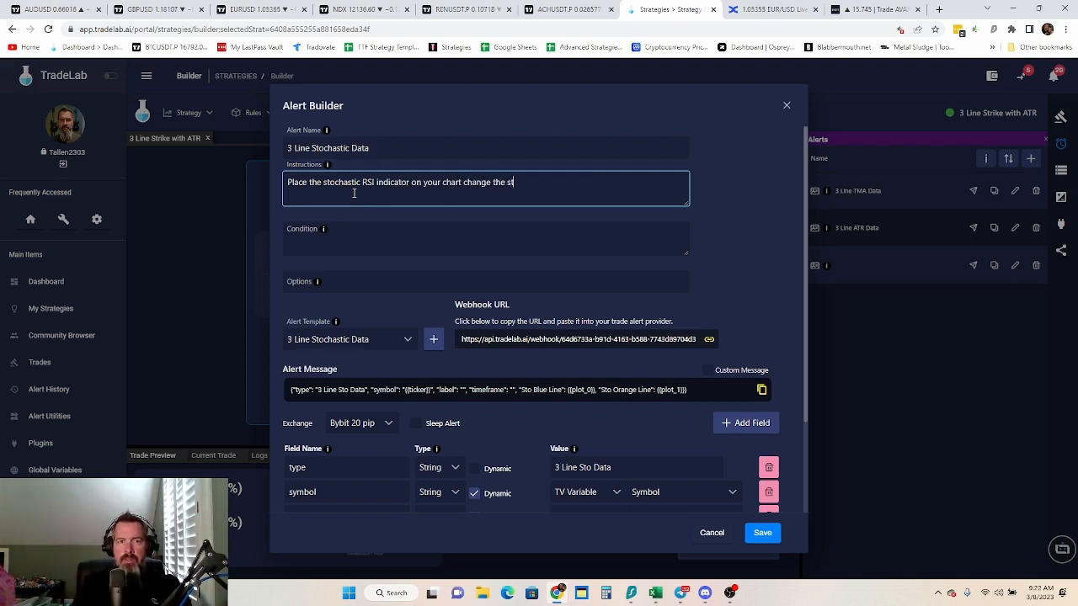
text(setings)
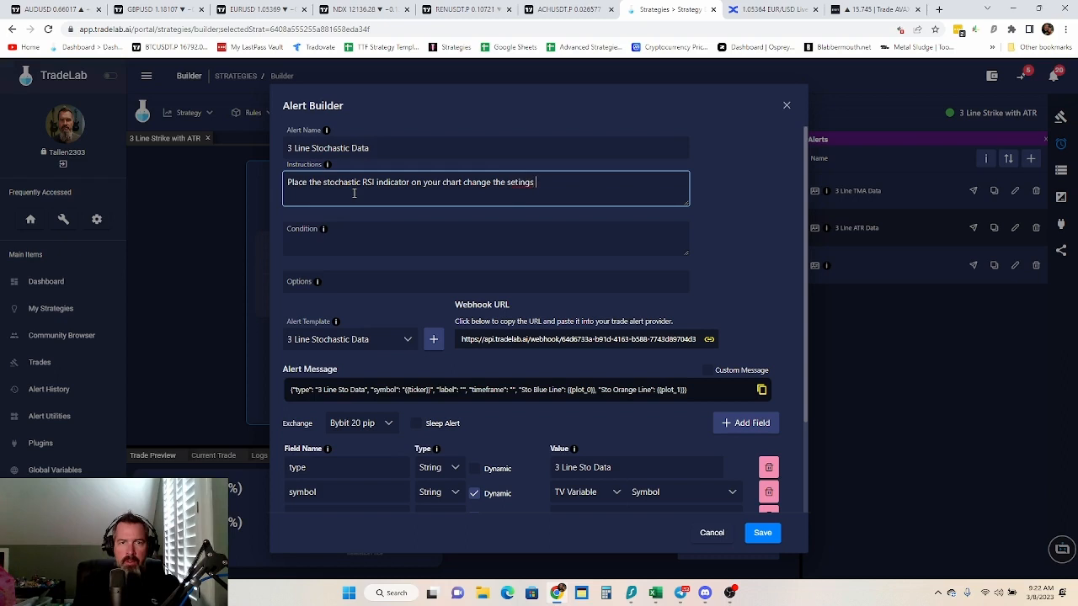
key(BackSpace)
key(BackSpace)
key(BackSpace)
key(BackSpace)
key(BackSpace)
text(tings to 2, )
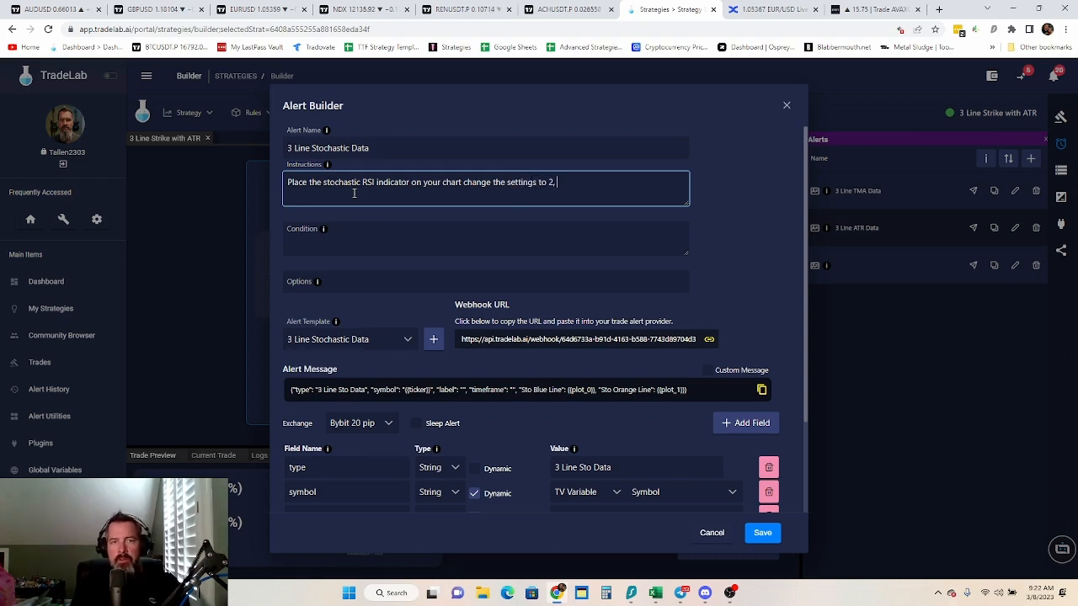
text(2, 14)
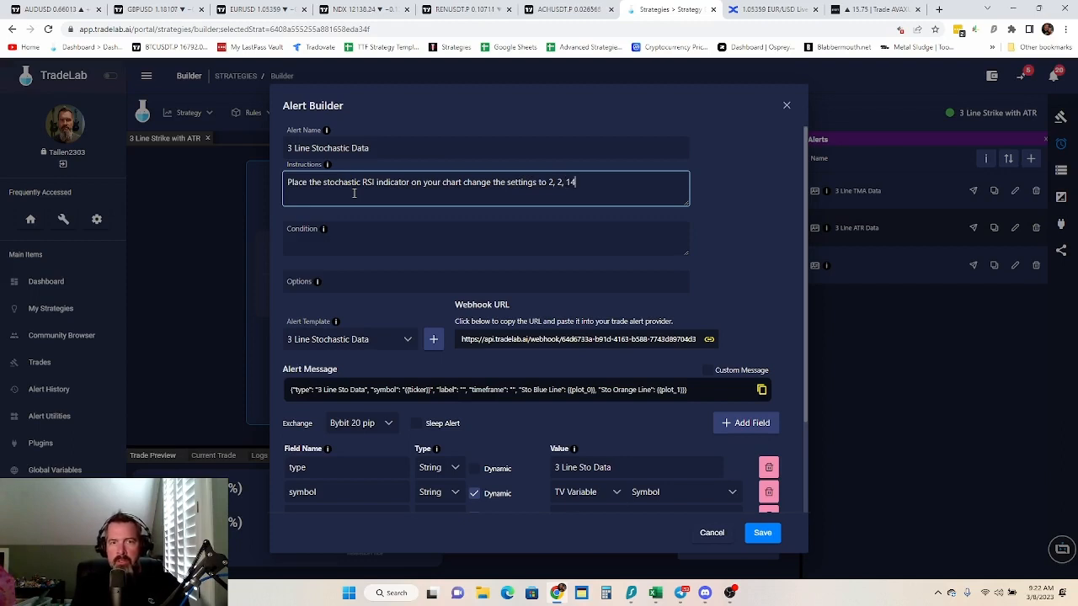
text( and 14)
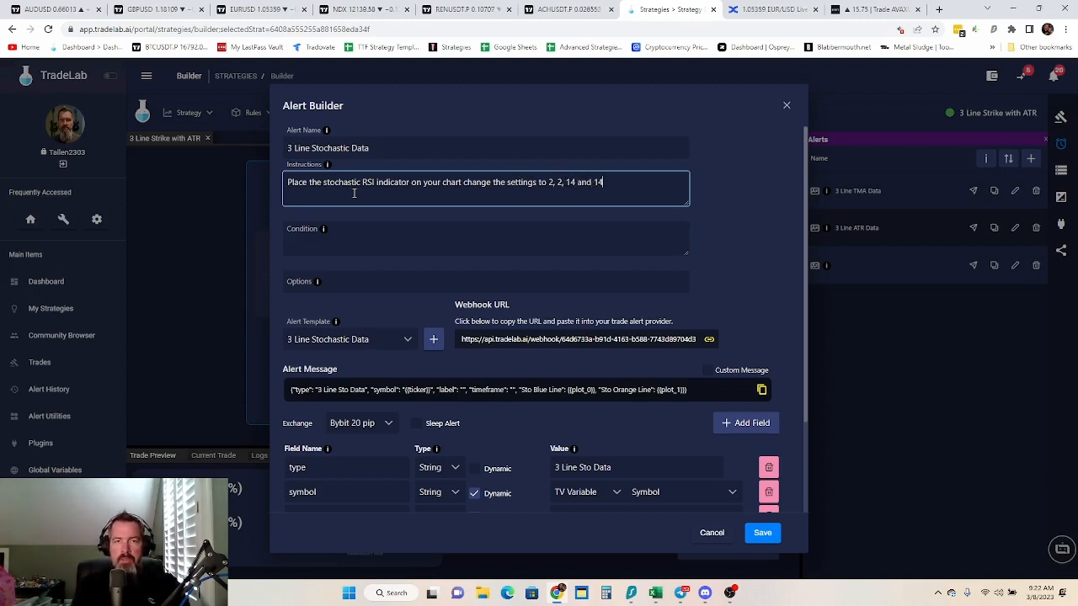
text(. P)
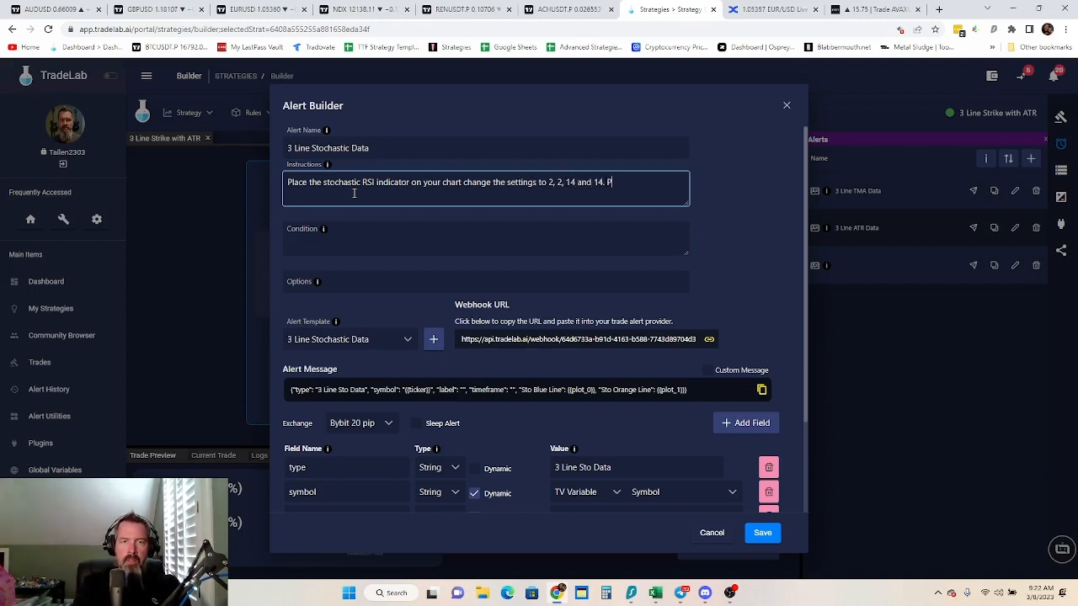
text(ut the foll)
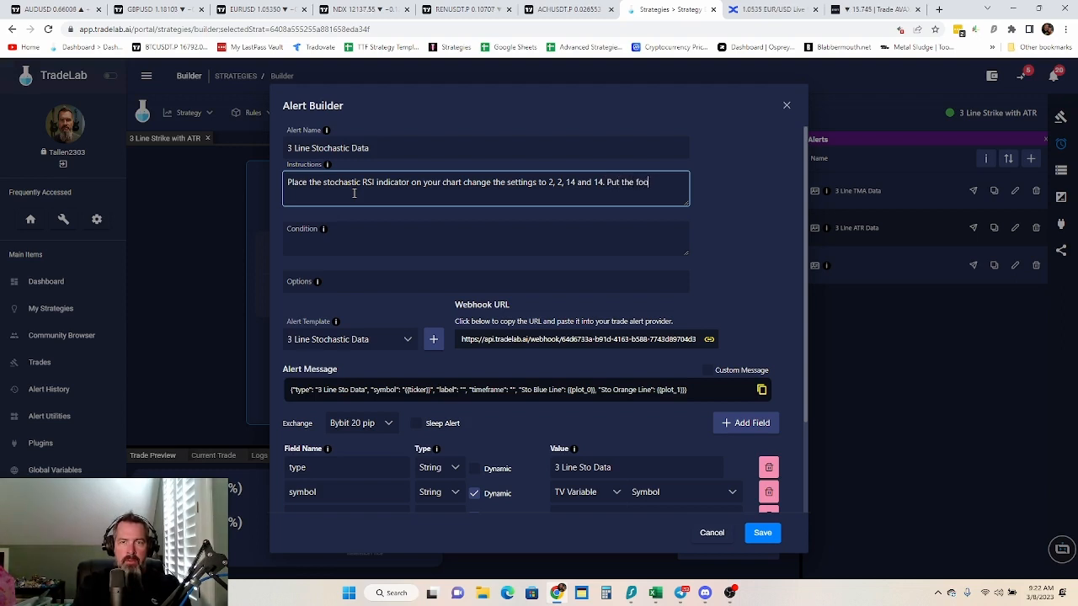
text(owi)
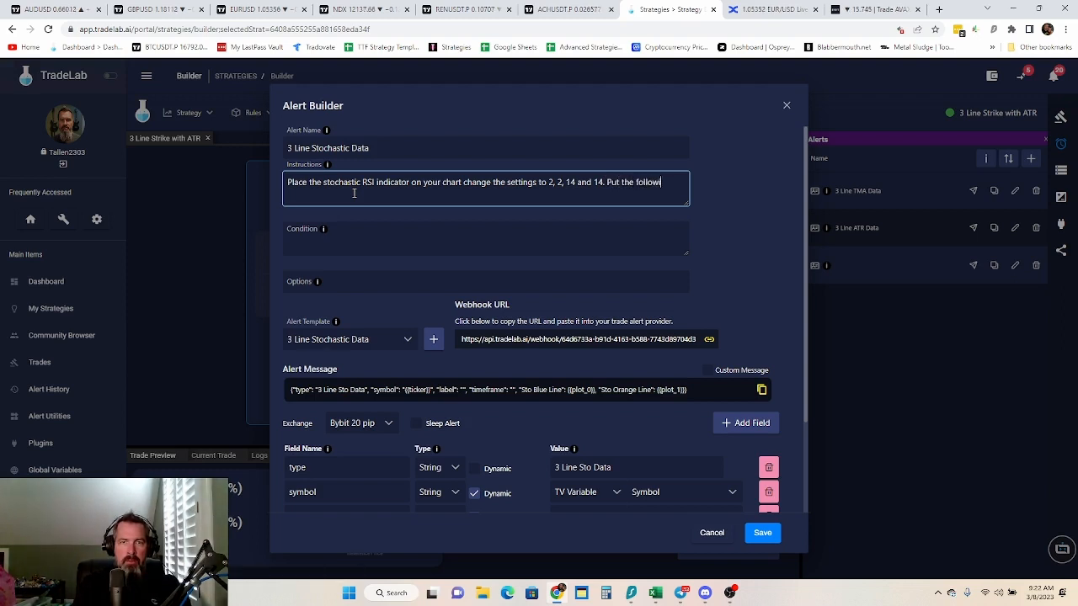
text(ng alert in TV.)
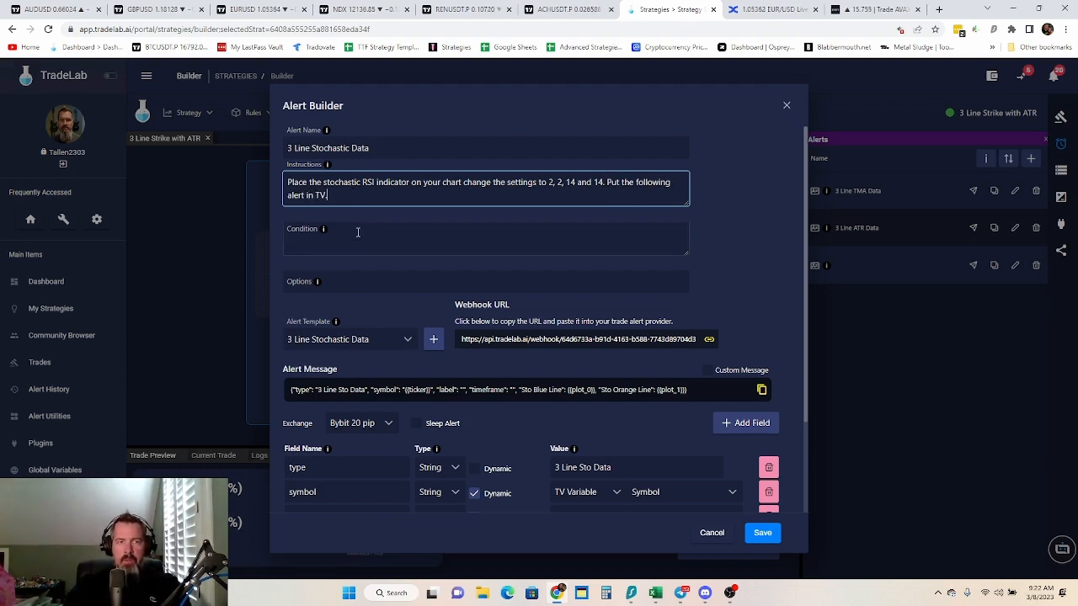
Start a new alert on the Stoch RSI in TradingView's ACHUSDT chart to check which condition options it offers
click(358, 233)
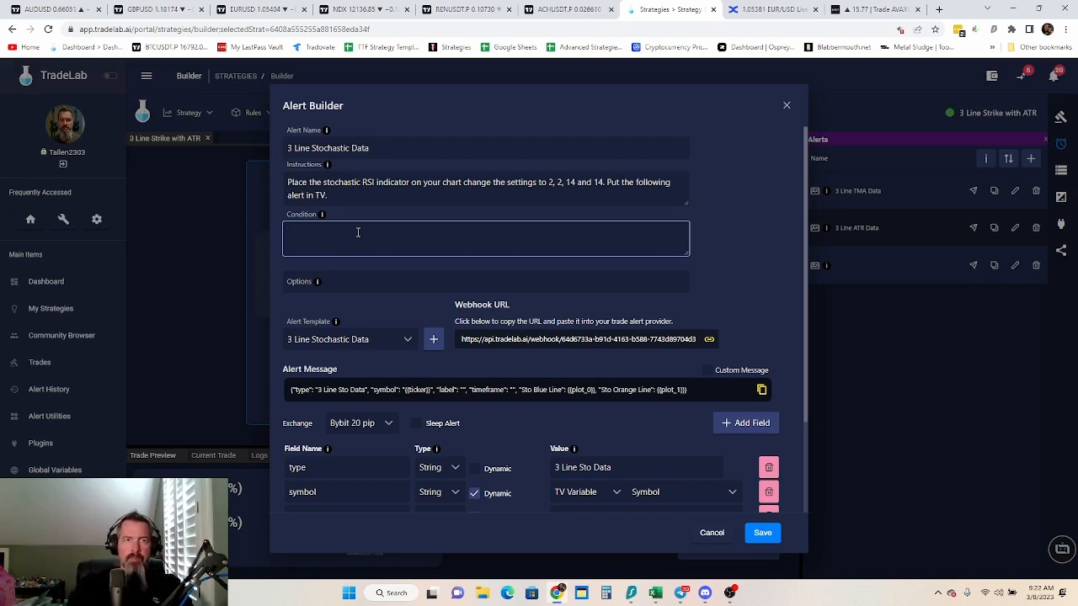
click(575, 10)
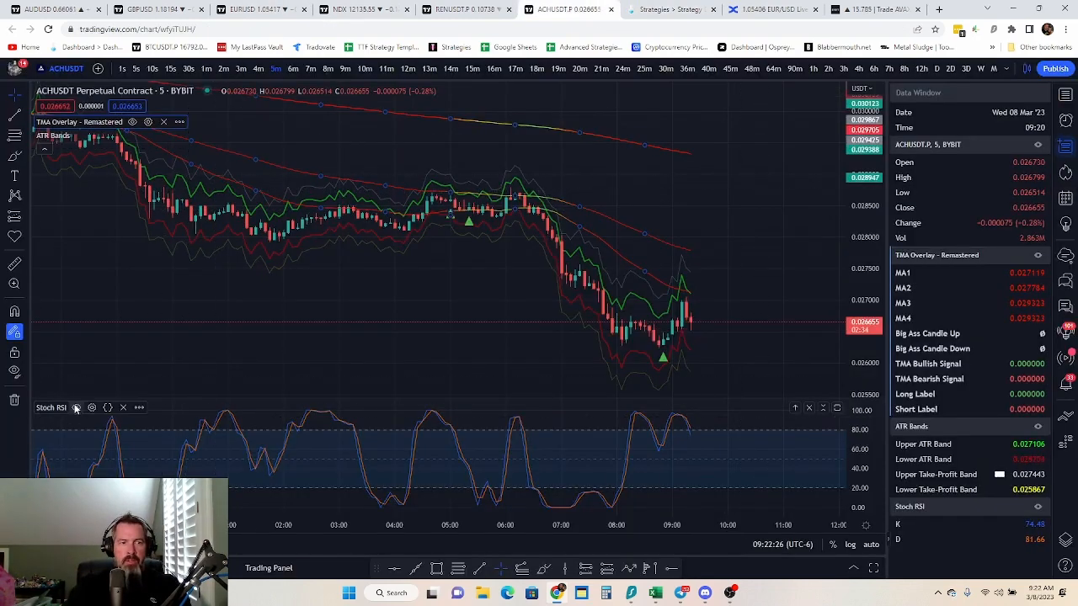
click(139, 408)
click(253, 316)
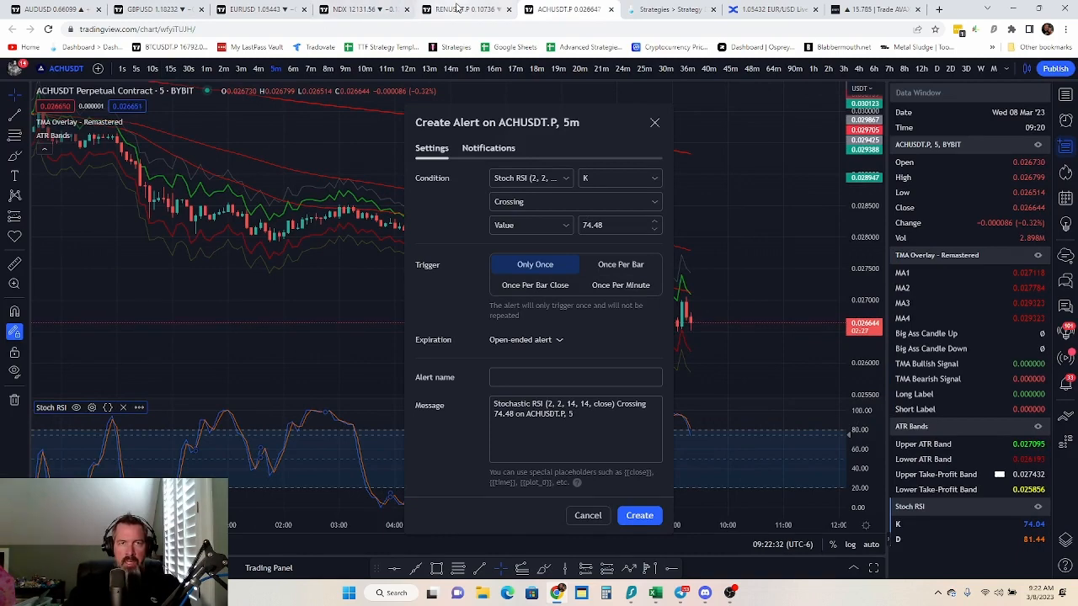
click(459, 9)
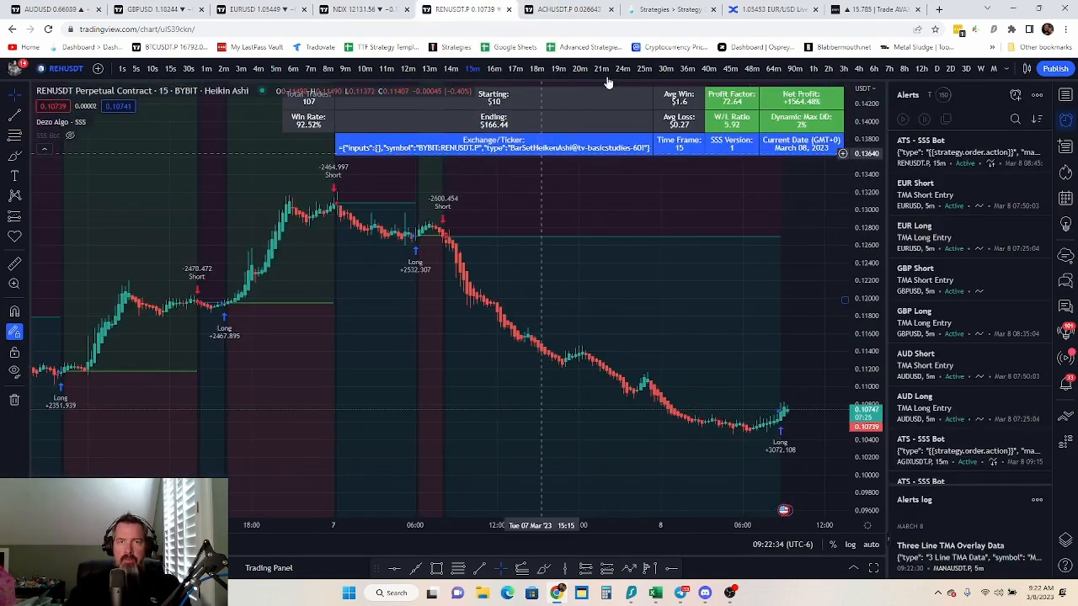
In TradeLab, set the stochastic alert's condition to "K, Greater Than, -5, Once Per Bar Close" and save the alert
click(667, 9)
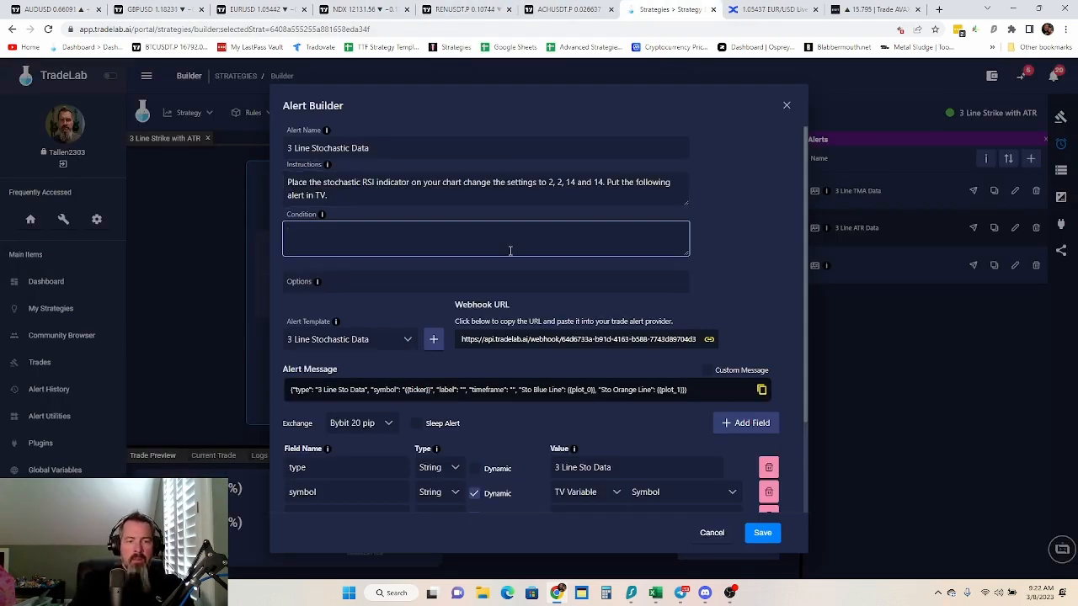
text(L)
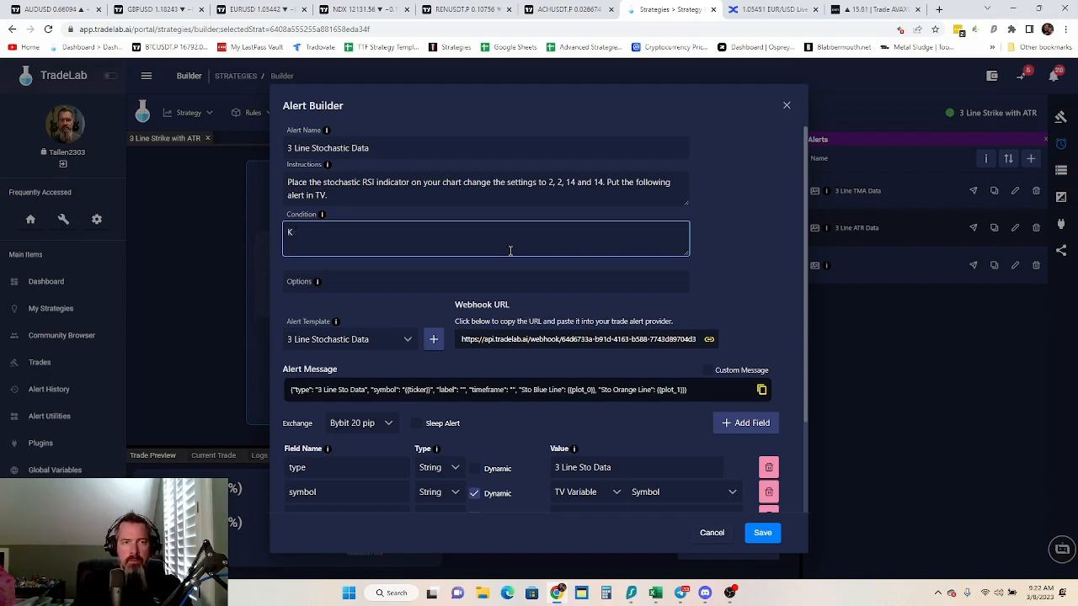
text(K, Greater Than, -)
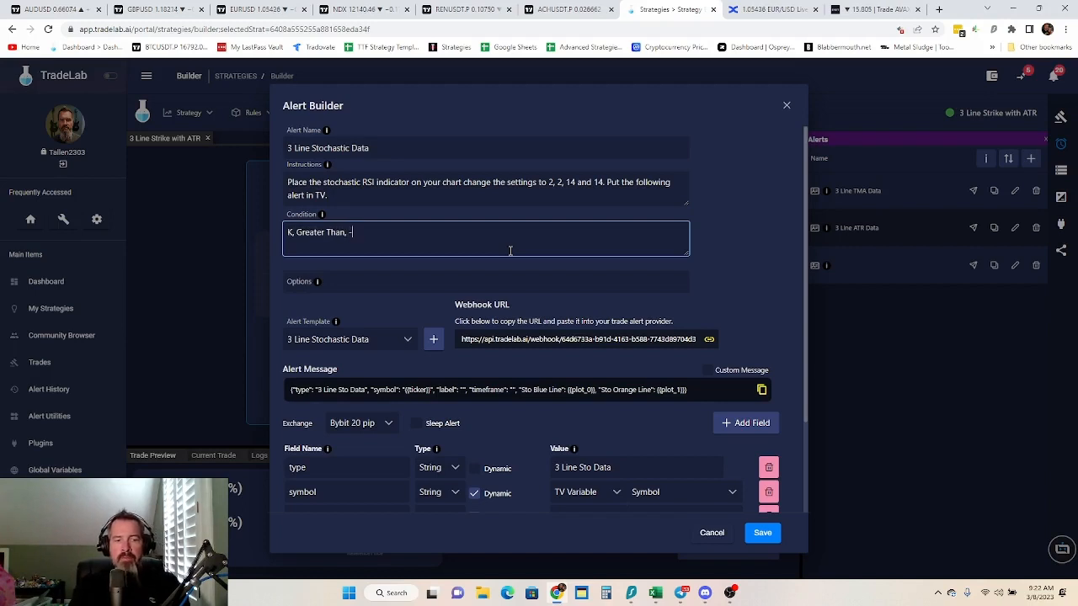
text(5, Once Per Bar)
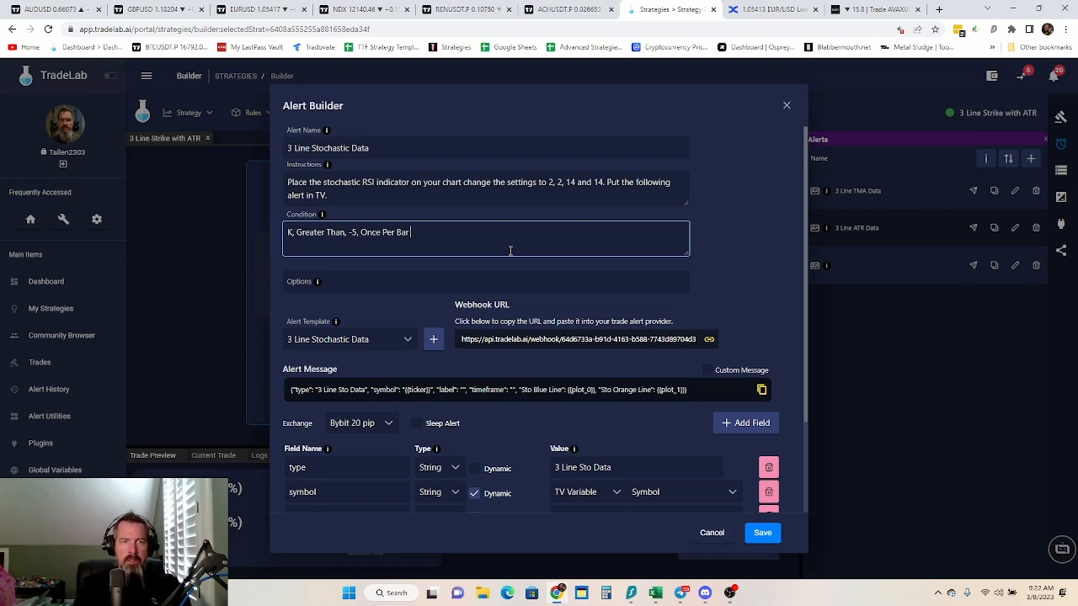
text( Close)
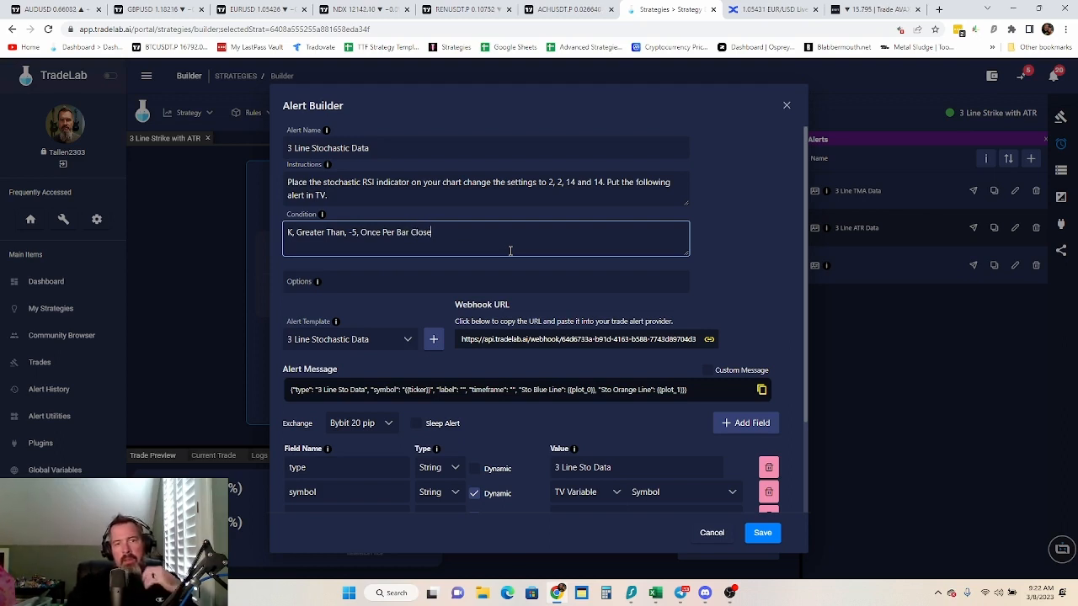
click(774, 536)
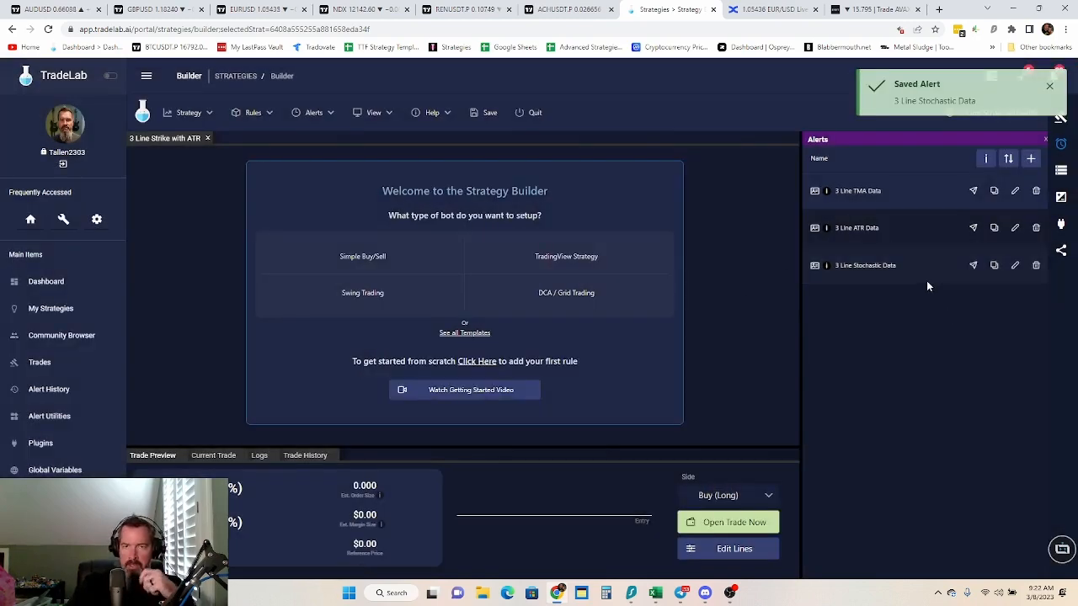
Open the 3 Line ATR Data alert for editing and begin its instructions with "Pu"
click(1016, 231)
click(440, 184)
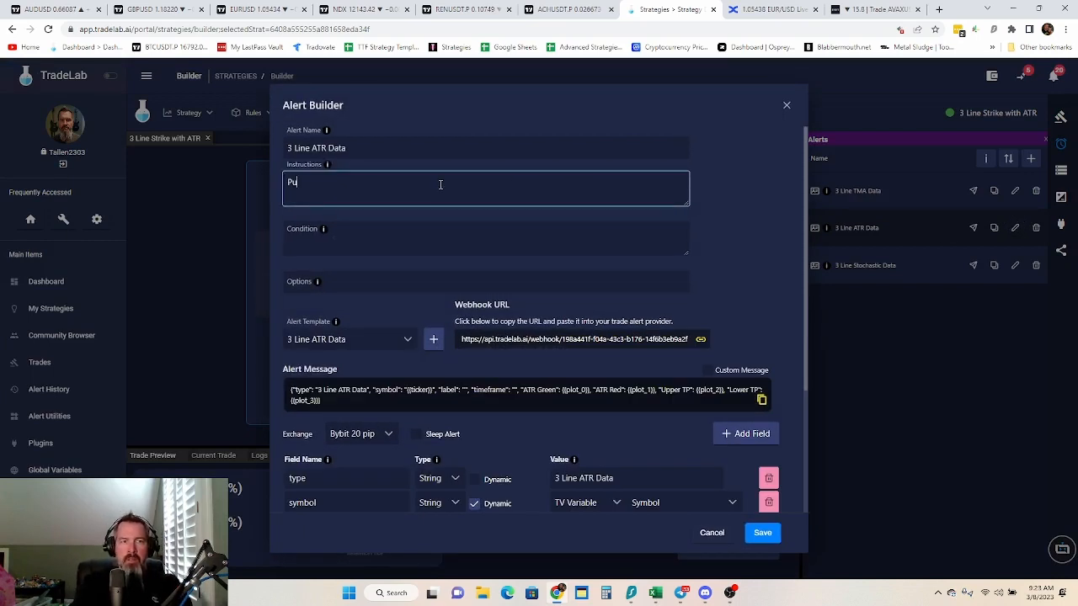
text(Pu)
Switch to TradingView's ACHUSDT chart, discard the unfinished Stoch RSI alert and search the indicators for "atr"
click(561, 10)
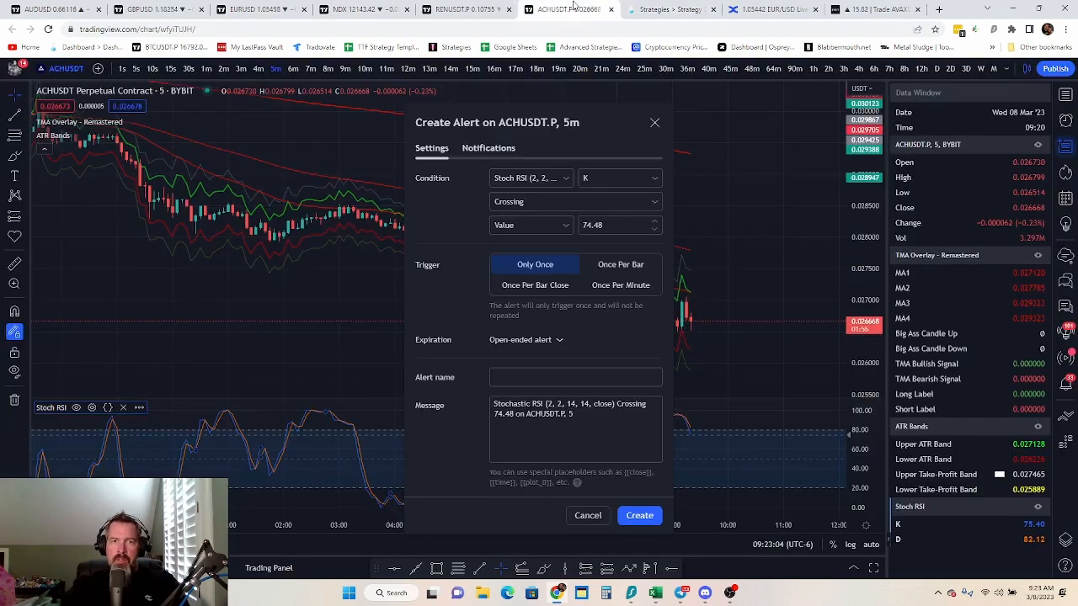
click(588, 516)
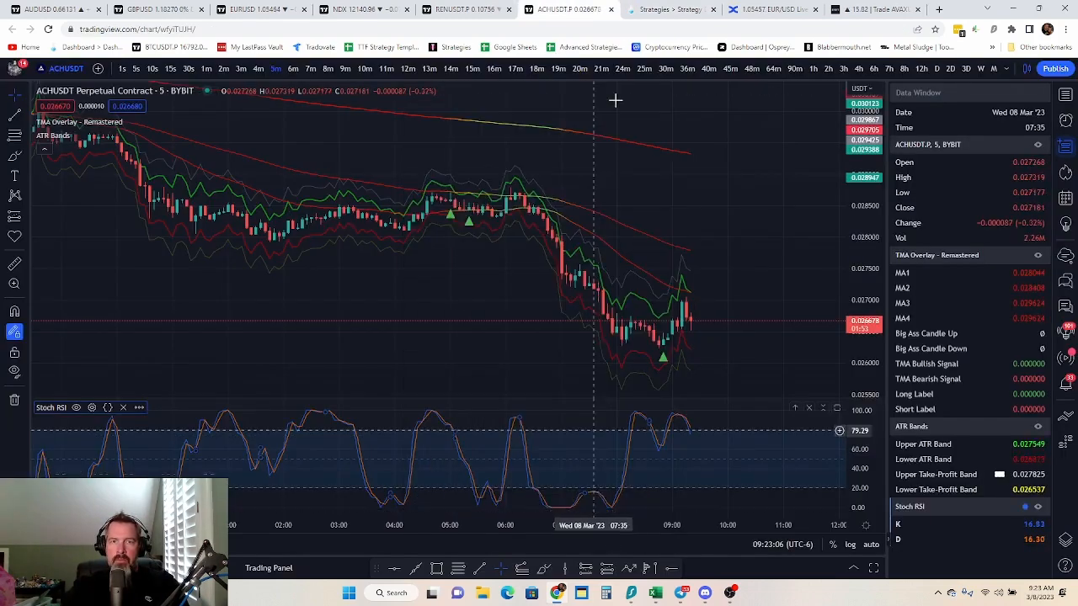
scroll(931, 72, right, 3)
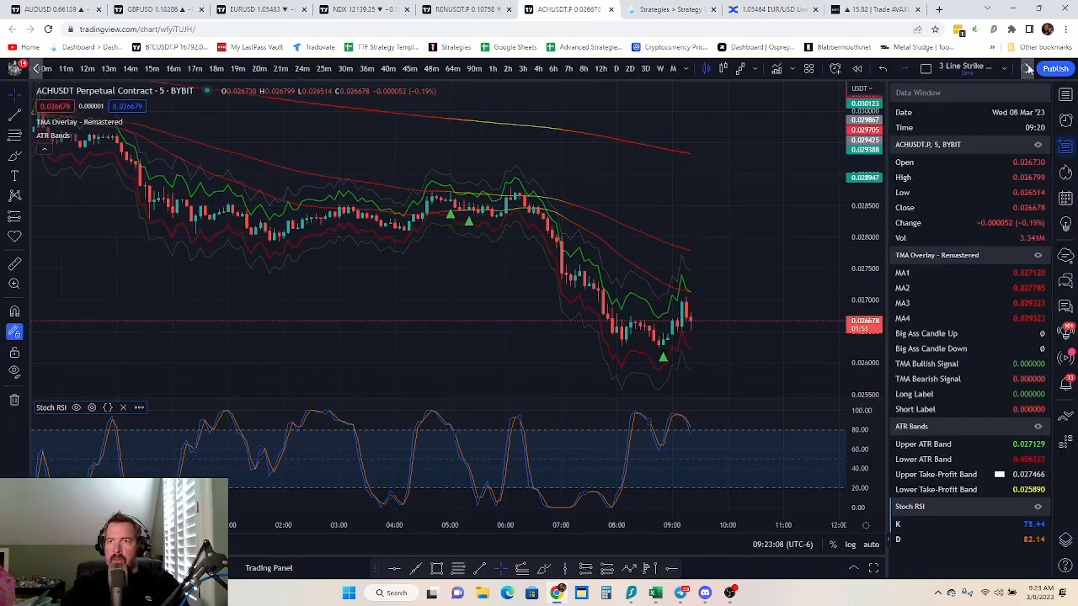
click(710, 70)
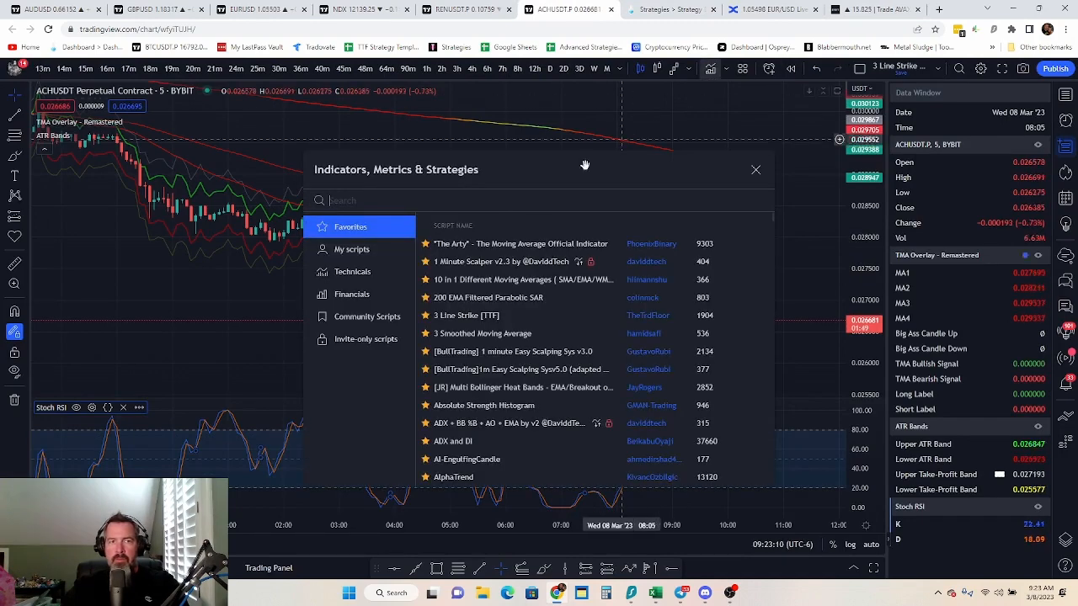
text(atr)
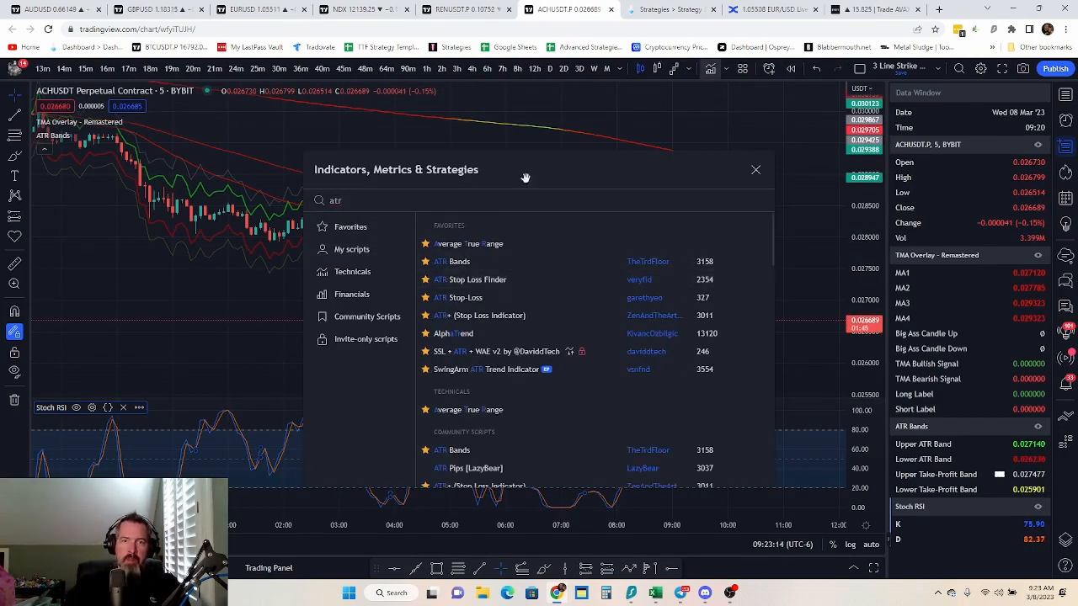
Return to TradeLab and continue the 3 Line ATR Data alert's instructions to read "Put the ATR indicator by the"
click(670, 10)
text(the)
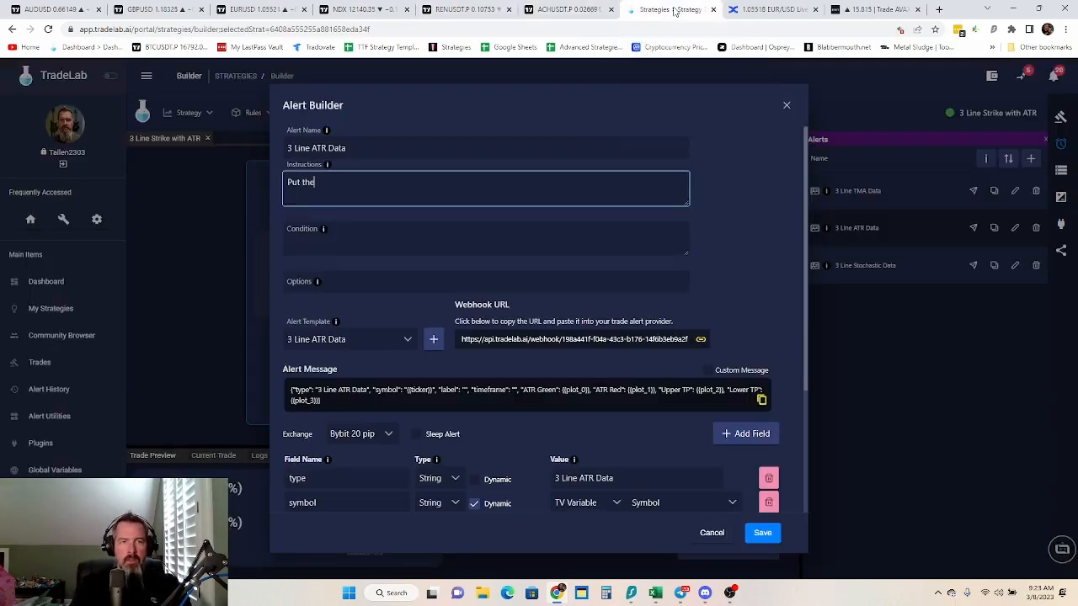
text( ATR )
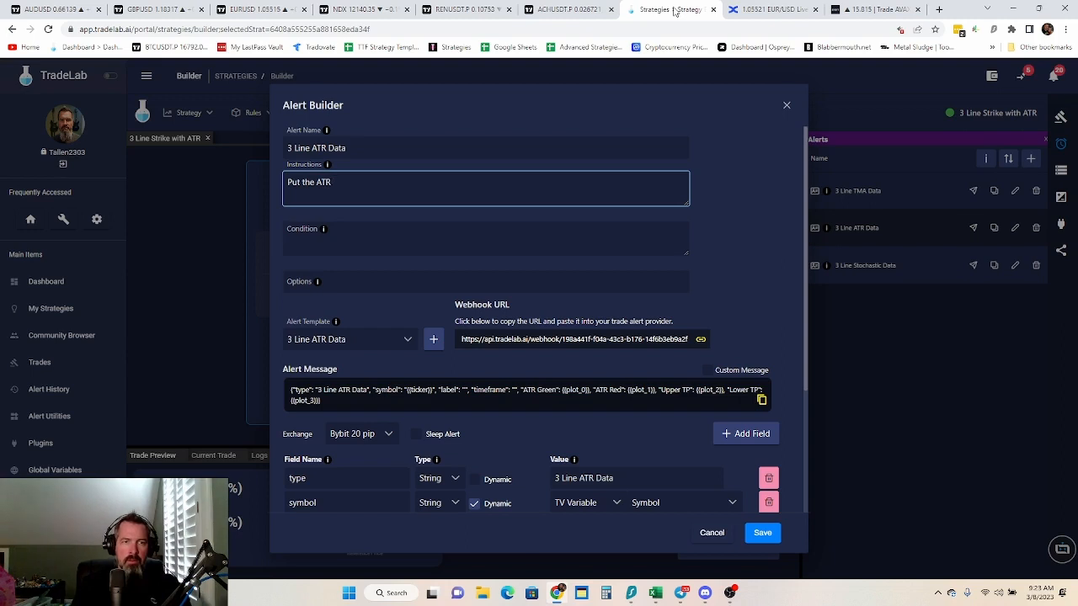
text(indicator)
key(BackSpace)
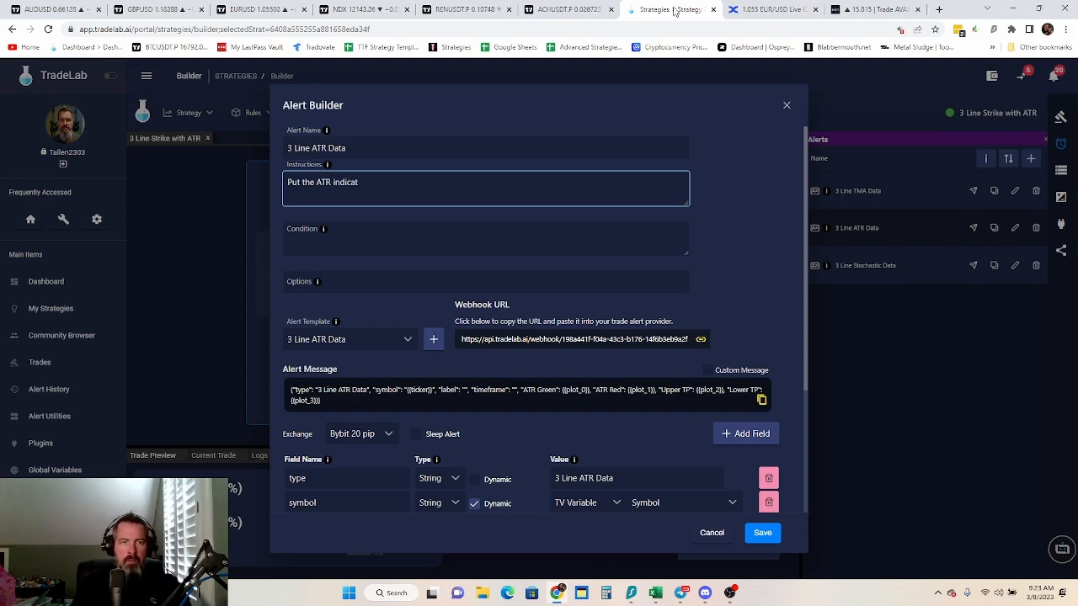
text(or by the)
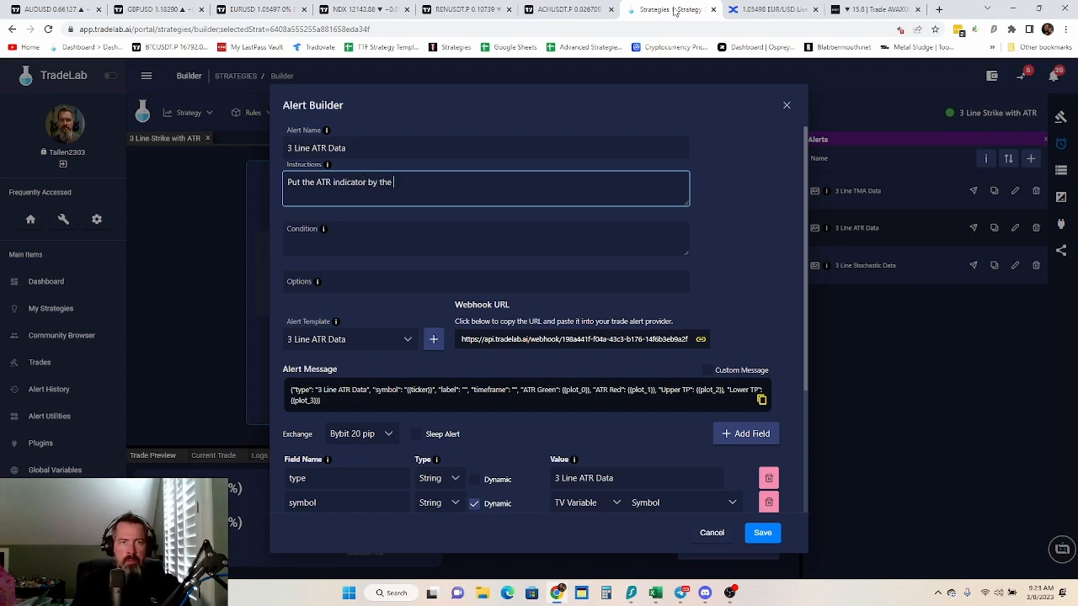
Replace the final "the" in the instructions with "The Trading Floor on your chart. Change the settings to"
key(BackSpace)
key(BackSpace)
key(BackSpace)
text(The Trading Floor )
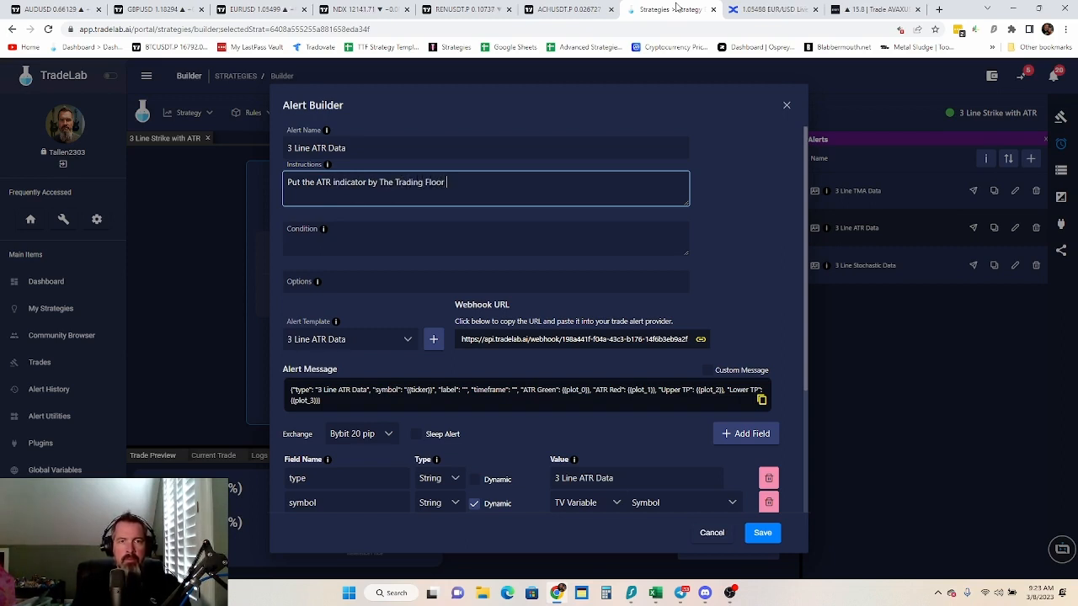
text(on your chart)
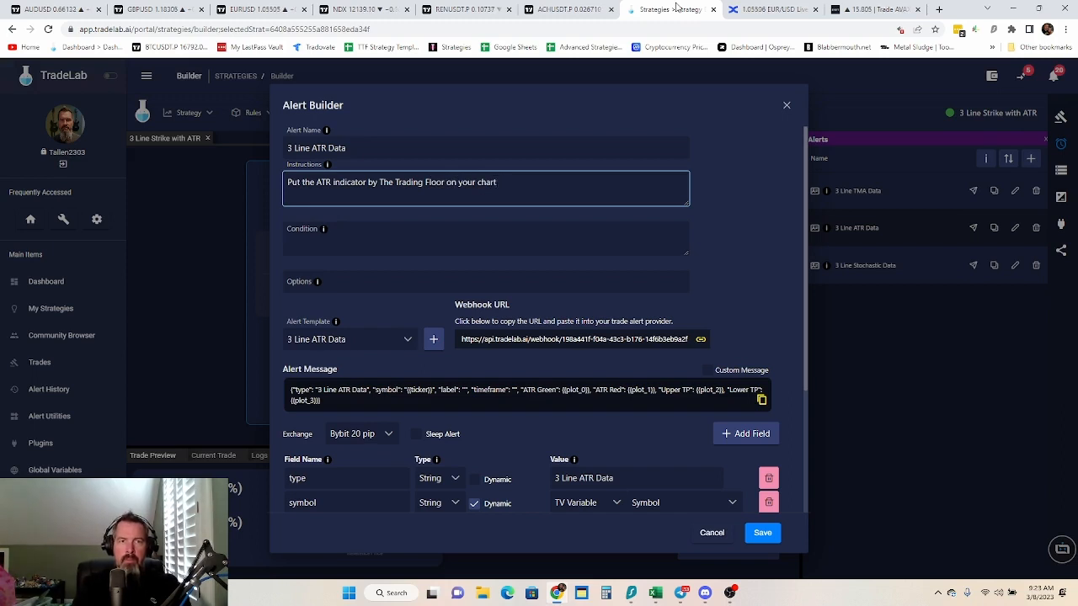
text(. CHange the settings to)
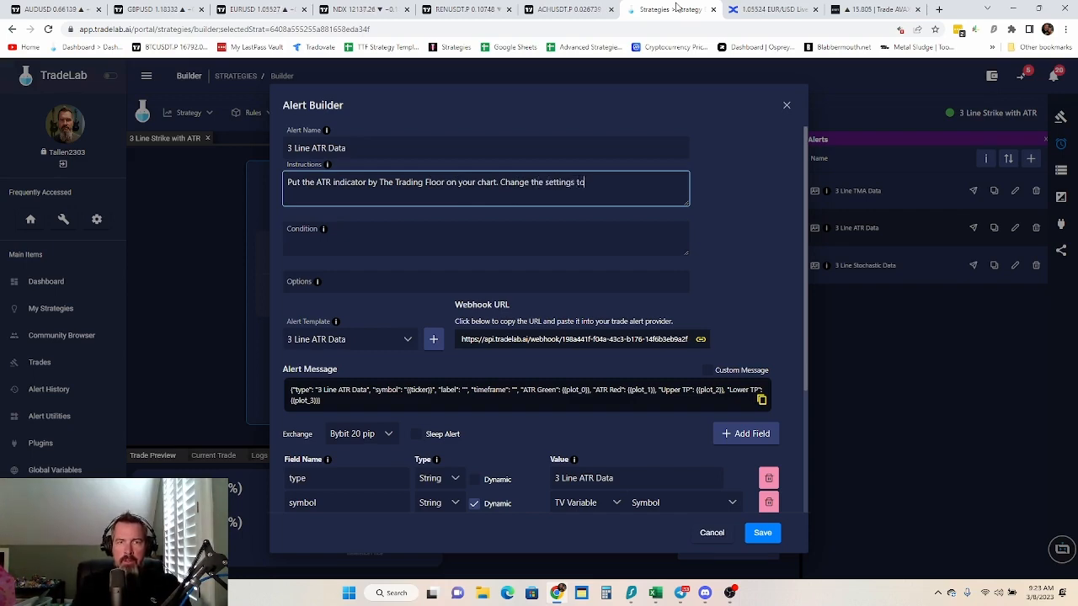
Look up the ATR Bands inputs in TradingView and add "ATR Period 14," to the ATR alert's instructions in TradeLab
click(569, 10)
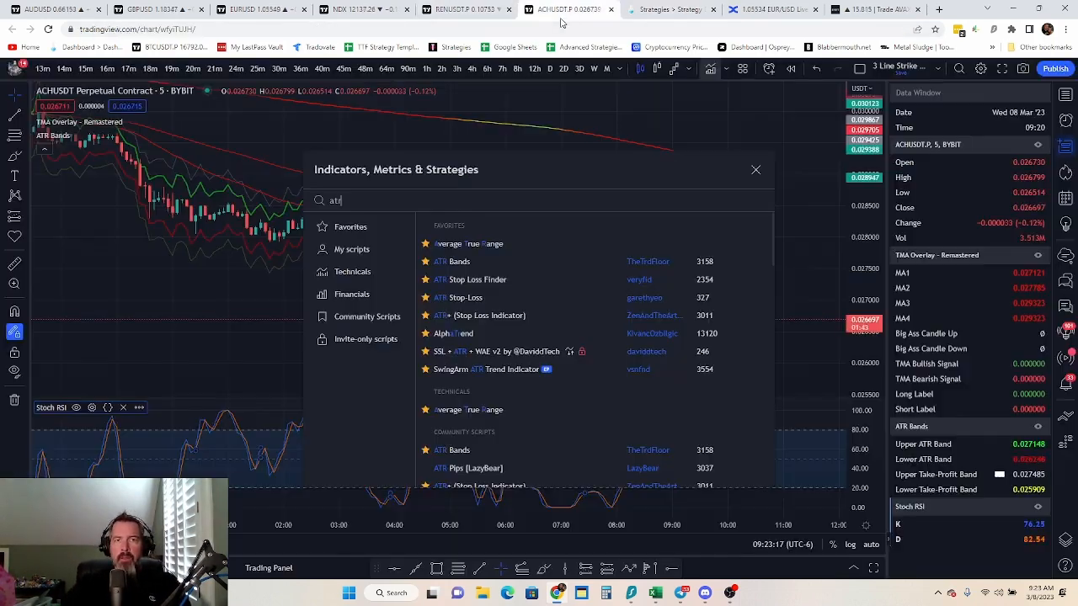
click(755, 169)
click(96, 135)
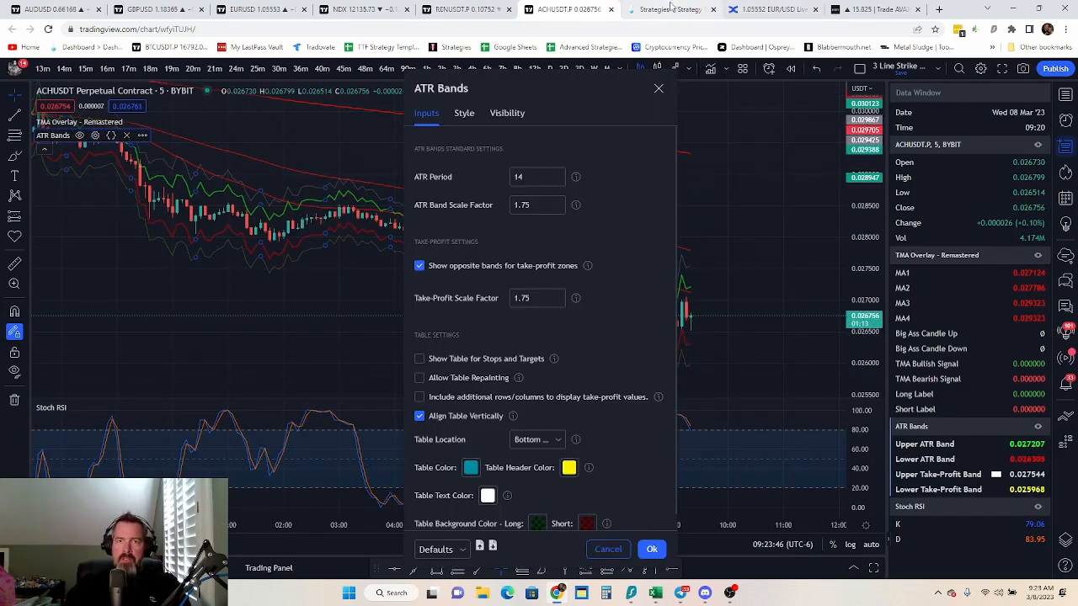
click(673, 9)
text(A)
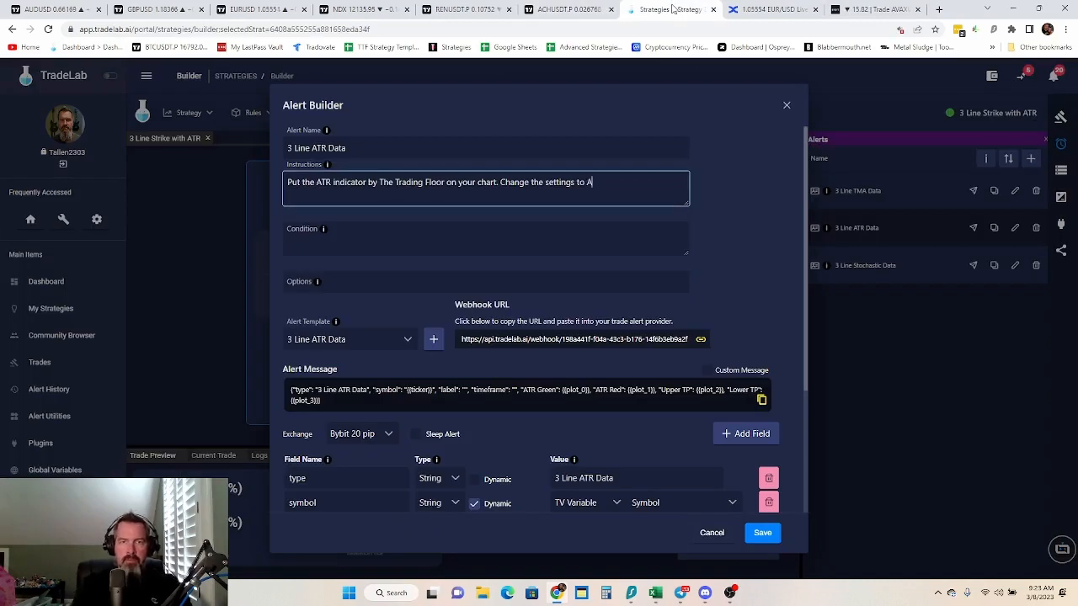
text(TR Peri)
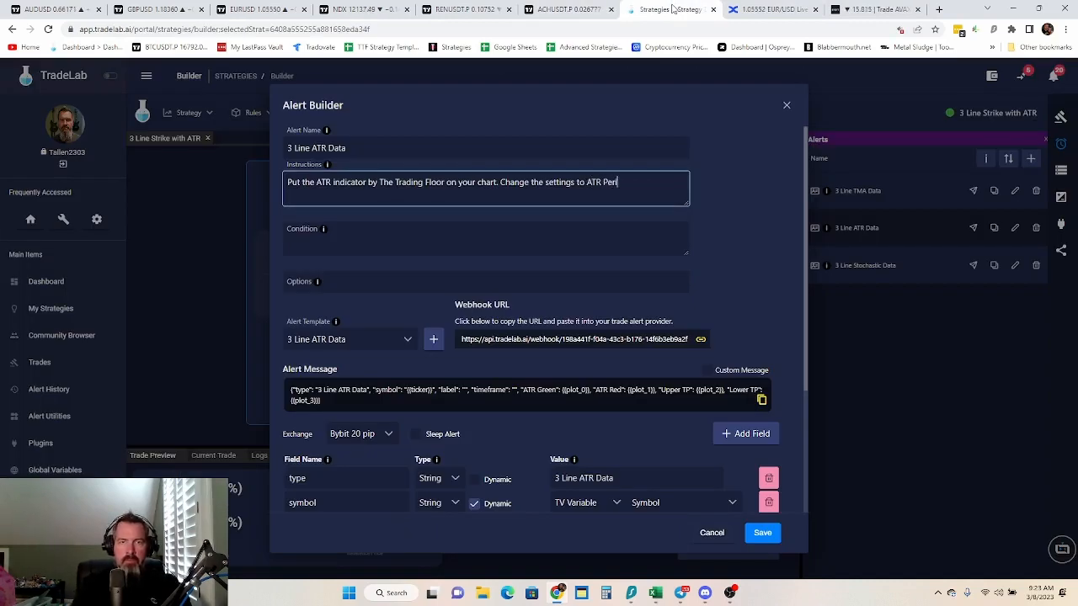
text(od 14,)
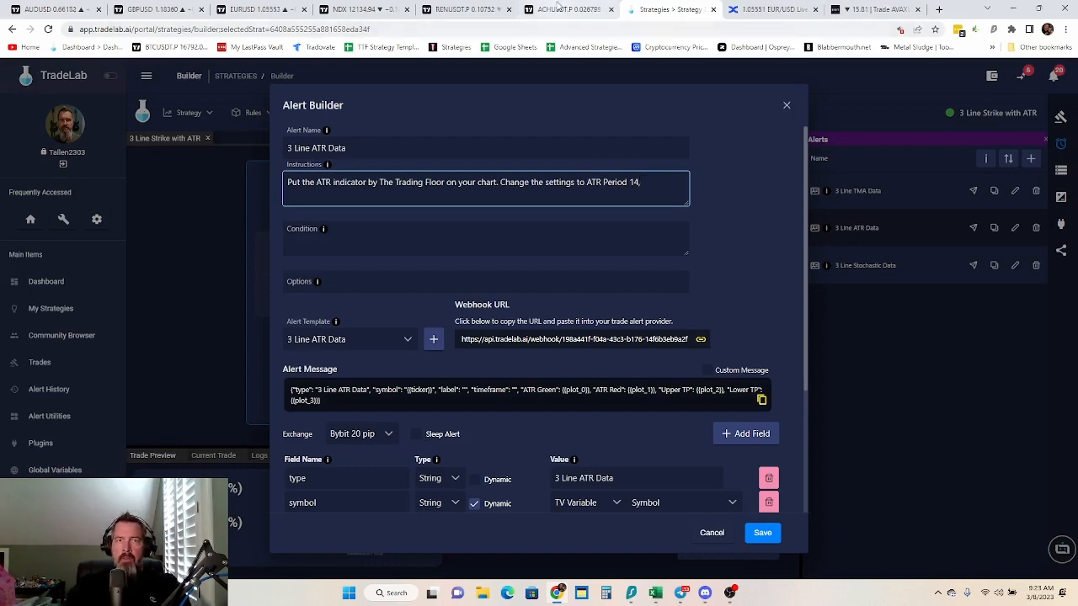
Recheck the ATR Bands inputs in TradingView and append "ATR Band Scale to 1.75," to the TradeLab instructions
key(ctrl+shift+Tab)
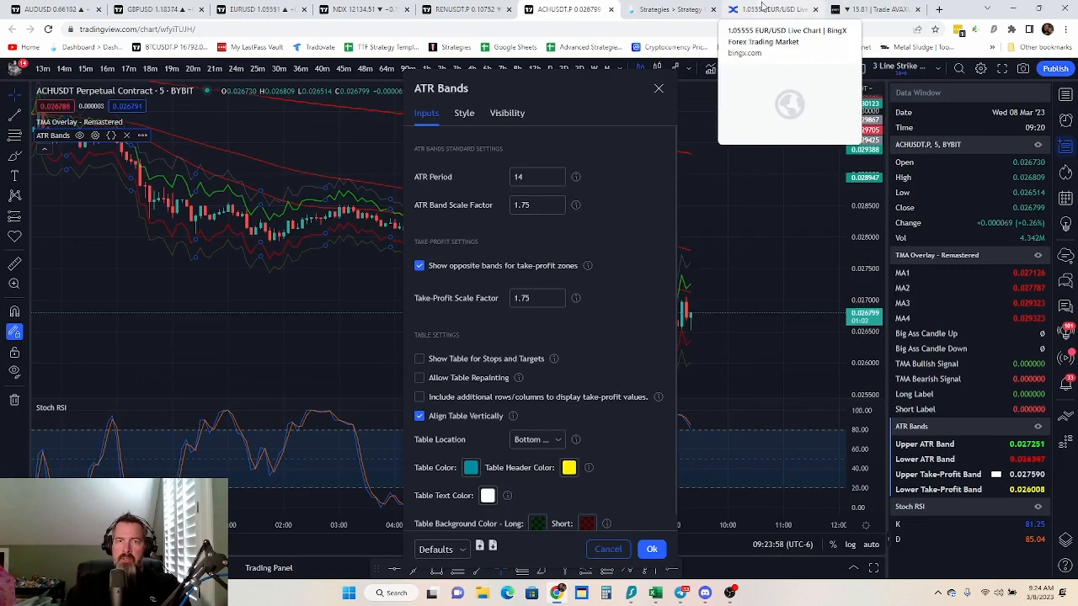
click(670, 10)
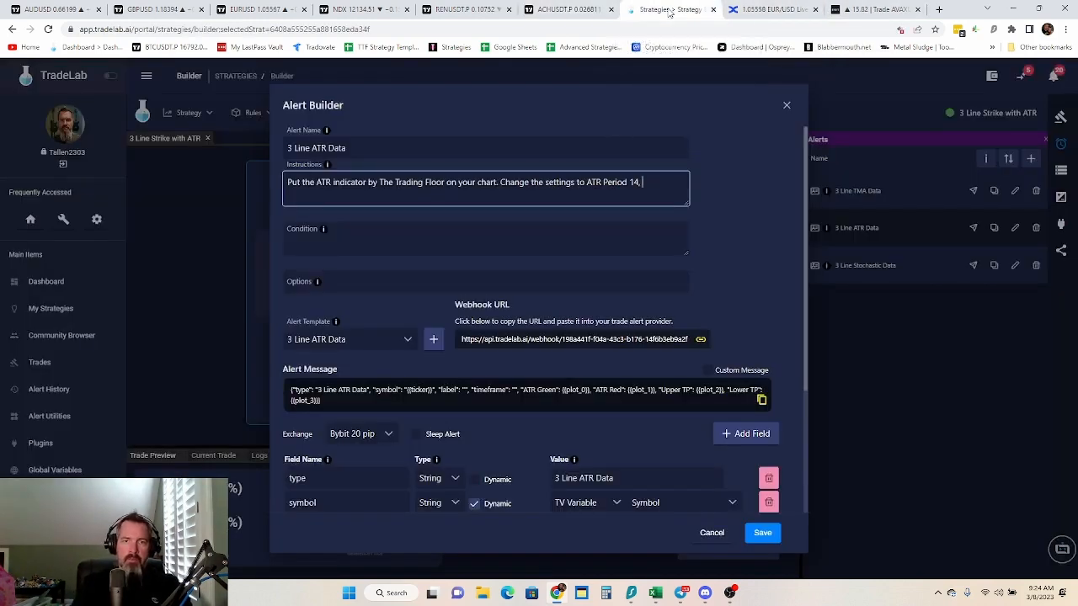
text(R Band )
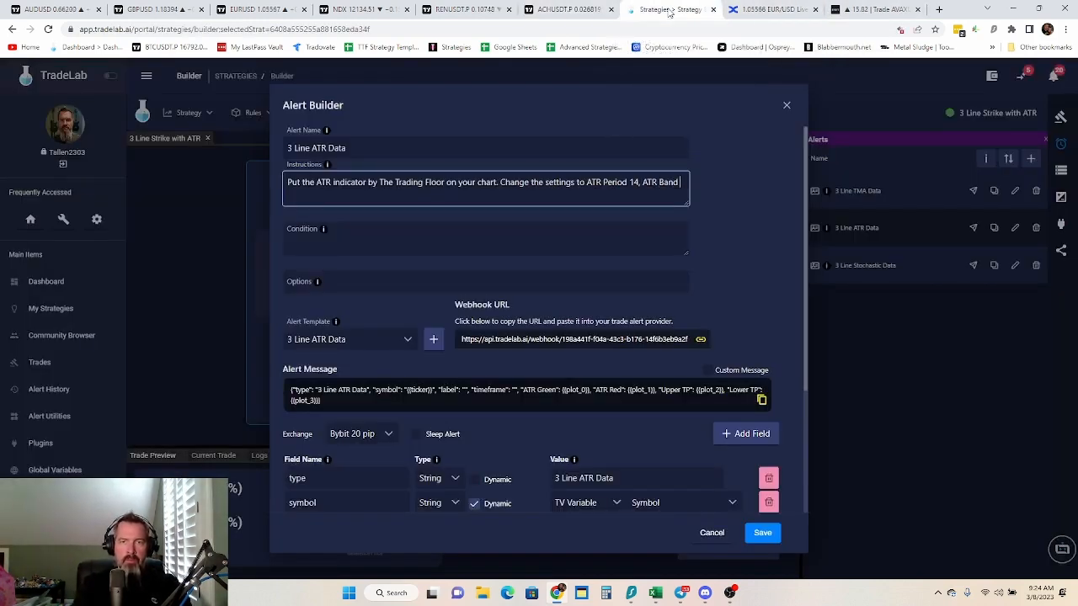
text(Scale to 1.)
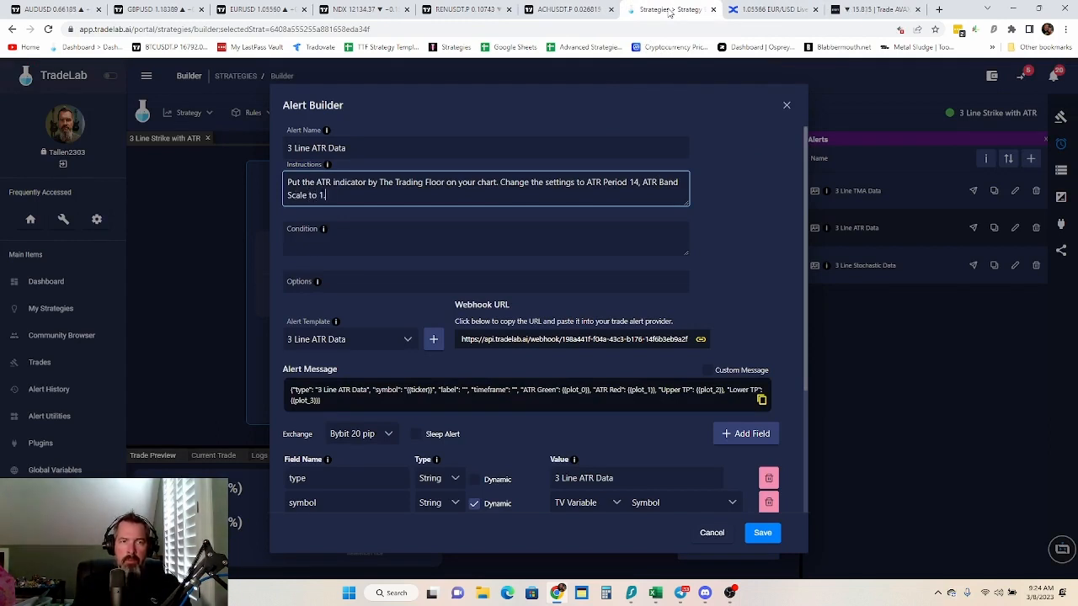
text(75)
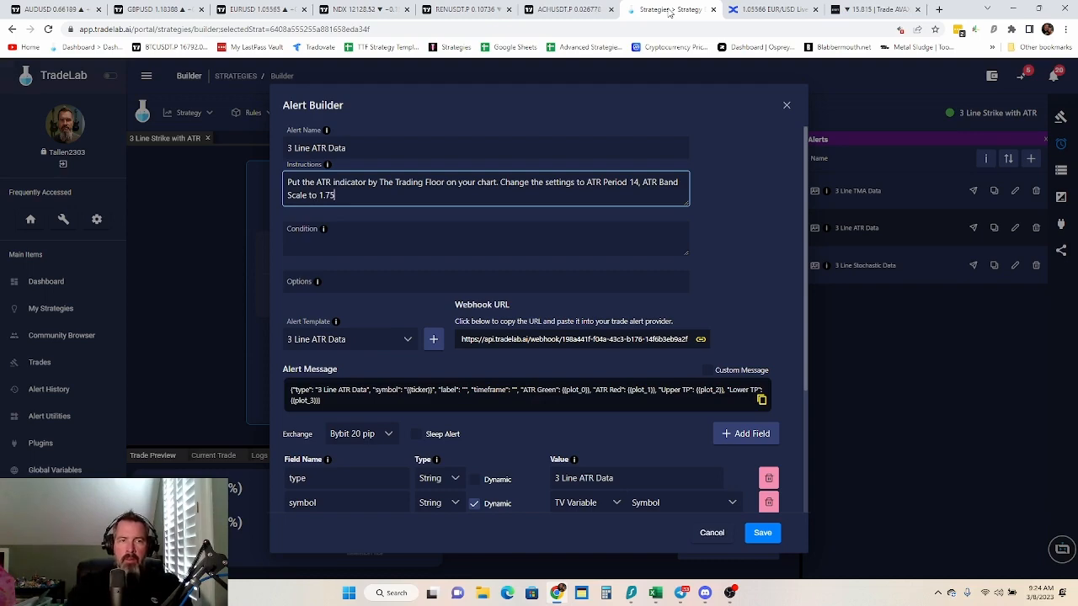
text(,)
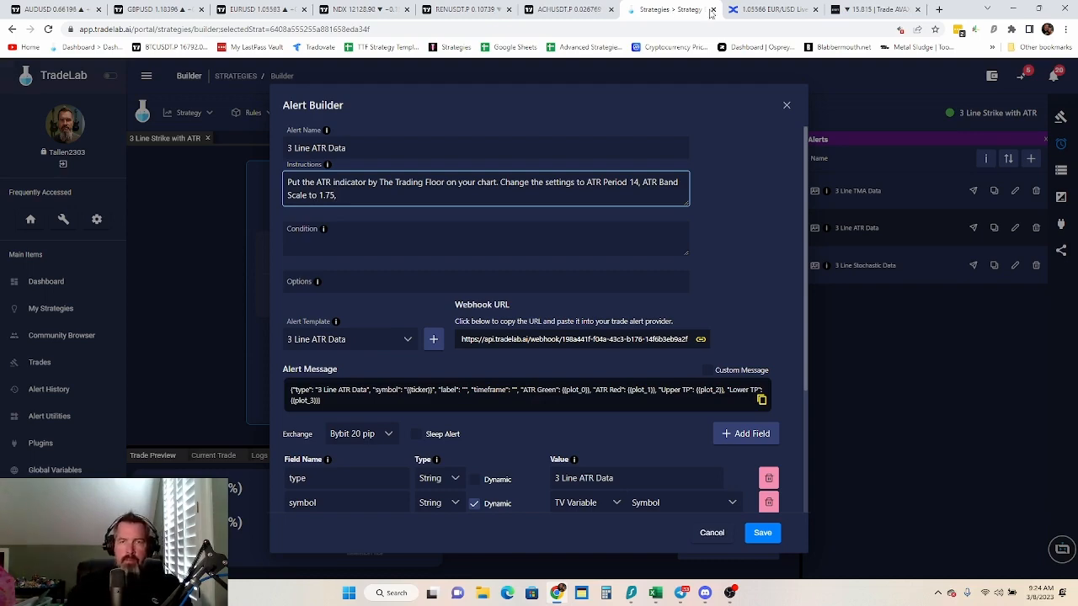
Check the take-profit scale factor in TradingView and append "TP Scale to 1.75" to the TradeLab instructions
click(551, 10)
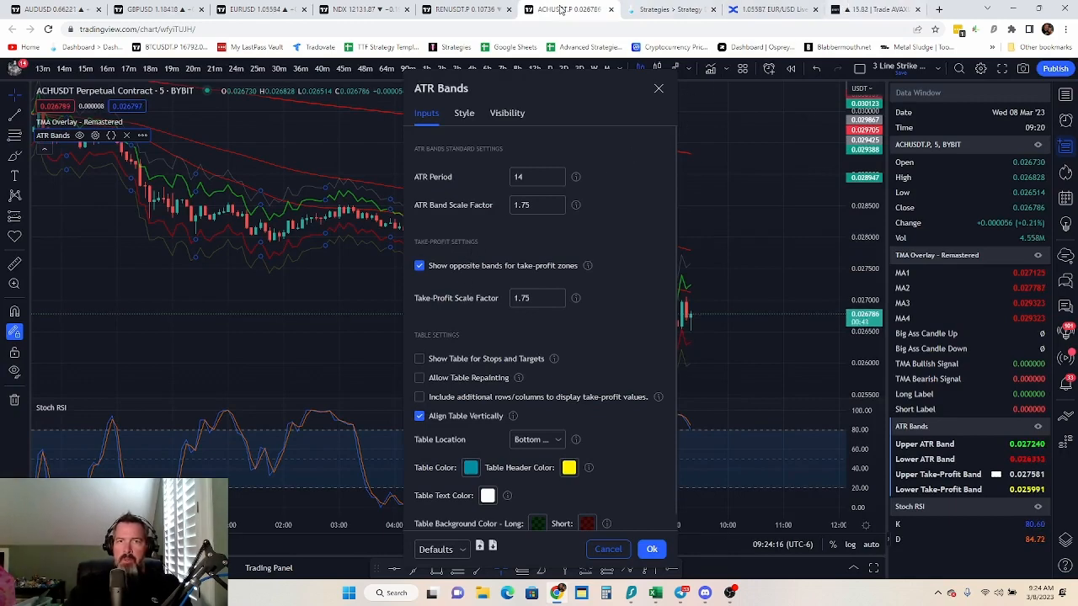
click(656, 13)
text(TP)
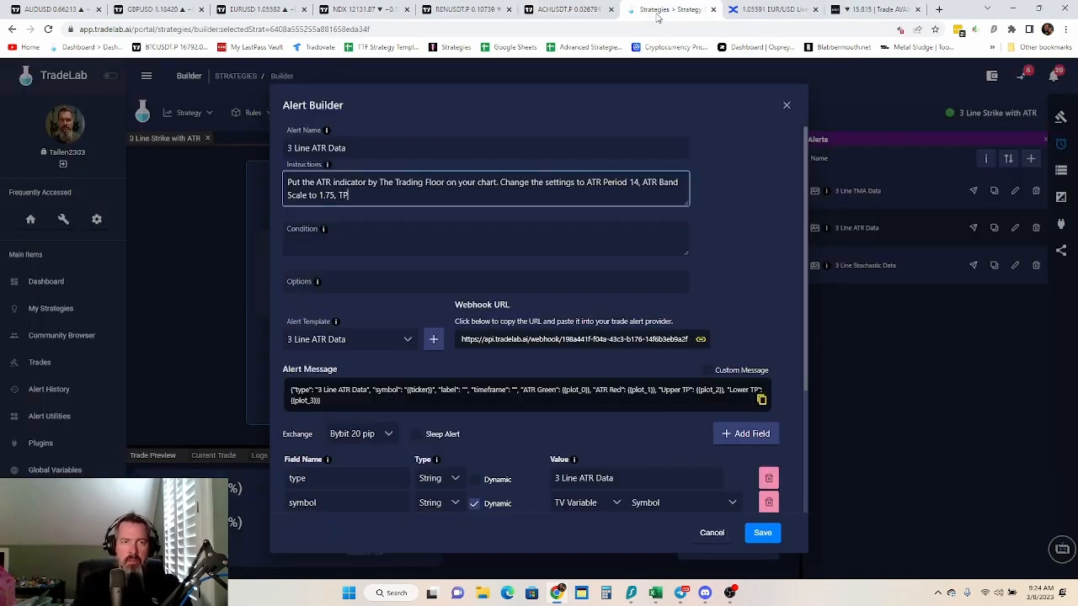
text( Sca)
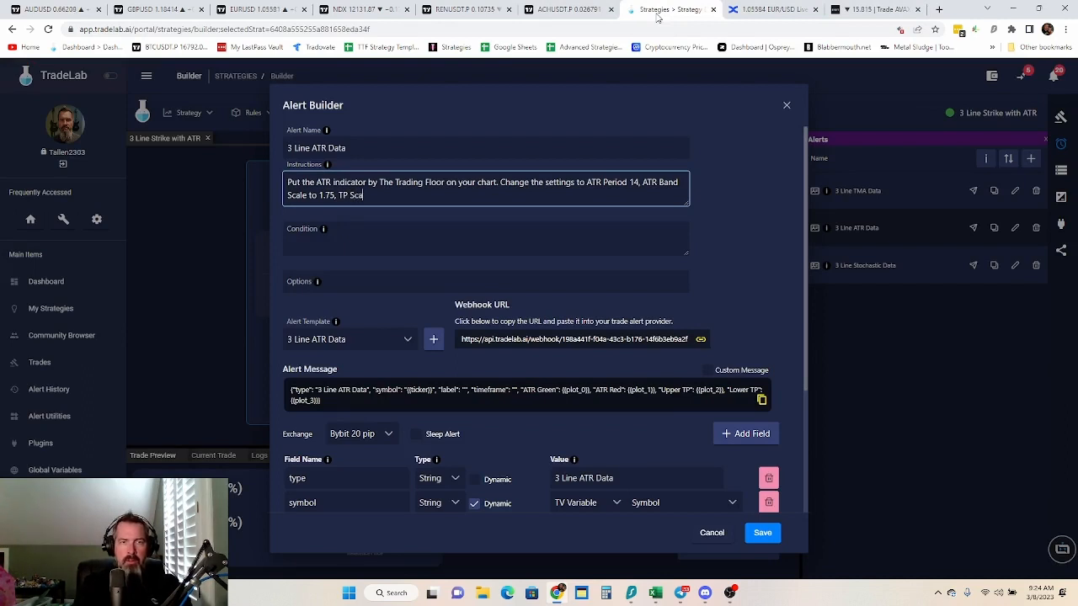
text(le to 1.)
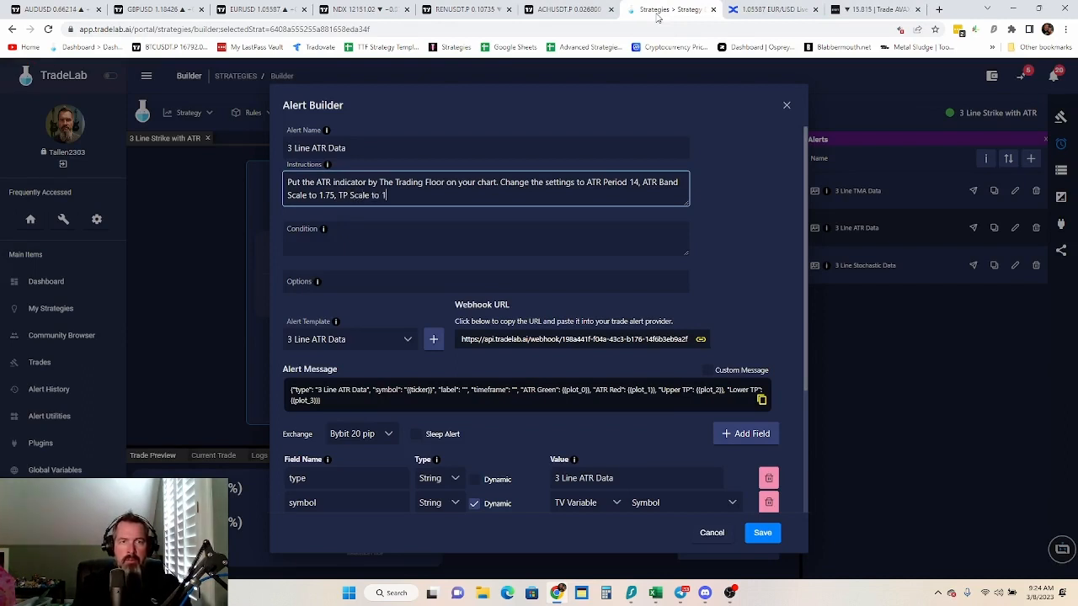
text(75)
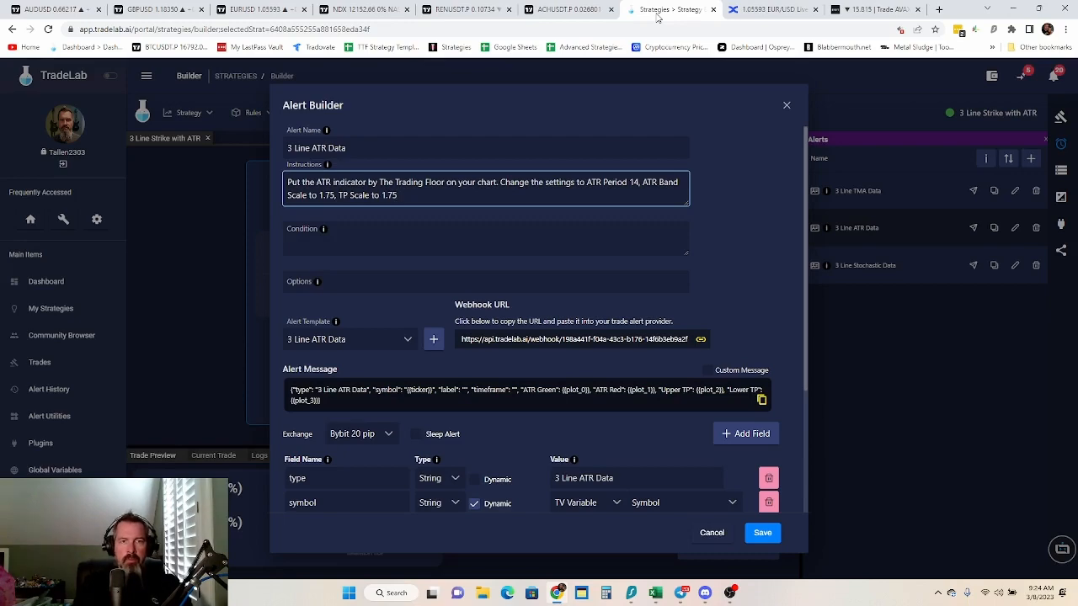
text( and)
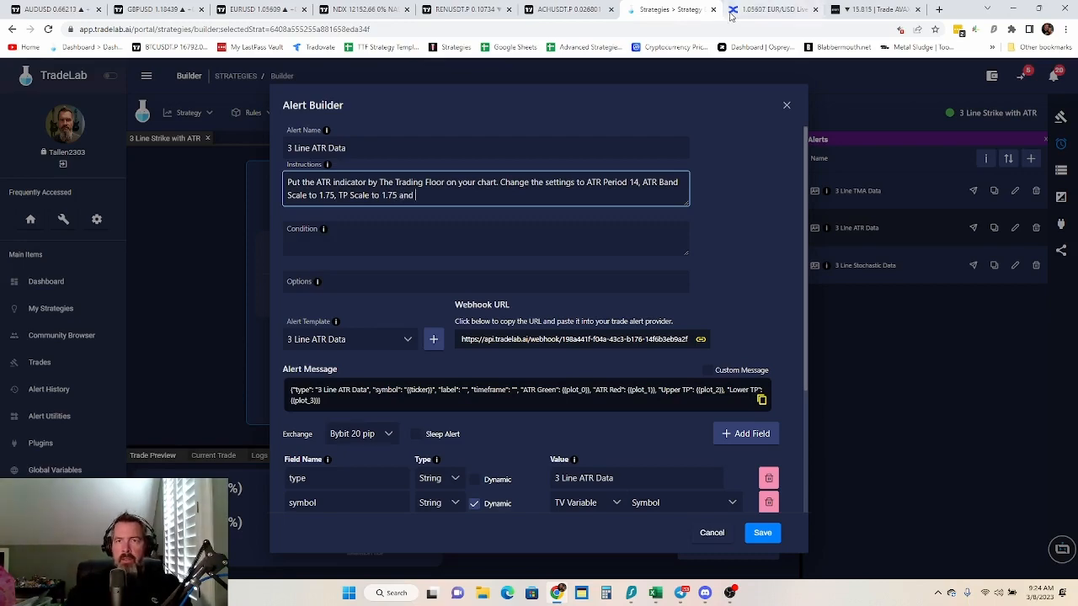
Finish the ATR alert's instructions with "and turn on show take profit zones."
key(ctrl+shift+Tab)
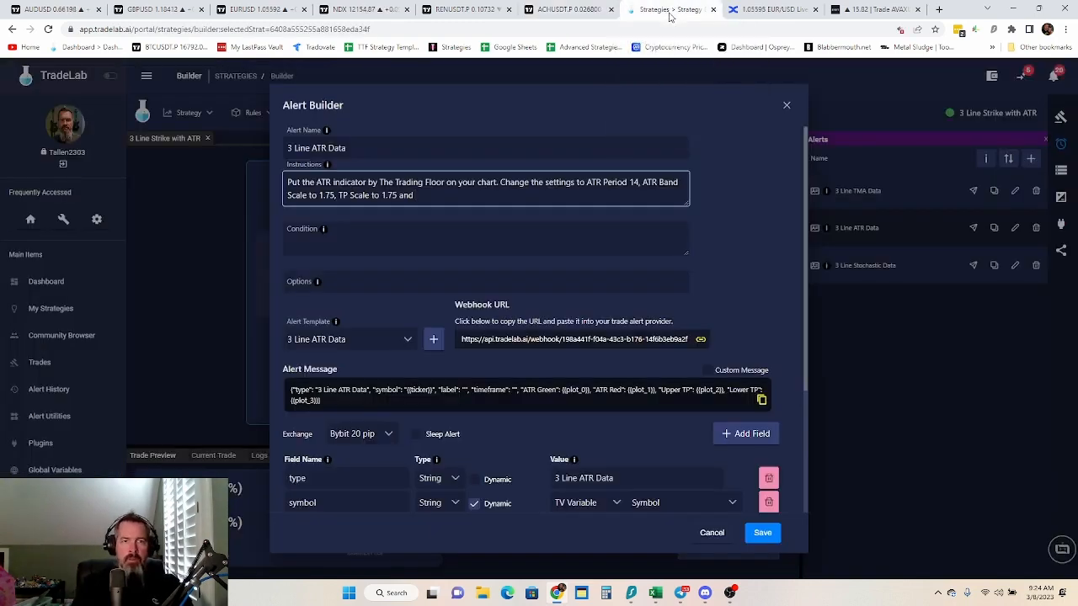
text(urn on)
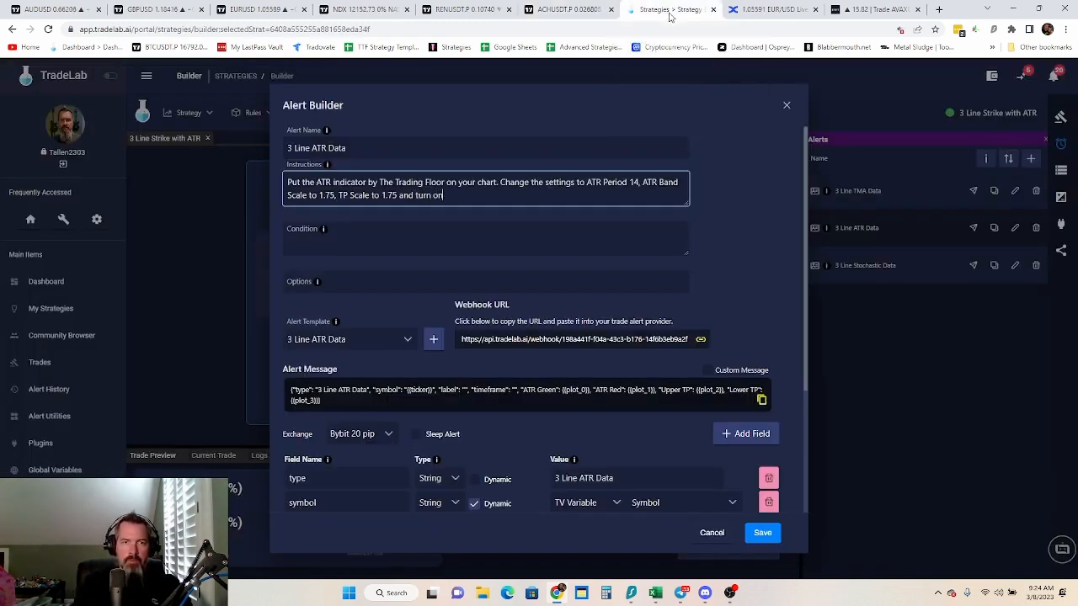
text( show take profit zones.)
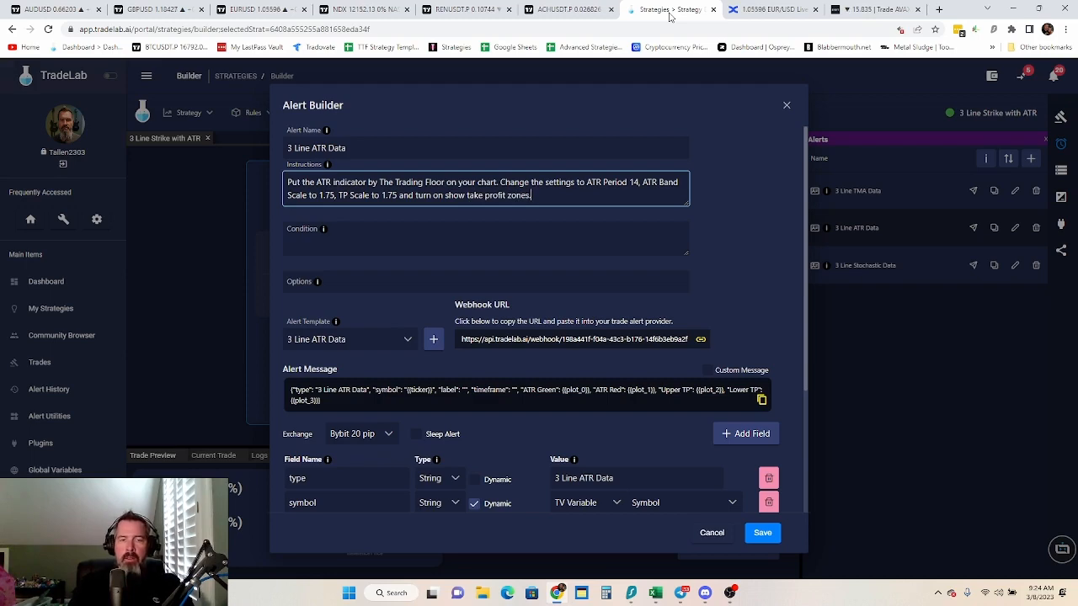
Check the ATR Bands plot names in TradingView and start the ATR alert's condition in TradeLab with "Upper ATR Band, greater than, -5"
click(449, 229)
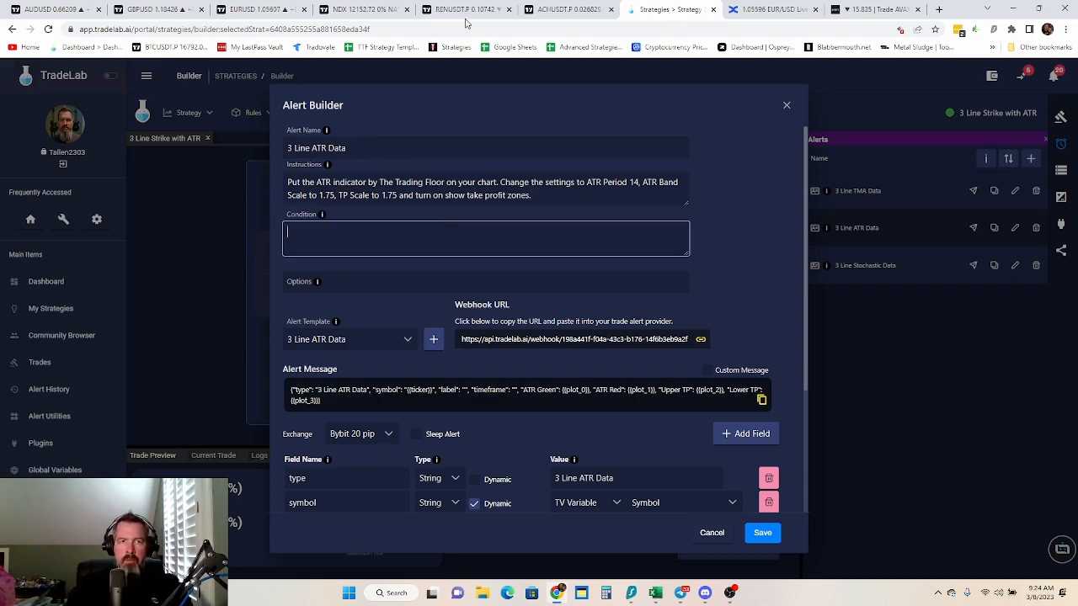
click(564, 9)
click(609, 552)
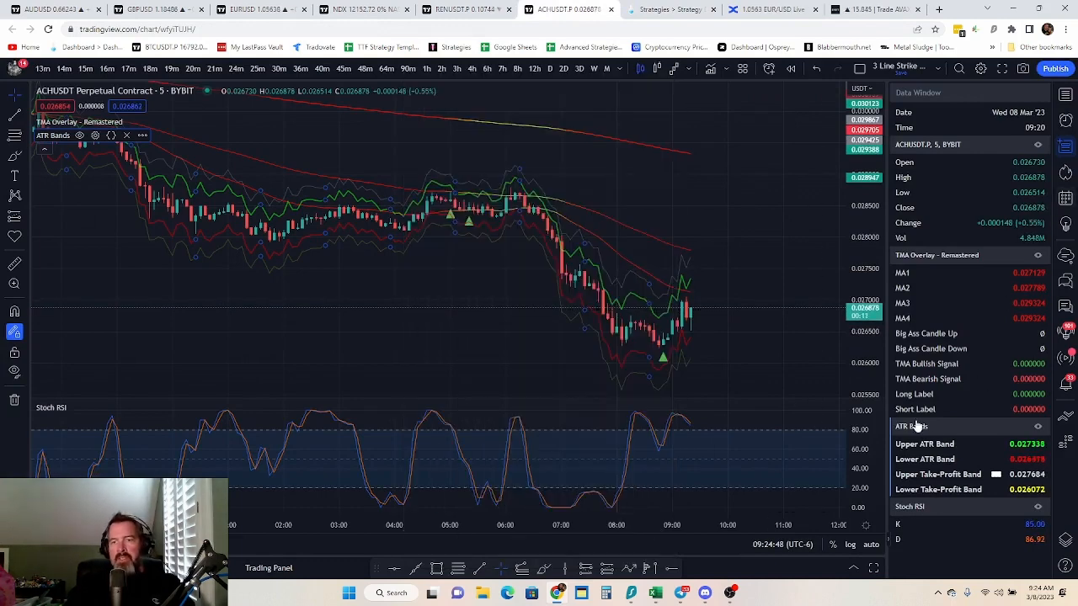
click(669, 10)
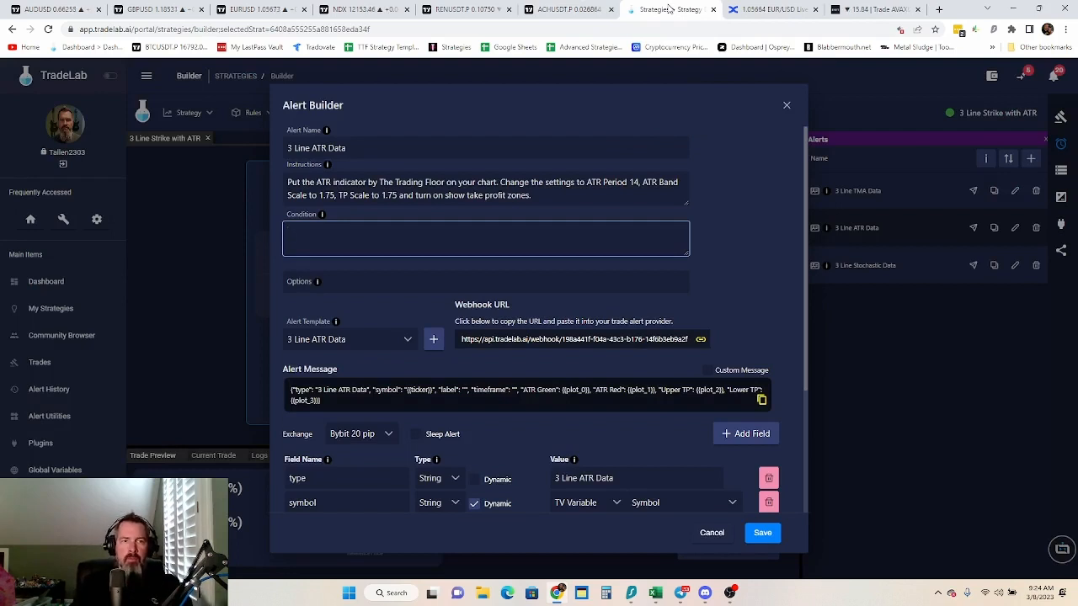
text(Upper )
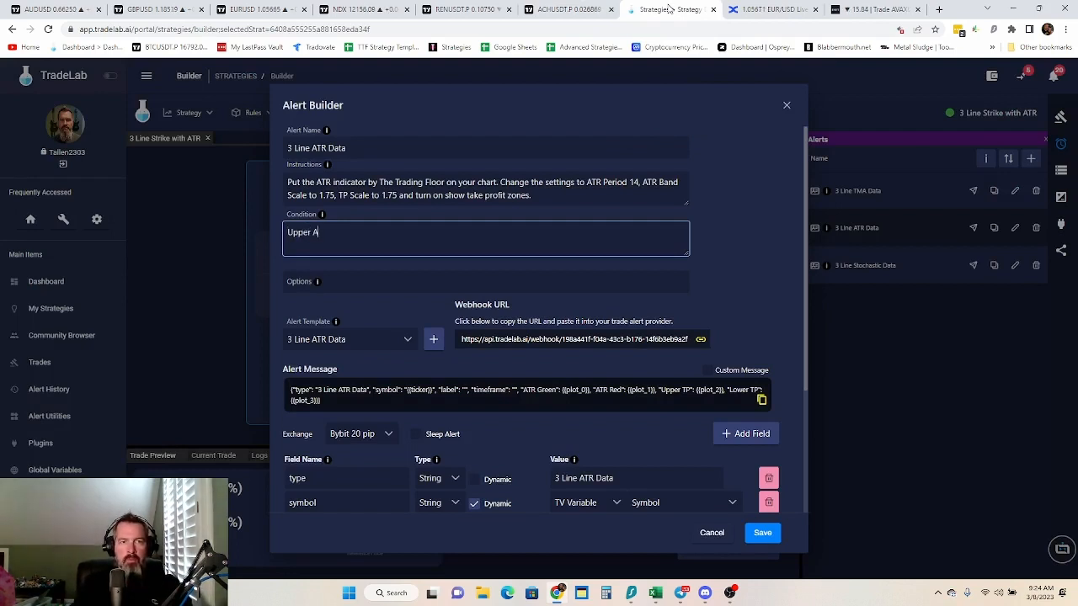
text(ATR Band, greater t)
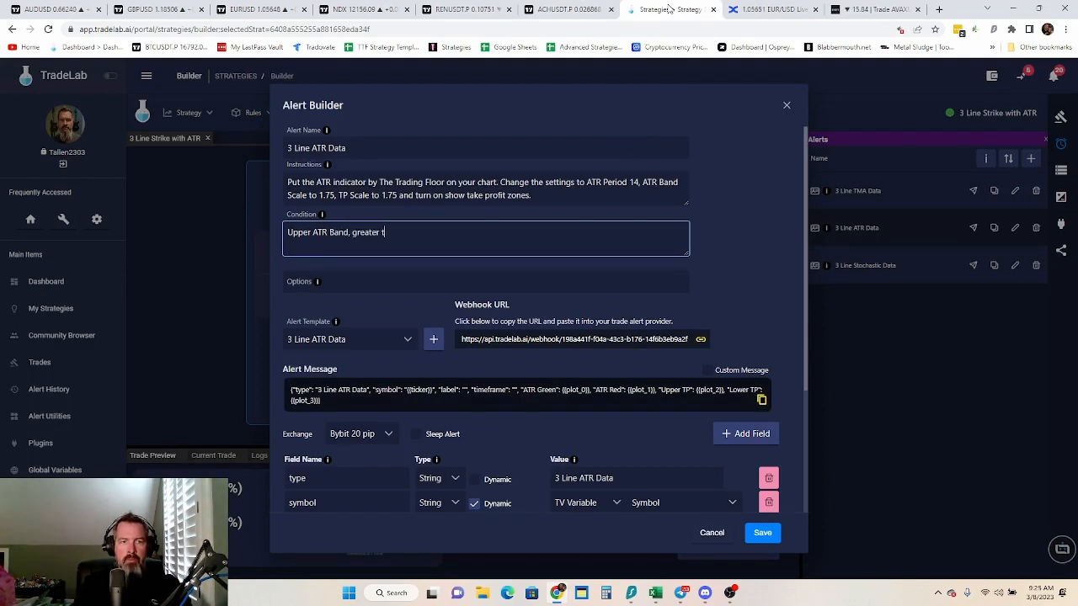
text(han, -5)
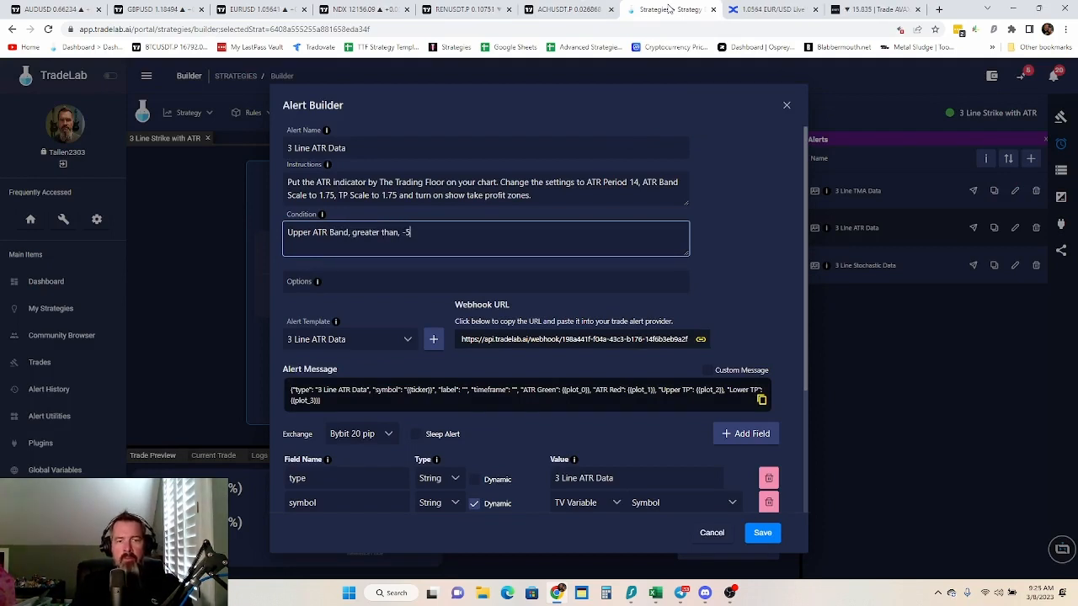
text(, Once )
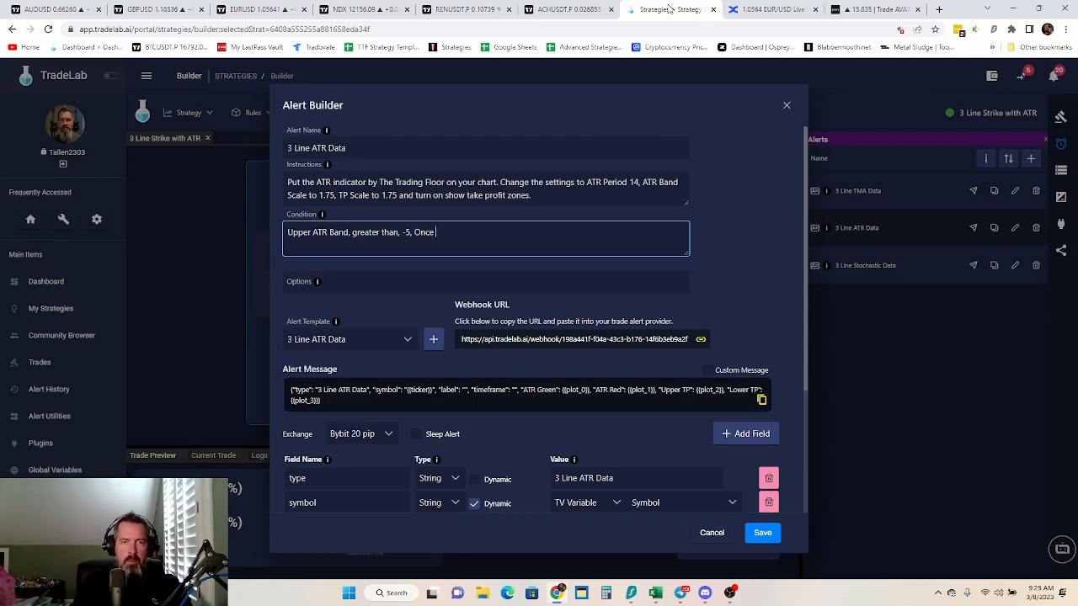
text(Per B)
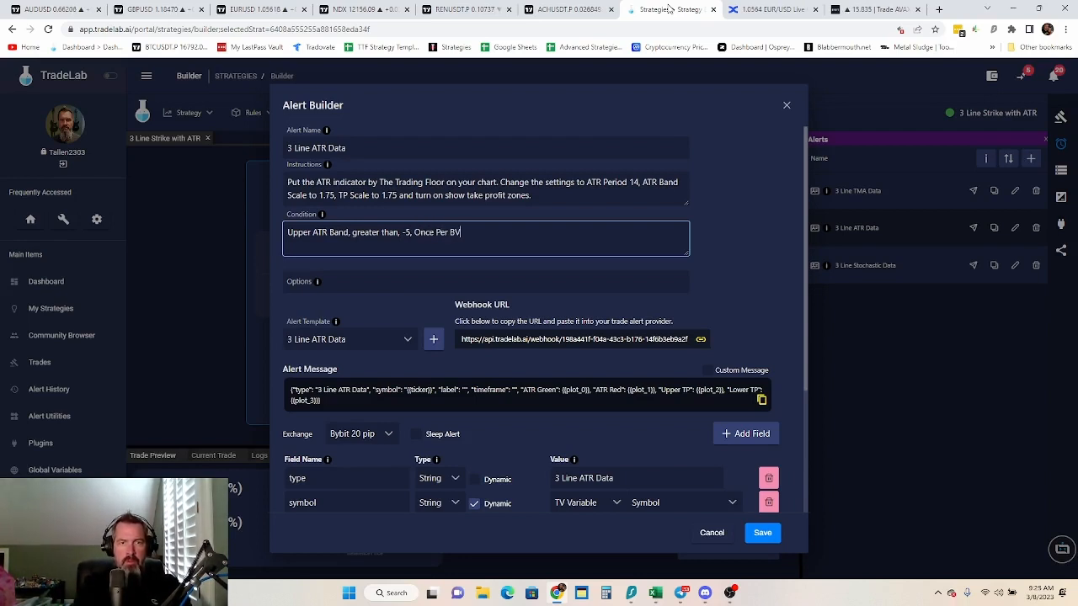
text(ar Close)
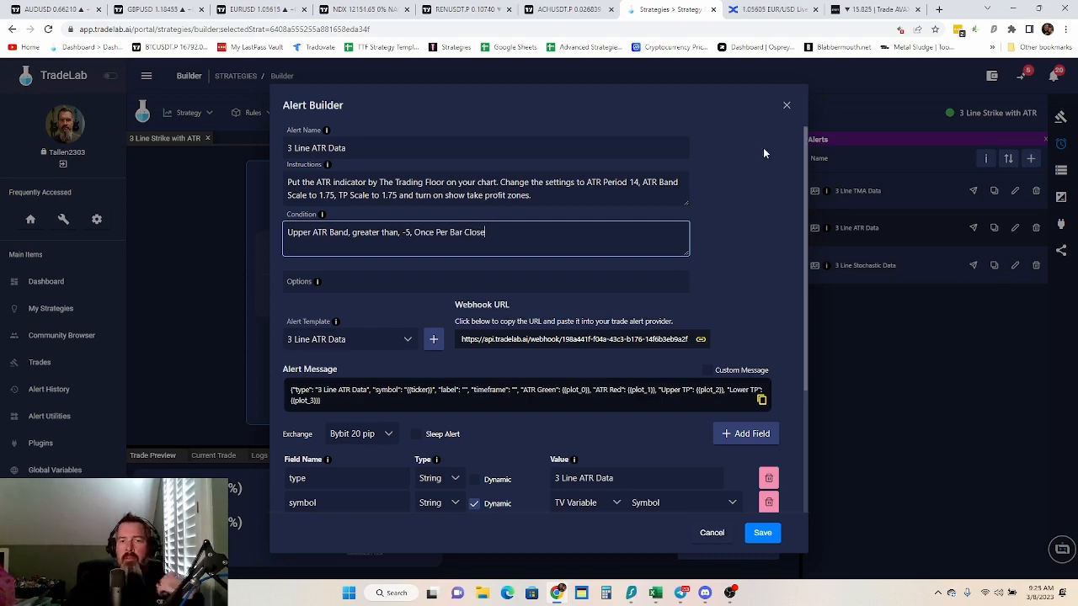
Finish the ATR alert's condition with ", Once Per Bar Close" and save the alert
click(763, 533)
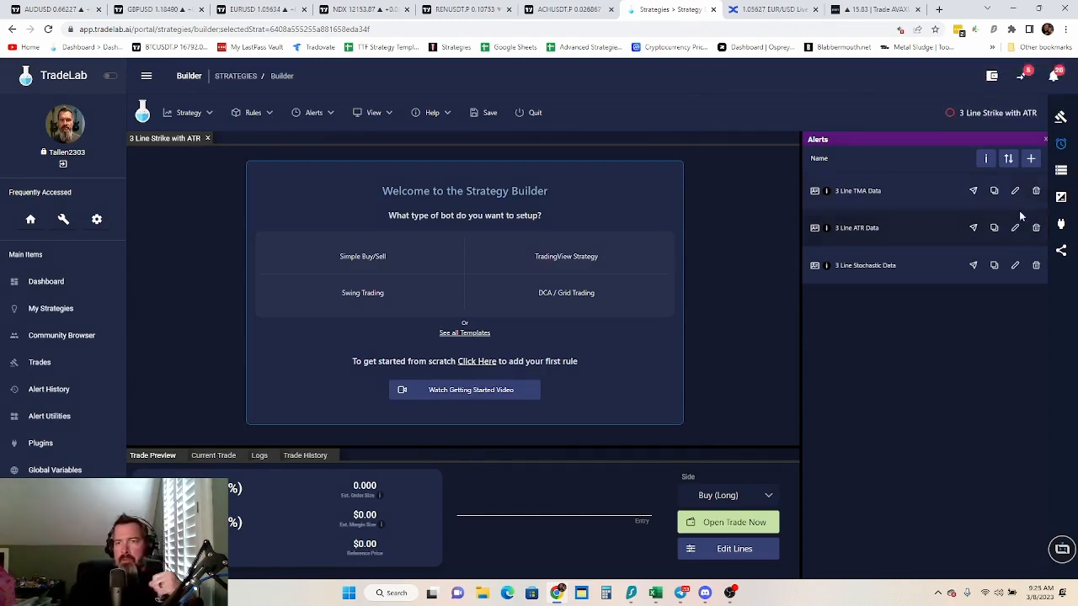
Add a new alert named "3 Line With ATR" and create an alert template with that name
click(1030, 159)
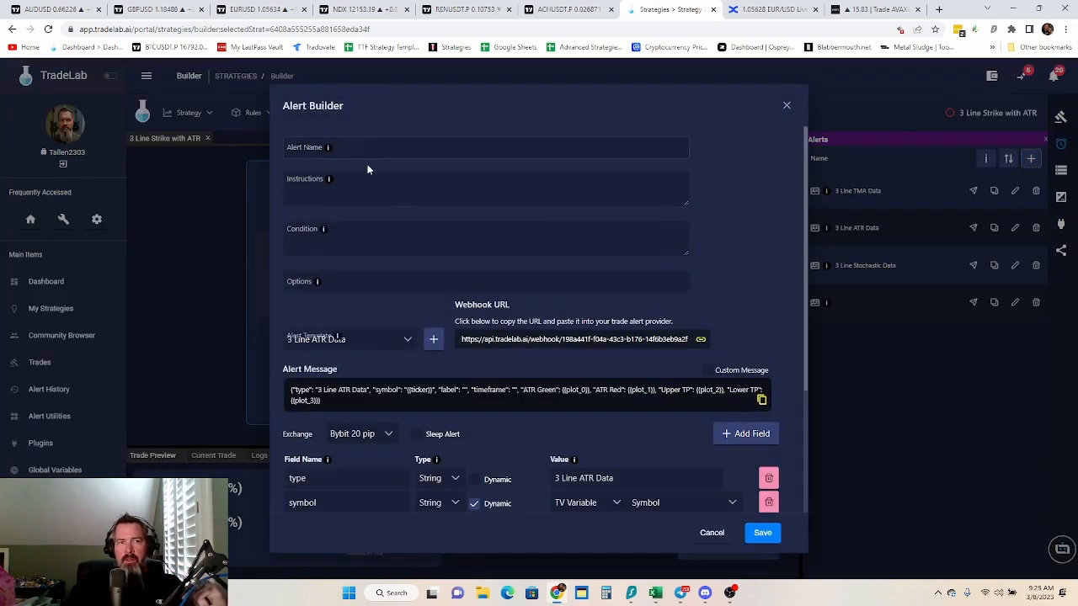
click(373, 143)
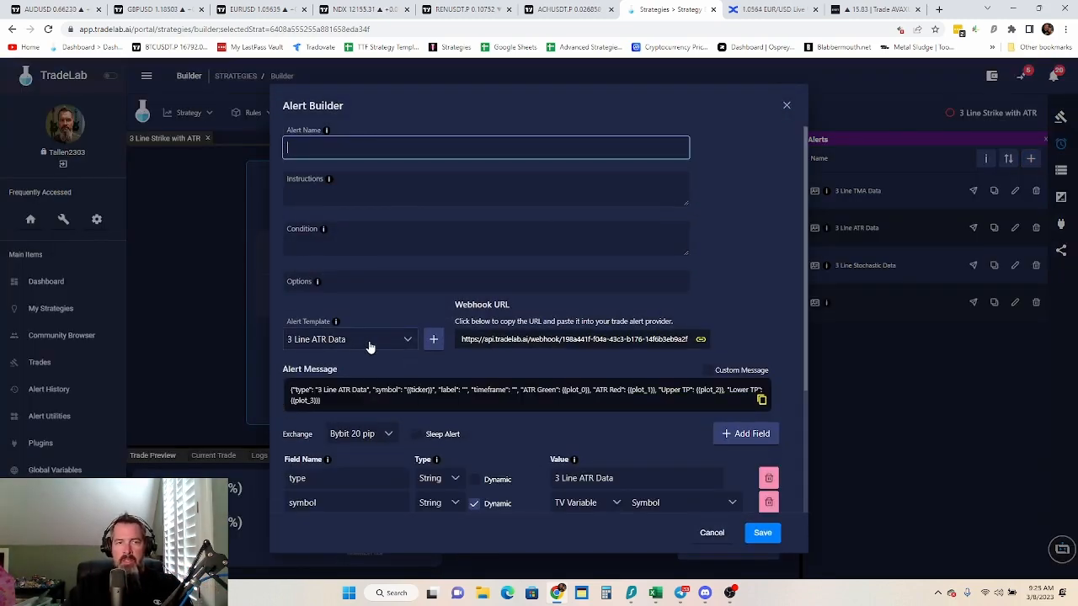
text(3 Line)
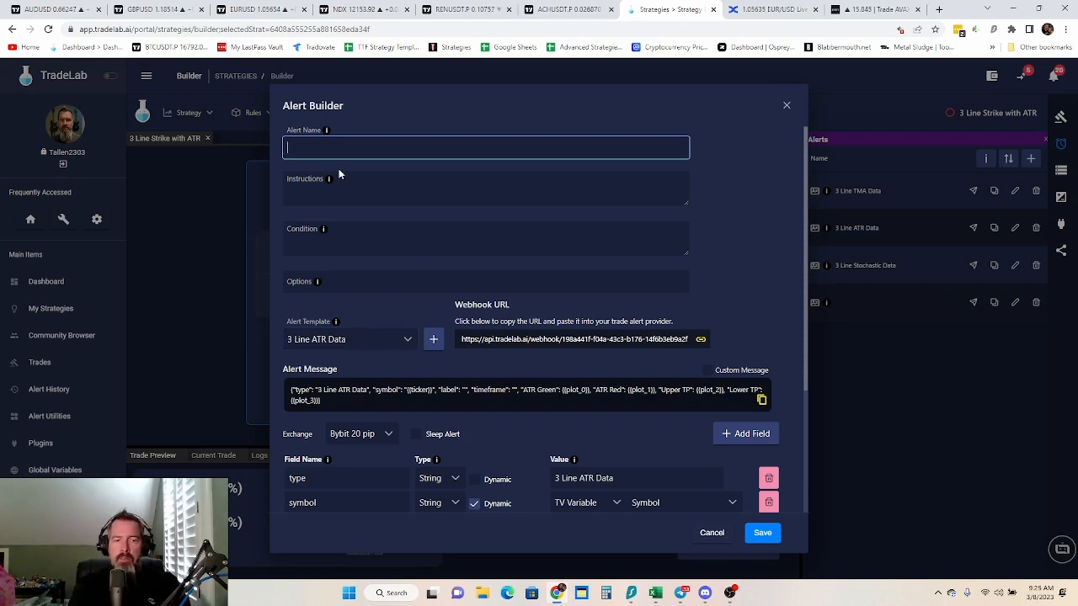
text( With )
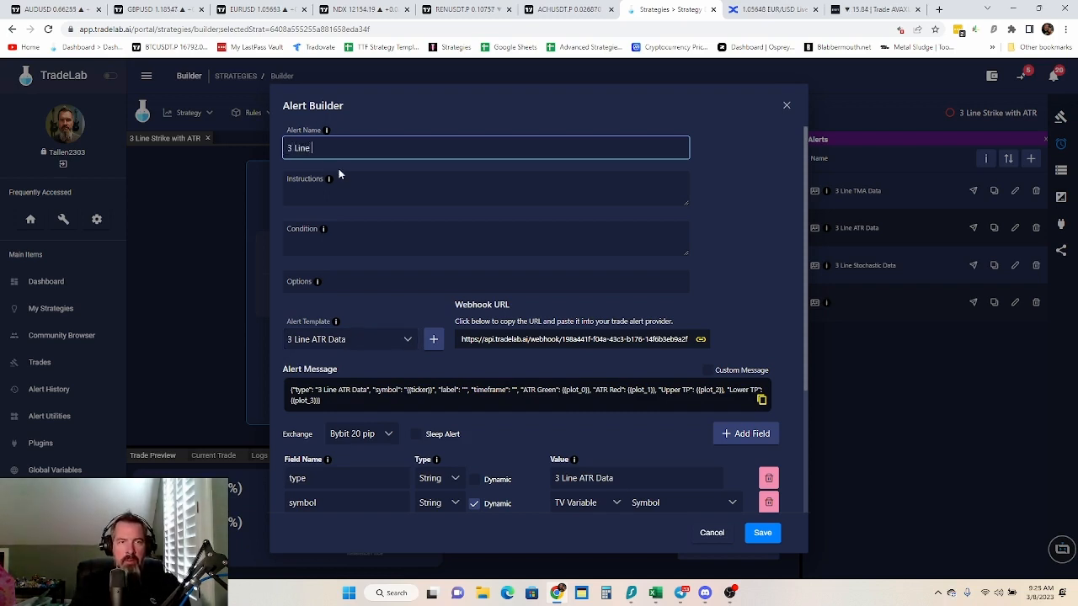
text(AT)
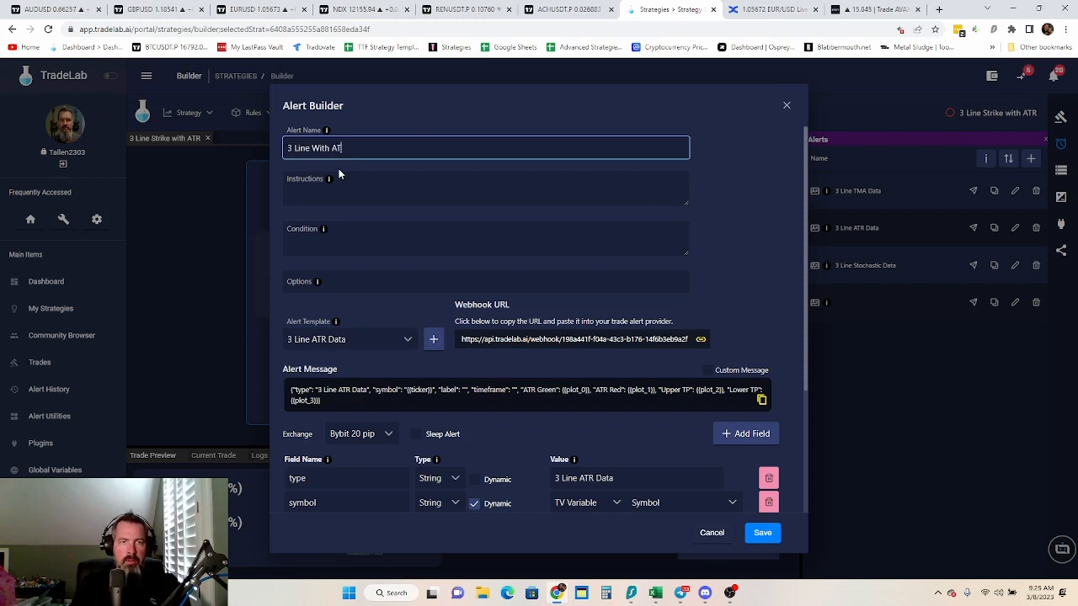
text(R Long)
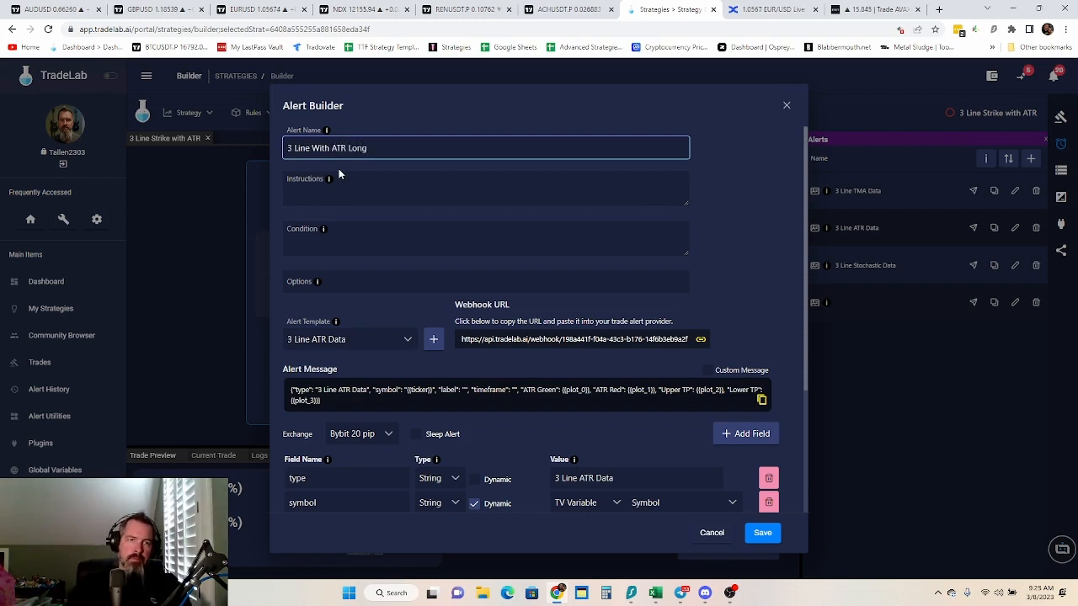
key(BackSpace)
key(BackSpace)
key(BackSpace)
key(BackSpace)
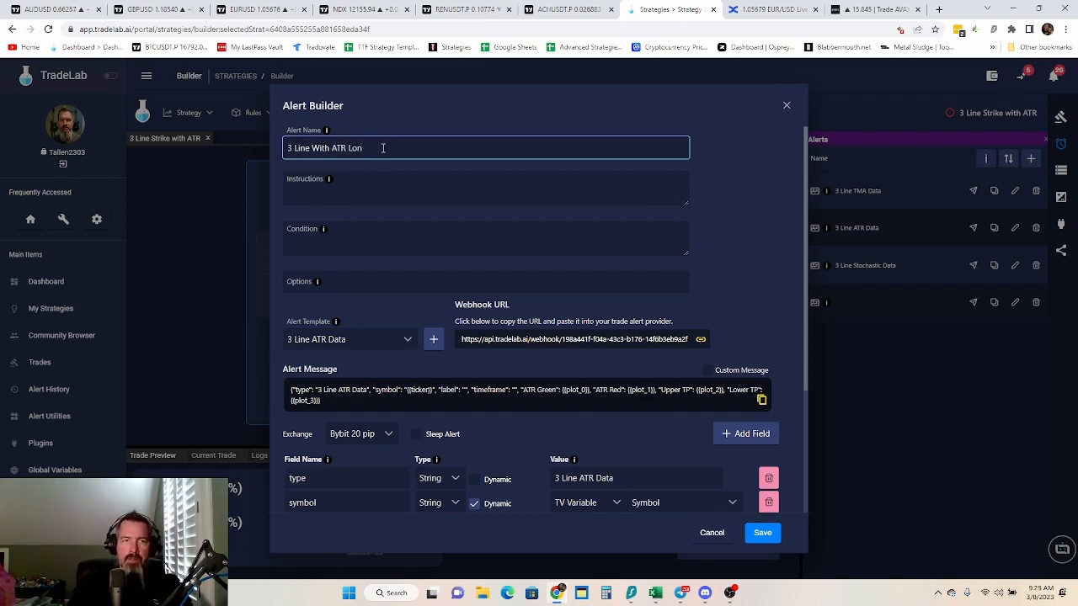
click(434, 339)
Extend the alert name to "3 Line With ATR Long" and set the type field's value to "3 Line Long"
click(383, 151)
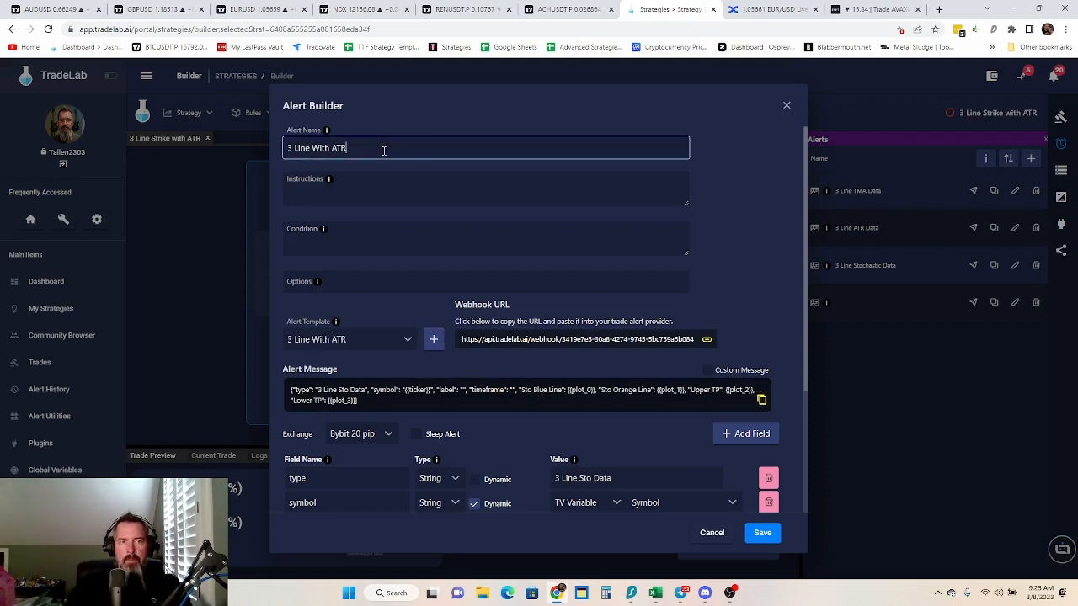
text(Long)
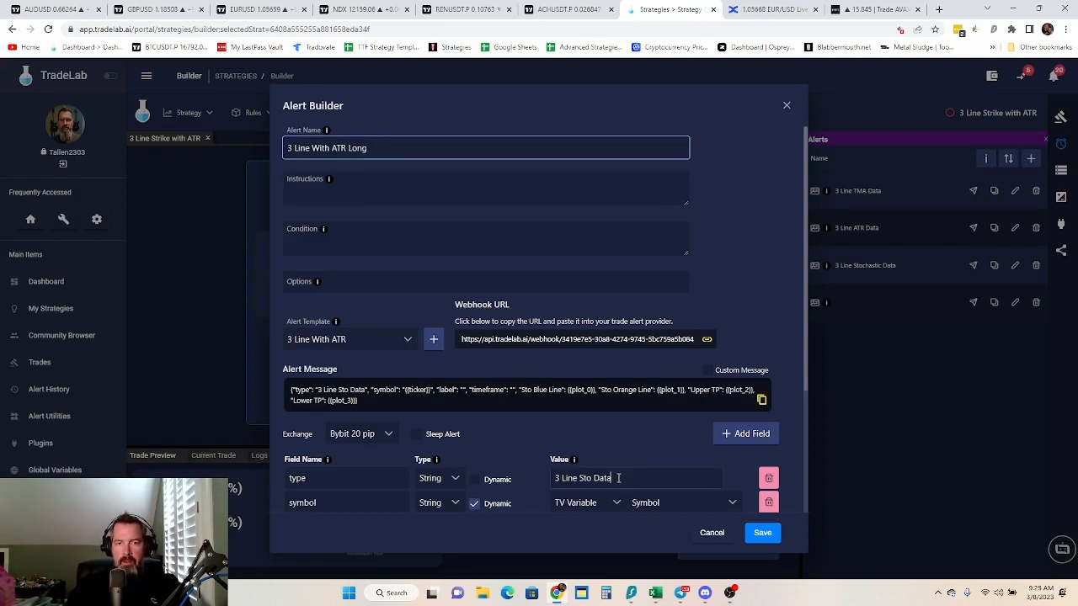
drag(618, 478, 582, 479)
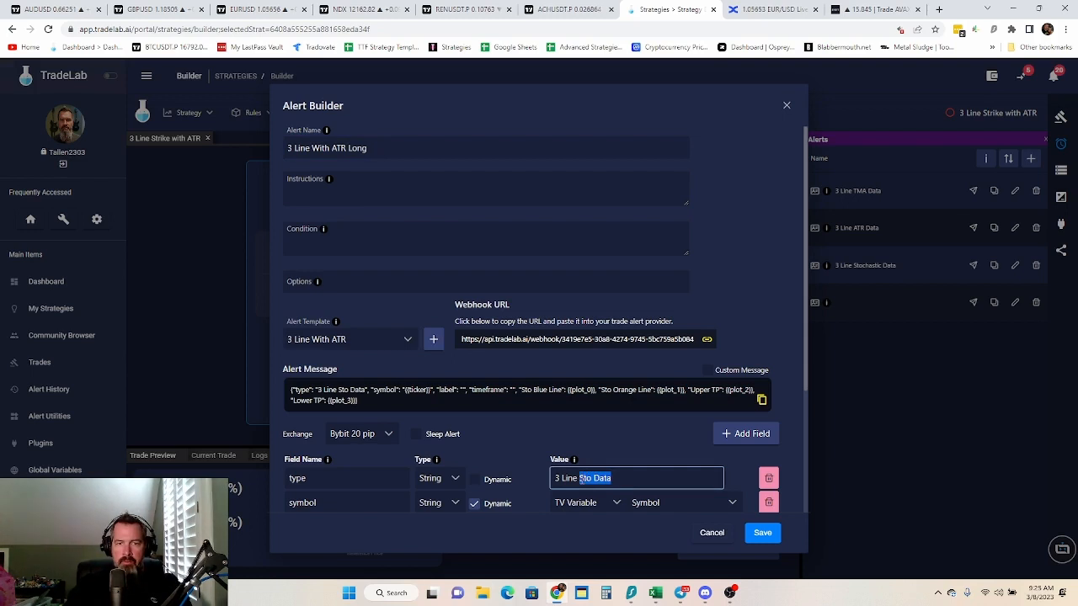
text(Long)
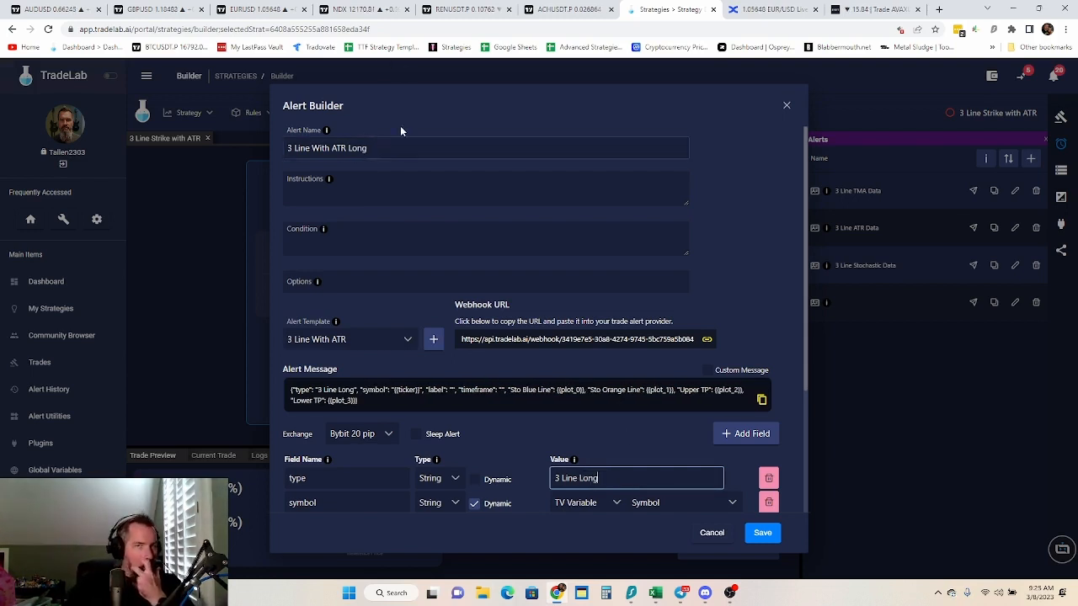
Check the TMA Overlay's alert condition in TradingView and set the TradeLab alert's instructions to "Make an alert for TMA Long Entry."
click(564, 10)
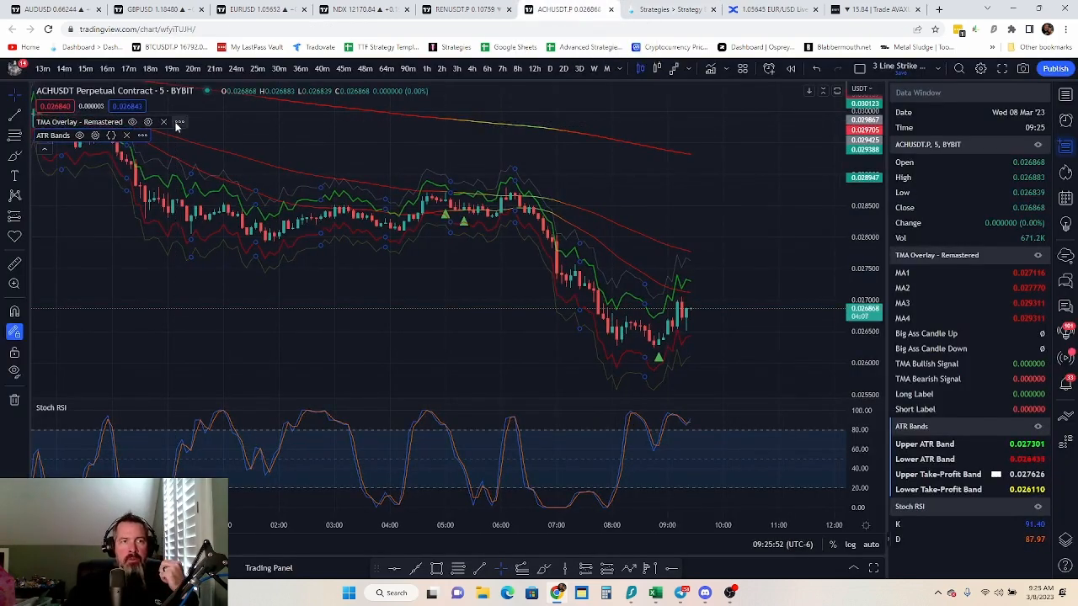
click(180, 122)
click(301, 143)
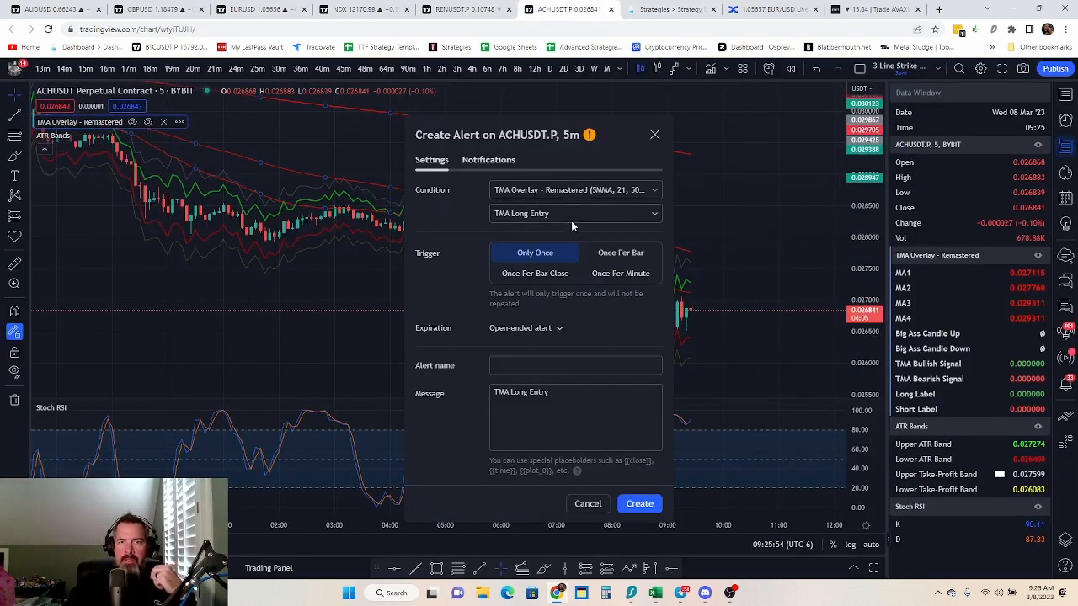
click(651, 11)
click(479, 189)
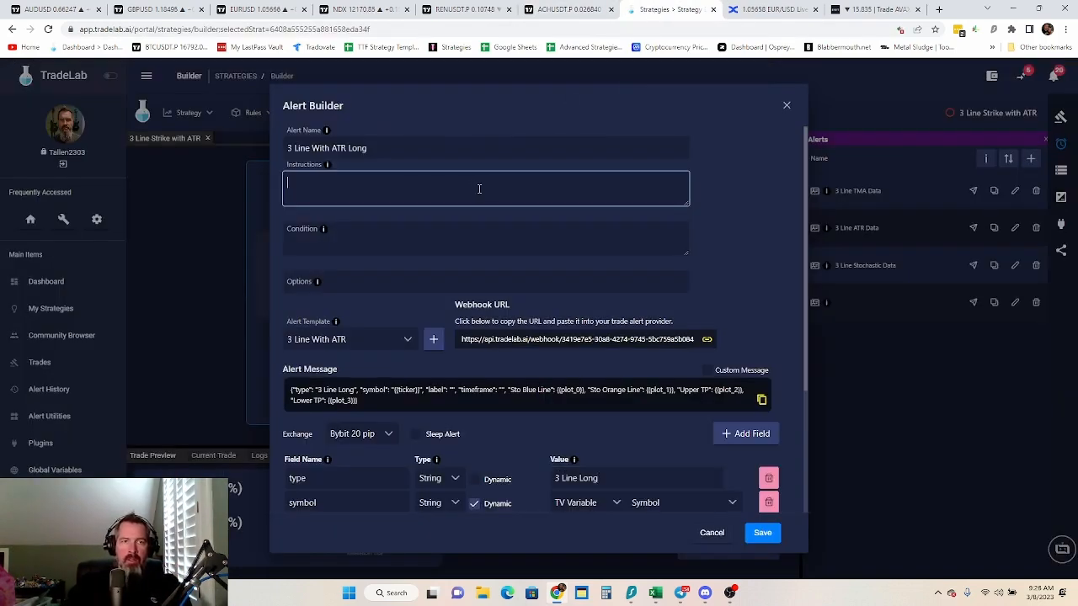
text(Make an)
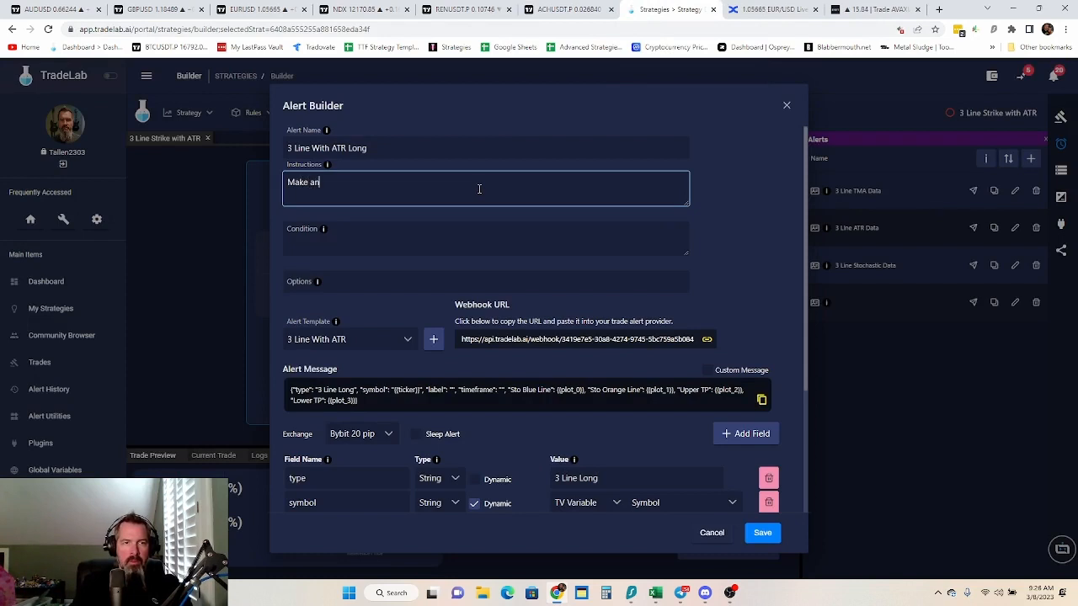
text( alert for)
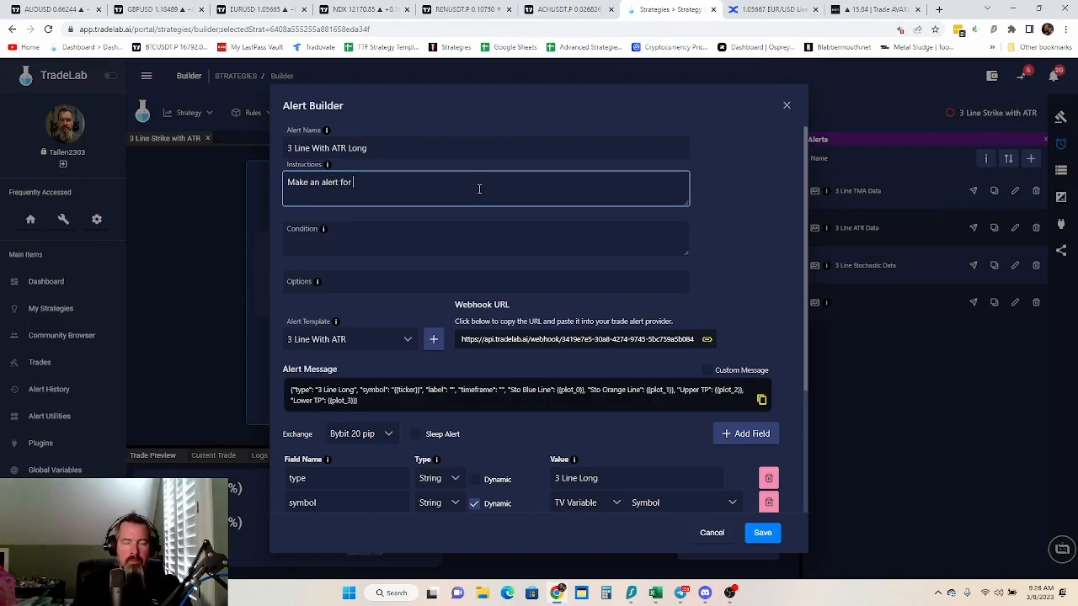
text( TMA Long )
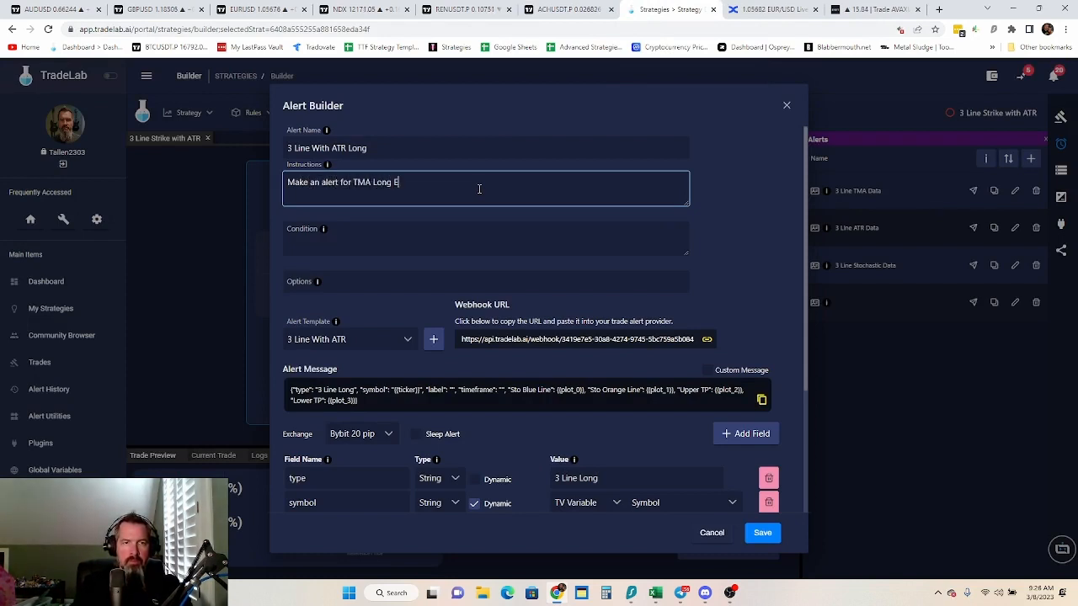
text(EN)
key(BackSpace)
text(ntry.)
Set the long alert's condition to "TMA Long Entry, Once Per Bar Close"
click(448, 234)
text(TMA )
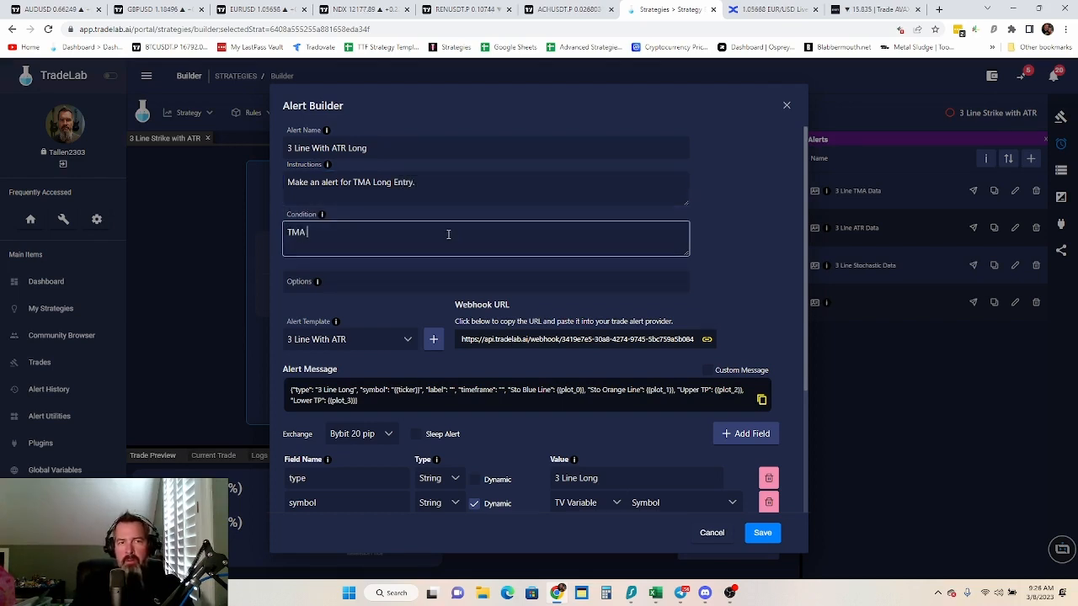
text(Long En)
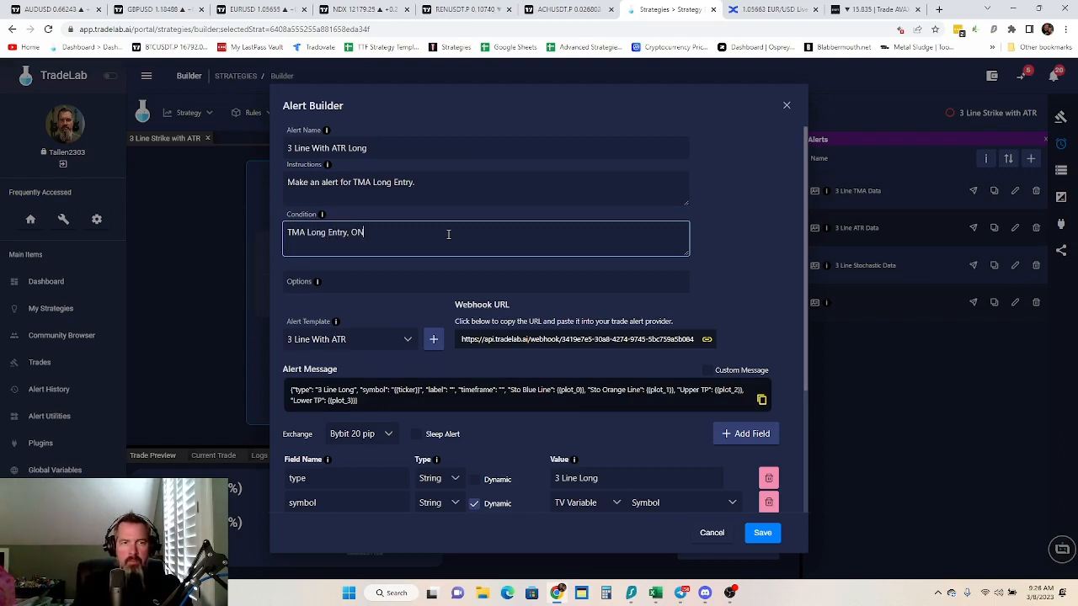
text(try, Once PEr)
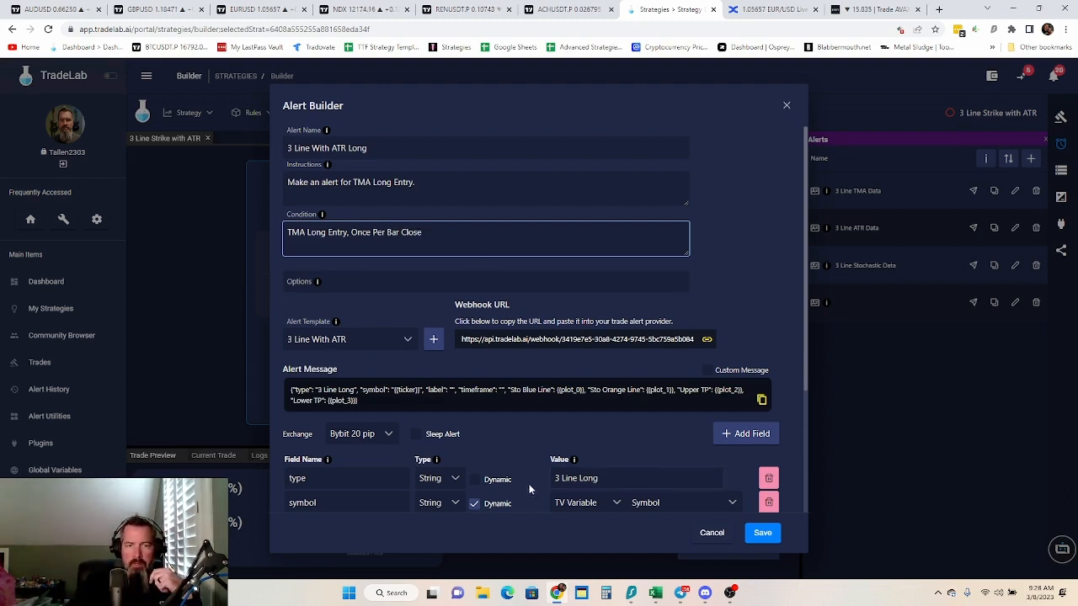
Remove the Lower TP, Upper TP, Sto Orange Line and Sto Blue Line fields from the long alert's message and save the alert
scroll(519, 460, down, 1)
scroll(518, 460, down, 2)
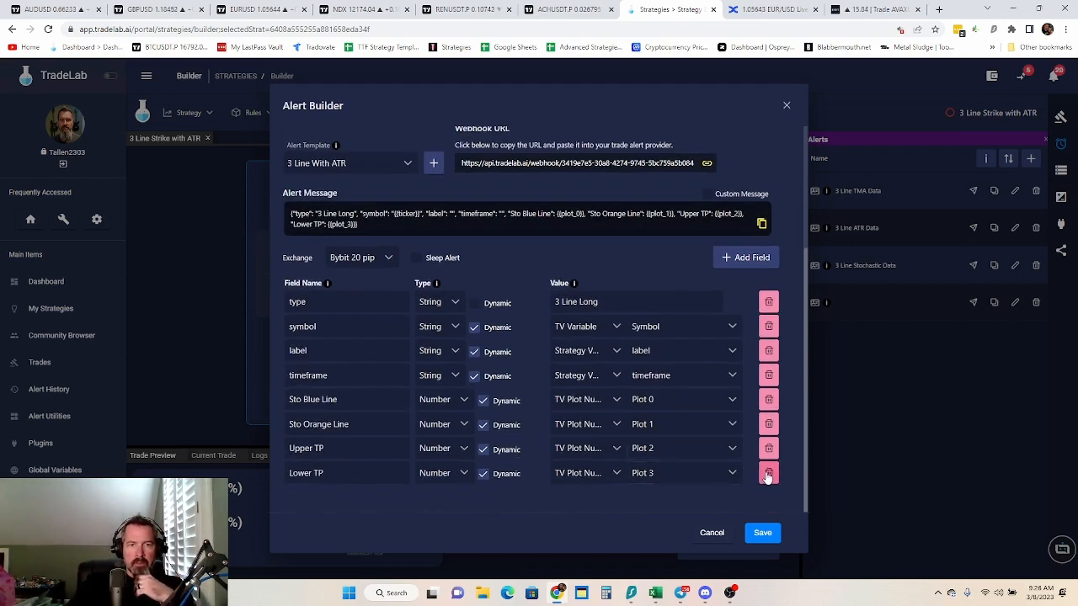
scroll(485, 379, up, 2)
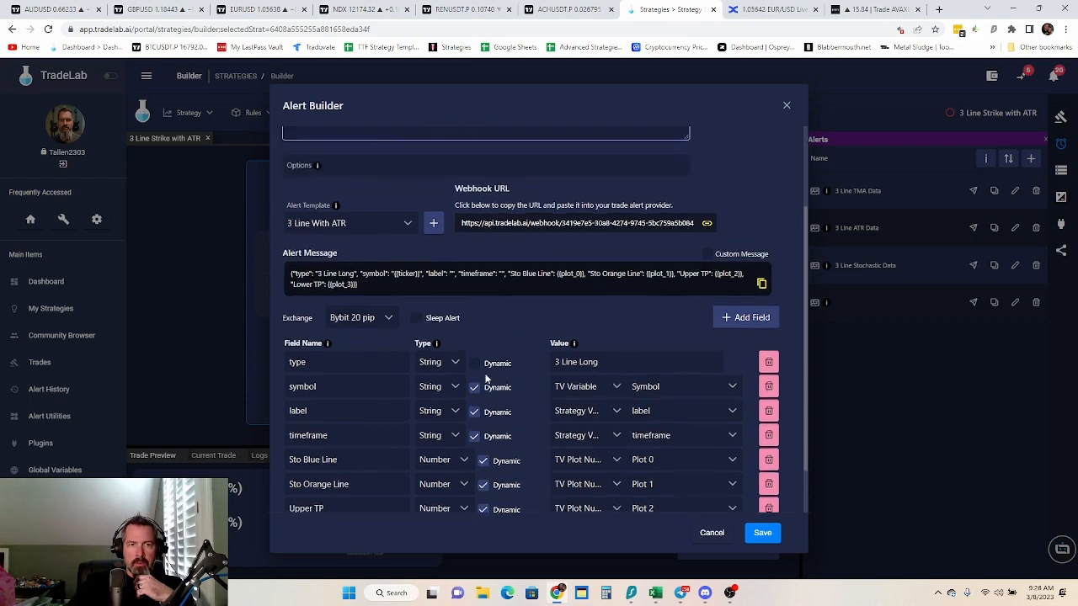
scroll(485, 380, down, 2)
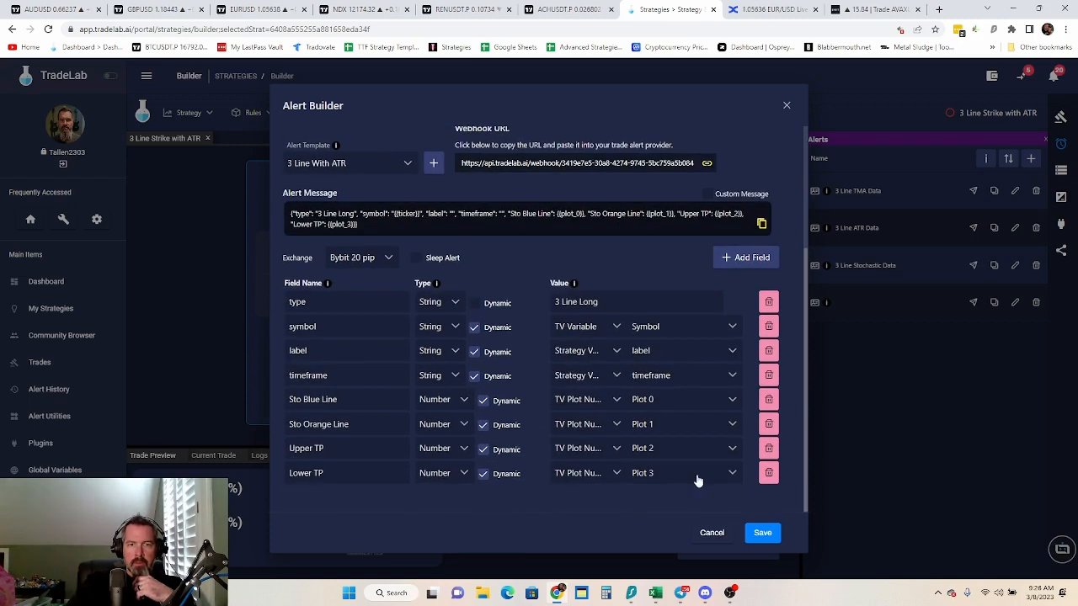
click(769, 473)
click(619, 354)
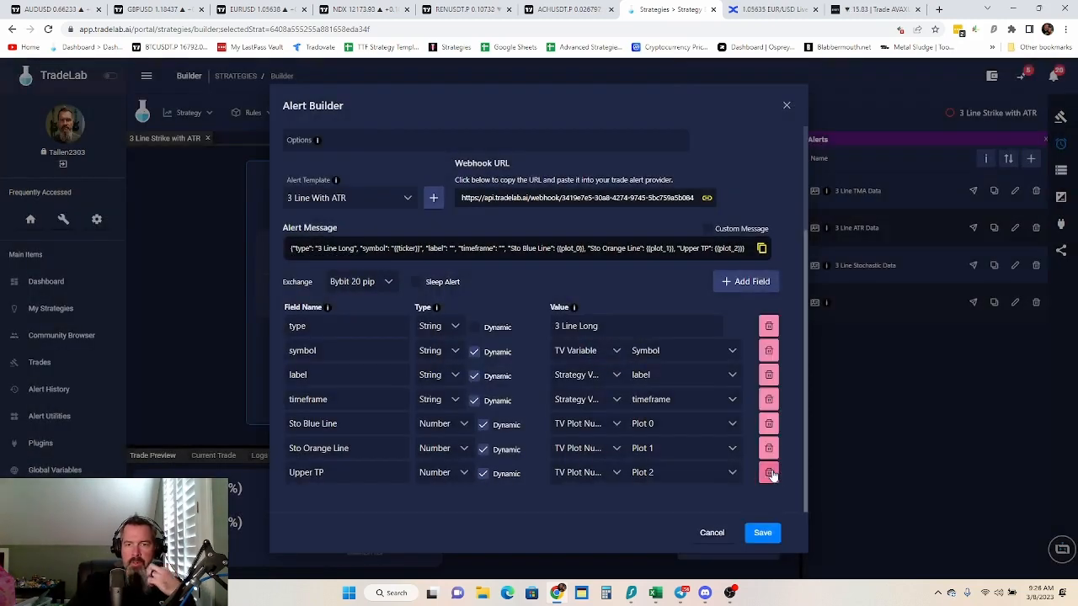
click(769, 472)
click(620, 355)
click(769, 473)
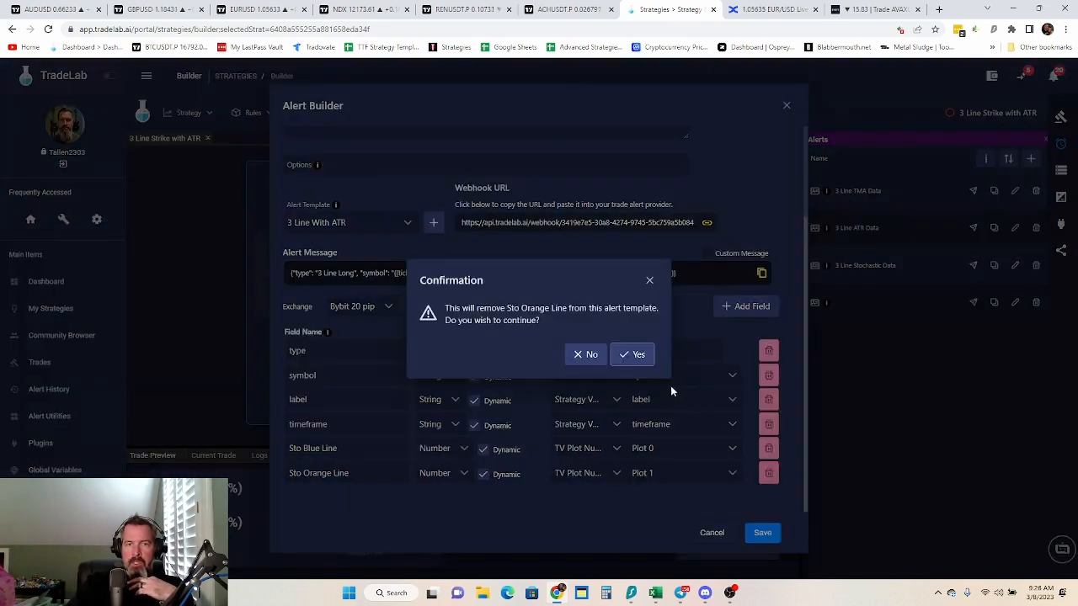
click(638, 354)
click(768, 474)
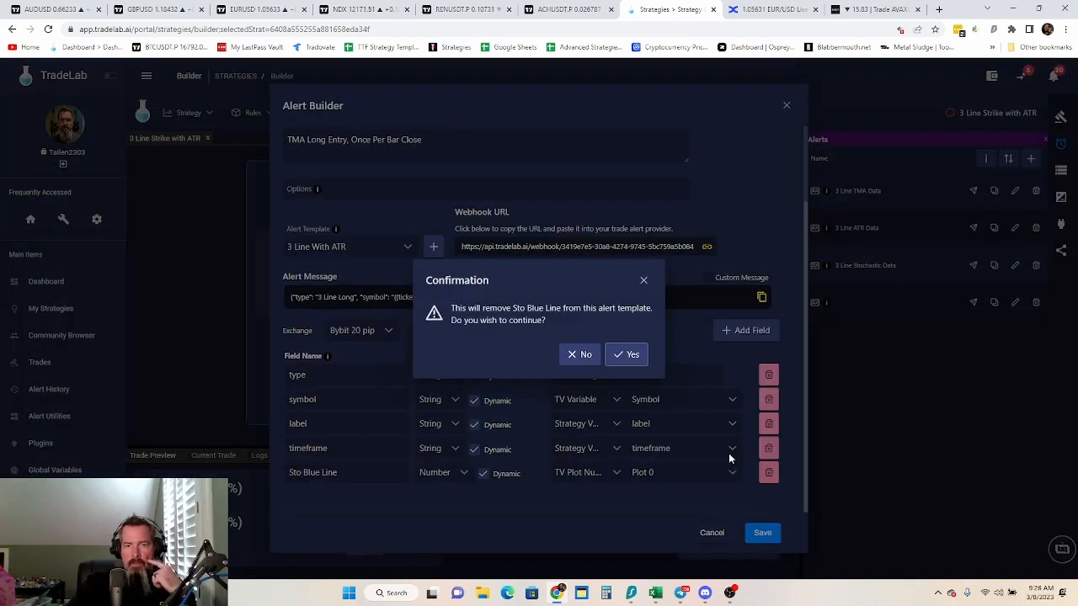
click(632, 355)
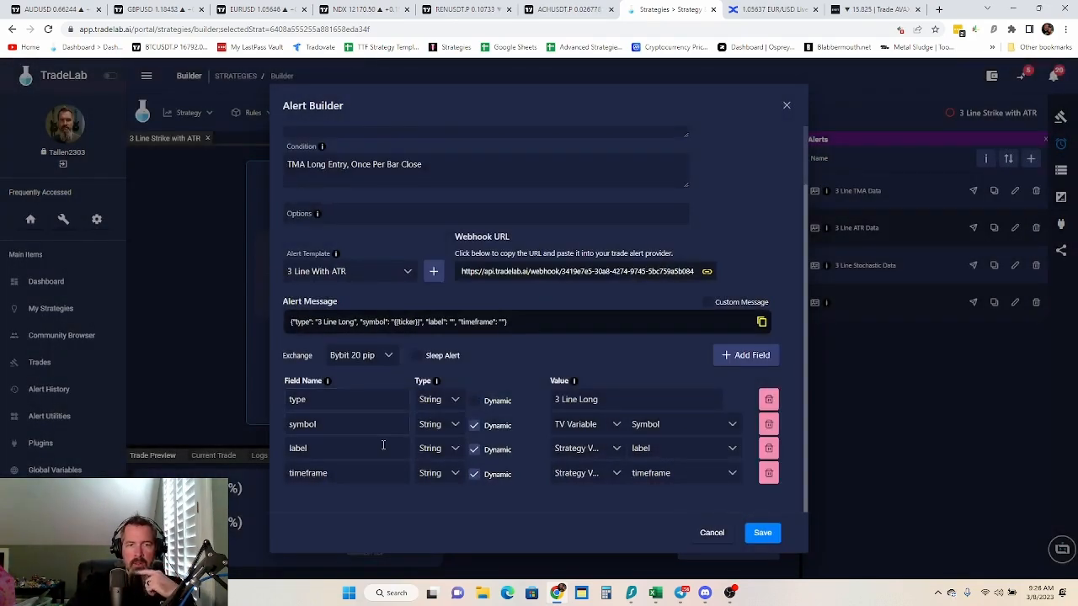
scroll(560, 367, up, 2)
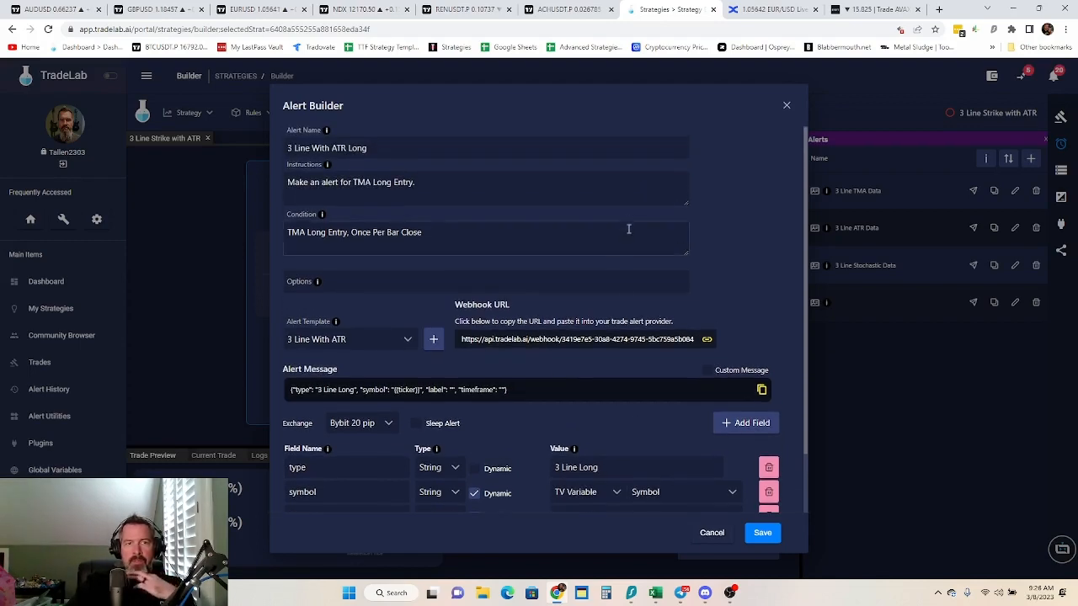
click(758, 533)
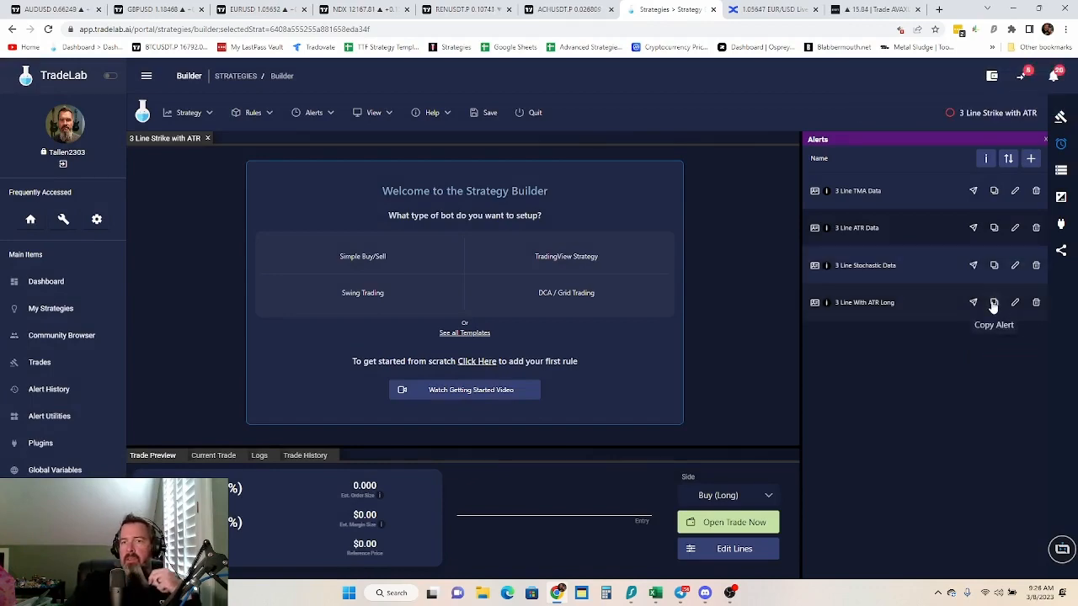
Duplicate the "3 Line With ATR Long" alert and rename the copy "3 Line With ATR Short"
click(993, 305)
click(1015, 340)
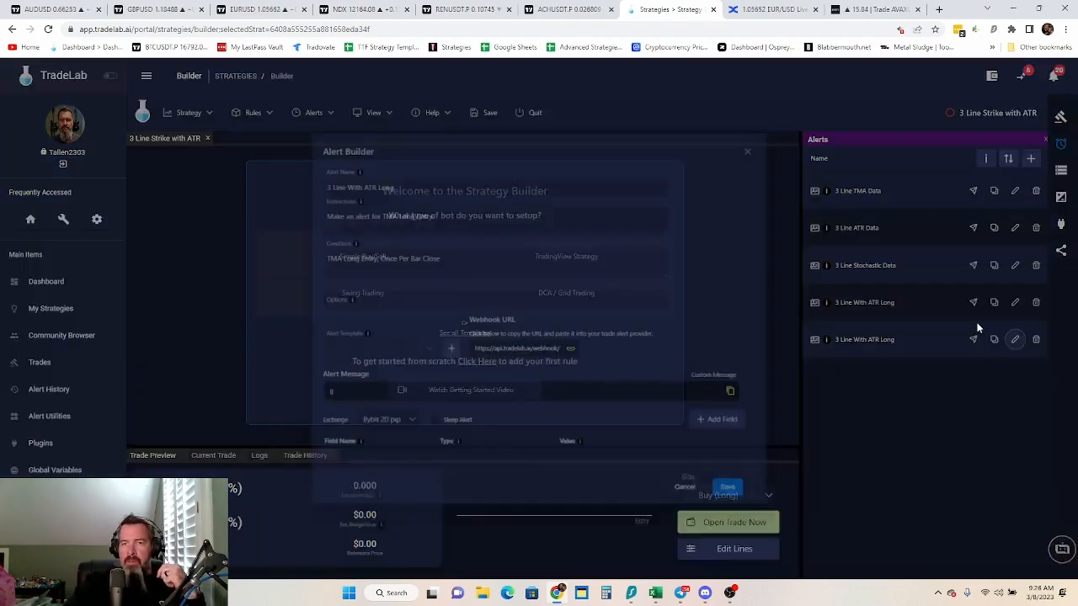
drag(394, 149, 352, 148)
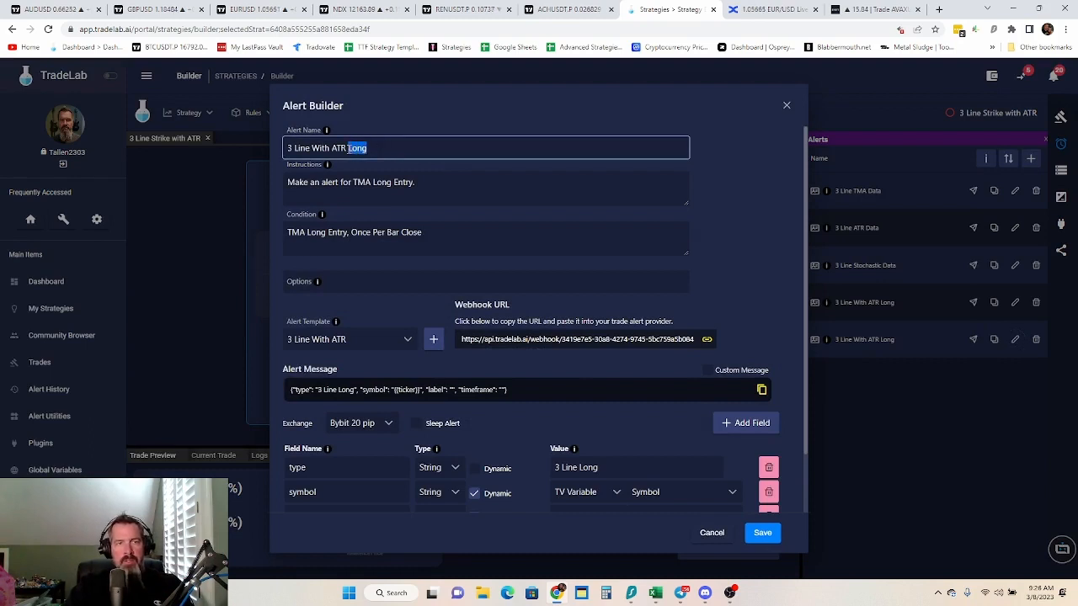
text(Sho)
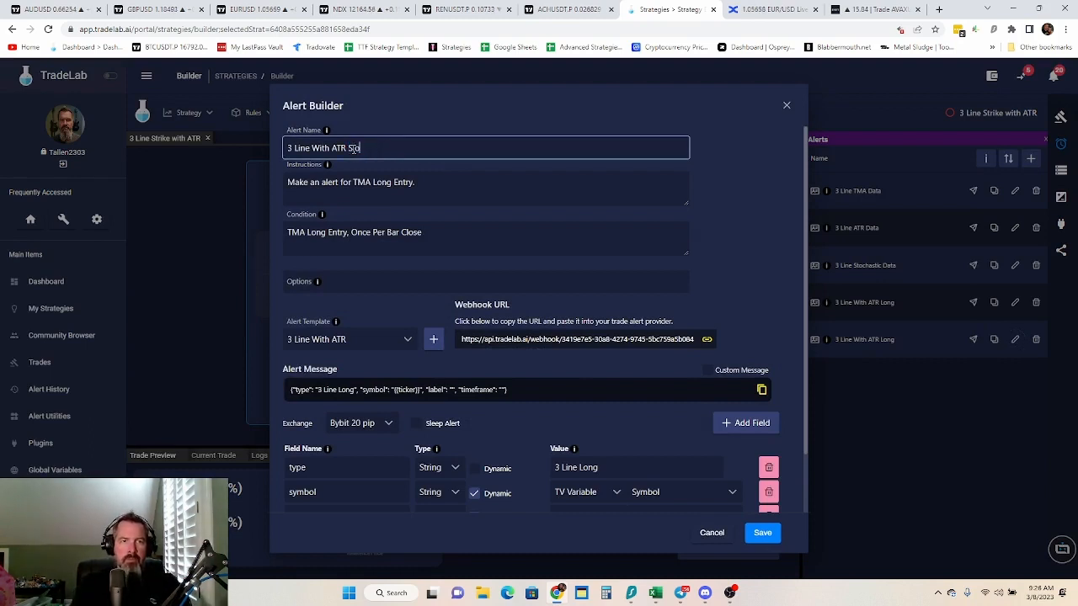
text(rt)
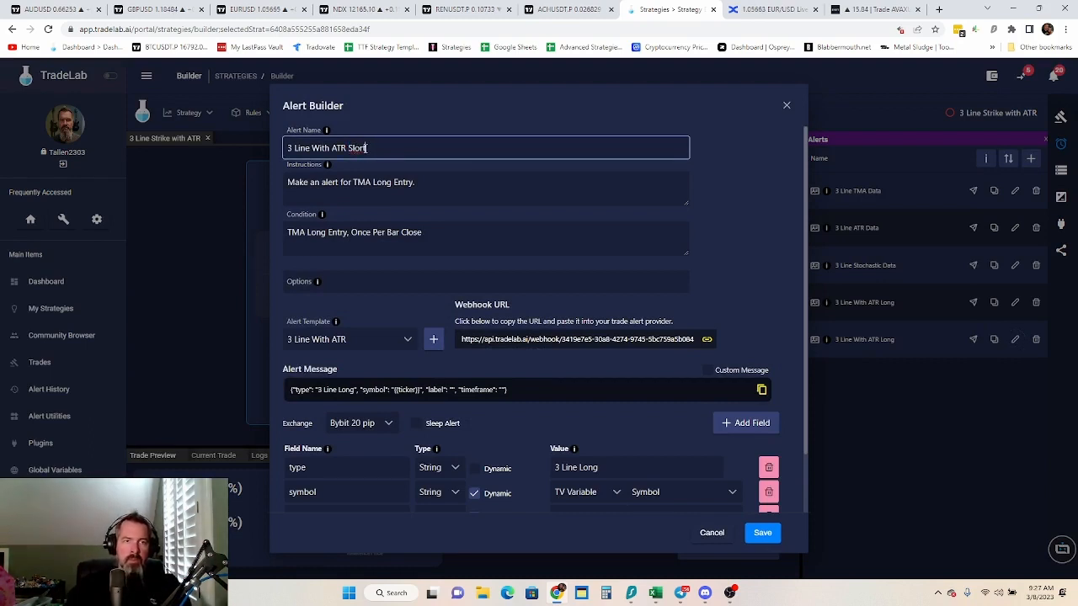
key(BackSpace)
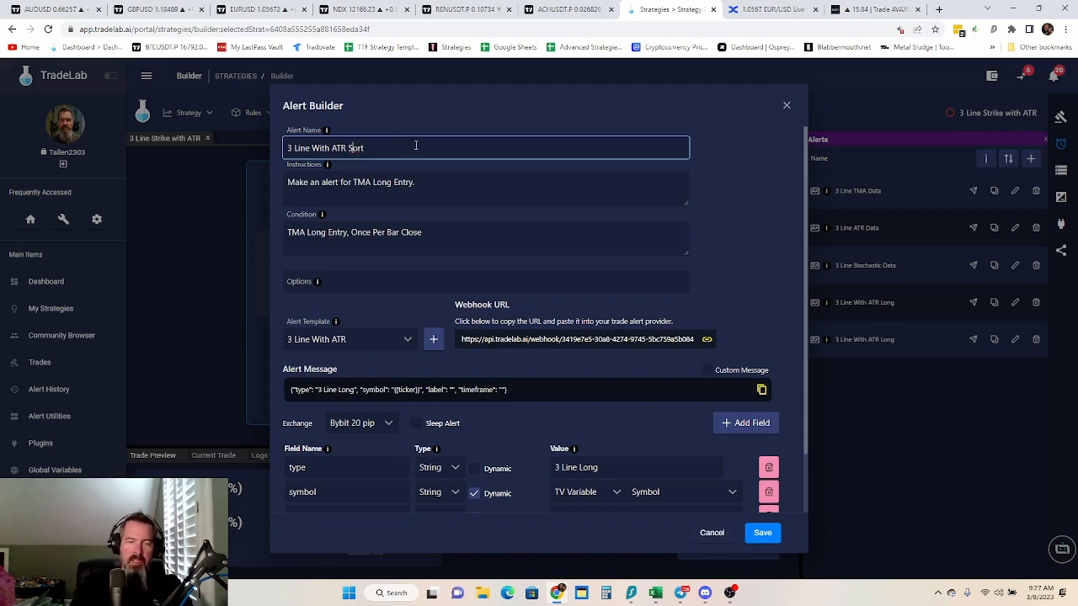
text(h)
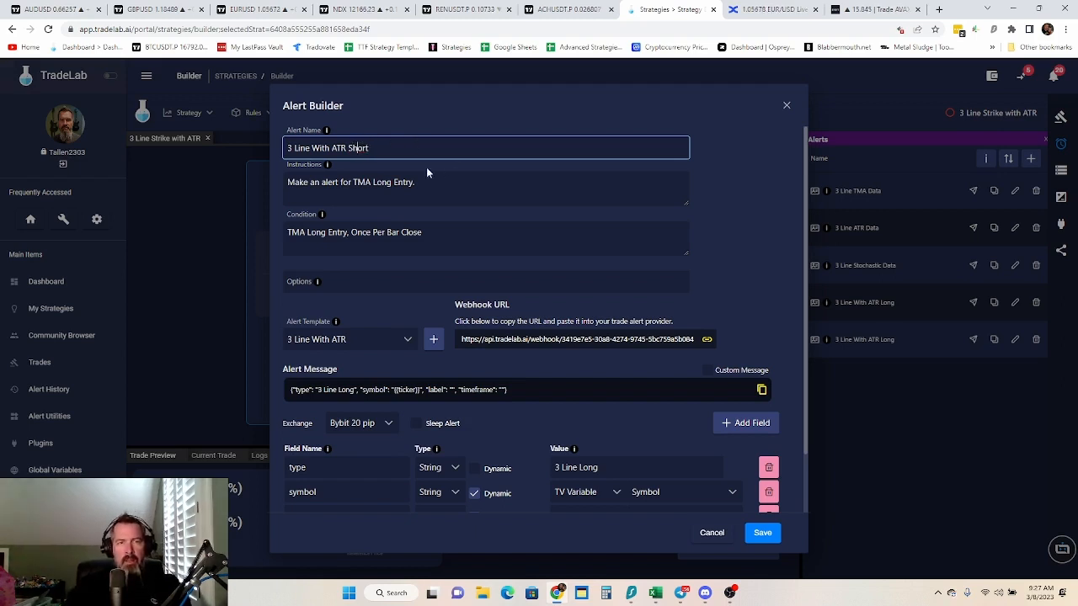
Set the short alert's instructions to "Make an alert for TMA Short Entry." and its condition to "TMA Short Entry, Once Per Bar Close"
drag(391, 186, 374, 187)
text(Short)
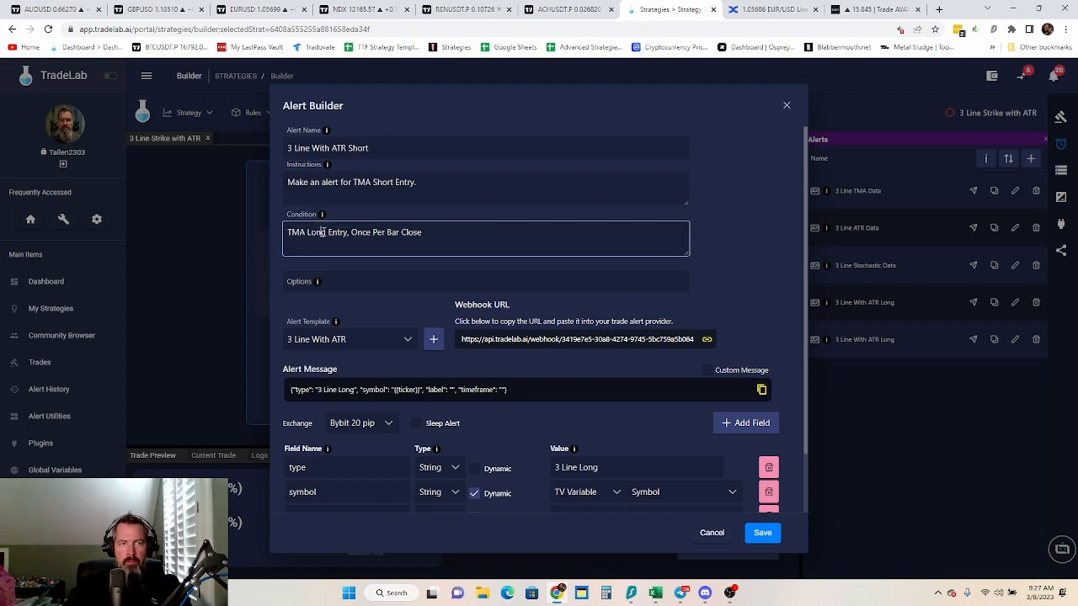
click(324, 233)
drag(324, 232, 309, 233)
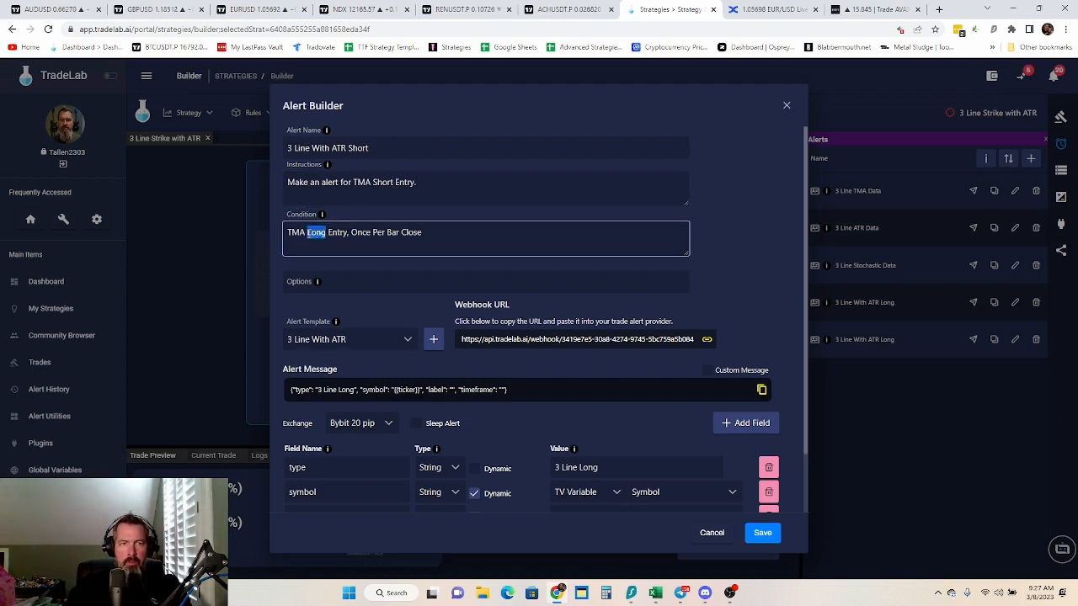
text(Short)
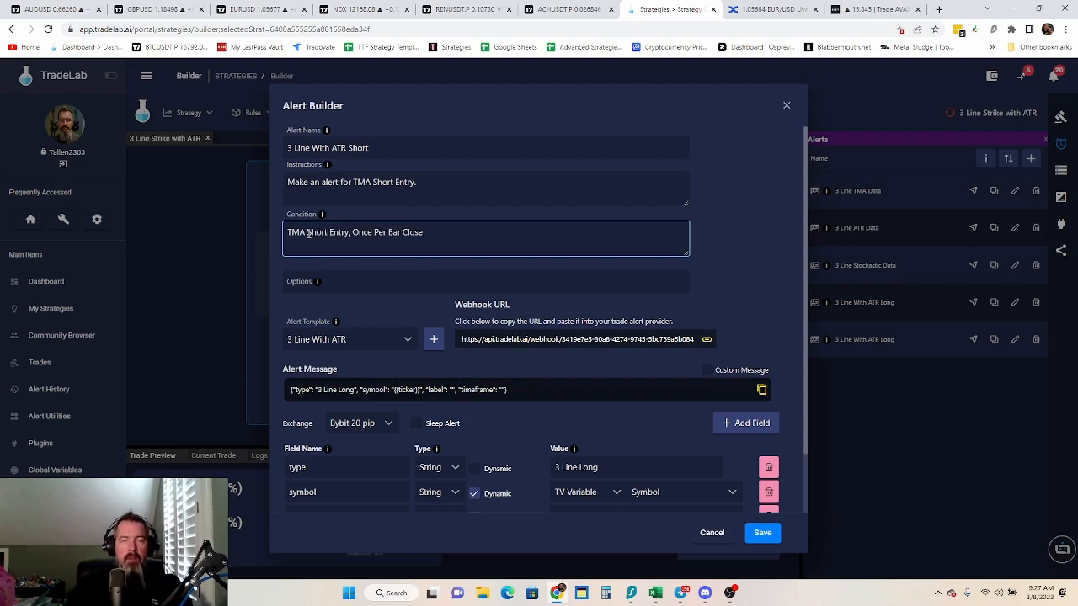
click(488, 236)
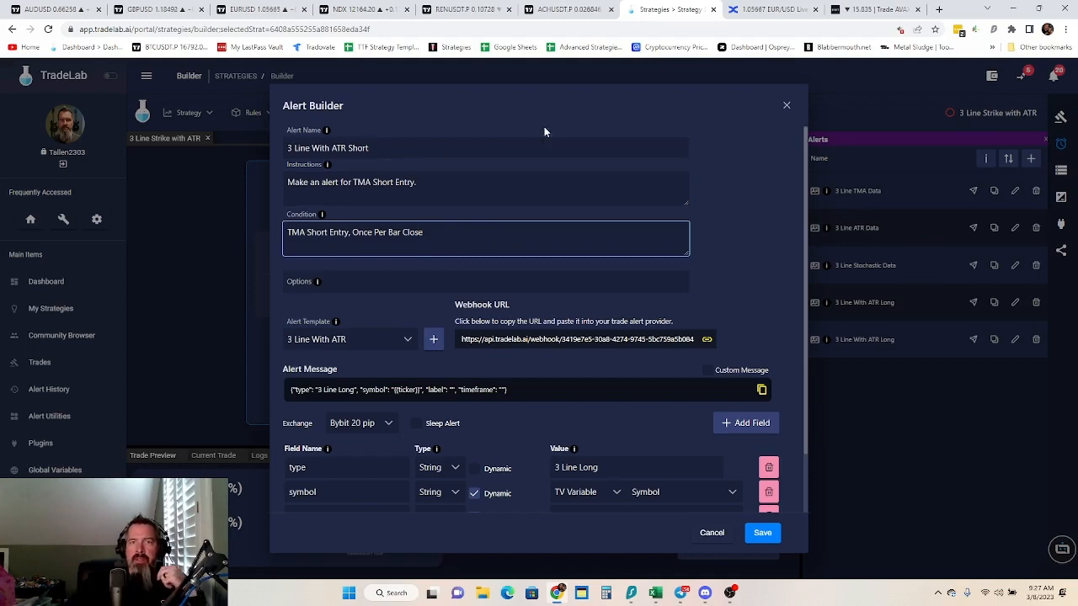
Switch to TradingView, discard the open alert and review the TMA Overlay - Remastered input settings, including its confirmation type and trading session
click(534, 12)
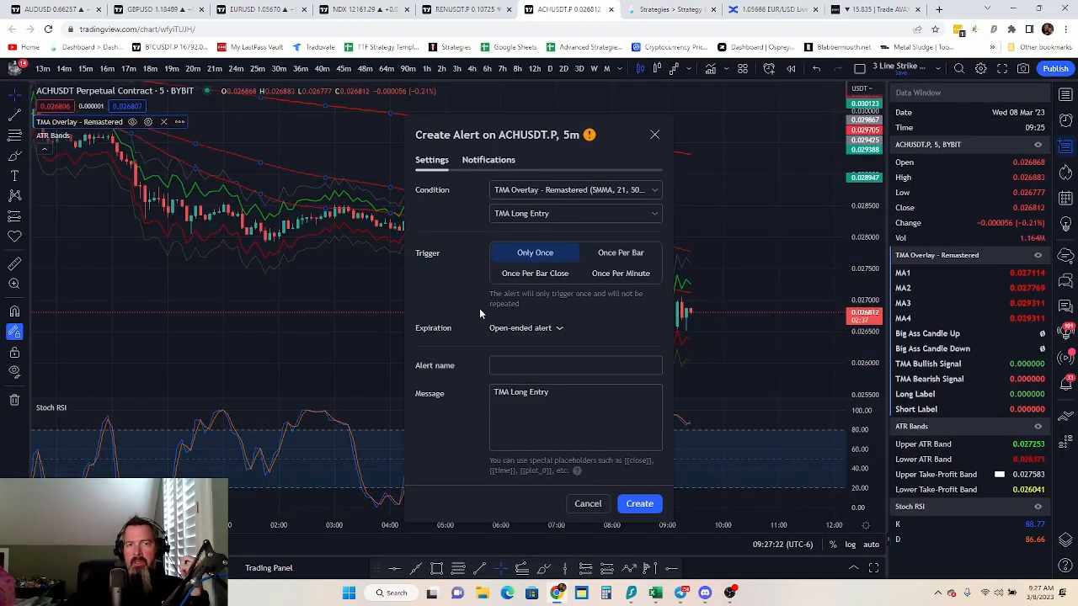
click(588, 504)
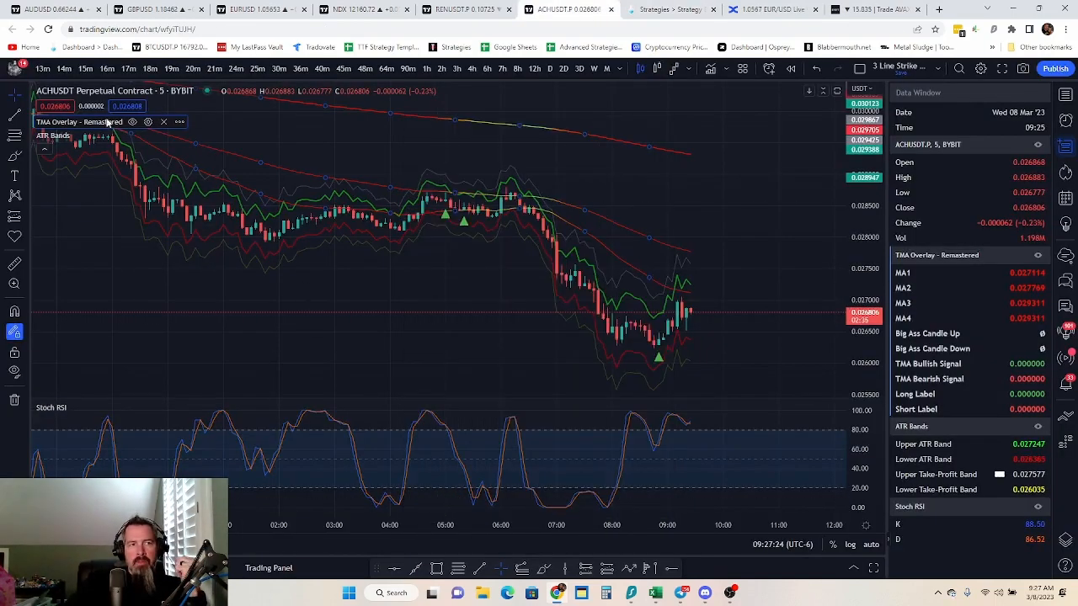
click(147, 122)
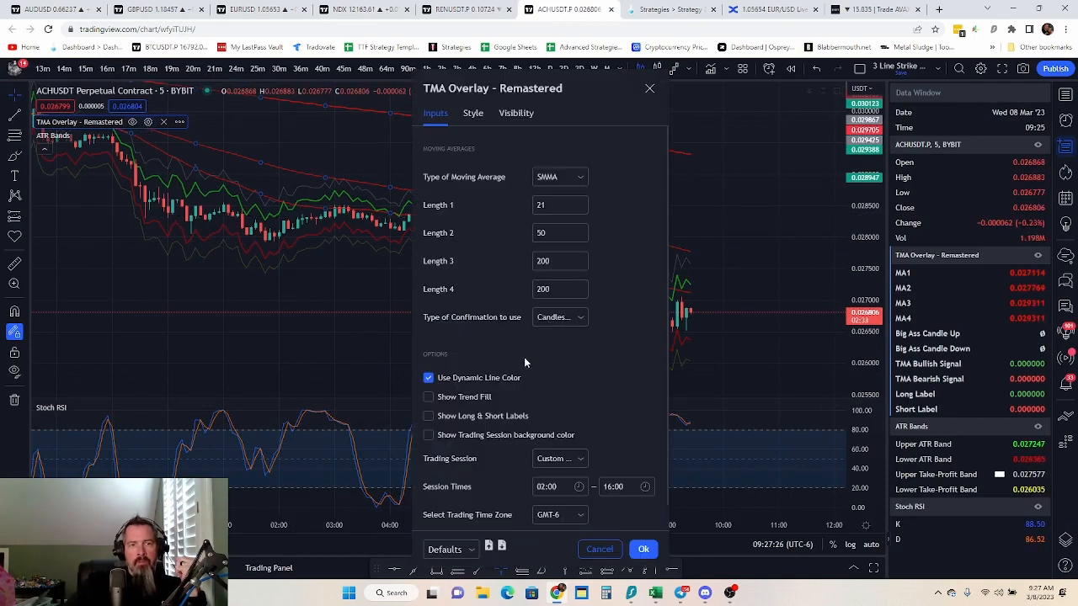
scroll(527, 396, down, 1)
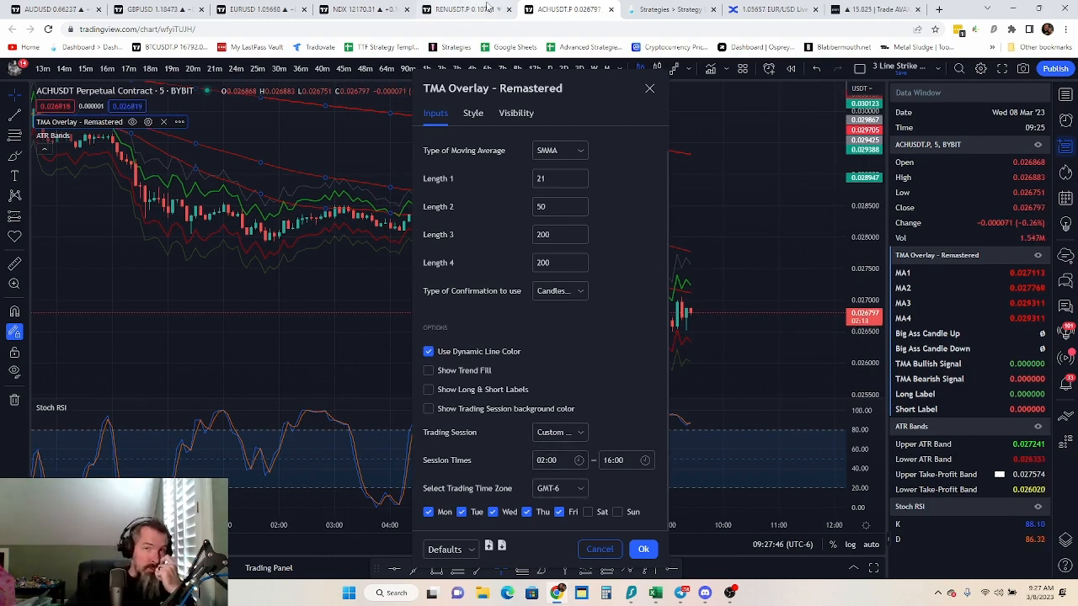
Return to TradeLab and save the "3 Line With ATR Short" alert
click(673, 9)
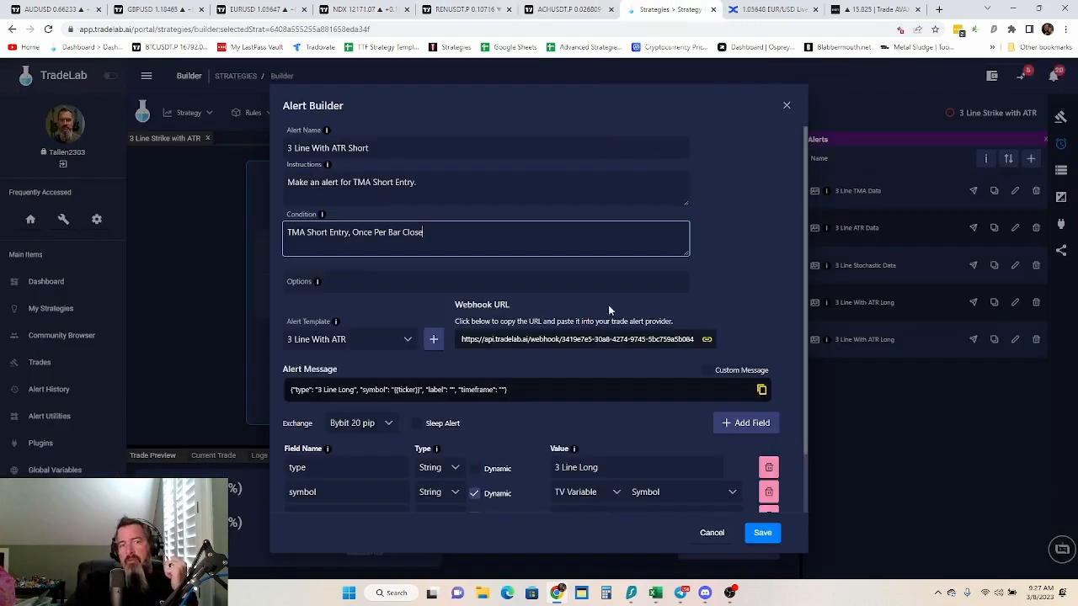
scroll(505, 404, down, 1)
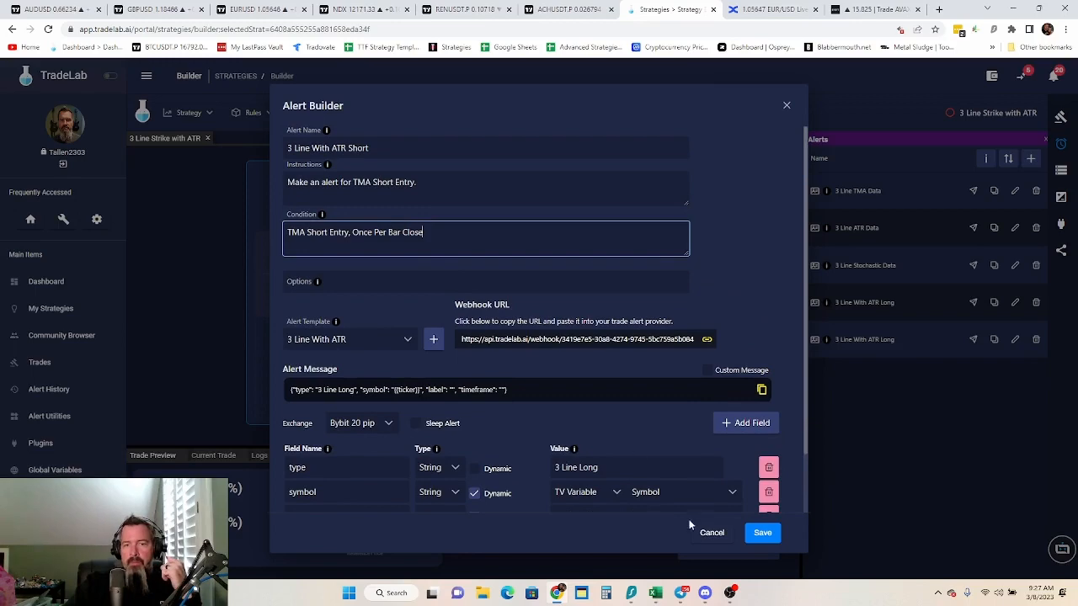
click(760, 539)
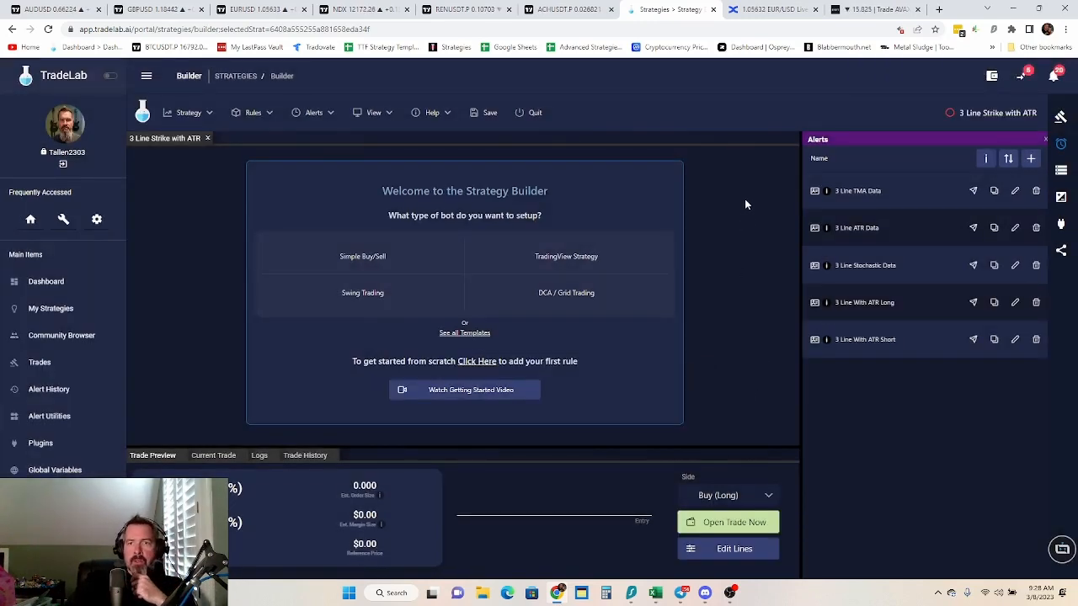
Start building one Take Profit line for the strategy, keeping the default line placement and choosing a Market order
click(1062, 198)
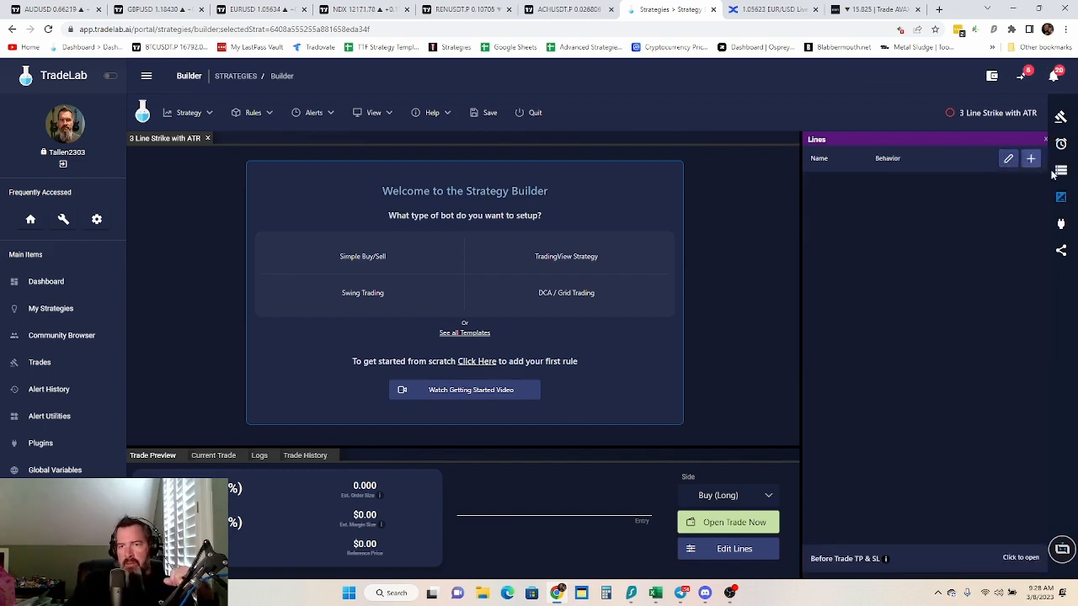
click(1006, 160)
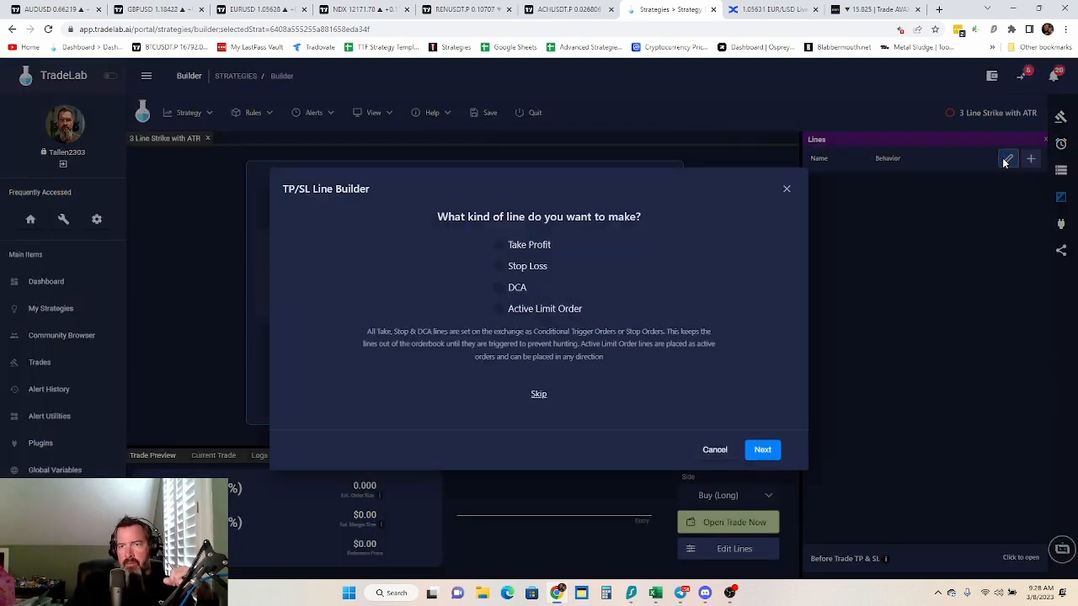
click(501, 244)
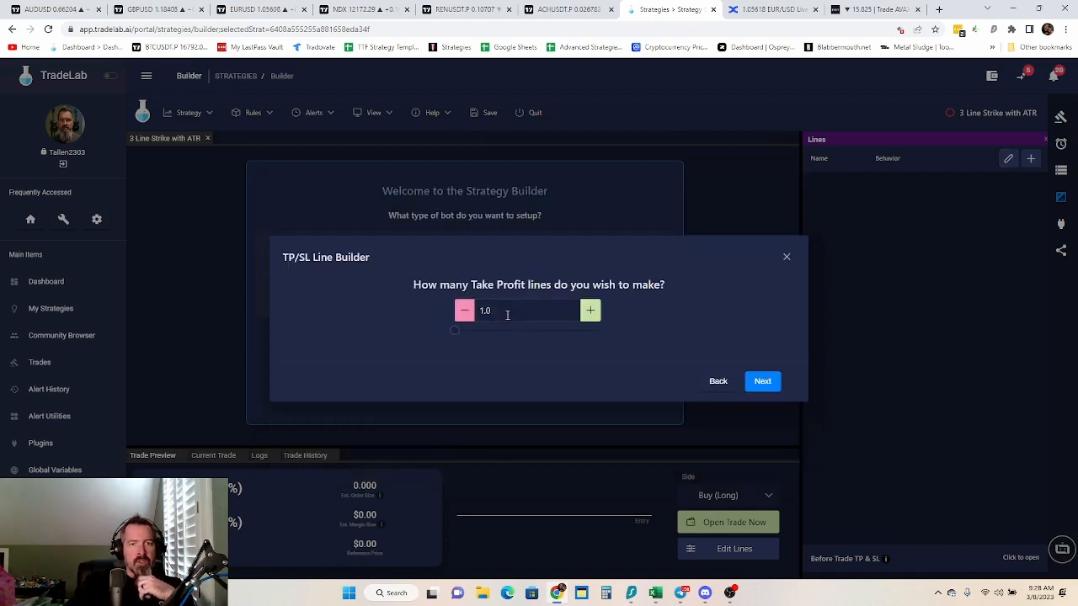
click(760, 384)
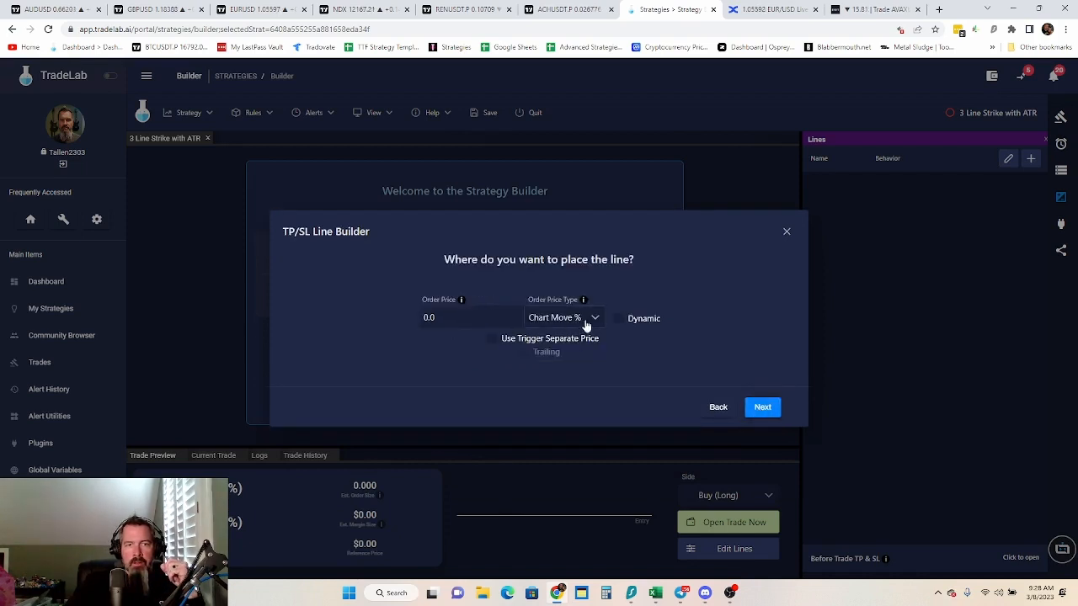
click(763, 409)
click(486, 284)
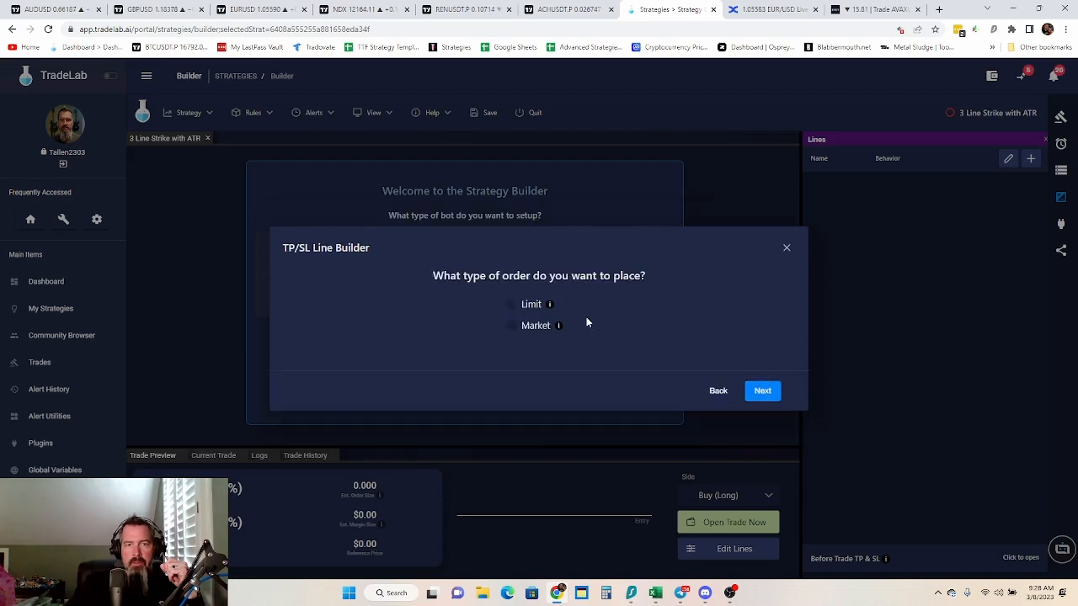
click(517, 328)
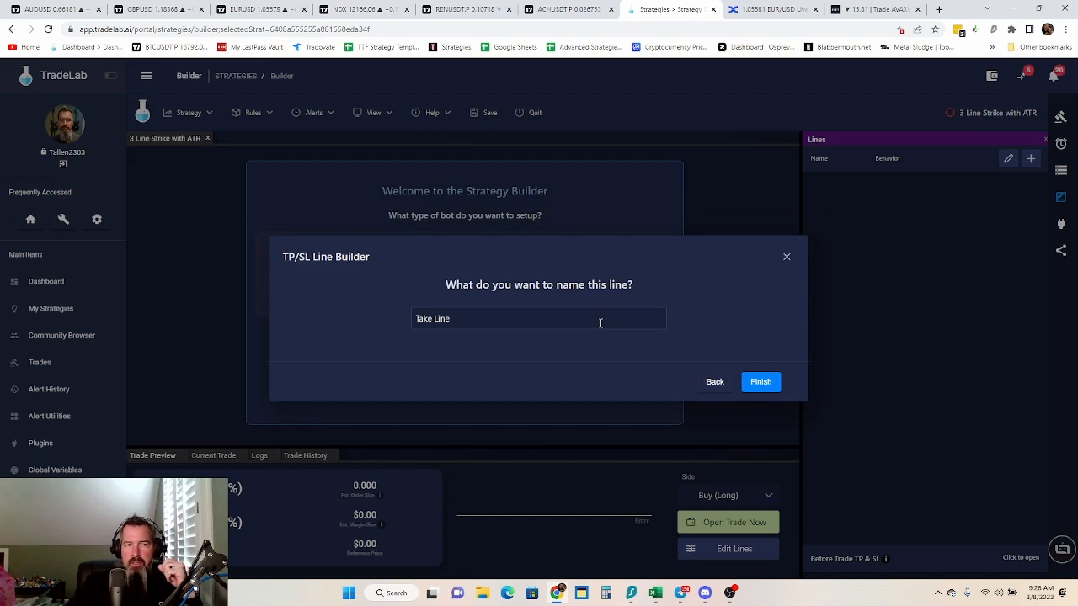
Go back to the take profit line's hit action and set it to Close Position
click(716, 383)
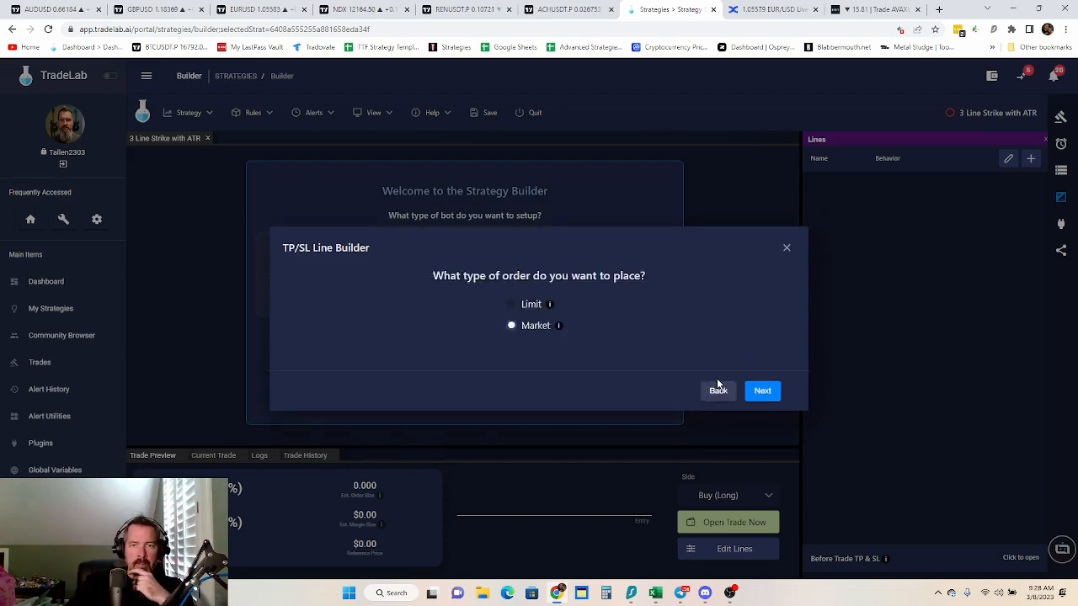
click(716, 387)
click(715, 395)
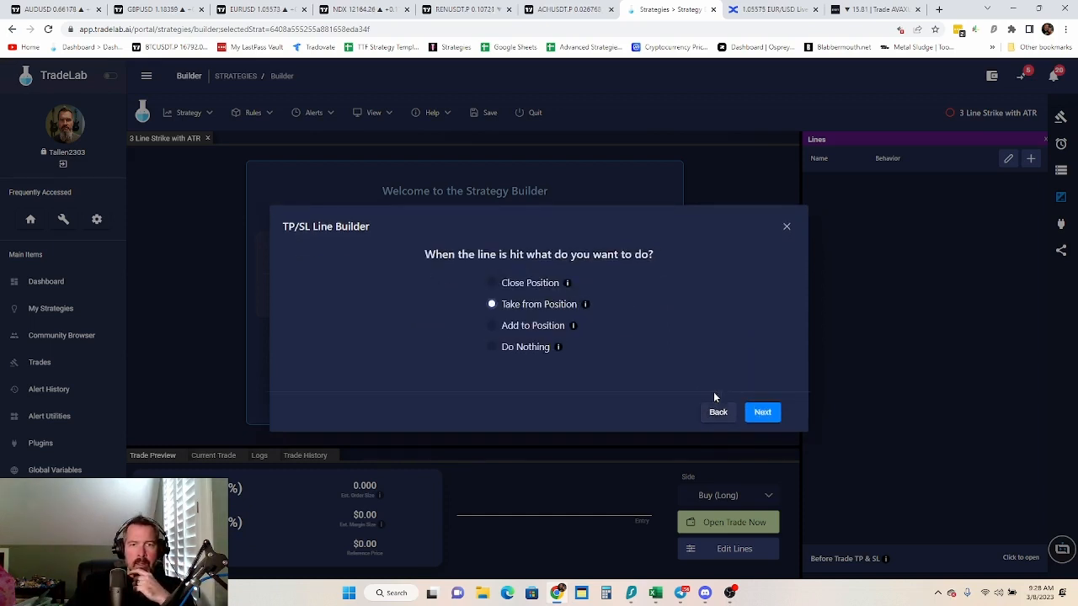
click(492, 285)
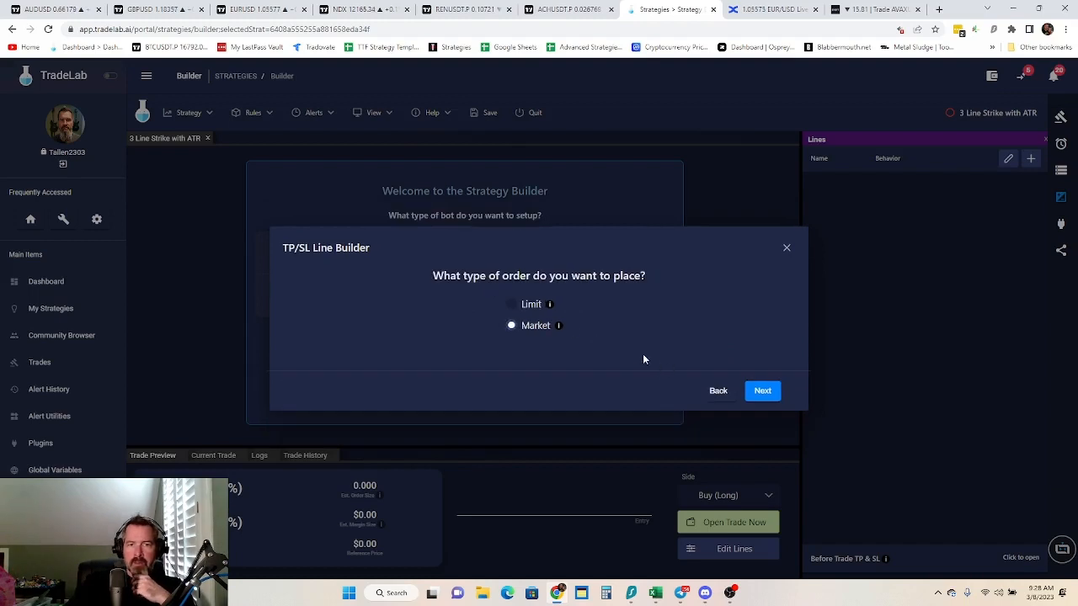
Discard the unfinished take profit line and create one Stop Loss line, Stop Line, that closes the position with a Market order
click(764, 393)
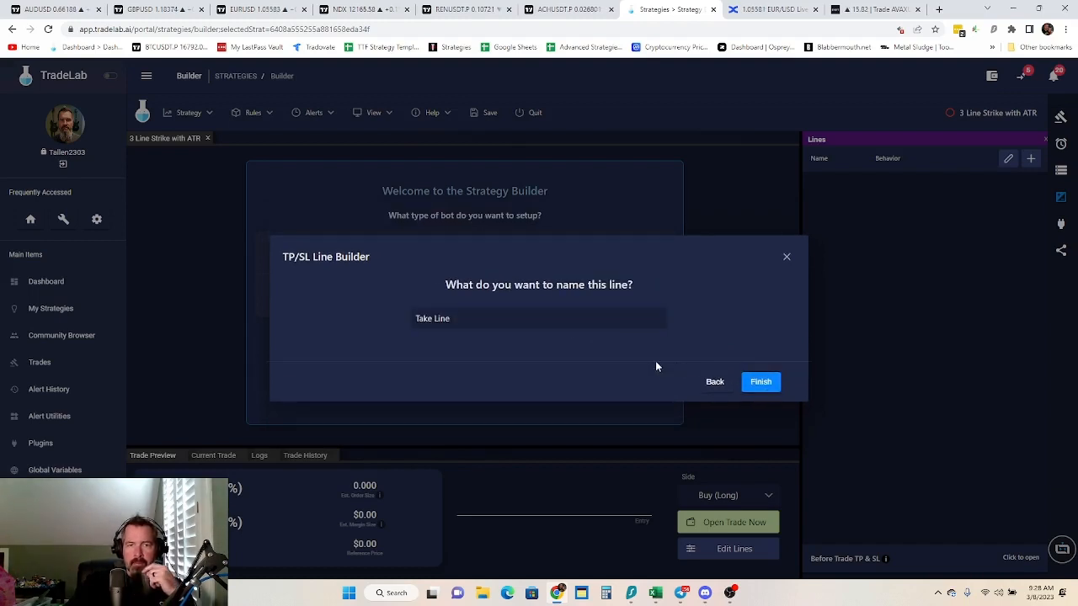
click(787, 259)
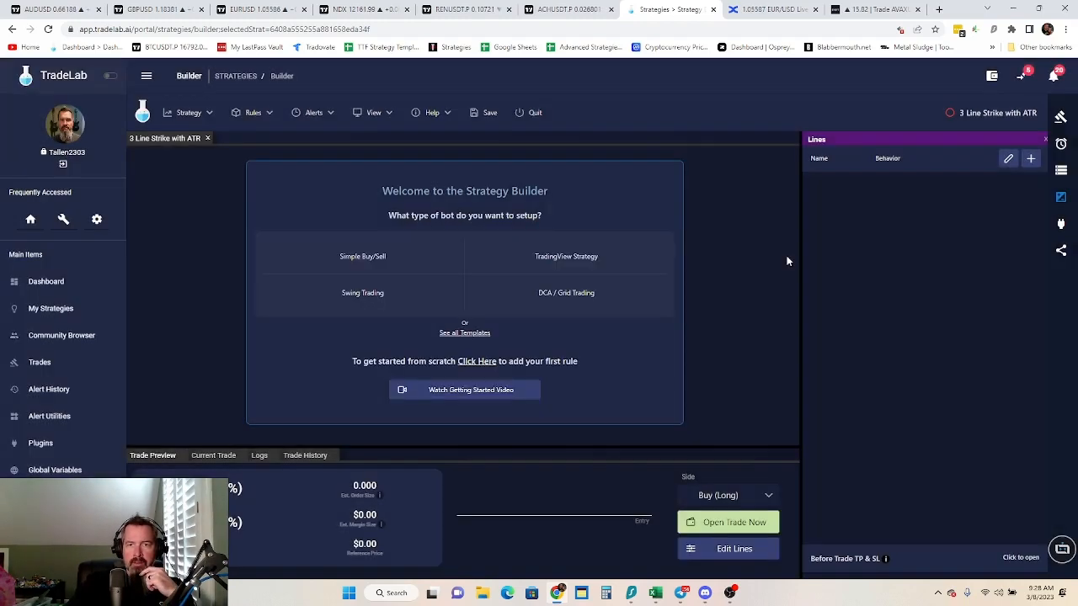
click(1010, 159)
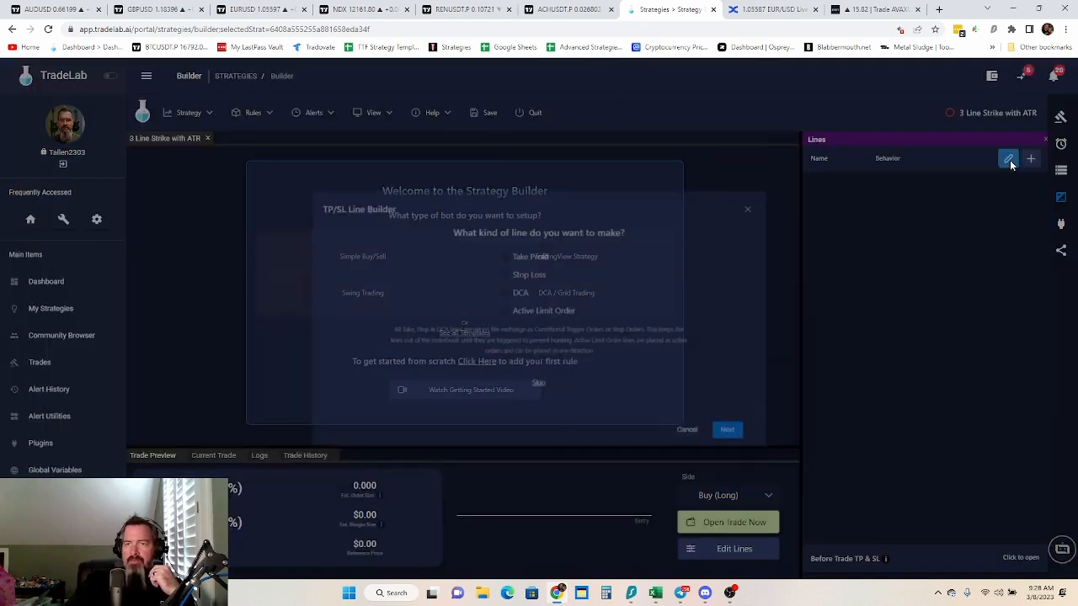
click(500, 268)
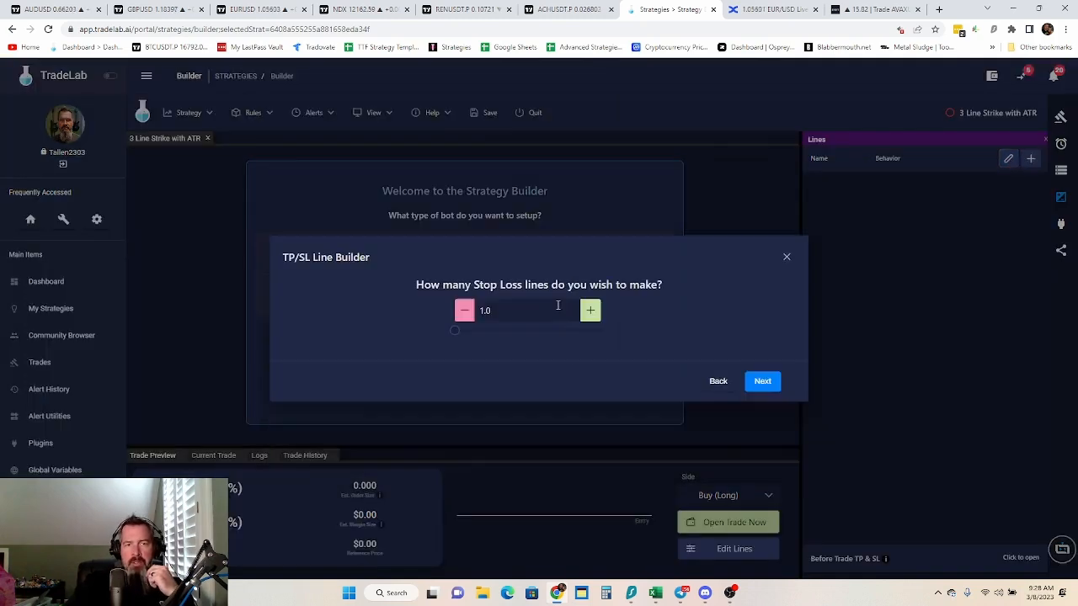
click(763, 381)
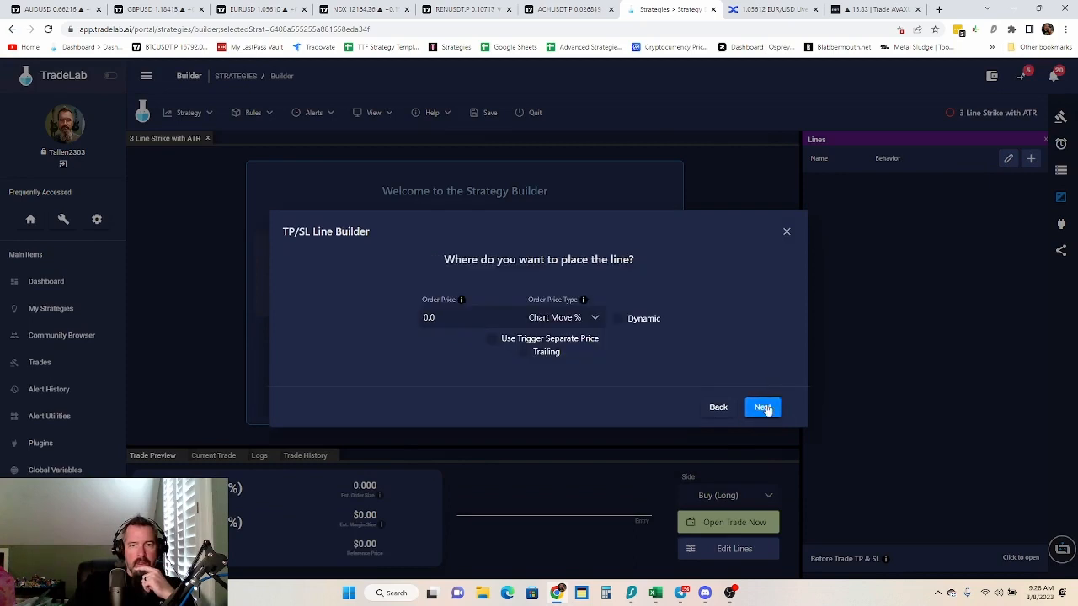
click(762, 407)
click(491, 285)
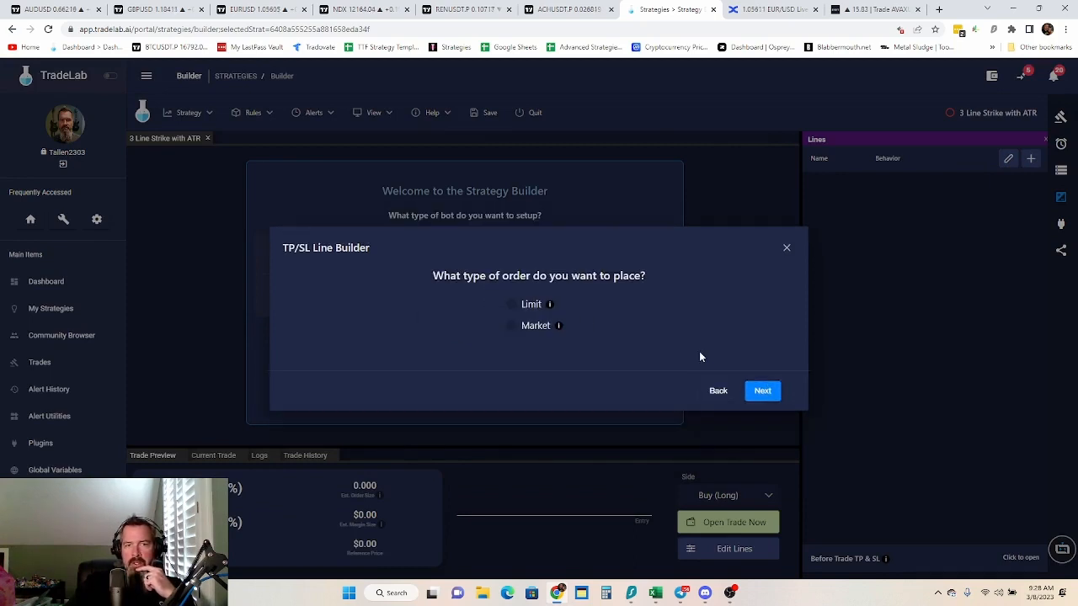
click(516, 327)
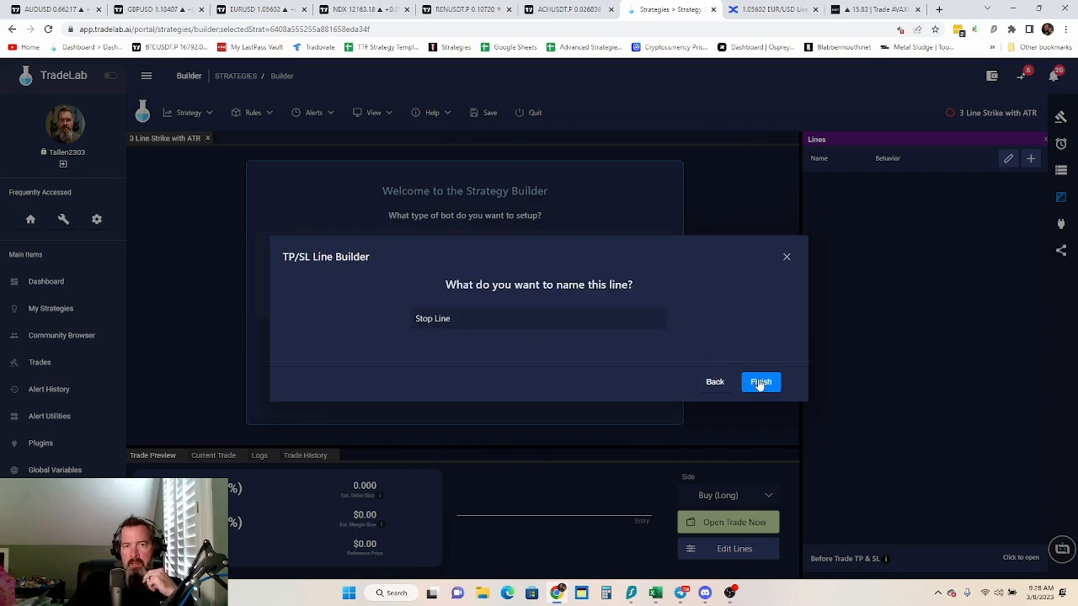
click(761, 383)
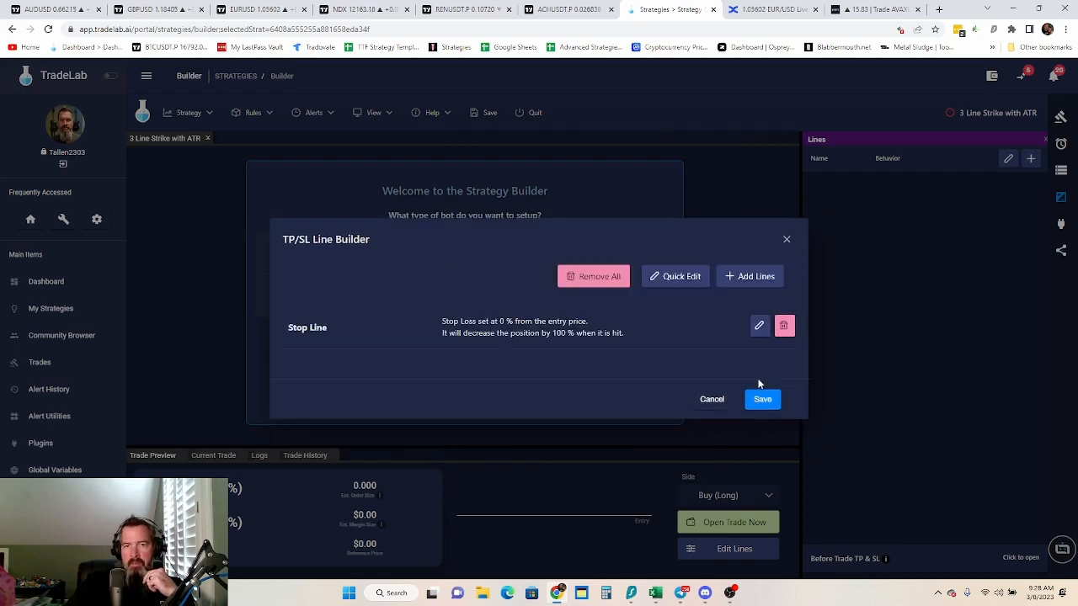
Add one Take Profit line, Take Line, that takes 100% of the position with a Limit order, and save both lines
click(754, 278)
click(498, 250)
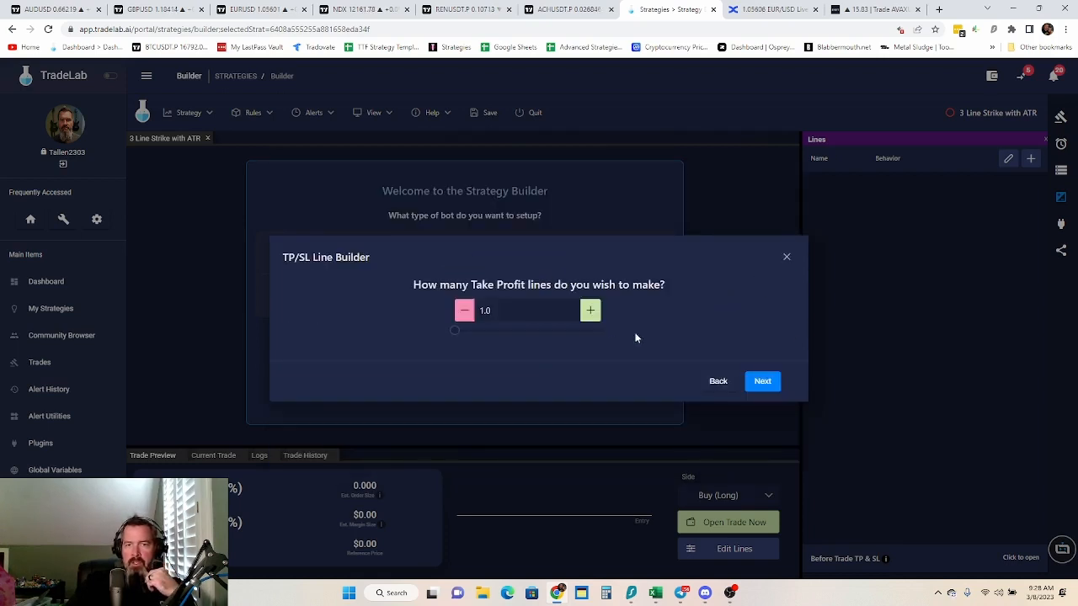
click(766, 385)
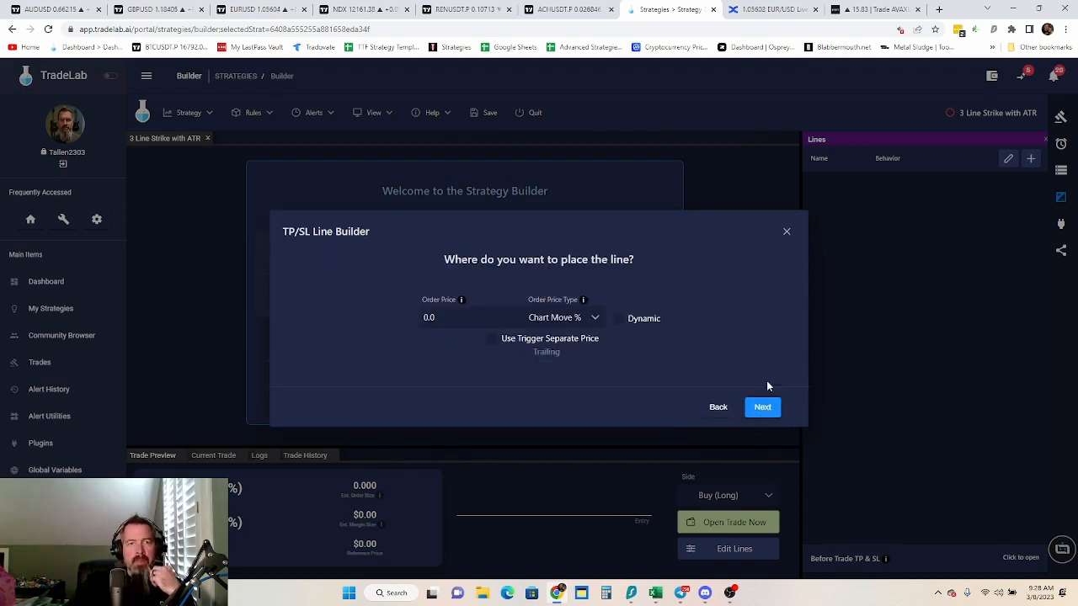
click(761, 411)
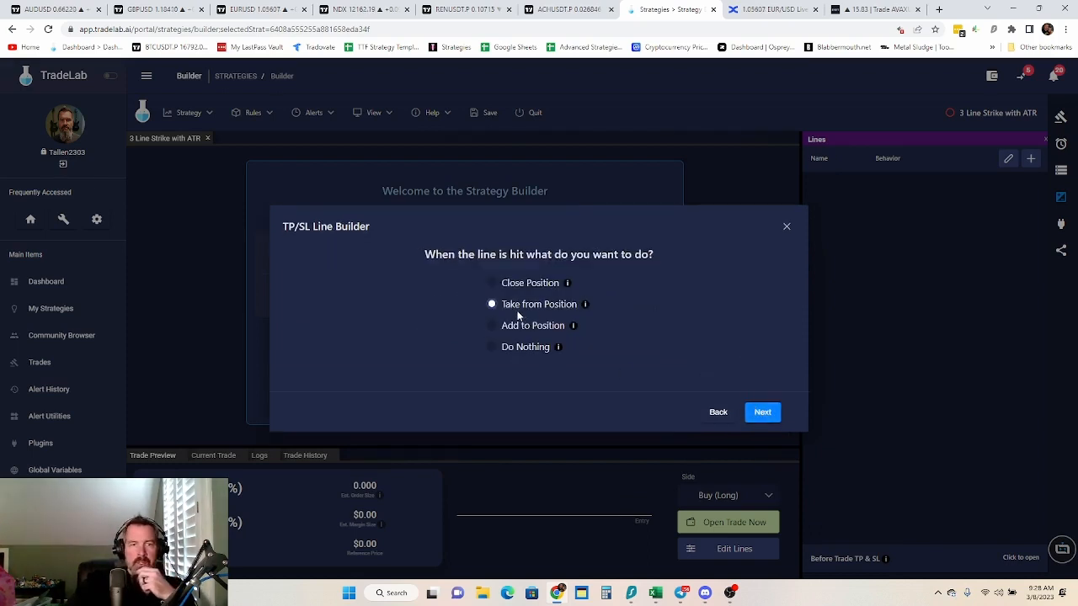
click(768, 412)
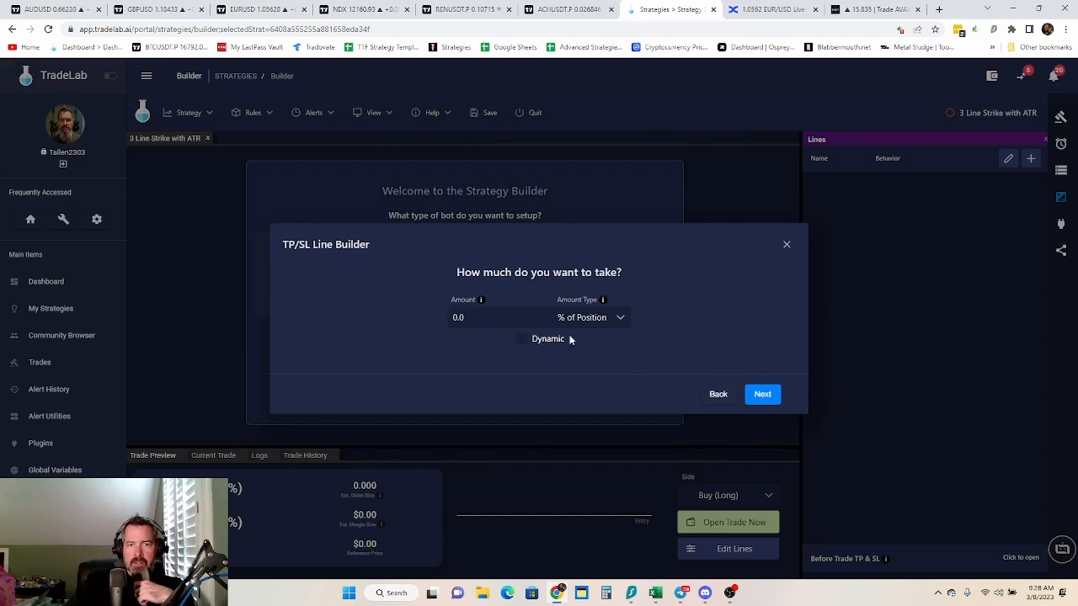
click(476, 317)
text(100)
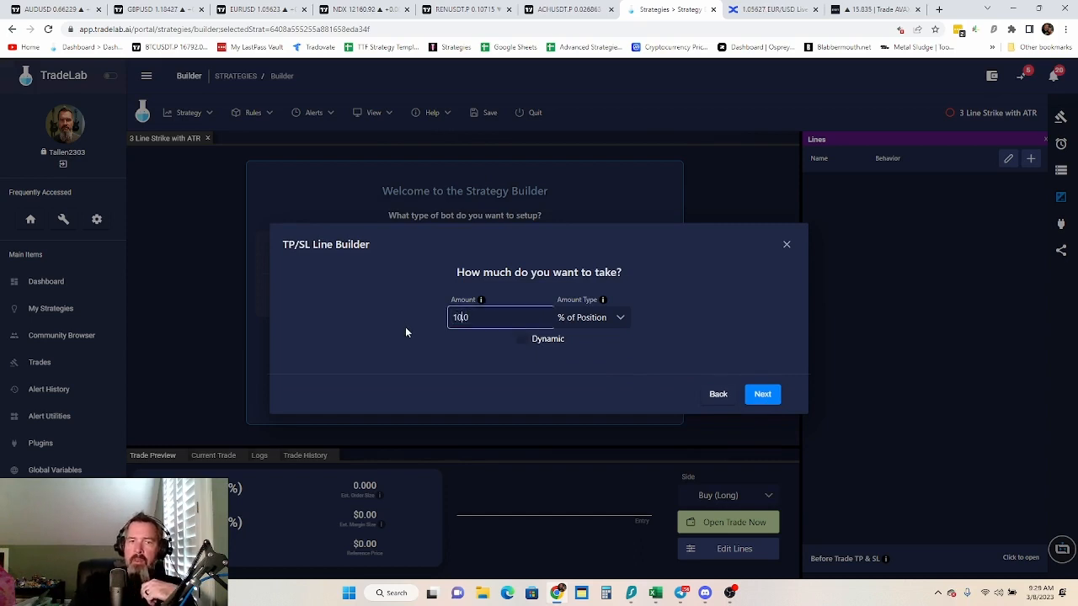
click(768, 400)
click(517, 305)
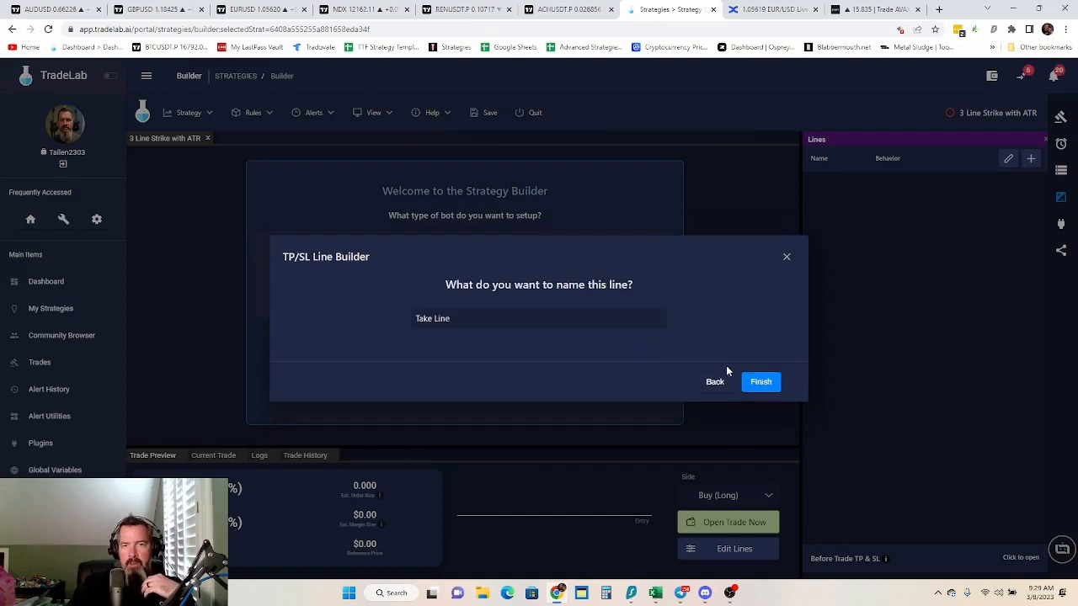
click(763, 385)
click(771, 422)
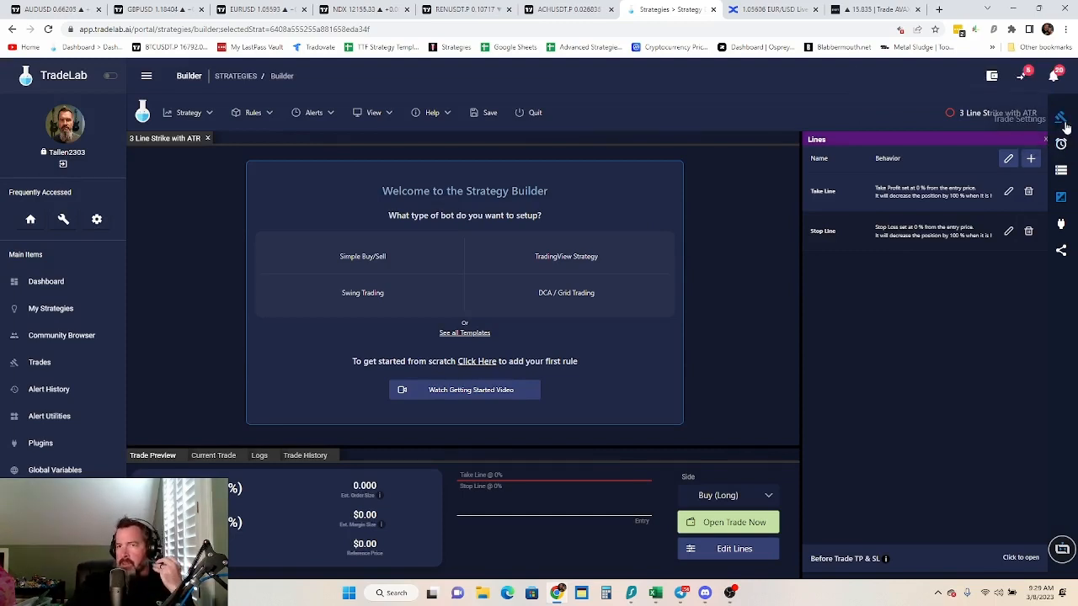
Create an entry rule from the 3 Line TMA Data alert and match its symbol to the Strategy Trade Settings symbol
click(1063, 145)
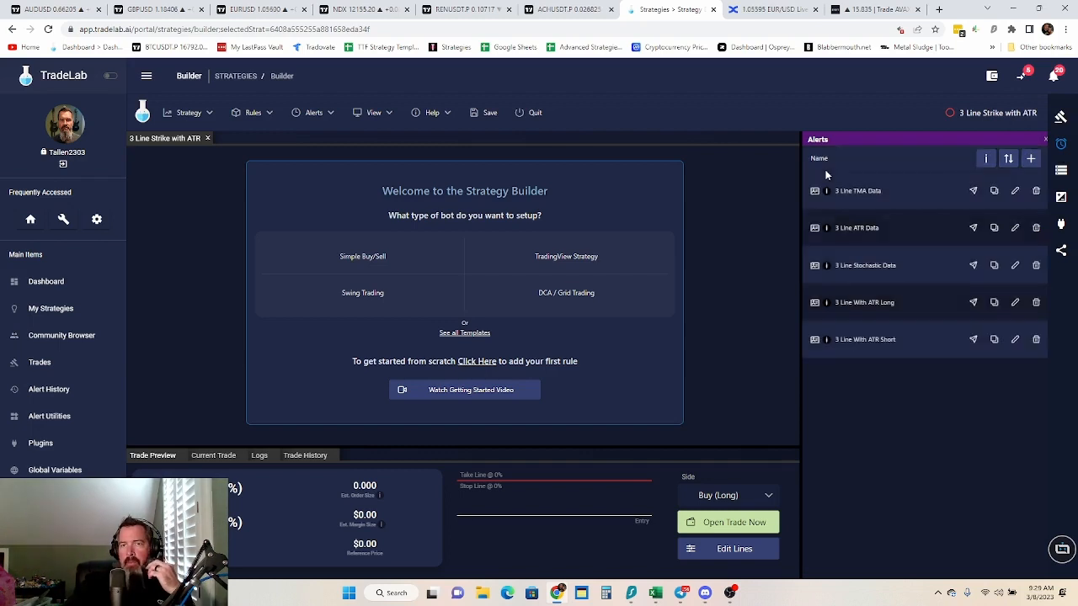
drag(816, 191, 302, 174)
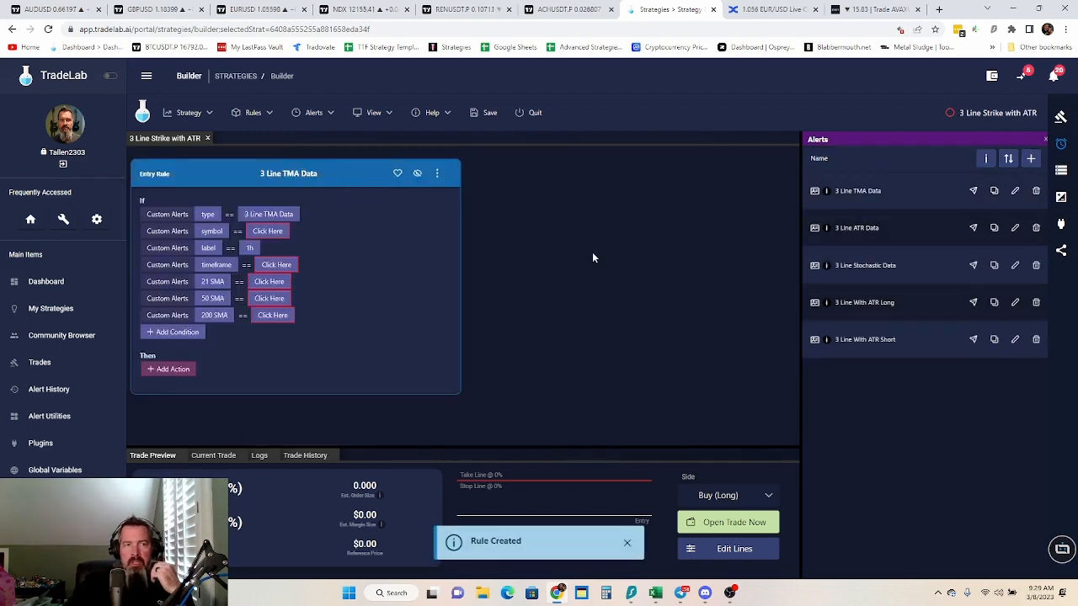
click(269, 233)
click(445, 261)
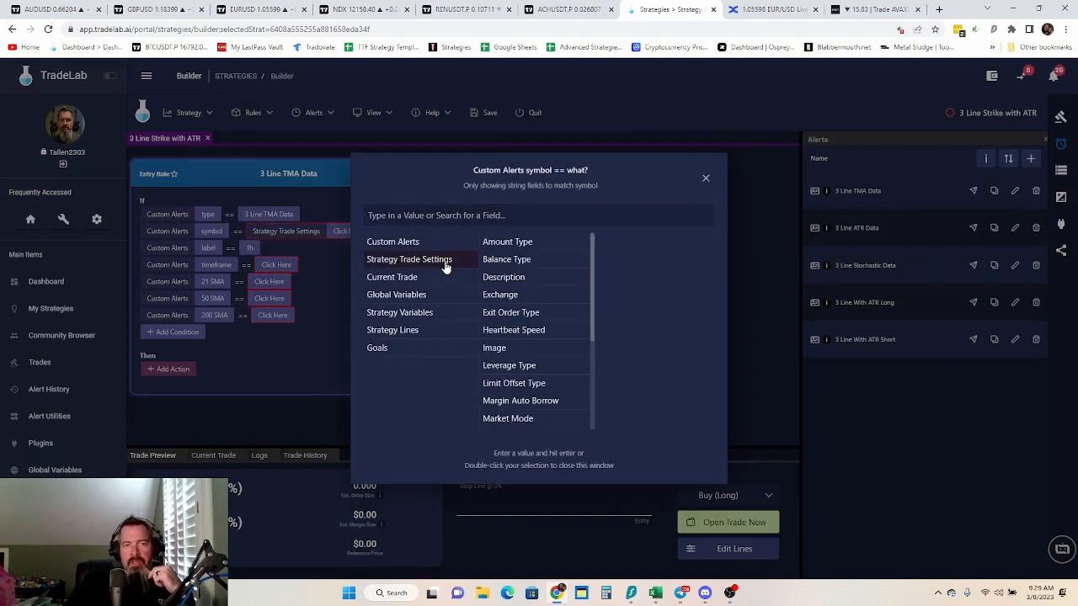
scroll(543, 324, down, 3)
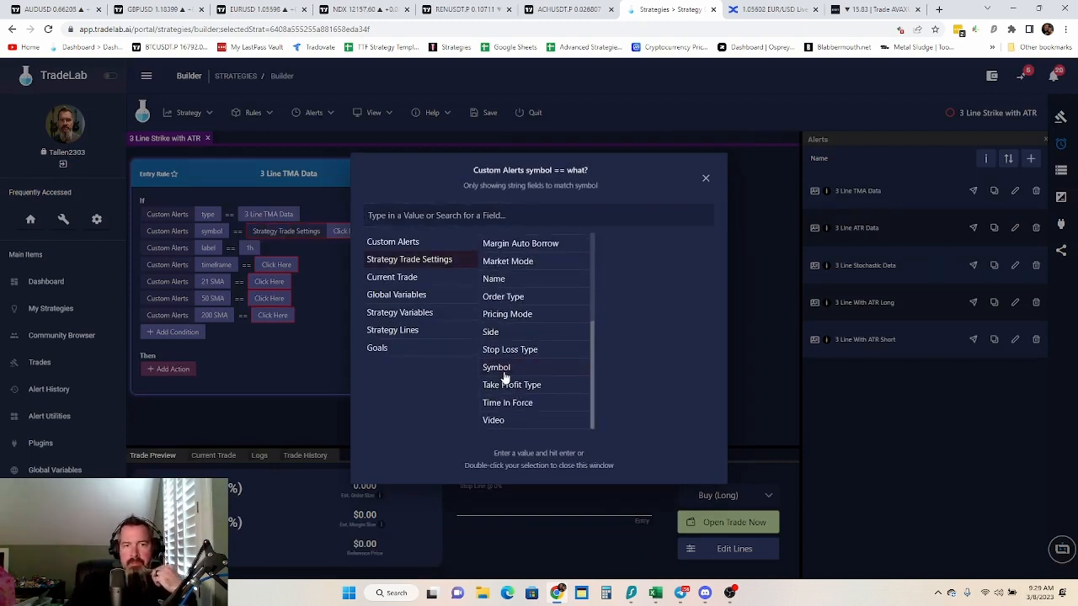
double_click(504, 370)
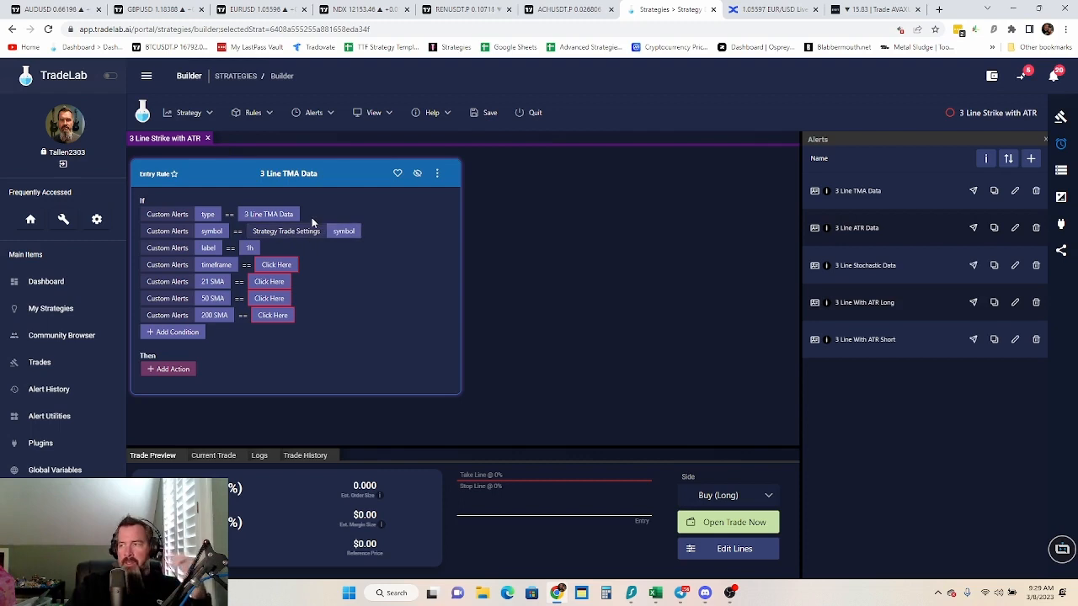
Match the TMA rule's label and timeframe conditions to the label and timeframe strategy variables
click(248, 251)
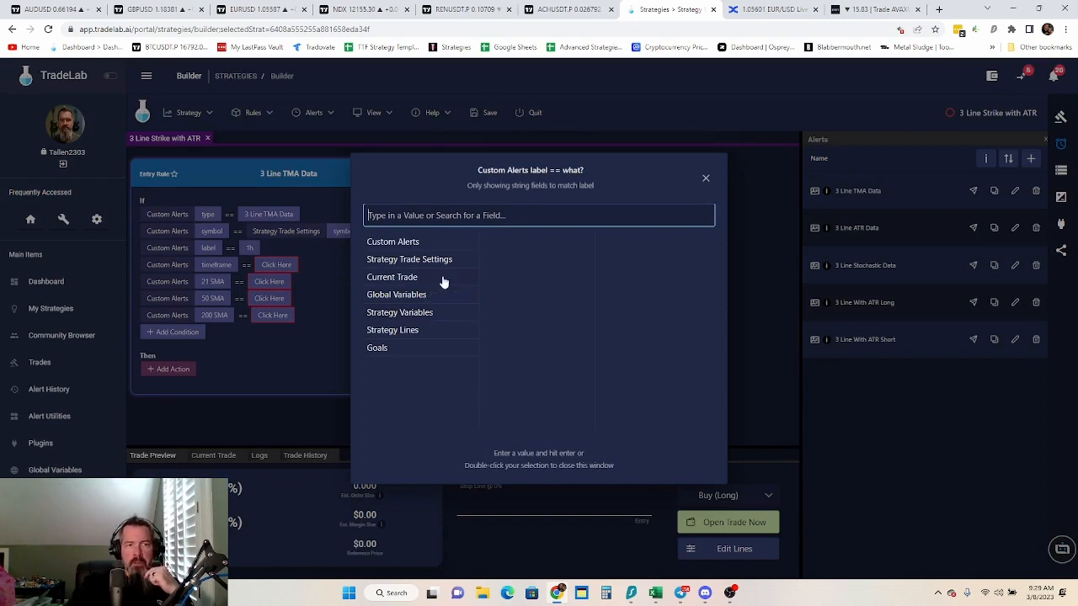
click(409, 314)
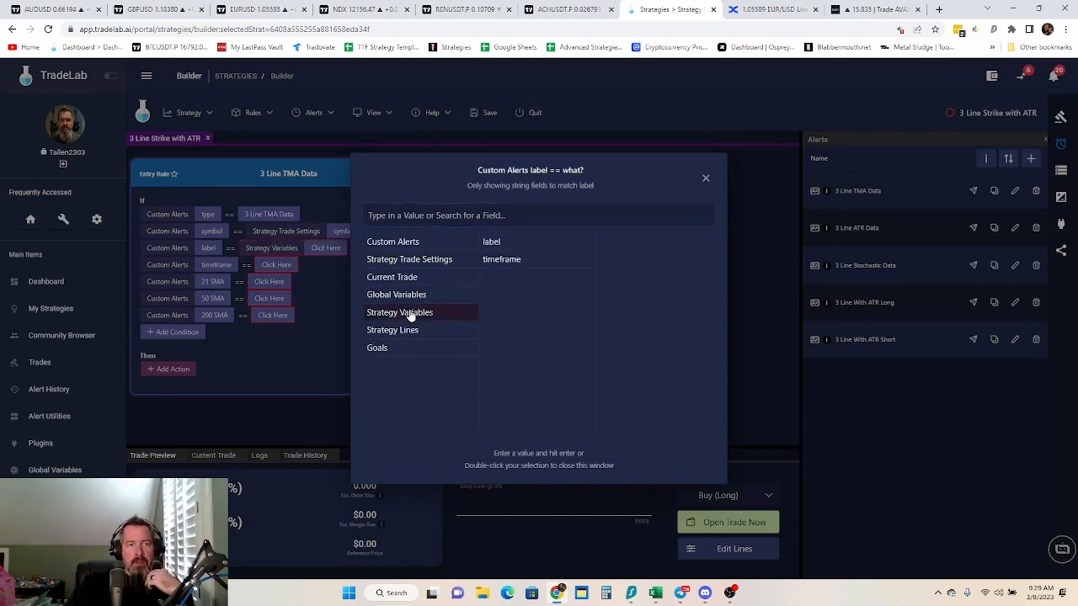
double_click(495, 243)
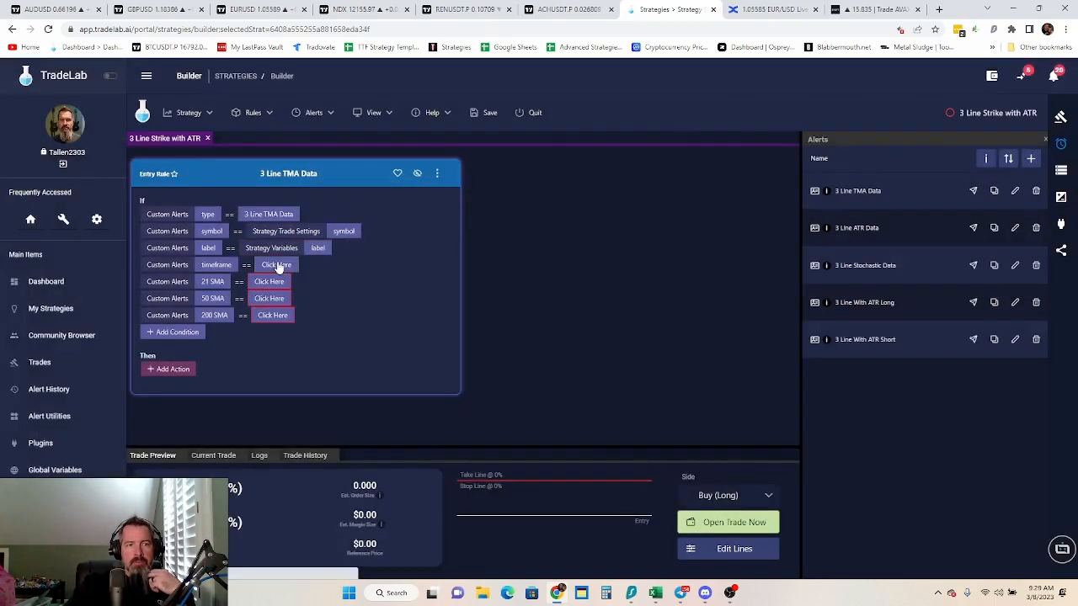
click(277, 266)
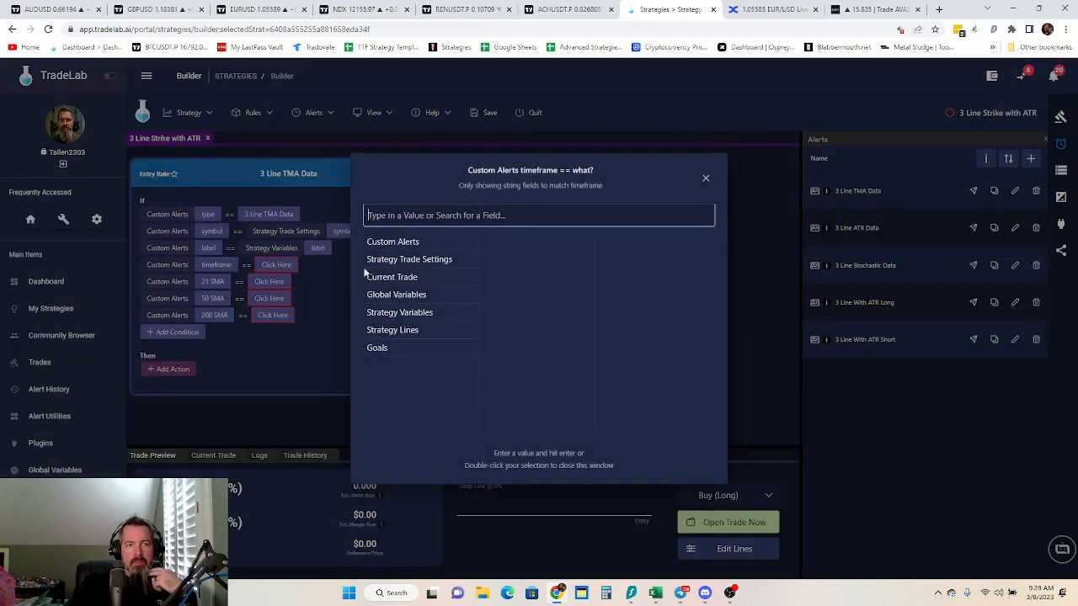
click(413, 312)
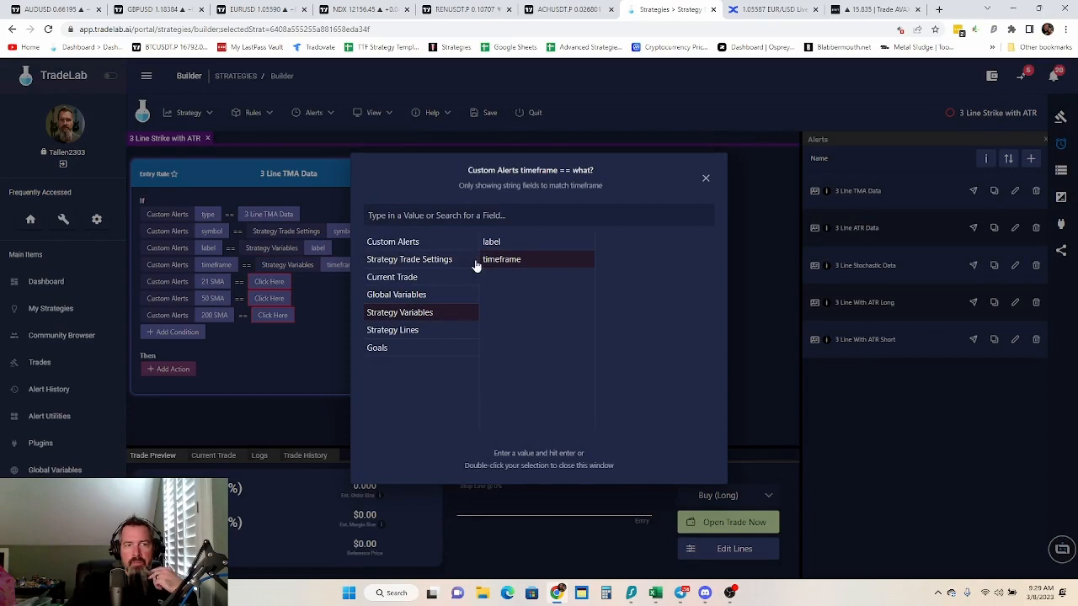
click(327, 295)
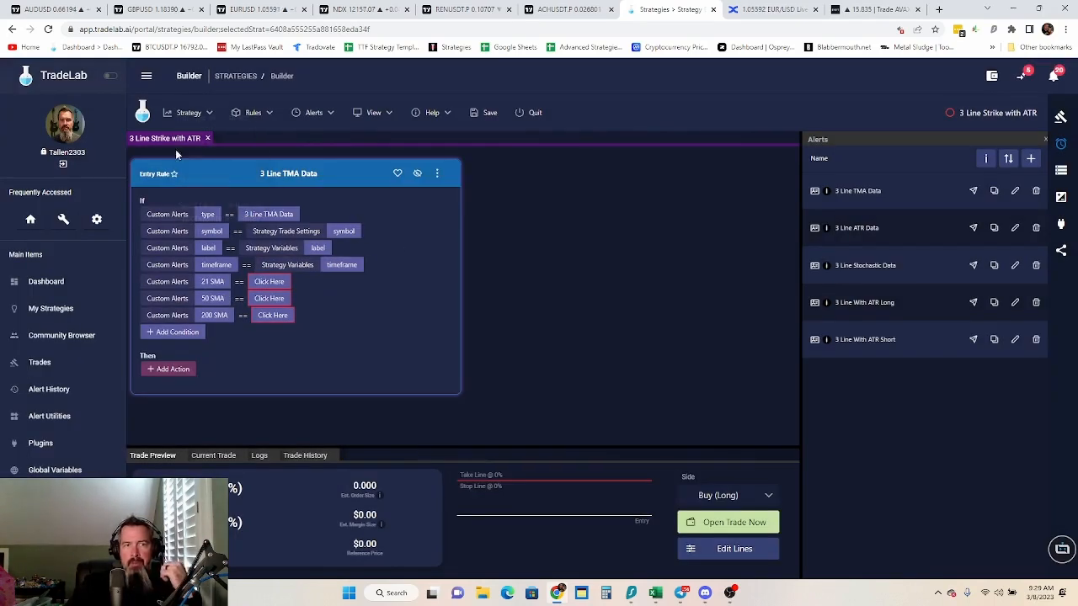
Add a Set action to the TMA rule that stores the custom alert's 21 SMA in the 21 SMA strategy variable
click(172, 370)
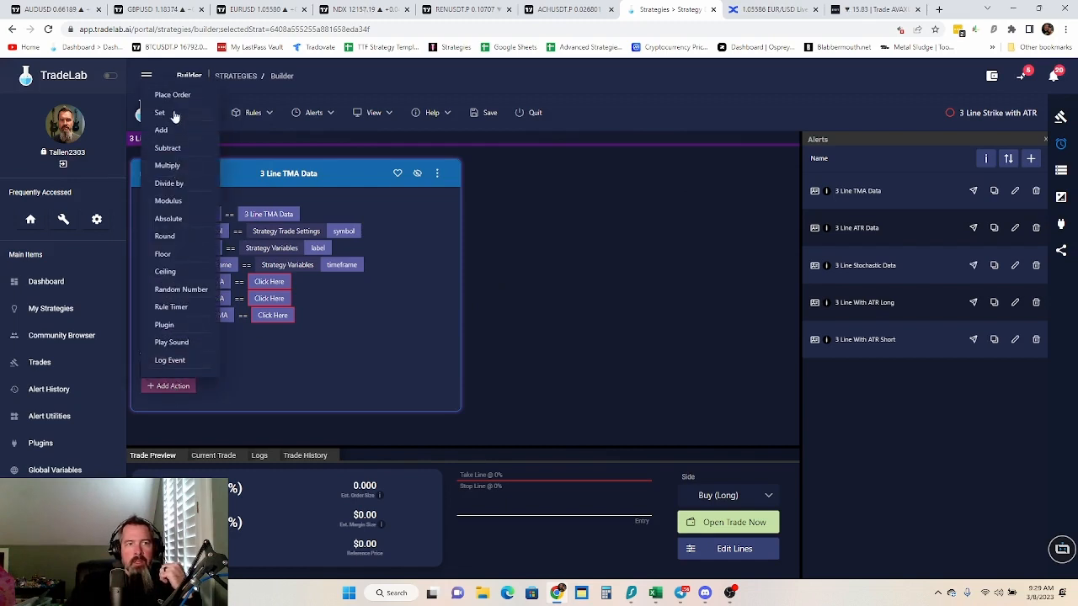
click(172, 115)
click(216, 369)
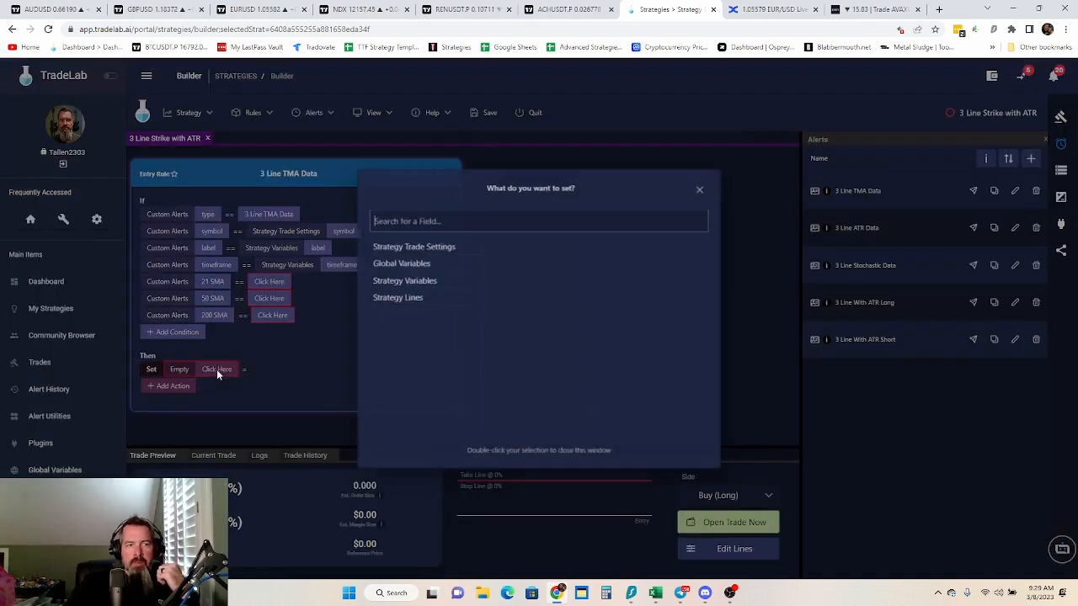
click(415, 279)
click(497, 350)
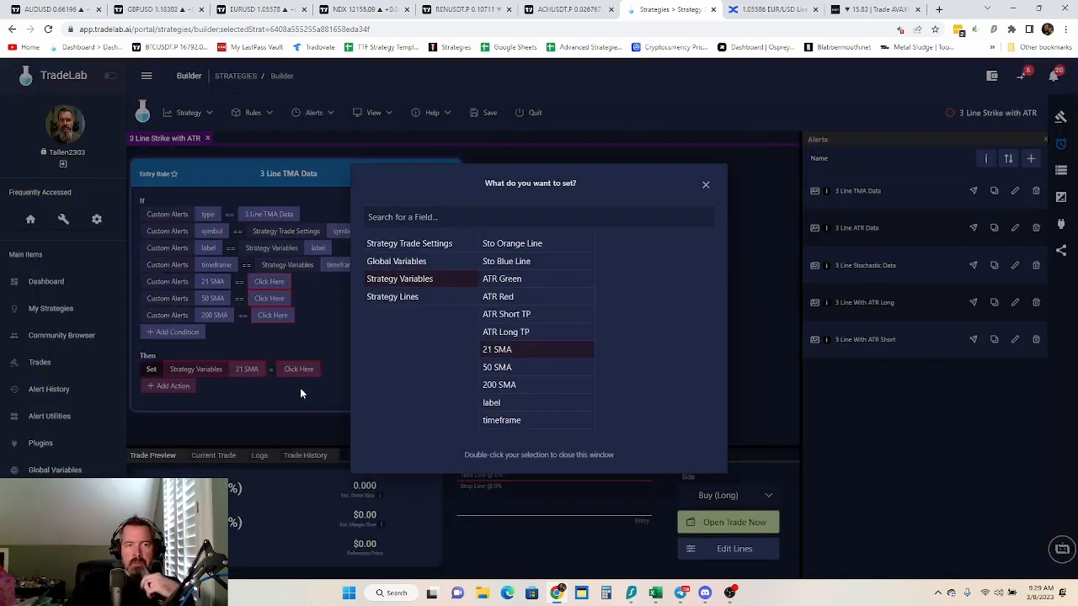
click(305, 381)
click(300, 370)
click(407, 241)
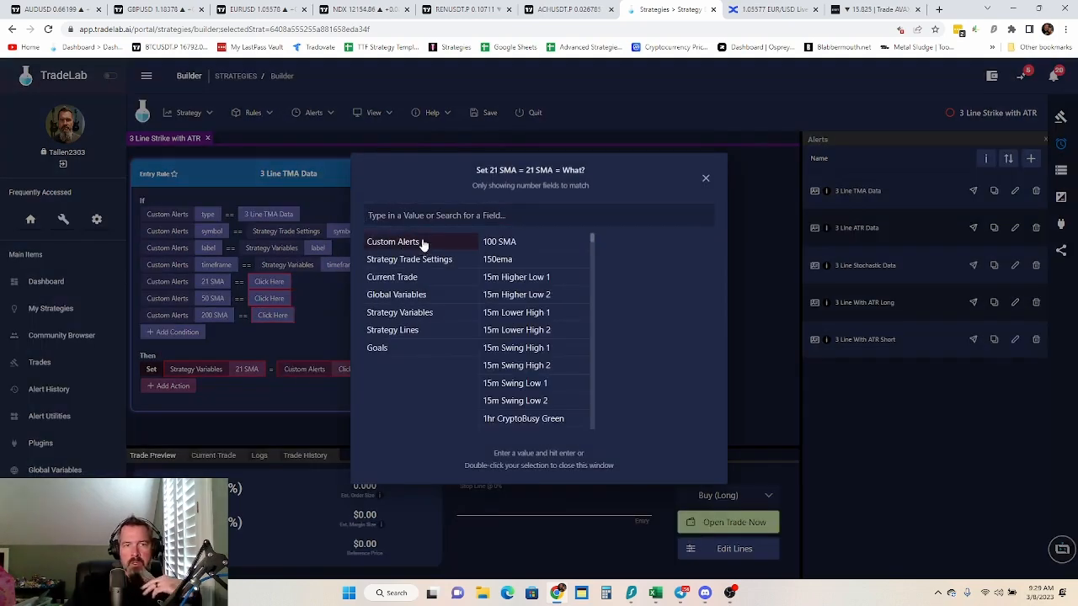
click(501, 216)
text(21)
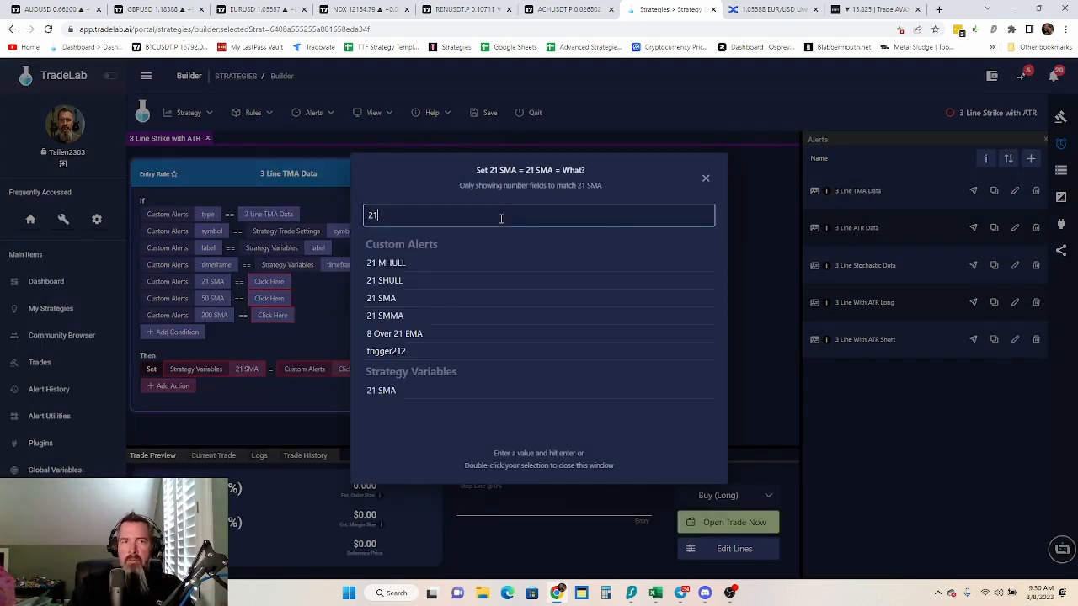
double_click(389, 298)
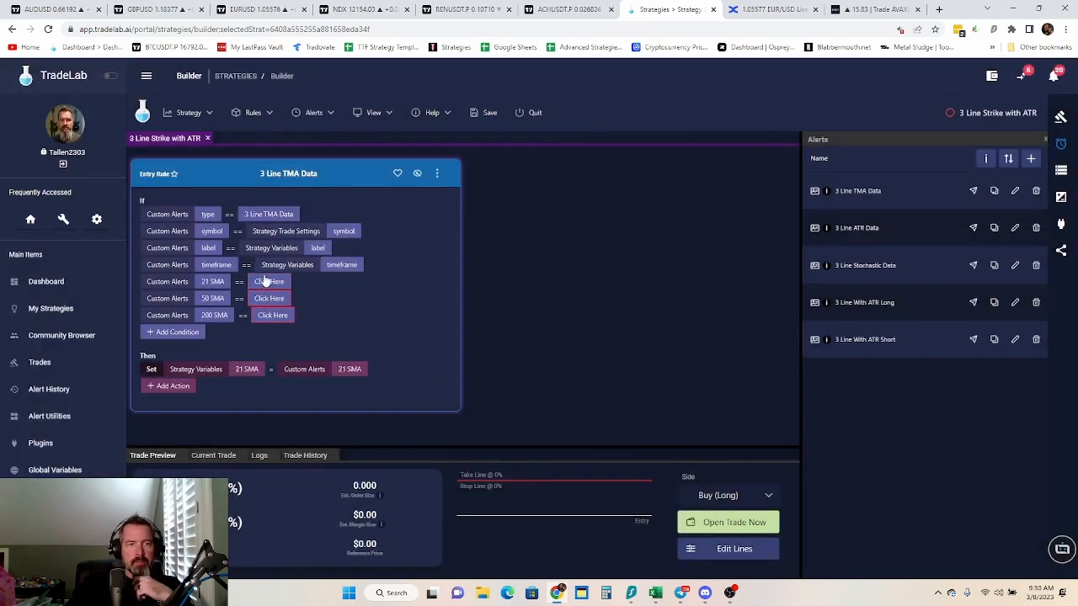
Add a Set action to the TMA rule that stores the custom alert's 50 SMA in the 50 SMA strategy variable
click(163, 386)
click(165, 133)
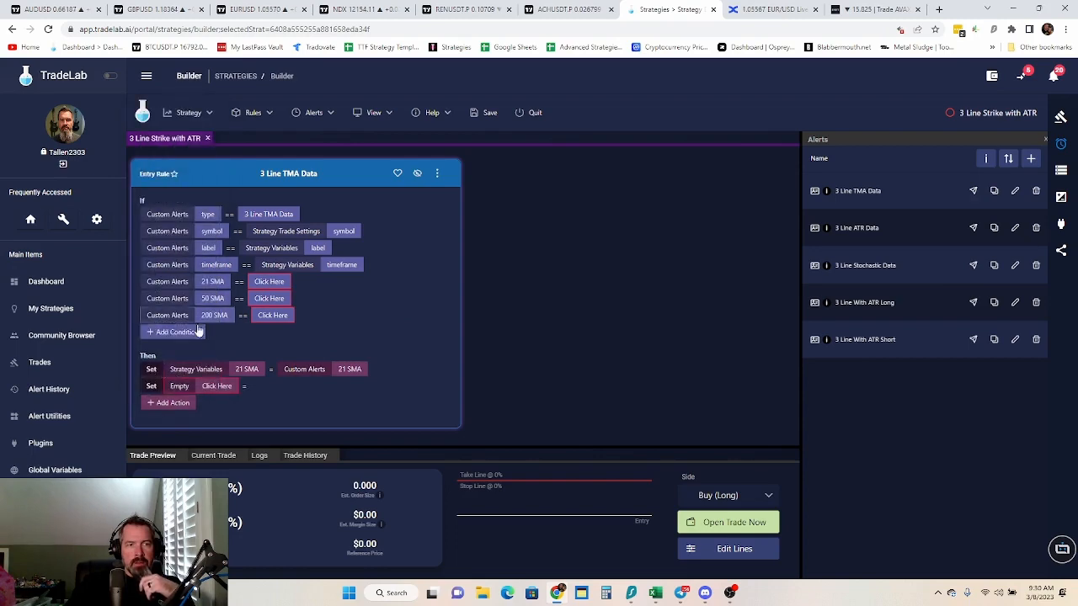
click(213, 388)
click(431, 279)
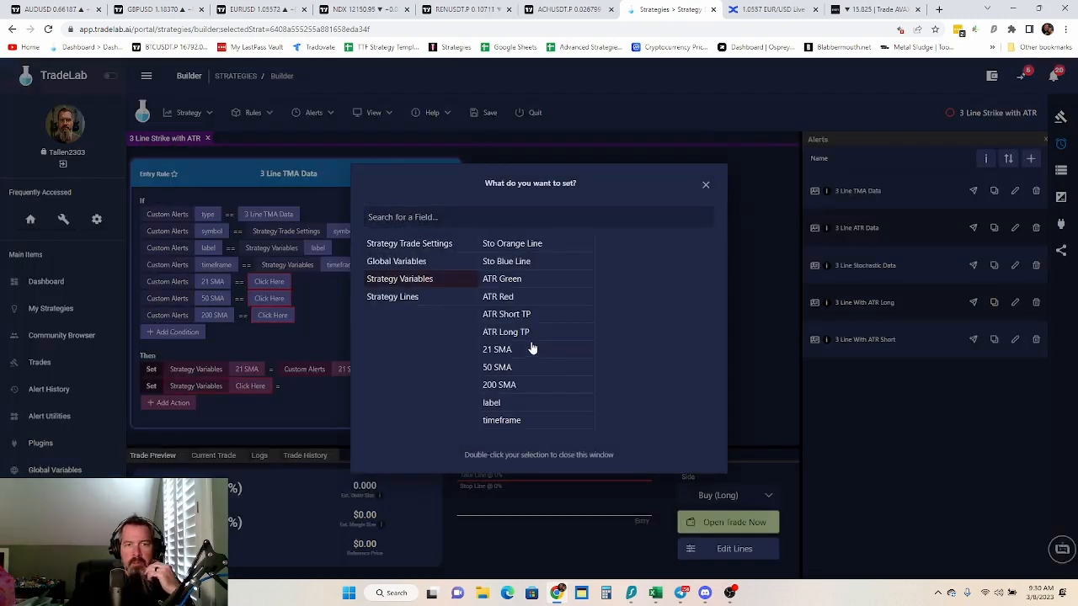
double_click(509, 369)
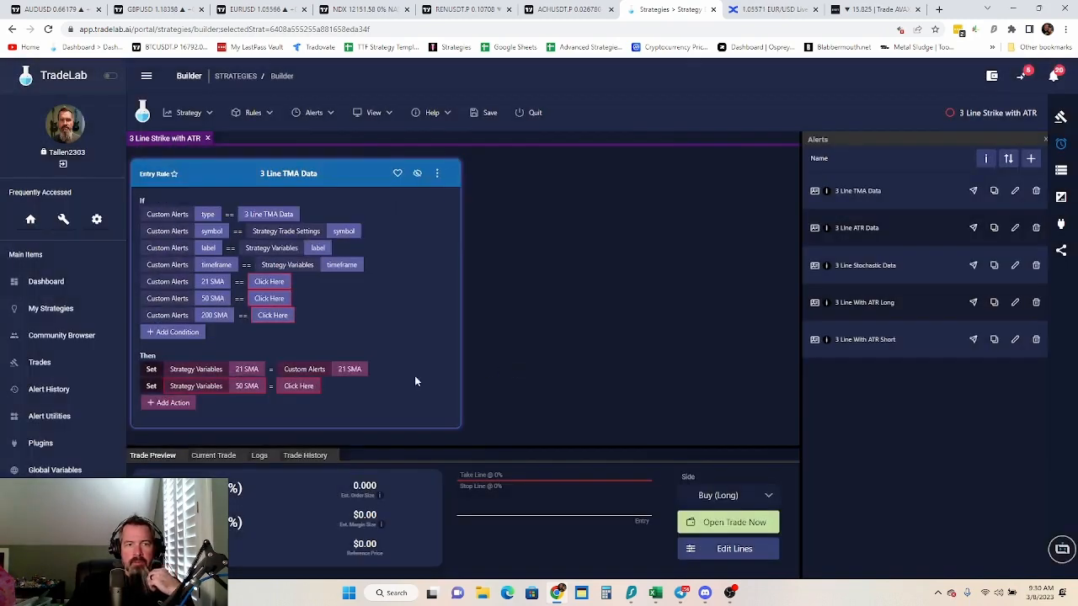
click(296, 386)
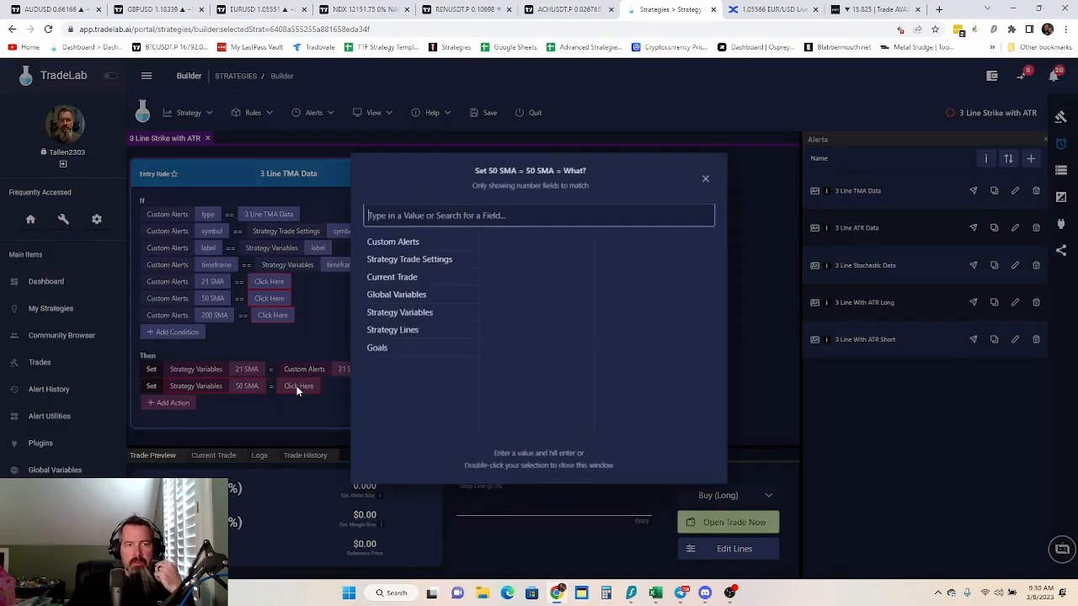
click(413, 316)
click(418, 280)
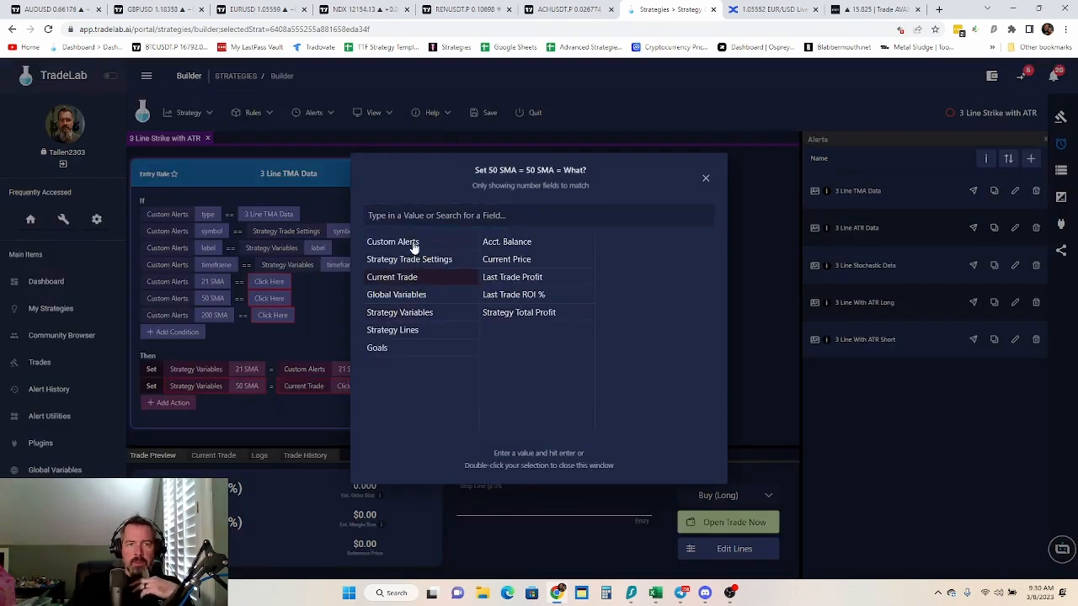
click(413, 244)
click(505, 213)
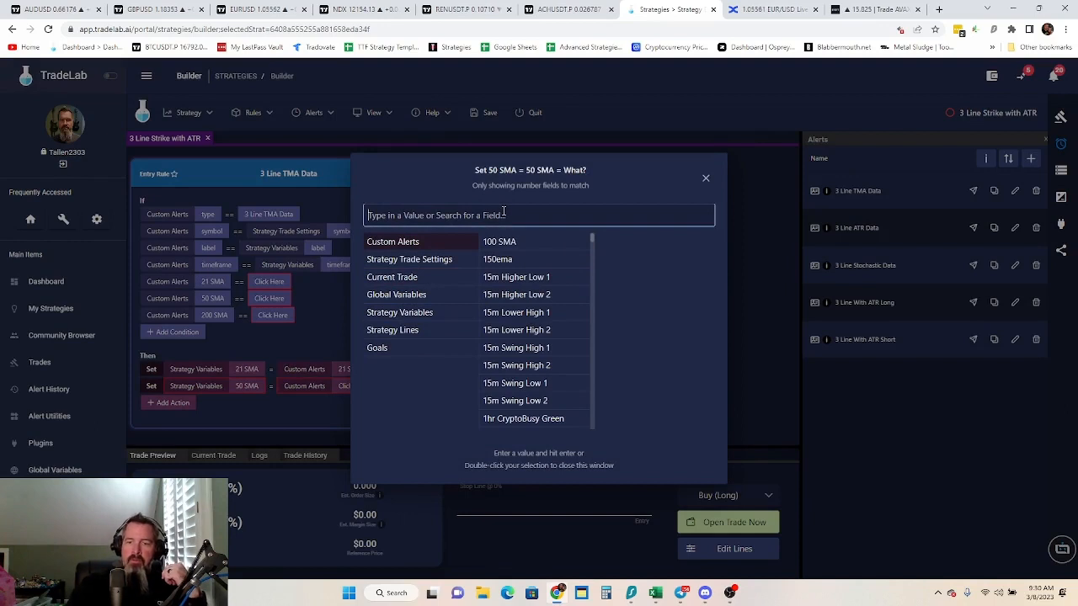
text(50)
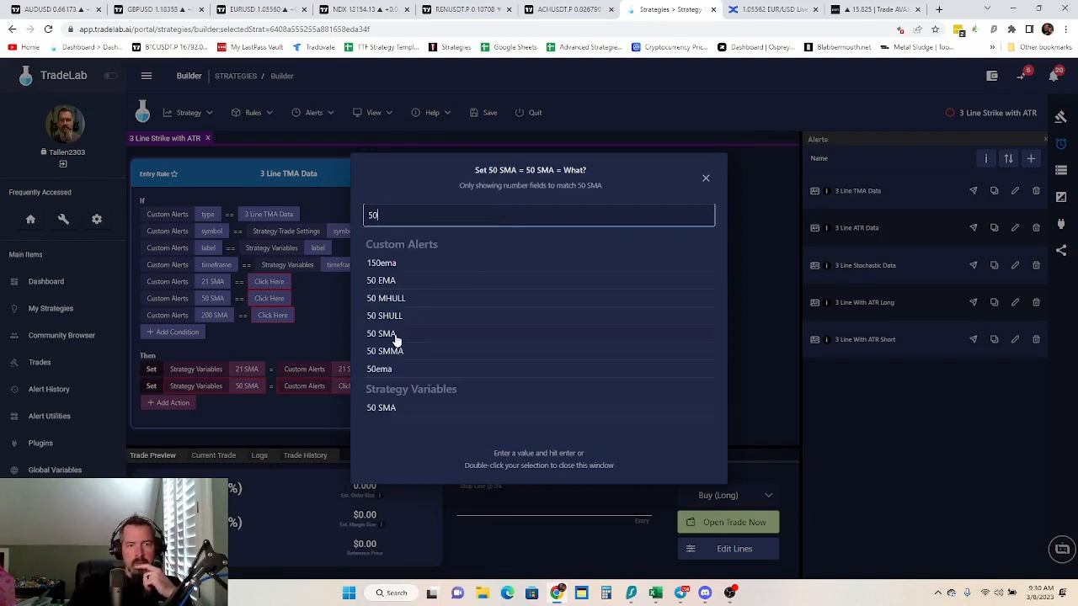
click(396, 338)
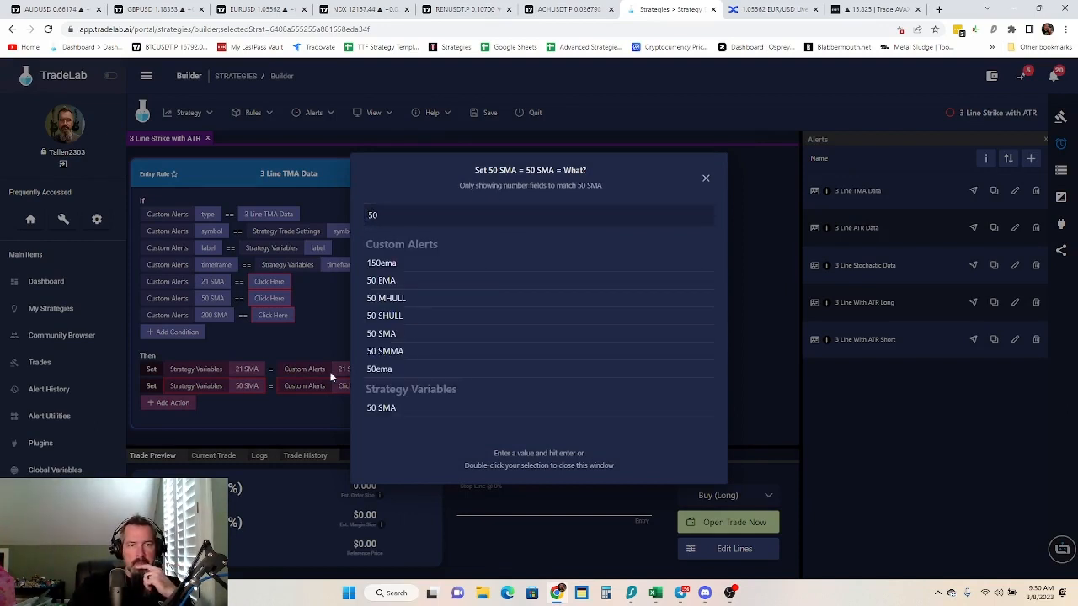
double_click(395, 334)
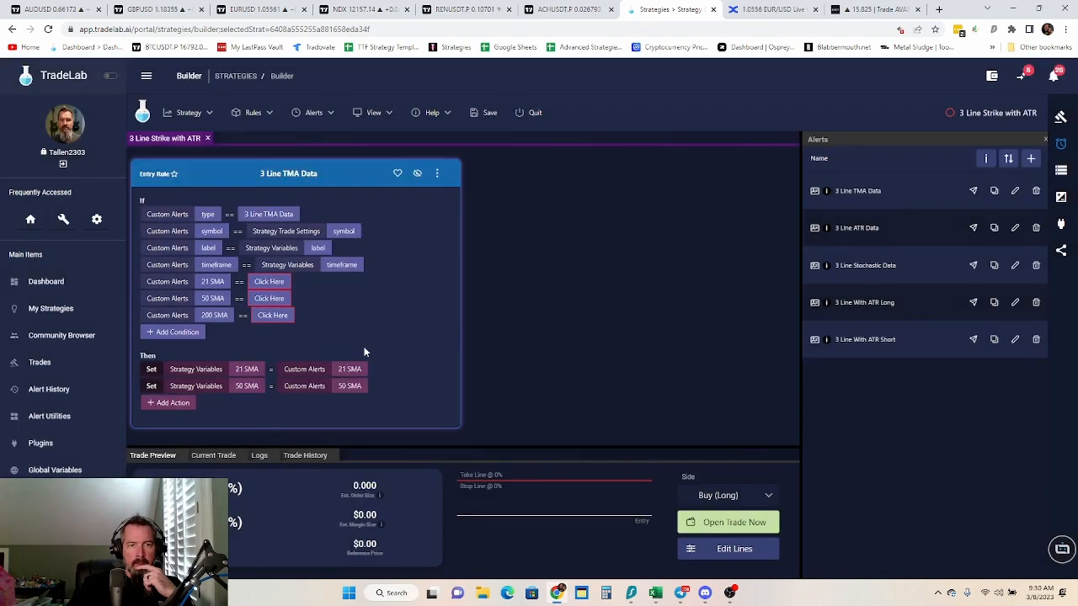
Add a Set action to the TMA rule that stores the custom alert's 200 SMA in the 200 SMA strategy variable
click(179, 406)
click(165, 158)
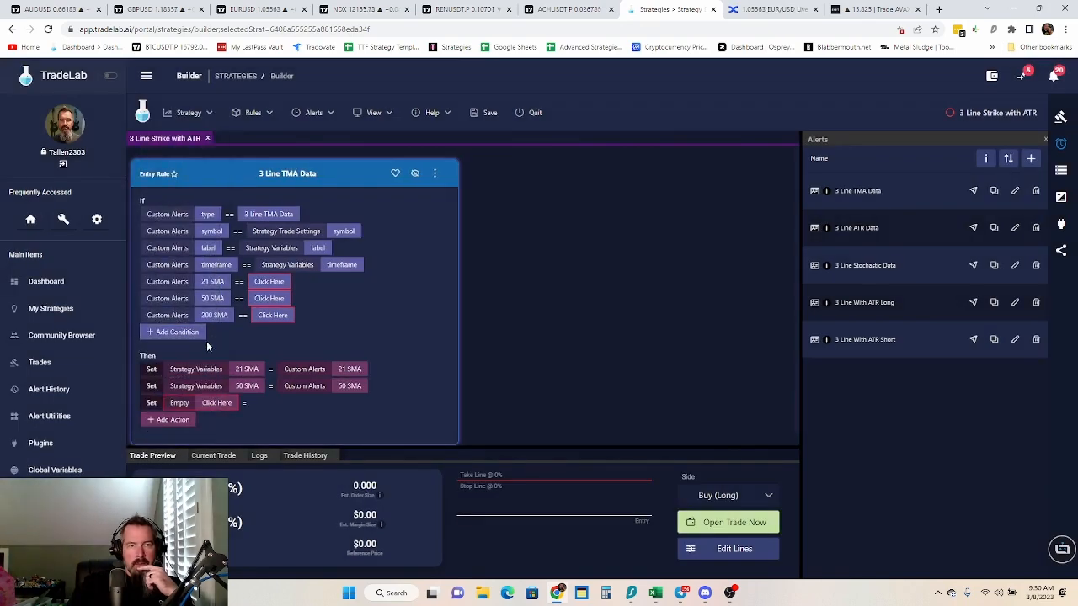
click(215, 403)
click(402, 280)
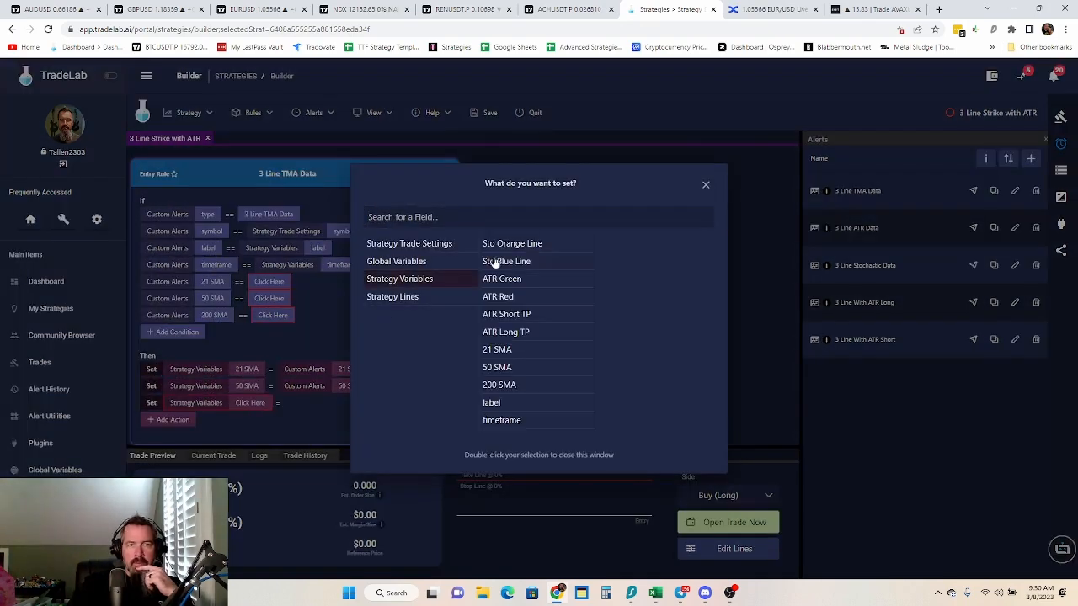
double_click(506, 385)
click(297, 404)
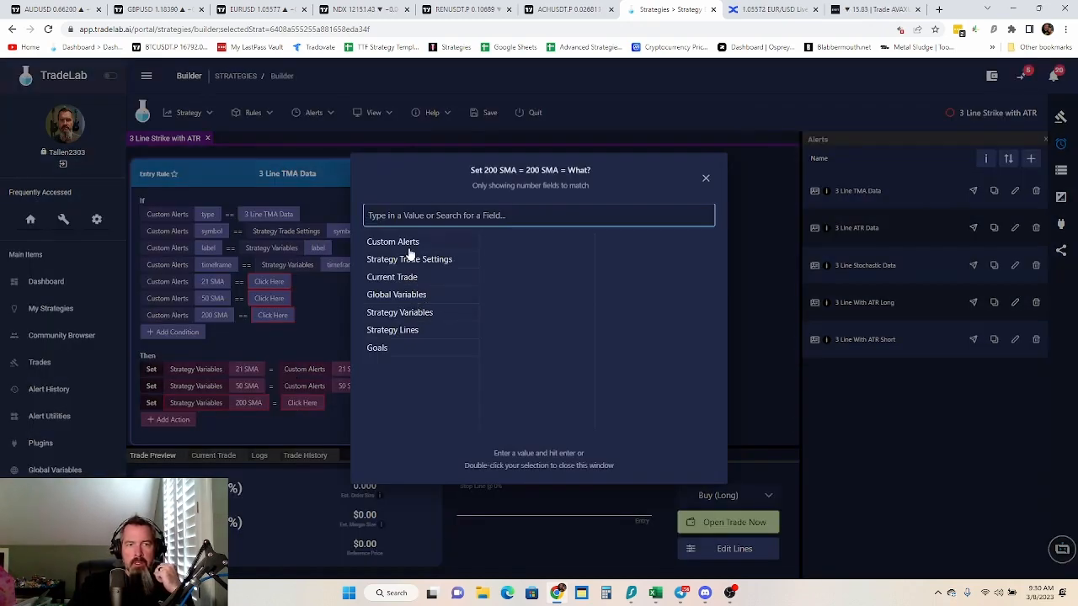
click(413, 244)
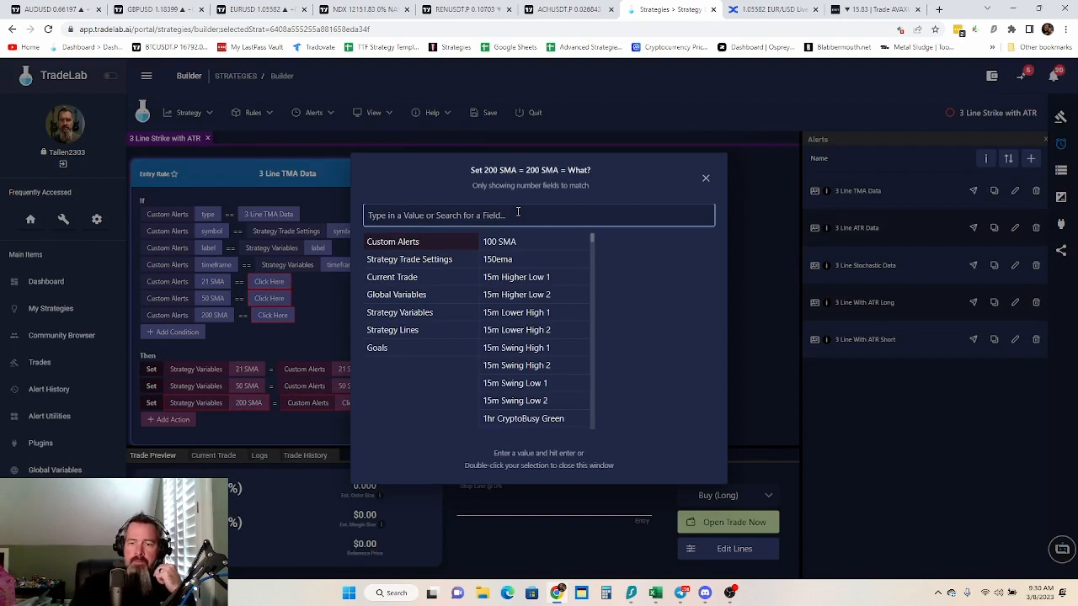
text(200)
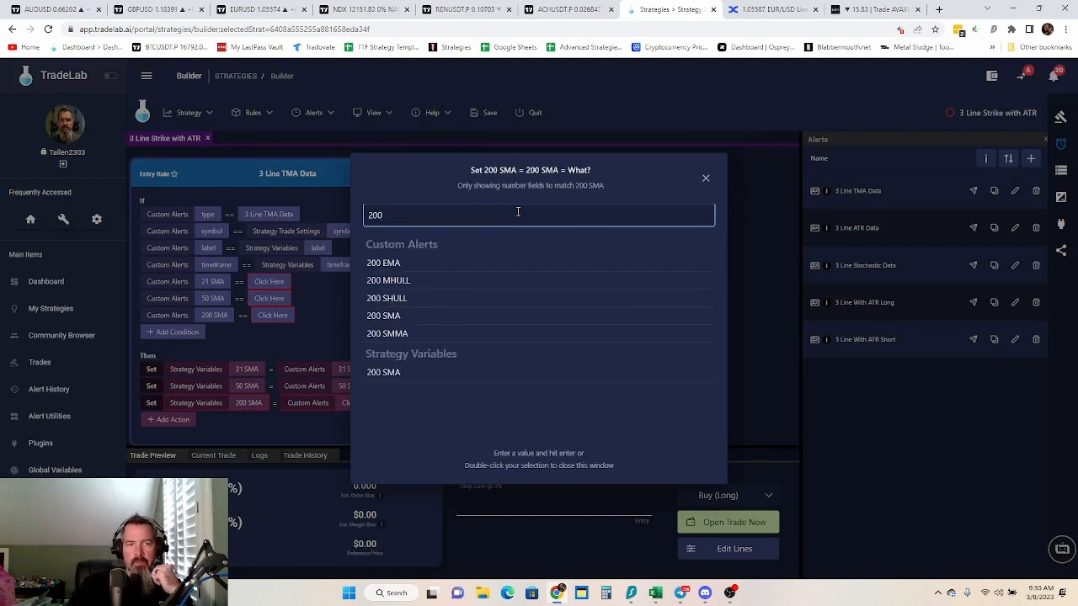
double_click(385, 315)
Remove the unfilled 21 SMA, 50 SMA and 200 SMA conditions from the 3 Line TMA Data rule
right_click(181, 285)
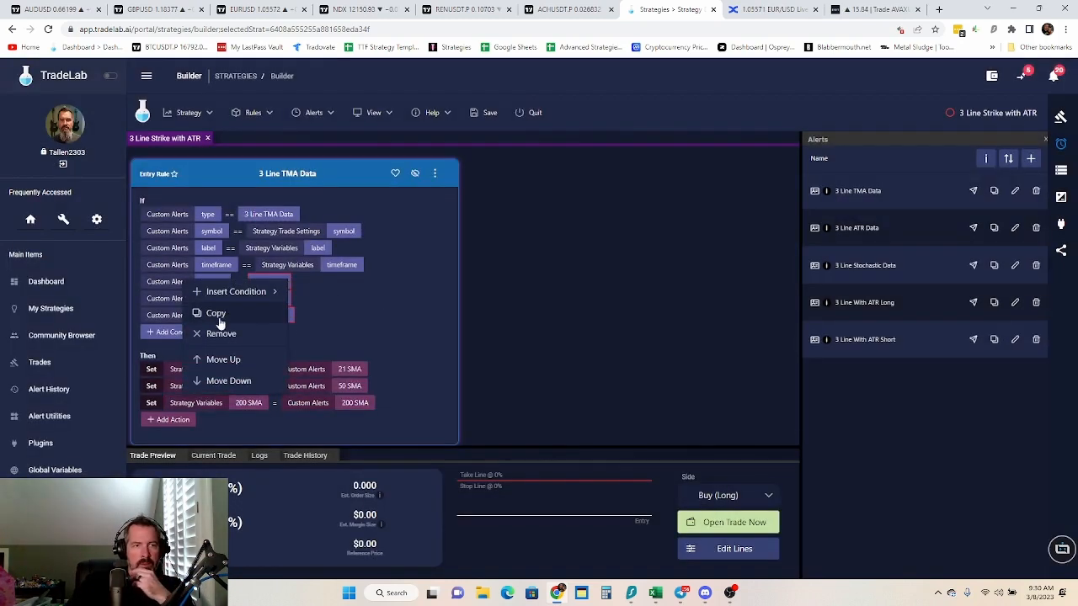
click(224, 332)
right_click(208, 288)
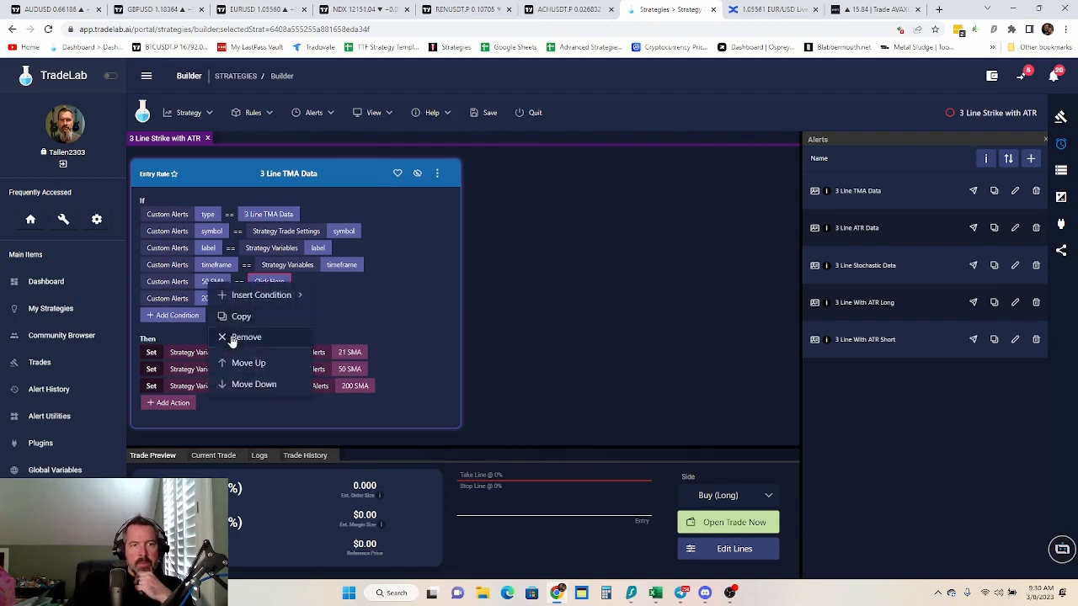
click(240, 341)
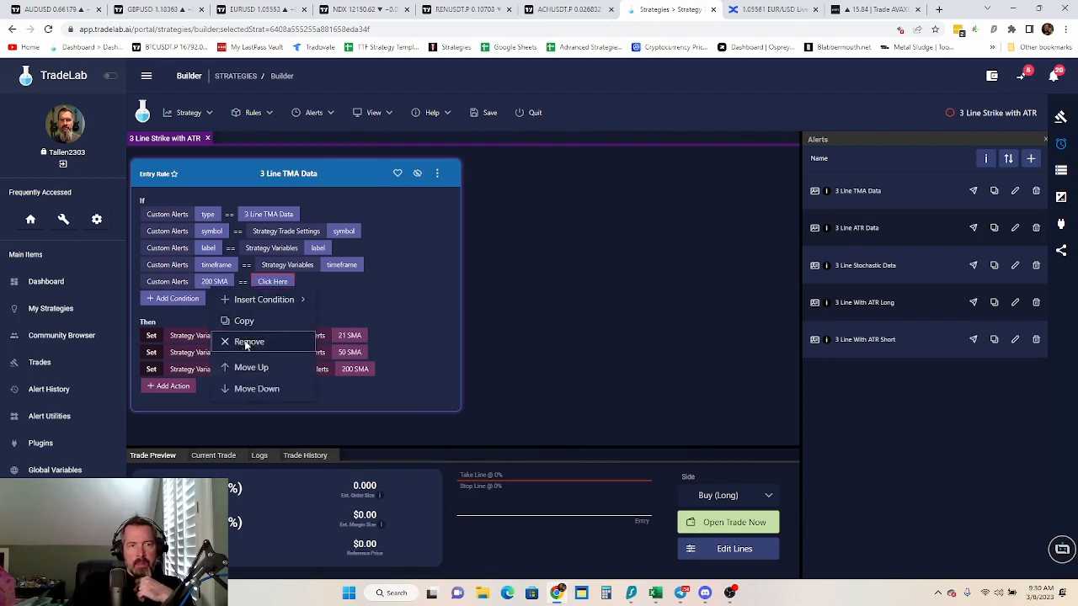
click(244, 342)
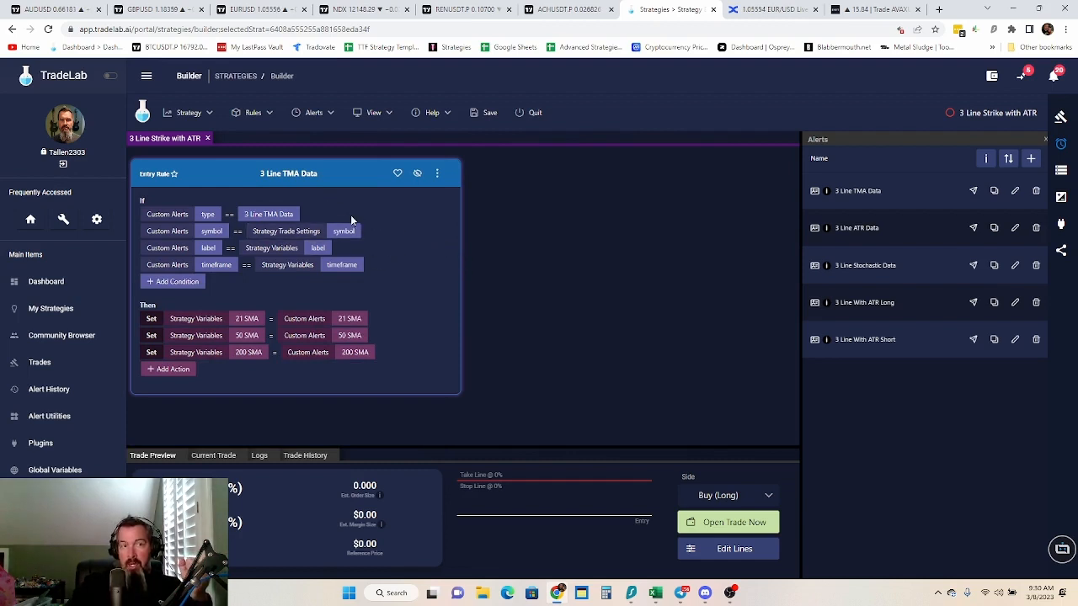
Copy the 3 Line TMA Data entry rule to the exit side
click(438, 172)
mouse_move(512, 217)
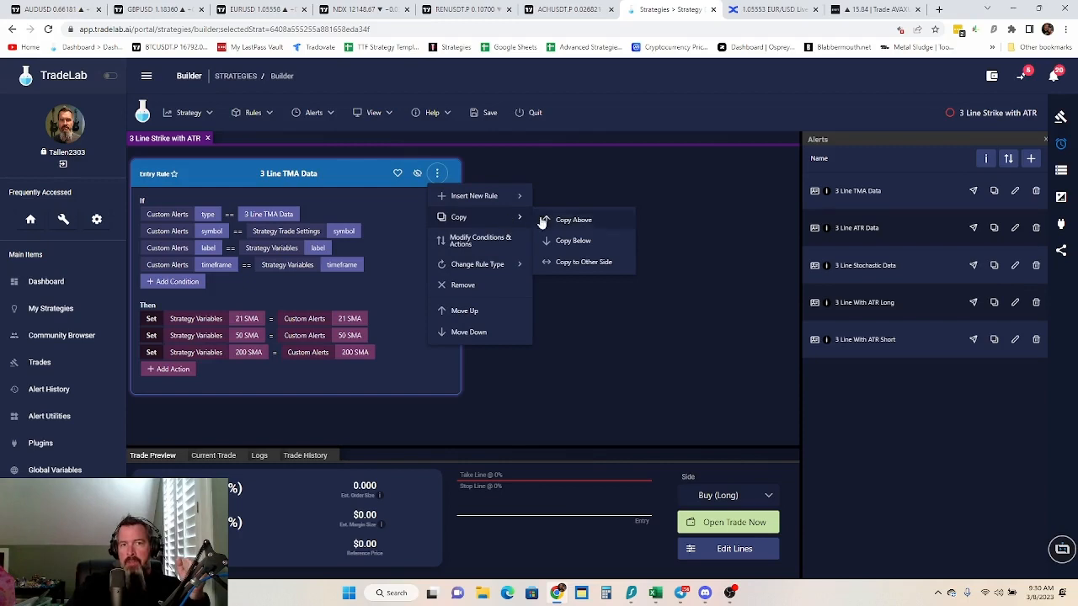
click(593, 264)
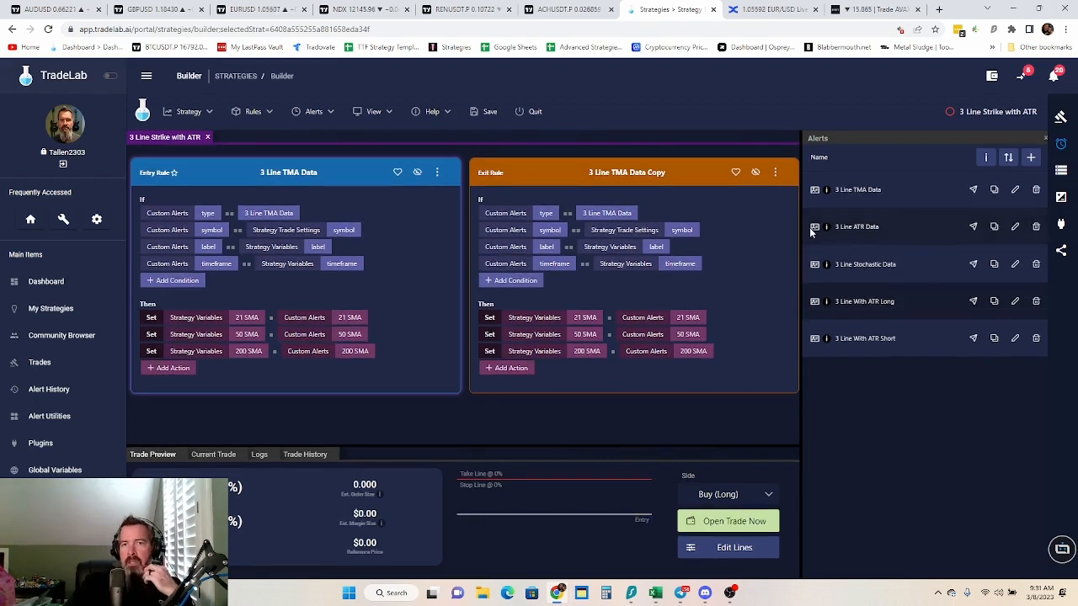
Create an entry rule from the 3 Line ATR Data alert and match its symbol to the Strategy Trade Settings symbol
drag(813, 226, 295, 177)
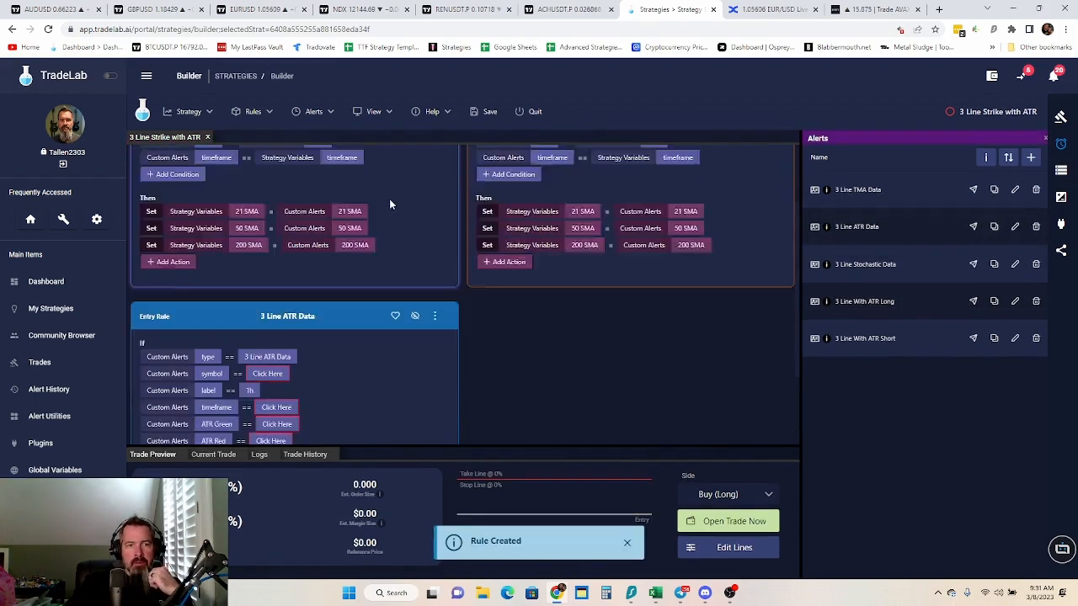
scroll(413, 210, down, 2)
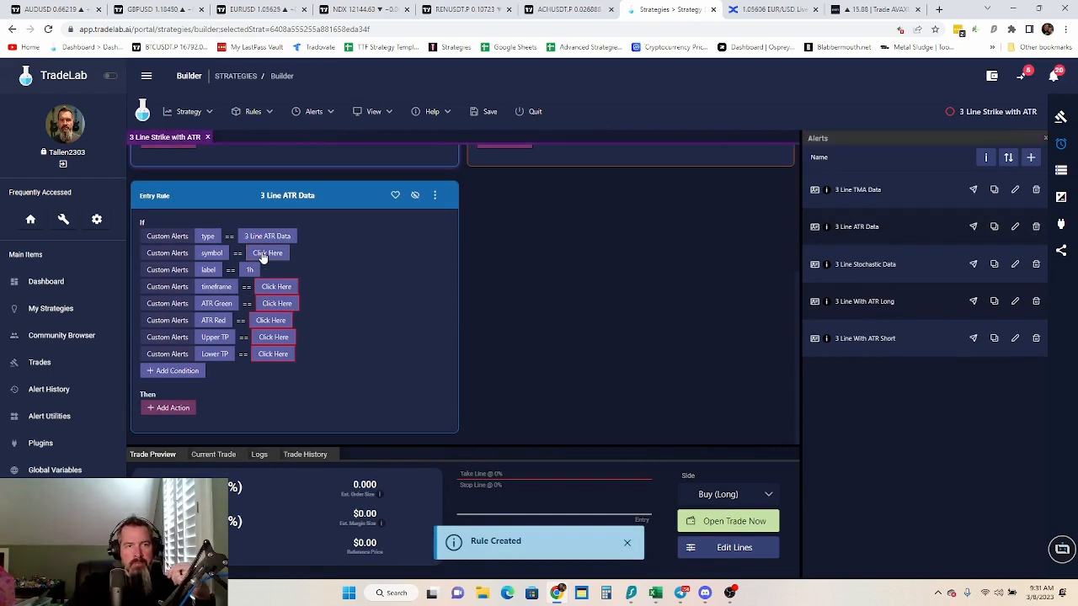
click(261, 252)
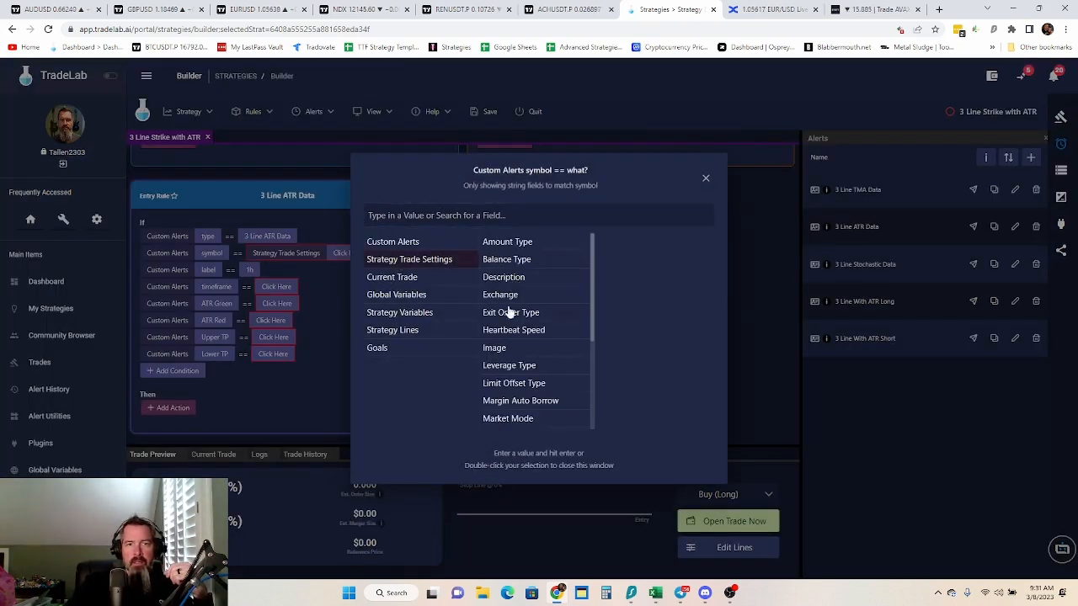
scroll(531, 290, down, 2)
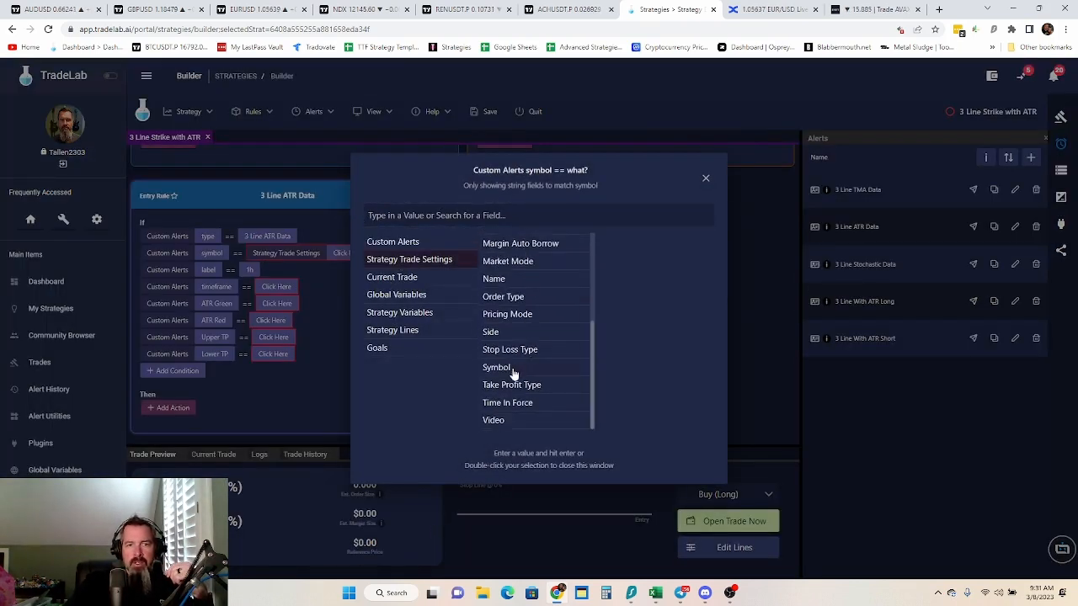
click(513, 372)
double_click(509, 369)
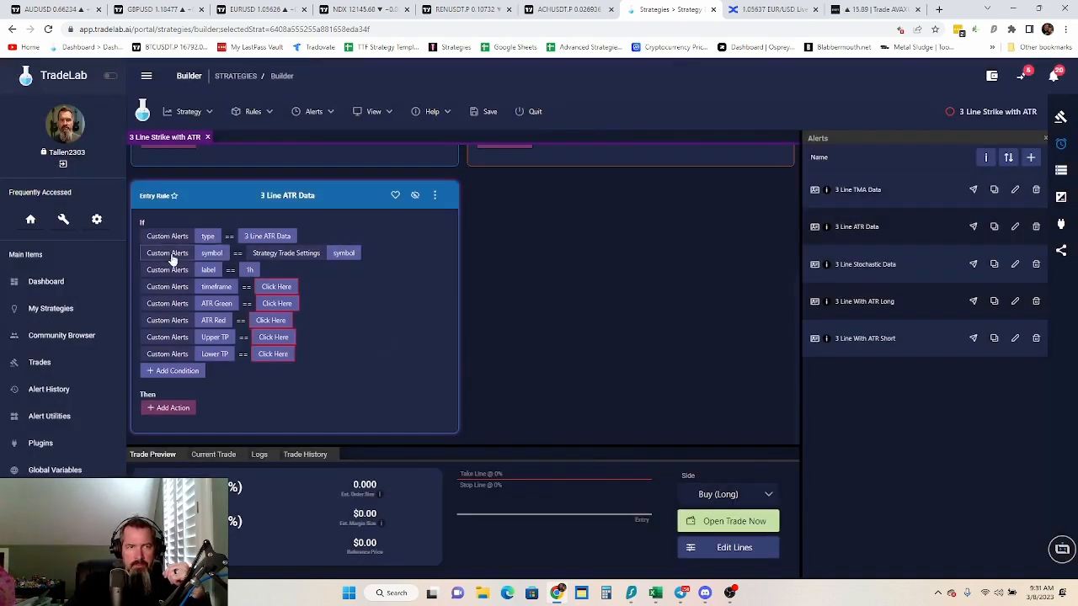
Match the ATR rule's label and timeframe conditions to the label and timeframe strategy variables
click(247, 272)
click(419, 313)
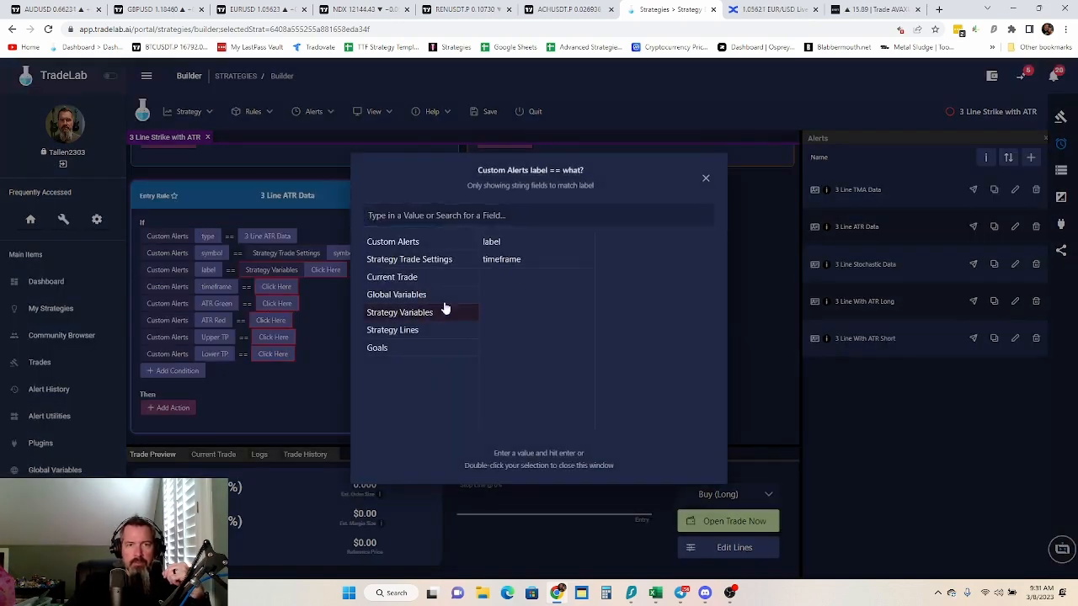
click(514, 244)
click(266, 289)
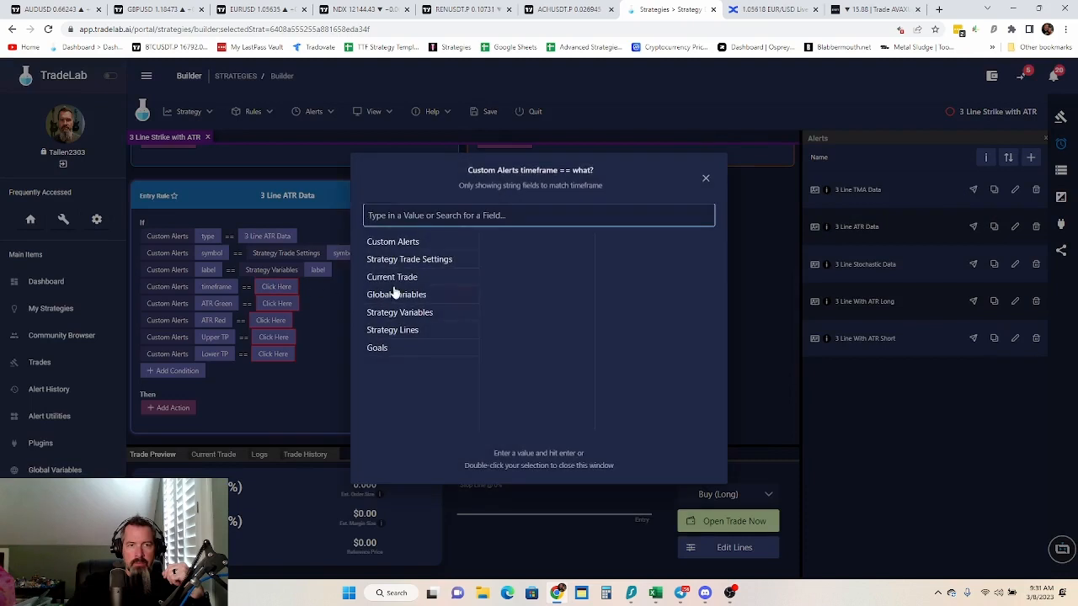
click(411, 317)
double_click(506, 265)
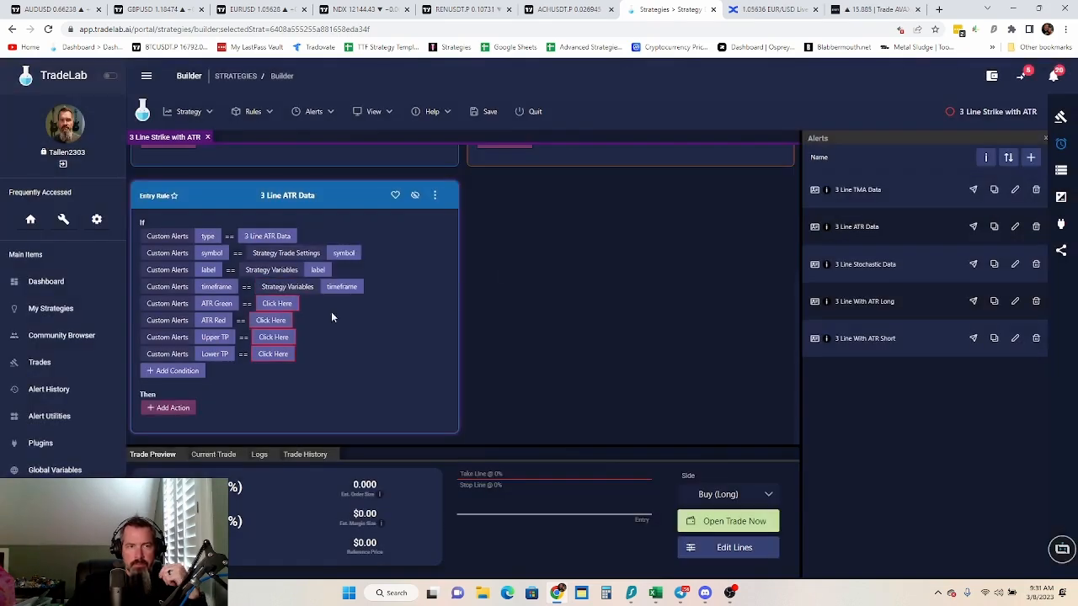
Add a Set action to the 3 Line ATR Data rule assigning the Upper ATR Band custom alert field to the ATR Green strategy variable
click(162, 410)
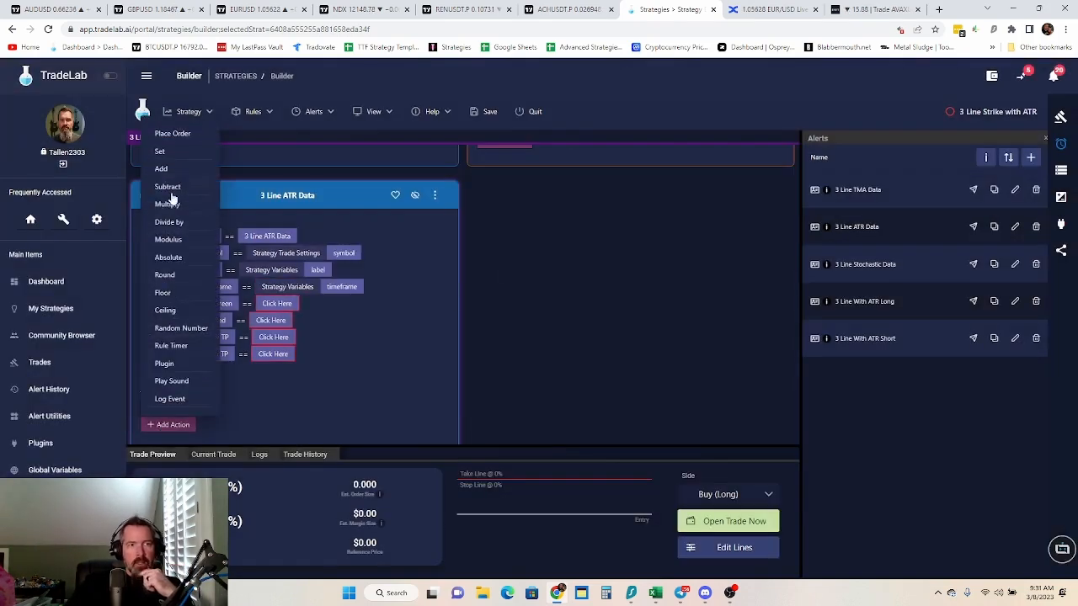
click(173, 152)
click(217, 408)
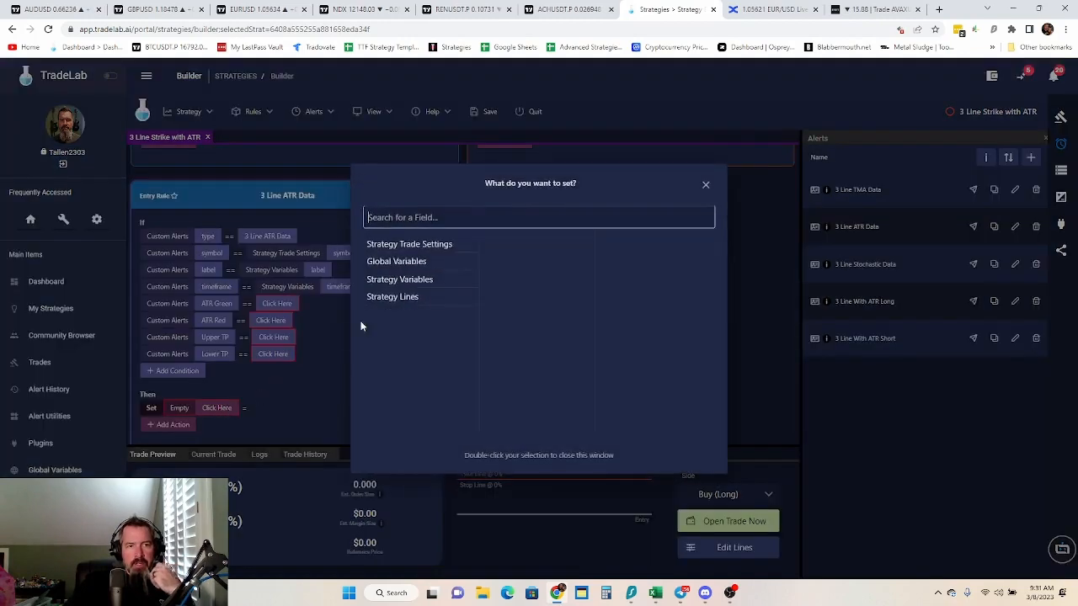
click(419, 285)
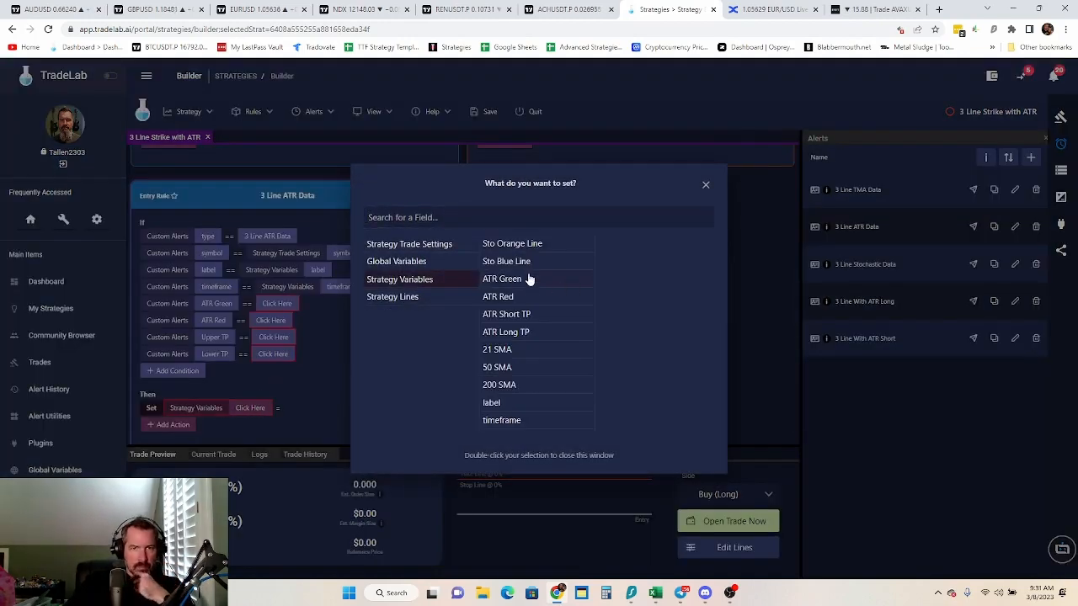
click(517, 282)
click(306, 408)
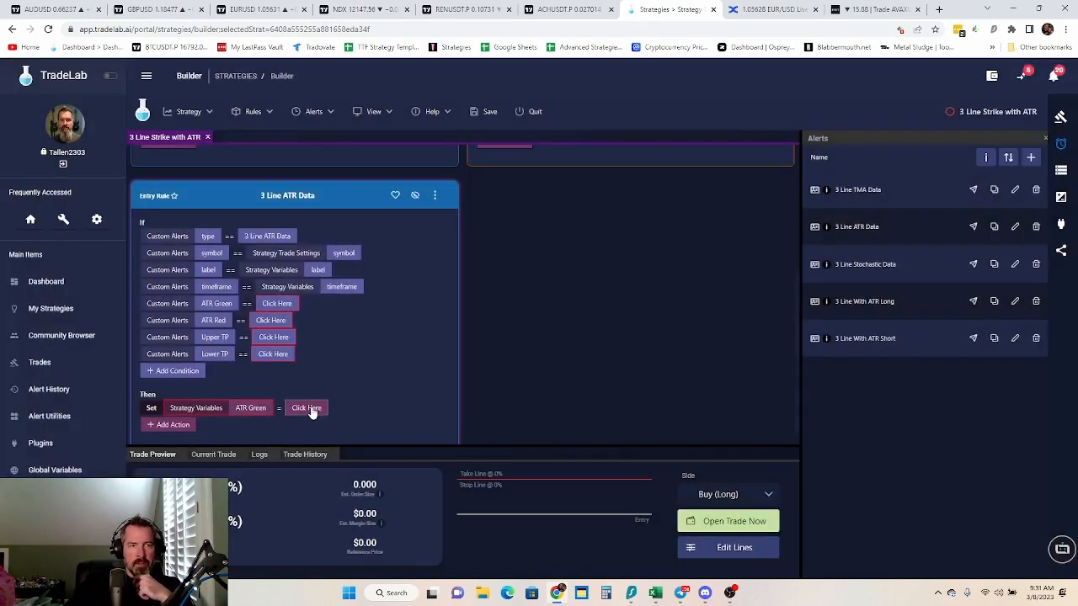
click(418, 243)
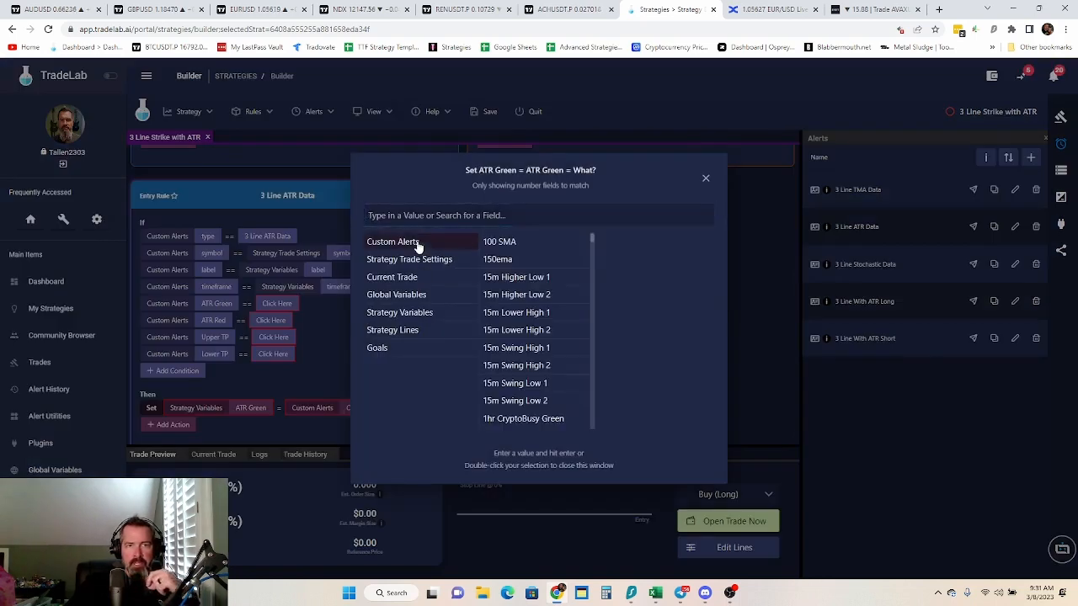
click(459, 217)
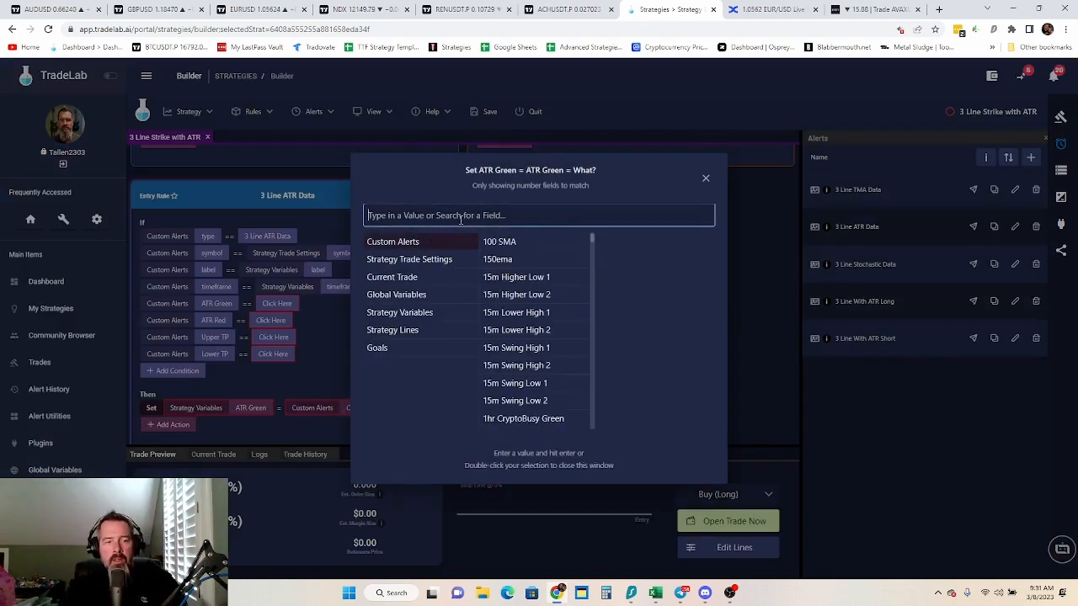
text(atr)
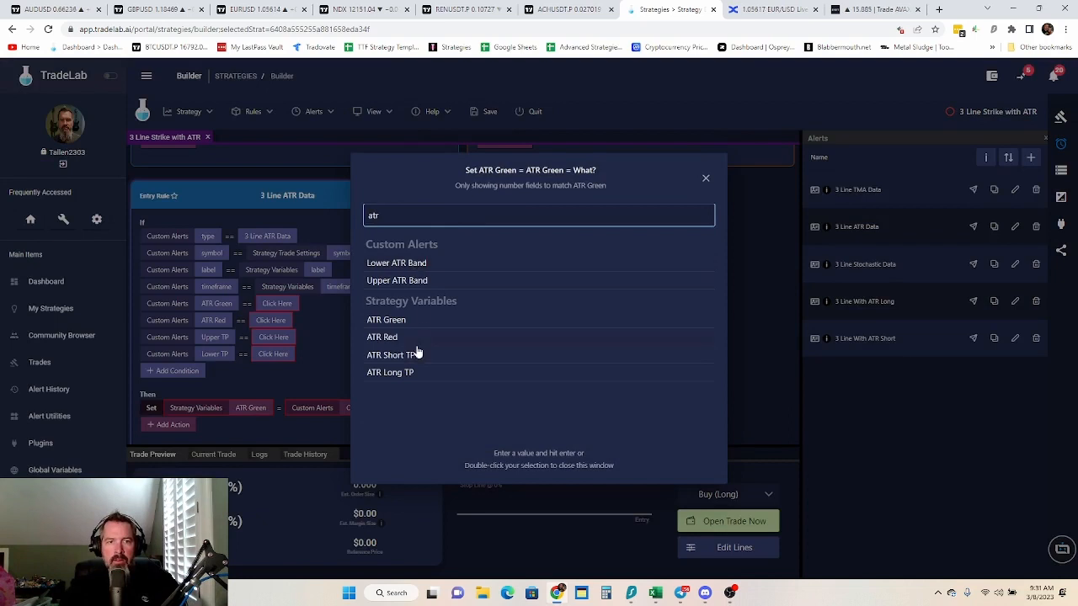
double_click(397, 282)
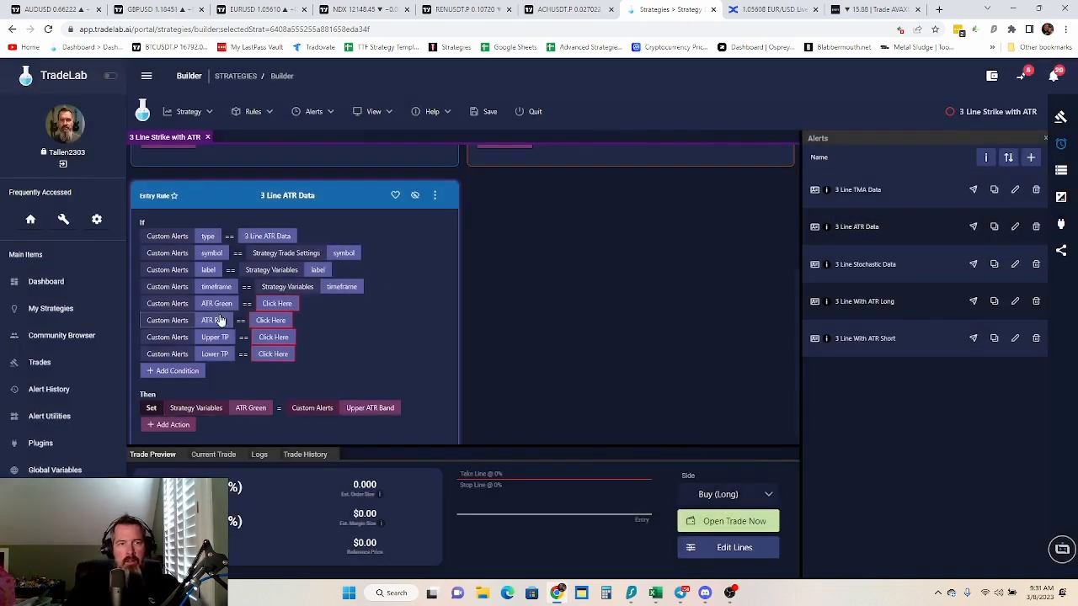
Remove the ATR Green action from the 3 Line ATR Data rule
right_click(323, 410)
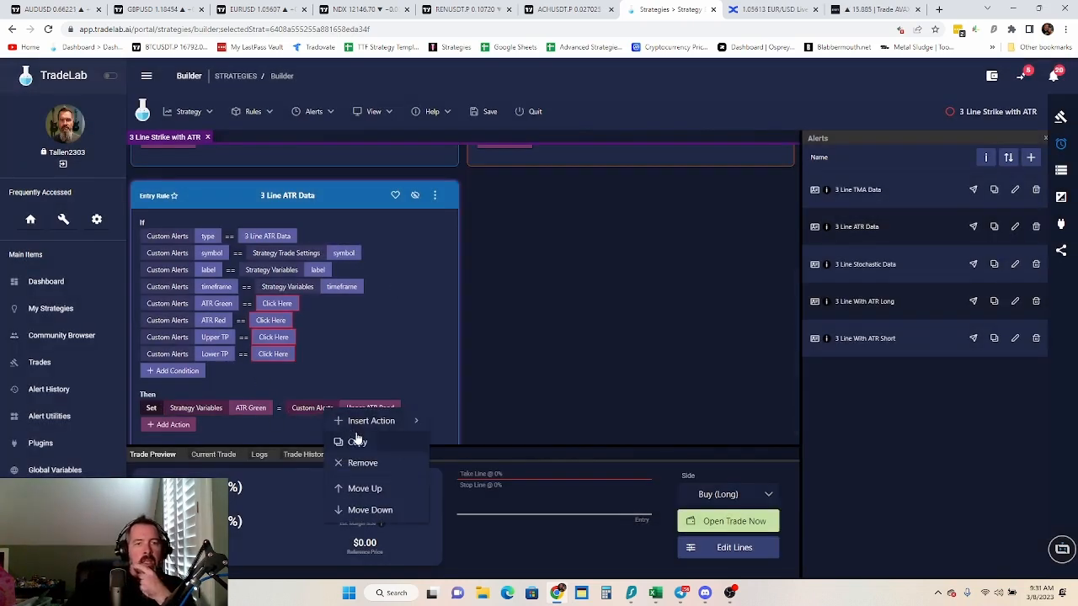
click(362, 462)
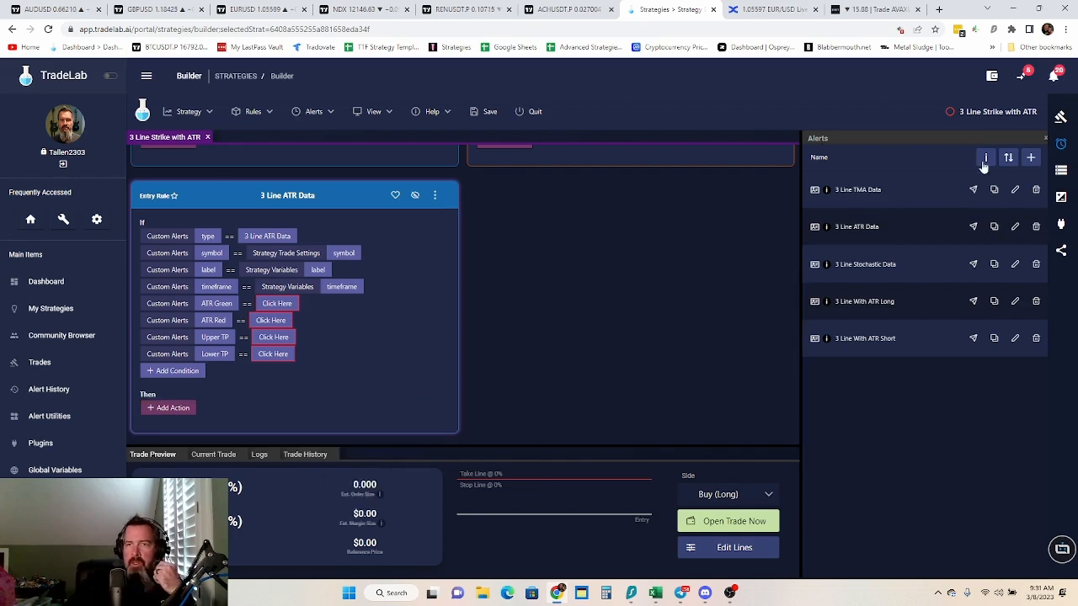
Save the strategy, quit the builder and reopen 3 Line Strike with ATR for editing
click(485, 111)
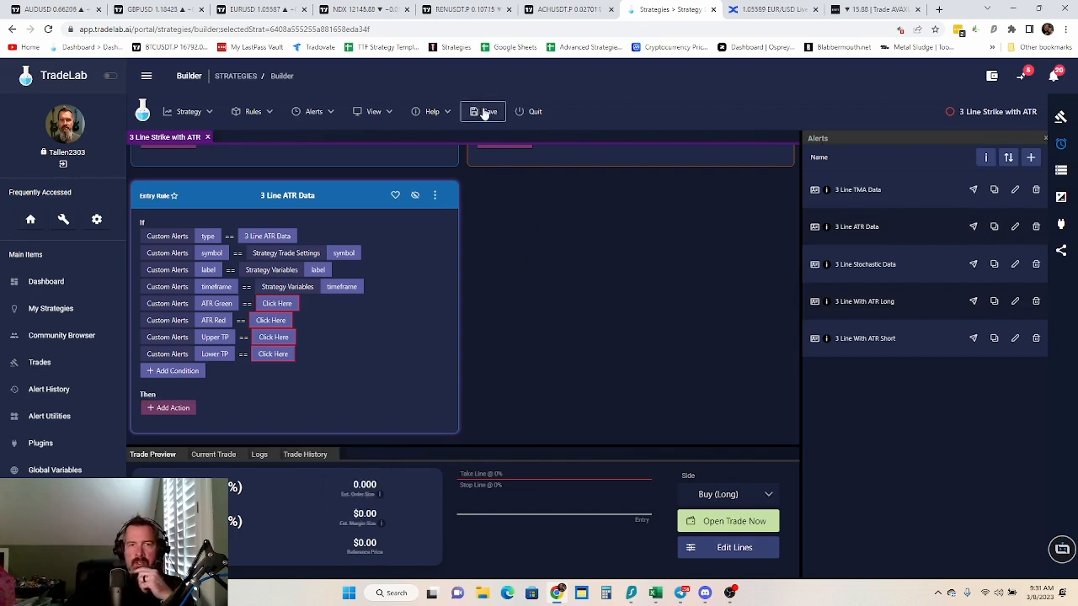
click(534, 112)
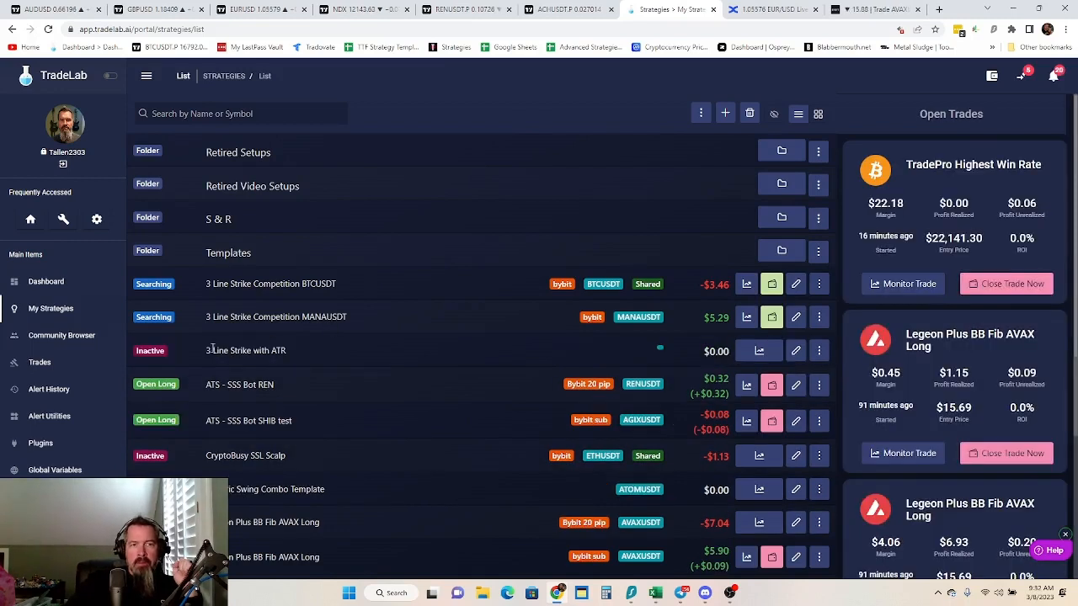
click(796, 351)
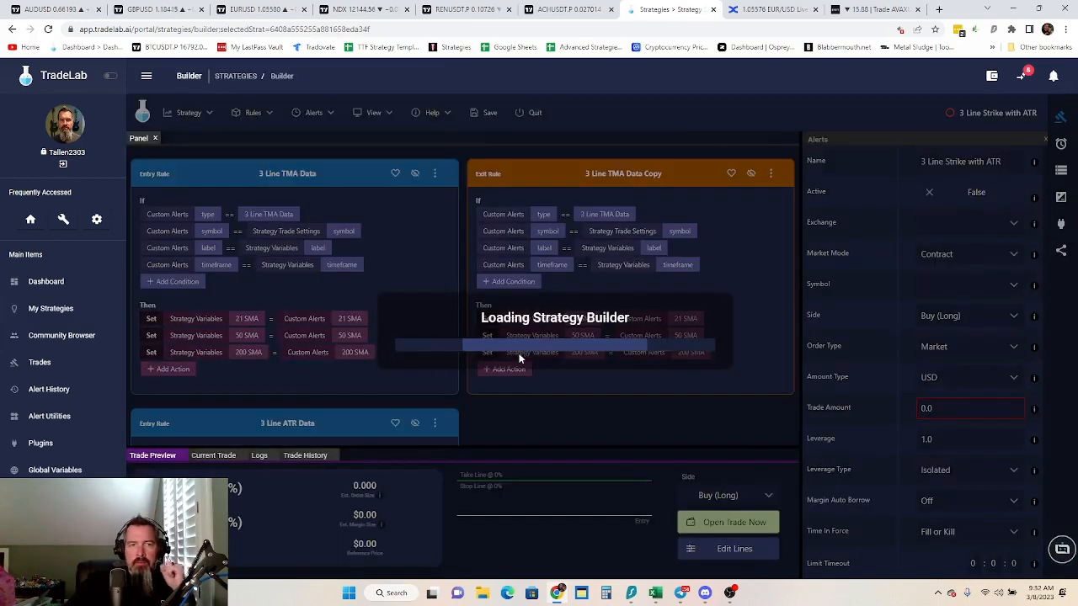
Add a Set action to the 3 Line ATR Data rule storing the custom alert's ATR Green in the ATR Green strategy variable
scroll(408, 300, down, 3)
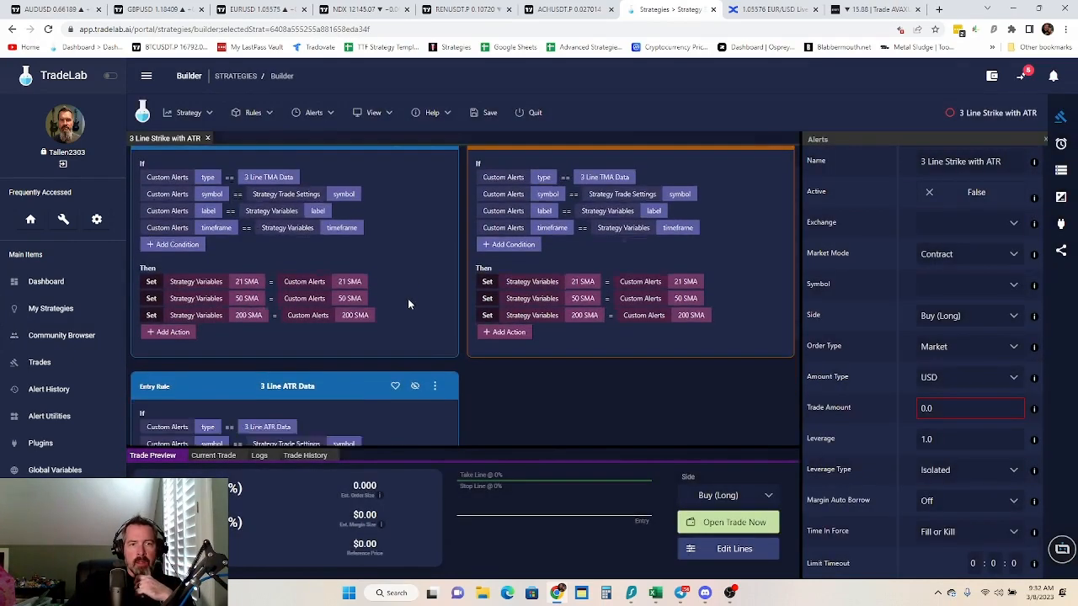
click(168, 410)
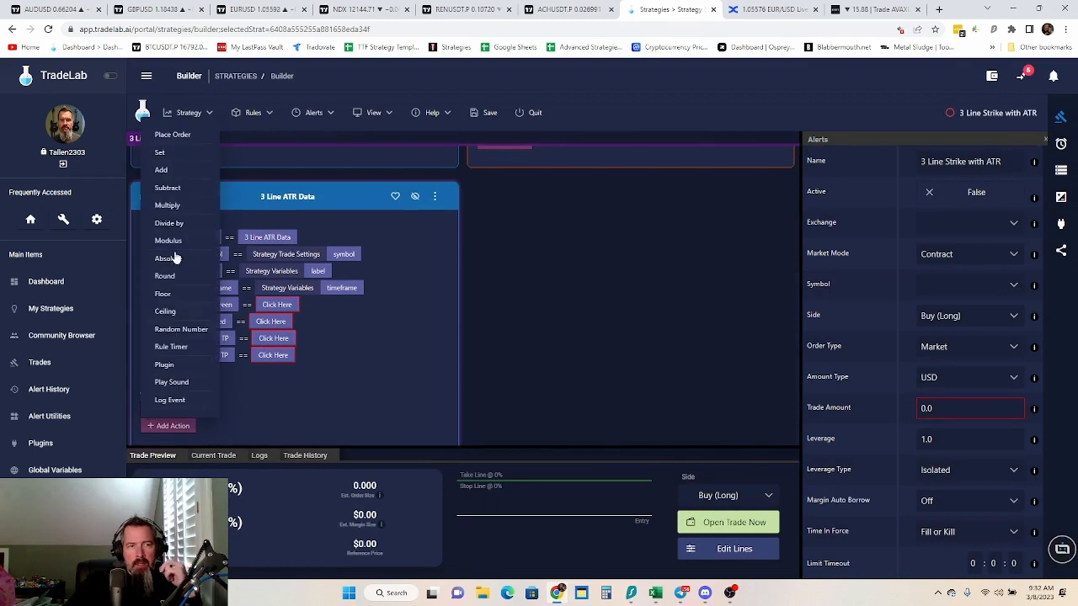
click(160, 153)
click(217, 410)
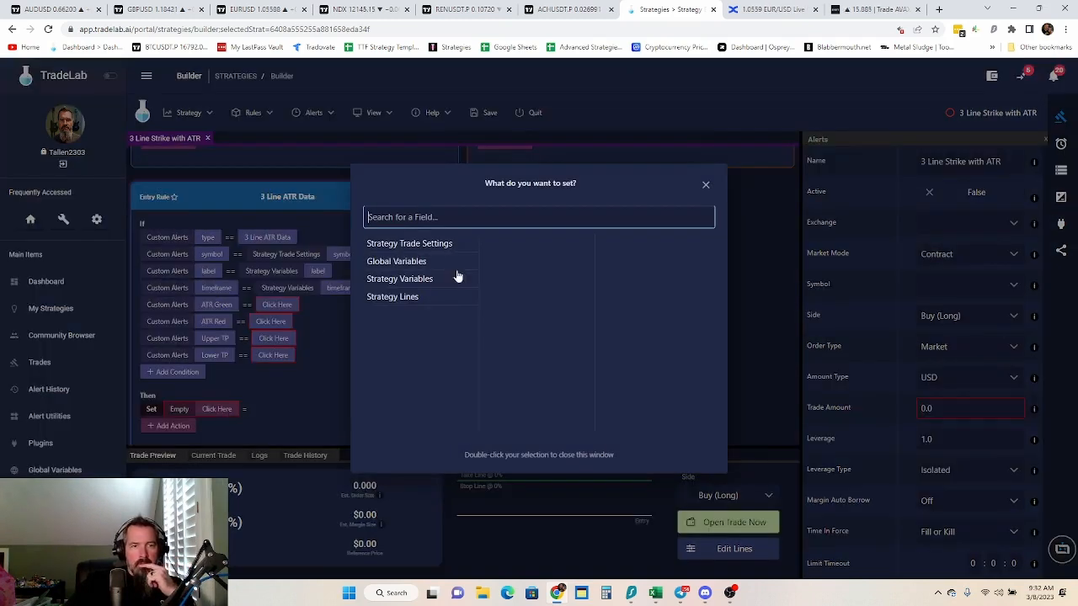
click(428, 280)
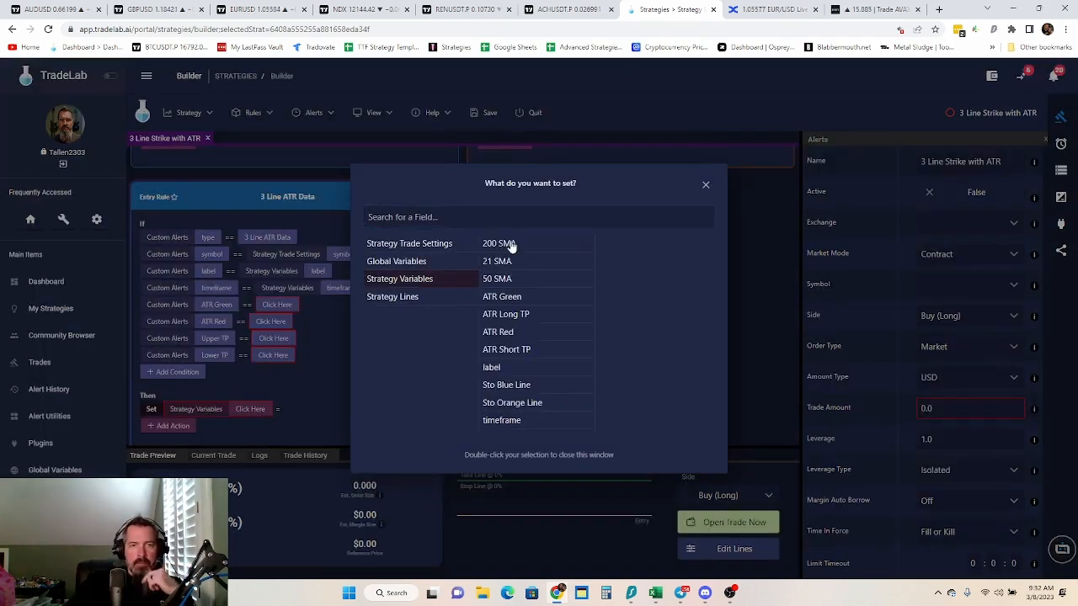
click(502, 296)
click(311, 410)
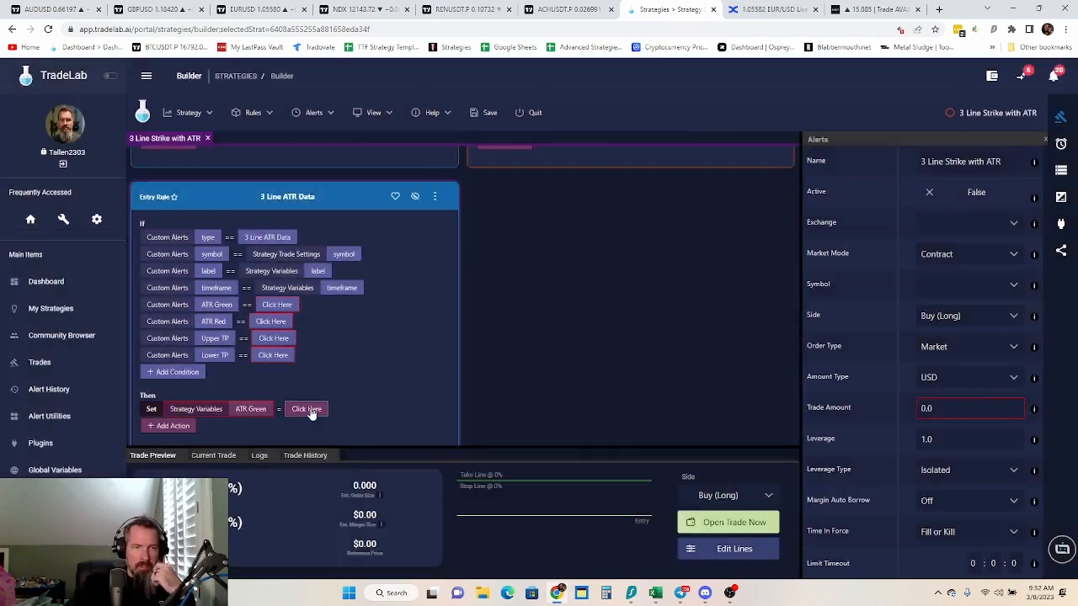
click(311, 411)
click(409, 244)
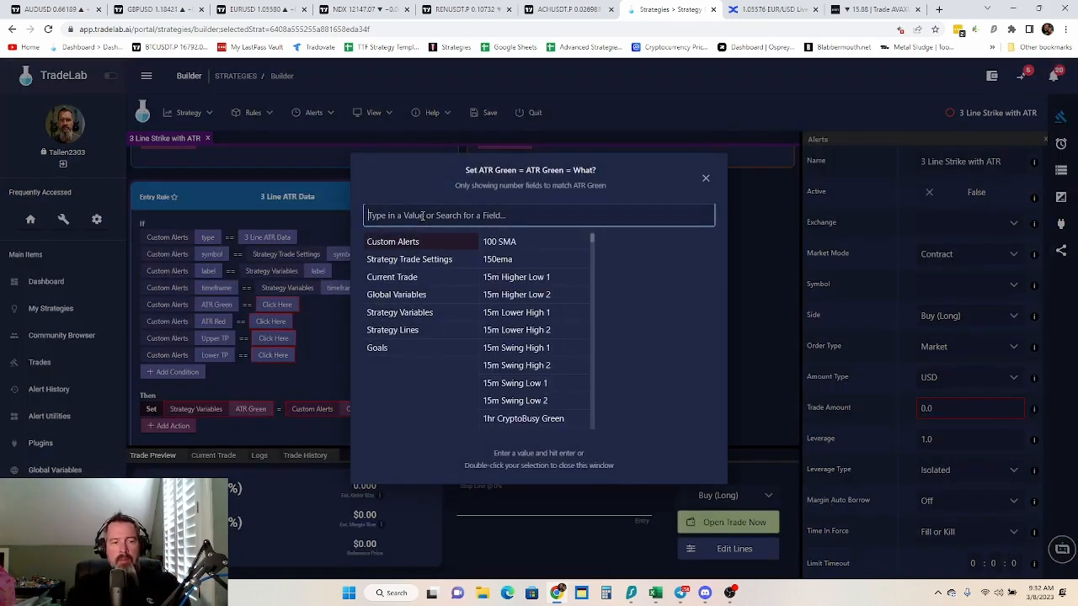
text(atr)
double_click(413, 267)
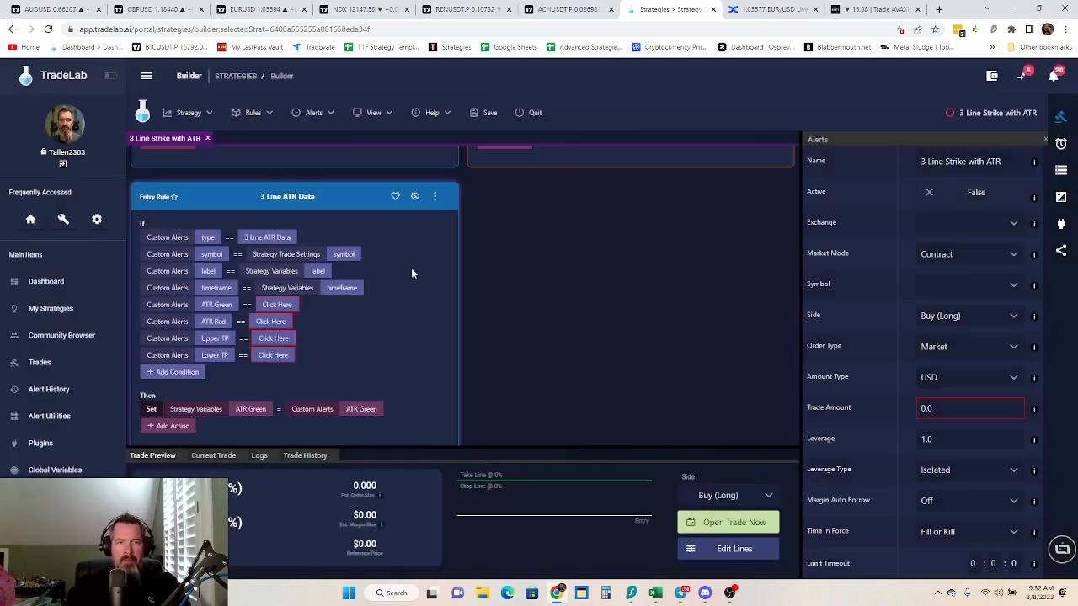
Add a second Set action storing the custom alert's ATR Red in the ATR Red strategy variable
click(174, 427)
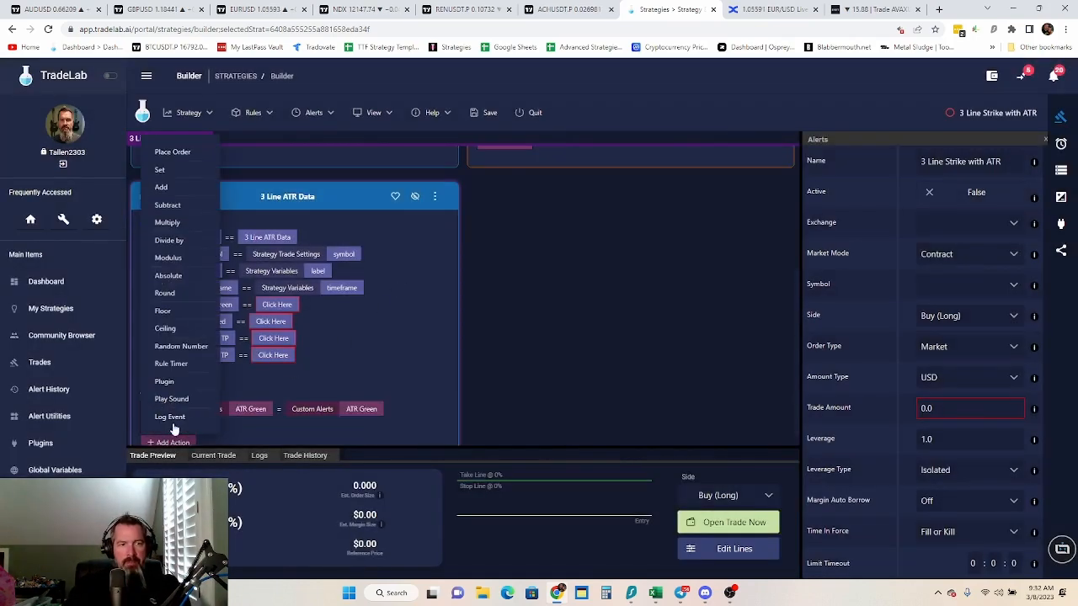
click(165, 170)
click(217, 425)
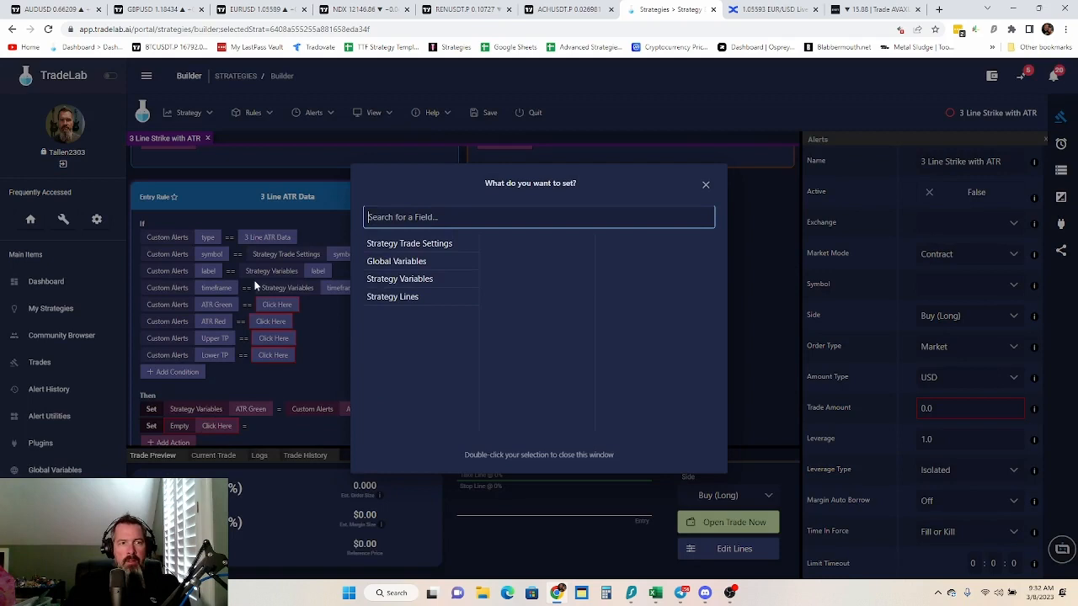
click(399, 278)
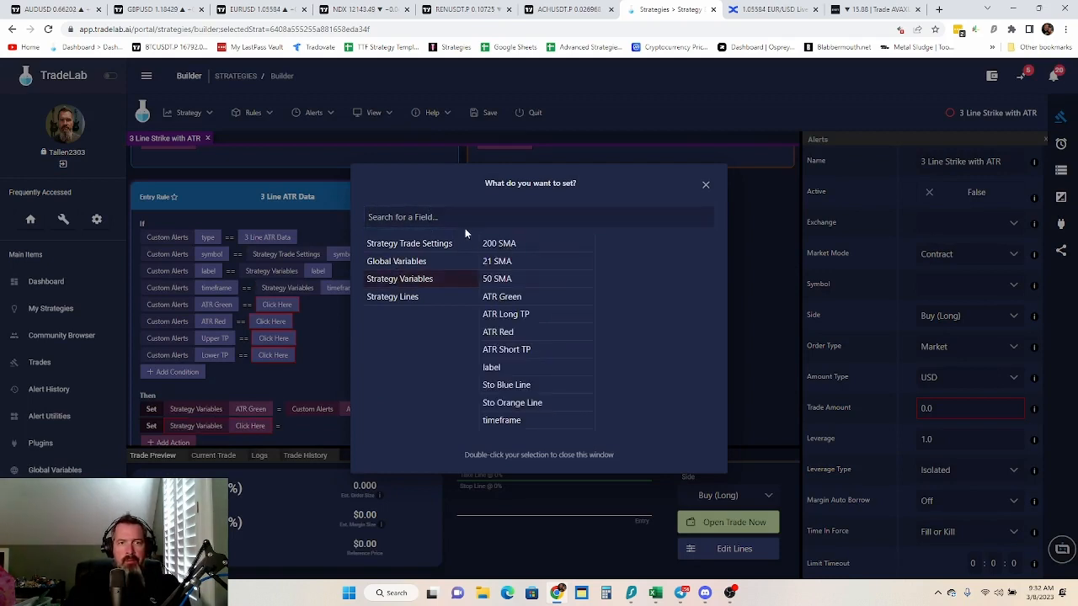
click(515, 335)
click(310, 427)
click(304, 427)
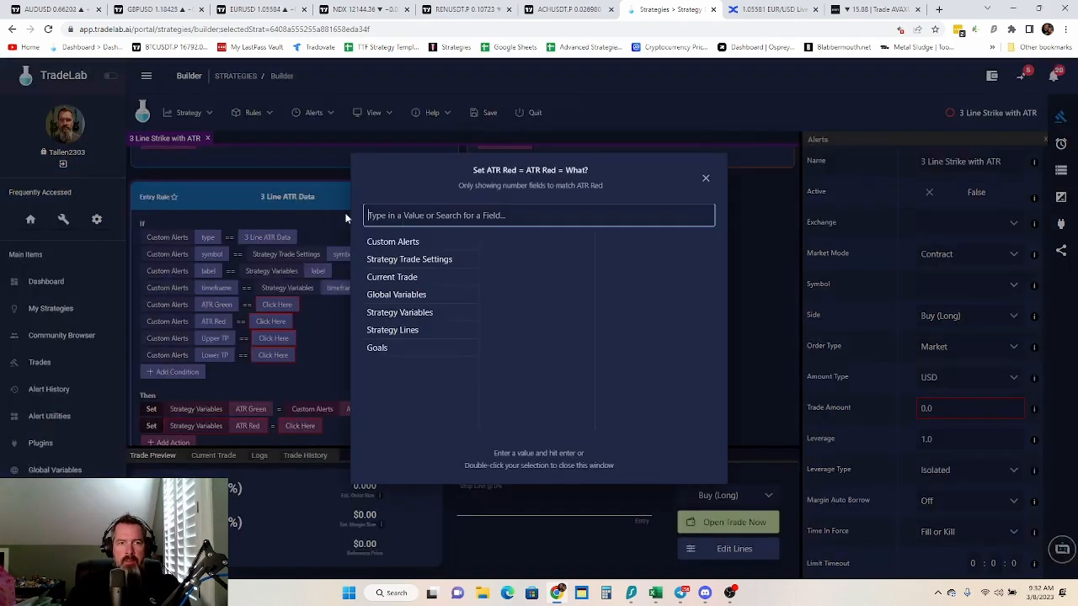
click(481, 215)
text(atr)
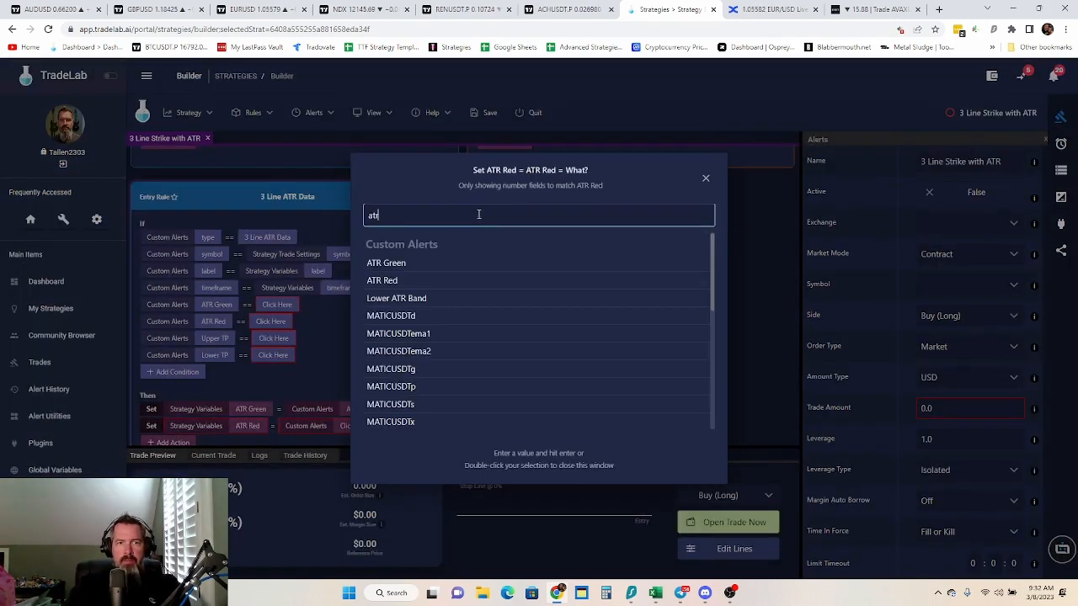
double_click(400, 280)
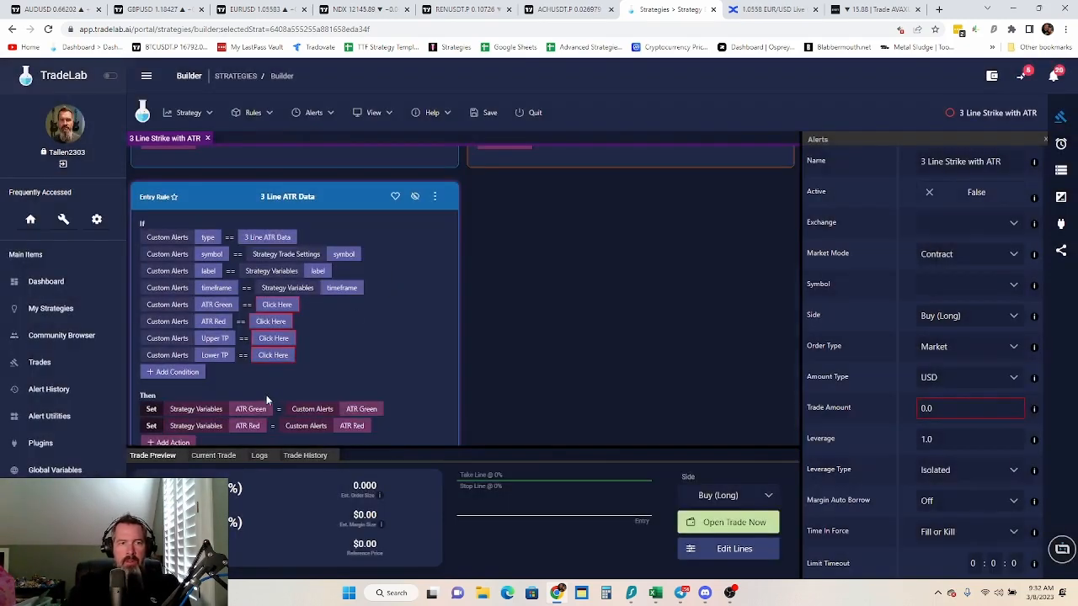
Add a third Set action storing the custom alert's Upper ATR Band in the ATR Long TP strategy variable
scroll(459, 342, down, 1)
click(179, 424)
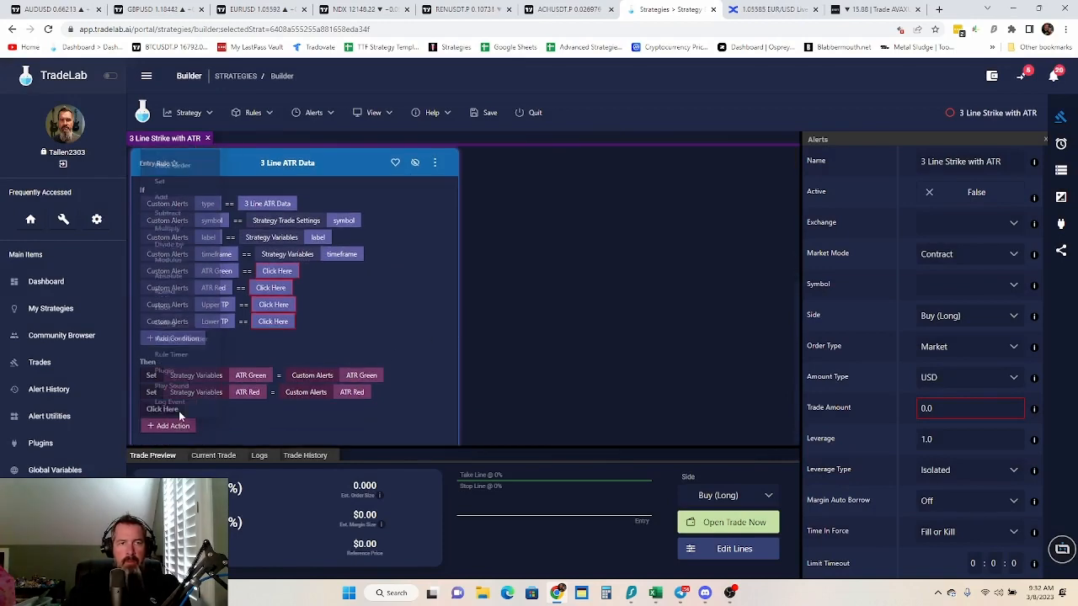
click(162, 153)
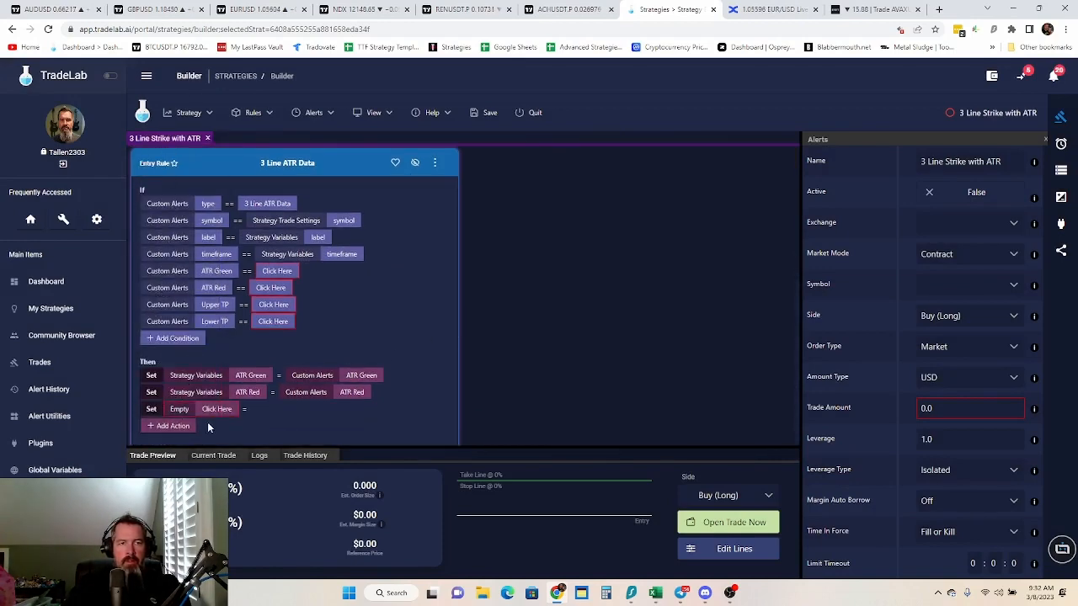
click(216, 410)
click(414, 281)
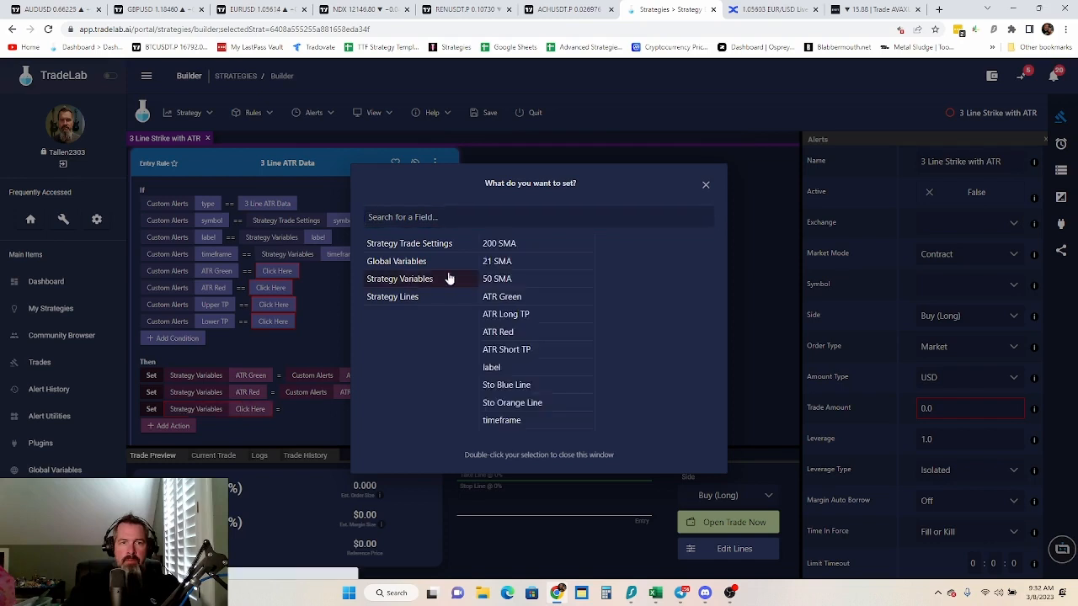
click(523, 316)
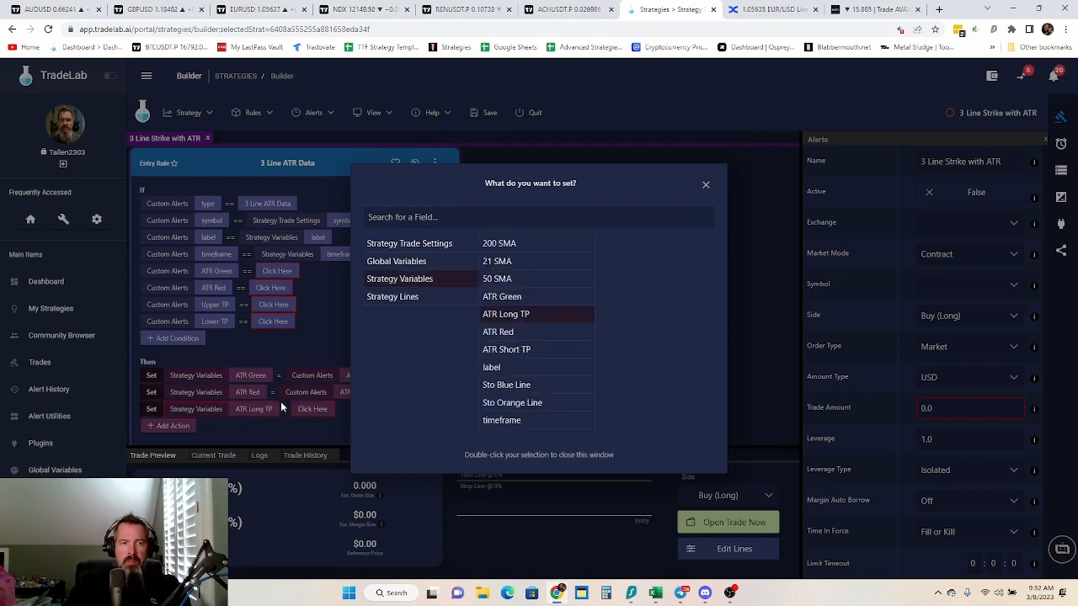
click(318, 423)
click(314, 410)
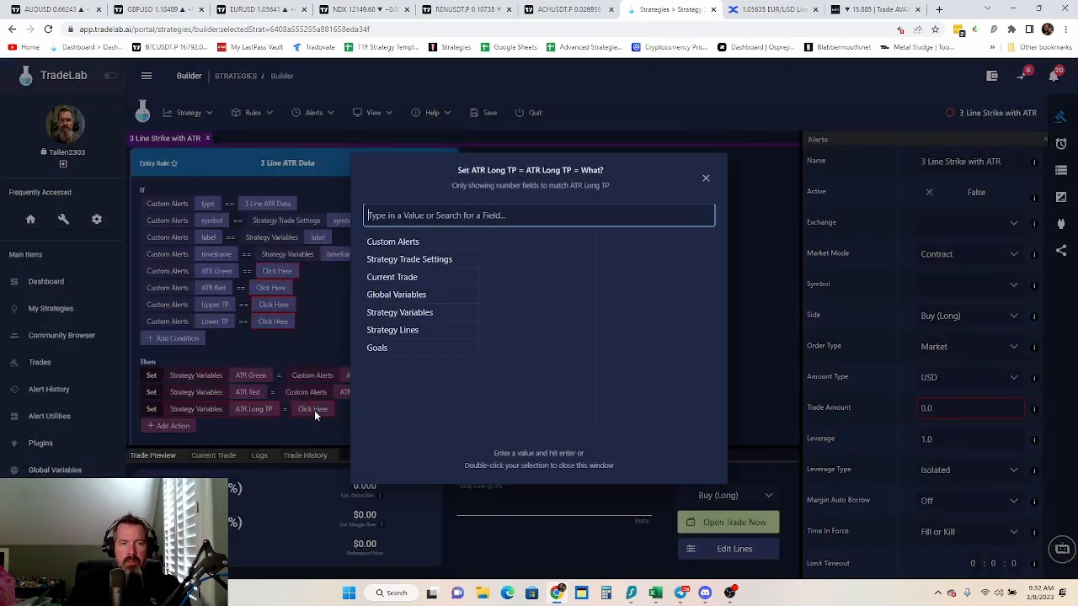
click(401, 244)
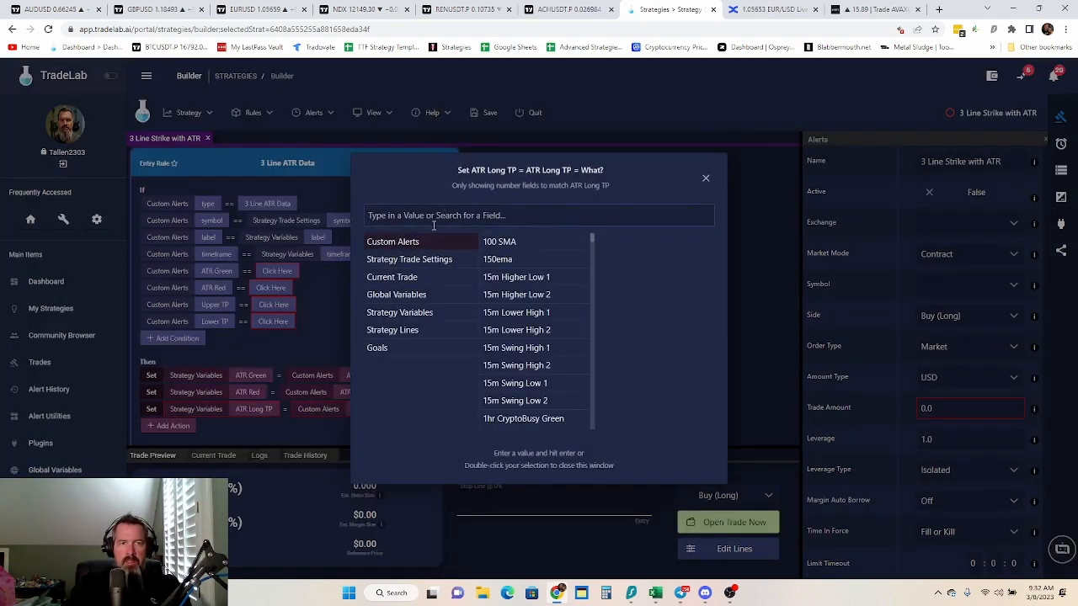
click(434, 219)
text(atr)
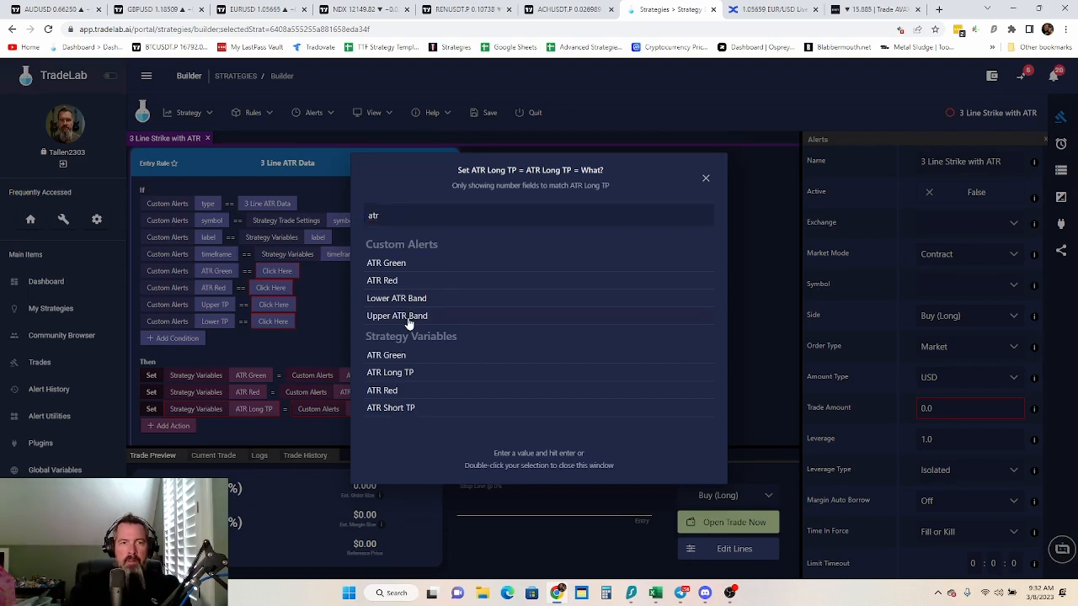
double_click(408, 318)
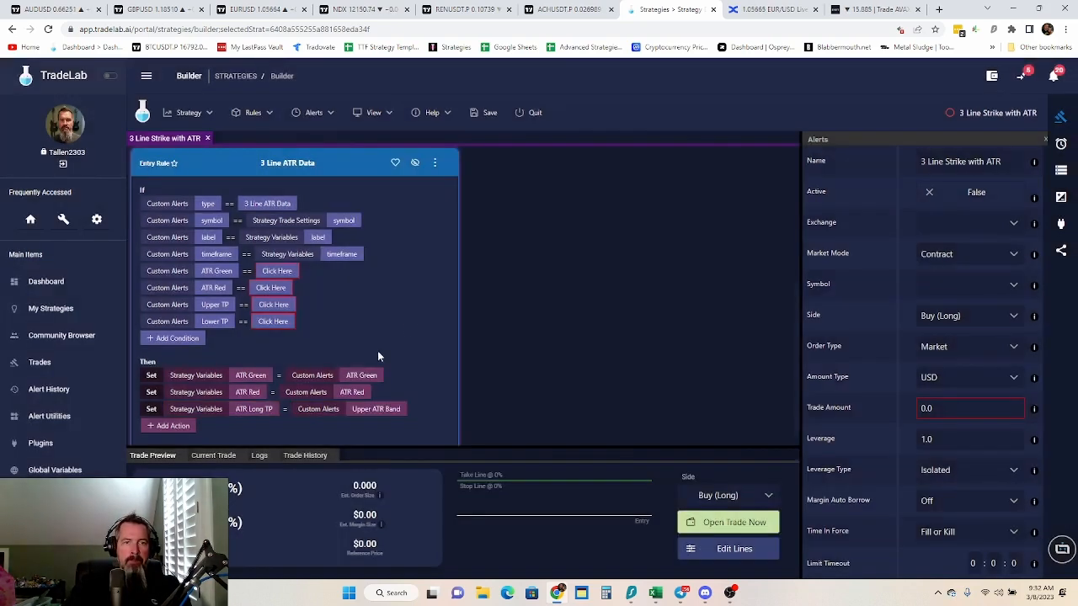
Add a fourth Set action to the 3 Line ATR Data rule storing the custom alert's Lower ATR Band in the ATR Short TP strategy variable
click(184, 430)
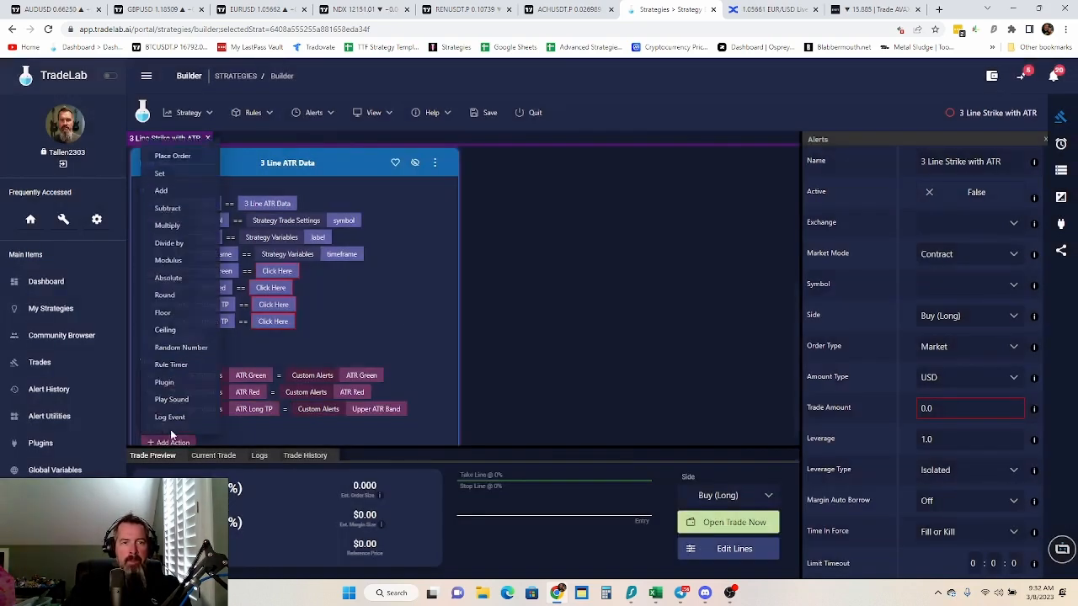
click(166, 170)
click(216, 427)
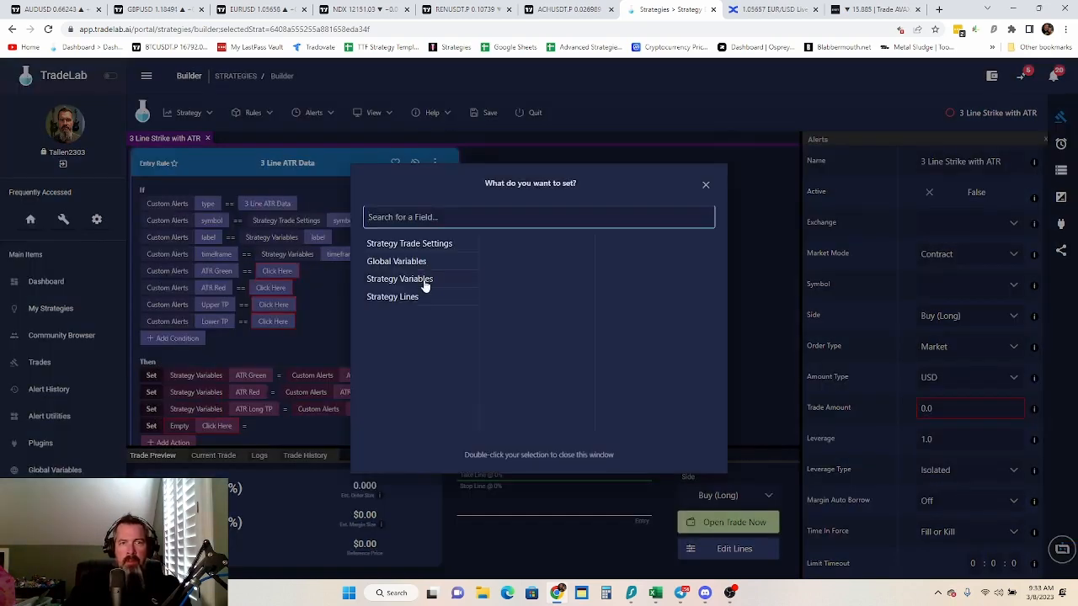
click(426, 285)
click(518, 352)
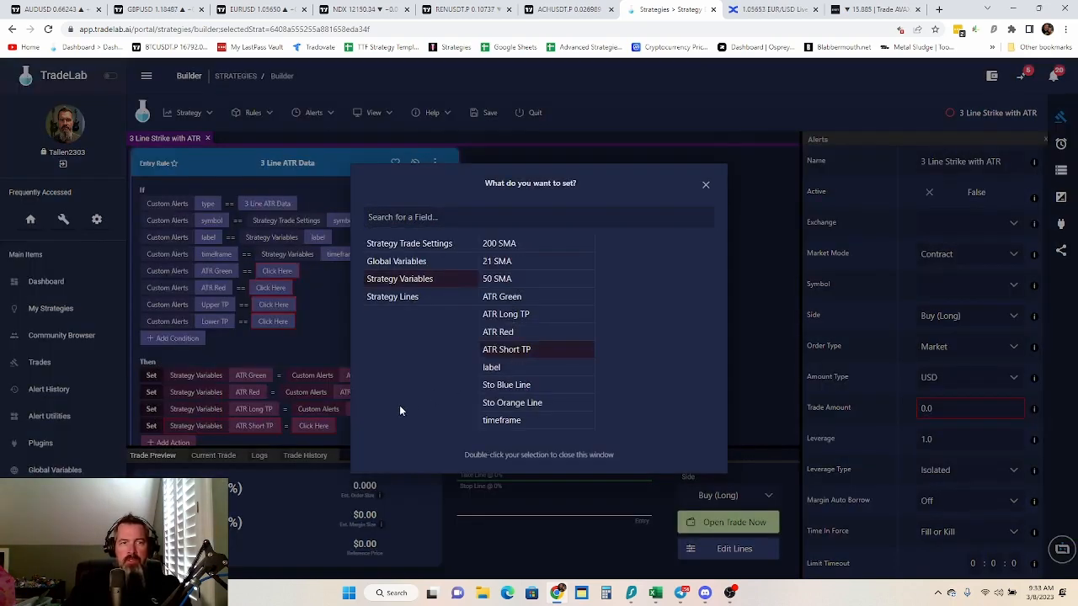
click(321, 424)
click(316, 425)
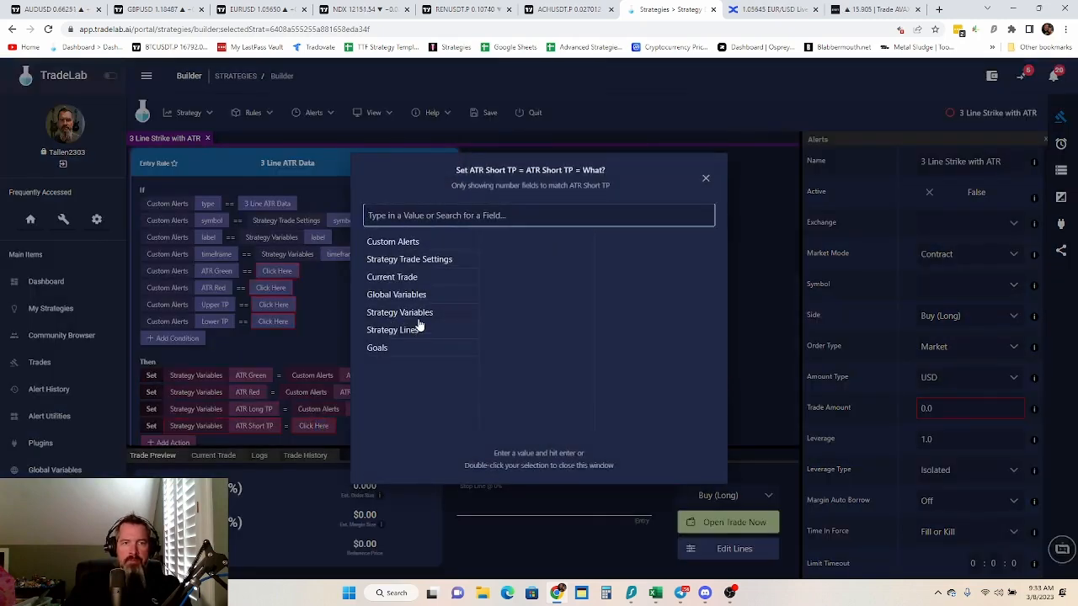
click(404, 242)
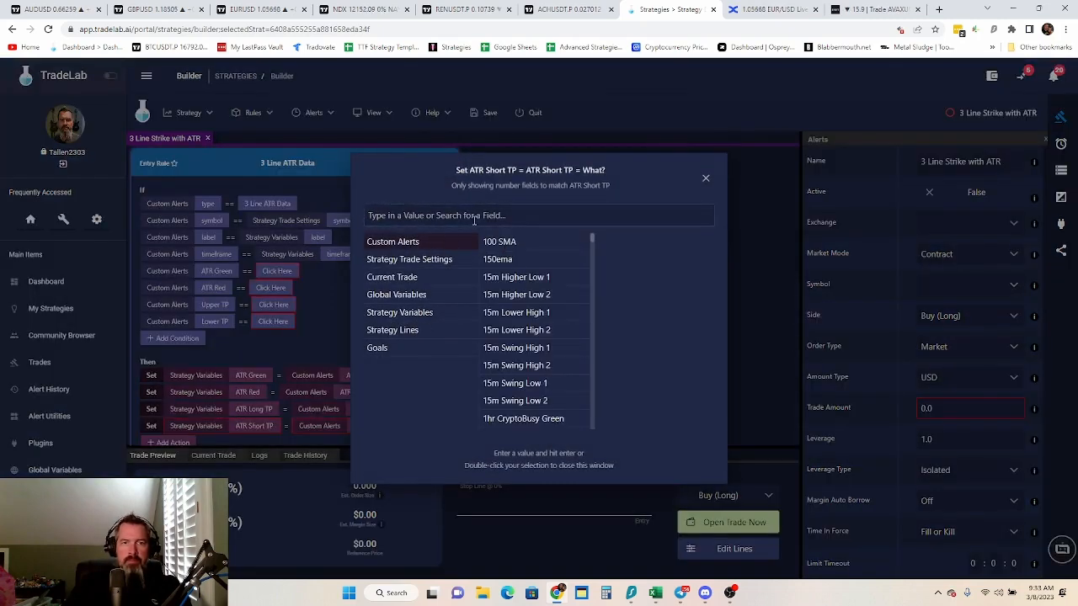
text(atr)
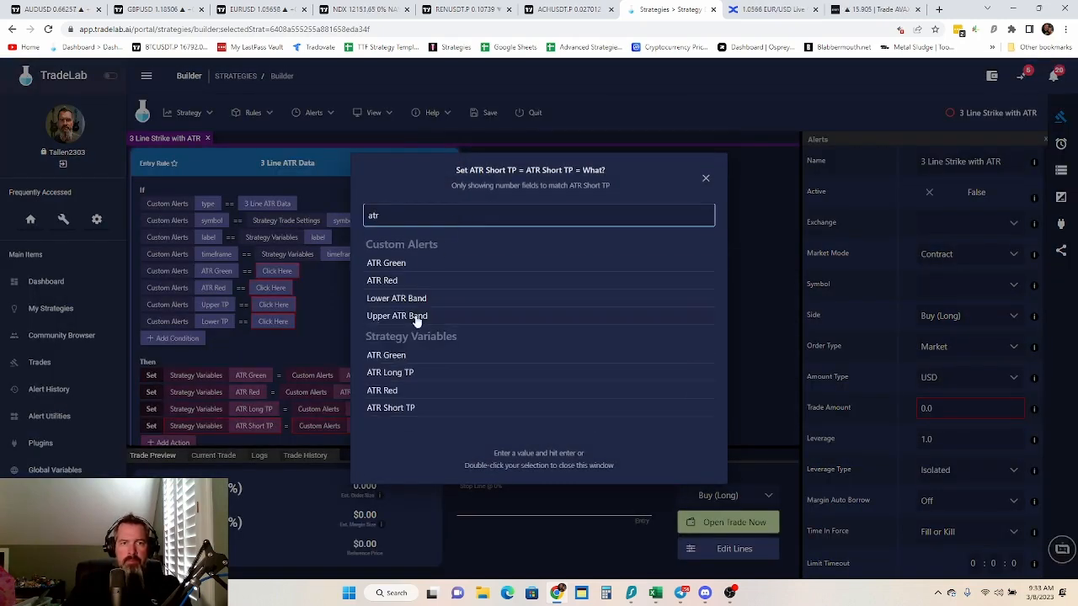
double_click(414, 298)
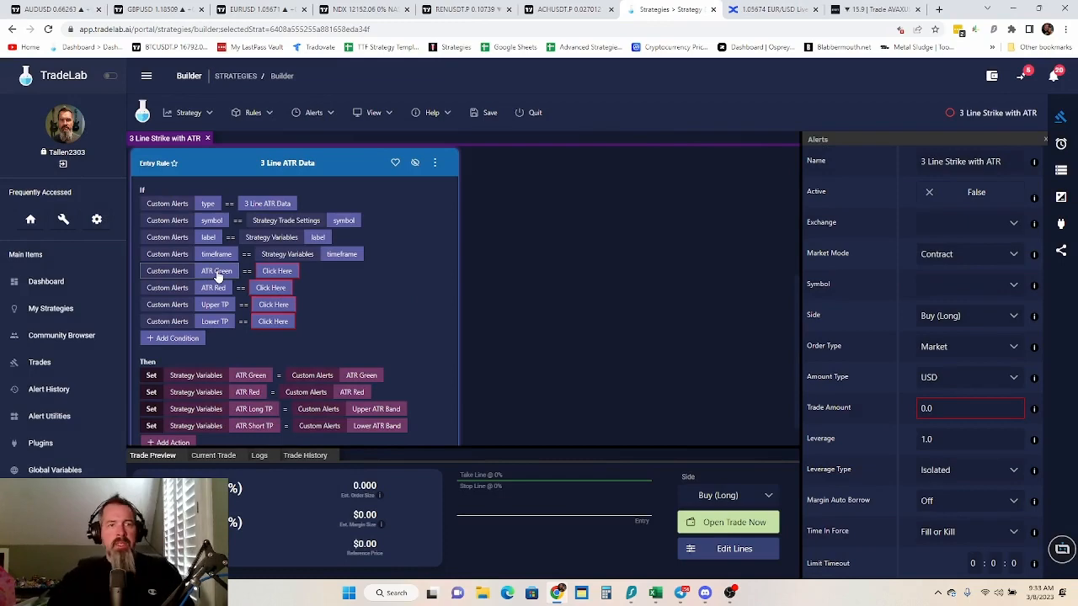
Change the source of the ATR Long TP Set action to the custom alert's Upper TP
click(368, 413)
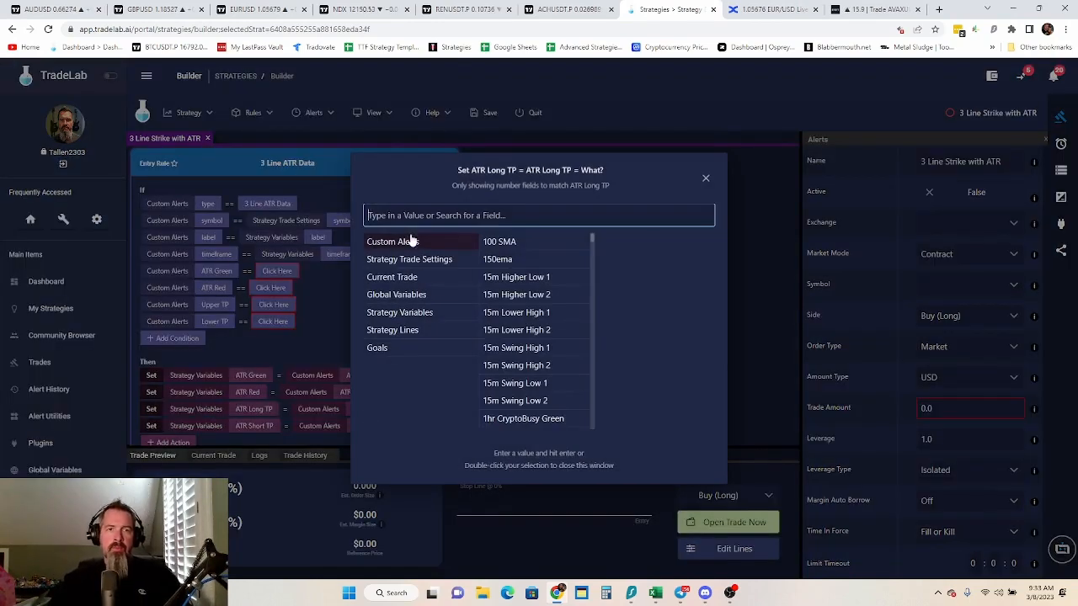
text(up)
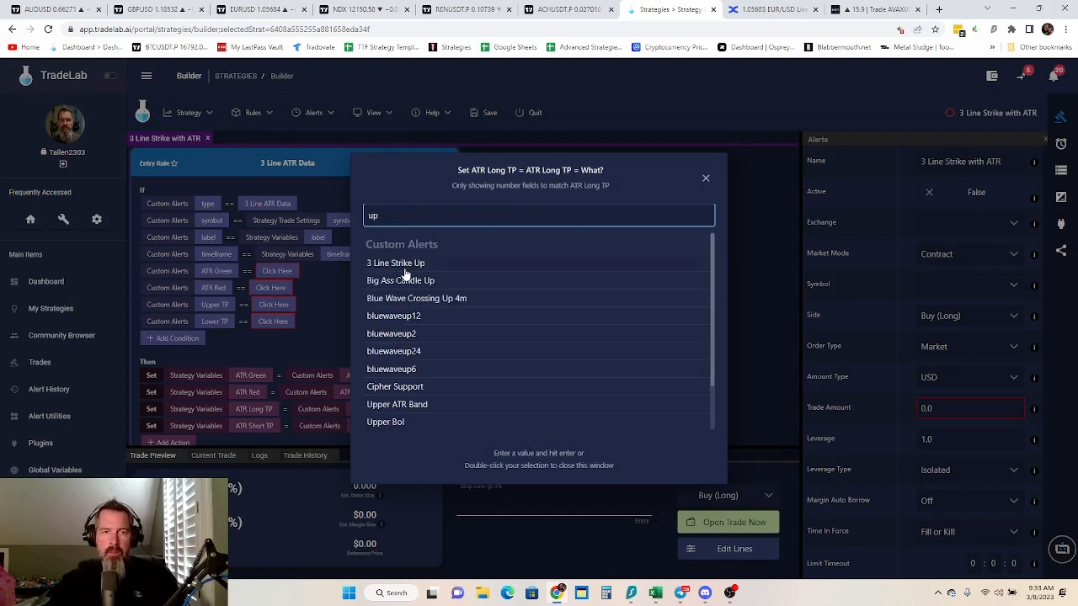
text(er)
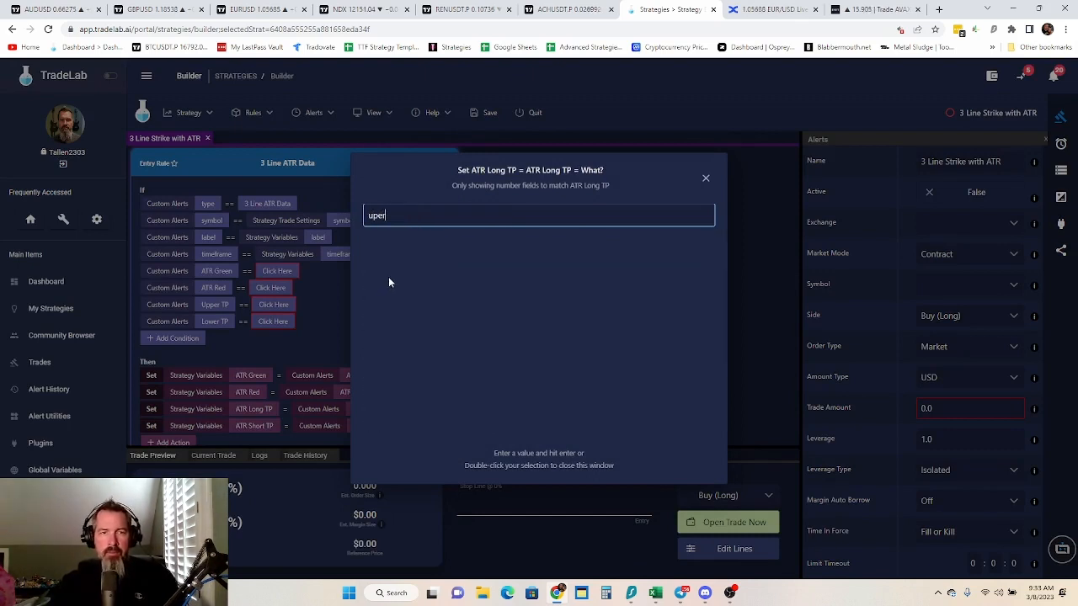
key(BackSpace)
key(BackSpace)
key(BackSpace)
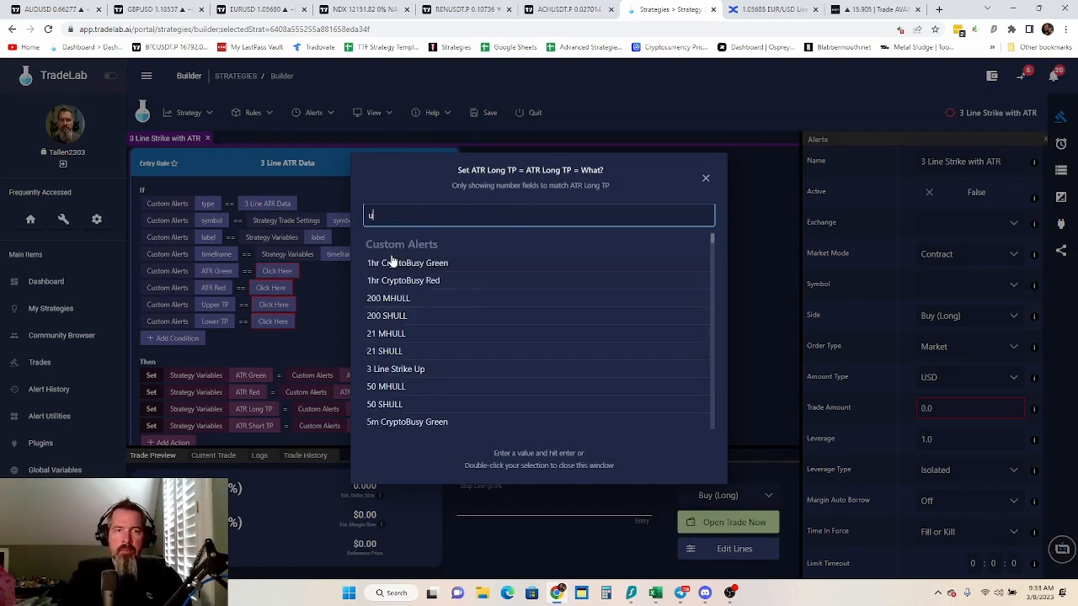
text(pper)
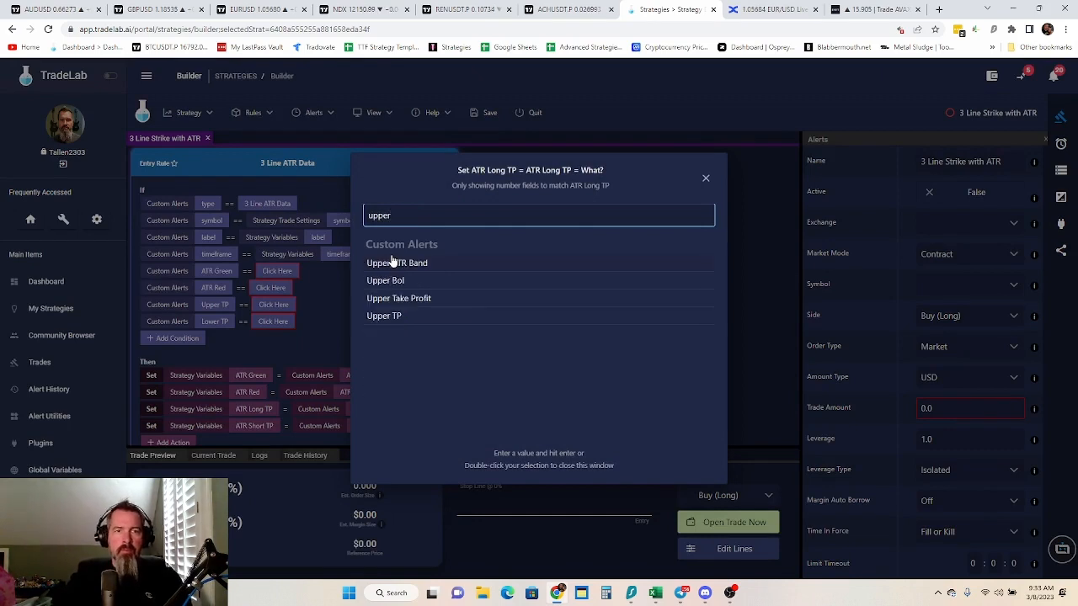
double_click(411, 316)
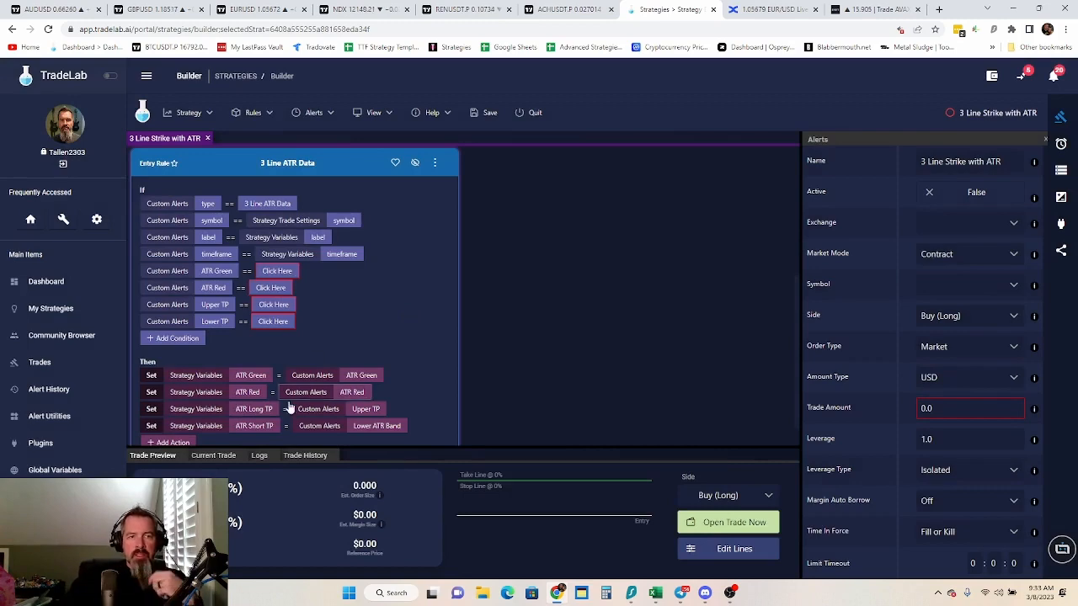
Change the source of the ATR Short TP Set action to the custom alert's Lower TP
click(373, 426)
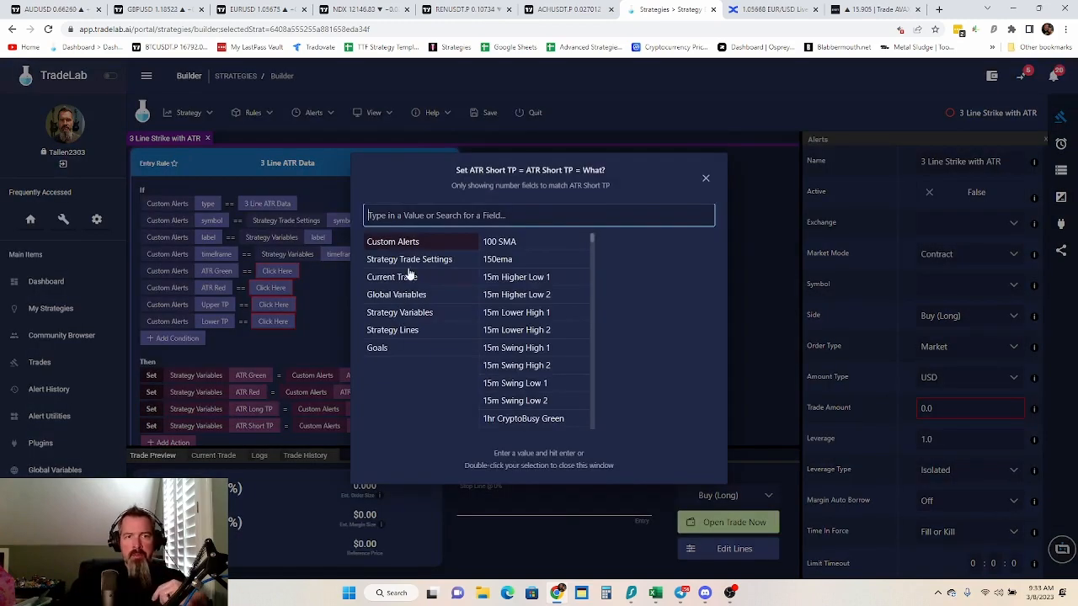
text(lower)
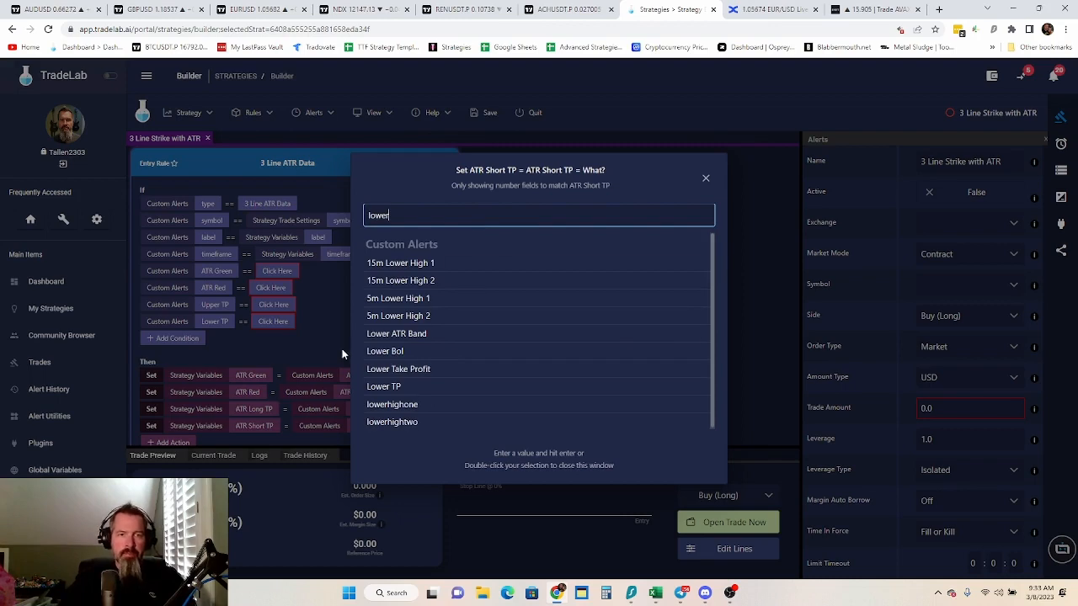
double_click(384, 387)
Remove the empty ATR Green, ATR Red, Upper TP and Lower TP conditions from the 3 Line ATR Data rule
scroll(303, 337, down, 1)
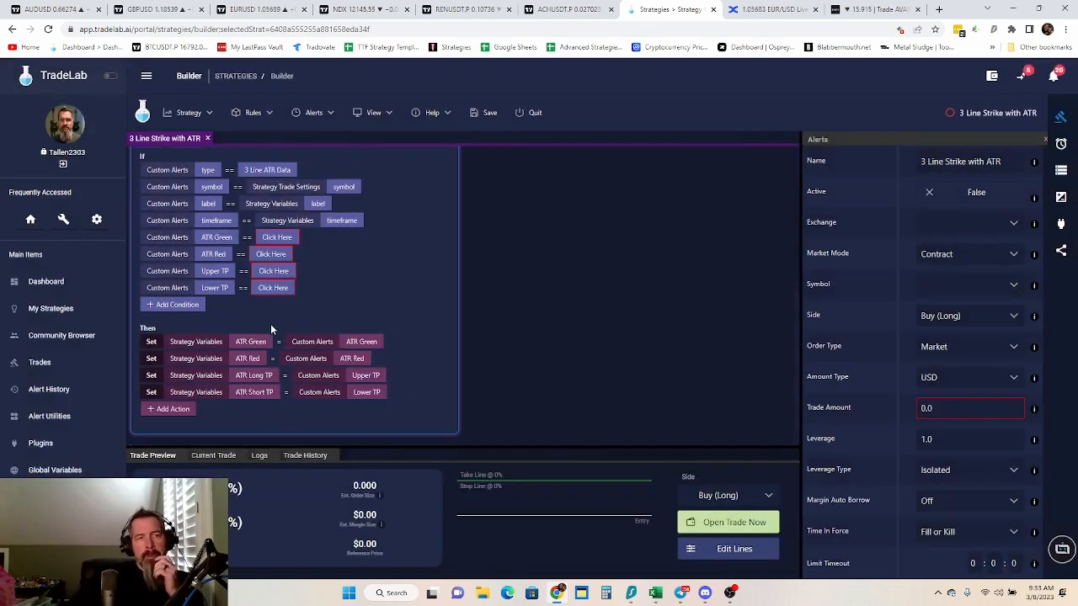
right_click(218, 241)
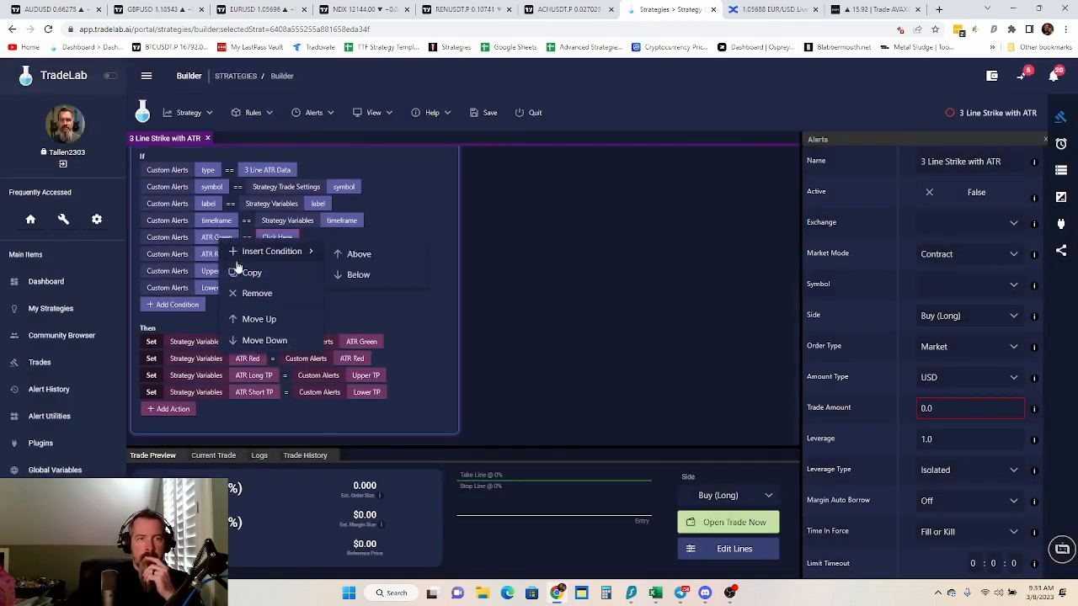
click(246, 292)
right_click(203, 258)
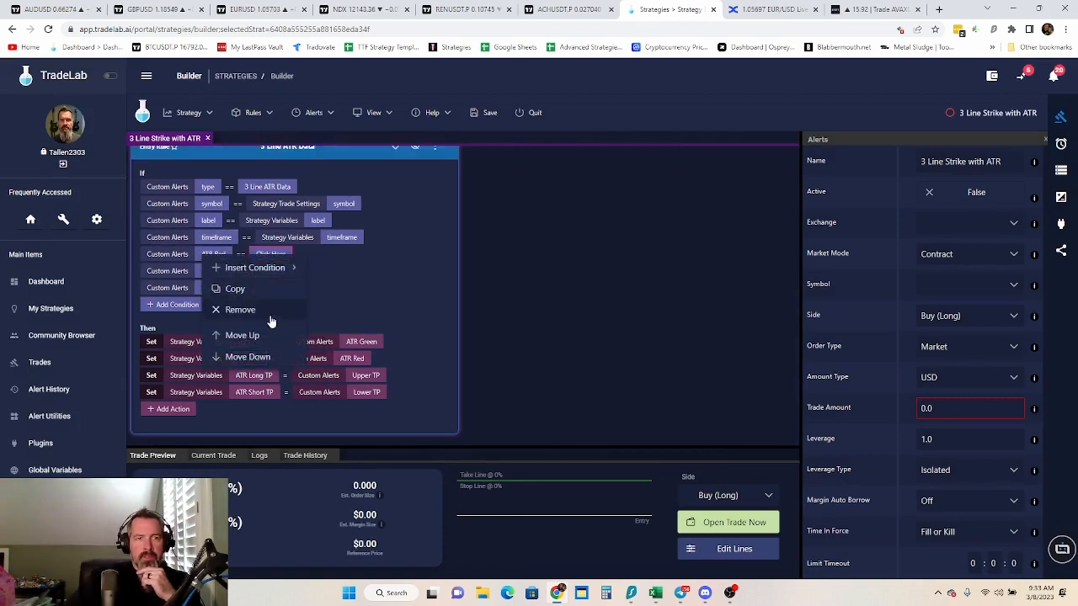
click(240, 309)
right_click(225, 276)
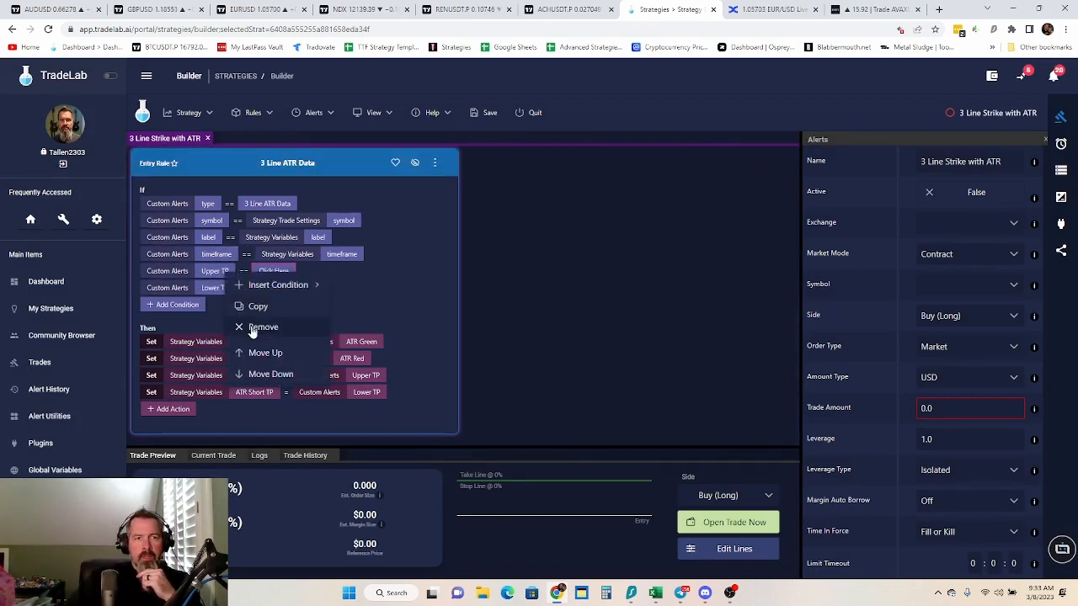
click(241, 326)
right_click(219, 291)
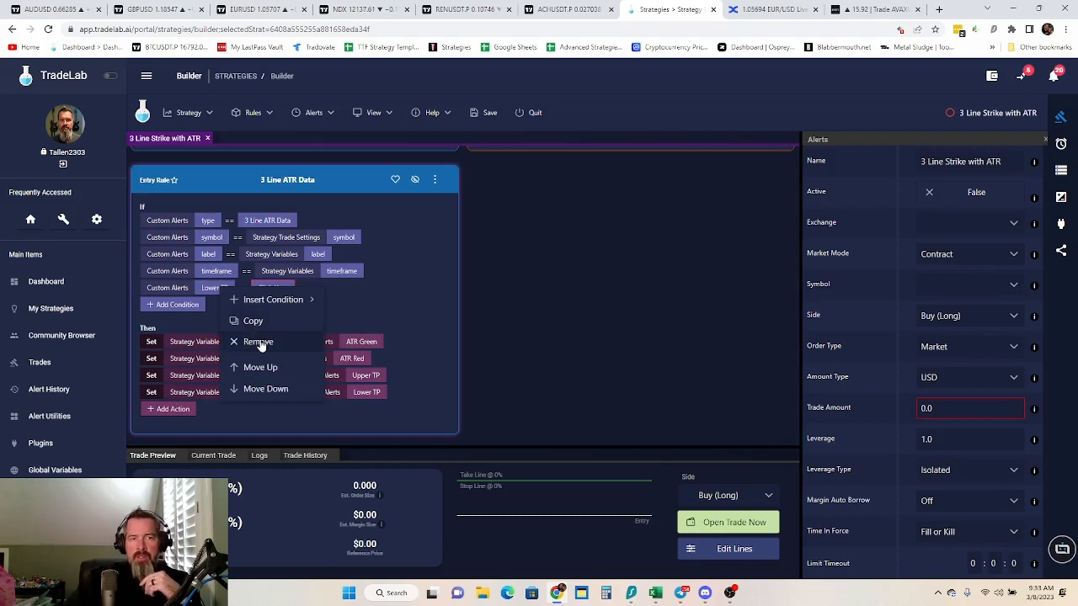
click(257, 342)
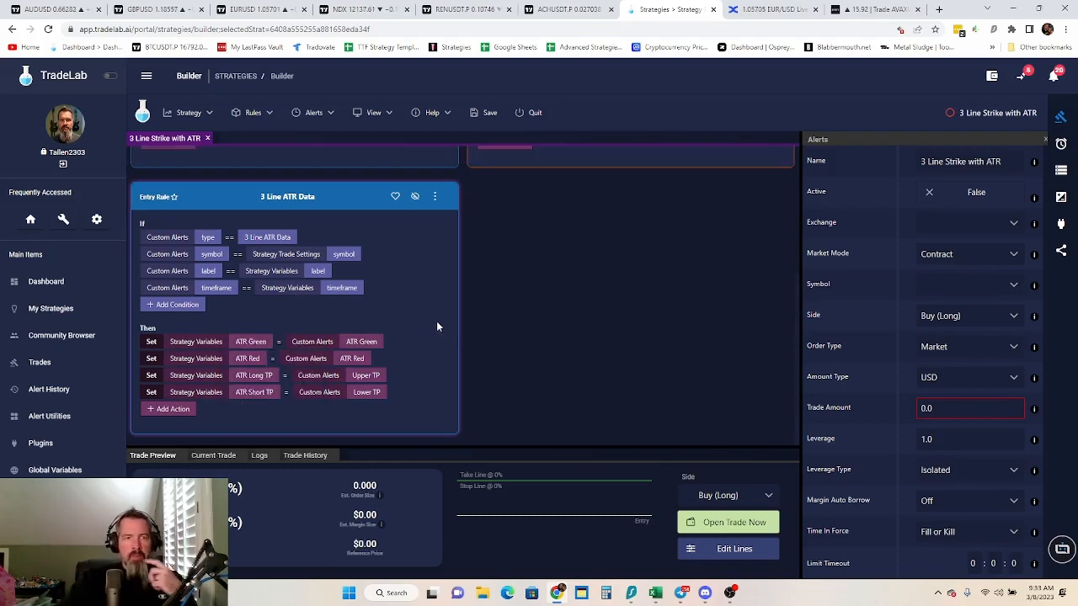
Copy the 3 Line ATR Data entry rule to the exit side and check the copy among the exit rules
click(433, 196)
mouse_move(493, 245)
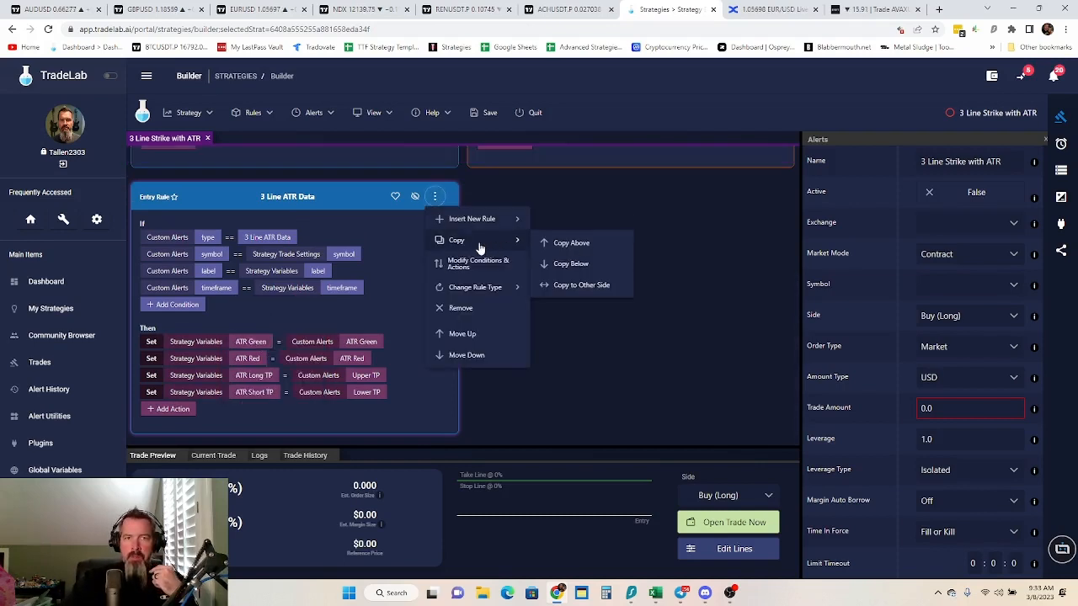
click(581, 285)
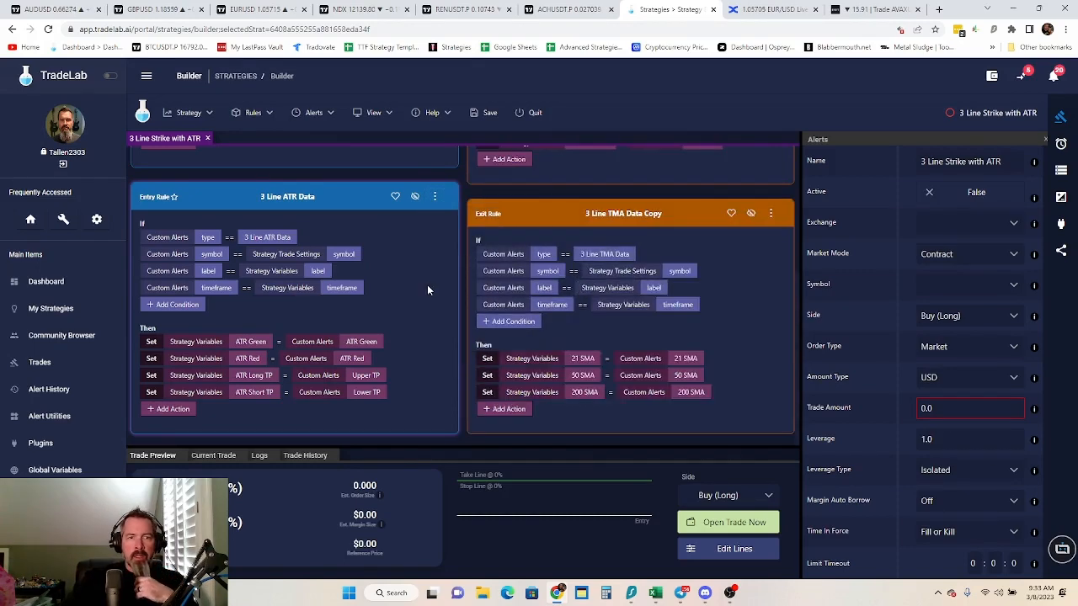
scroll(431, 280, up, 3)
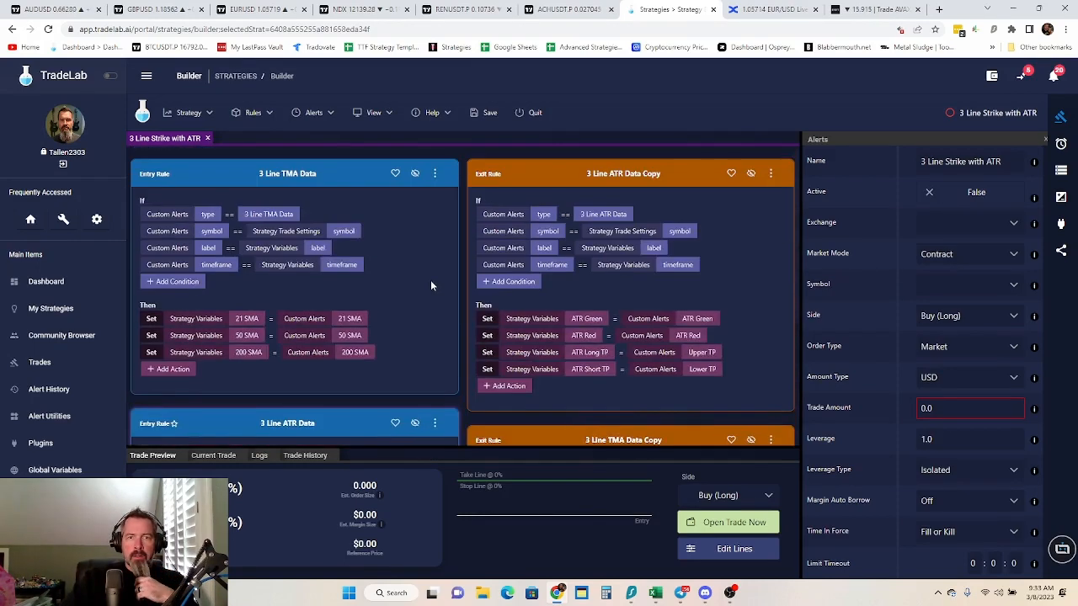
scroll(436, 281, down, 3)
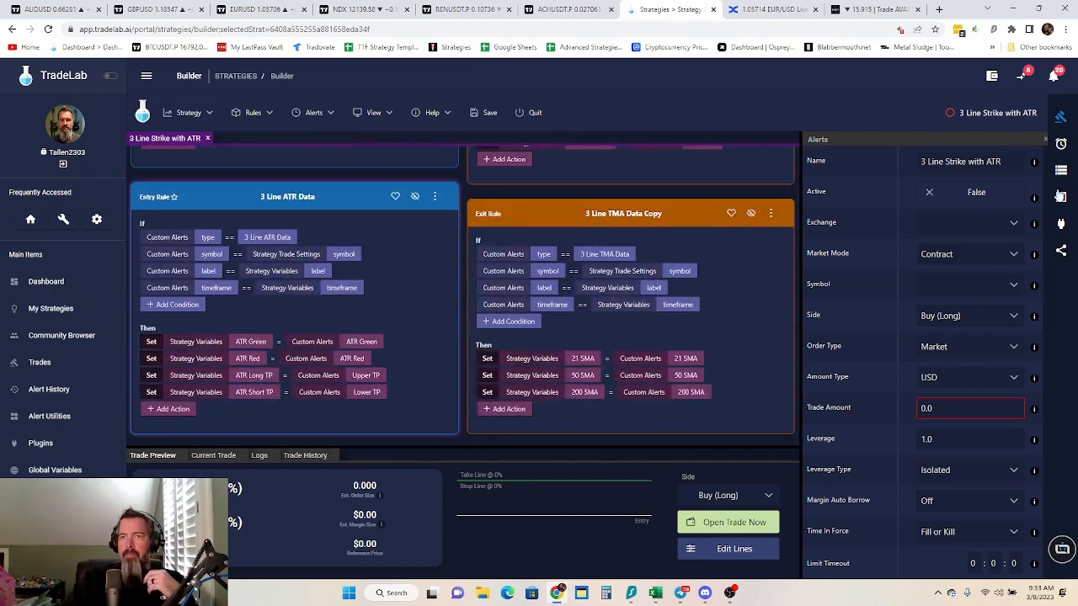
Create an entry rule from the 3 Line Stochastic Data alert and match its symbol condition to the Strategy Trade Settings symbol
click(1062, 143)
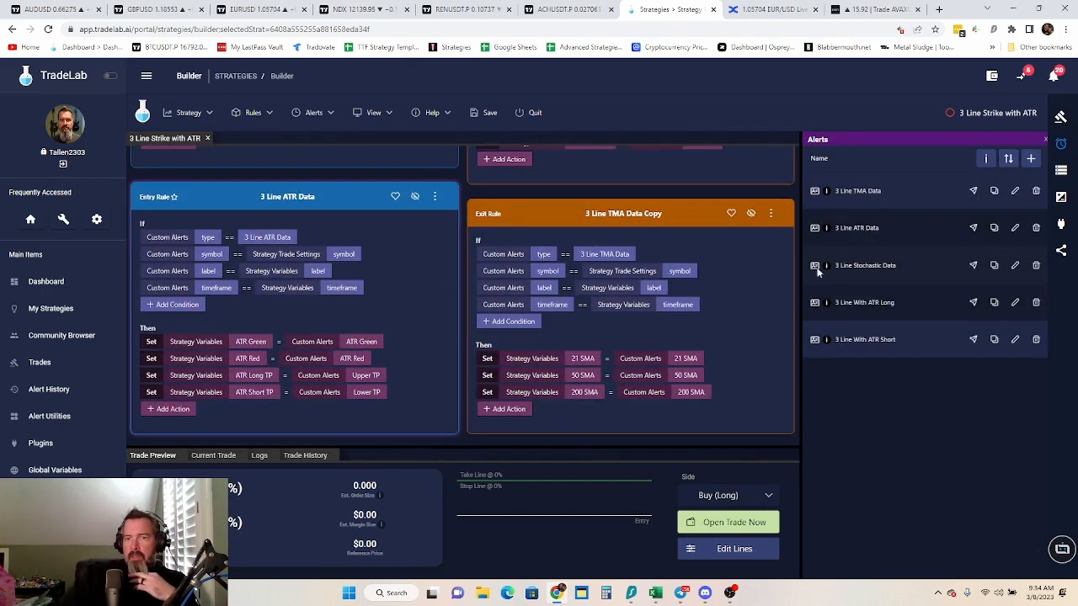
drag(814, 266, 302, 178)
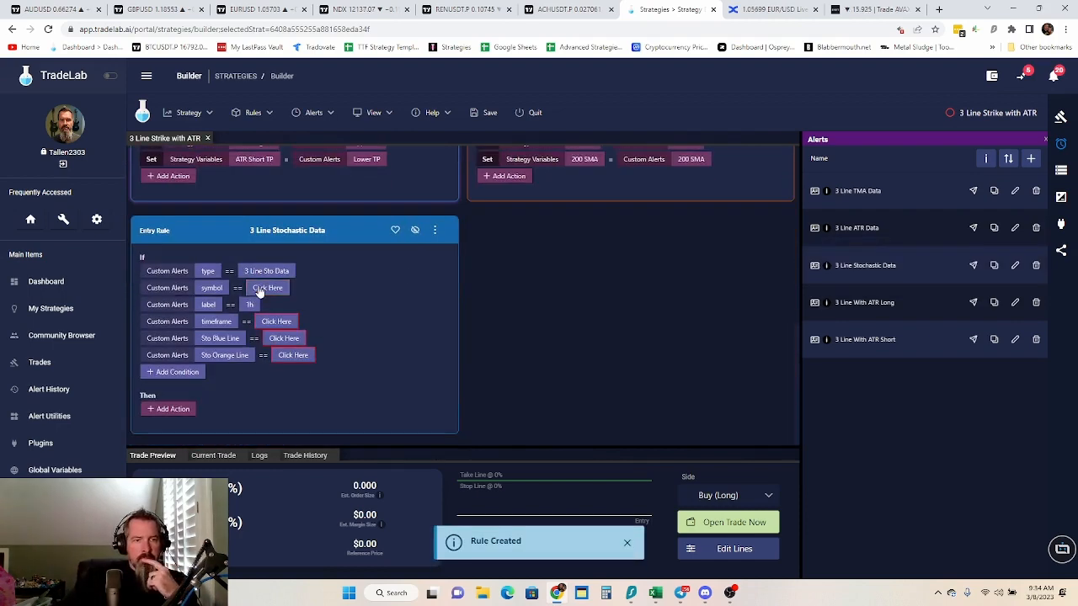
click(263, 289)
click(436, 259)
scroll(562, 337, down, 1)
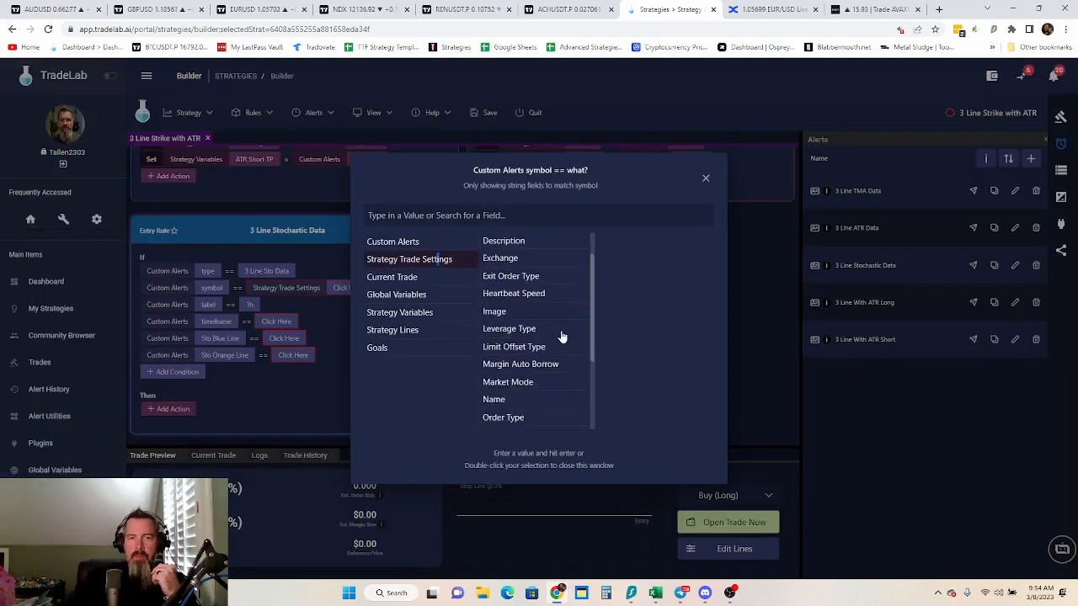
scroll(563, 337, down, 3)
double_click(510, 371)
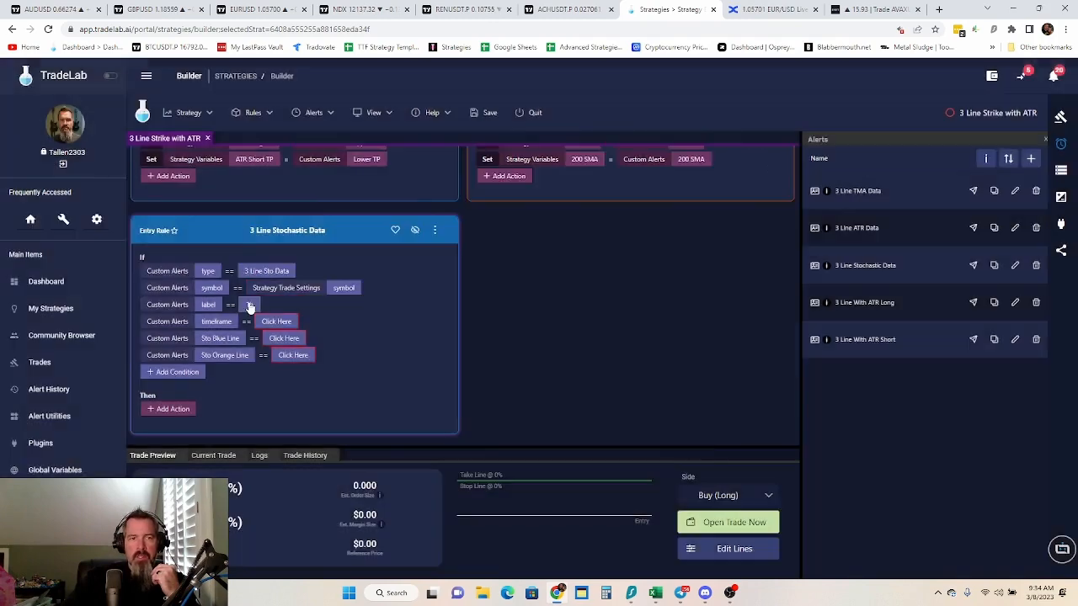
Match the stochastic rule's label and timeframe conditions to the label and timeframe strategy variables
click(250, 305)
click(414, 310)
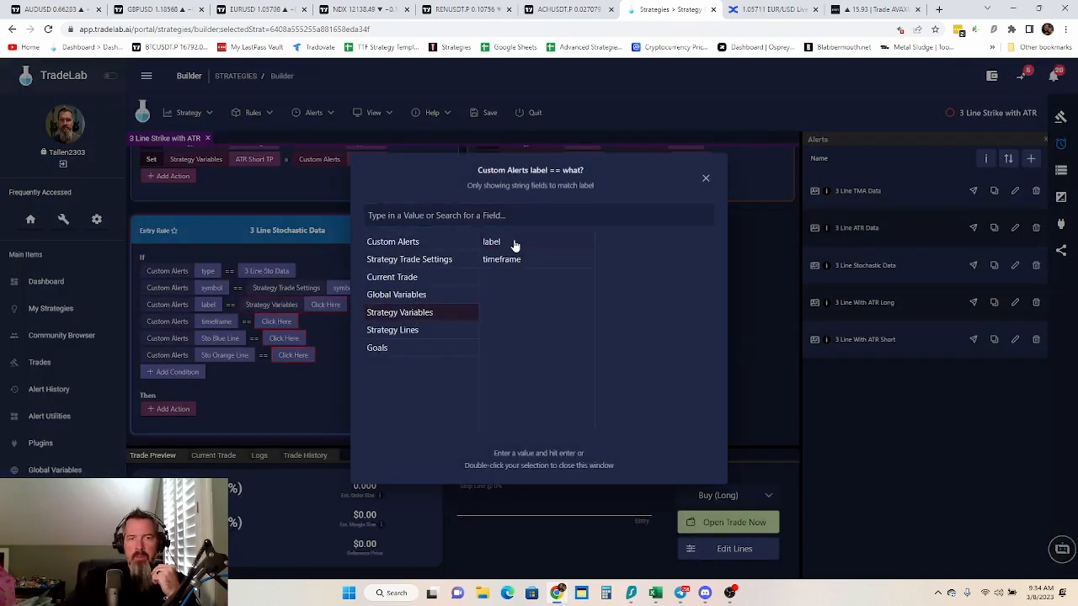
double_click(516, 244)
click(274, 323)
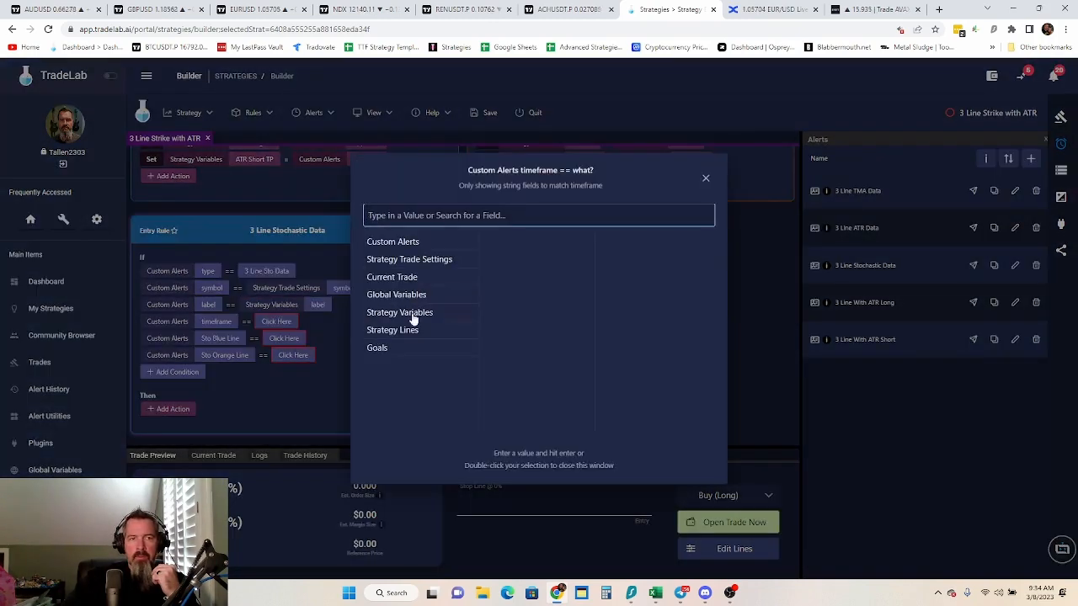
click(414, 313)
double_click(509, 261)
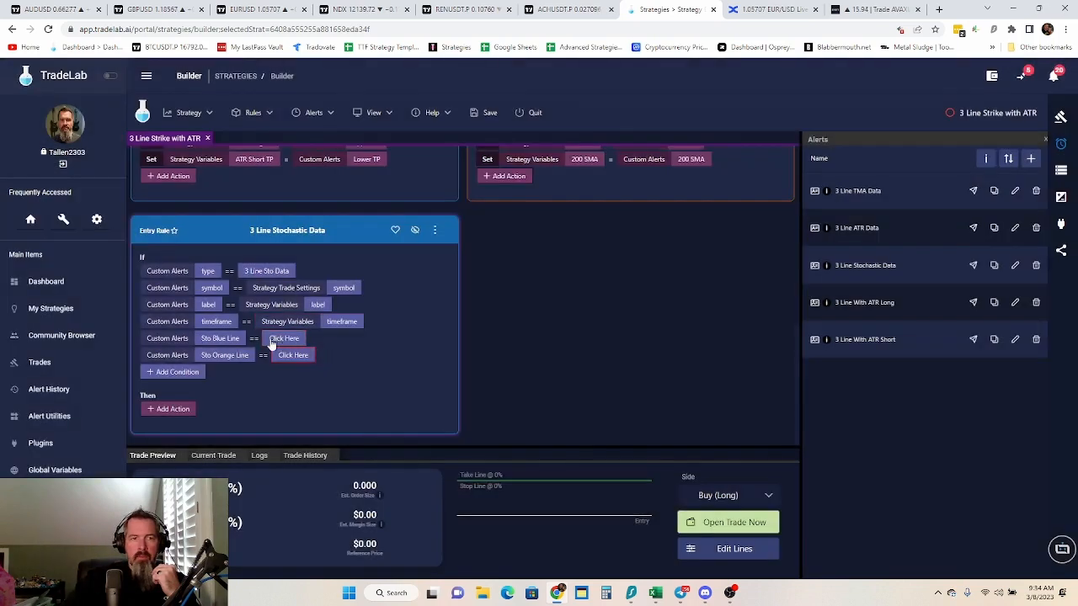
Add a Set action to the 3 Line Stochastic Data rule storing the Sto Blue Line custom alert value in the Sto Blue Line strategy variable
click(171, 410)
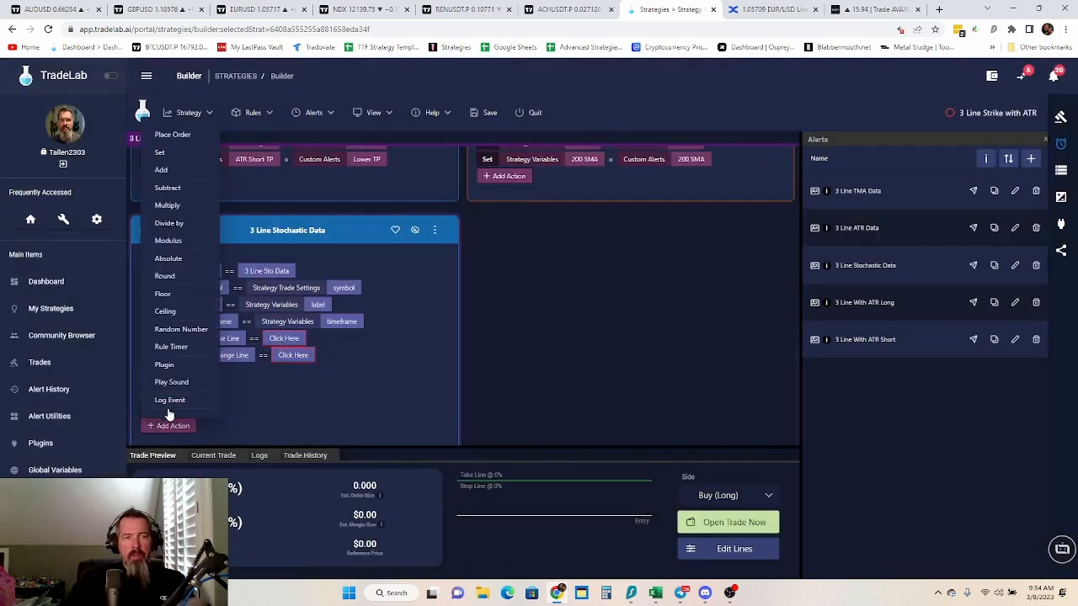
click(160, 153)
click(216, 409)
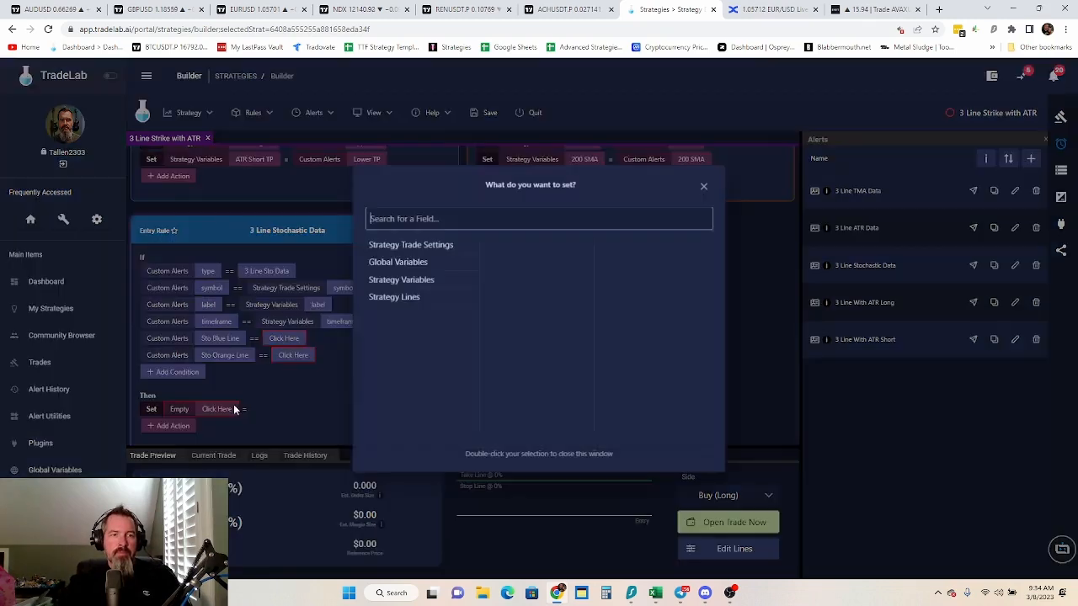
click(411, 283)
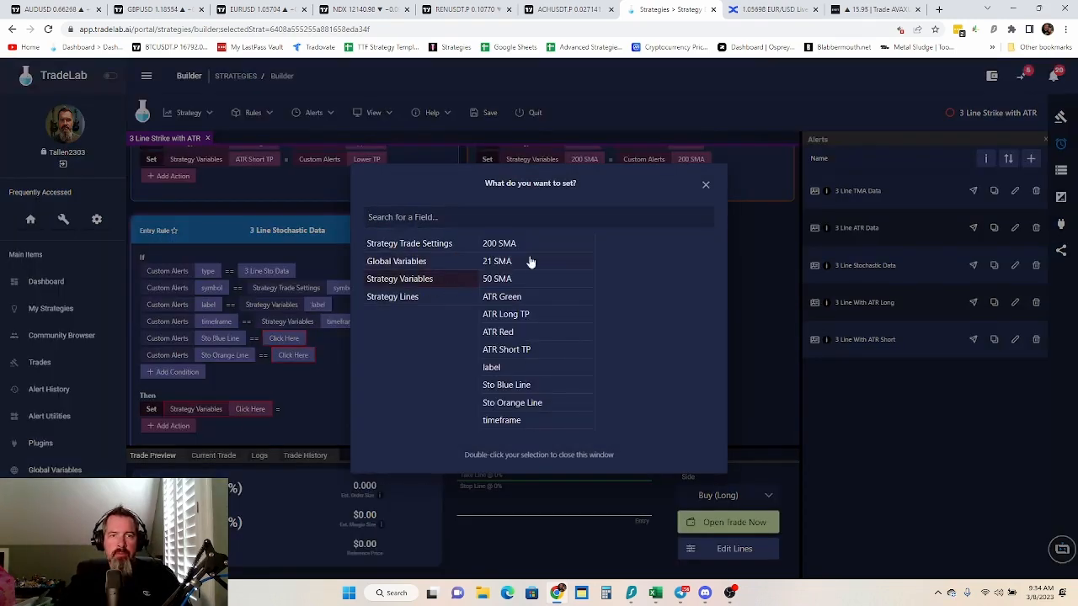
click(506, 385)
click(316, 411)
click(318, 411)
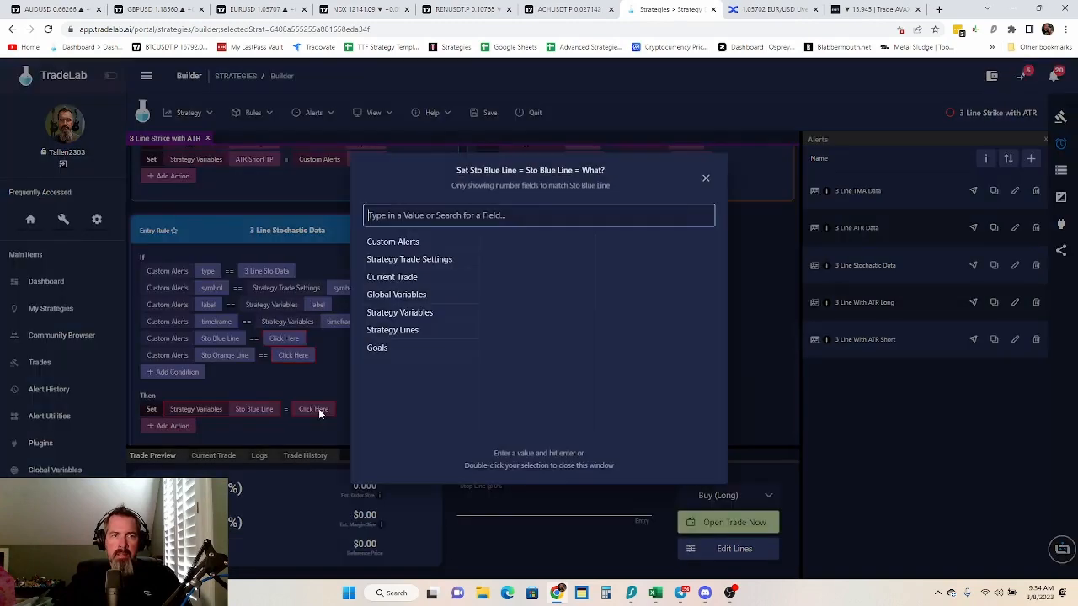
click(406, 241)
text(at)
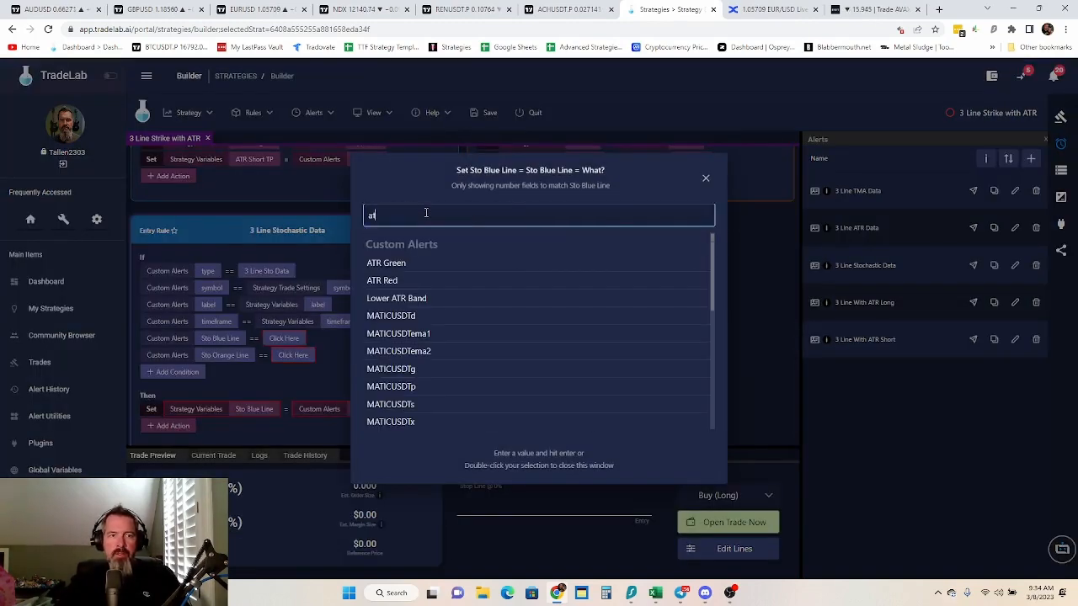
key(BackSpace)
key(BackSpace)
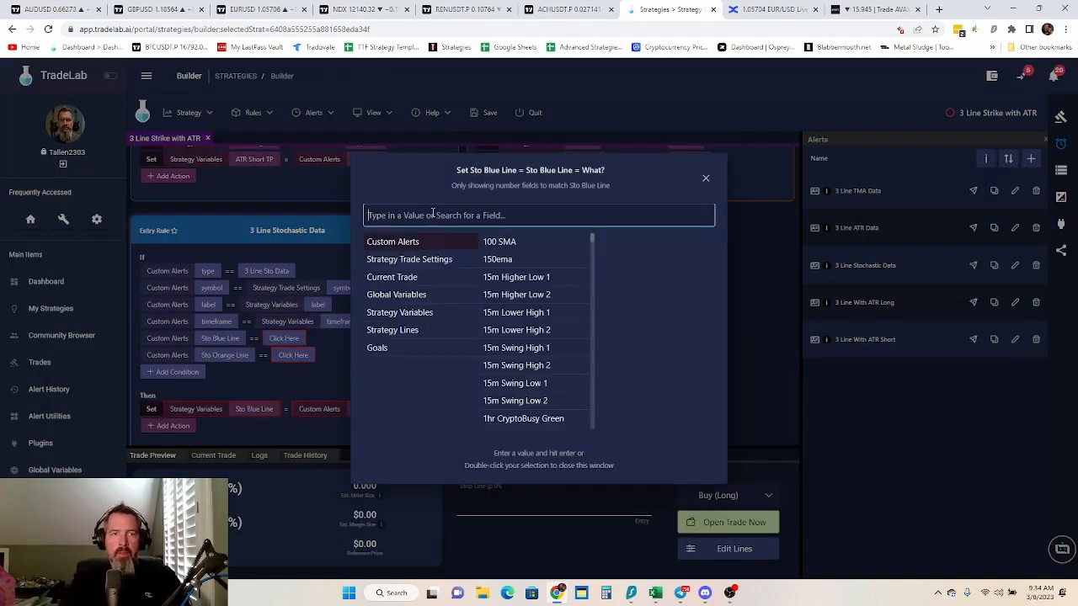
text(st)
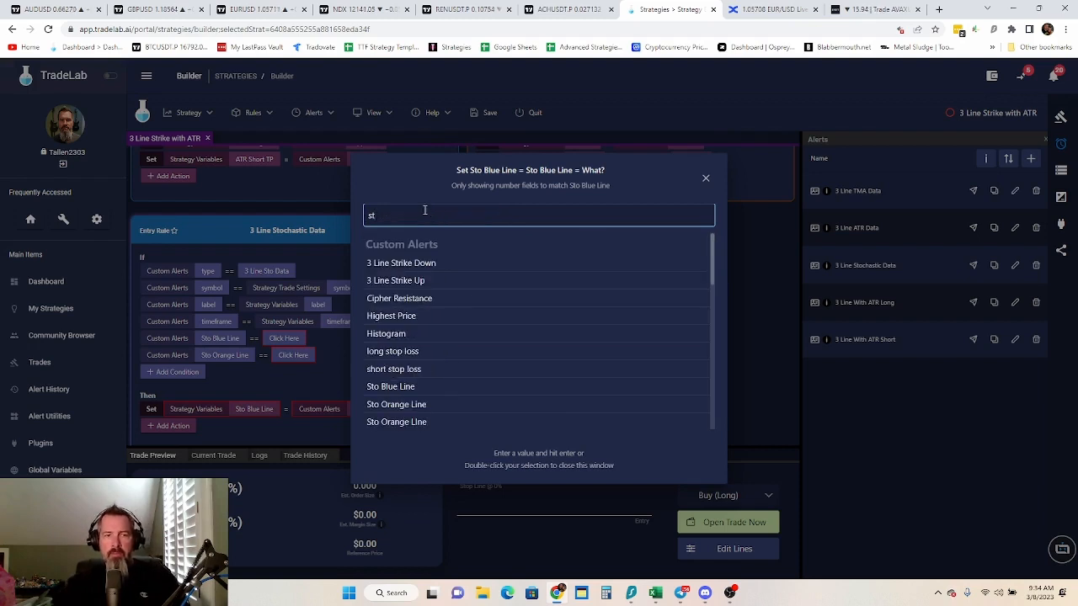
double_click(409, 394)
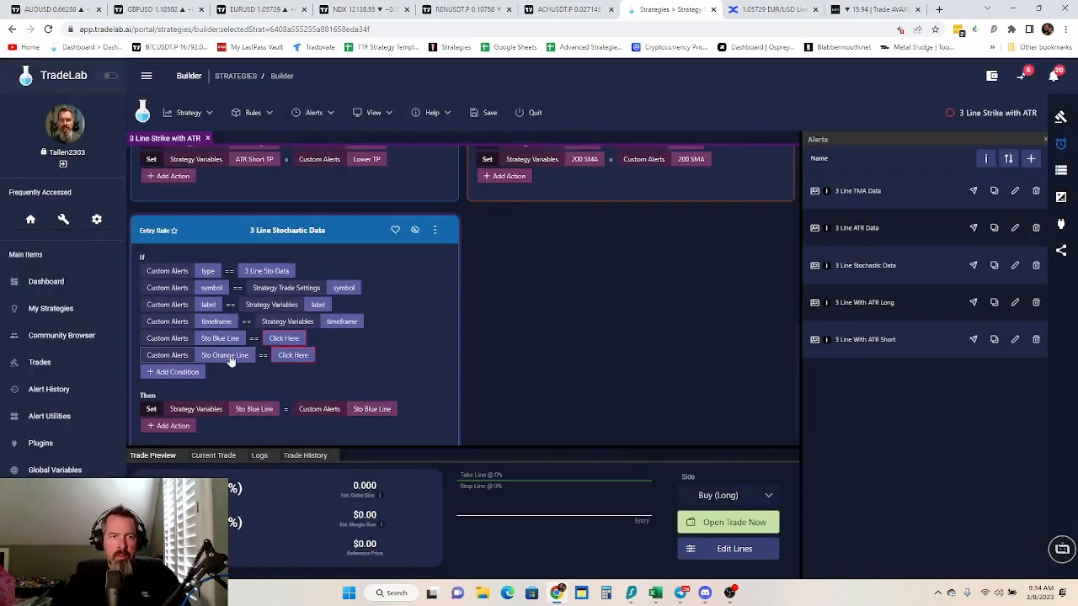
Add a second Set action storing the Sto Orange Line custom alert value in the Sto Orange Line strategy variable
click(168, 426)
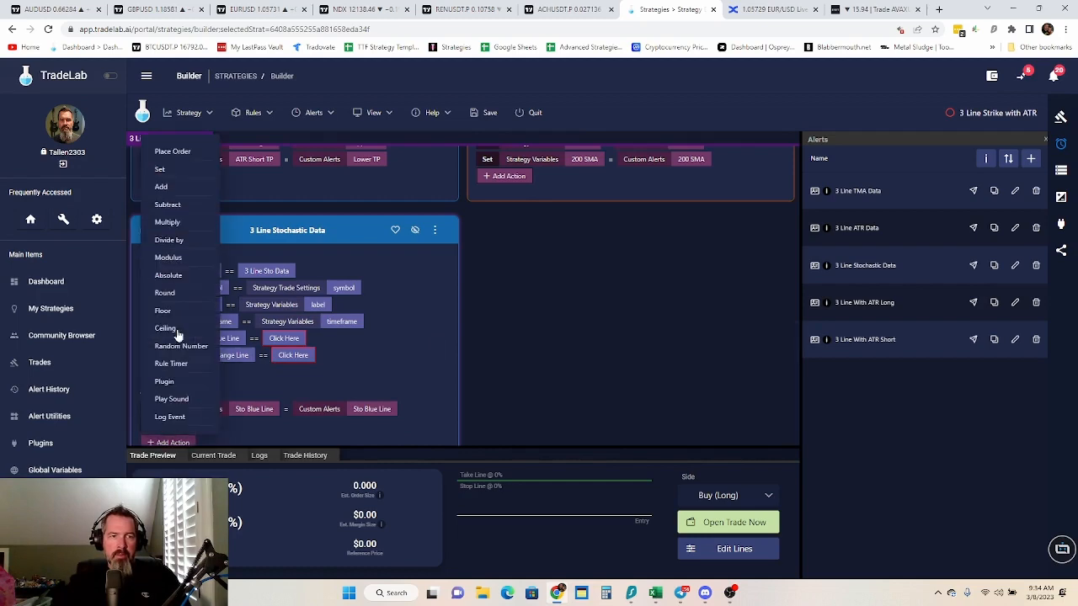
click(166, 171)
click(202, 423)
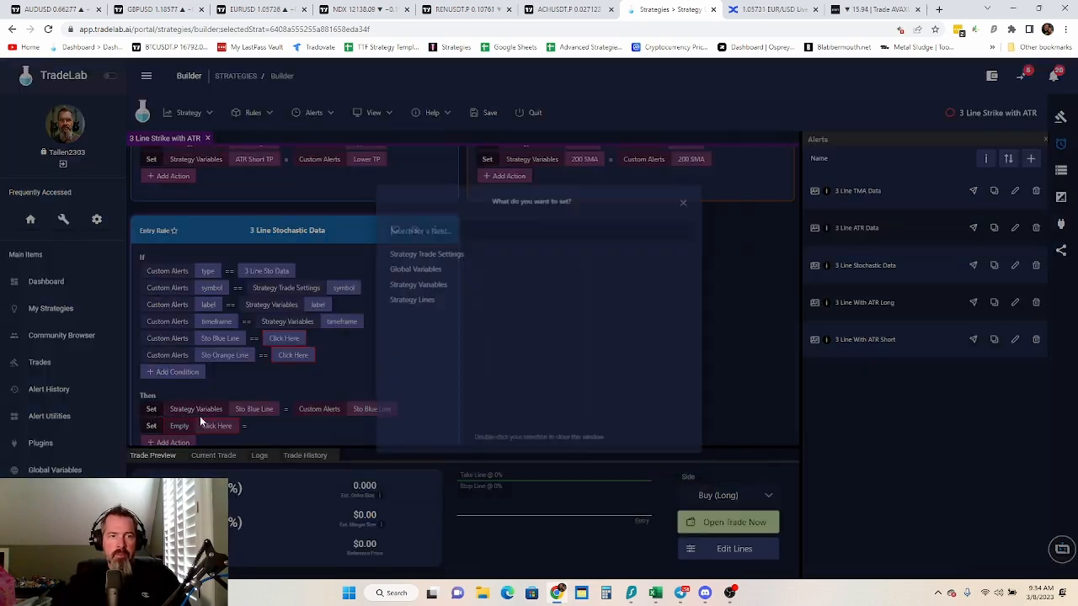
click(406, 280)
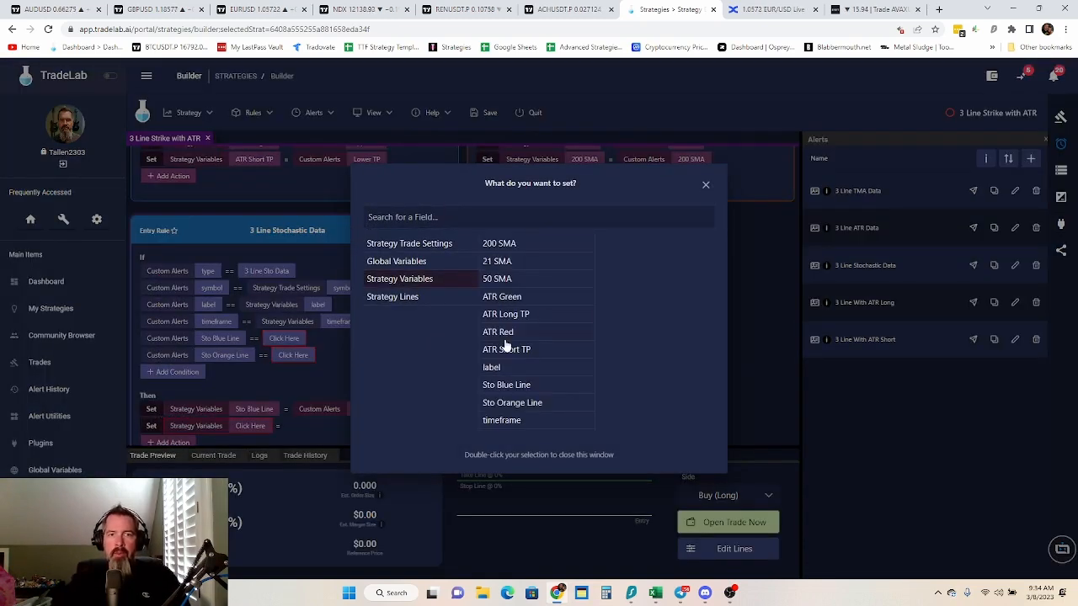
click(516, 402)
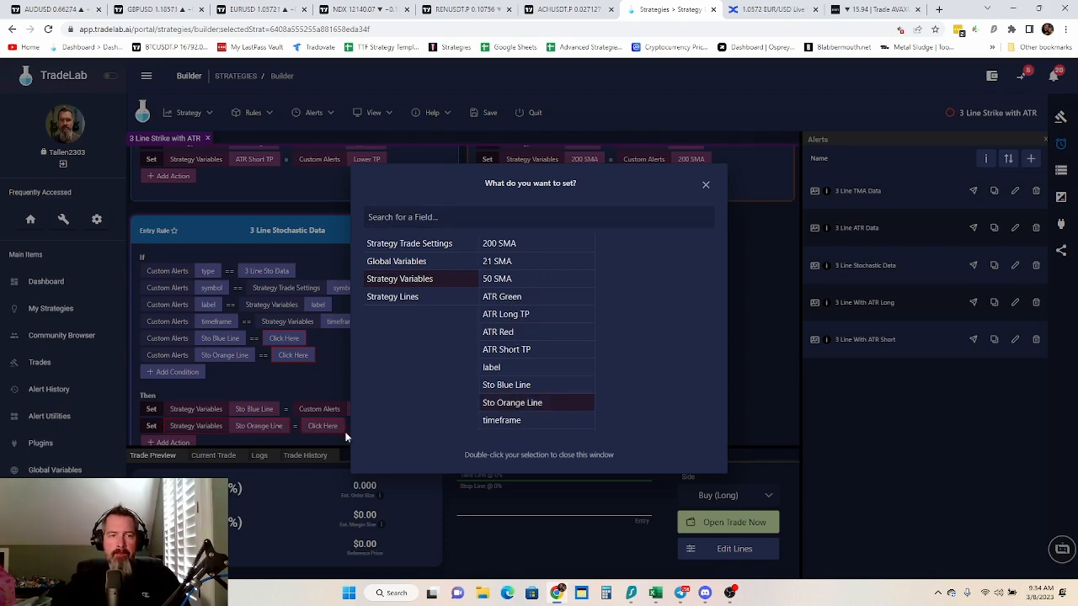
click(320, 432)
click(320, 433)
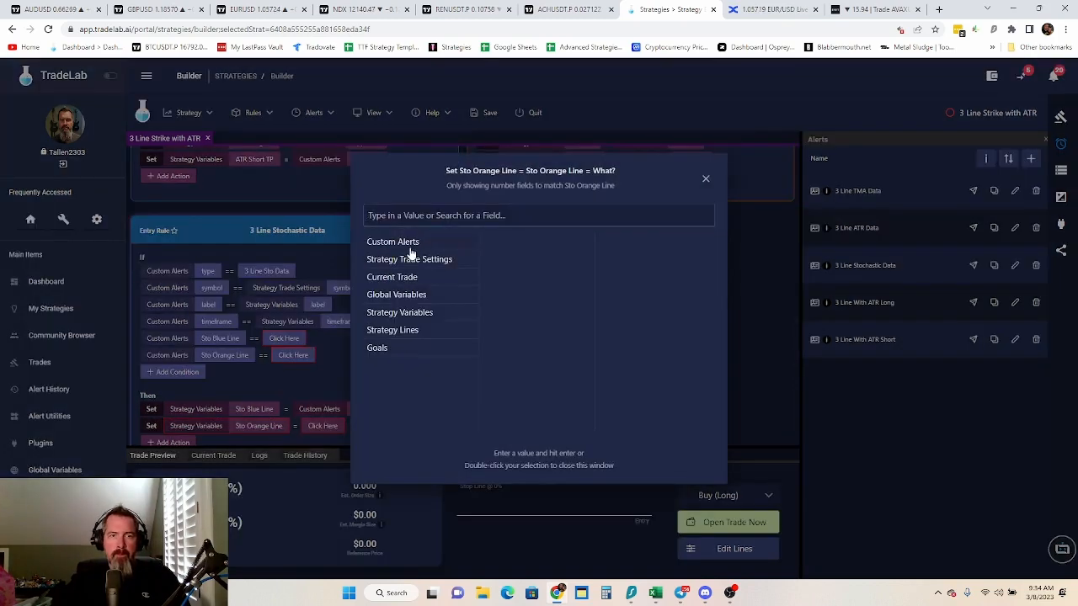
click(430, 215)
text(sto)
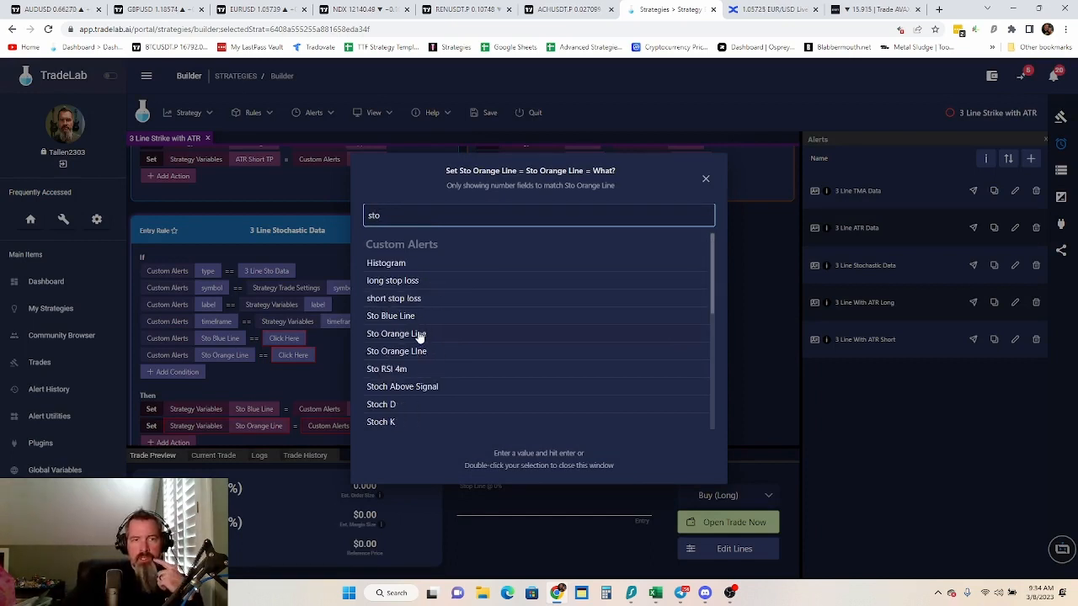
double_click(430, 340)
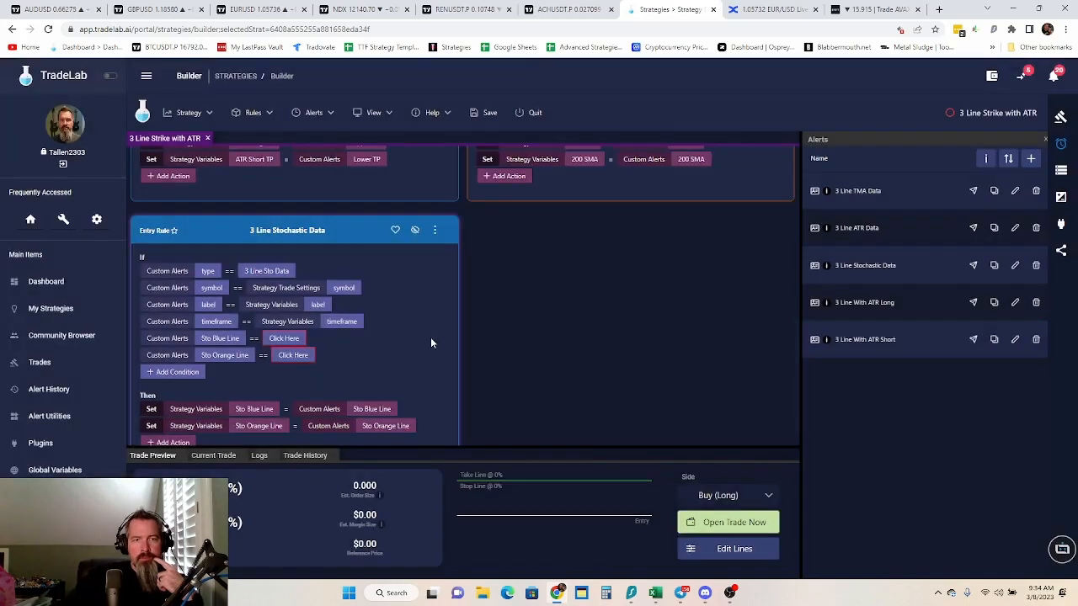
Remove the empty Sto Blue Line and Sto Orange Line conditions from the 3 Line Stochastic Data rule
right_click(203, 344)
click(234, 395)
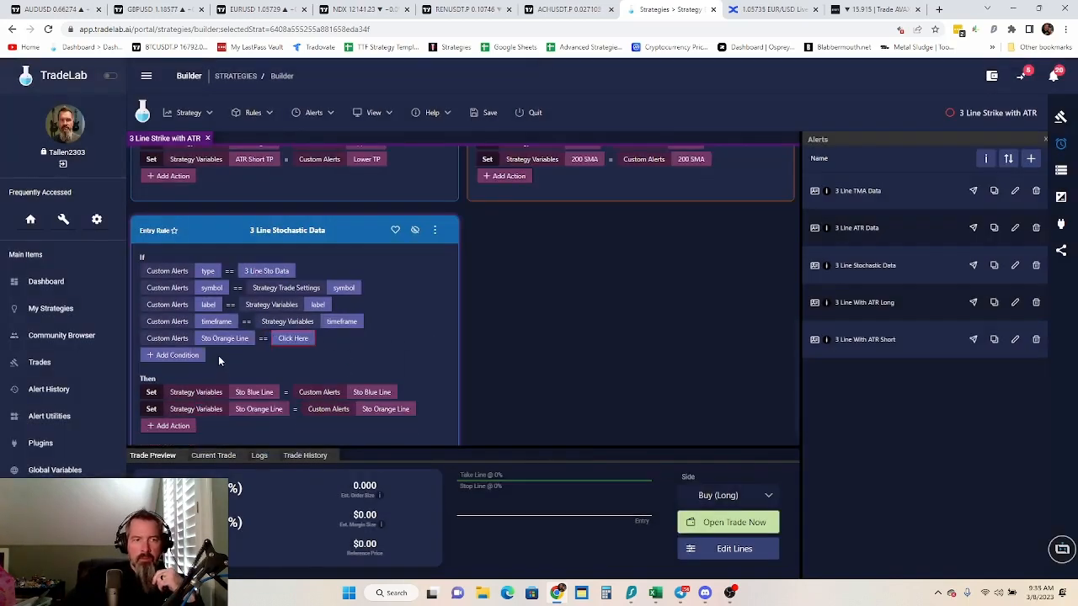
right_click(231, 340)
click(262, 398)
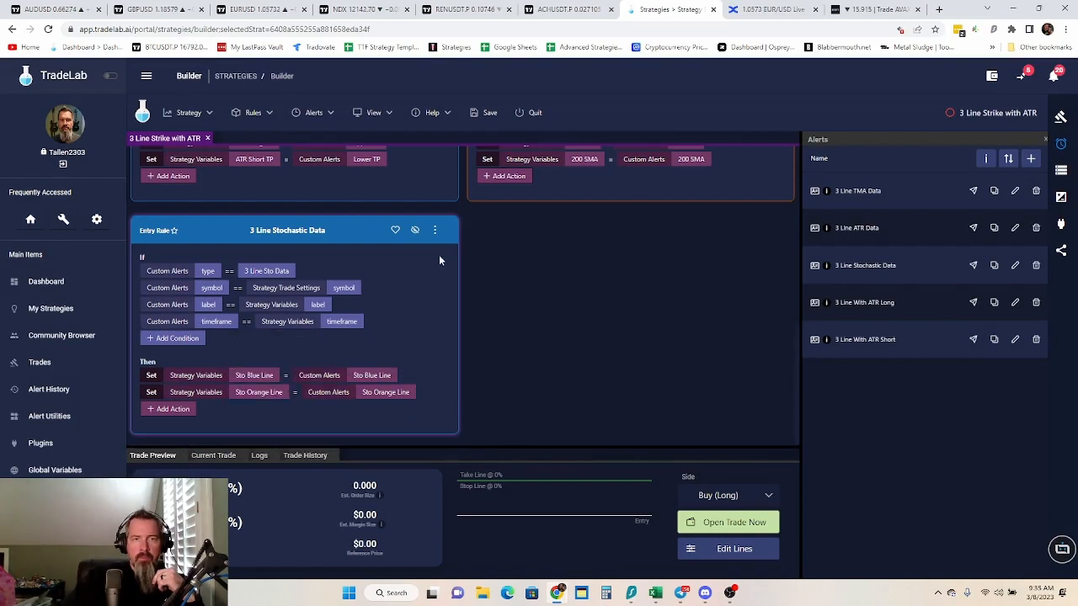
Copy the 3 Line Stochastic Data entry rule to the exit side
click(434, 230)
mouse_move(470, 257)
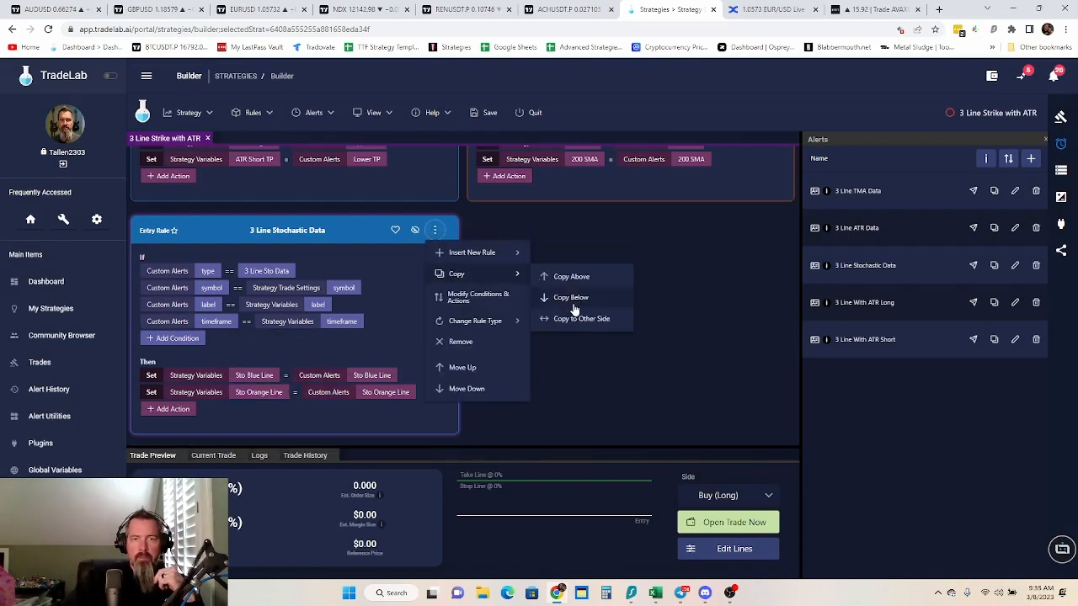
click(579, 317)
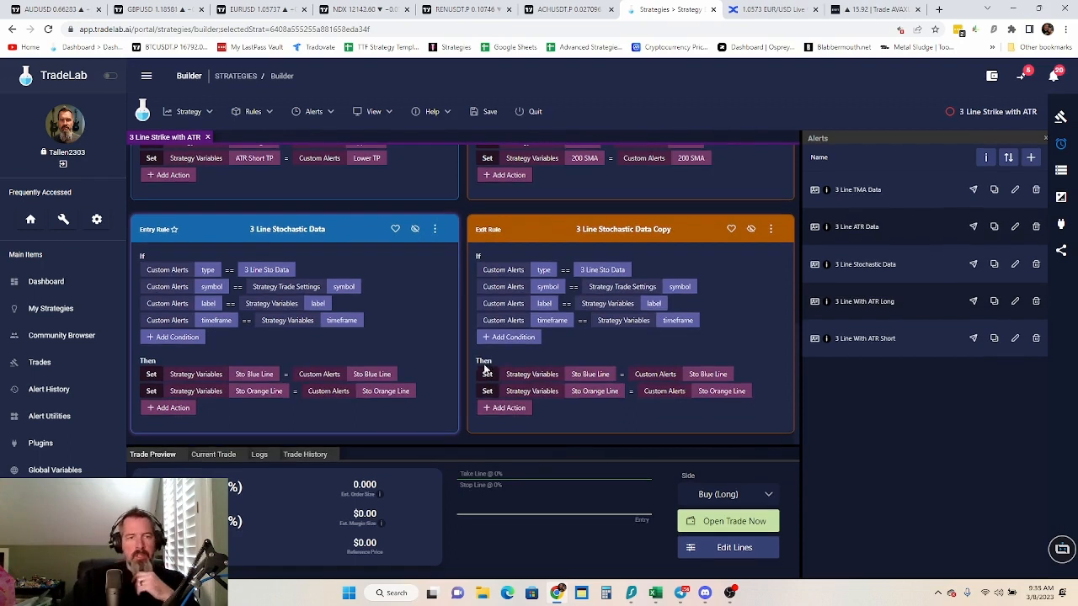
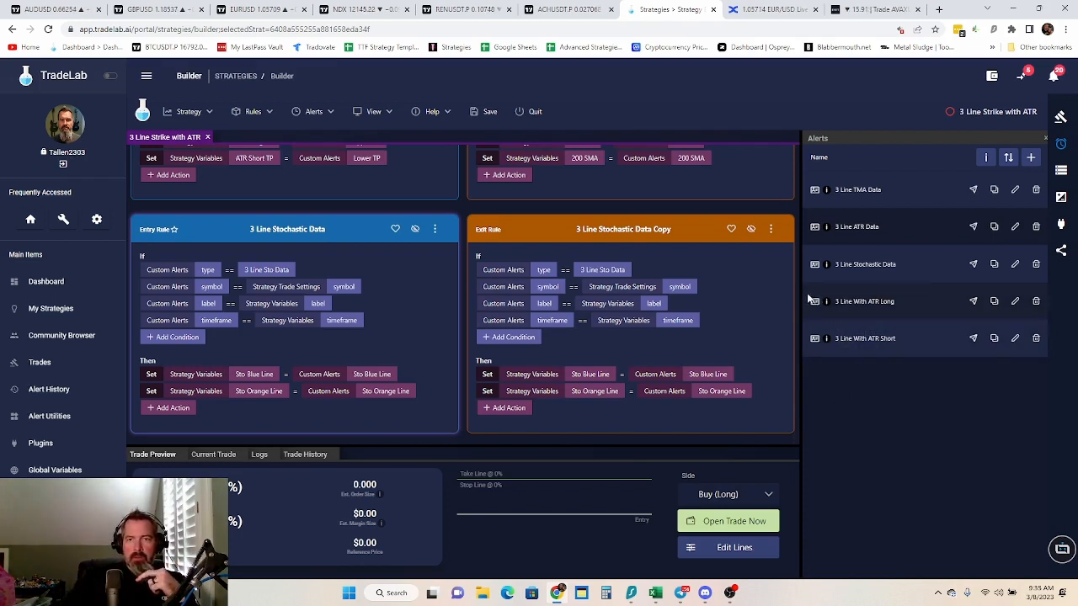
Create an entry rule from the 3 Line With ATR Long alert and match its symbol condition to the Strategy Trade Settings symbol
drag(809, 301, 237, 172)
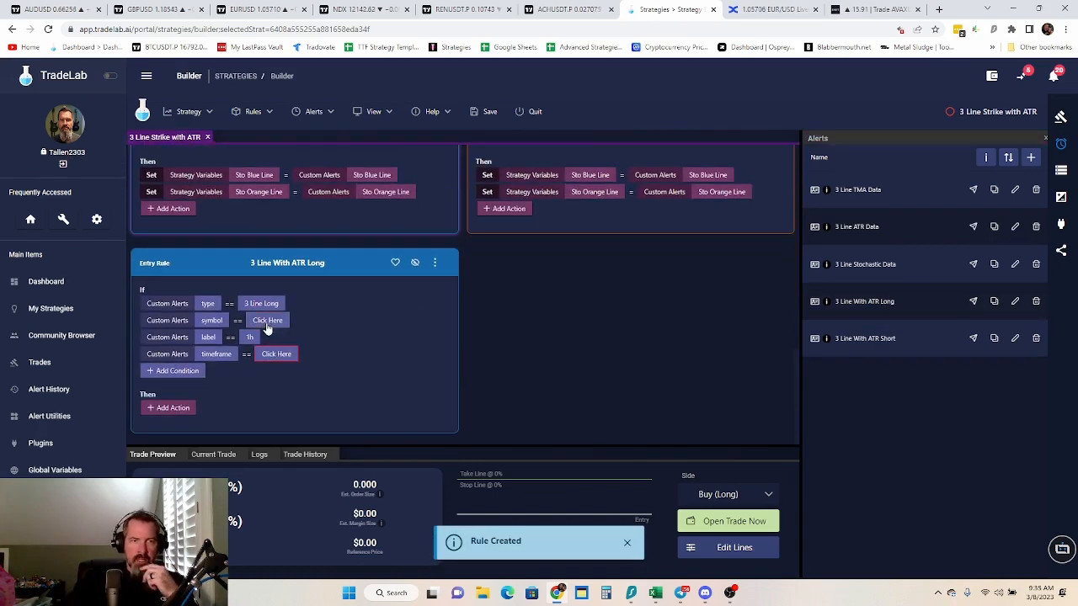
click(267, 324)
click(421, 261)
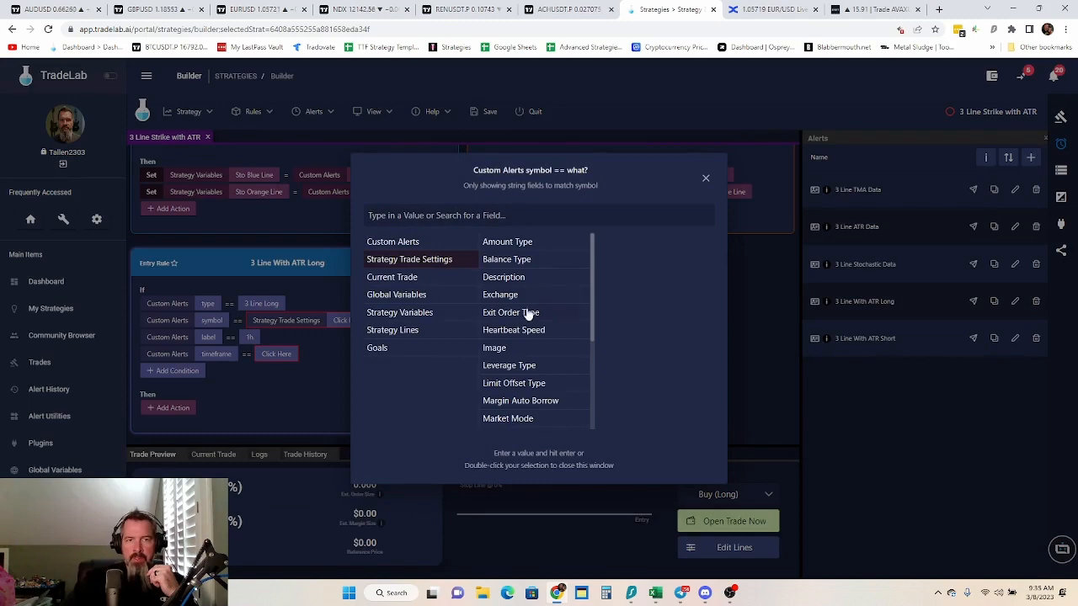
scroll(518, 386, down, 2)
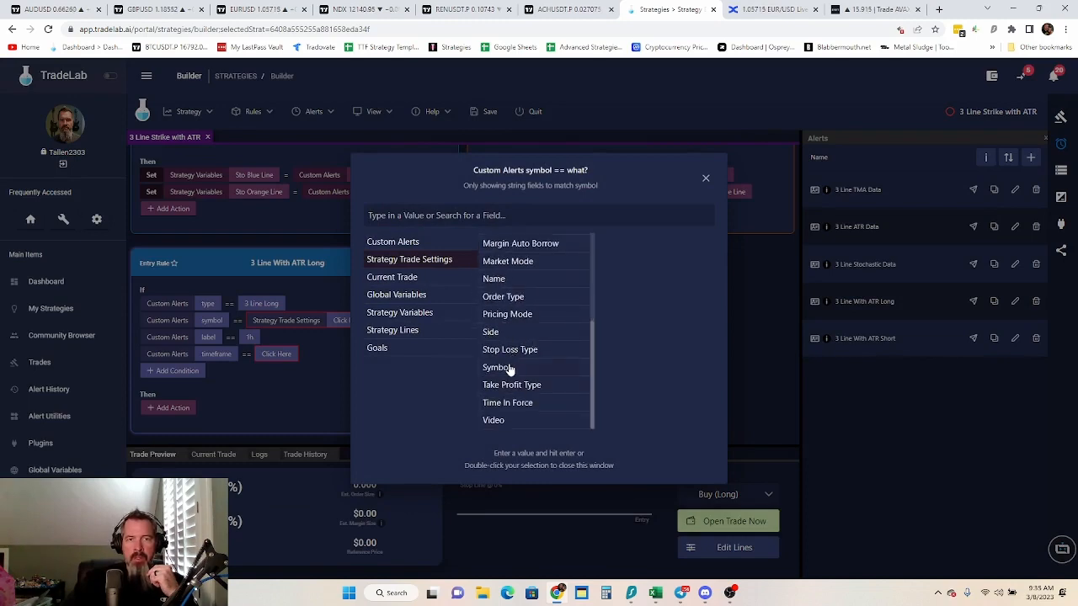
click(509, 368)
Match the label and timeframe conditions of the 3 Line With ATR Long rule to the label and timeframe strategy variables
click(250, 339)
click(250, 338)
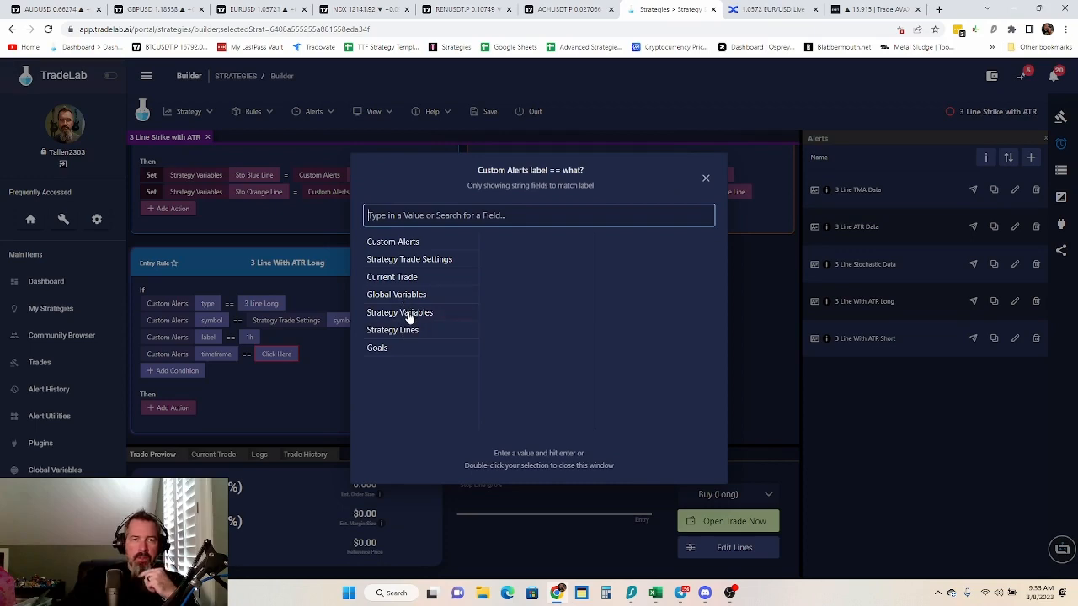
click(411, 313)
click(281, 354)
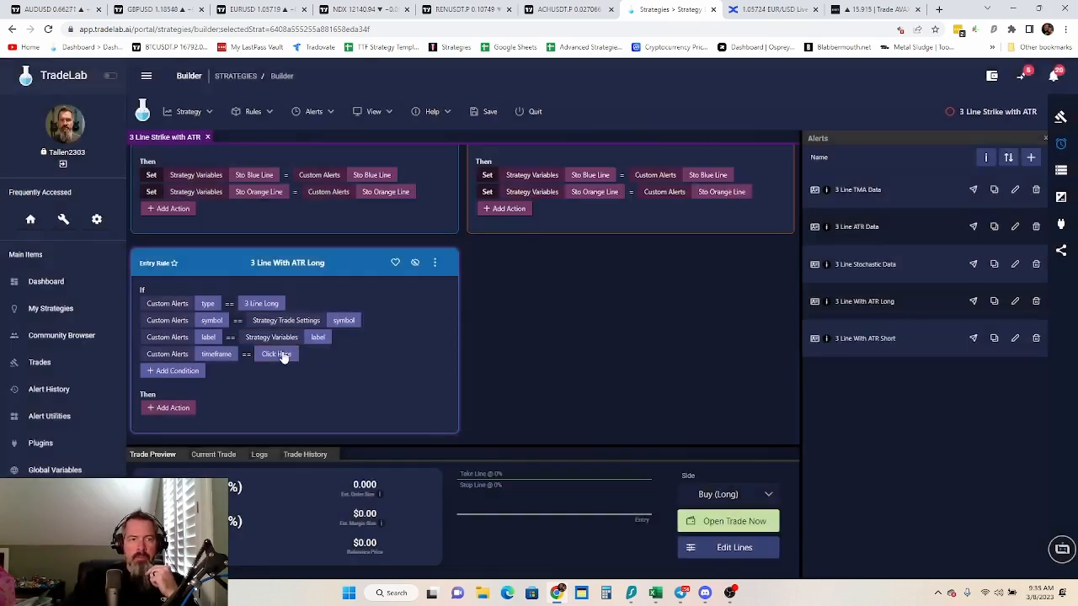
click(282, 354)
click(410, 314)
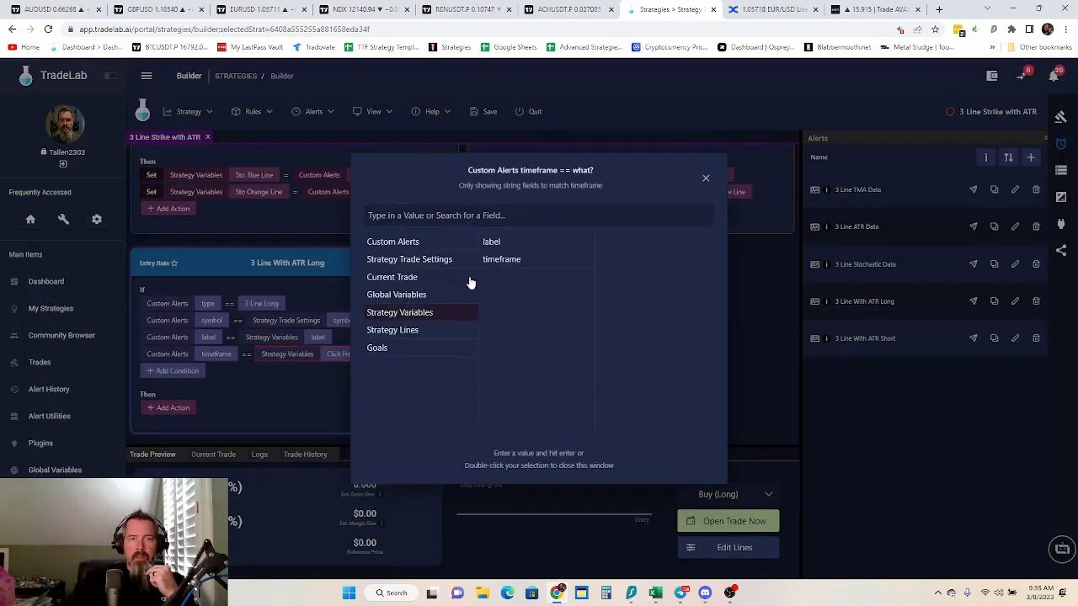
click(489, 258)
click(278, 384)
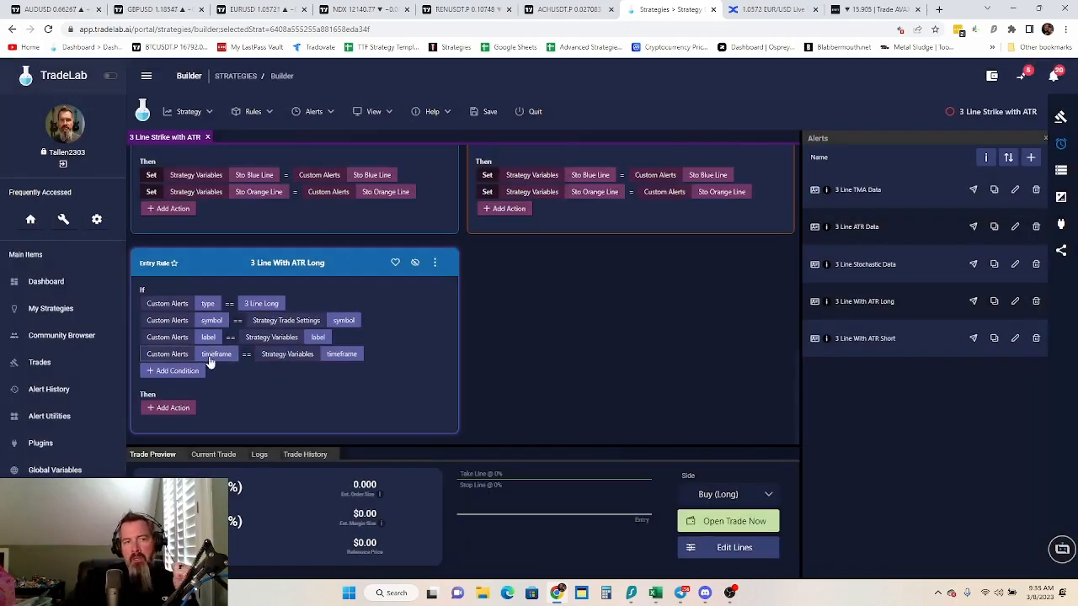
Add a condition to the 3 Line With ATR Long rule requiring the 21 SMA strategy variable > the 50 SMA strategy variable
click(177, 374)
click(231, 371)
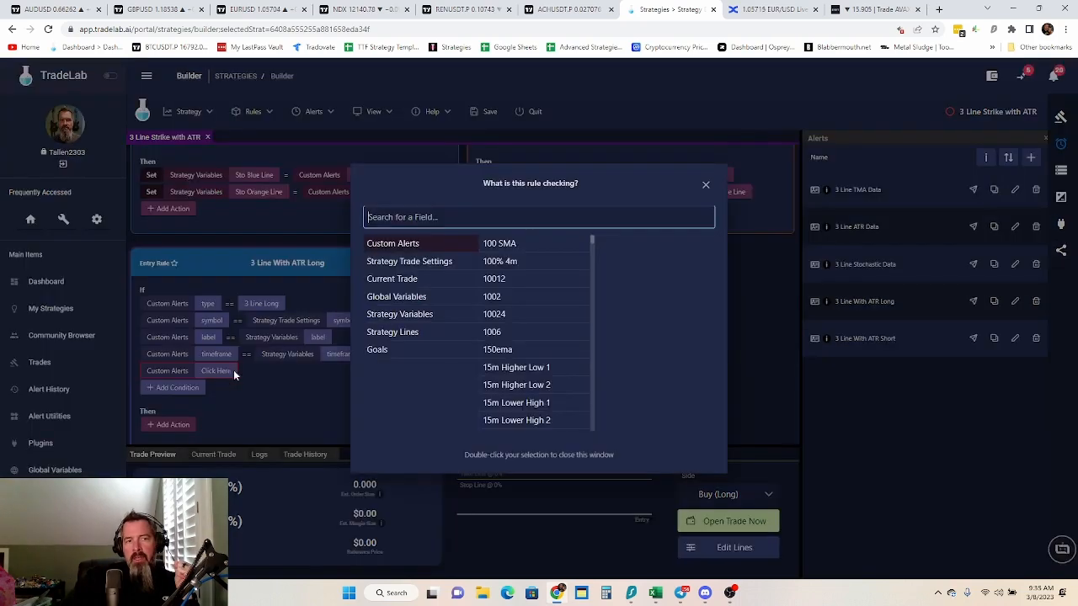
click(416, 317)
click(498, 263)
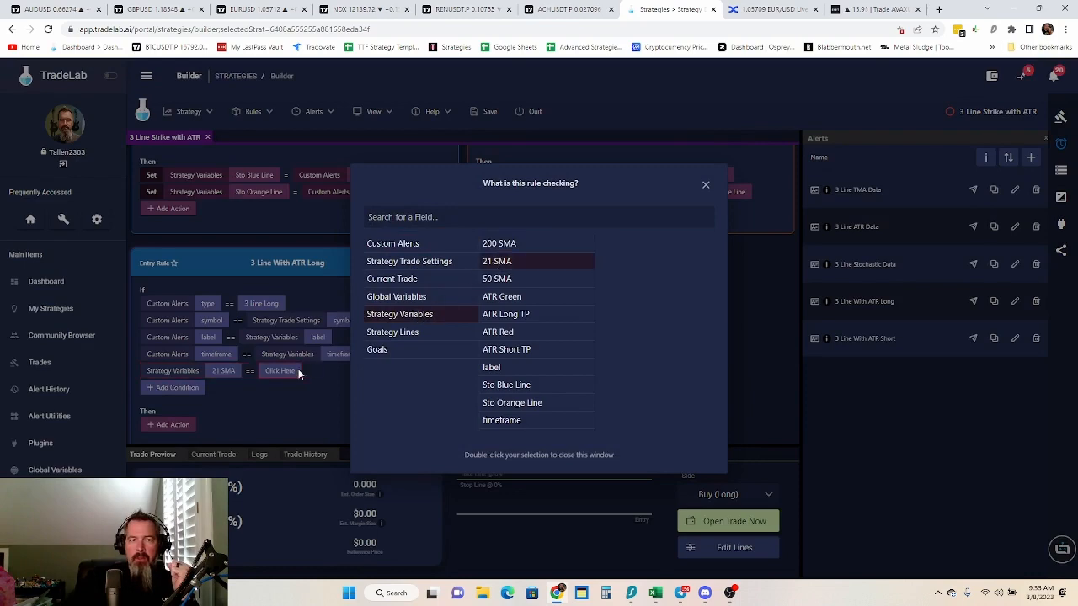
click(245, 373)
click(251, 372)
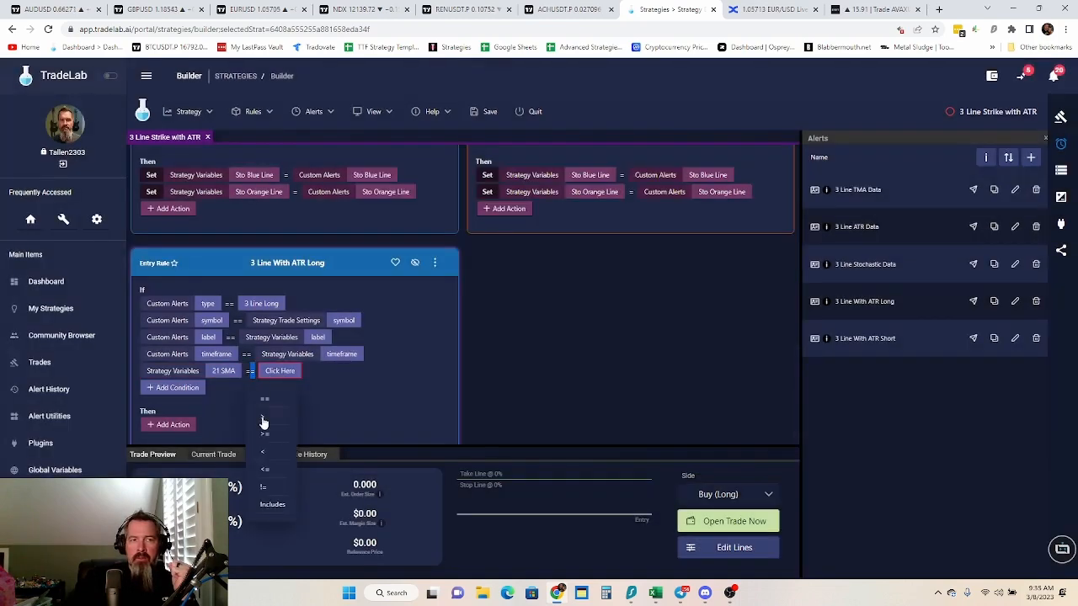
click(264, 420)
click(279, 371)
click(403, 312)
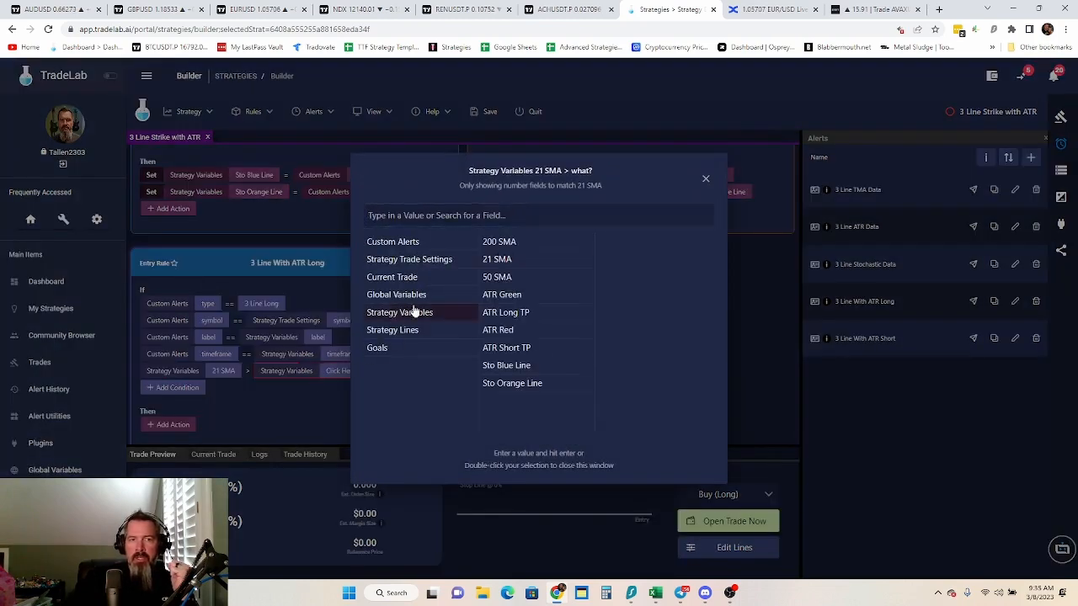
click(511, 278)
click(304, 418)
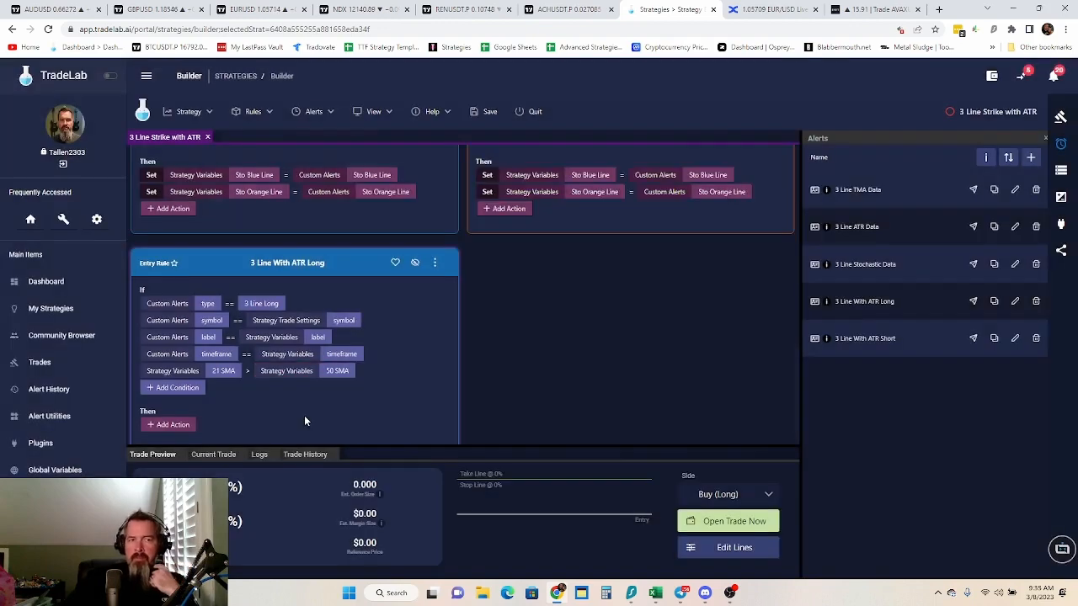
Add a condition to the 3 Line With ATR Long rule requiring the Sto Orange Line strategy variable <= 20
click(175, 390)
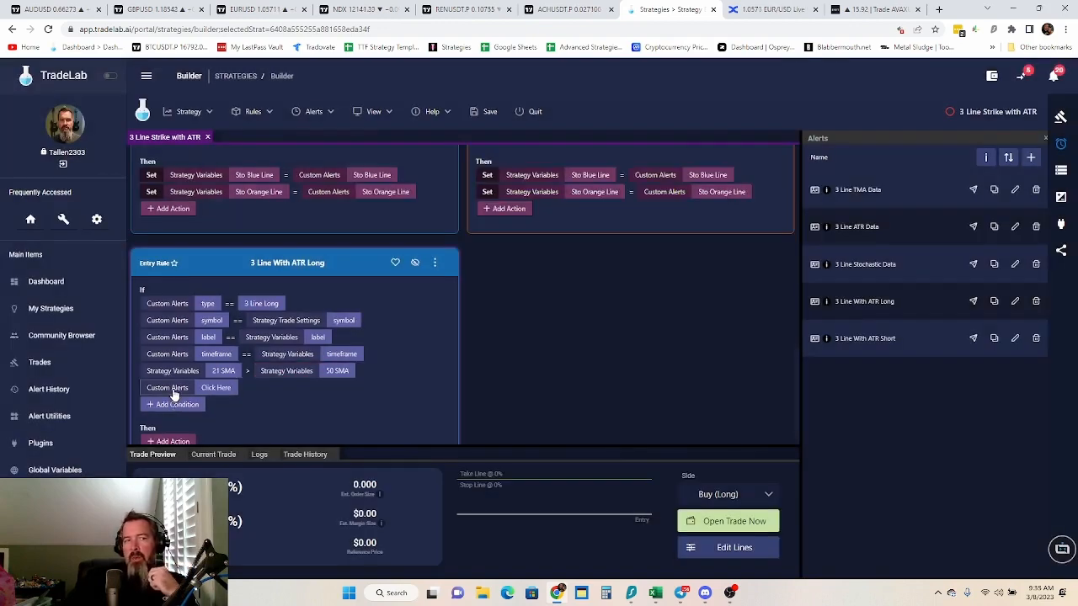
click(216, 387)
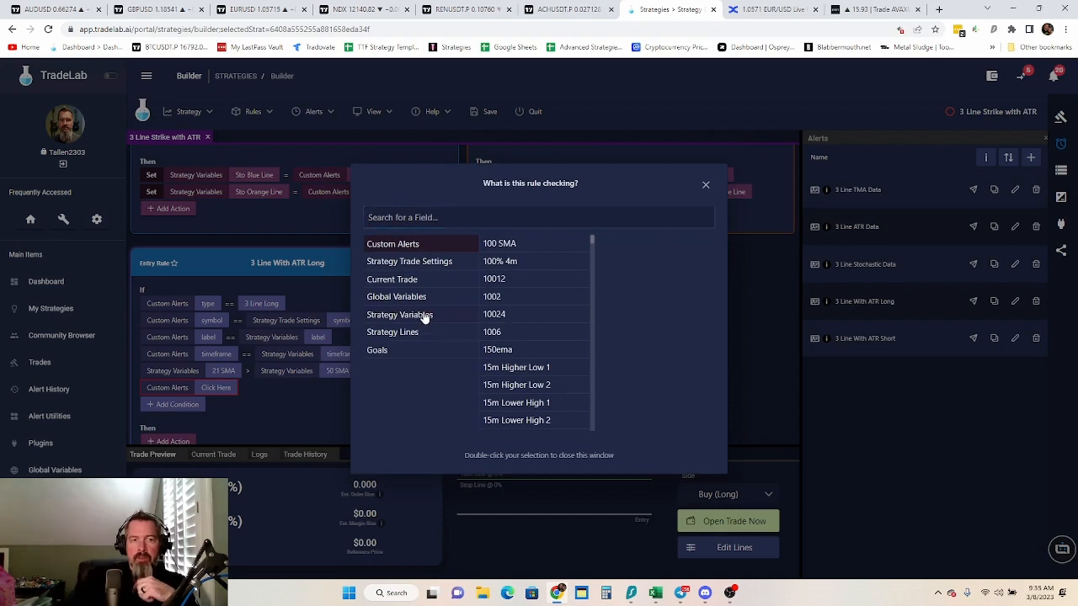
click(420, 314)
click(521, 405)
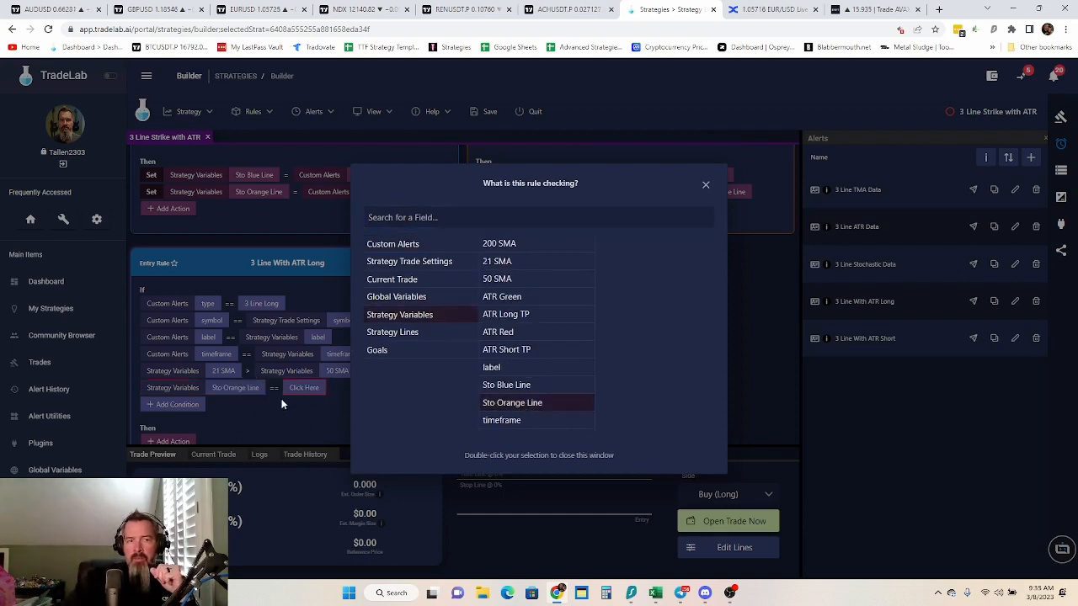
click(275, 390)
click(274, 390)
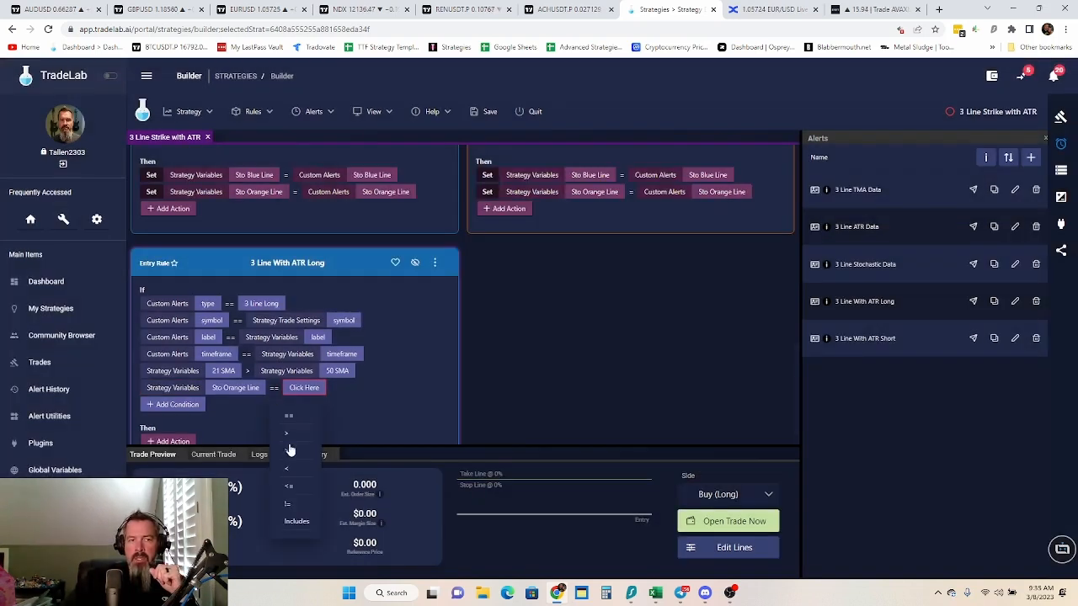
click(290, 489)
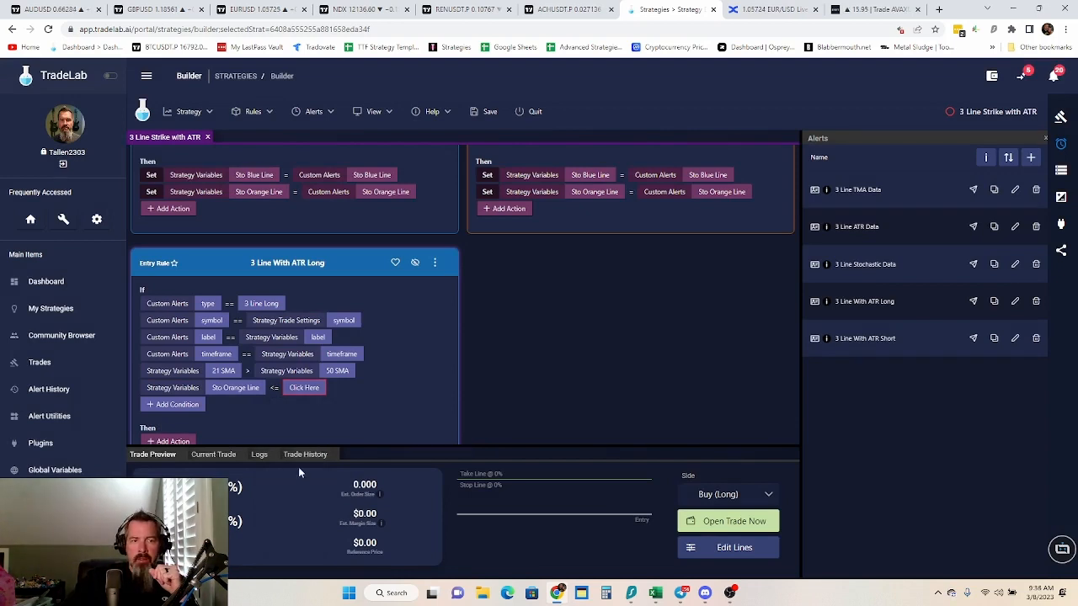
click(305, 389)
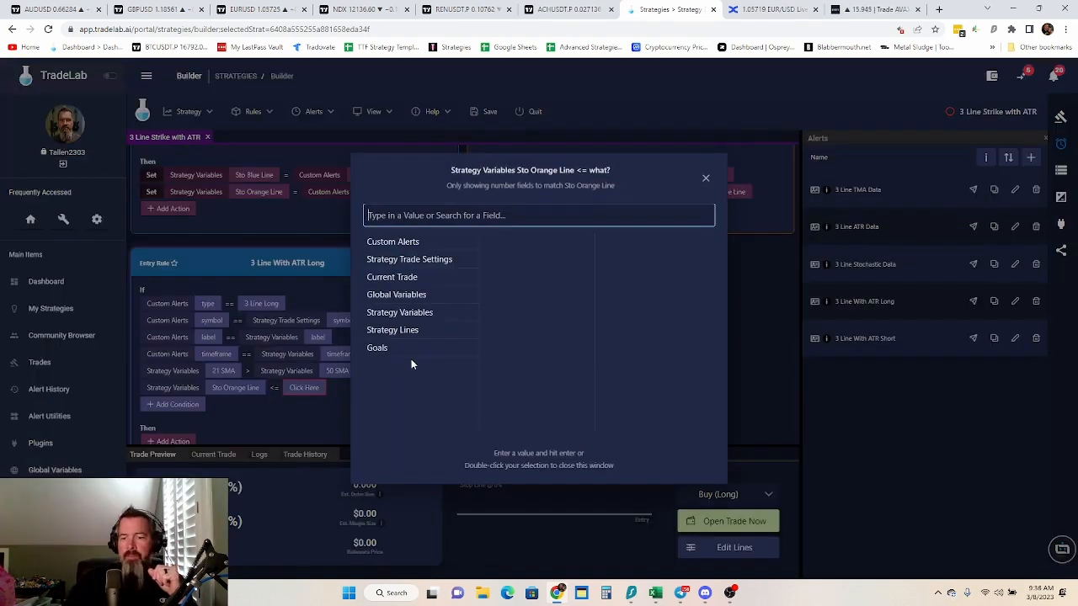
text(20)
key(Return)
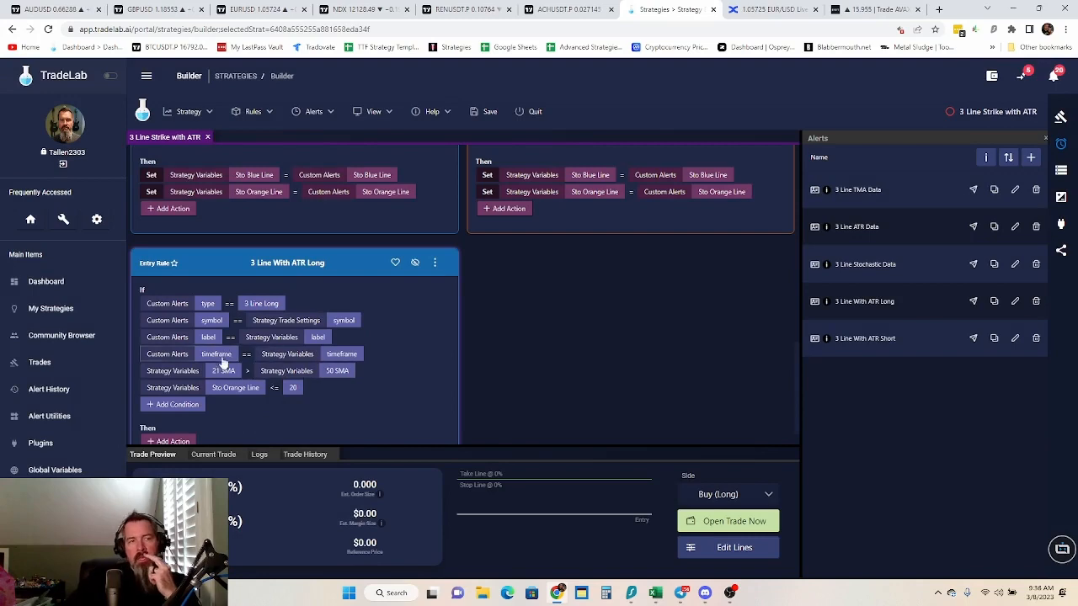
Switch to the ACHUSDT chart in TradingView, cancel the TMA Overlay settings, examine the chart, and return to the TradeLab builder
click(560, 9)
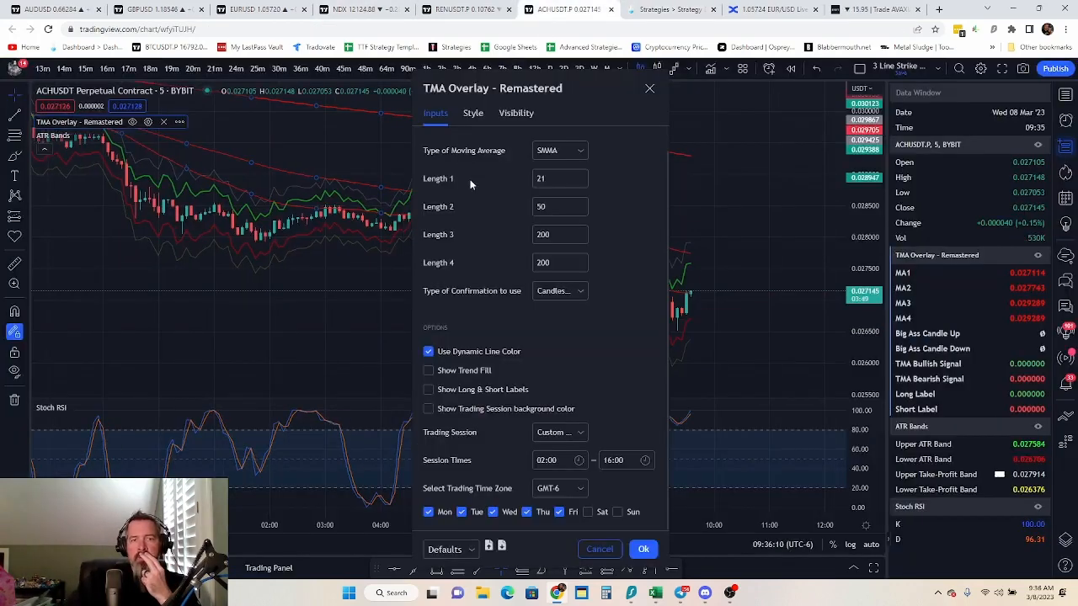
click(601, 548)
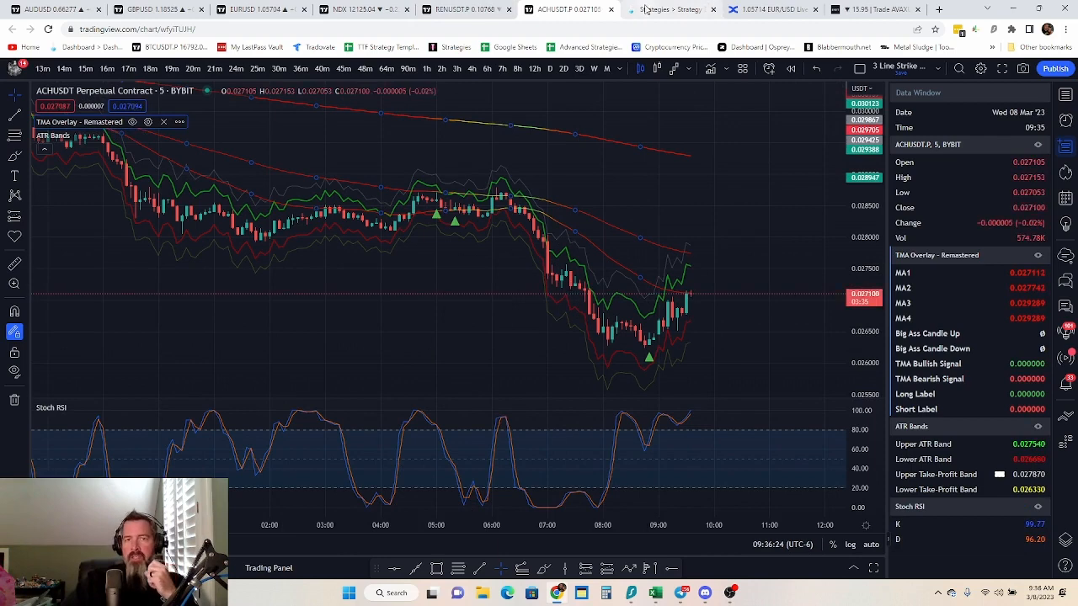
click(707, 9)
Reorder the 3 Line With ATR Long conditions so Sto Orange Line <= 20 comes first and 21 SMA > 50 SMA second
scroll(476, 334, down, 1)
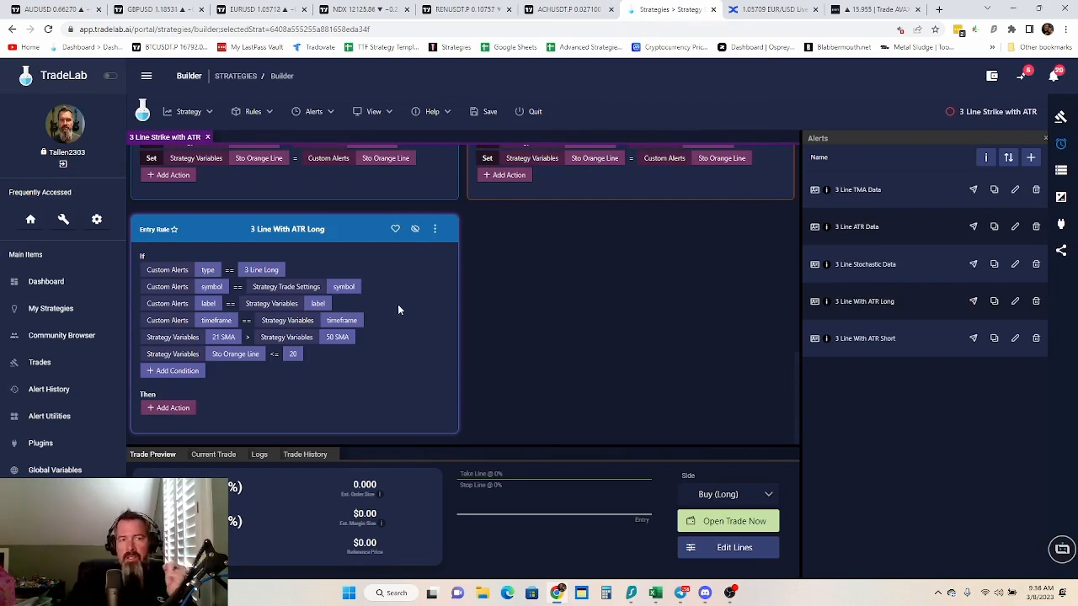
click(435, 234)
click(471, 294)
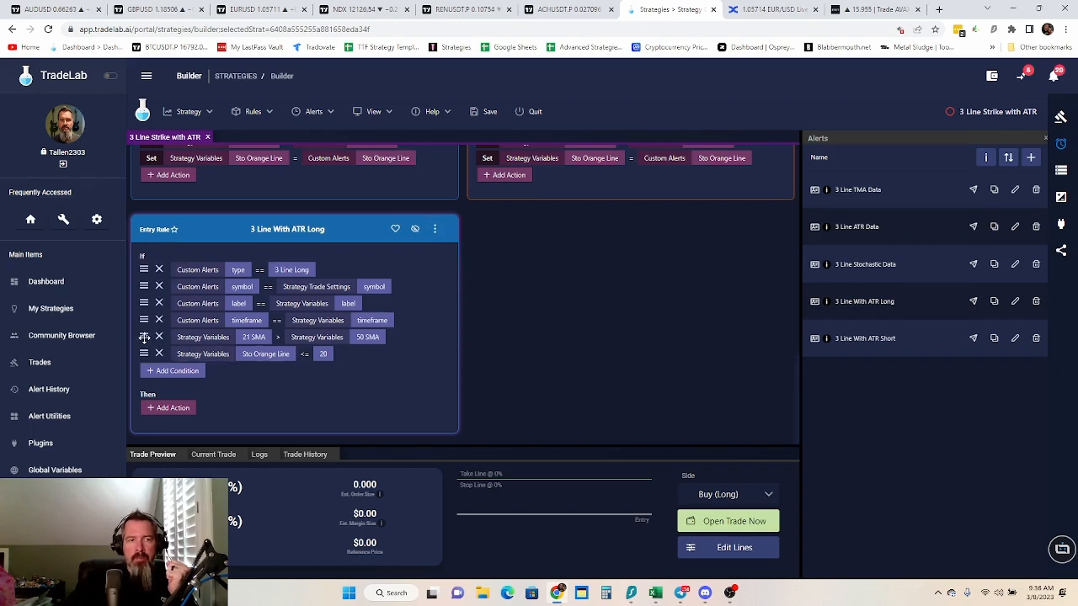
drag(144, 337, 144, 267)
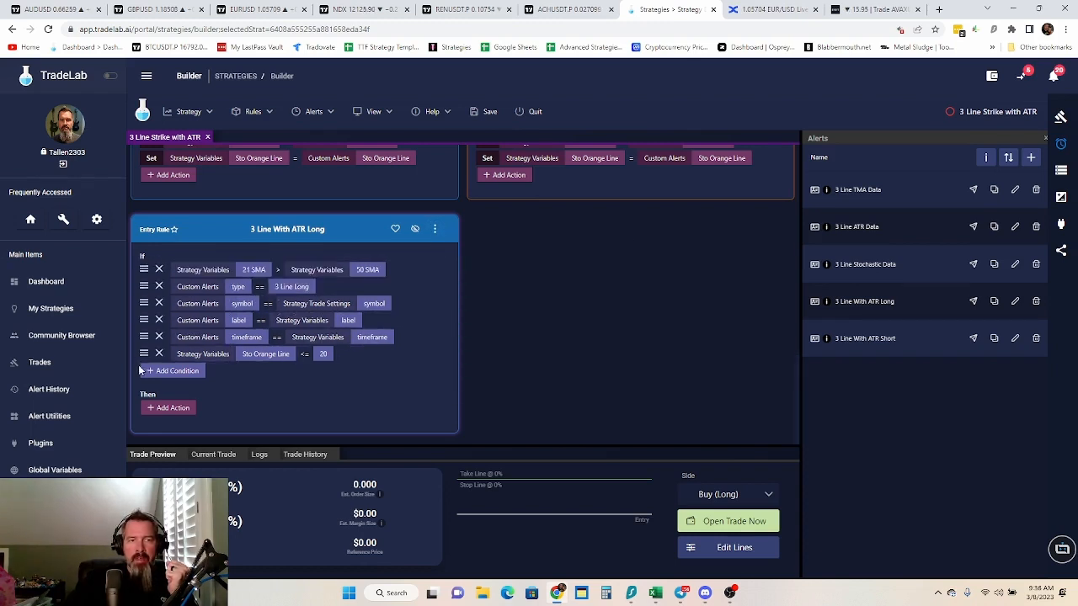
drag(144, 354, 144, 269)
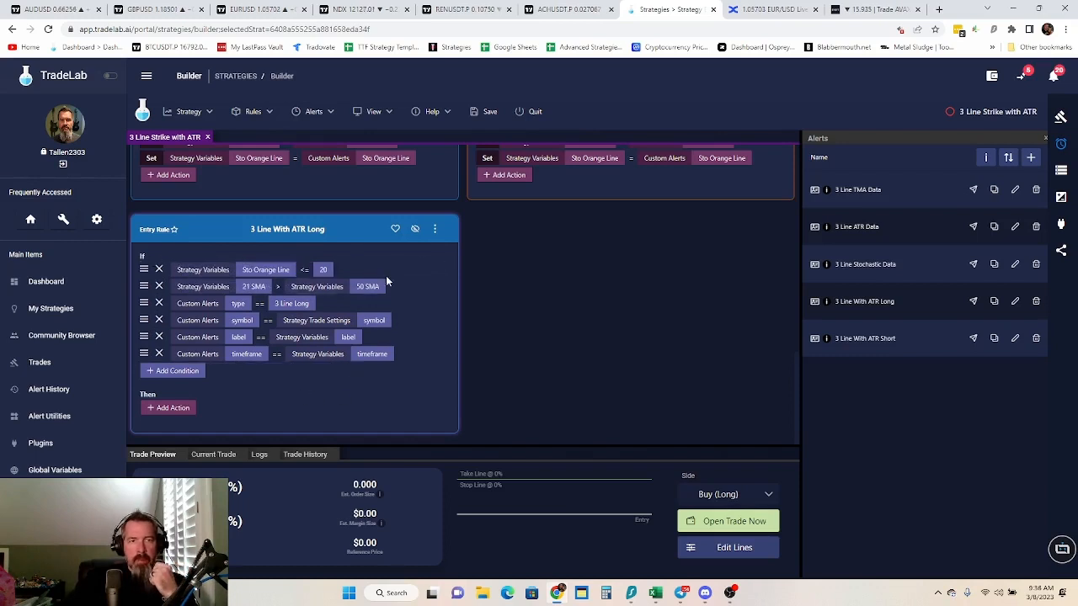
click(435, 228)
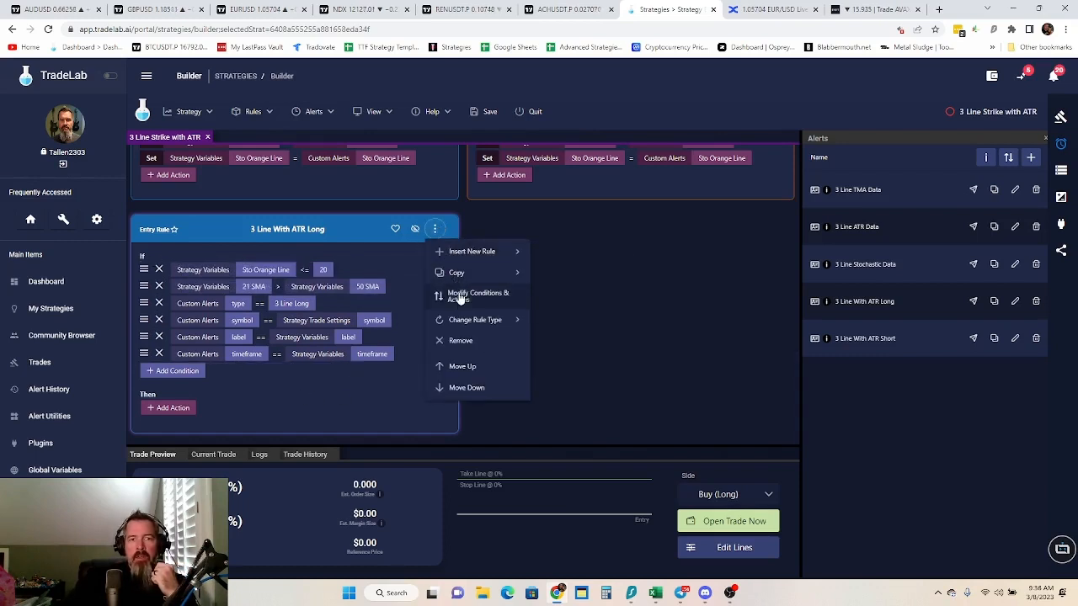
click(461, 297)
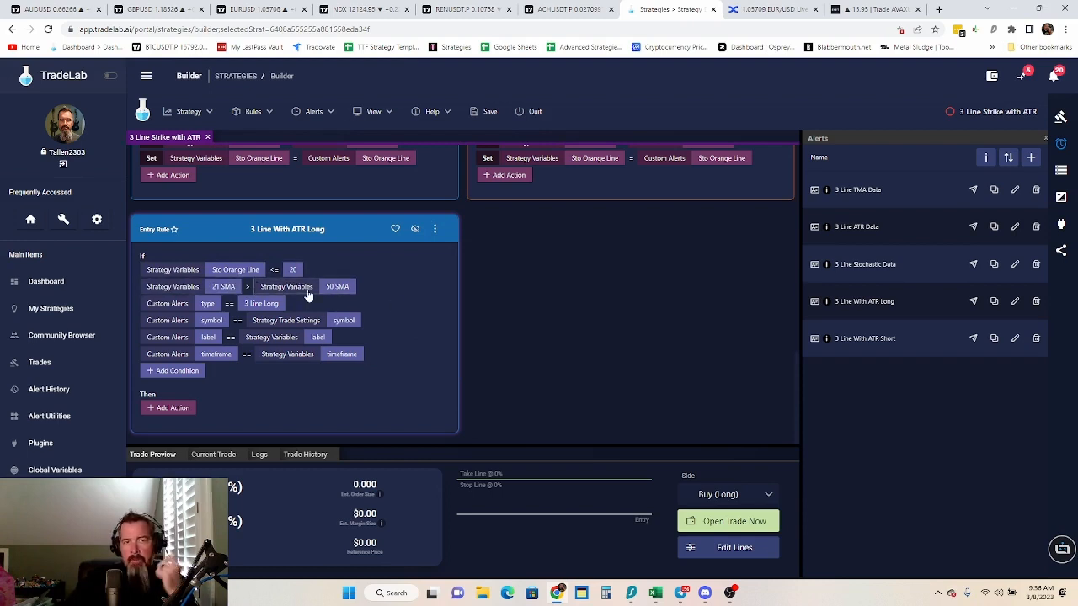
Add a Set action to the 3 Line With ATR Long rule setting the Strategy Trade Settings Side to Buy (Long)
click(169, 410)
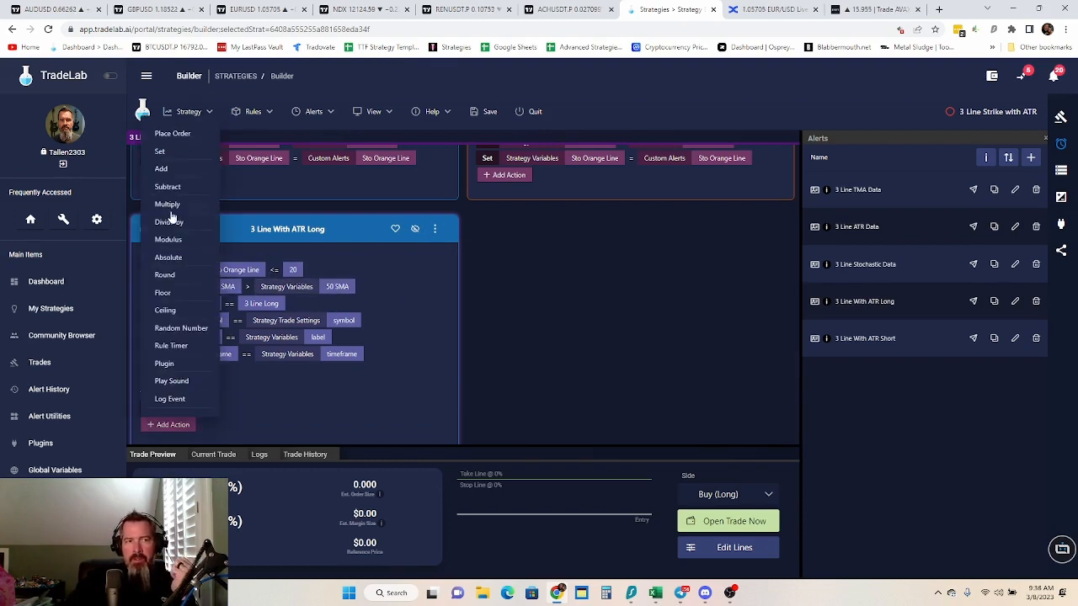
click(168, 160)
click(217, 408)
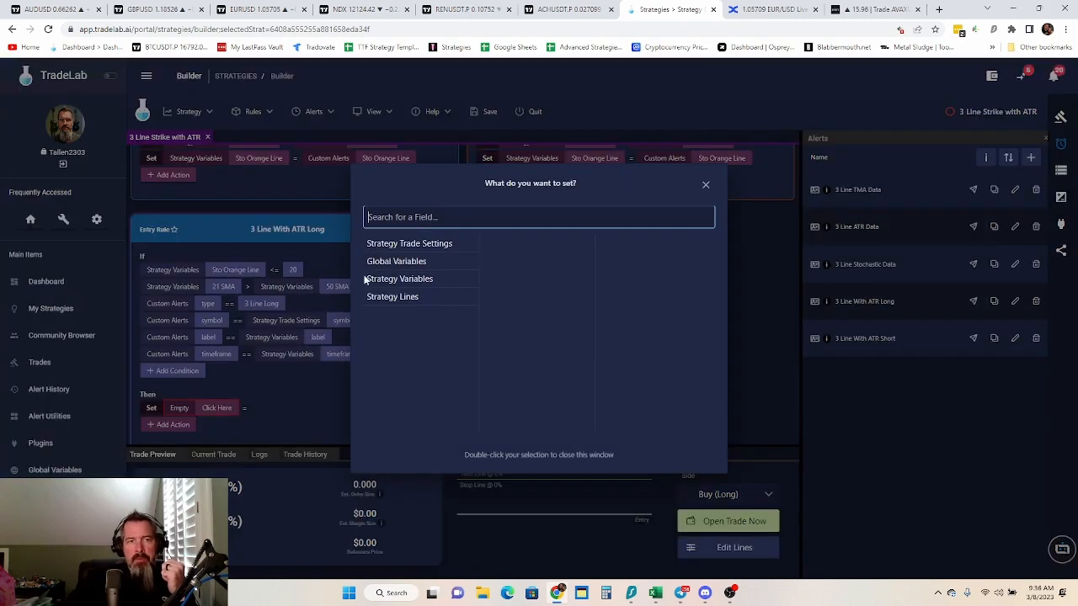
click(425, 246)
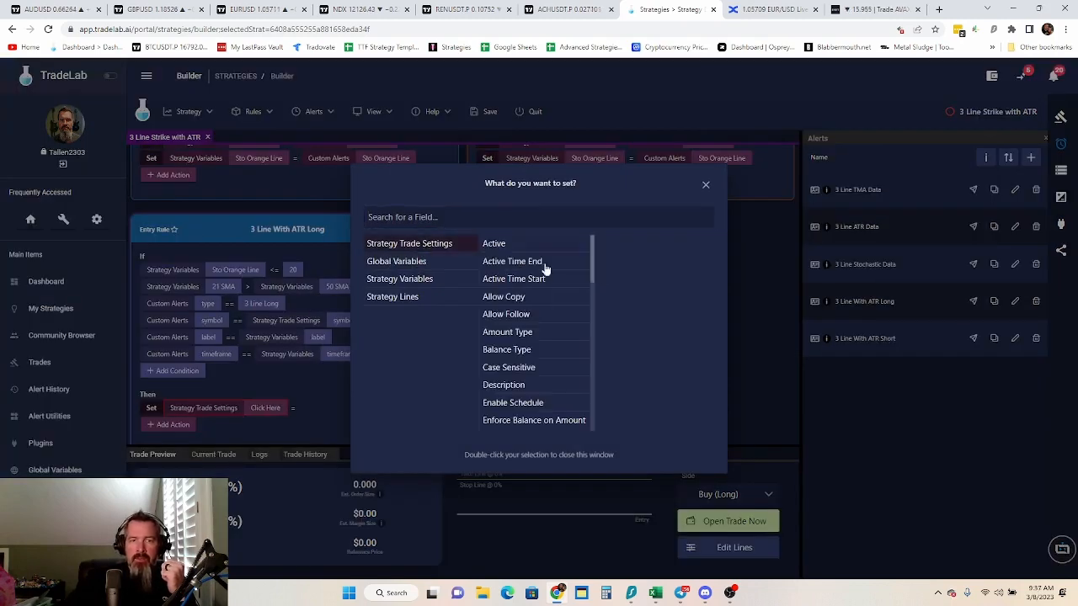
scroll(505, 375, down, 8)
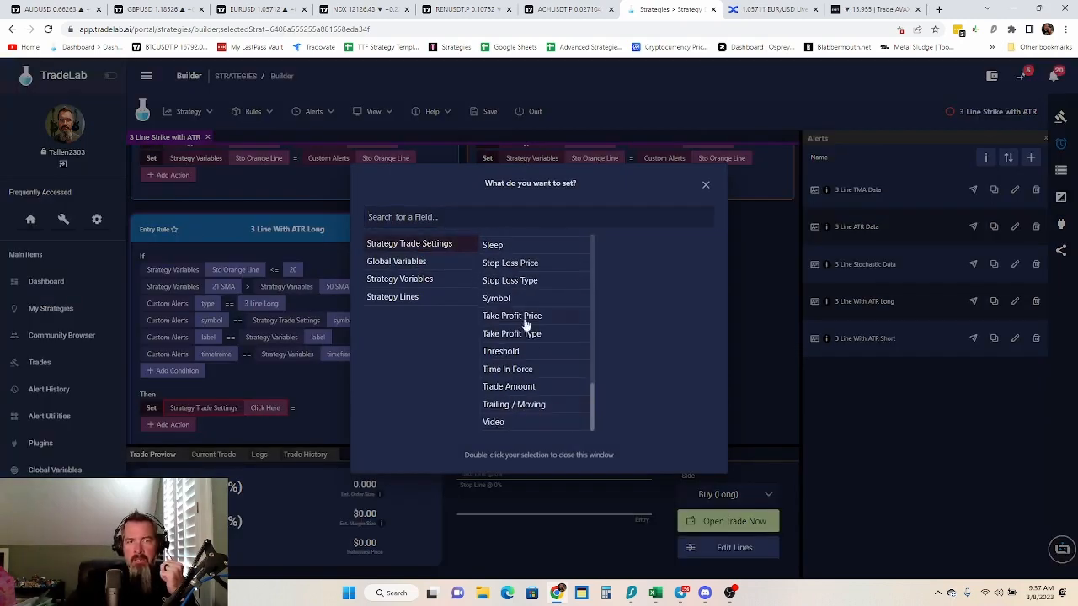
scroll(497, 286, up, 1)
double_click(509, 286)
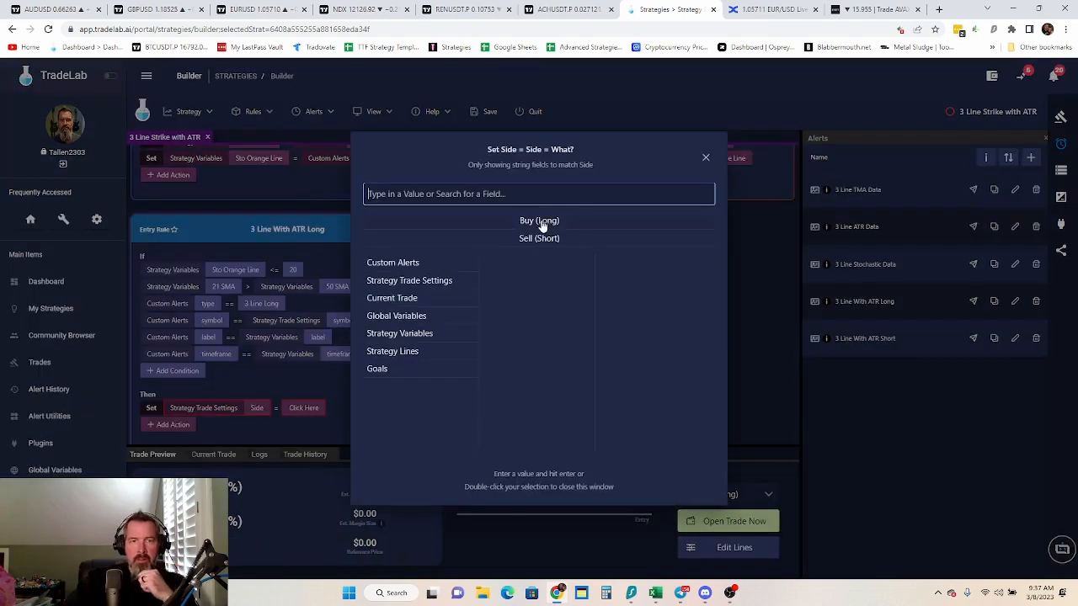
double_click(542, 225)
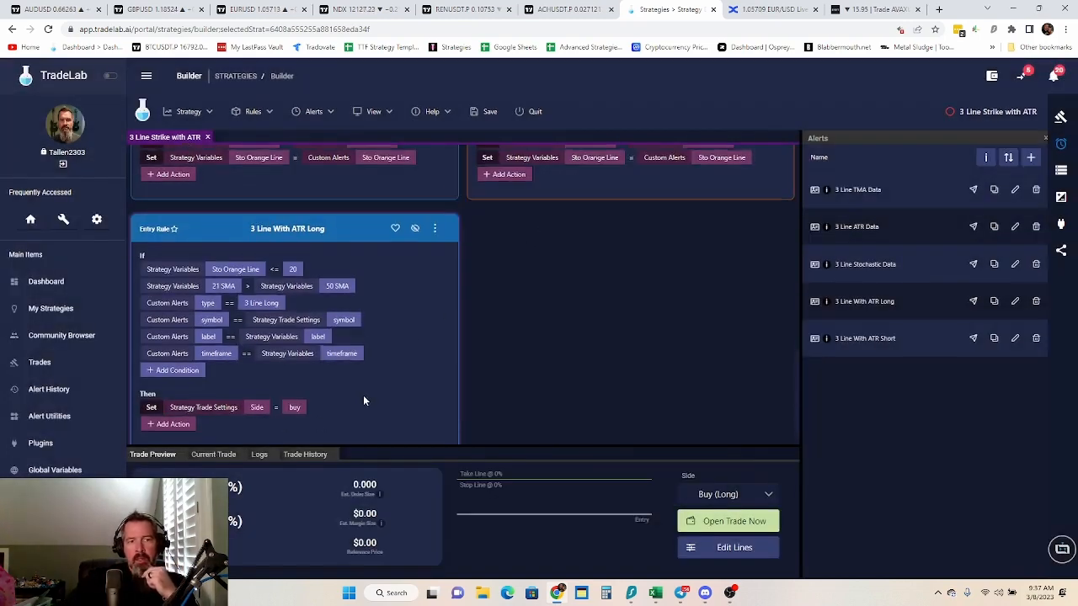
Add a Set action to the 3 Line With ATR Long rule setting the Stop Line Price to the ATR Red strategy variable
scroll(363, 395, down, 1)
click(174, 409)
click(176, 156)
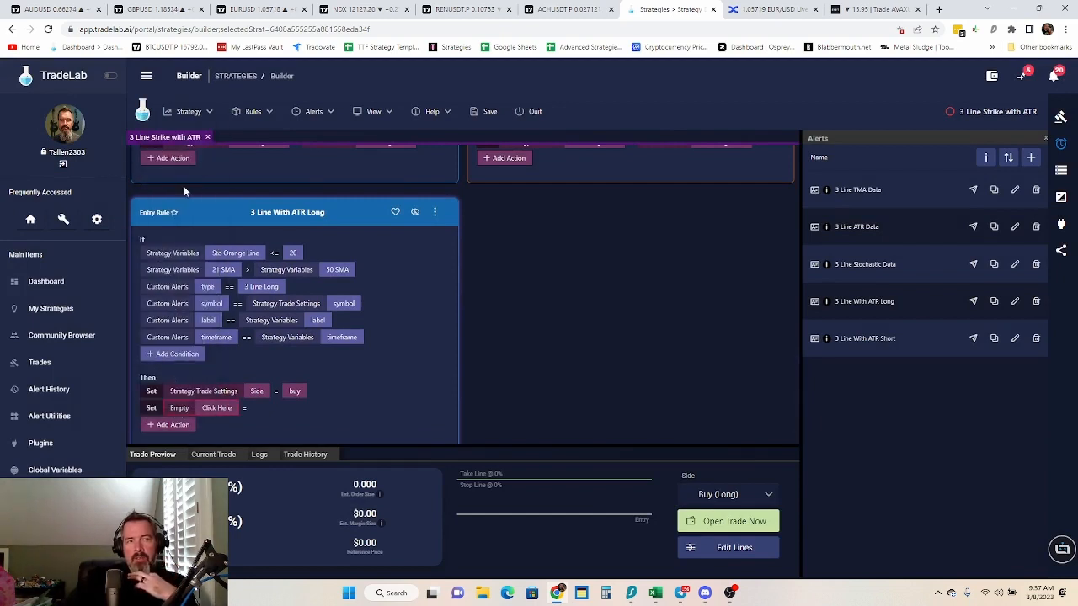
click(215, 407)
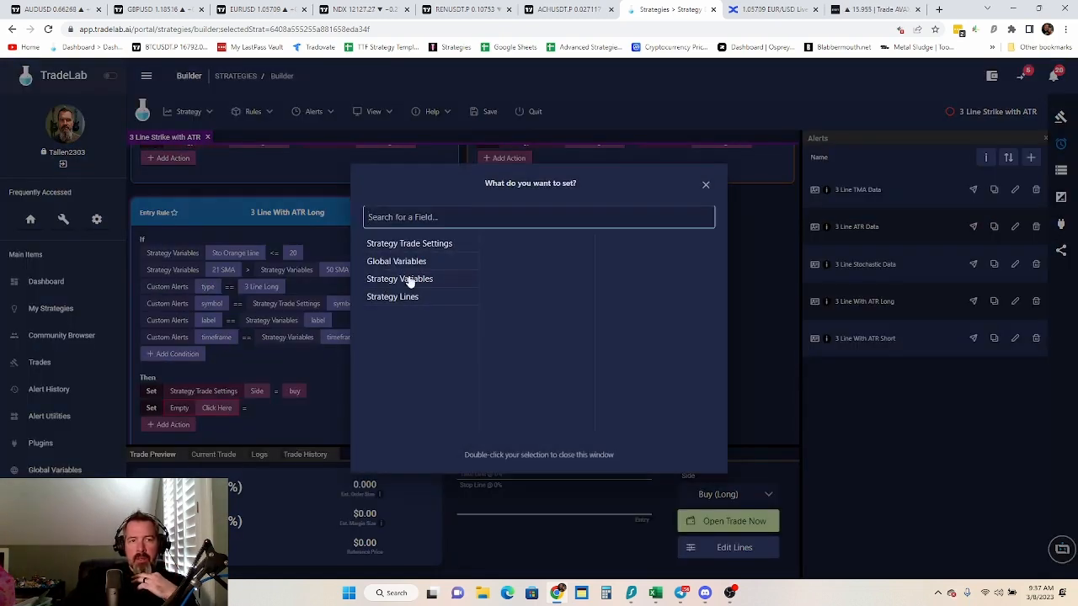
click(402, 298)
double_click(523, 246)
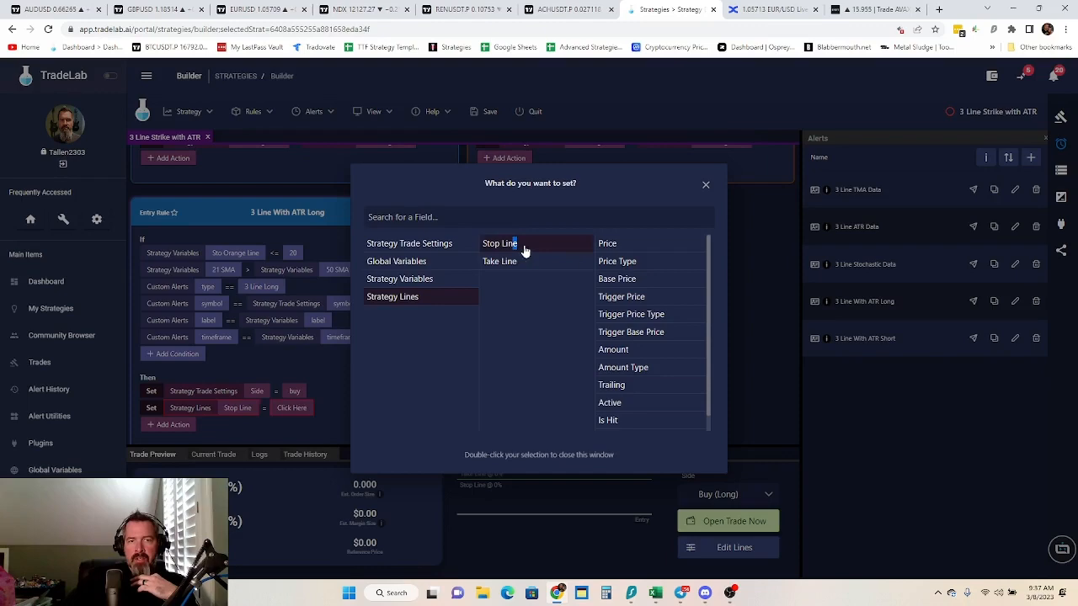
double_click(620, 246)
click(324, 409)
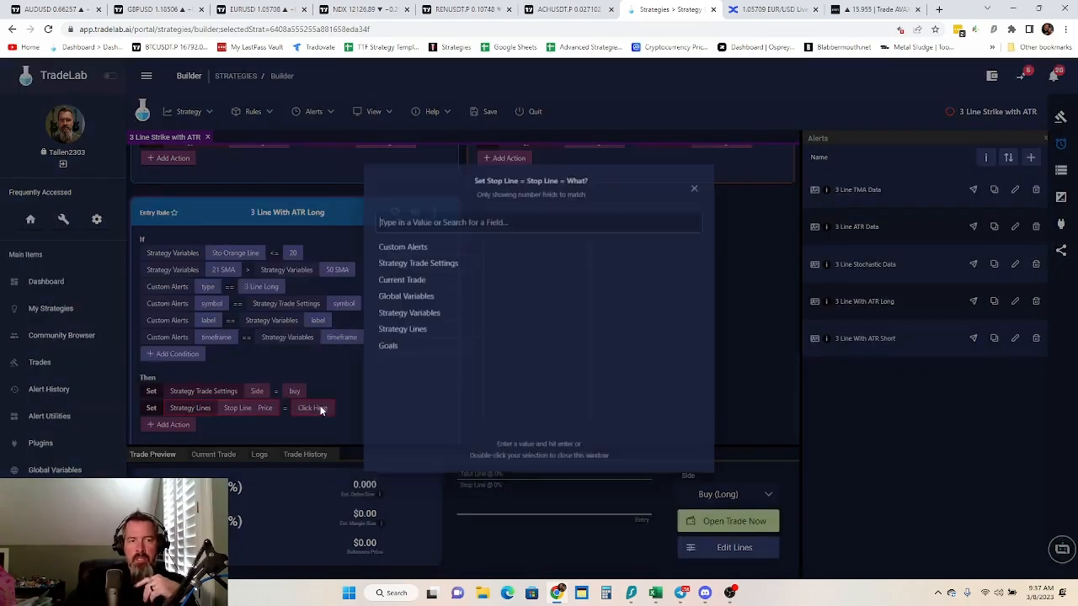
click(423, 313)
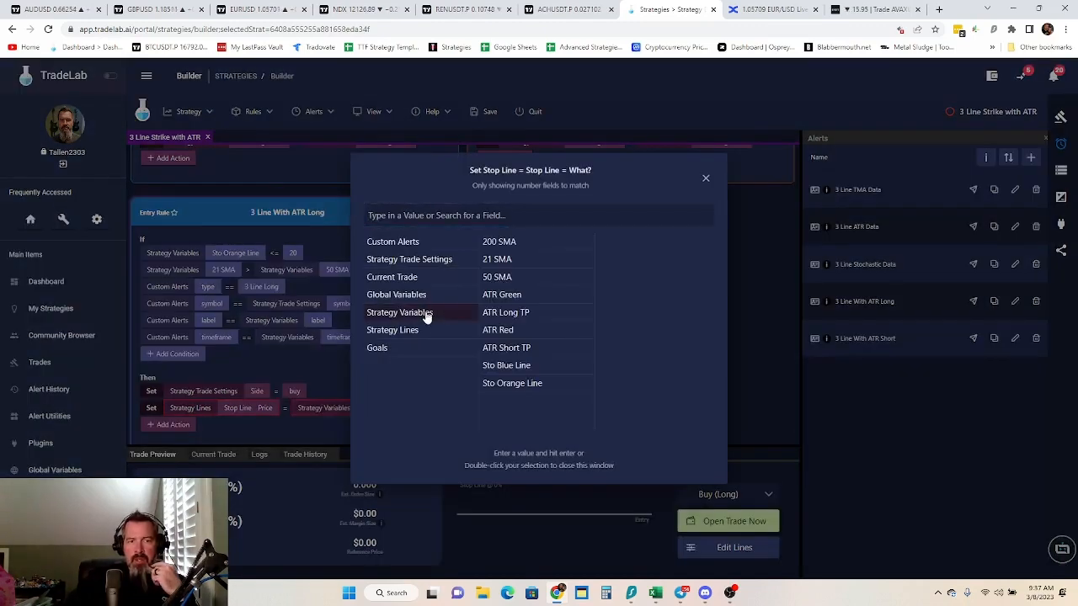
click(513, 335)
double_click(514, 335)
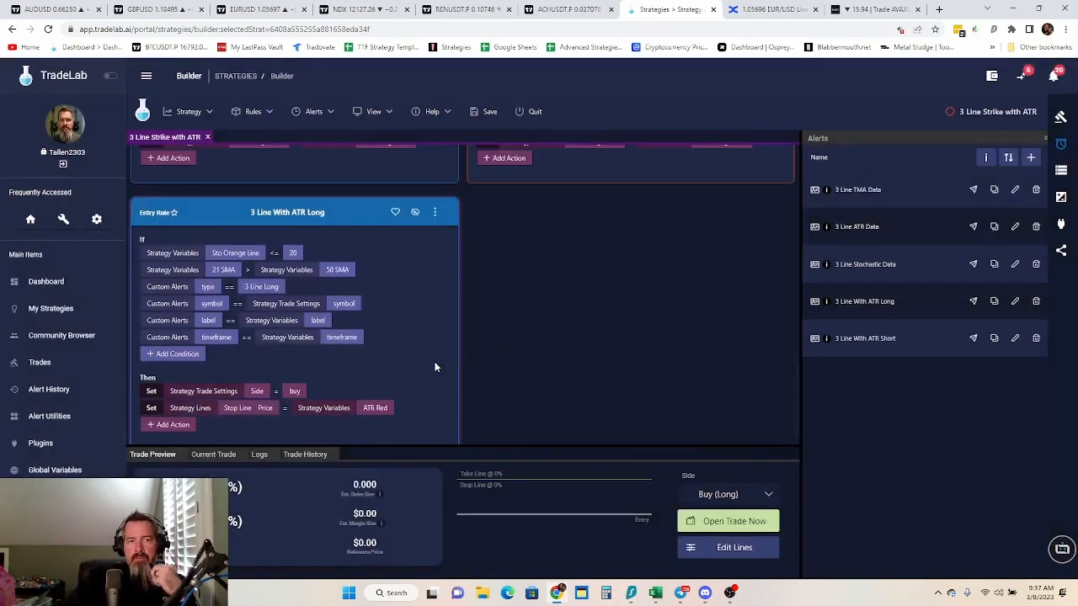
Add a Set action to the 3 Line With ATR Long rule setting the Take Line Price to the ATR Long TP strategy variable
click(173, 424)
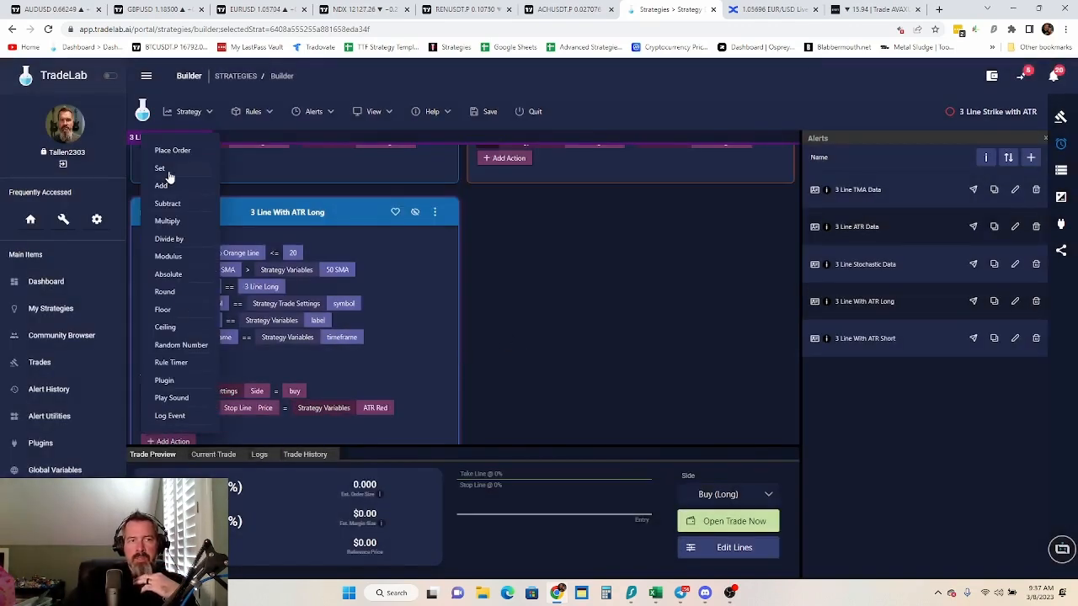
click(168, 172)
click(216, 425)
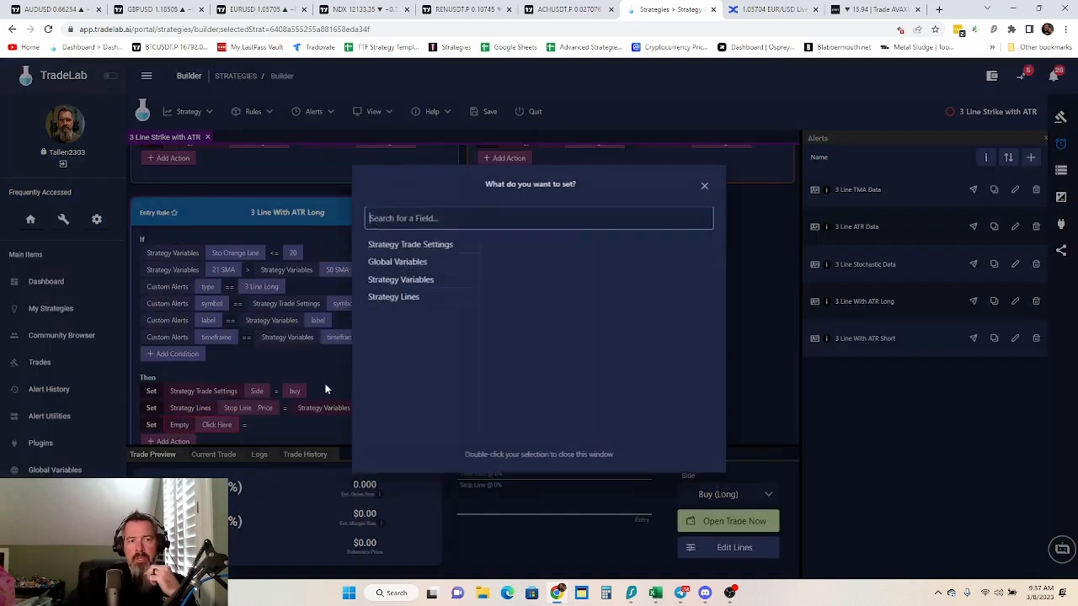
click(417, 280)
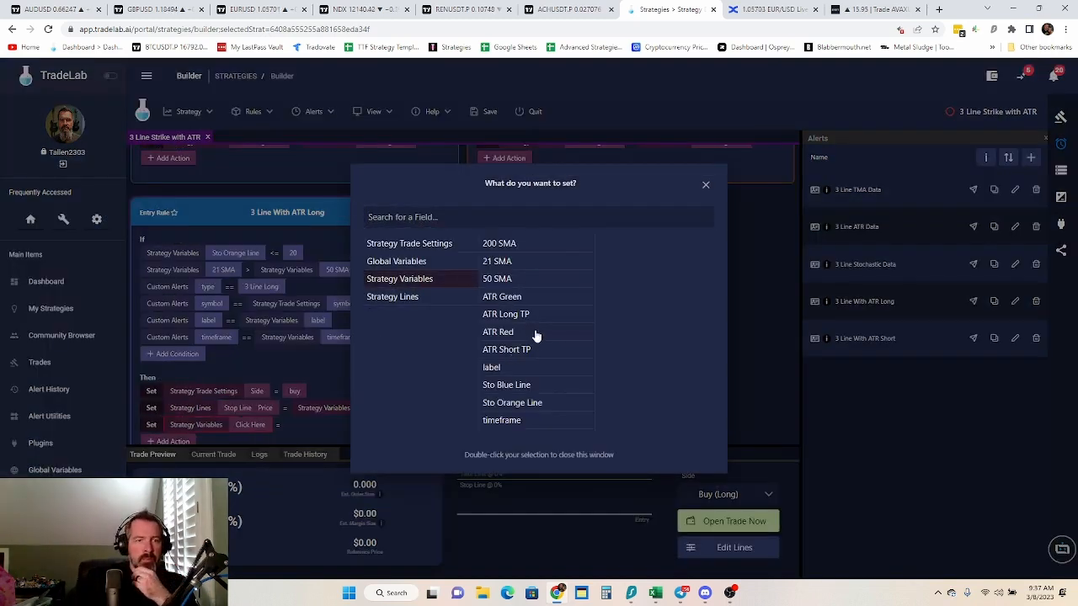
click(415, 299)
click(506, 263)
click(623, 248)
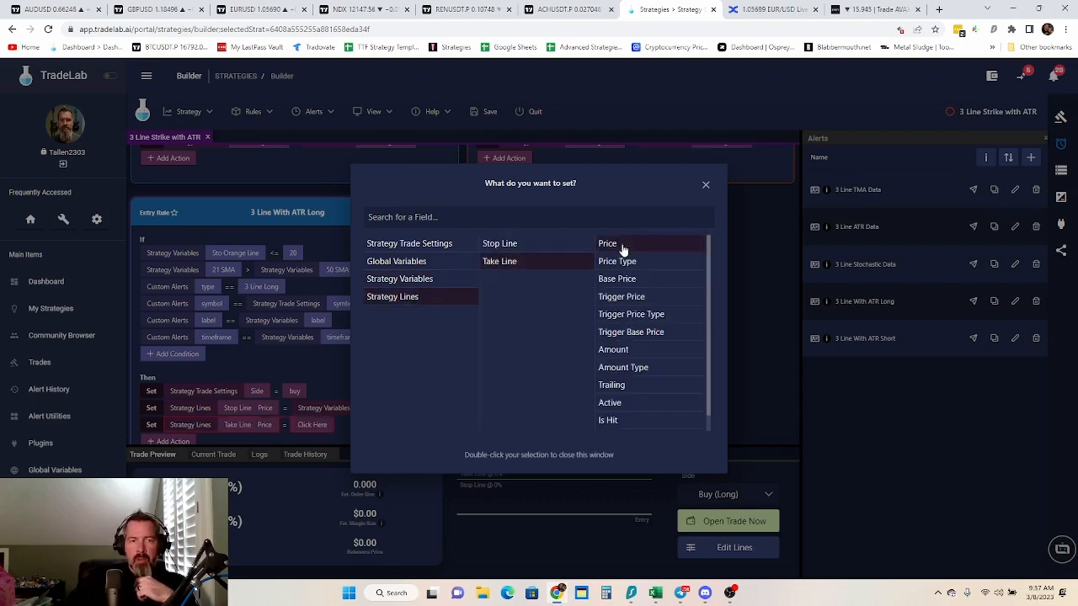
click(316, 425)
click(312, 424)
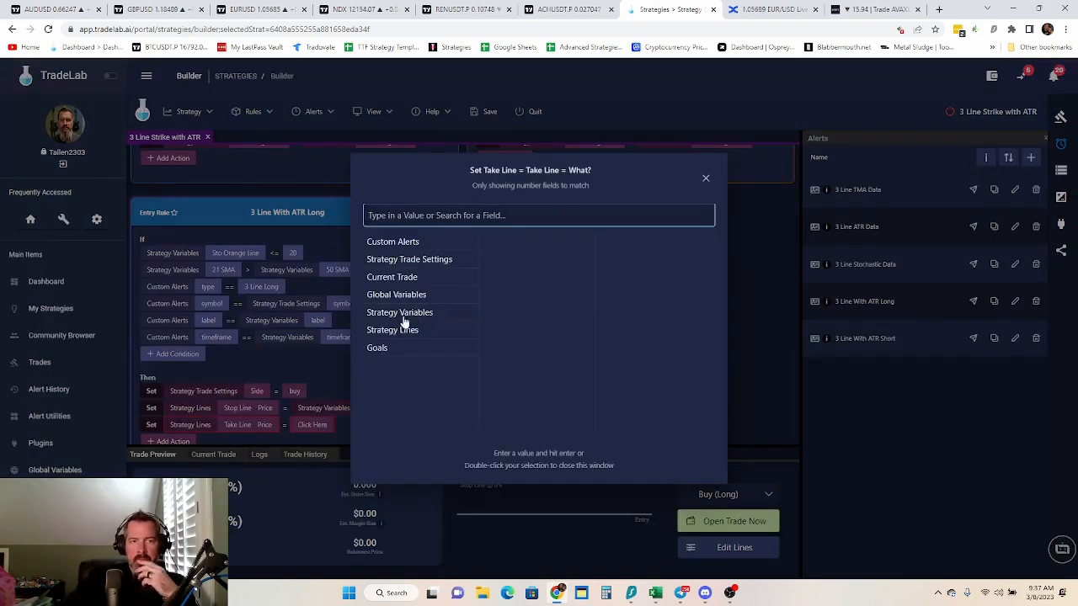
click(409, 312)
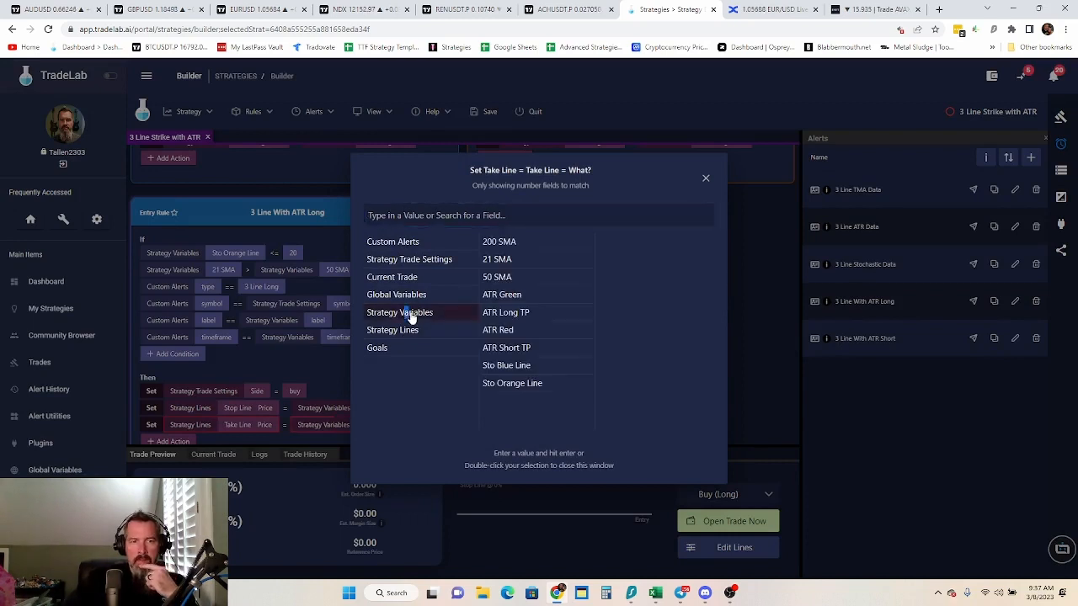
click(525, 318)
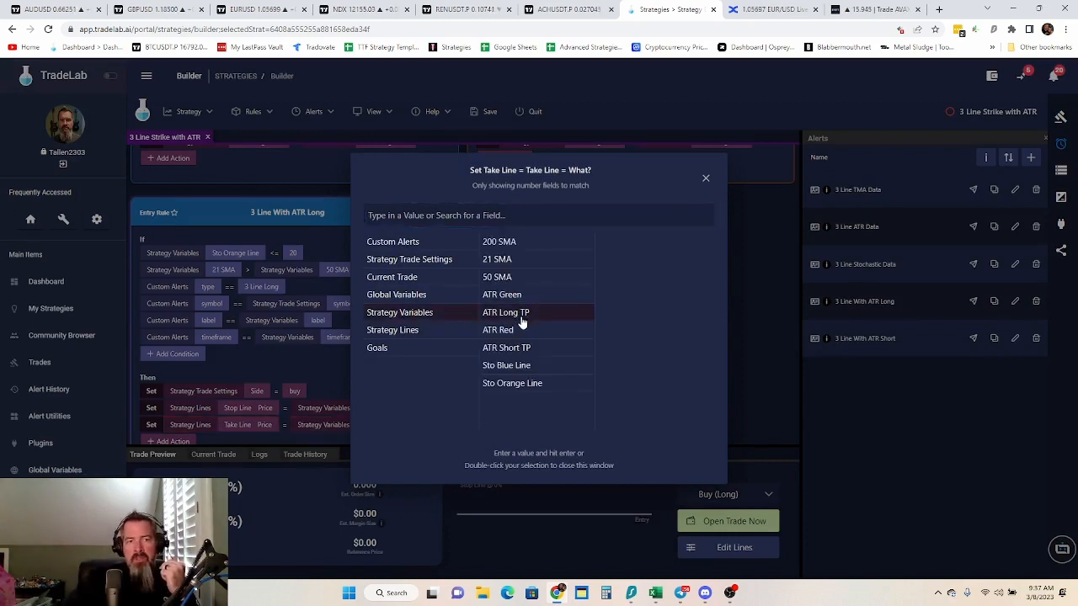
double_click(522, 318)
Add a Place Order action at the end of the 3 Line With ATR Long rule
scroll(449, 340, down, 1)
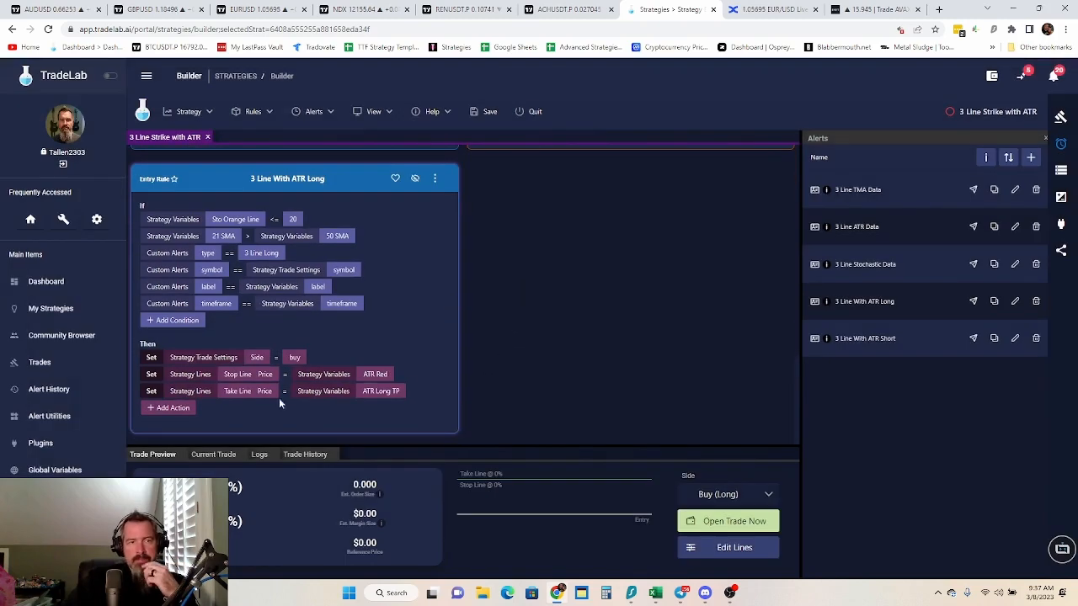
click(171, 424)
click(190, 134)
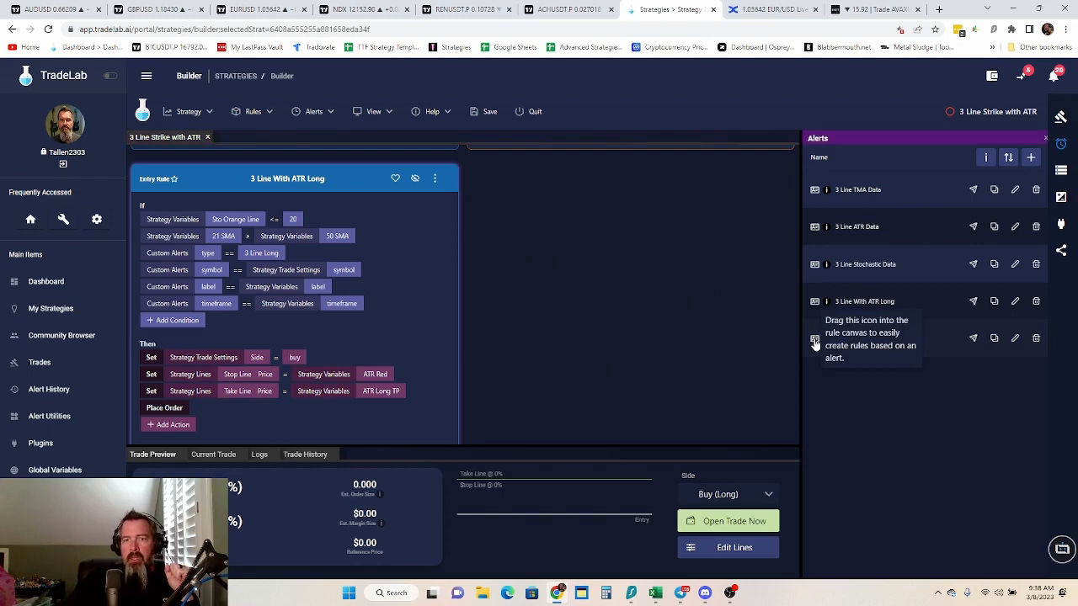
Create an entry rule from the 3 Line With ATR Short alert and match its symbol condition to the Strategy Trade Settings Symbol
drag(815, 343, 361, 175)
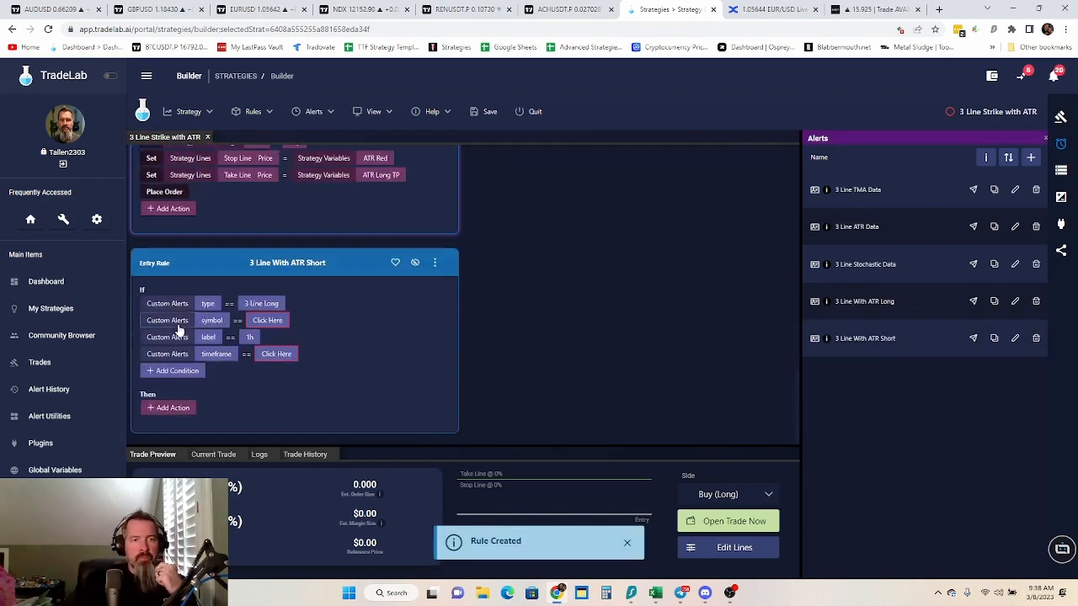
click(261, 321)
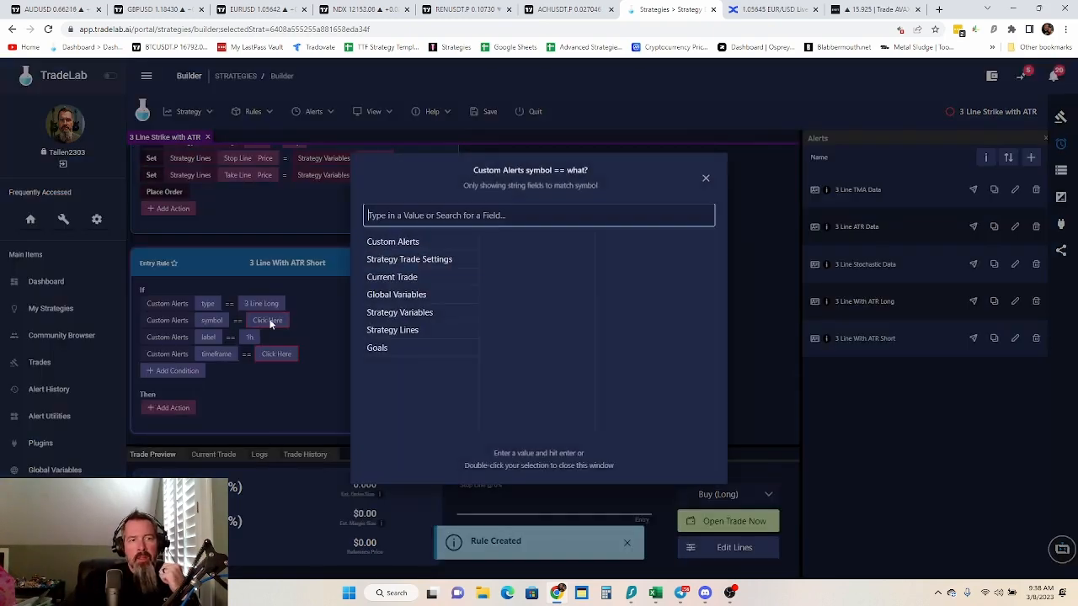
click(418, 261)
scroll(513, 354, down, 5)
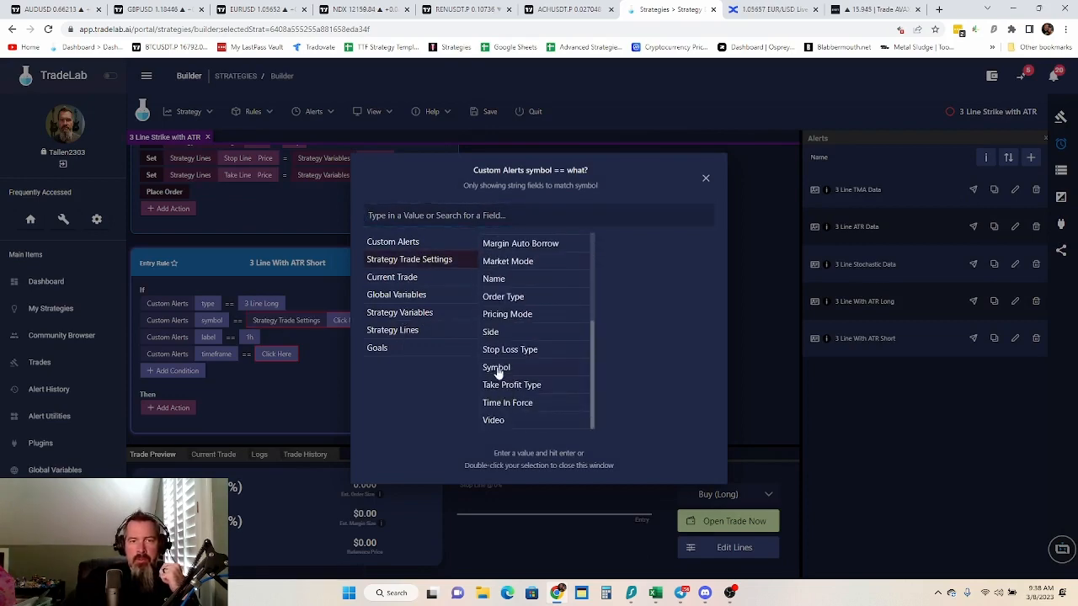
double_click(496, 367)
Match the 3 Line With ATR Short rule's label and timeframe conditions to the label and timeframe strategy variables
click(249, 337)
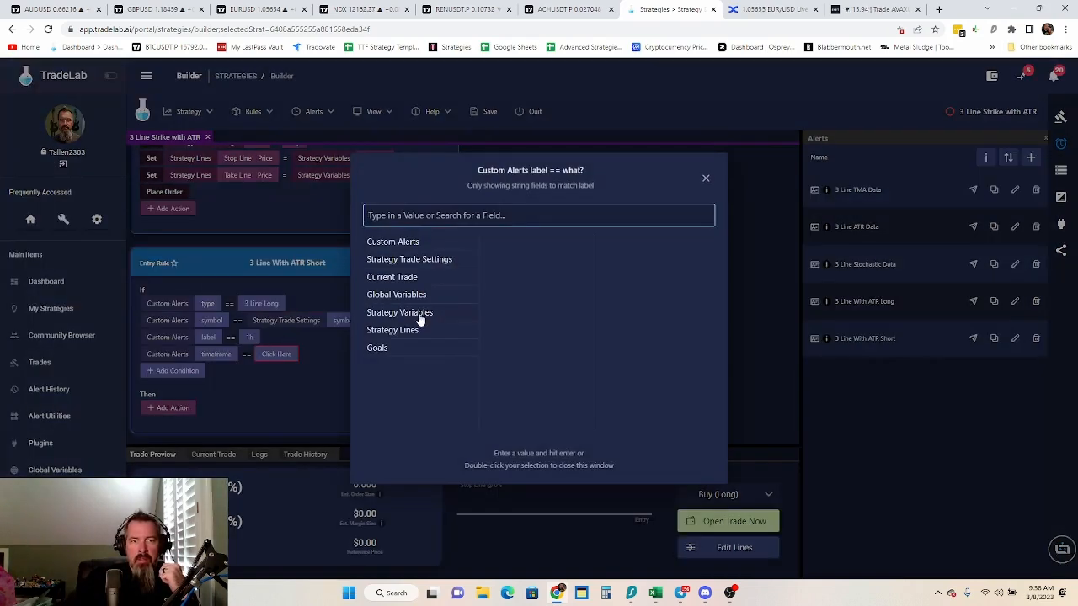
click(425, 312)
double_click(495, 241)
click(276, 354)
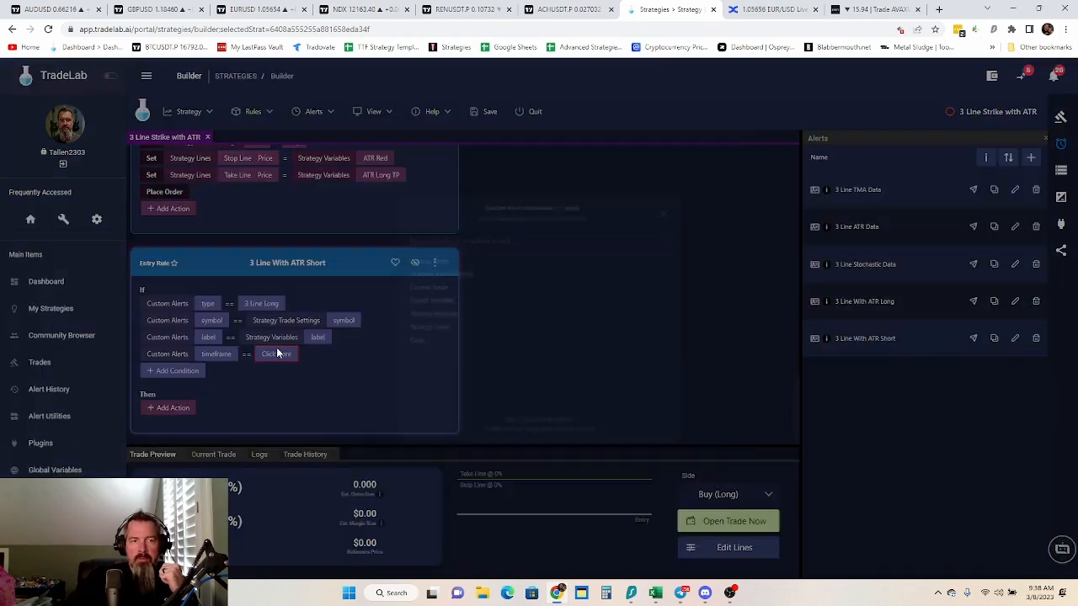
click(418, 313)
double_click(527, 268)
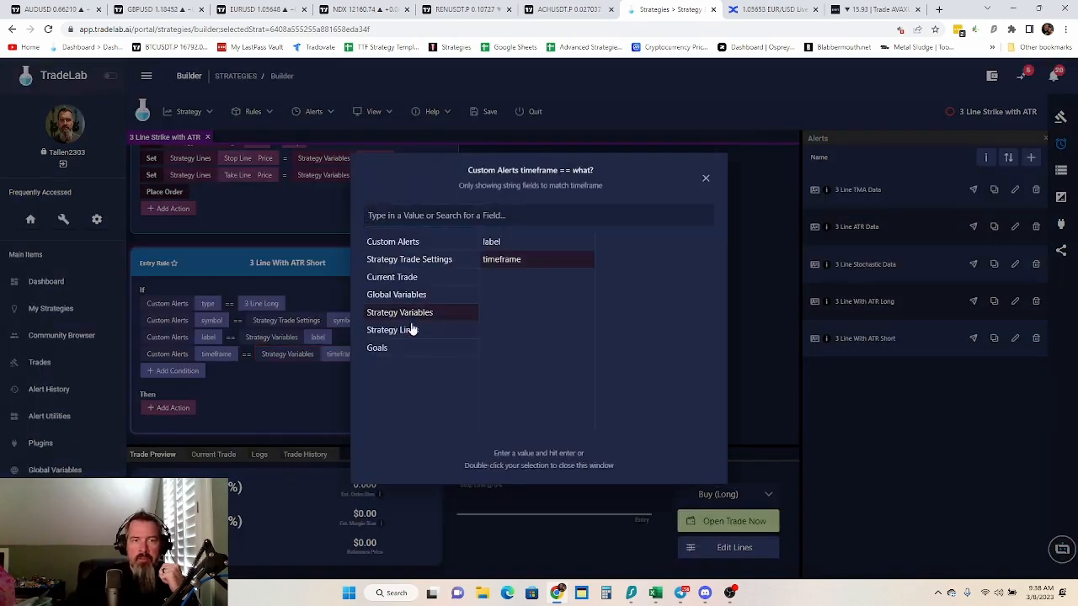
Add a Set action to the 3 Line With ATR Short rule setting the Strategy Trade Settings Side to Sell (Short)
click(171, 421)
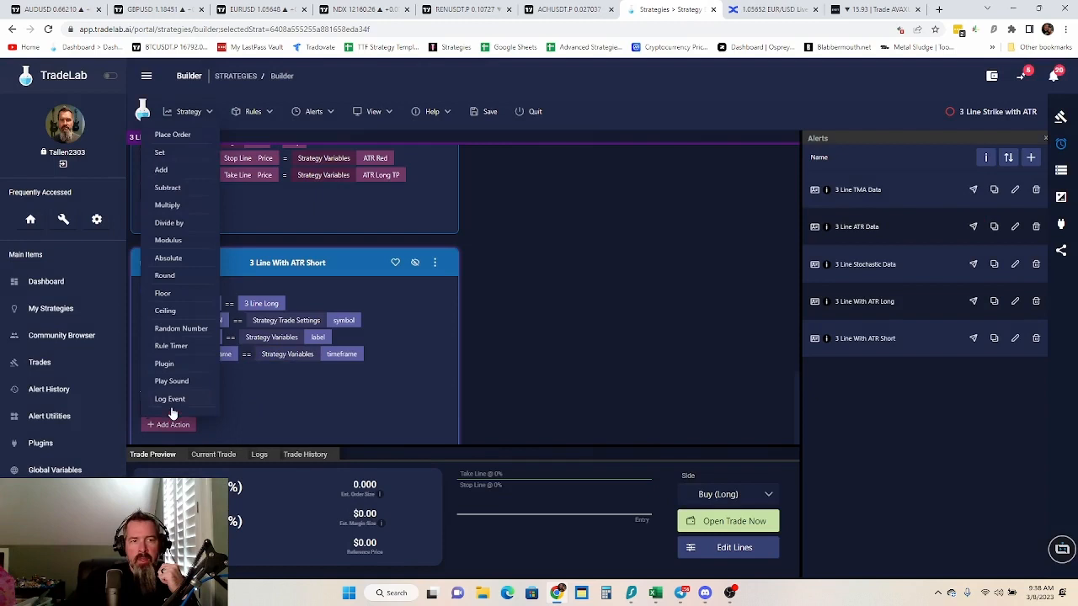
click(169, 152)
click(220, 407)
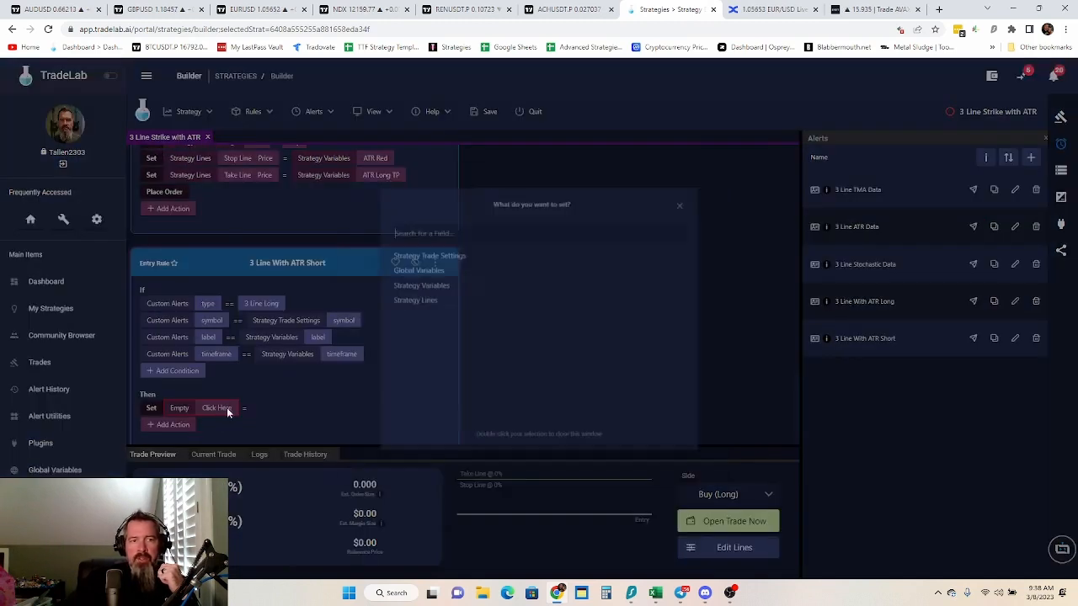
click(431, 246)
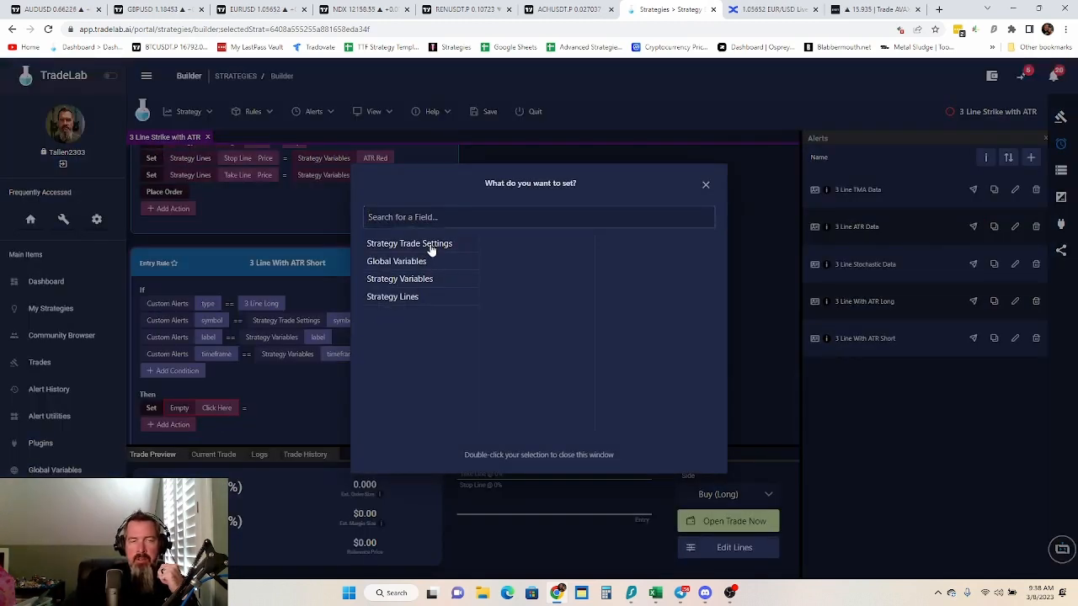
scroll(539, 353, down, 5)
scroll(505, 391, down, 3)
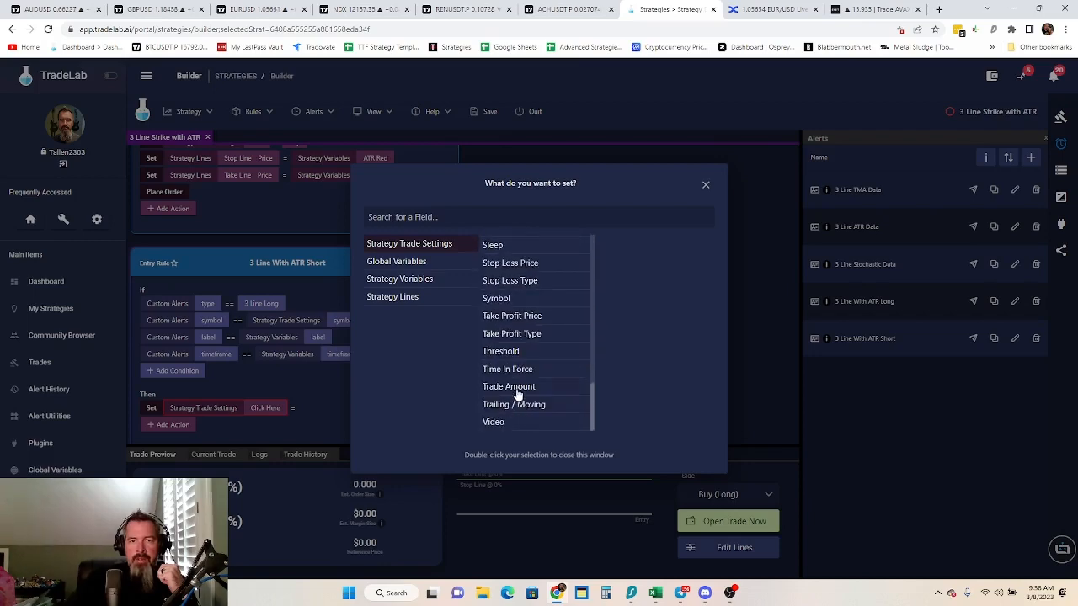
scroll(514, 328, up, 2)
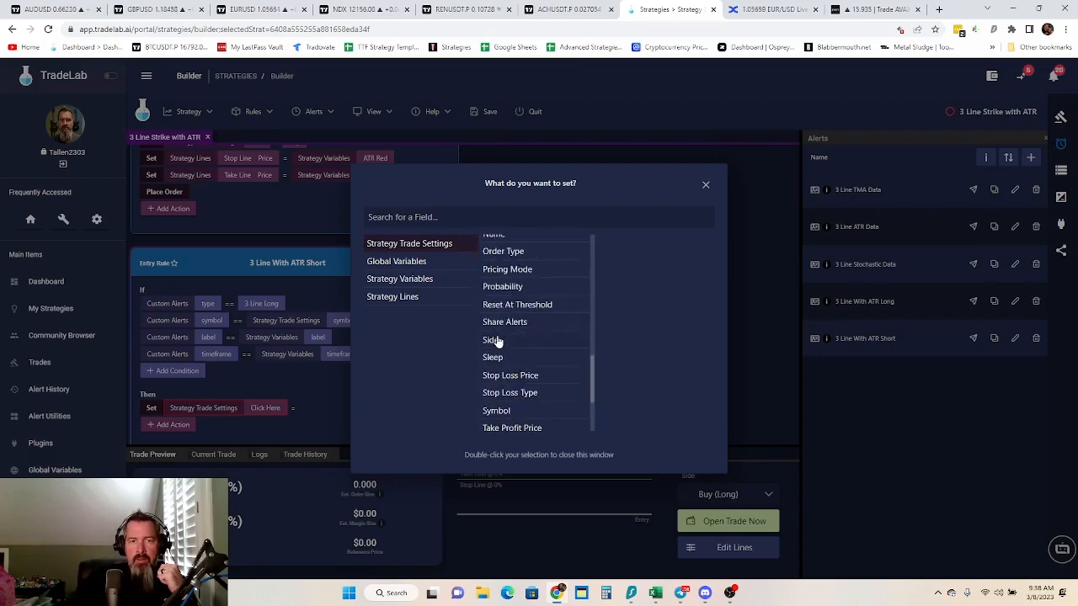
double_click(491, 340)
click(311, 410)
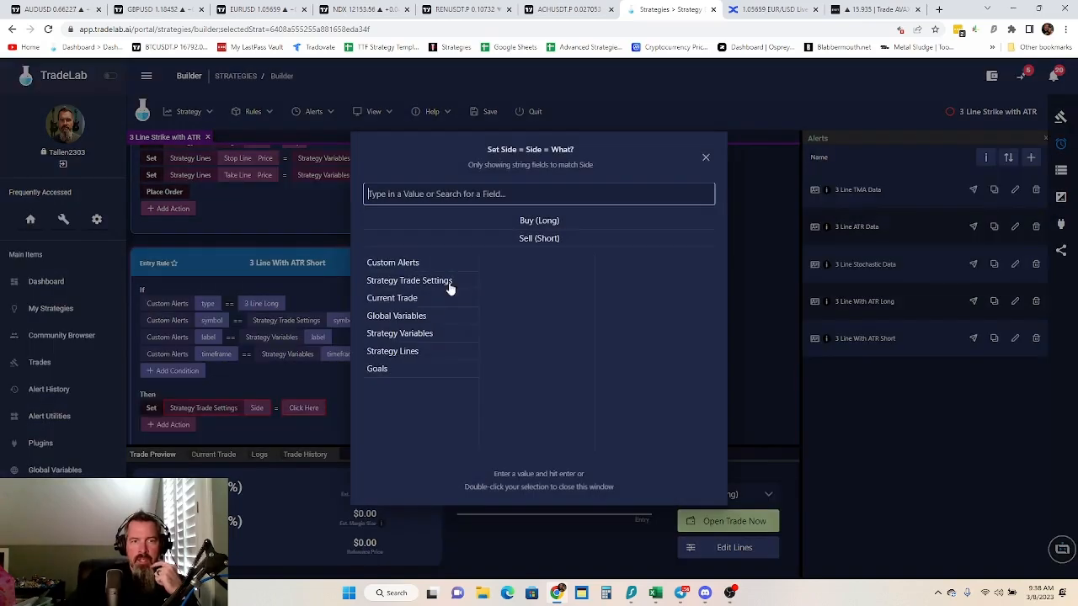
double_click(555, 239)
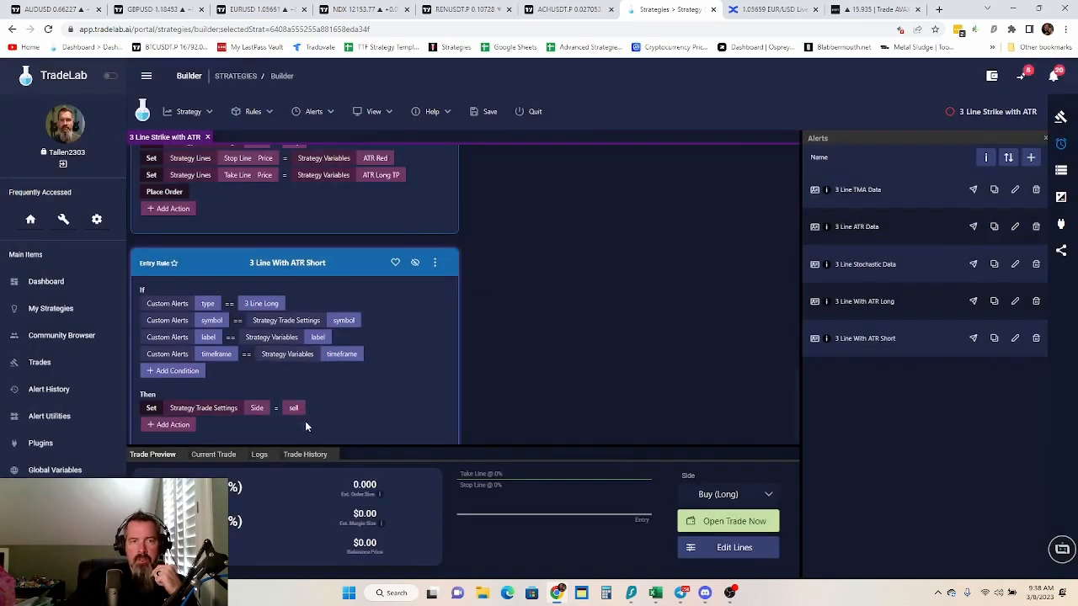
Add a Set action to the 3 Line With ATR Short rule setting the Stop Line Price to the ATR Green strategy variable
click(170, 426)
click(167, 180)
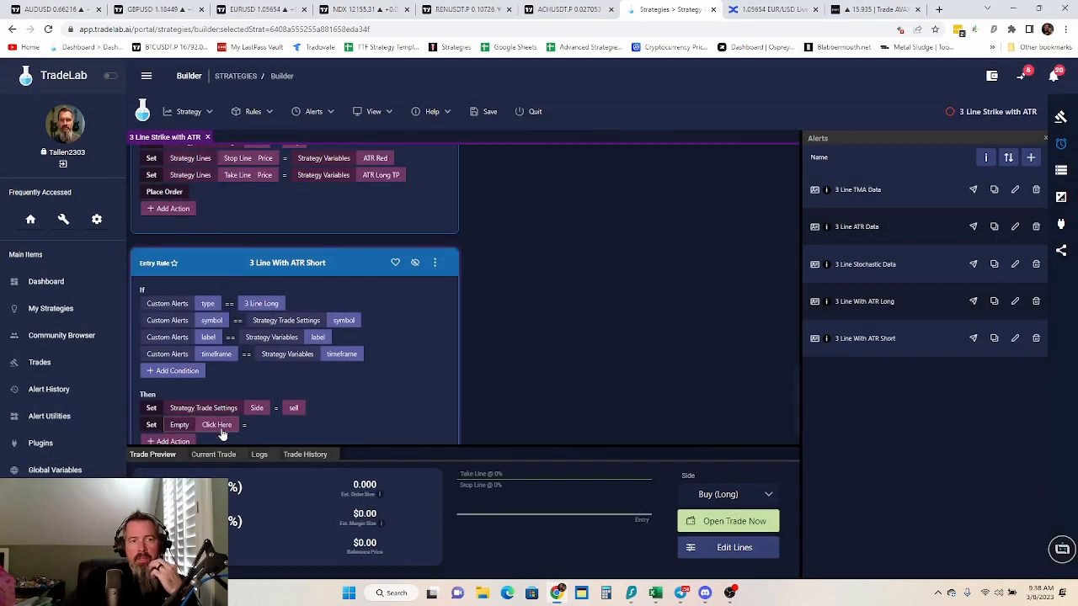
click(179, 424)
click(412, 294)
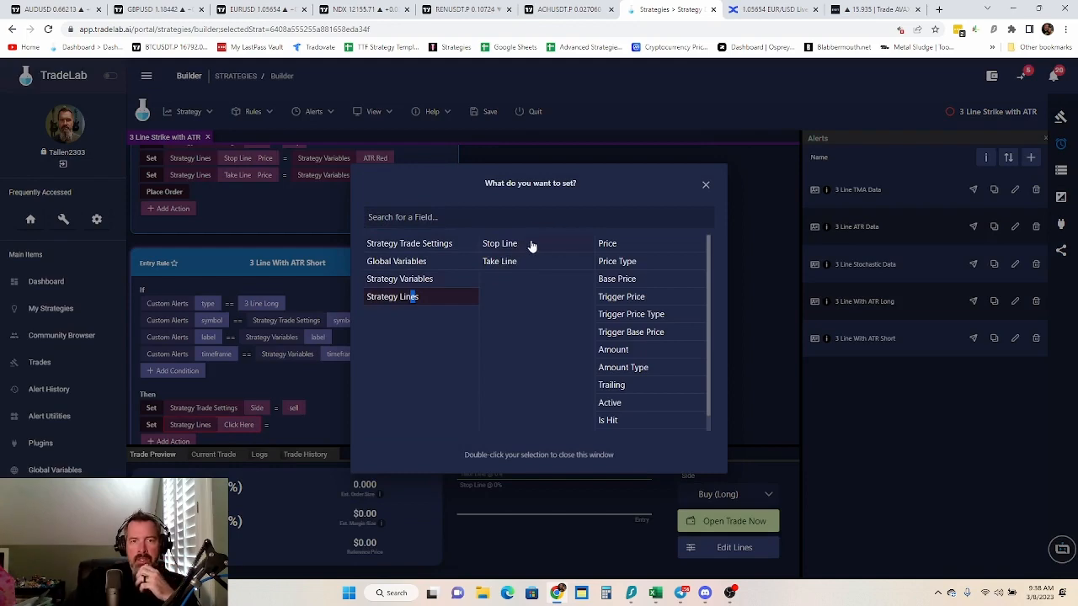
click(539, 243)
click(624, 244)
click(320, 425)
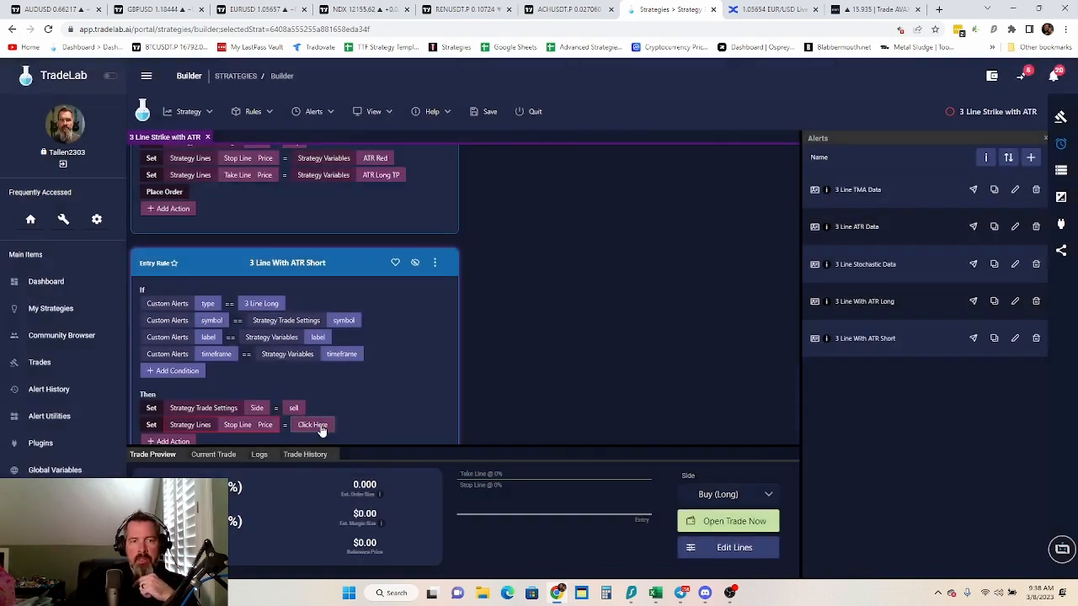
click(320, 425)
click(405, 314)
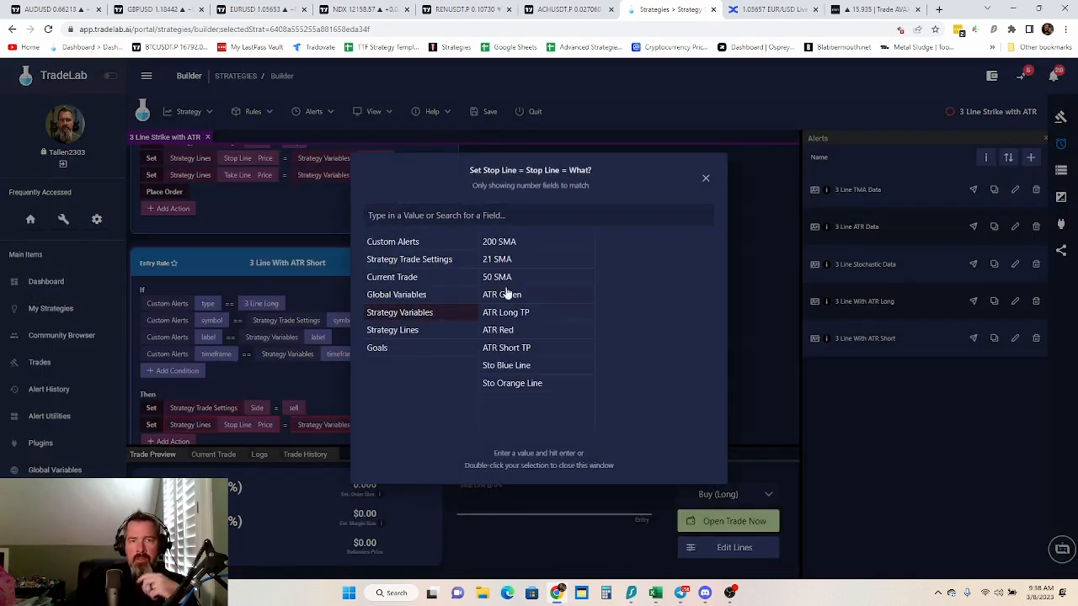
click(508, 299)
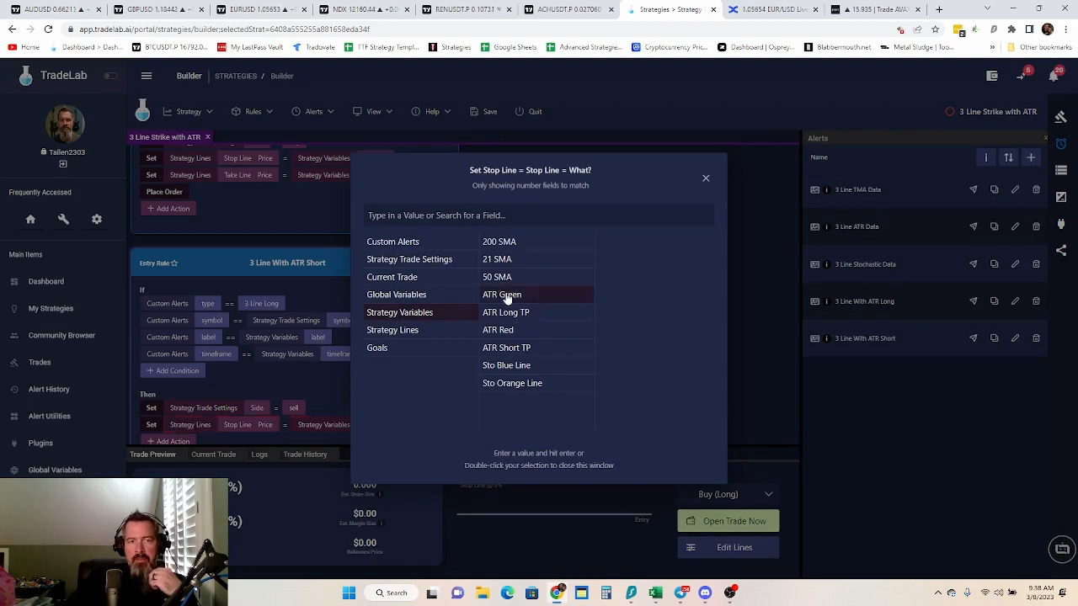
click(329, 395)
Add a Set action to the 3 Line With ATR Short rule setting the Take Line Price to the ATR Short TP strategy variable
scroll(405, 377, down, 1)
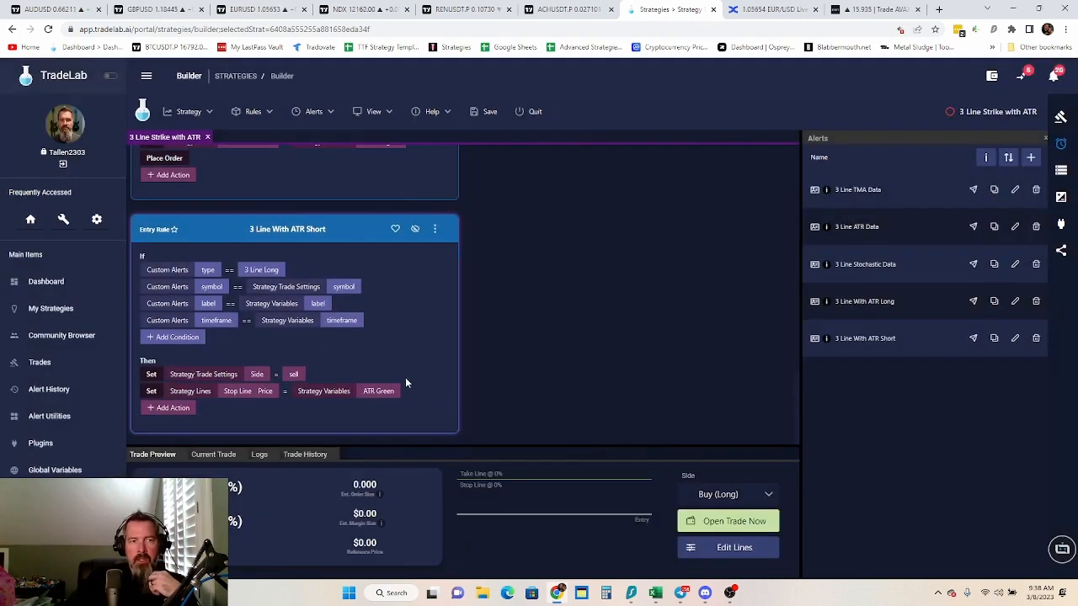
click(174, 411)
click(172, 153)
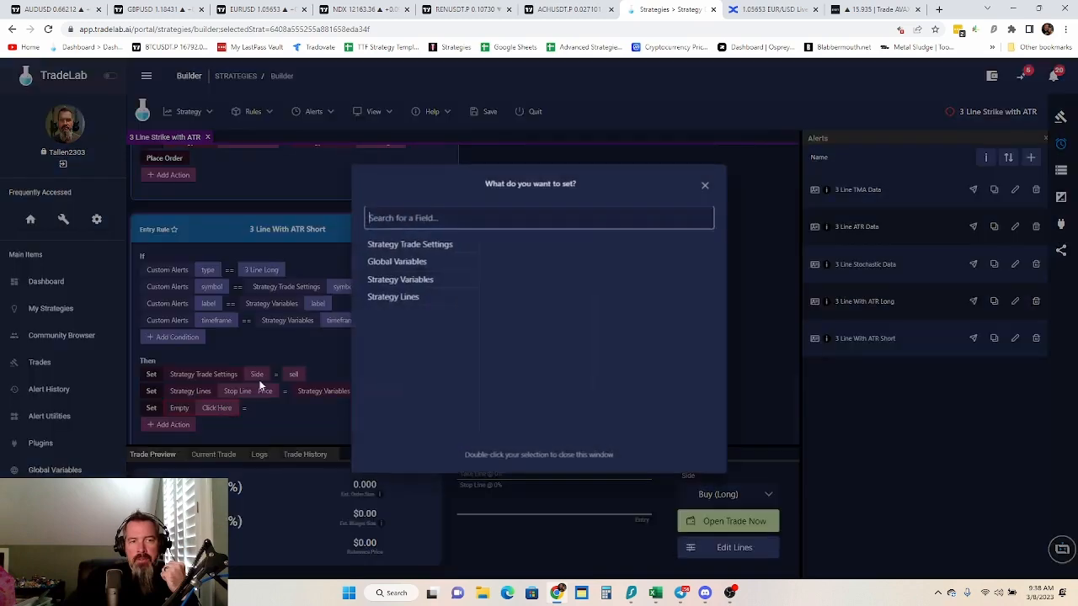
click(413, 279)
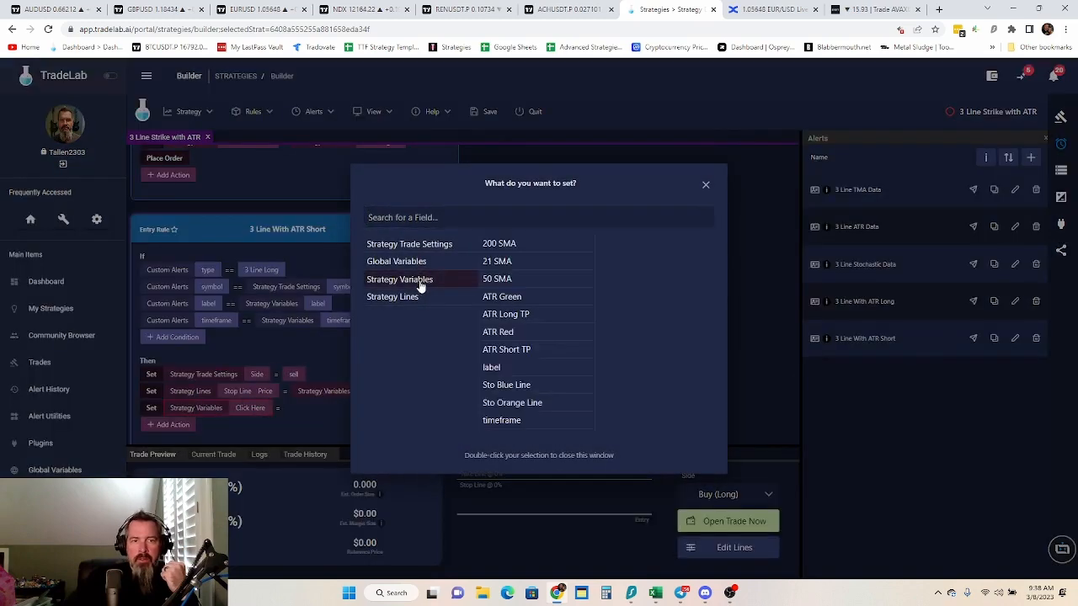
click(393, 297)
click(510, 262)
click(607, 244)
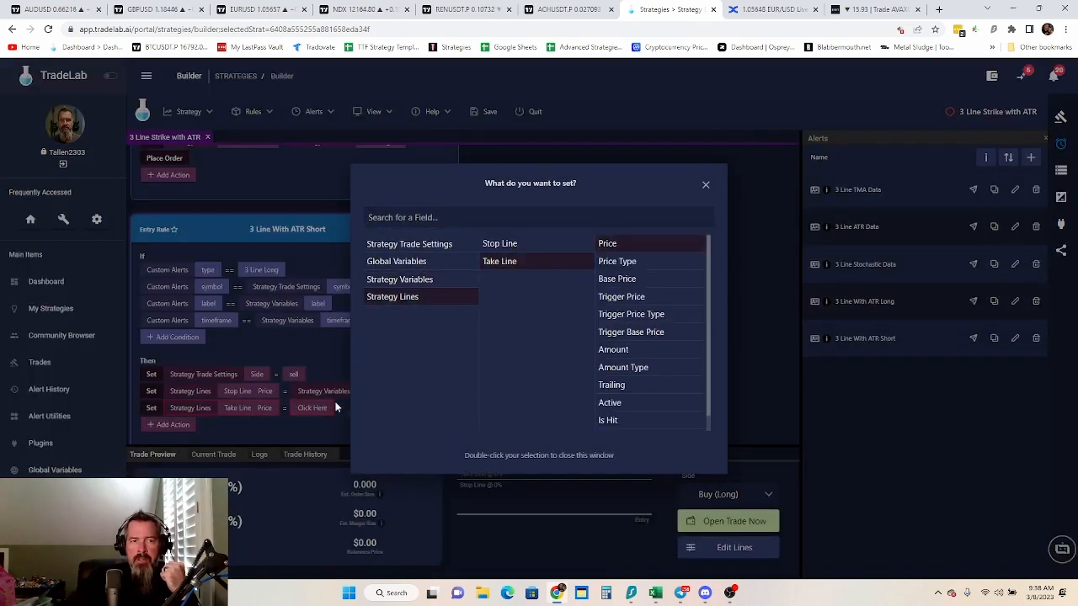
click(318, 417)
click(318, 417)
click(419, 313)
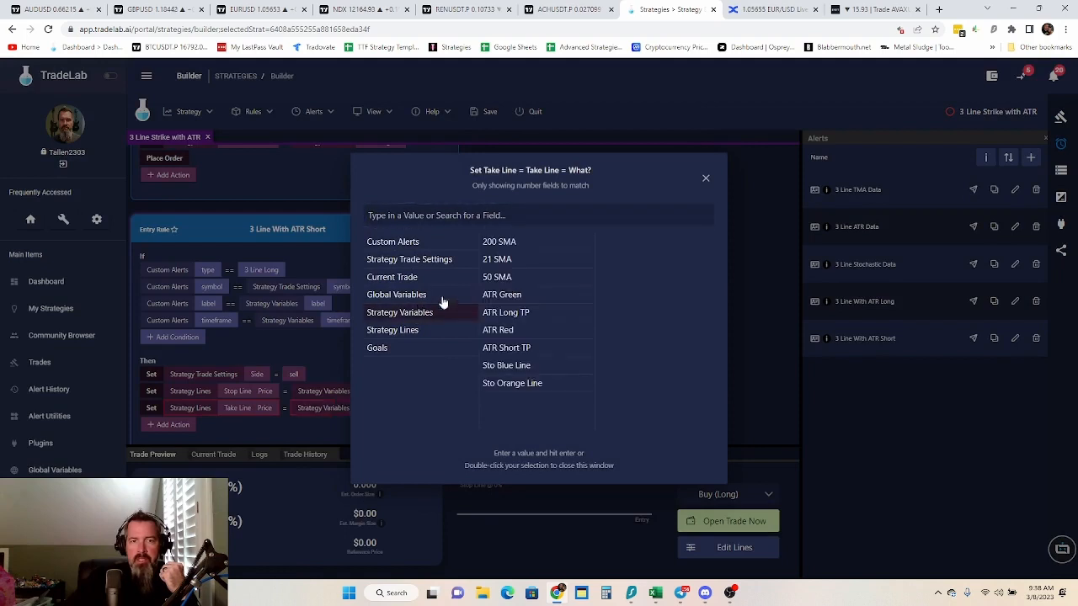
click(518, 352)
Add a Place Order action to the end of the 3 Line With ATR Short rule
click(173, 425)
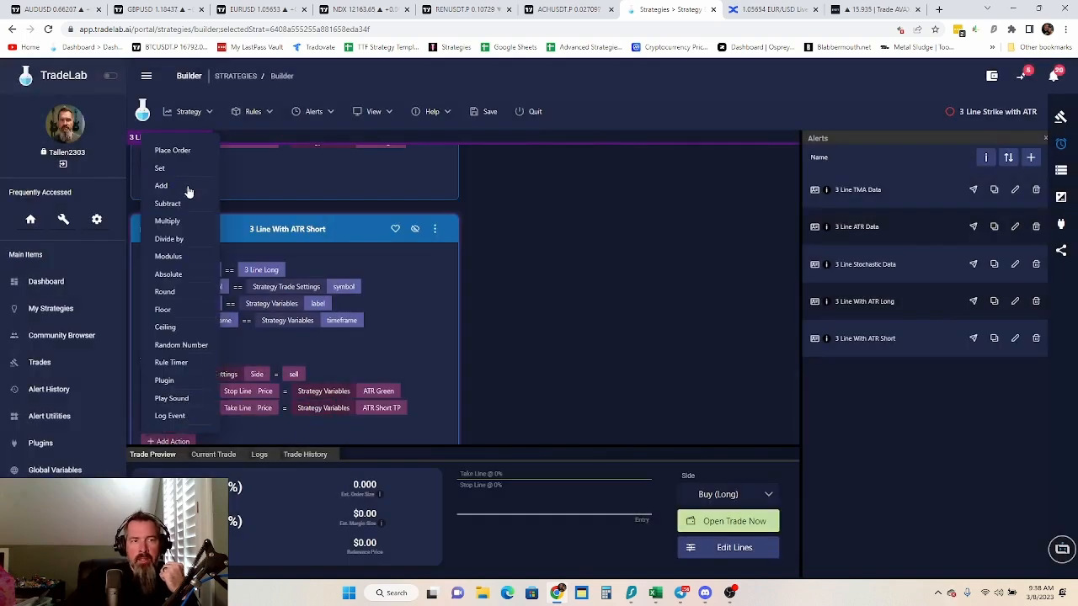
click(185, 152)
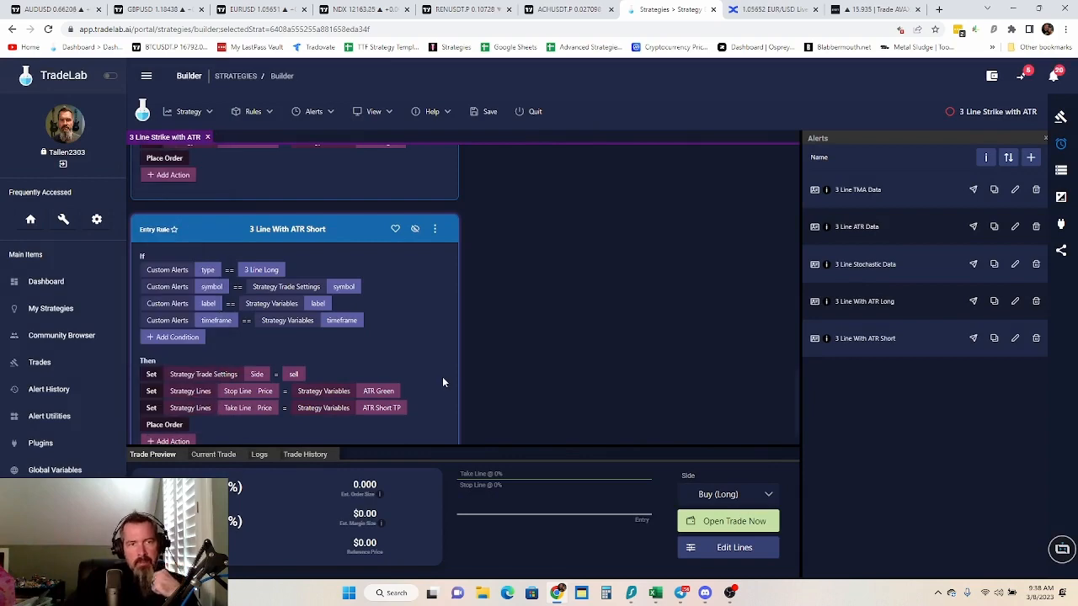
scroll(443, 382, down, 1)
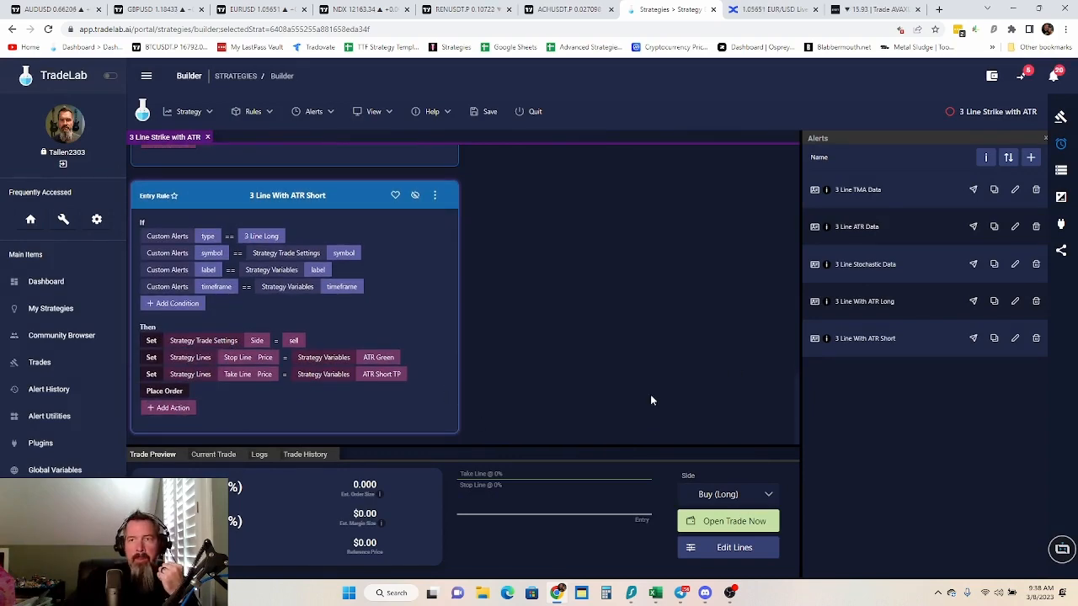
Review the strategy's entry and exit rules for storing data together with the long and short order rules
scroll(587, 317, up, 5)
scroll(592, 303, up, 5)
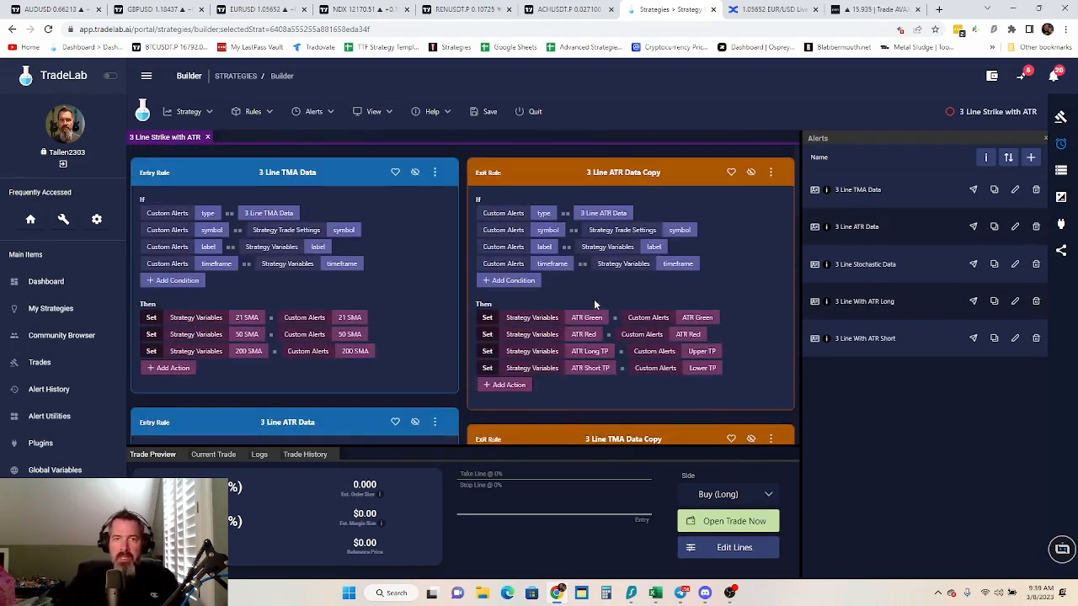
scroll(515, 357, down, 4)
scroll(515, 358, down, 6)
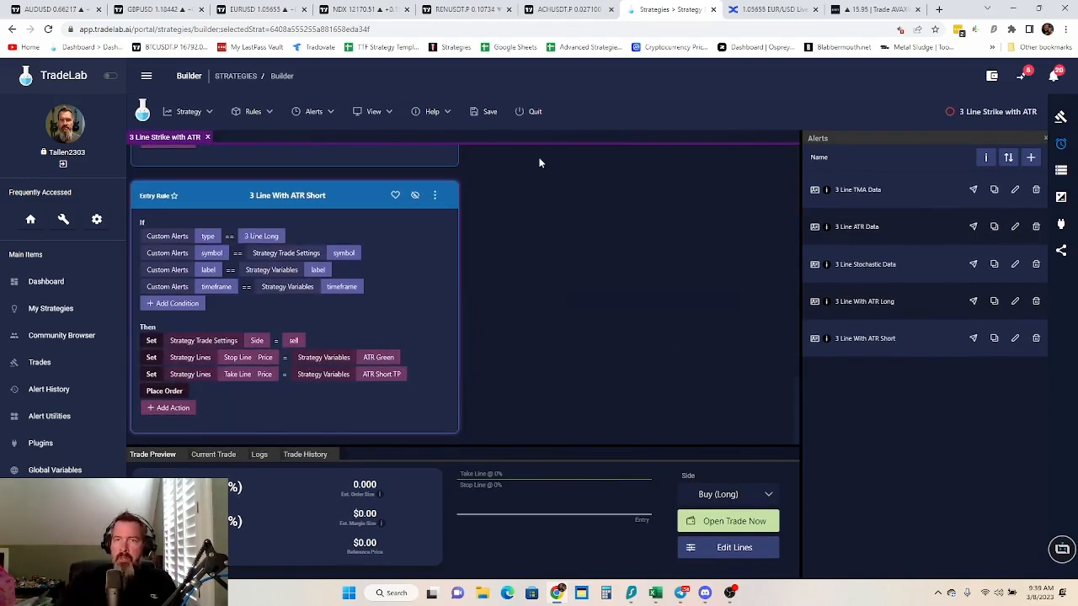
scroll(663, 335, up, 10)
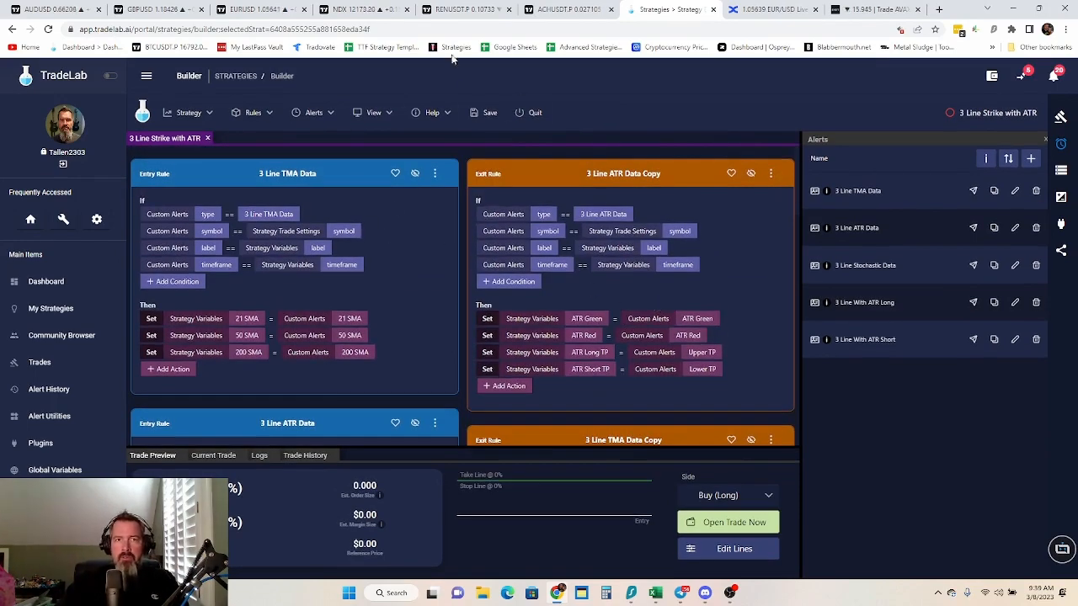
scroll(659, 303, down, 5)
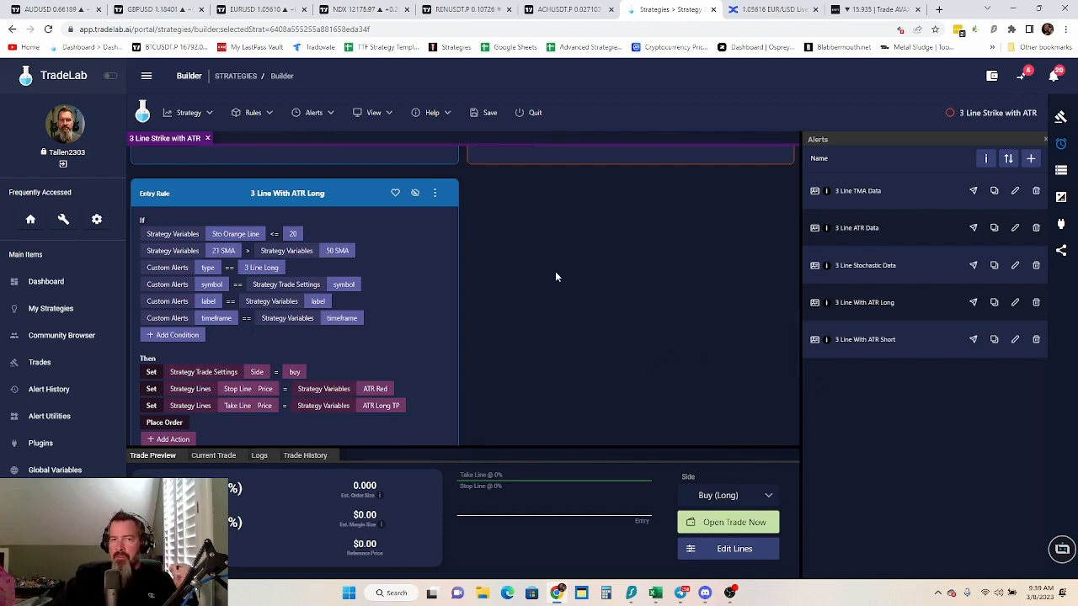
scroll(557, 287, up, 10)
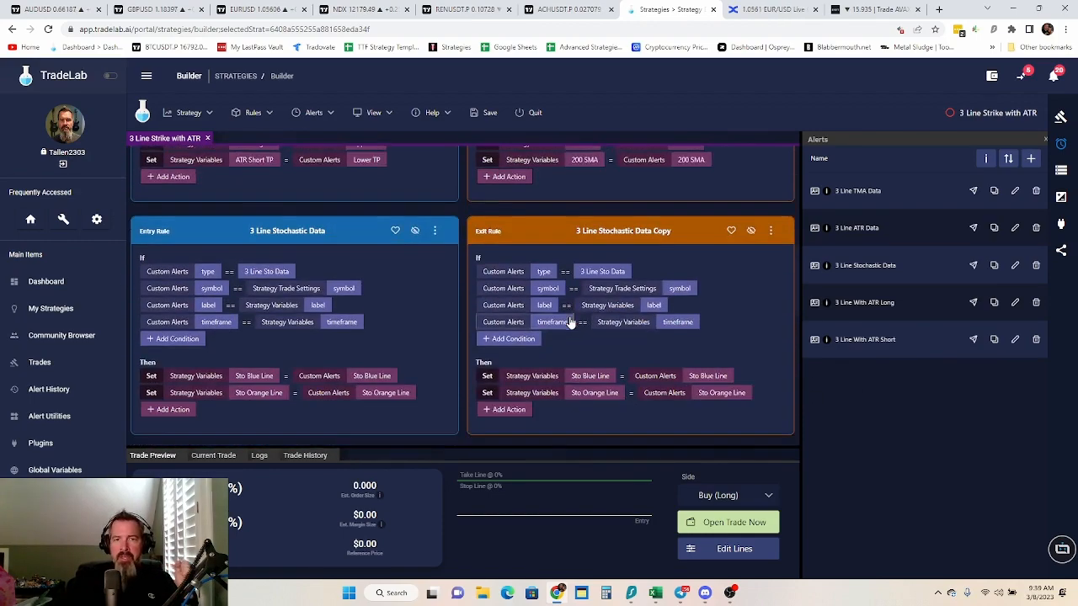
scroll(569, 324, down, 8)
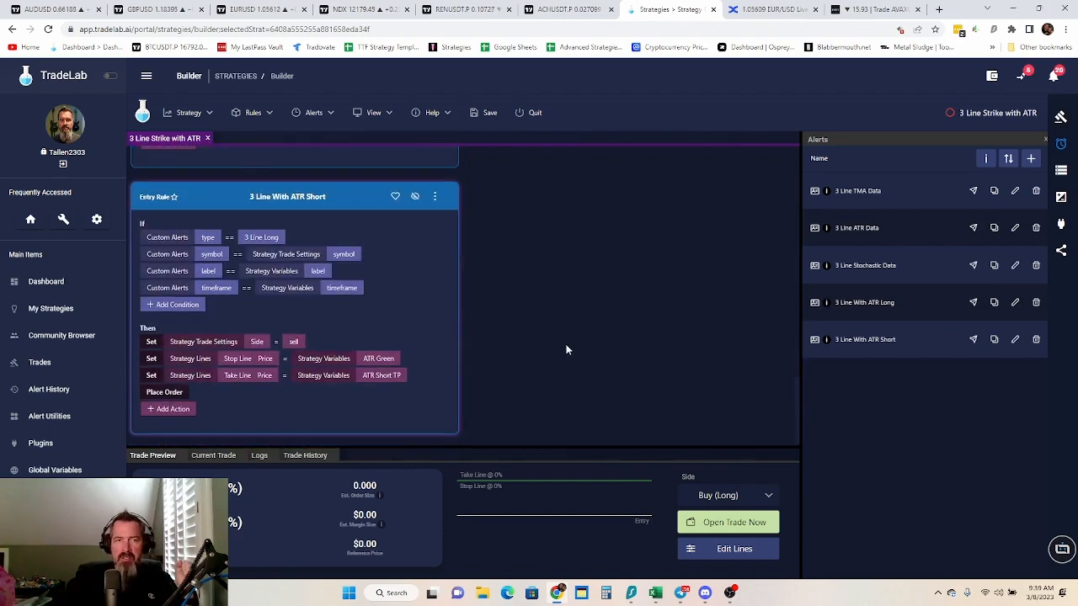
scroll(573, 345, up, 10)
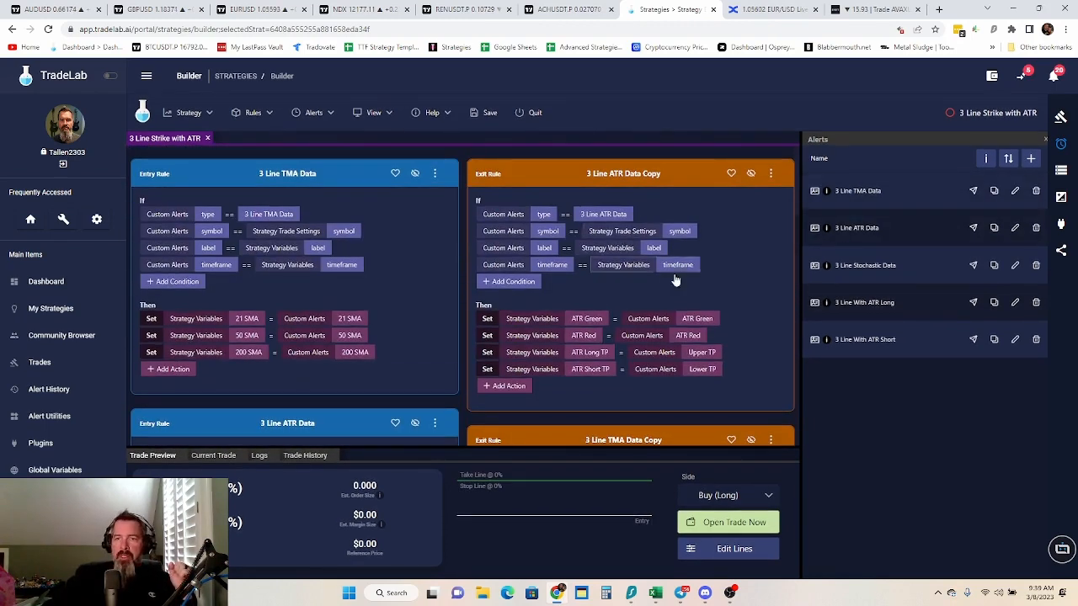
scroll(487, 268, down, 8)
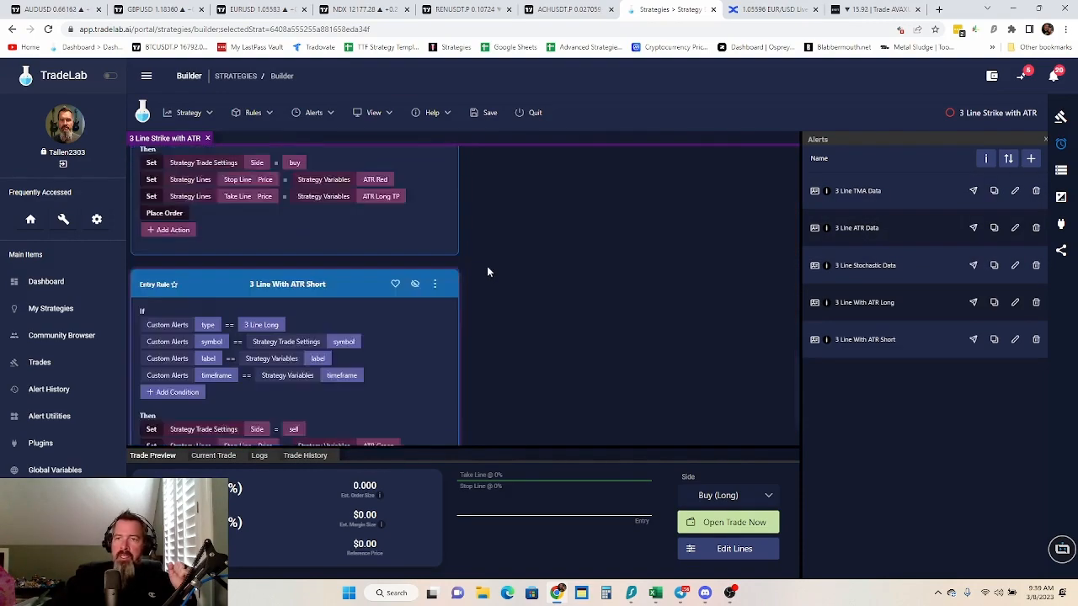
scroll(493, 274, up, 10)
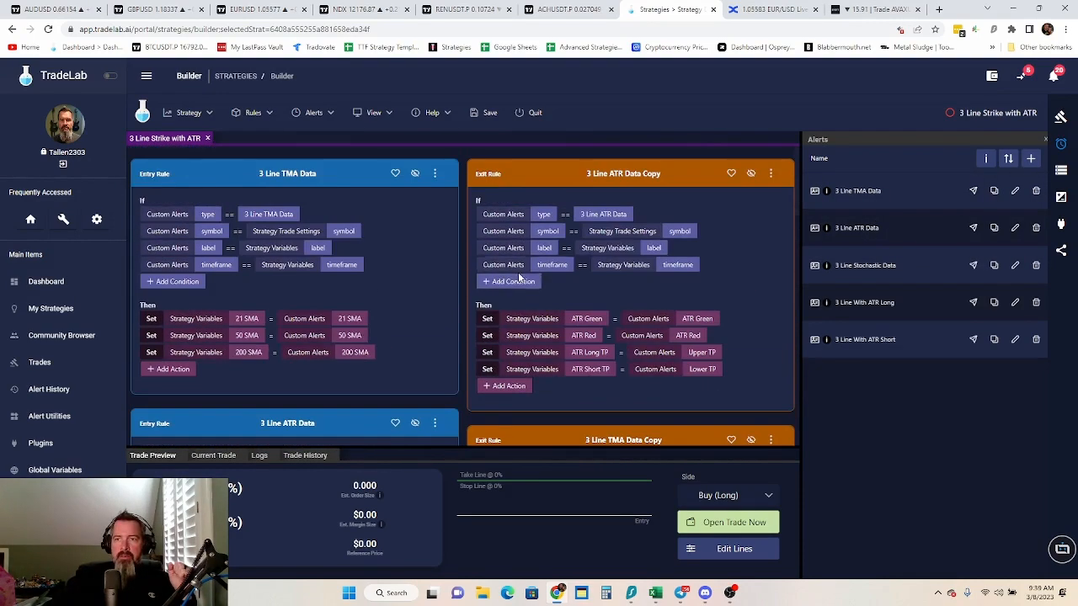
Launch Strategy Setup for 3 Line Strike with ATR and accept the guided alert setup
click(187, 115)
click(253, 112)
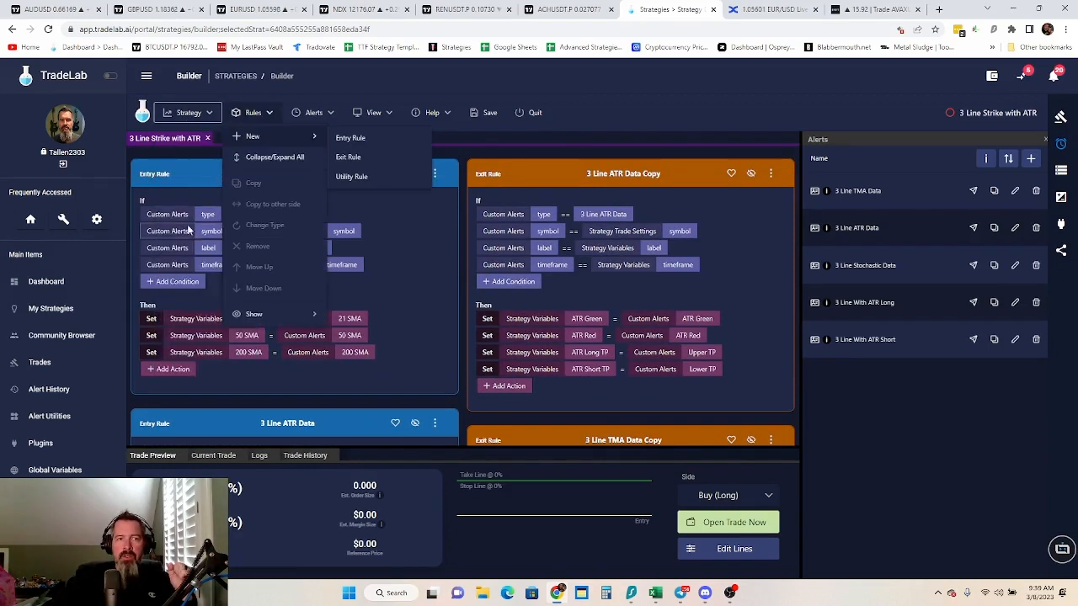
click(187, 116)
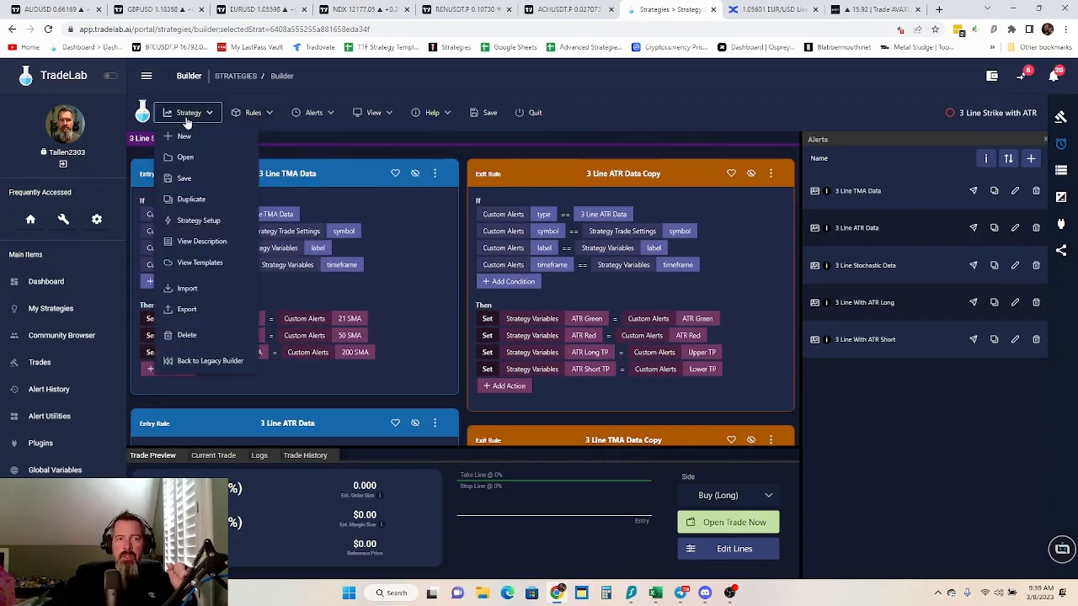
click(198, 220)
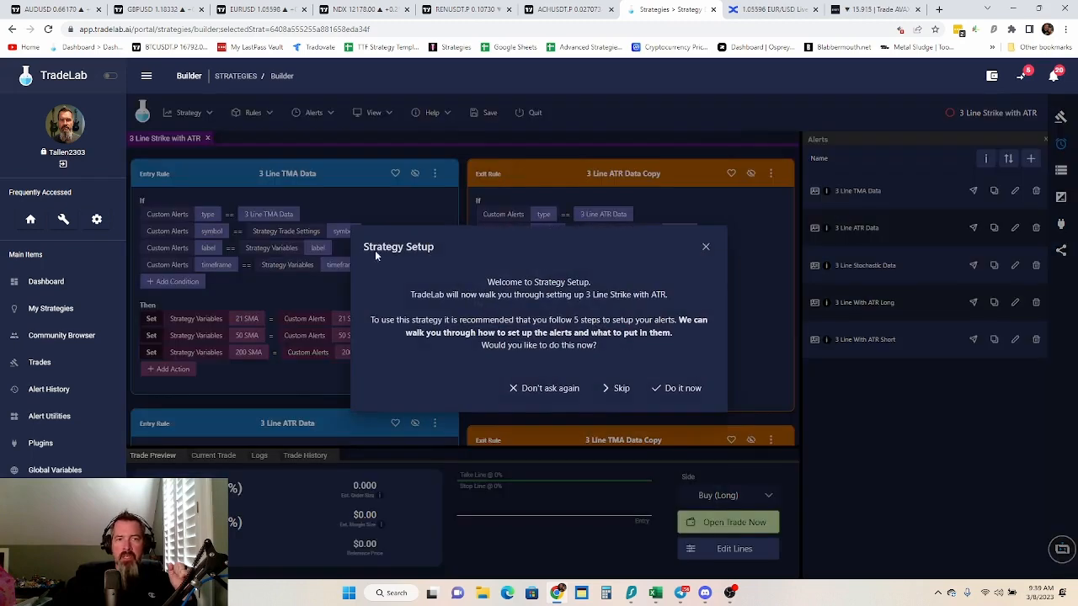
click(677, 388)
Choose bybit as the exchange and ACHUSDT as the symbol in Strategy Setup
click(602, 274)
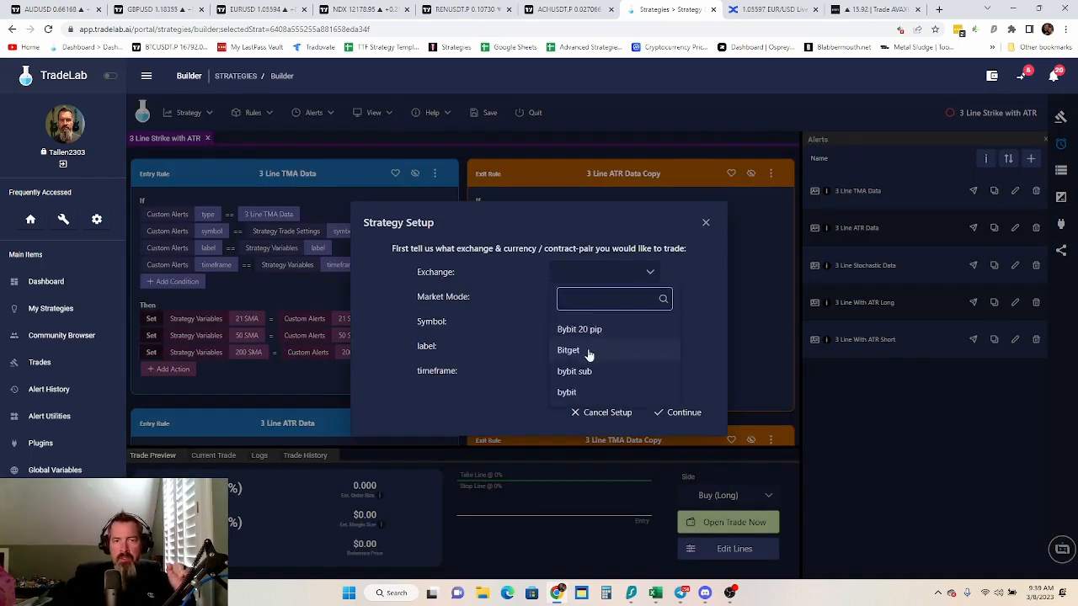
click(579, 395)
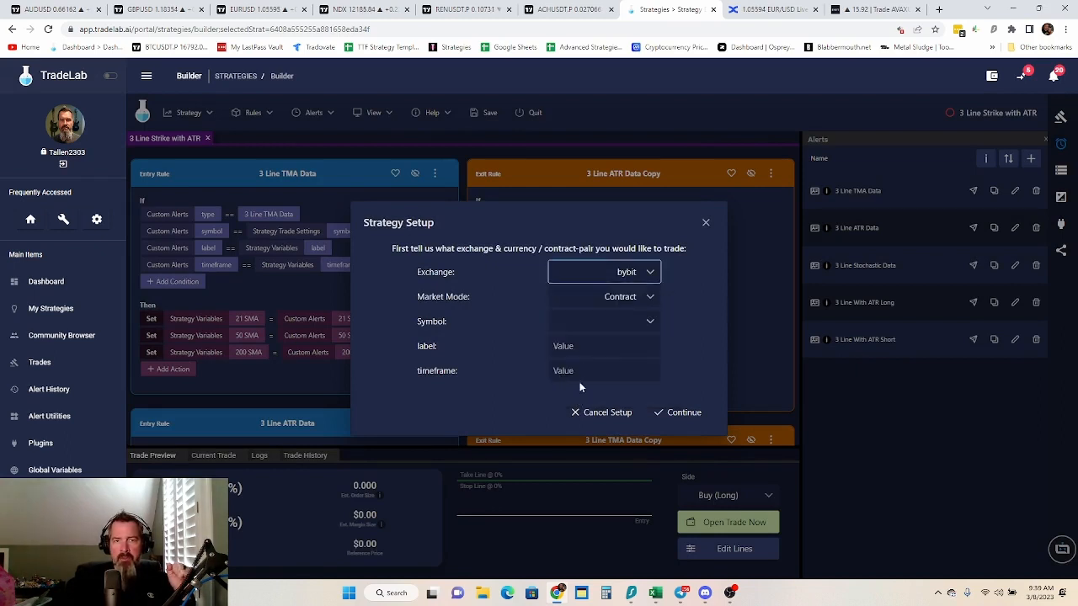
click(634, 323)
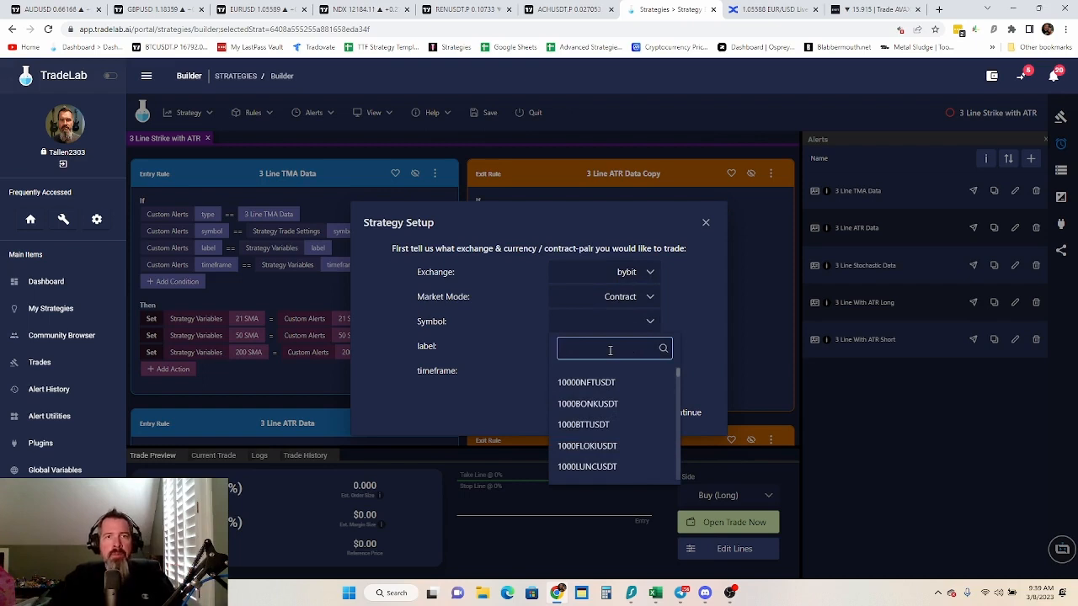
text(ach)
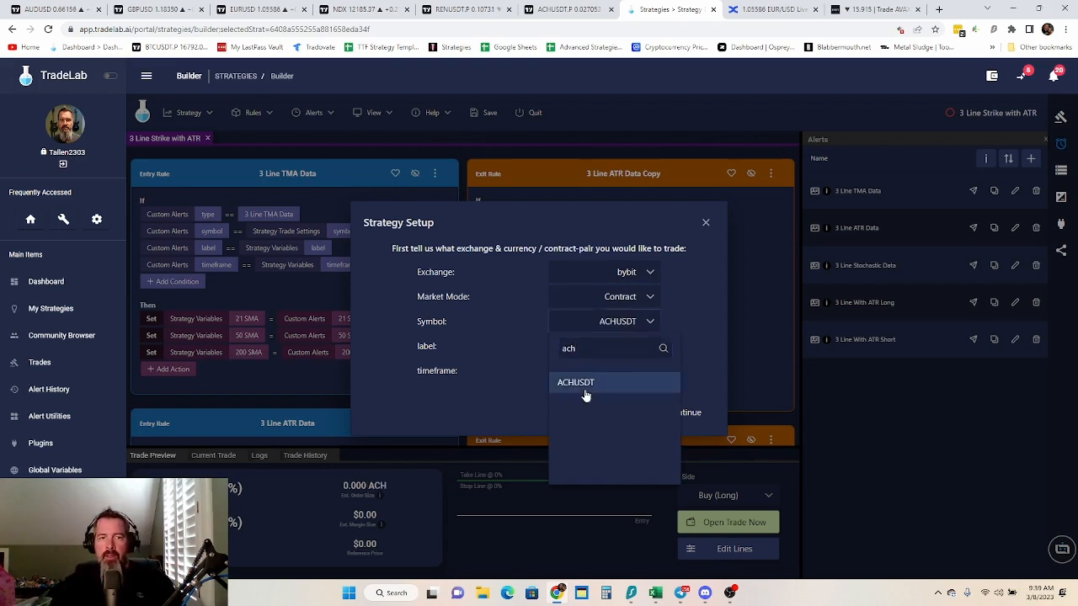
click(585, 388)
Set the label to "3 Line Strike with ATR" and the timeframe to 5m, and continue to the alert instructions
click(581, 350)
text(3 Line Strike with ATR)
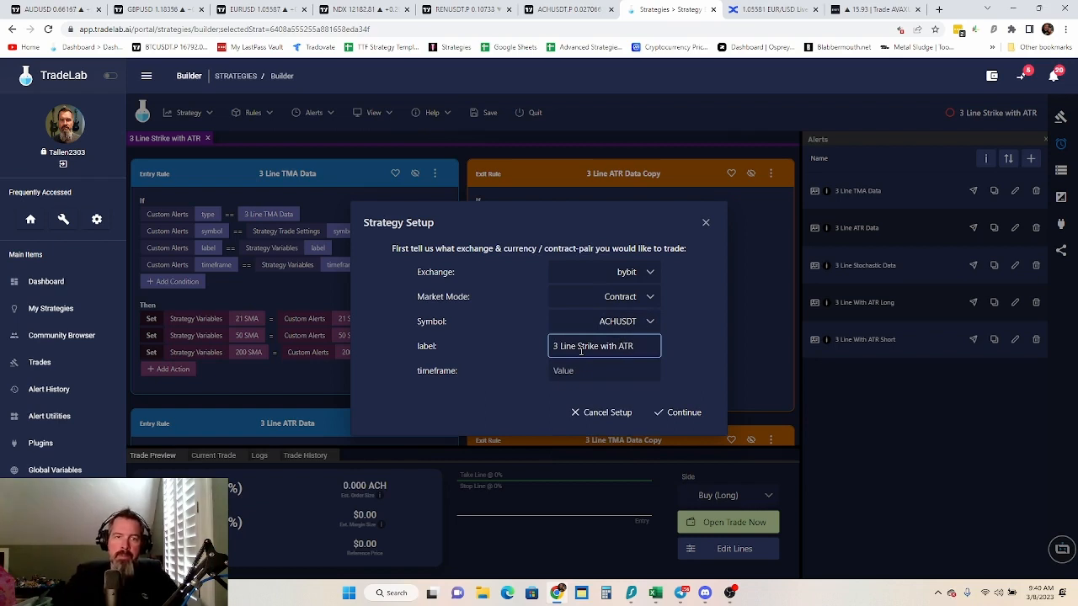
click(577, 371)
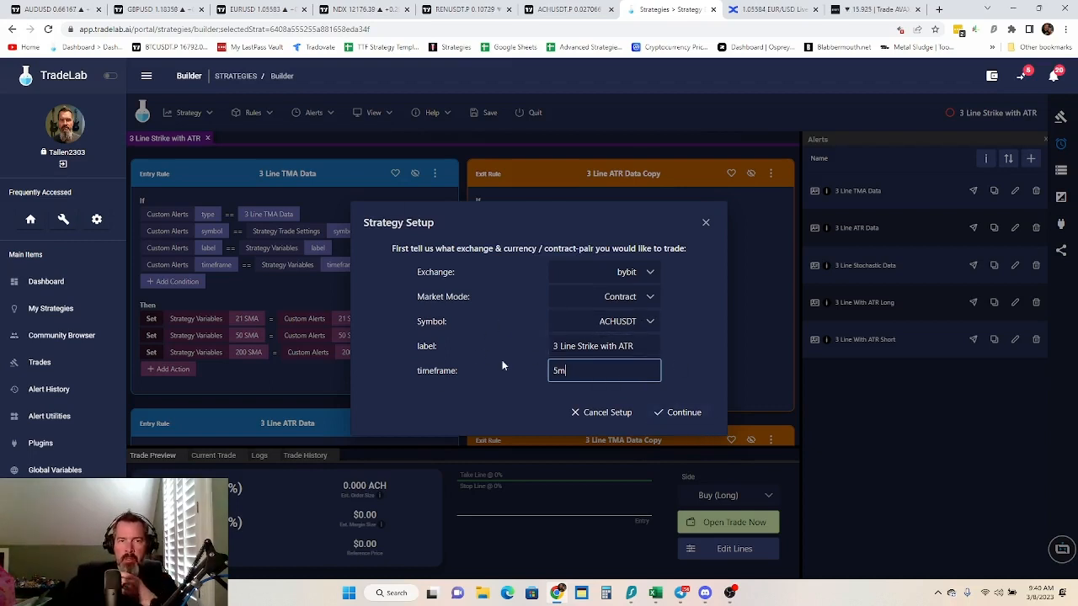
click(691, 420)
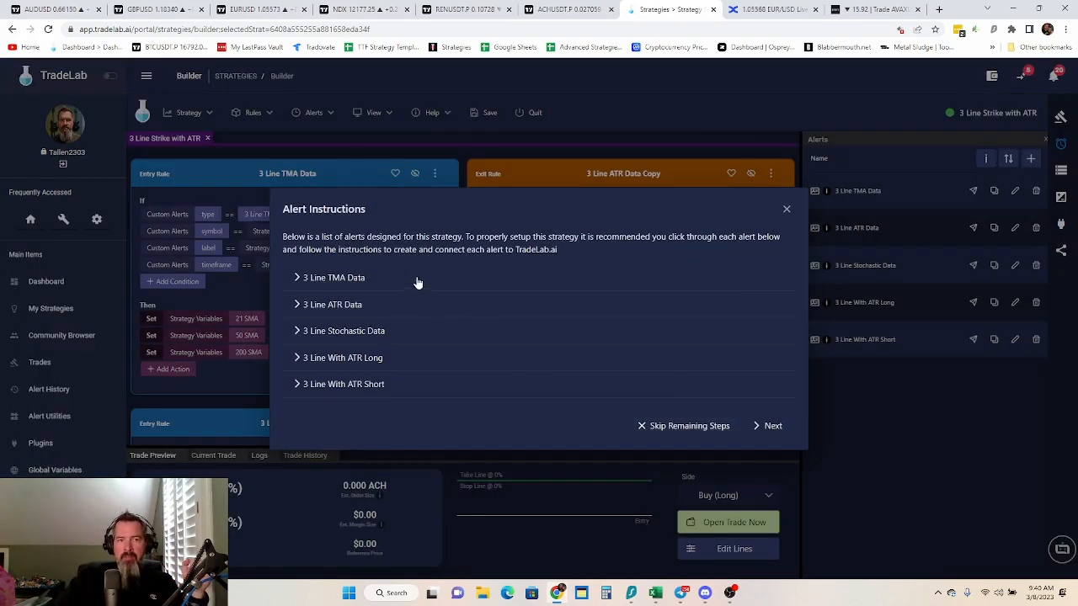
Open the 3 Line TMA Data alert instructions and copy the webhook URL
click(352, 282)
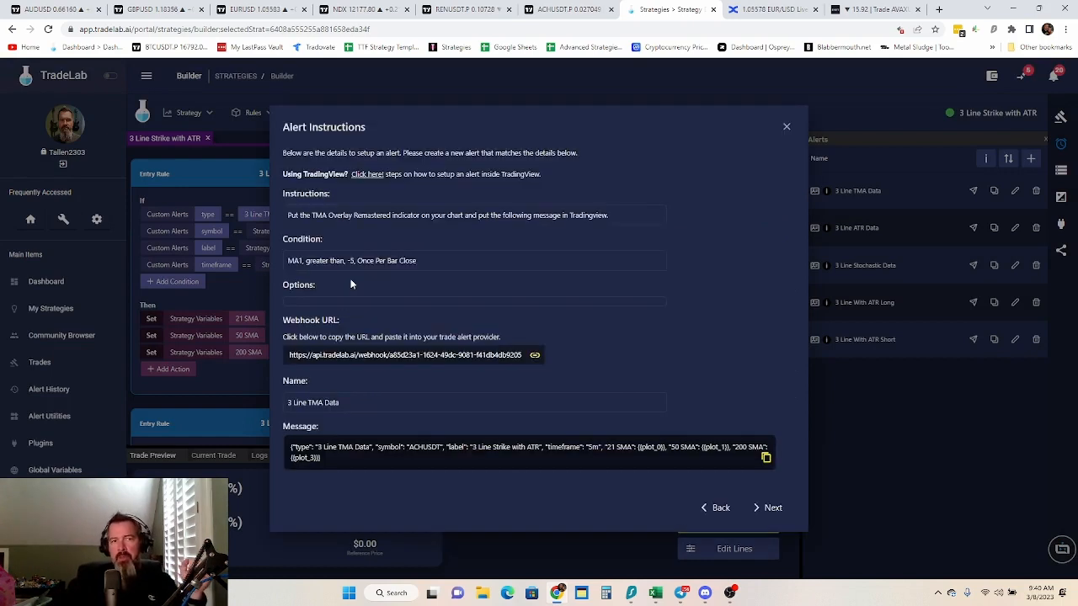
click(444, 357)
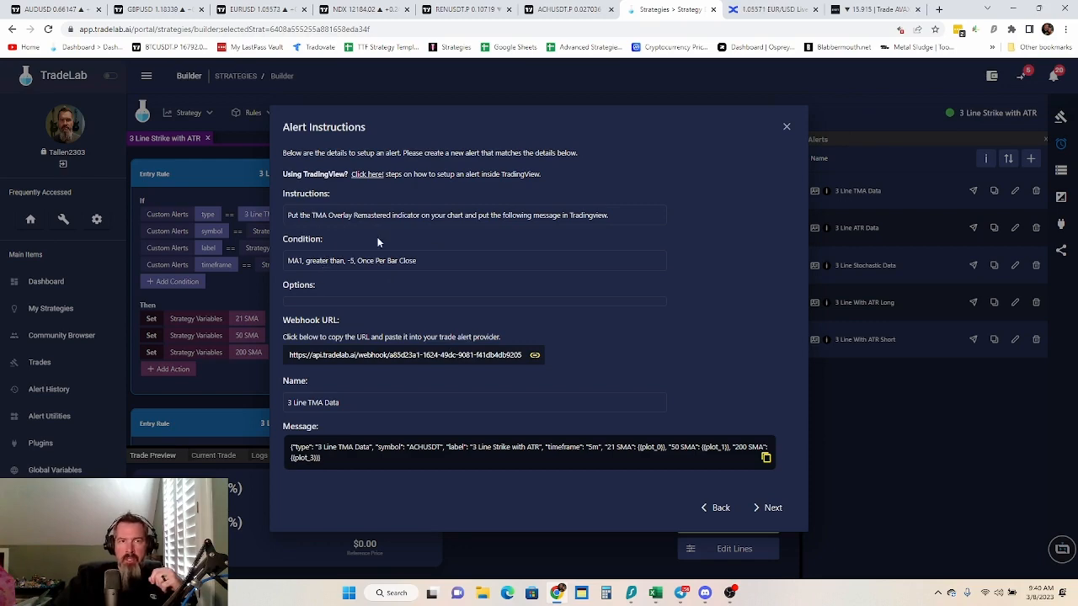
Switch to the ACHUSDT.P chart in TradingView, search indicators for "tma" and add TMA Overlay - Remastered to the chart
click(564, 11)
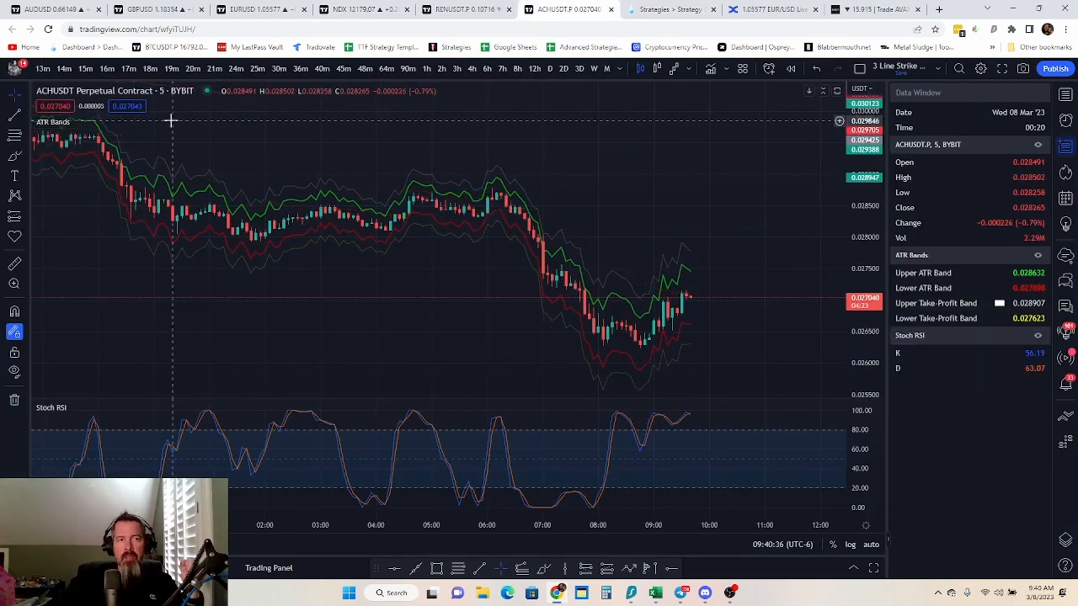
click(710, 69)
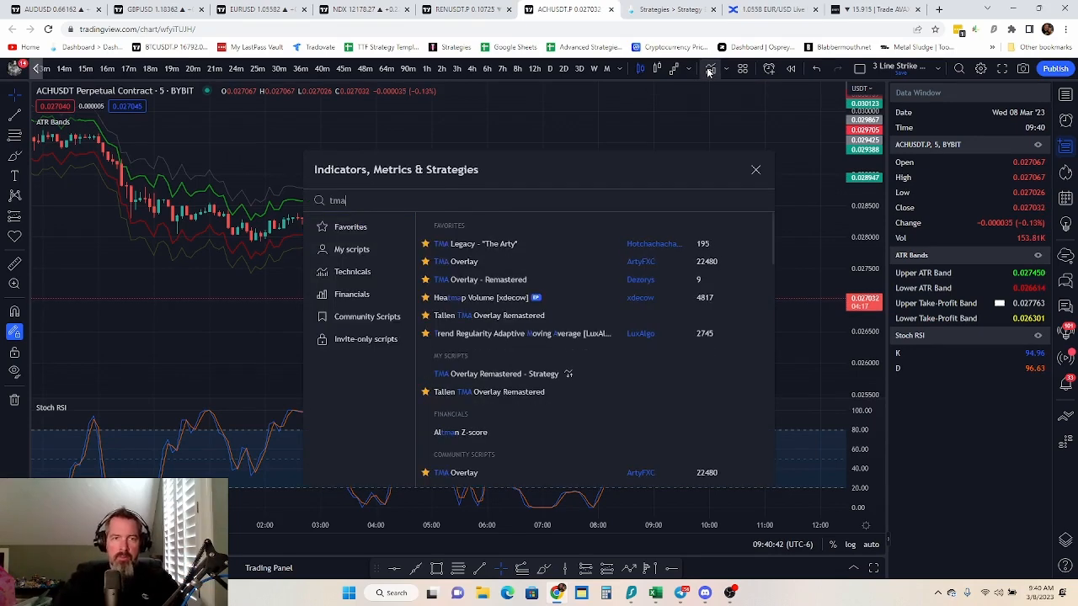
click(459, 279)
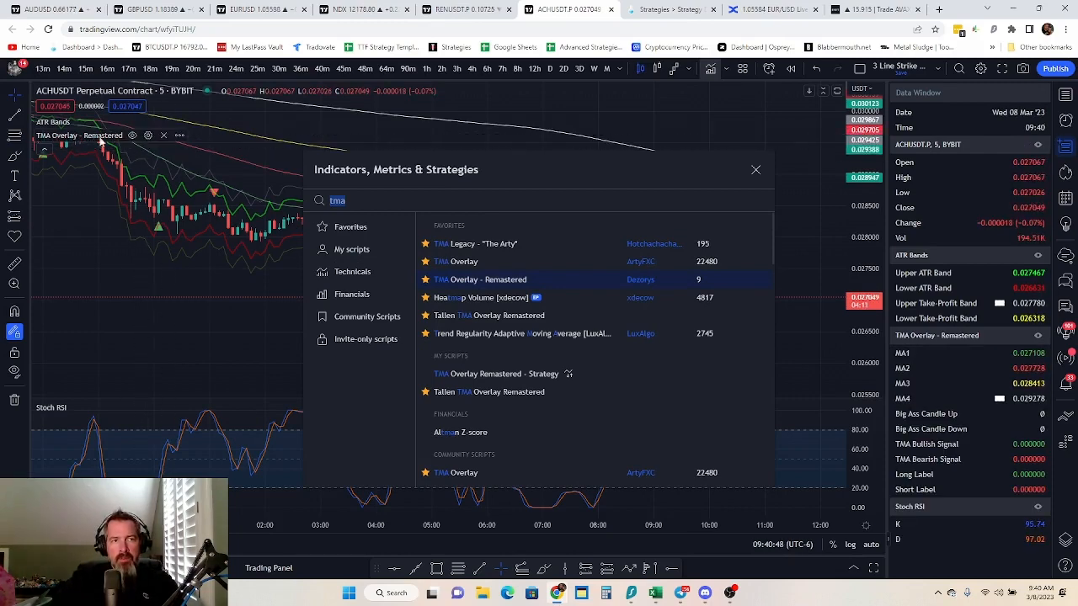
In the TMA Overlay - Remastered settings, set Length 3 to 200 and enable Use Dynamic Line Color
click(148, 136)
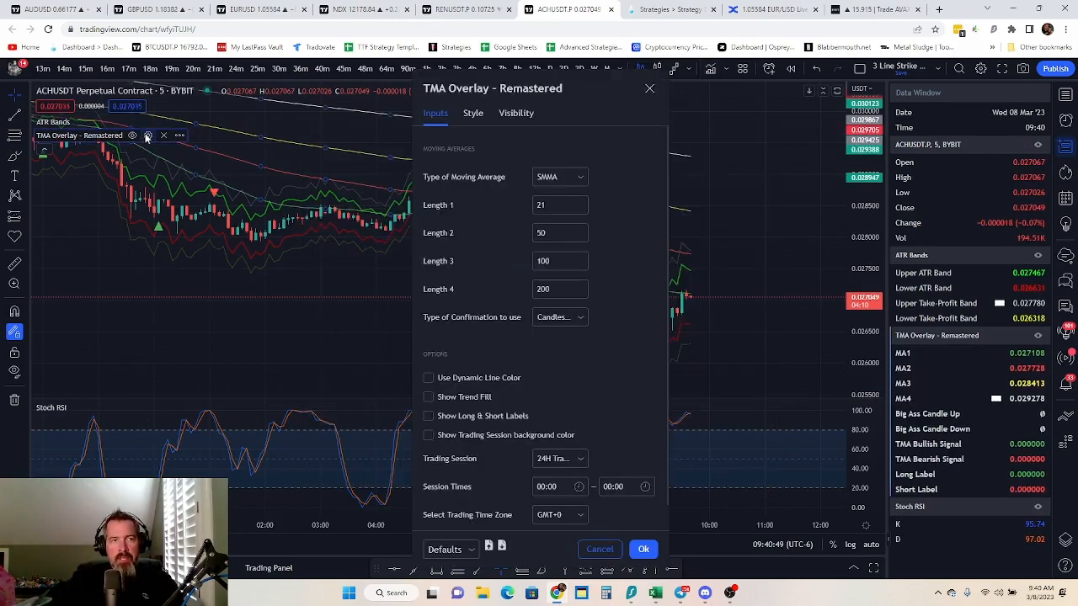
double_click(560, 261)
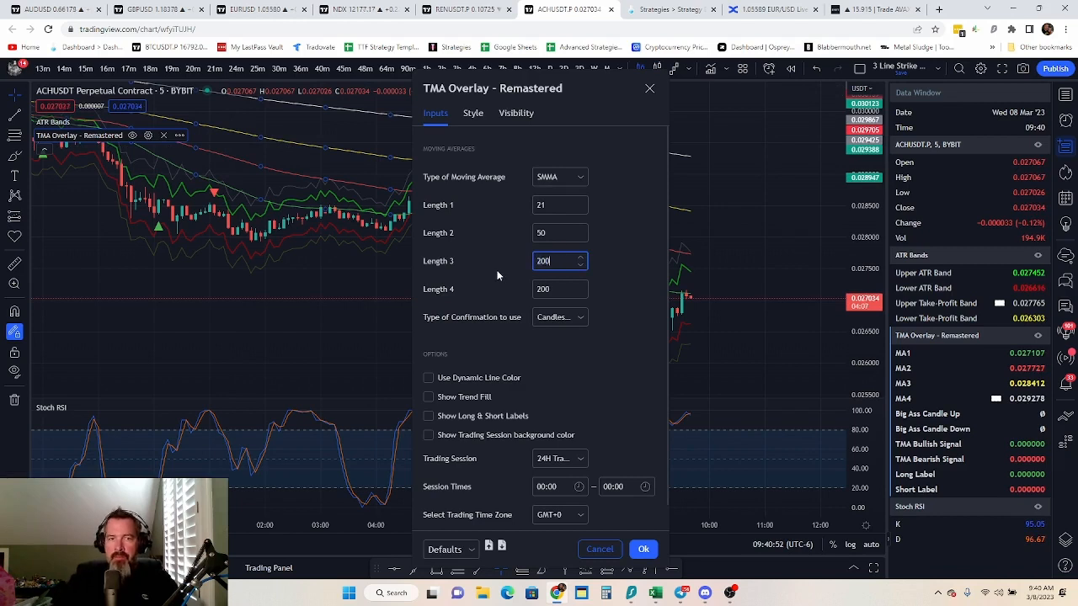
click(556, 352)
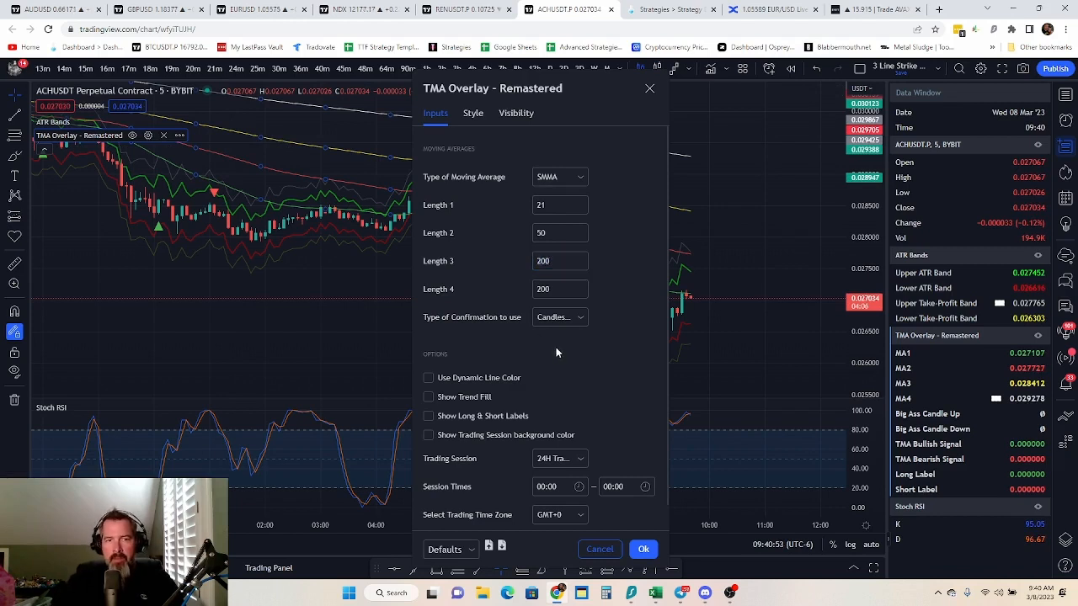
click(424, 379)
Set the overlay's trading session to Custom with session times 02:00 to 16:00, and apply the settings
scroll(562, 370, down, 1)
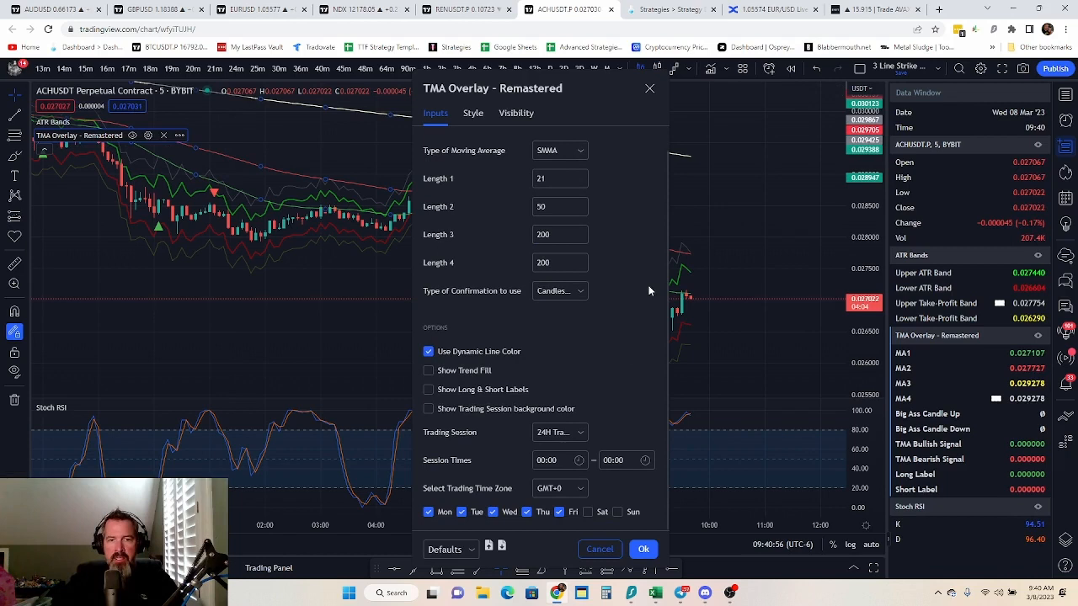
click(576, 434)
click(556, 523)
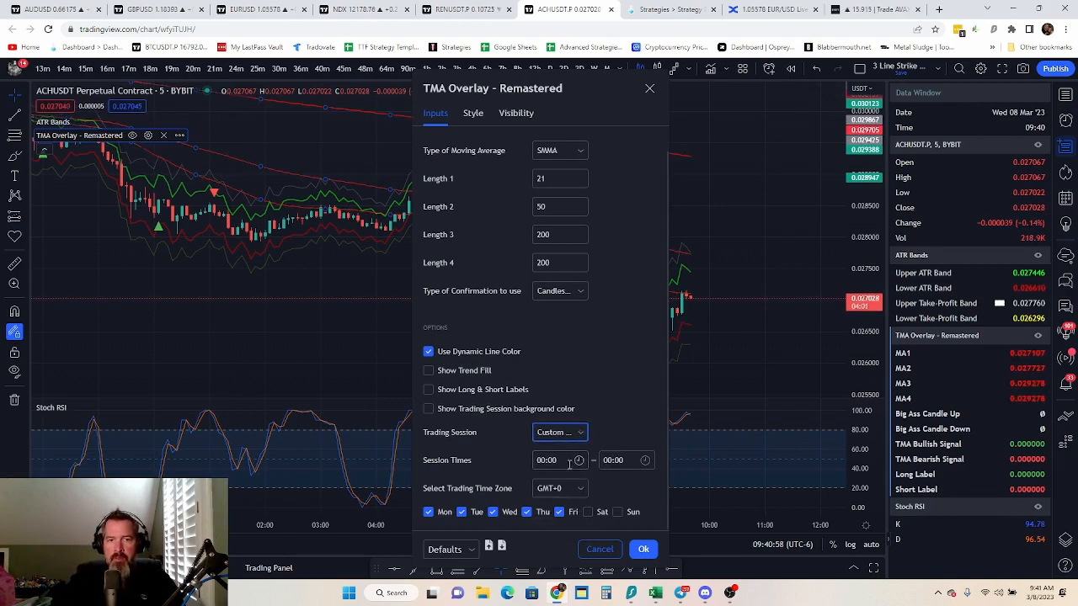
click(563, 461)
scroll(564, 382, down, 2)
click(563, 403)
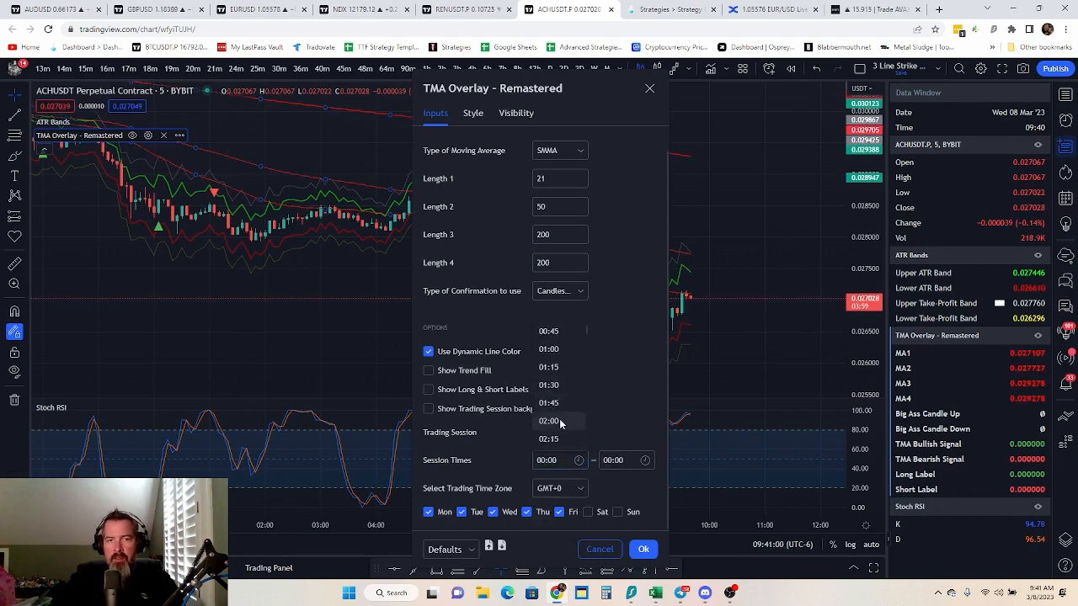
click(613, 460)
scroll(638, 412, down, 10)
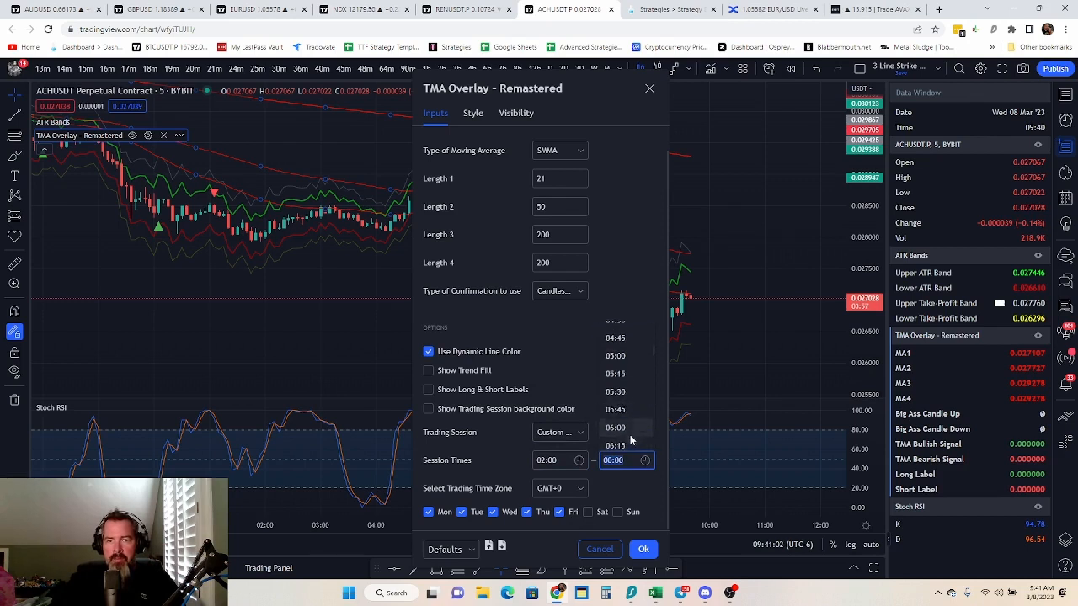
scroll(632, 426, down, 6)
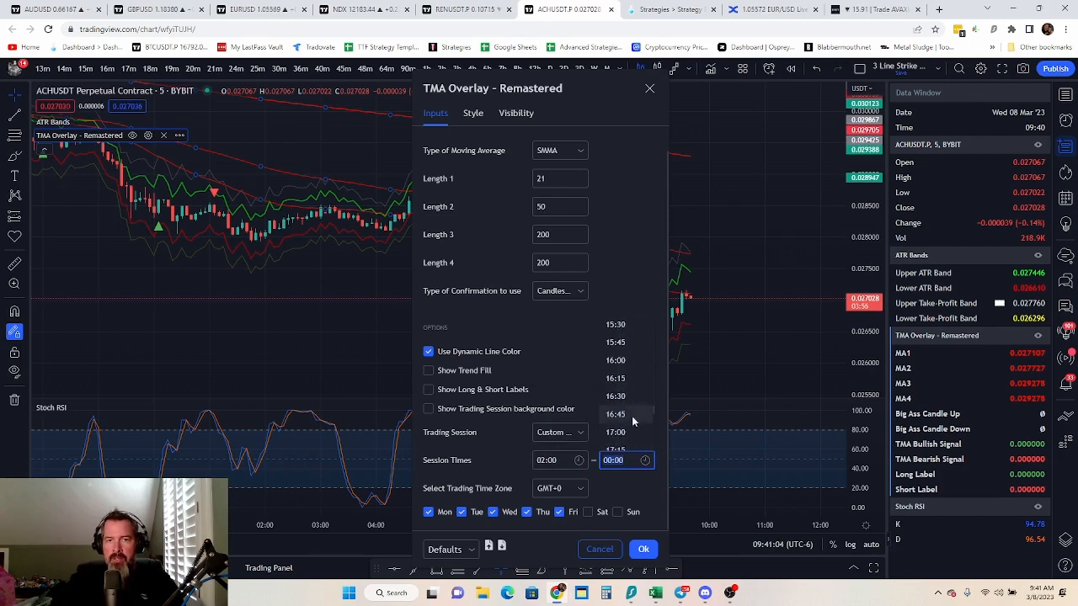
click(629, 361)
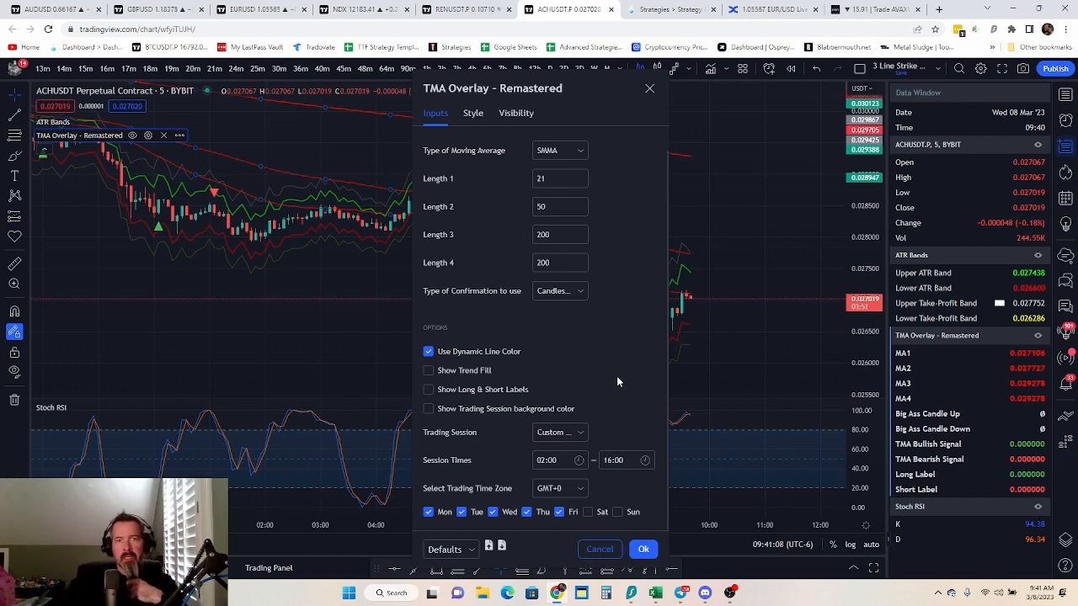
scroll(588, 374, up, 1)
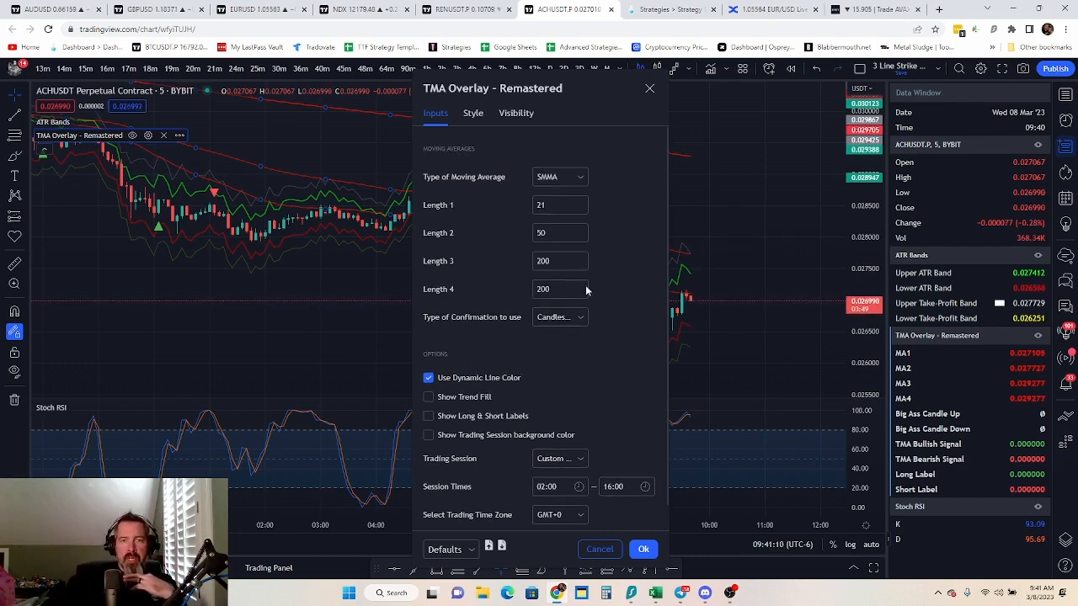
click(643, 549)
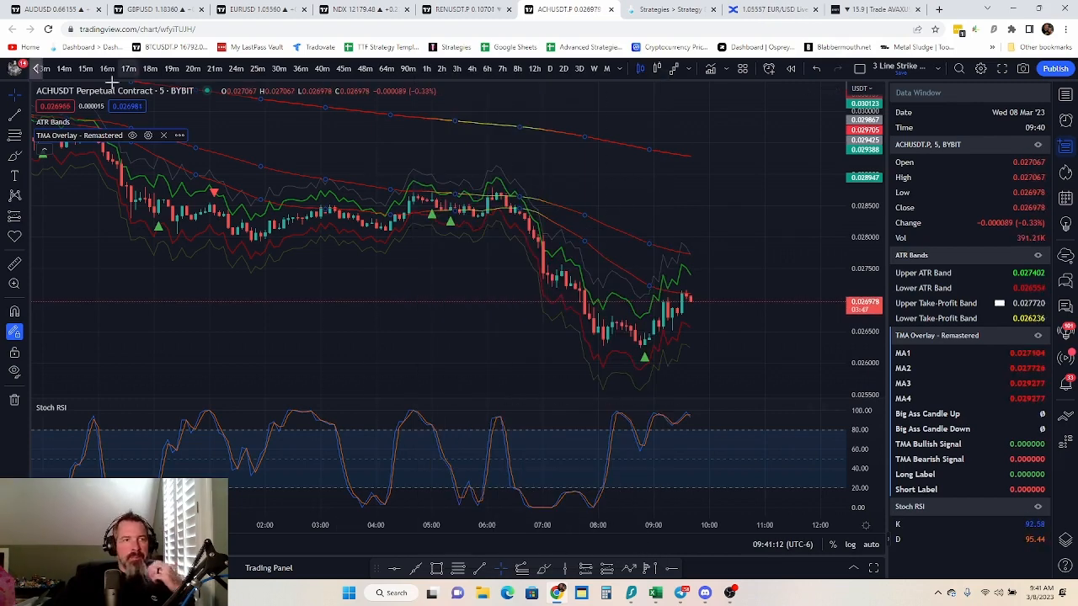
Start an alert on TMA Overlay - Remastered with condition MA1 Greater Than -5, triggering Once Per Bar Close
click(179, 135)
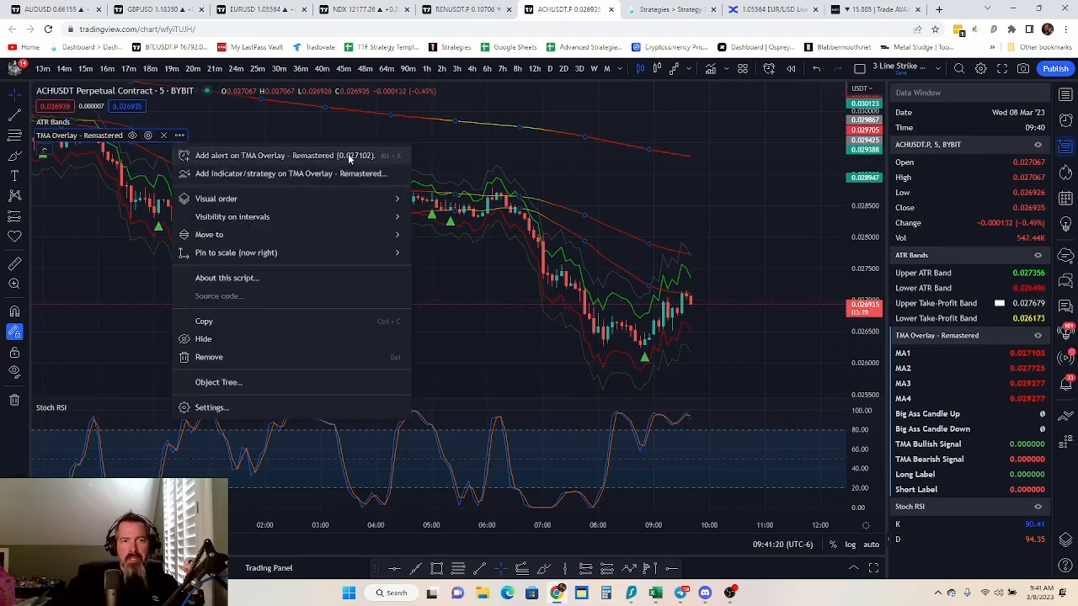
click(341, 156)
click(615, 215)
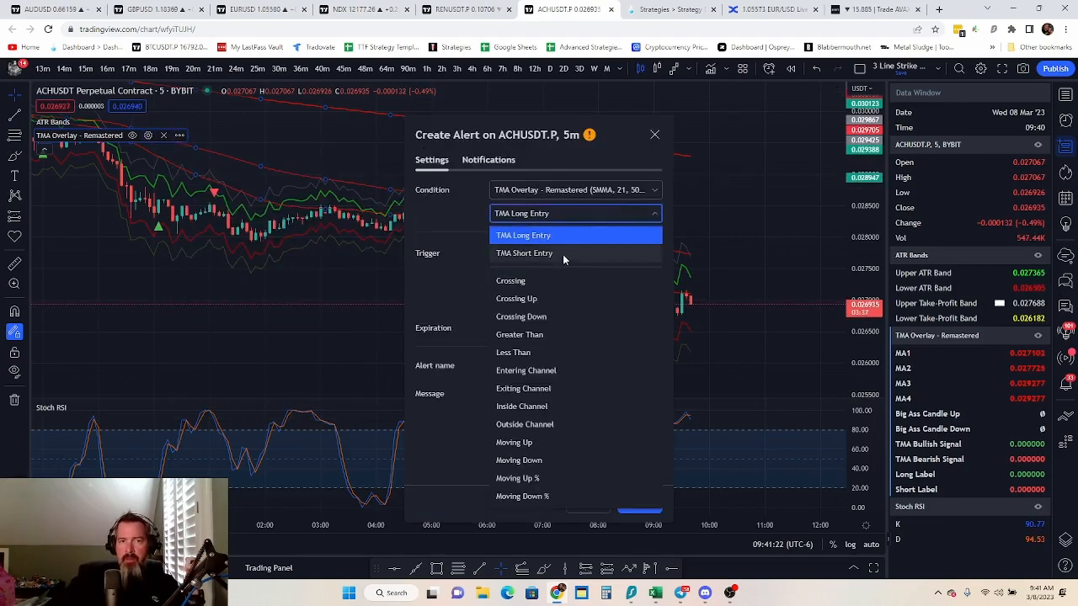
click(540, 335)
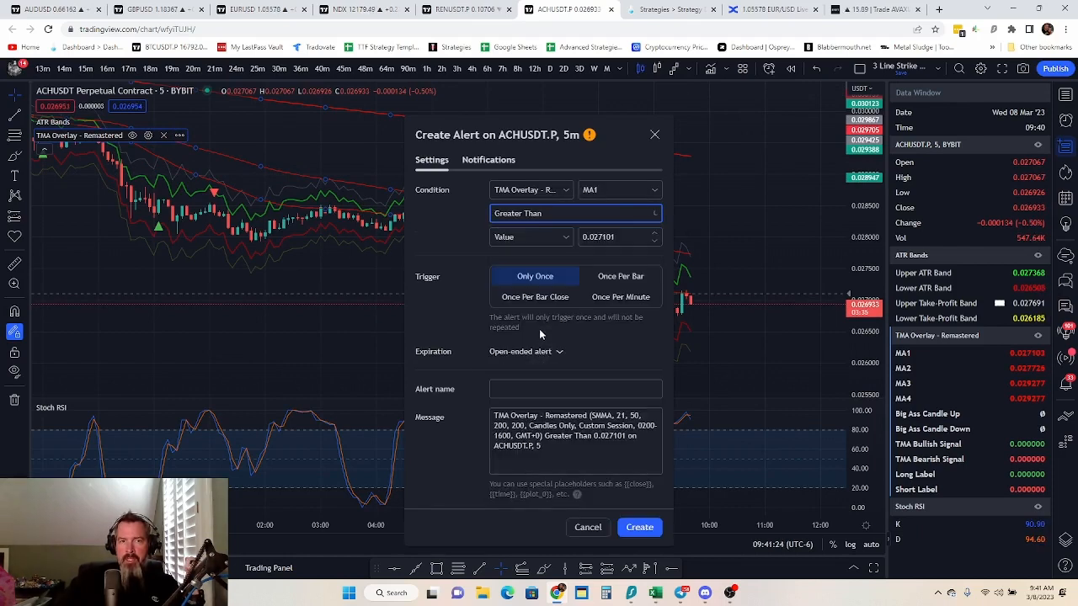
click(628, 239)
drag(627, 239, 585, 253)
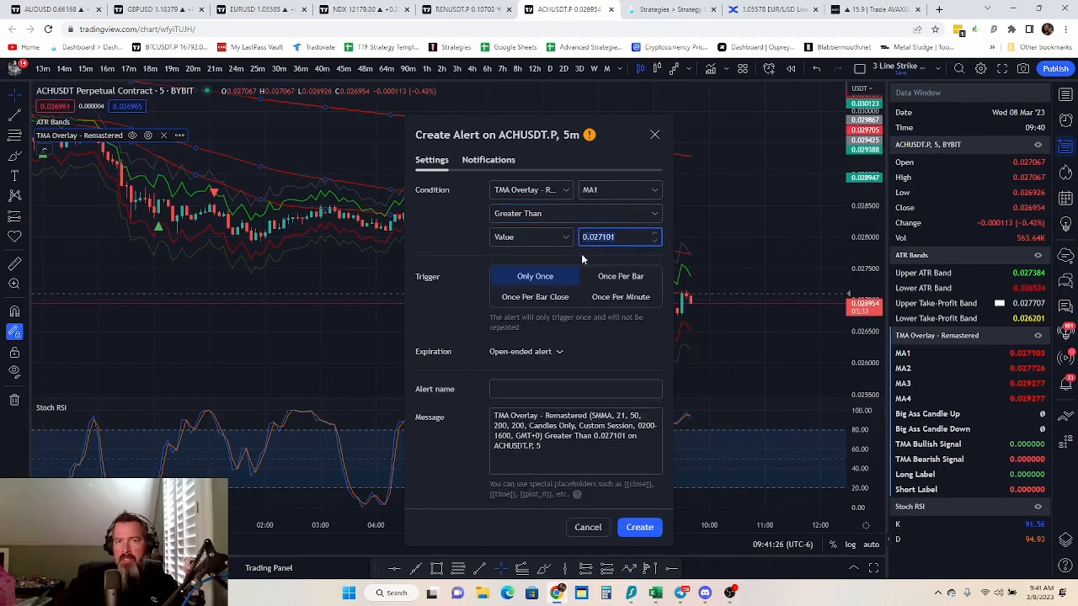
key(BackSpace)
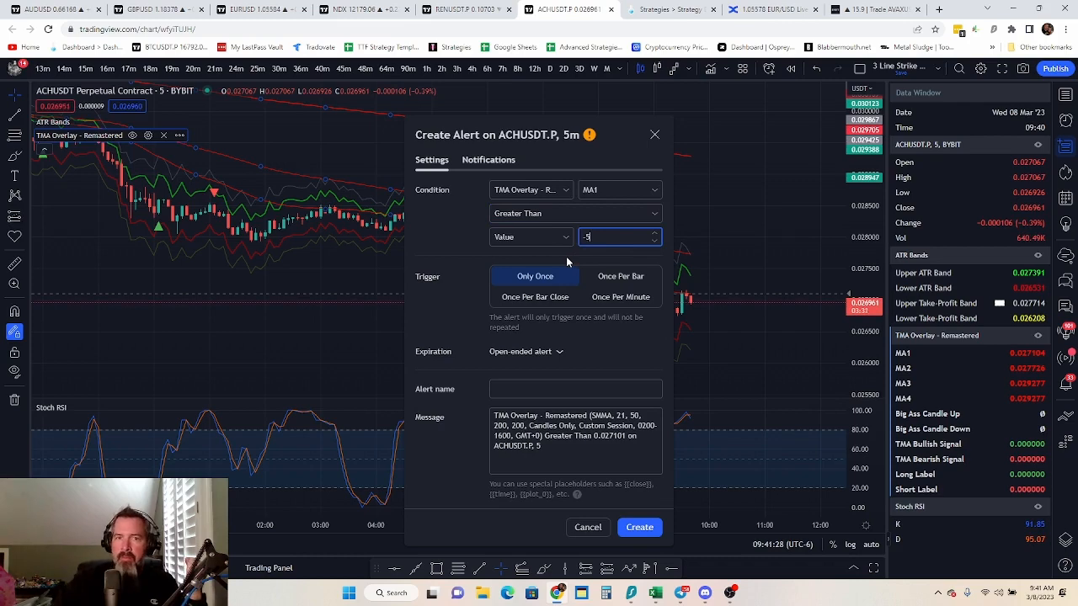
text(-5)
click(565, 300)
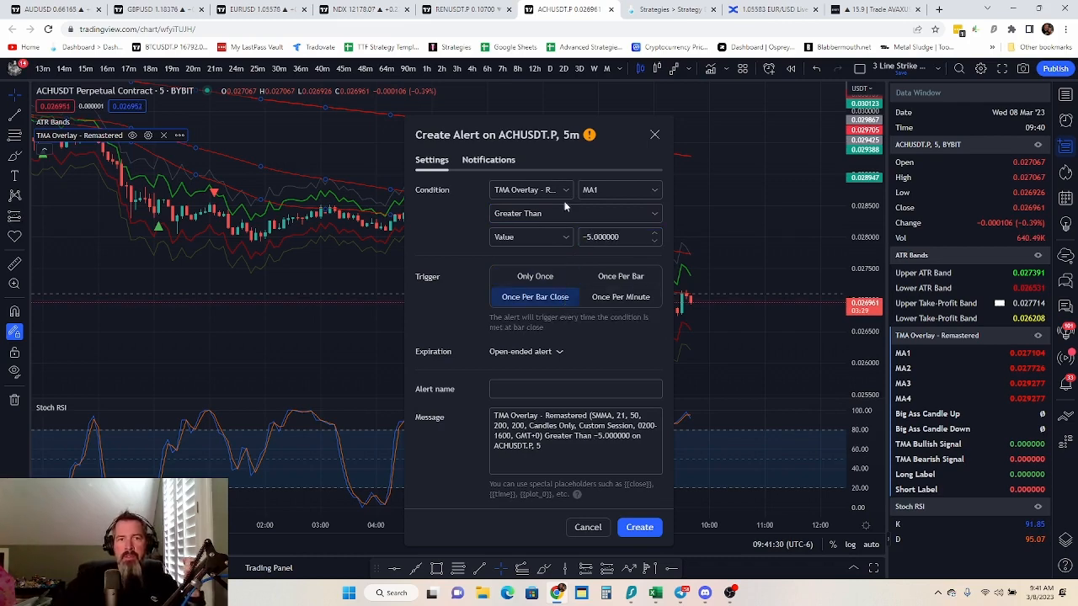
Copy the webhook URL from the 3 Line TMA Data instructions in TradeLab and replace the alert's existing webhook URL in TradingView with it
click(491, 164)
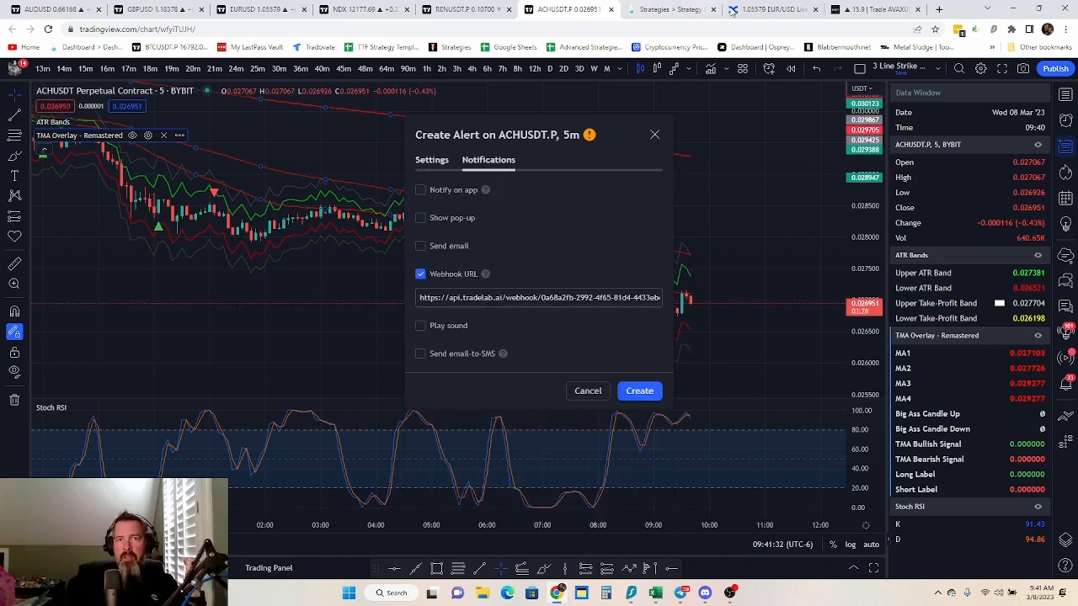
click(672, 9)
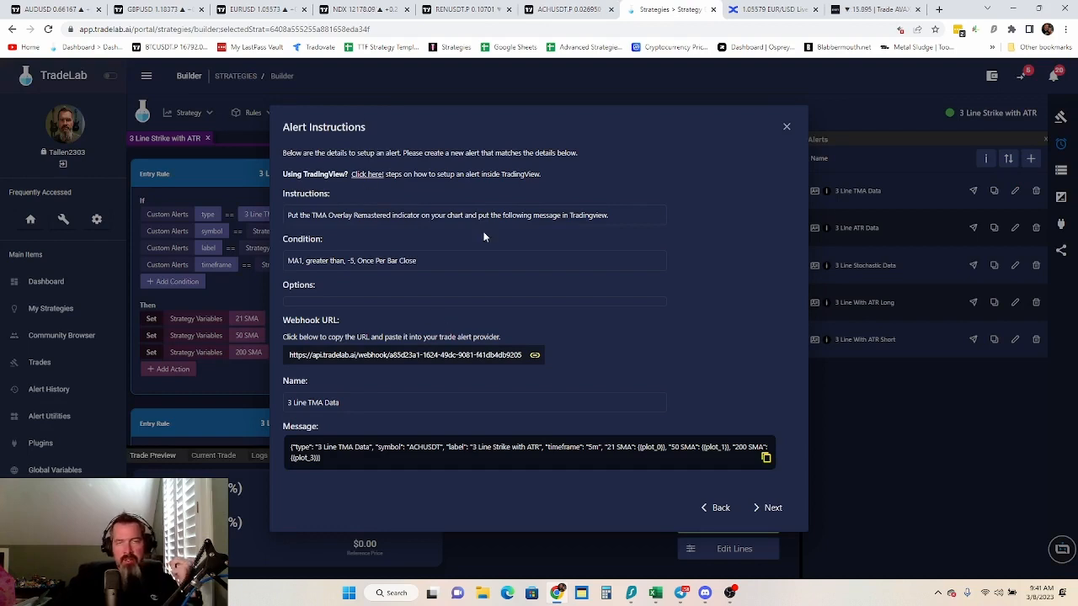
click(369, 356)
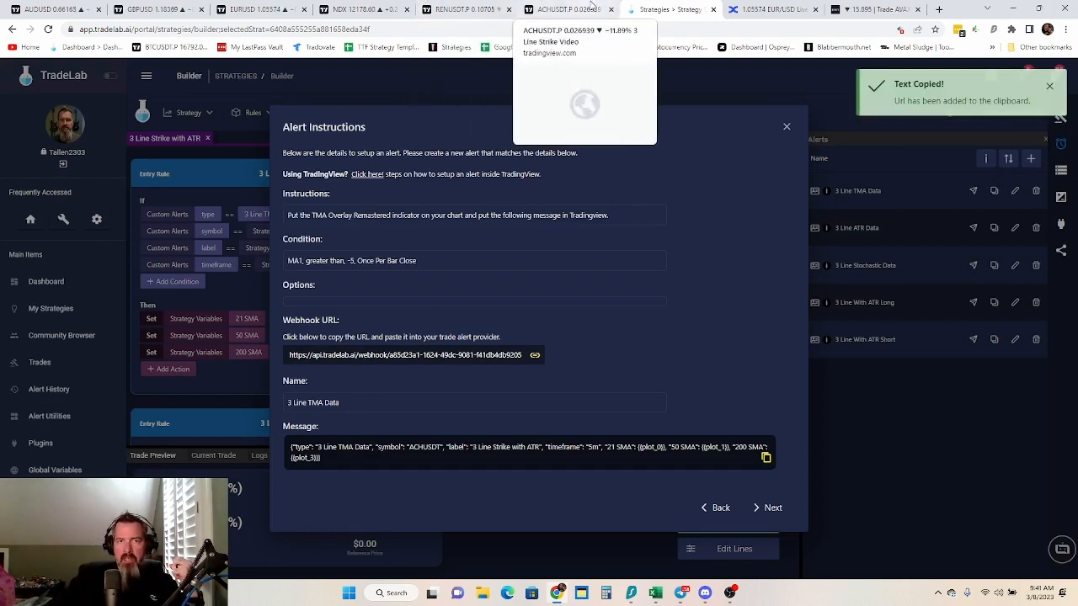
click(544, 10)
triple_click(455, 297)
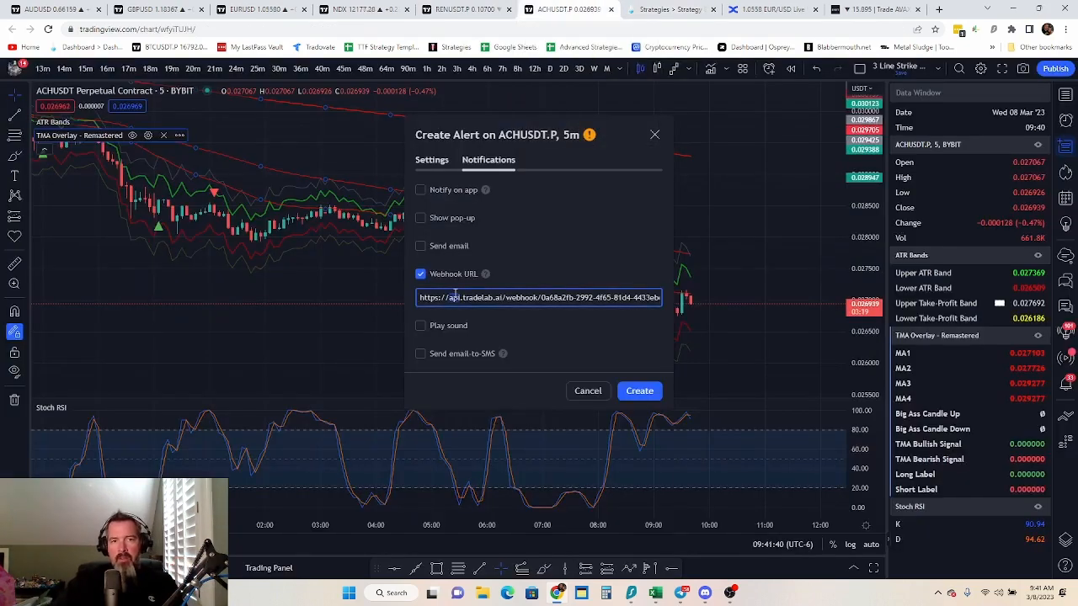
triple_click(463, 298)
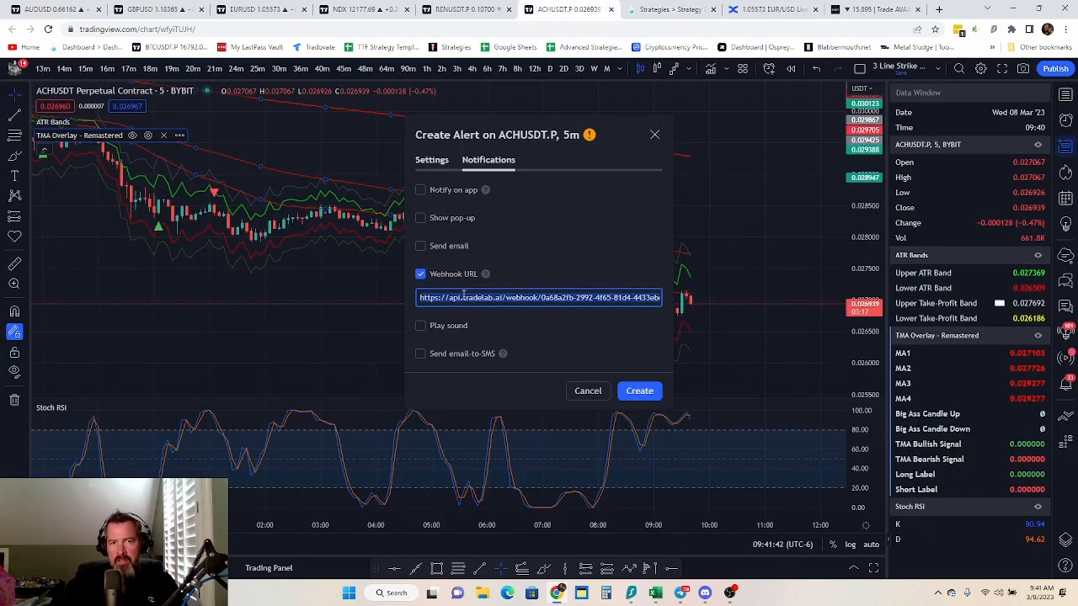
key(BackSpace)
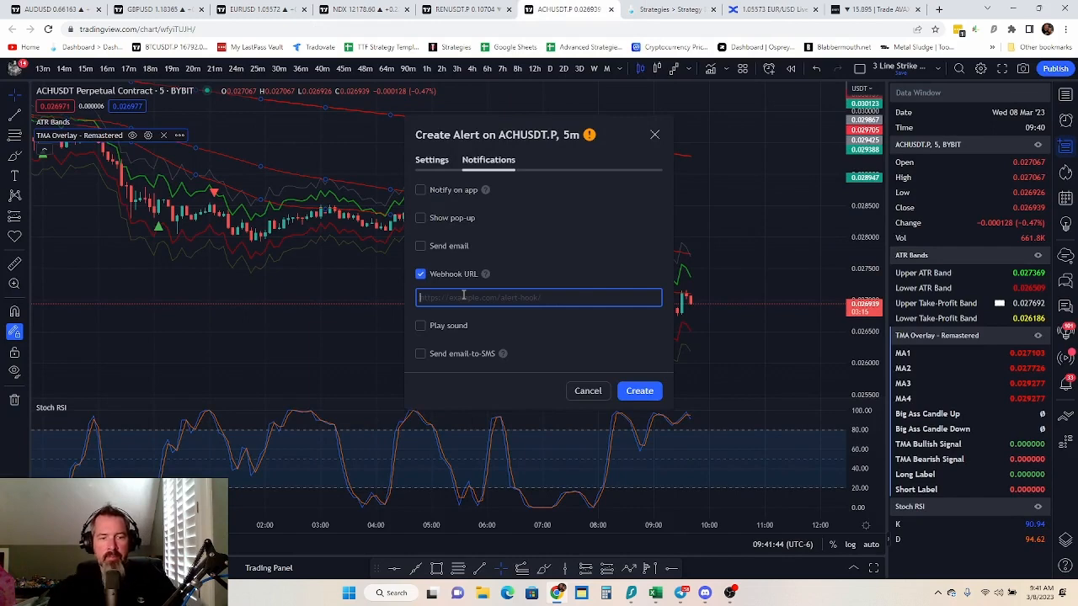
Copy the alert name from the TradeLab instructions and name the TradingView alert "3 Line TMA Data"
click(431, 159)
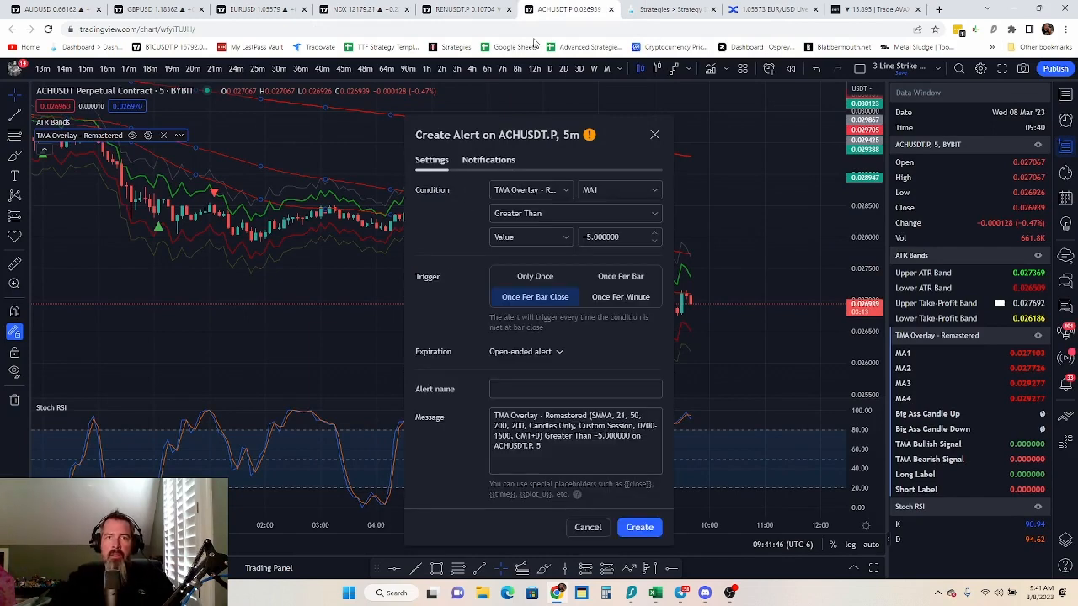
click(666, 9)
click(339, 404)
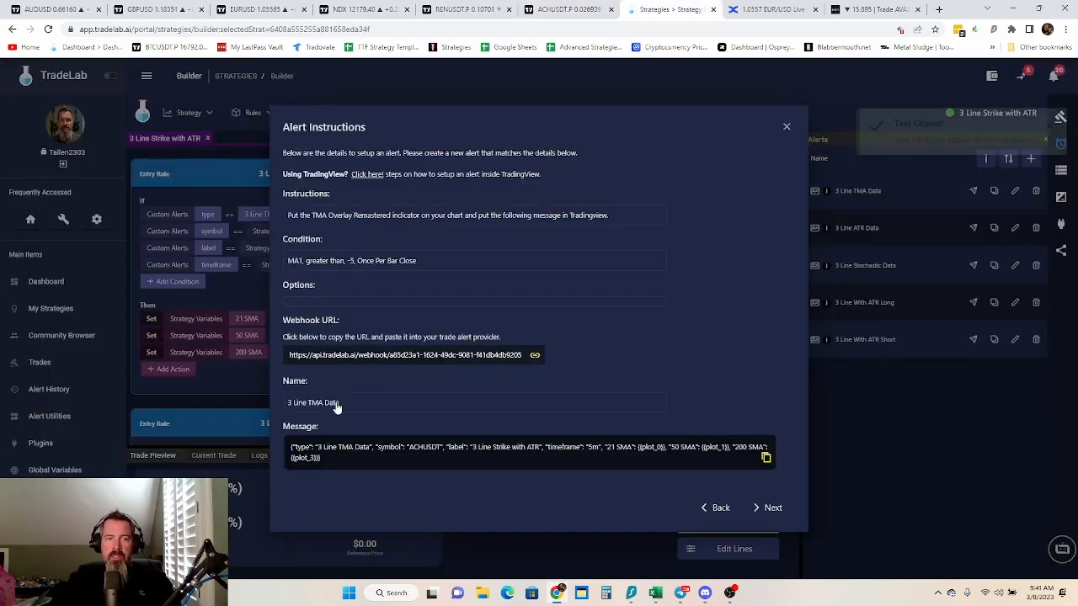
click(566, 9)
right_click(497, 392)
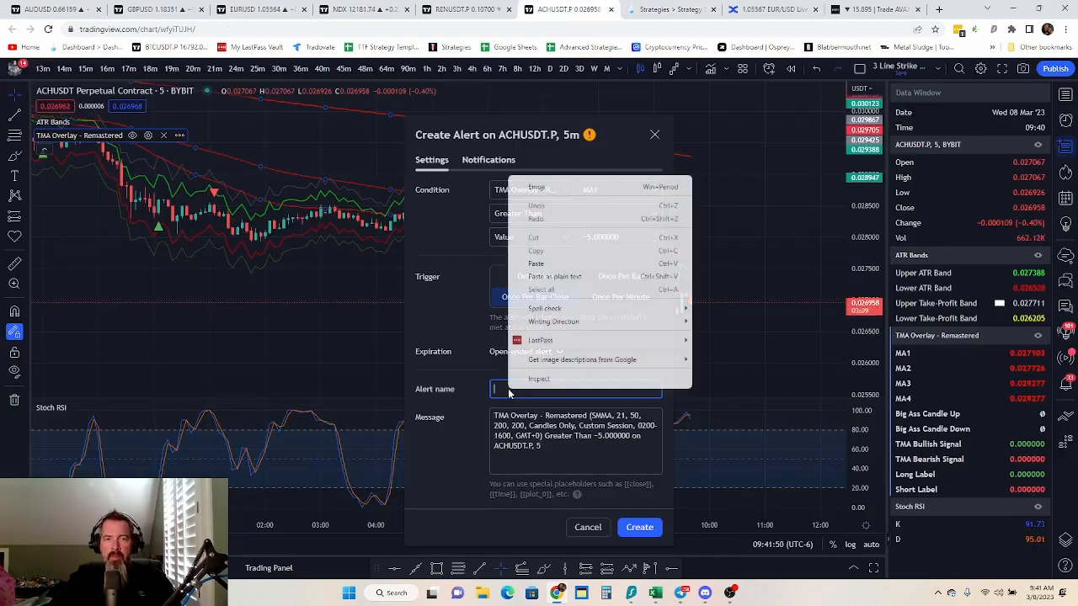
click(561, 268)
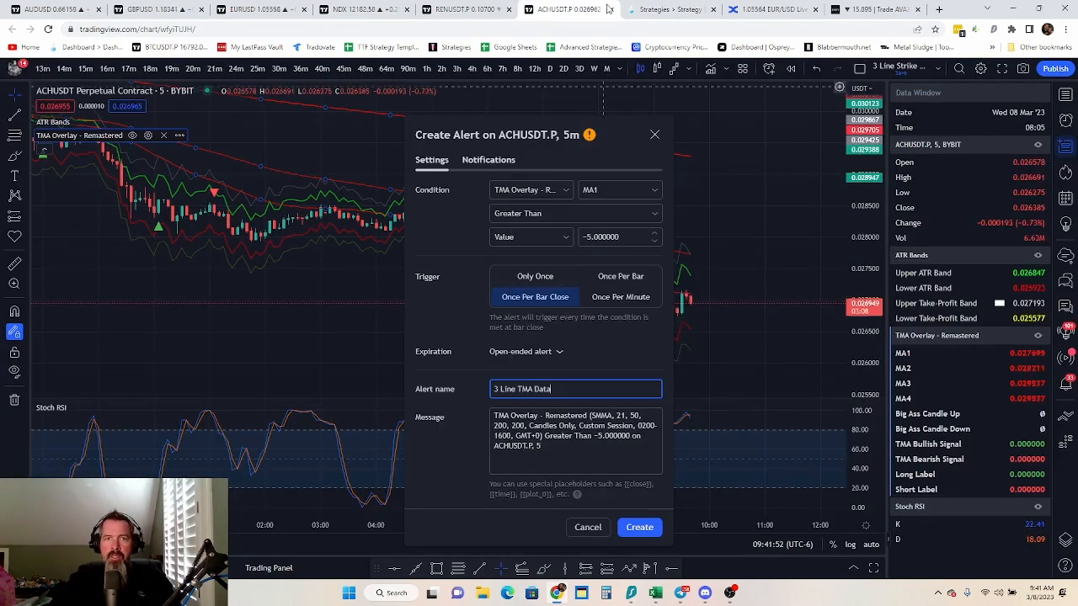
Replace the alert message with the JSON message copied from TradeLab's 3 Line TMA Data instructions, and create the alert
click(661, 9)
click(400, 459)
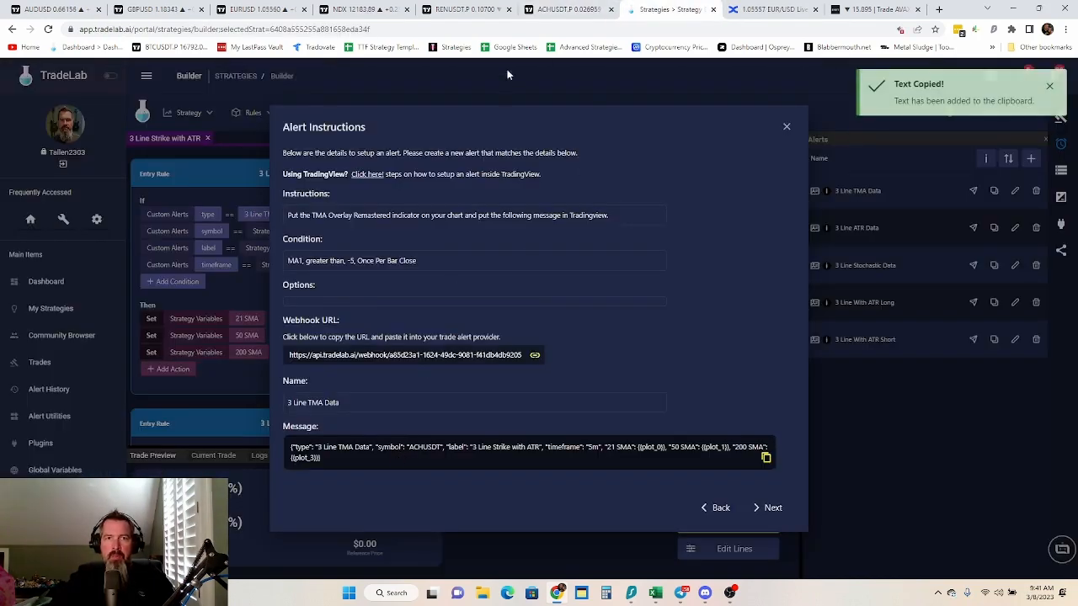
click(566, 9)
click(533, 416)
key(ctrl+a)
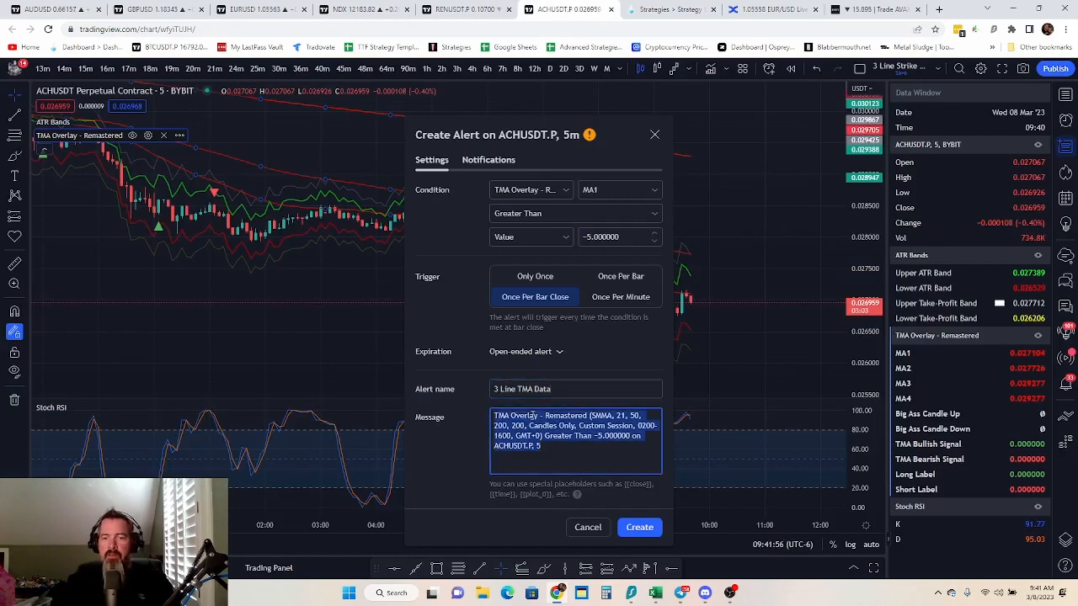
key(BackSpace)
key(ctrl+v)
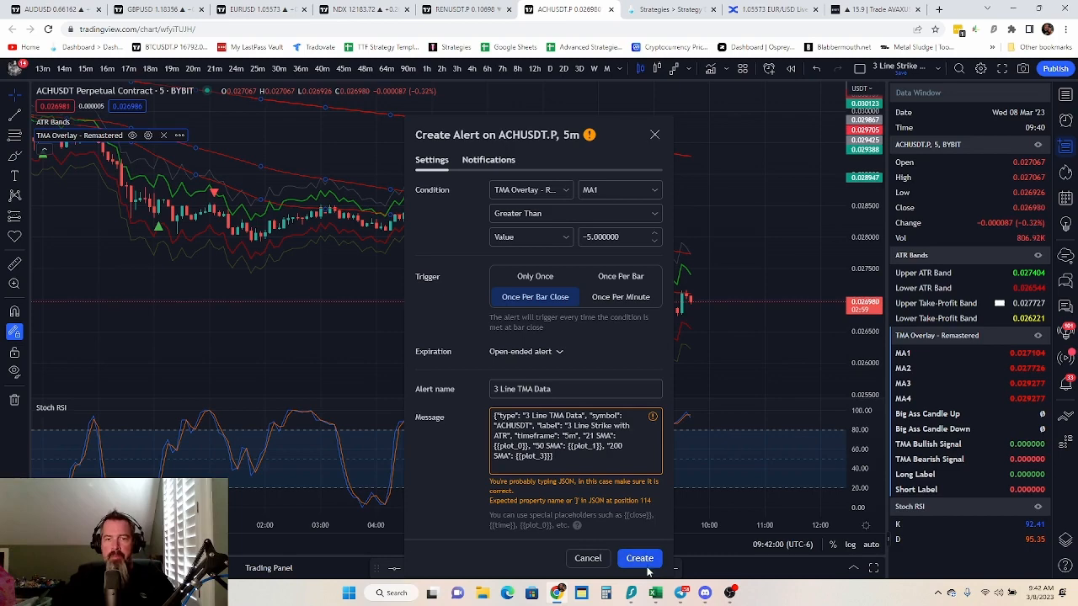
click(639, 559)
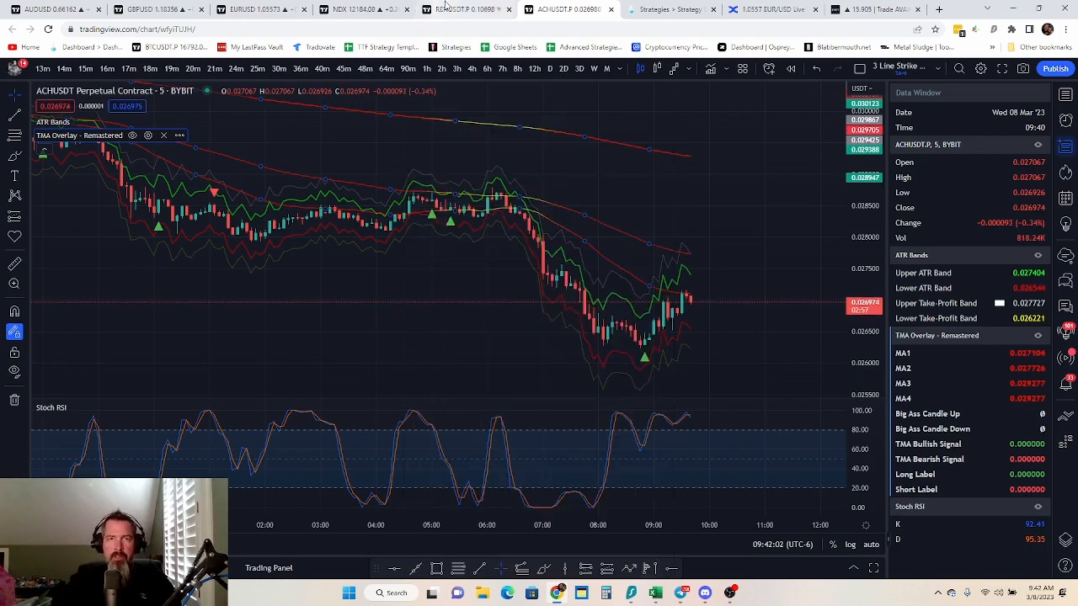
Advance TradeLab to the 3 Line ATR Data alert instructions, copy their webhook URL, and return to the ACHUSDT.P chart in TradingView
click(665, 9)
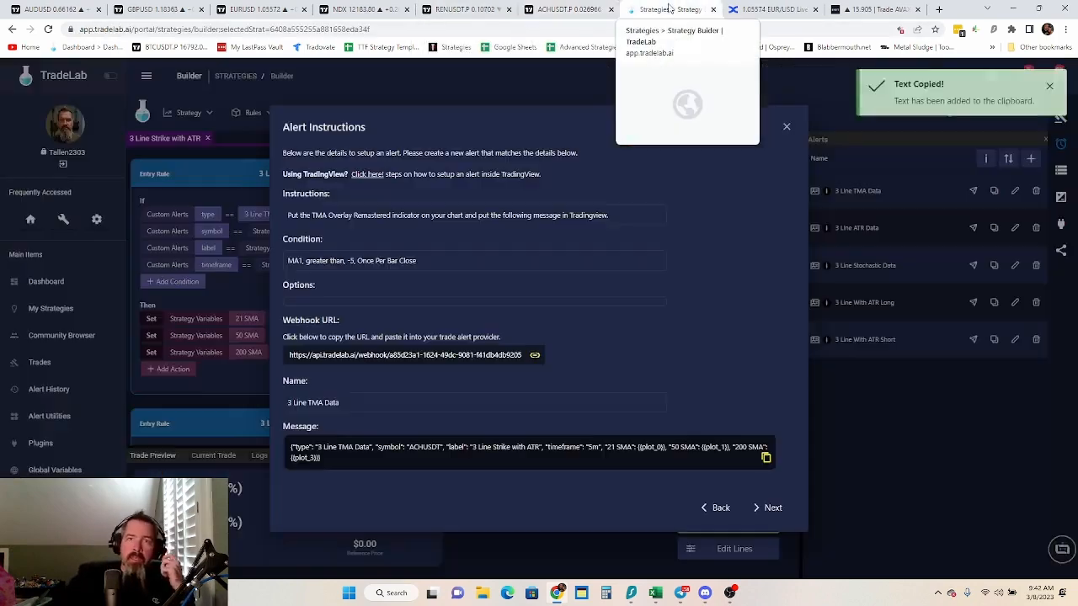
click(767, 508)
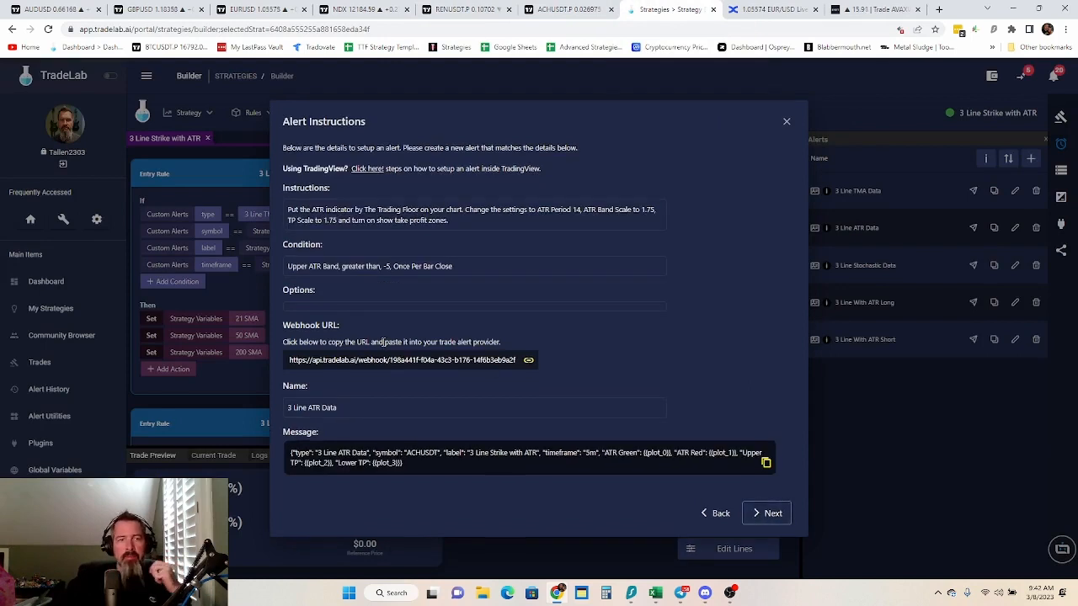
click(371, 362)
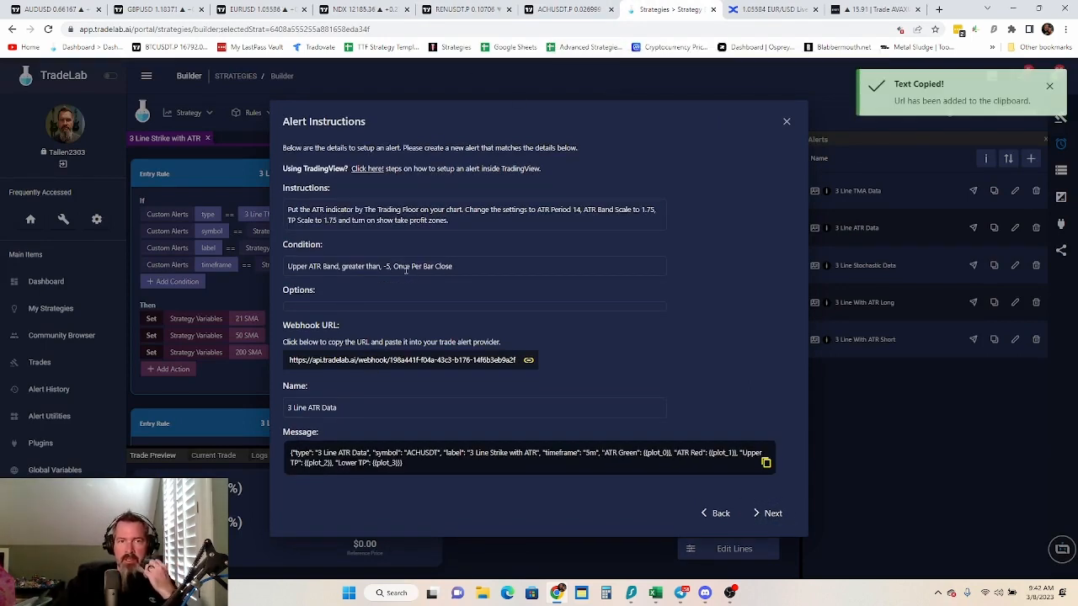
click(560, 10)
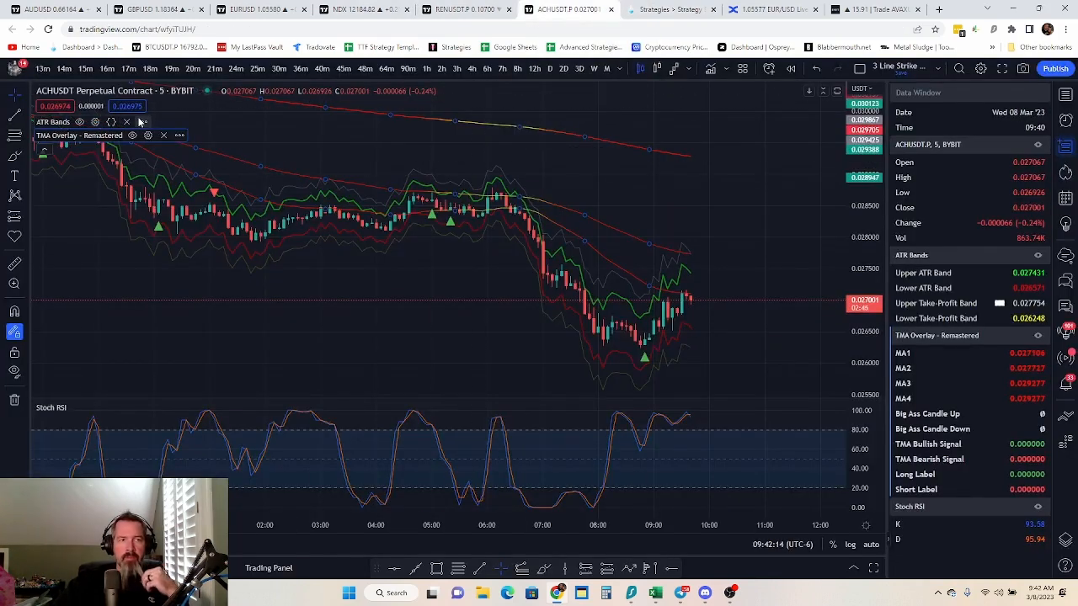
Start an alert on the ATR Bands indicator with Upper ATR Band Greater Than value -5, triggering Once Per Bar Close
click(143, 121)
click(204, 142)
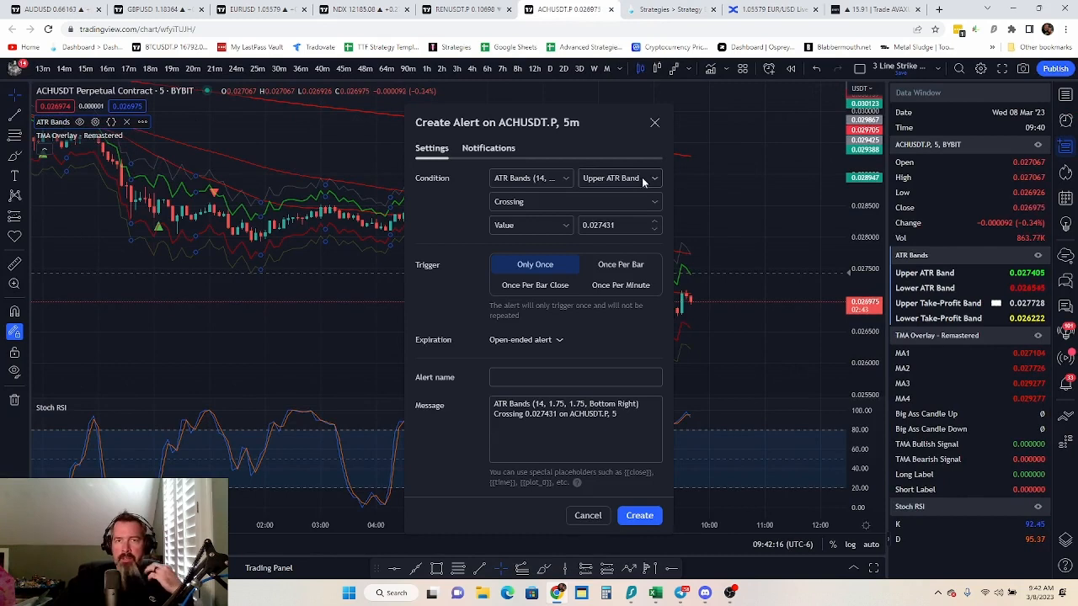
click(604, 203)
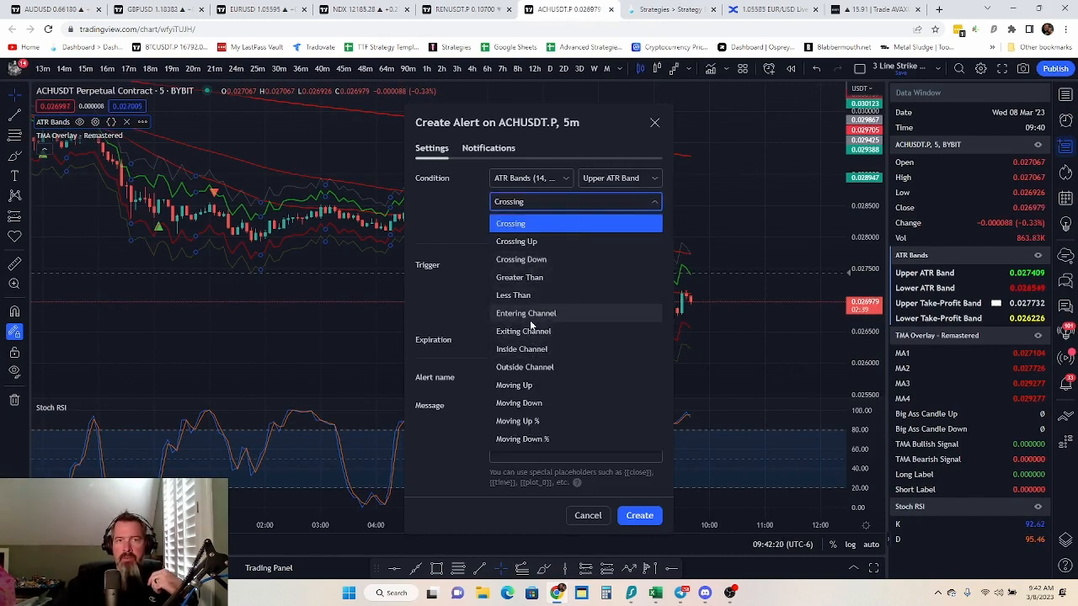
click(536, 285)
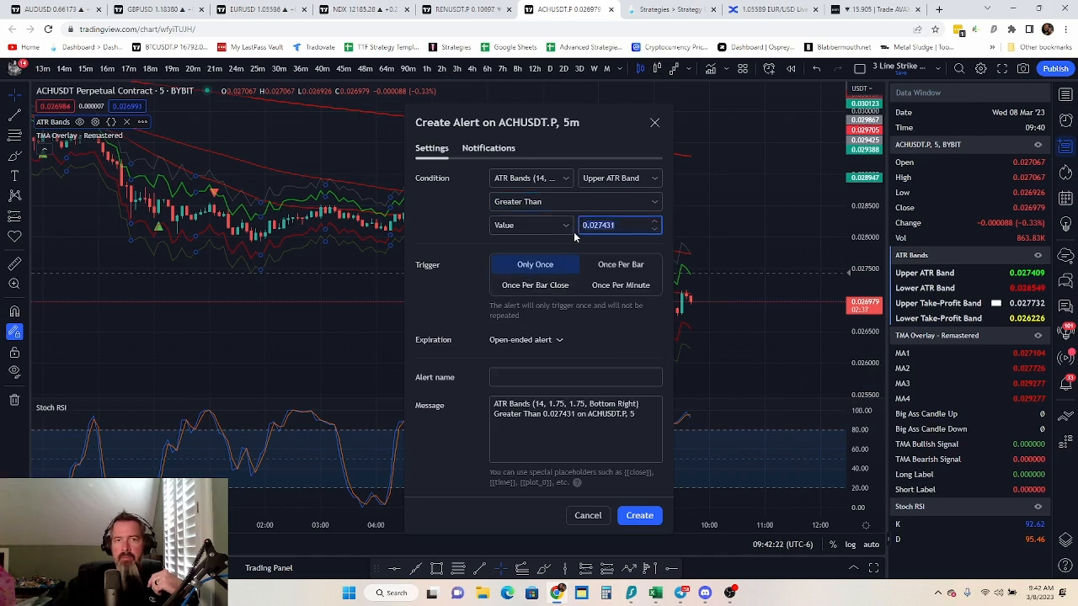
text(-5)
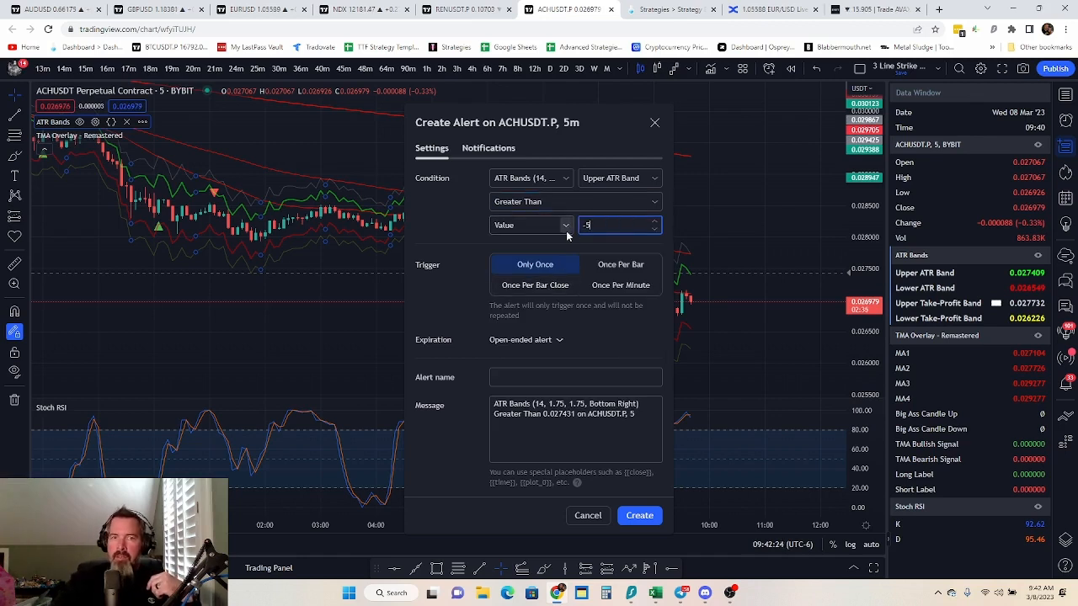
click(536, 285)
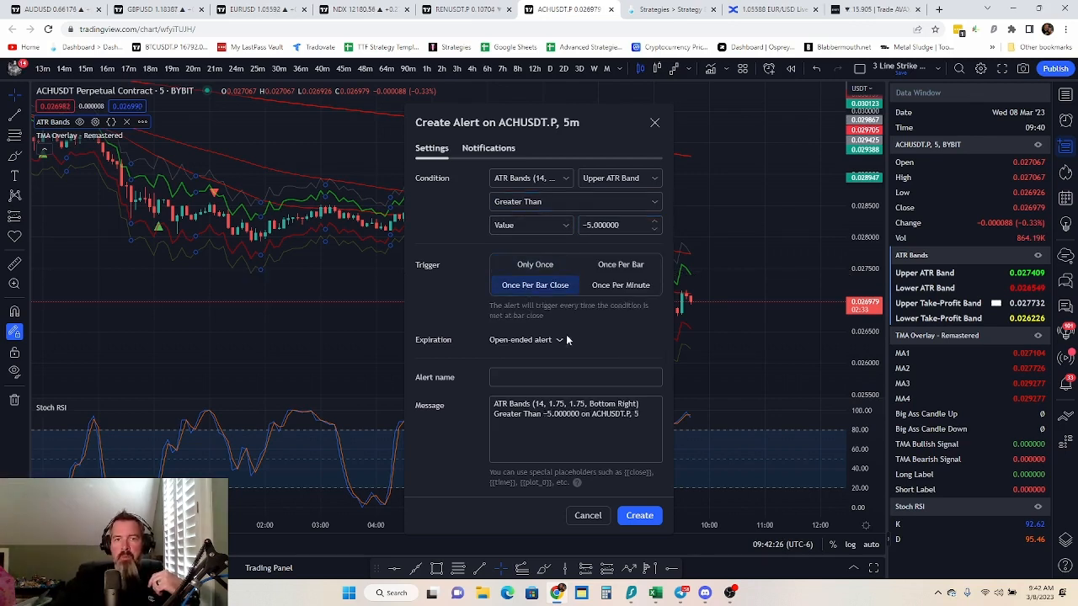
Replace the ATR alert's existing webhook URL with the one copied from TradeLab's 3 Line ATR Data instructions
click(490, 149)
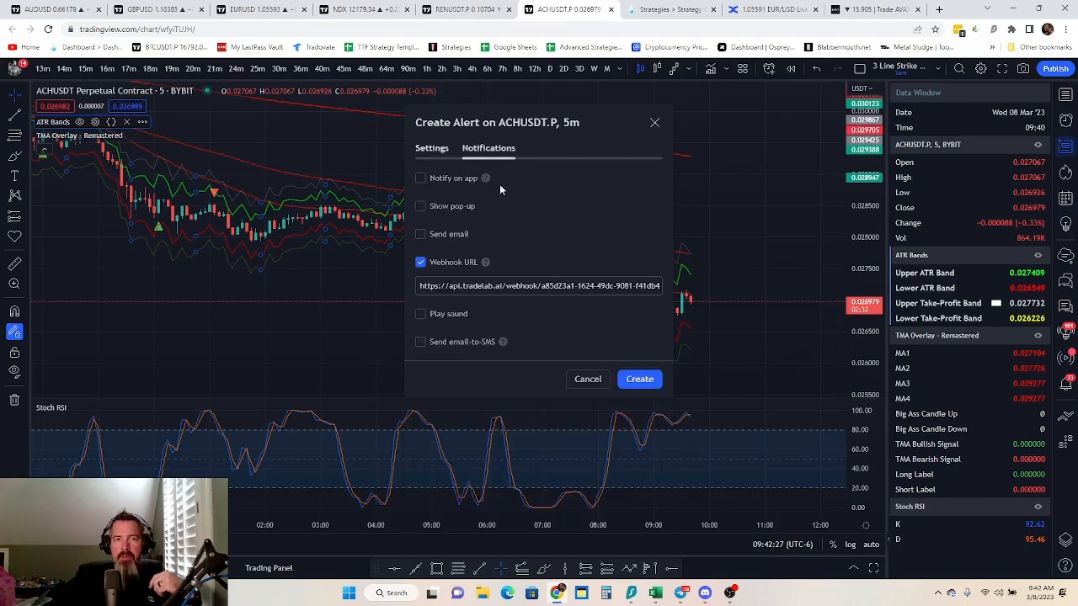
click(503, 292)
key(ctrl+a)
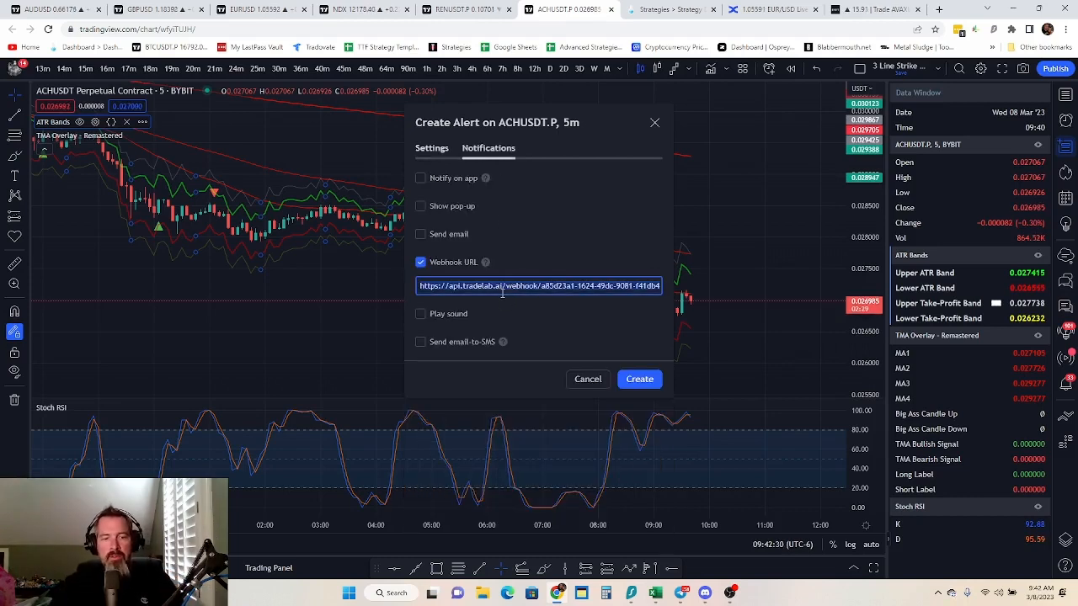
key(ctrl+v)
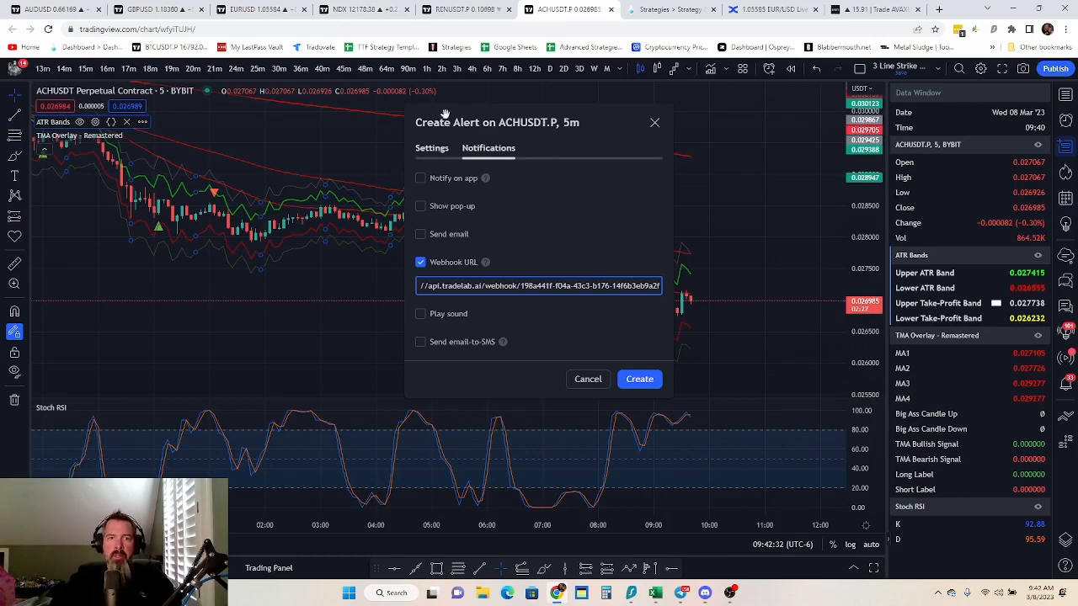
Copy the alert name from the TradeLab instructions and name the TradingView alert "3 Line ATR Data"
click(446, 155)
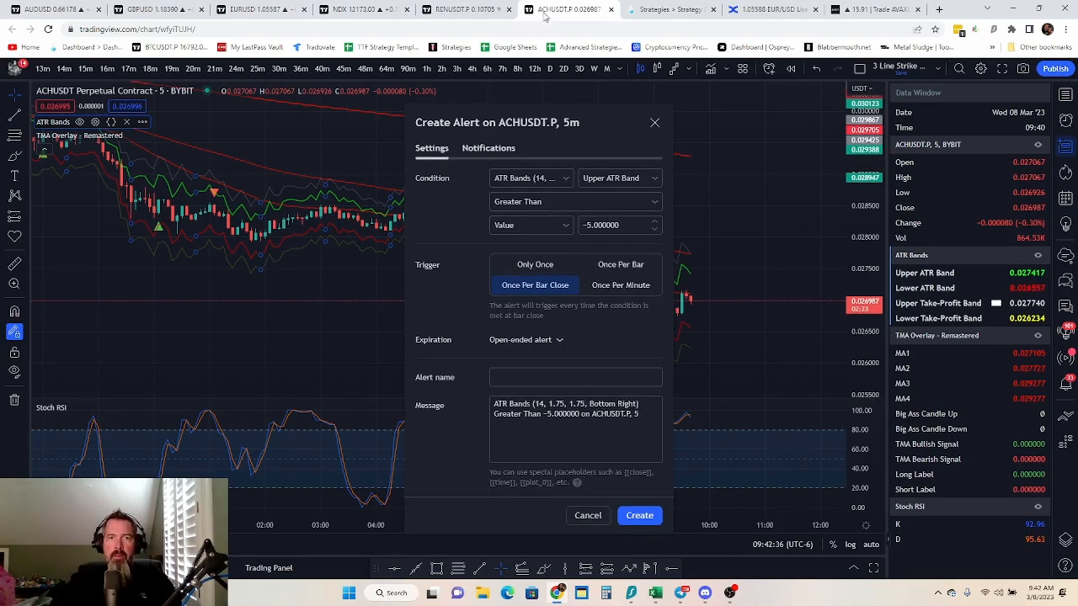
click(665, 9)
click(317, 408)
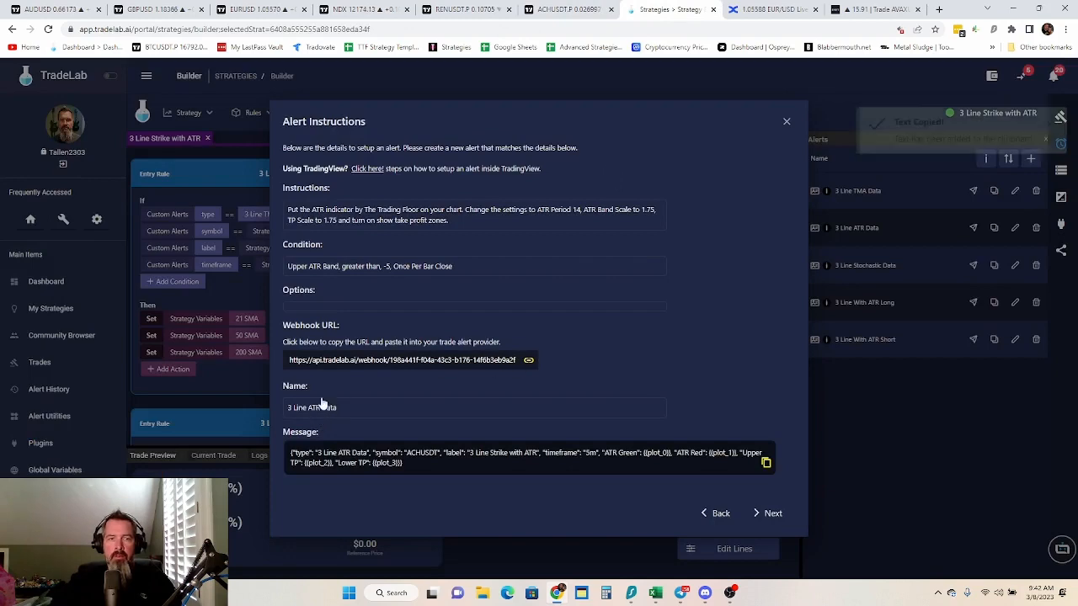
key(ctrl+shift+Tab)
click(522, 381)
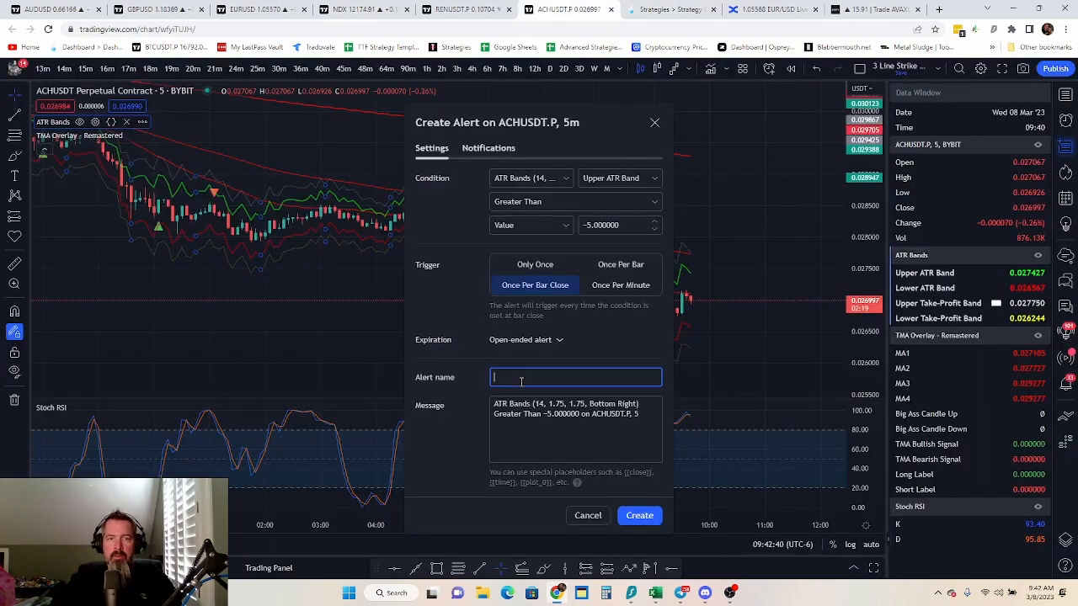
key(ctrl+v)
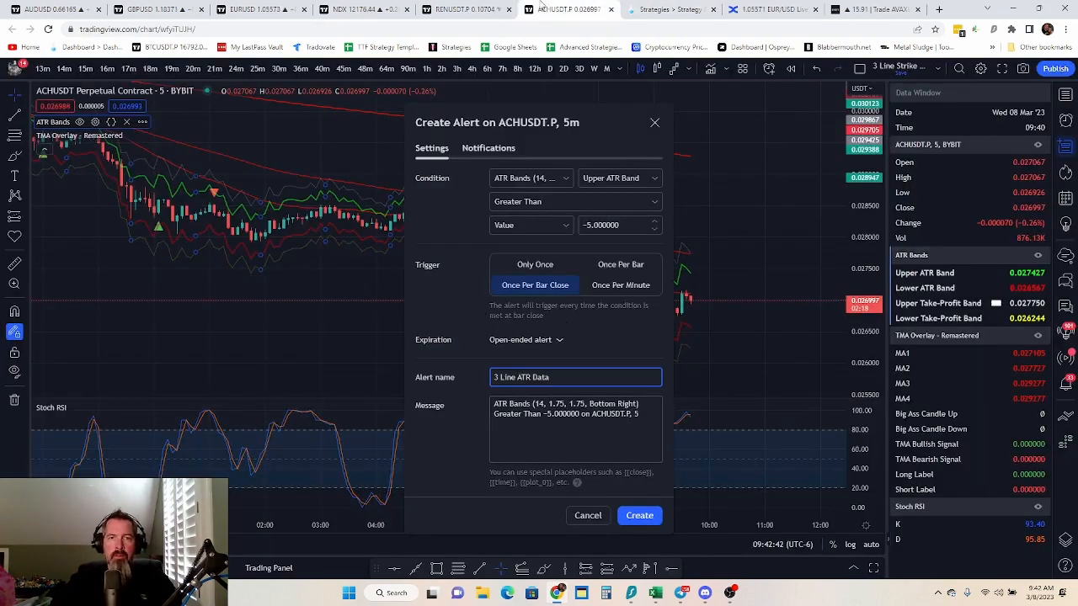
Replace the alert message with the JSON message copied from TradeLab's 3 Line ATR Data instructions, and create the alert
click(669, 9)
click(528, 464)
click(566, 10)
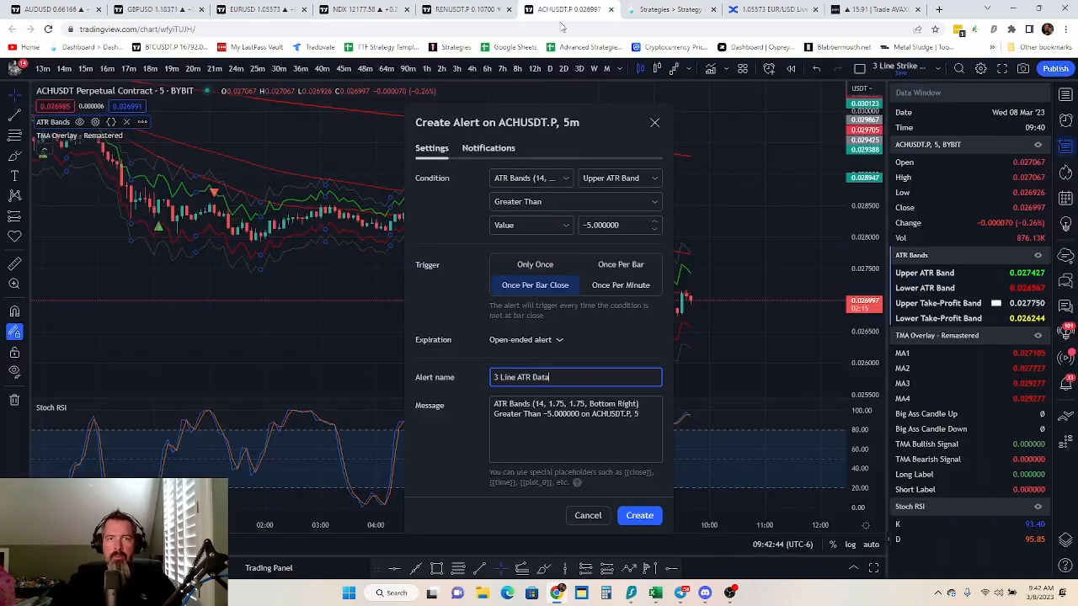
click(564, 404)
key(ctrl+a)
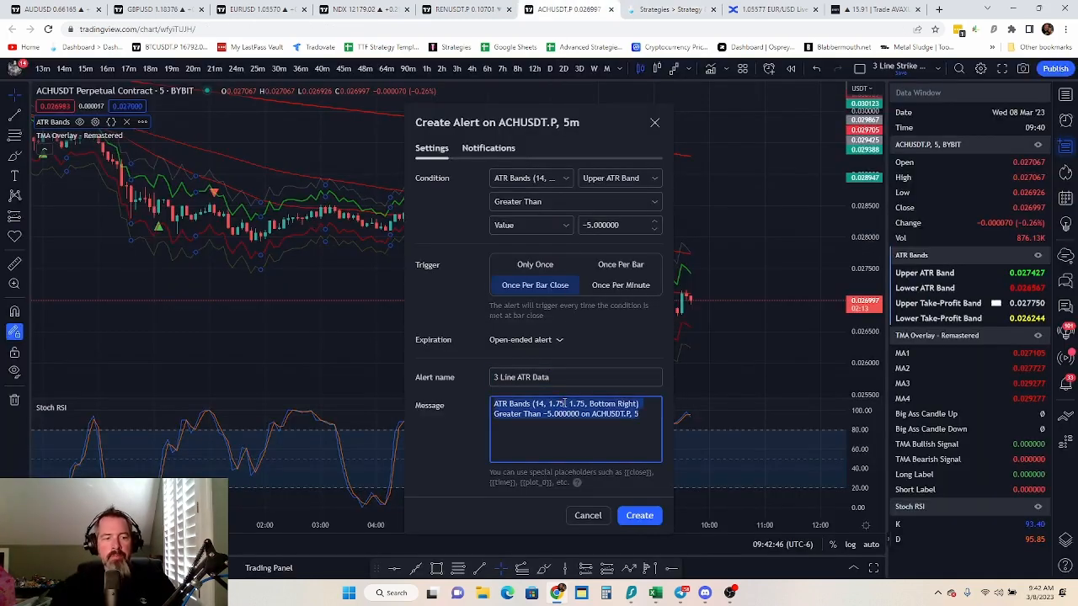
key(ctrl+v)
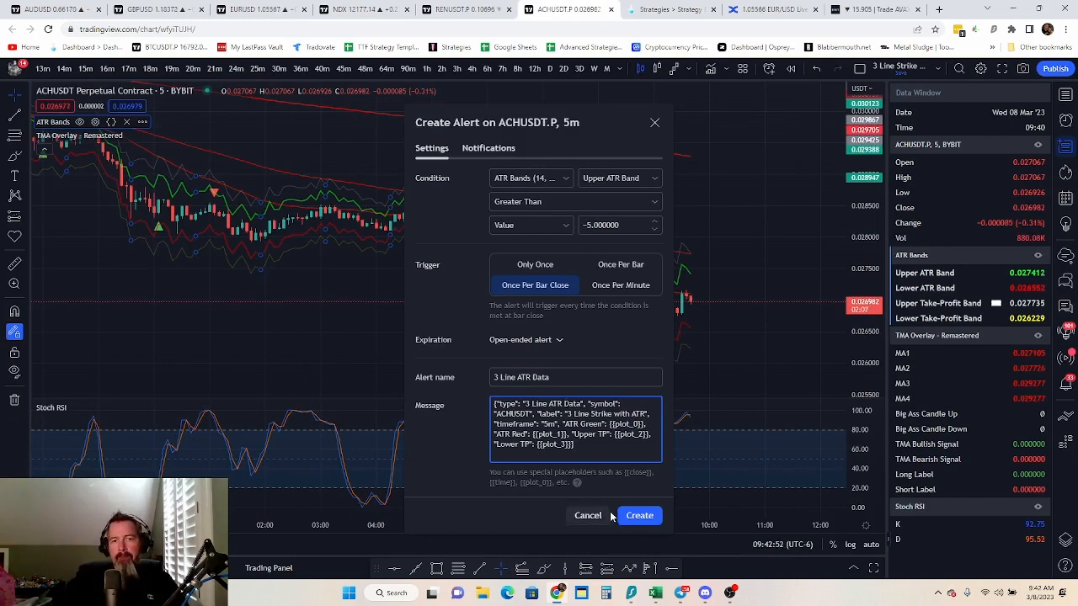
click(640, 516)
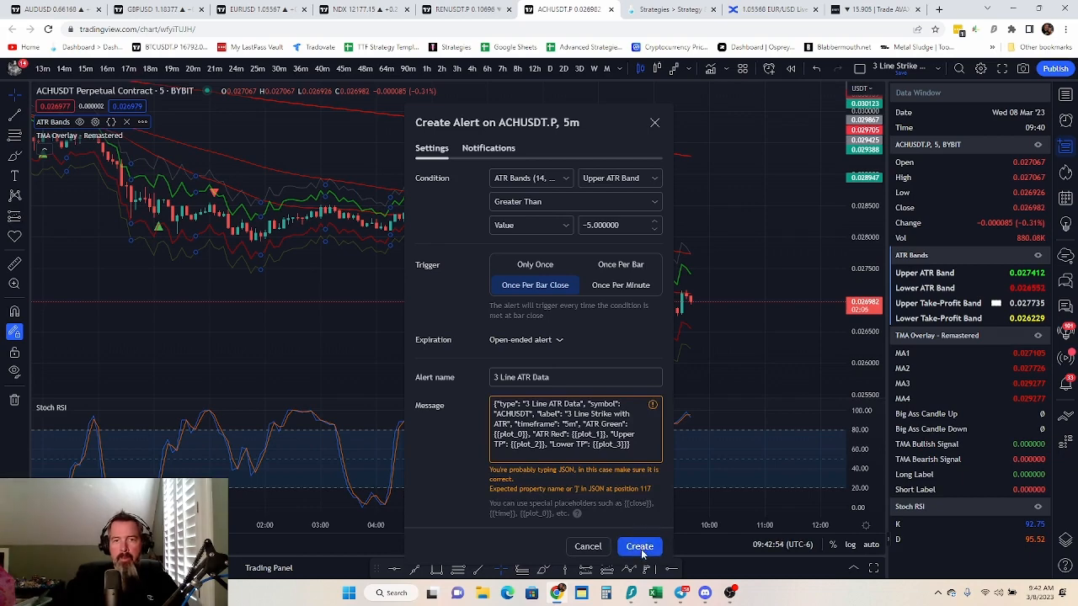
click(639, 547)
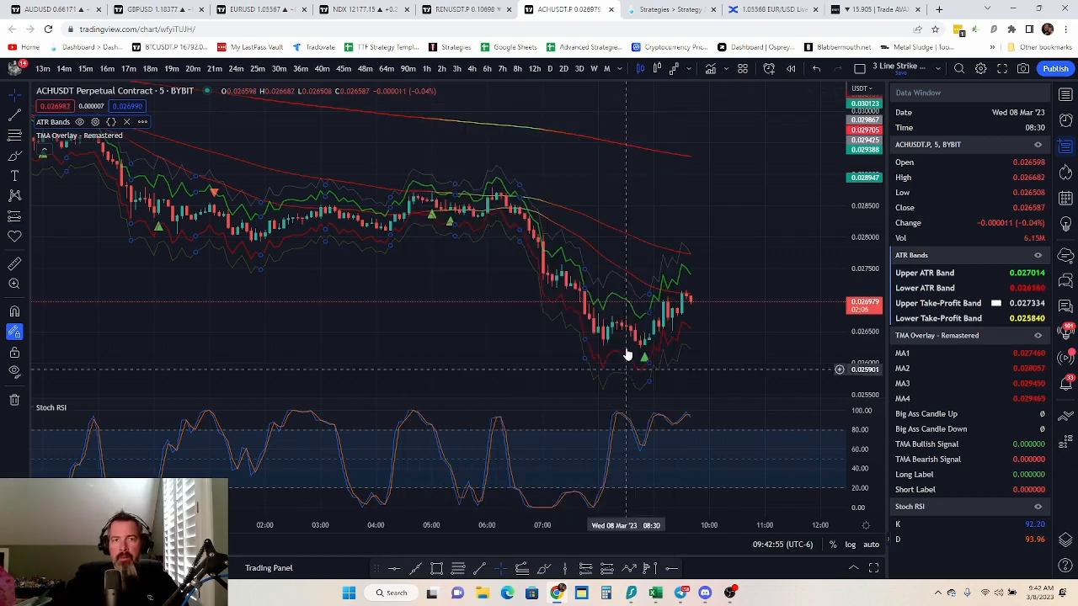
Advance TradeLab to the 3 Line Stochastic Data alert instructions, copy their webhook URL, and return to the ACHUSDT.P chart in TradingView
click(667, 11)
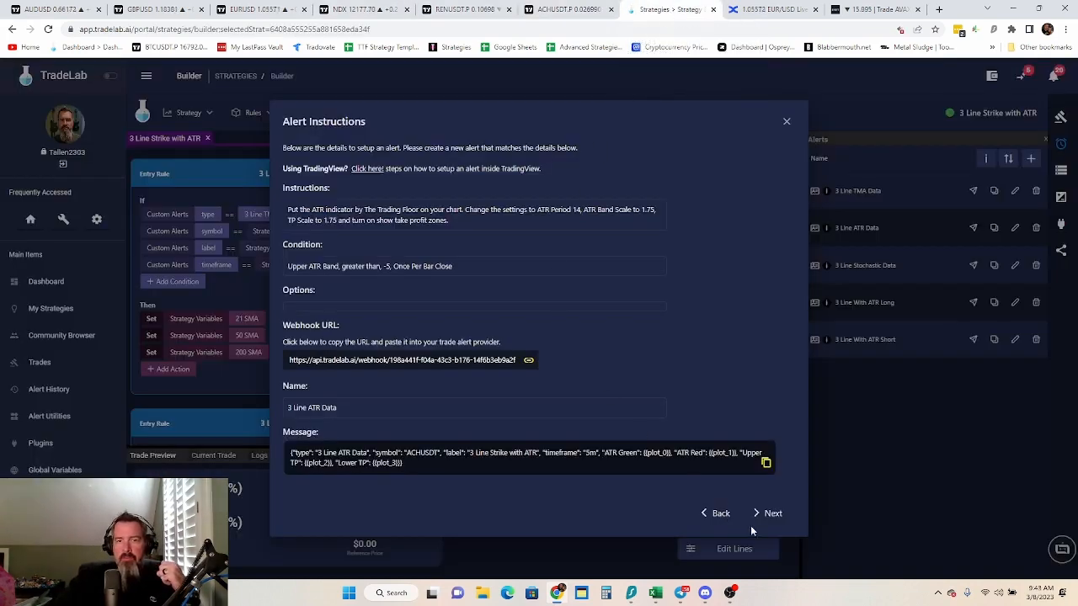
click(773, 516)
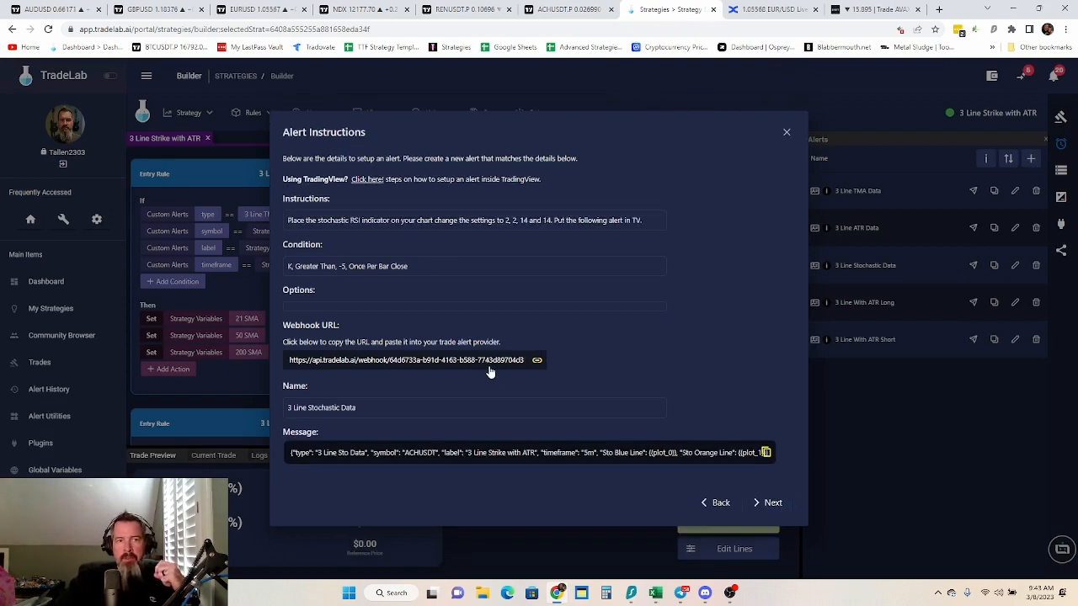
click(491, 368)
click(572, 12)
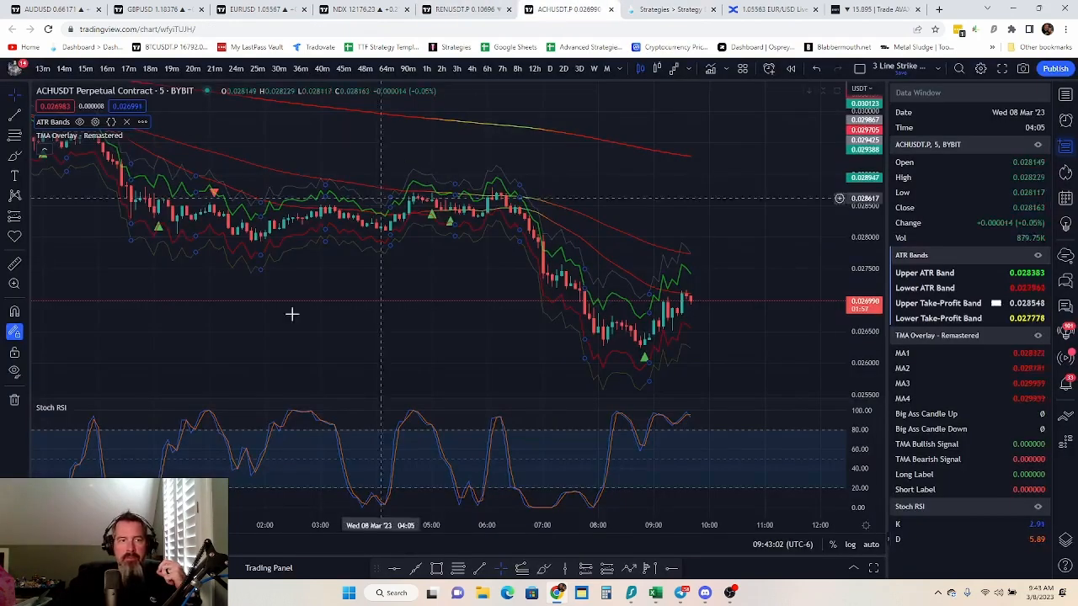
Start an alert on the Stoch RSI indicator with K Greater Than value -5, triggering Once Per Bar Close
click(139, 408)
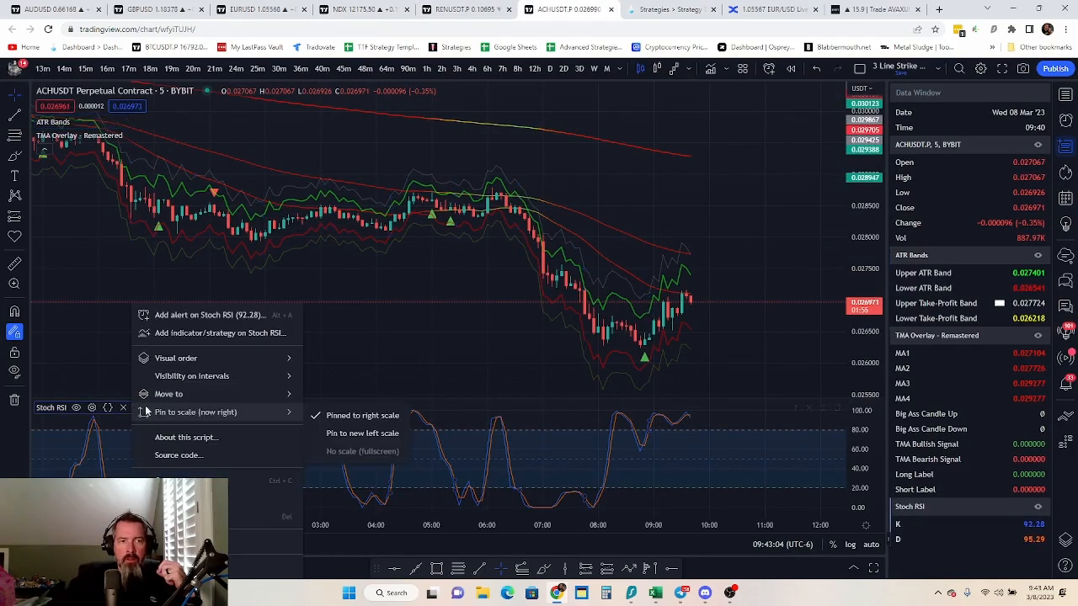
click(230, 316)
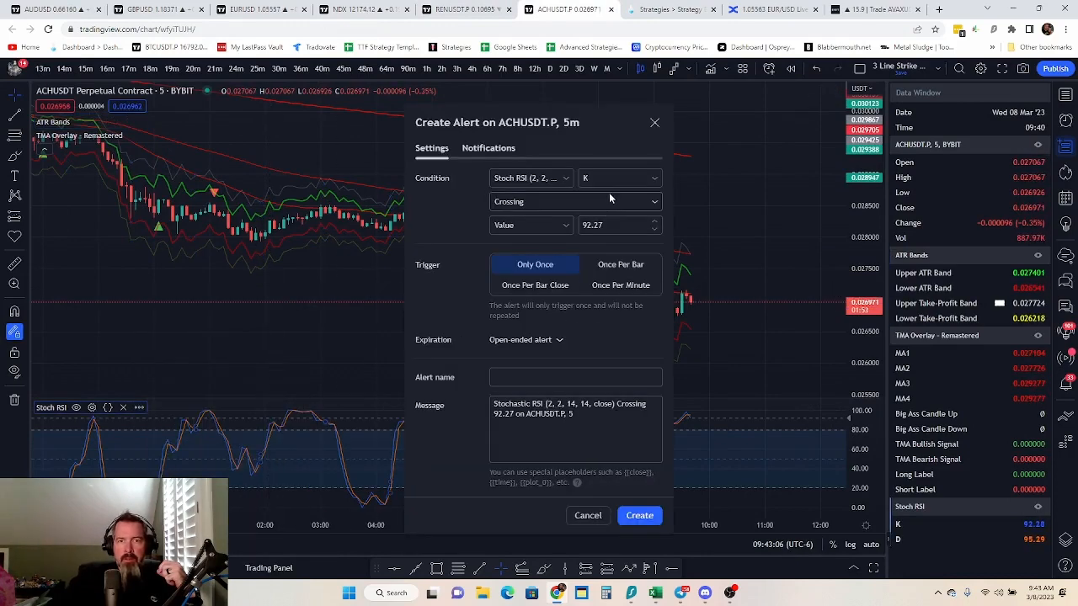
click(590, 202)
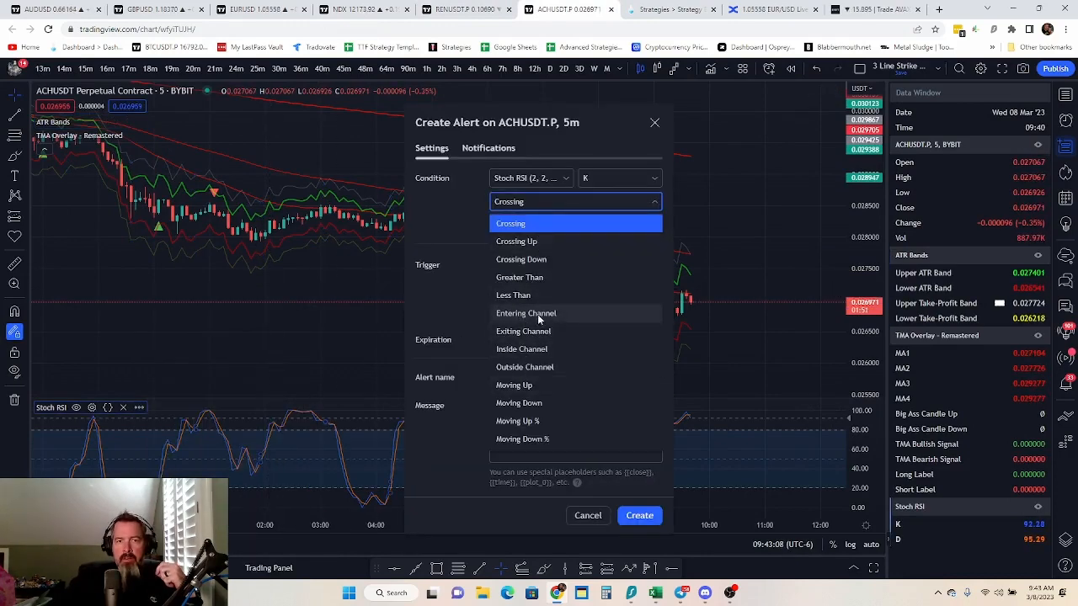
click(520, 277)
double_click(585, 228)
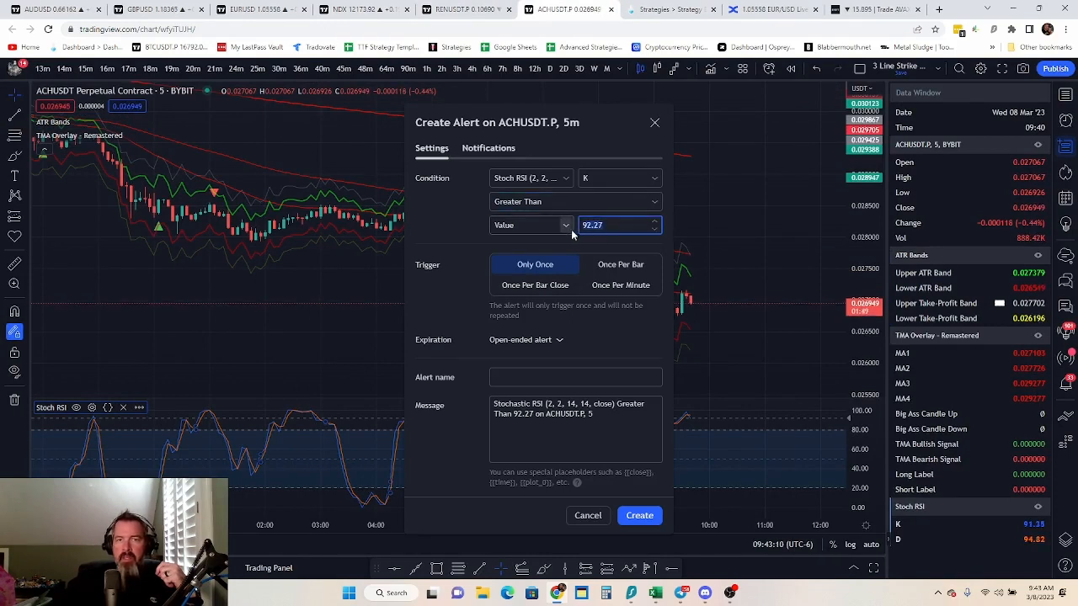
text(-5)
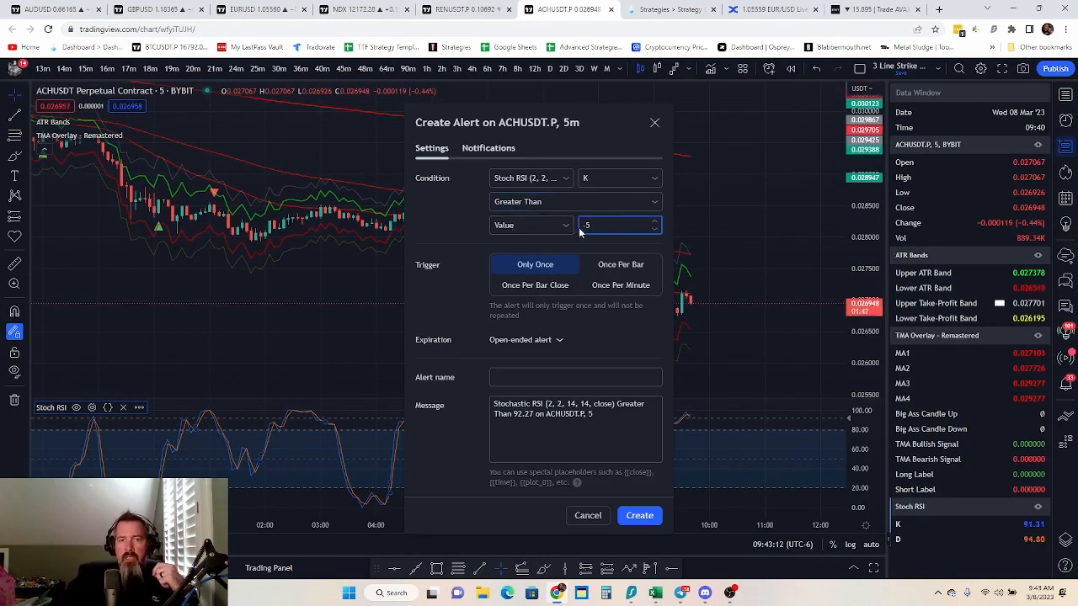
click(560, 294)
Replace the Stoch RSI alert's existing webhook URL with the one copied from TradeLab's 3 Line Stochastic Data instructions
click(511, 150)
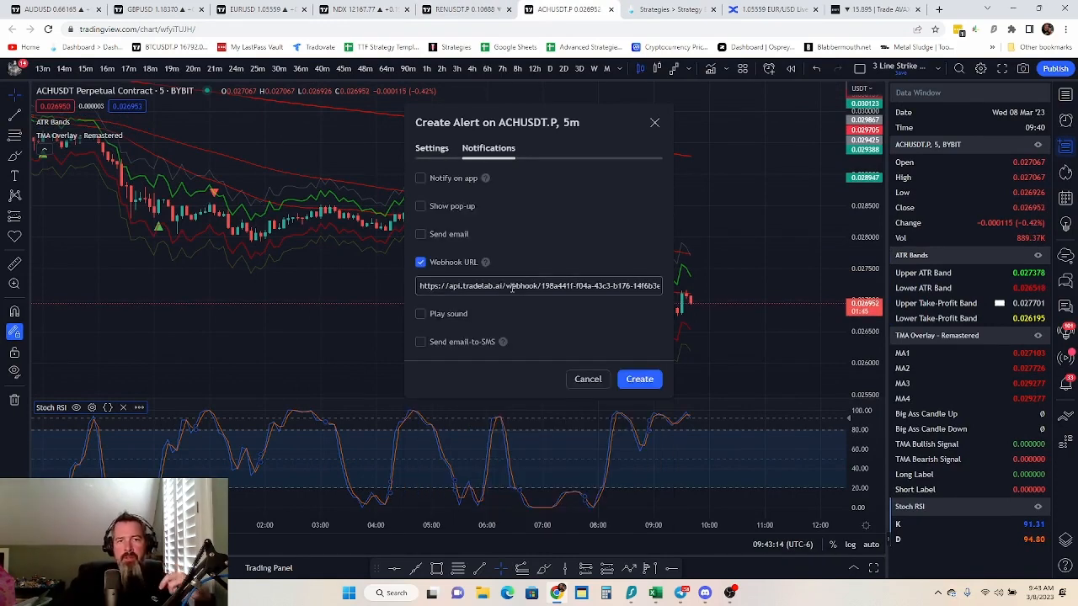
triple_click(512, 287)
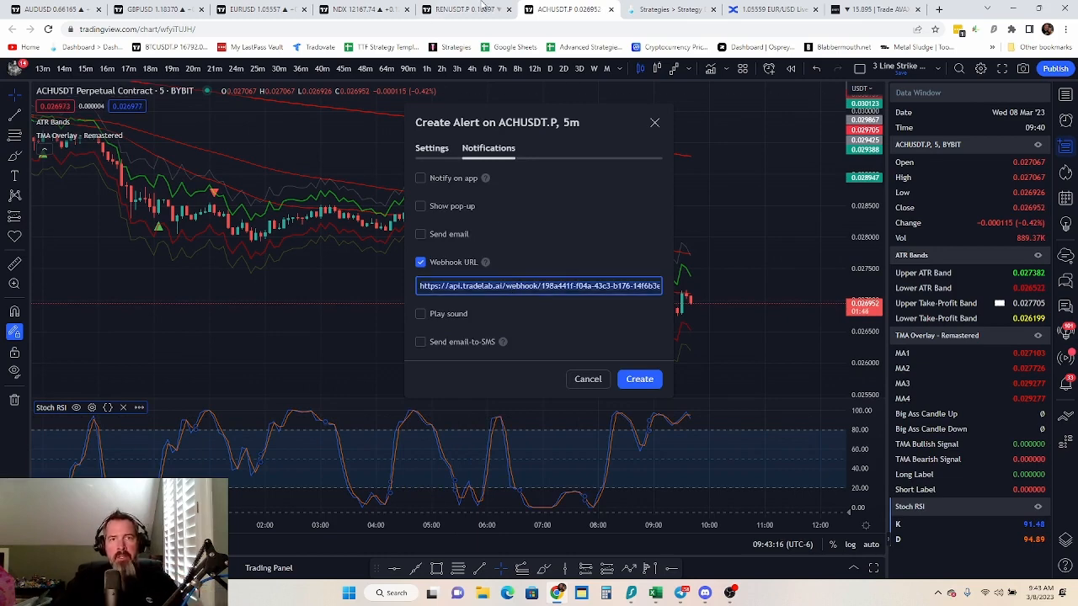
click(665, 9)
click(487, 361)
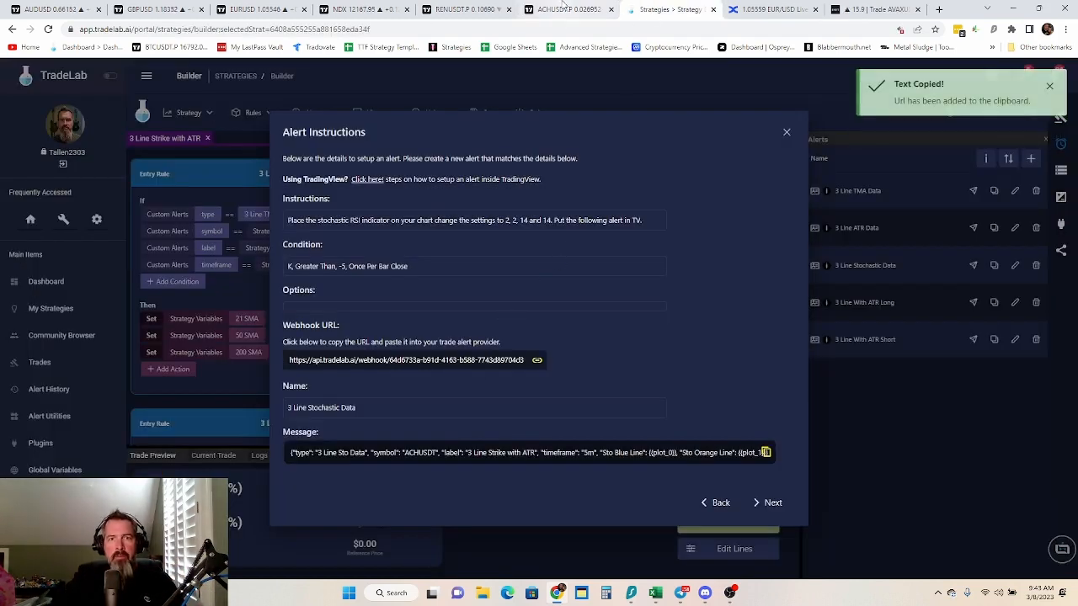
click(564, 10)
key(ctrl+v)
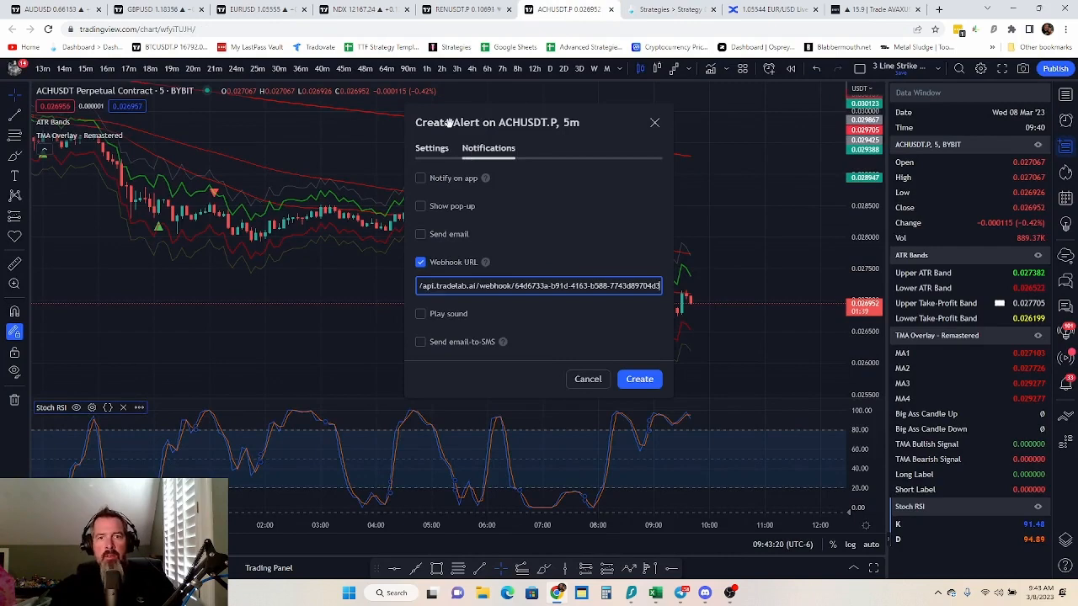
Copy the alert name from the TradeLab instructions and name the TradingView alert "3 Line Stochastic Data"
click(442, 150)
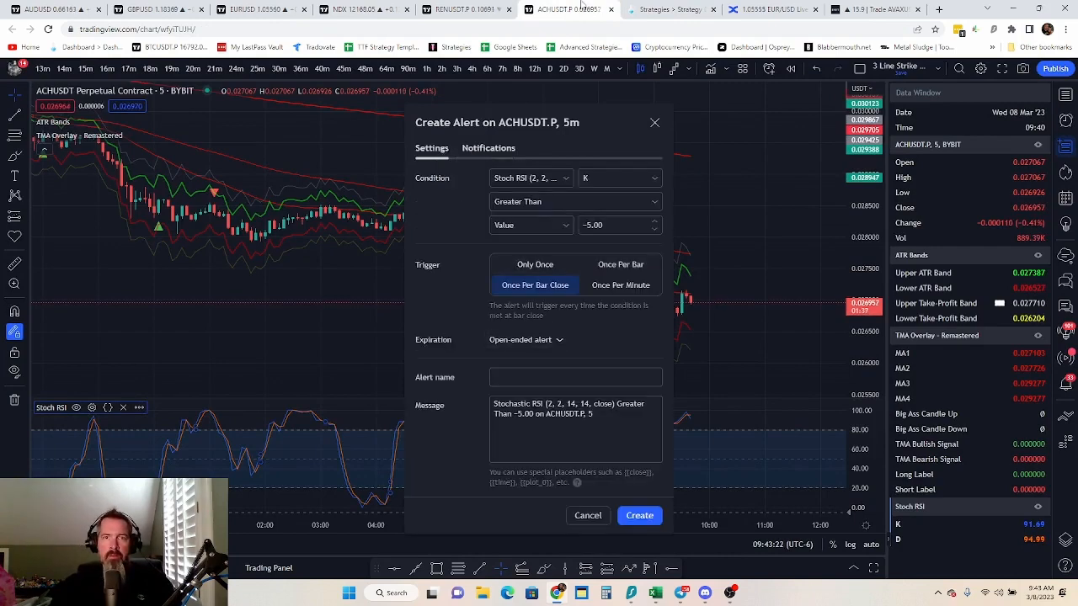
click(666, 10)
click(330, 410)
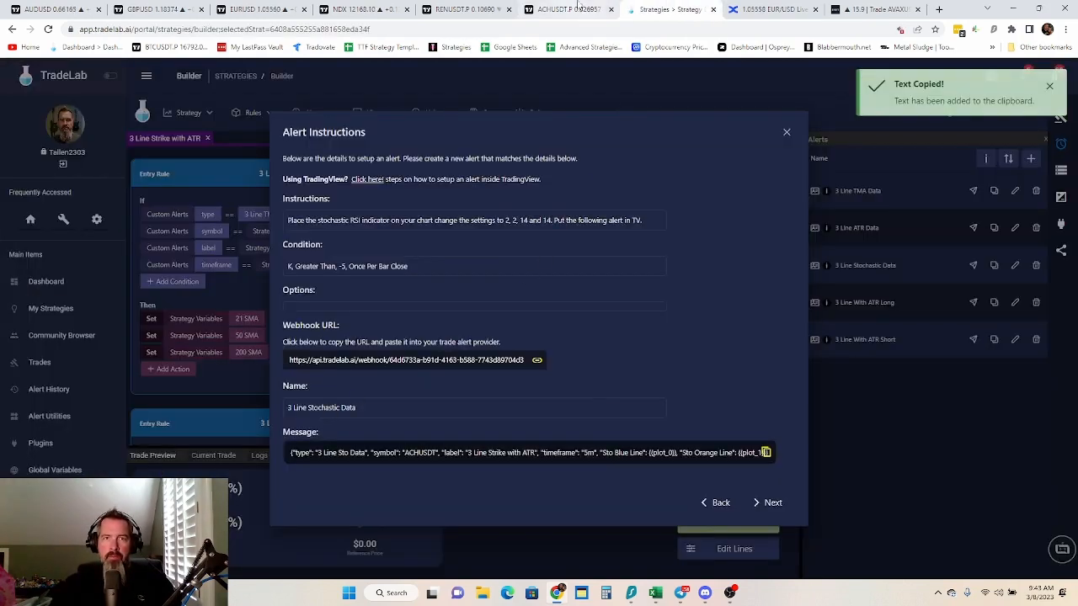
click(573, 9)
click(525, 379)
right_click(522, 381)
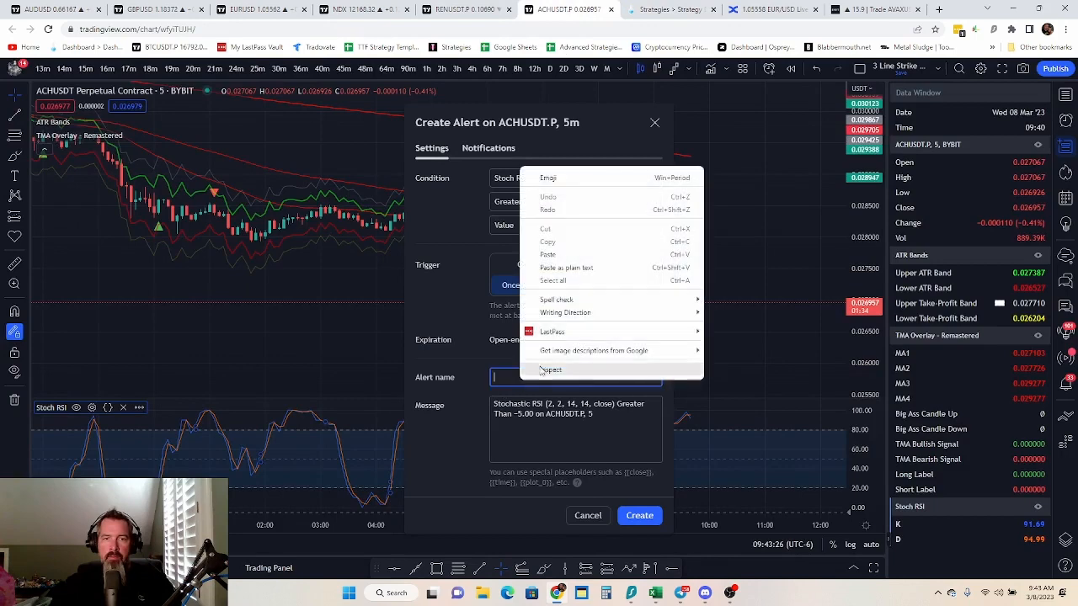
click(558, 256)
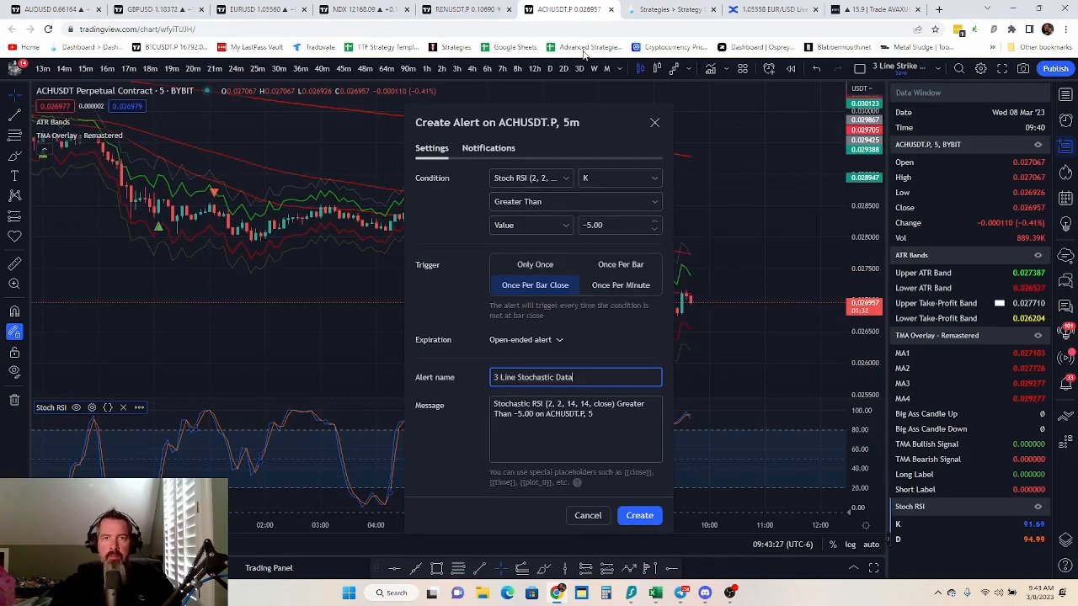
Replace the Stoch RSI alert's message with the JSON copied from TradeLab's 3 Line Stochastic Data instructions and create the alert
click(665, 9)
click(455, 459)
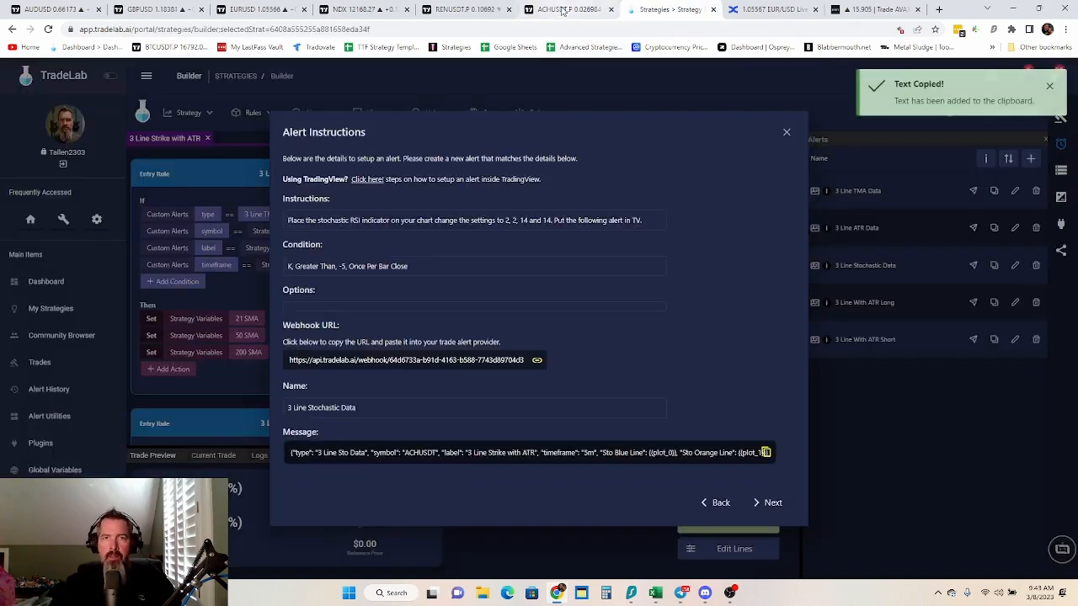
click(573, 10)
click(534, 413)
key(ctrl+a)
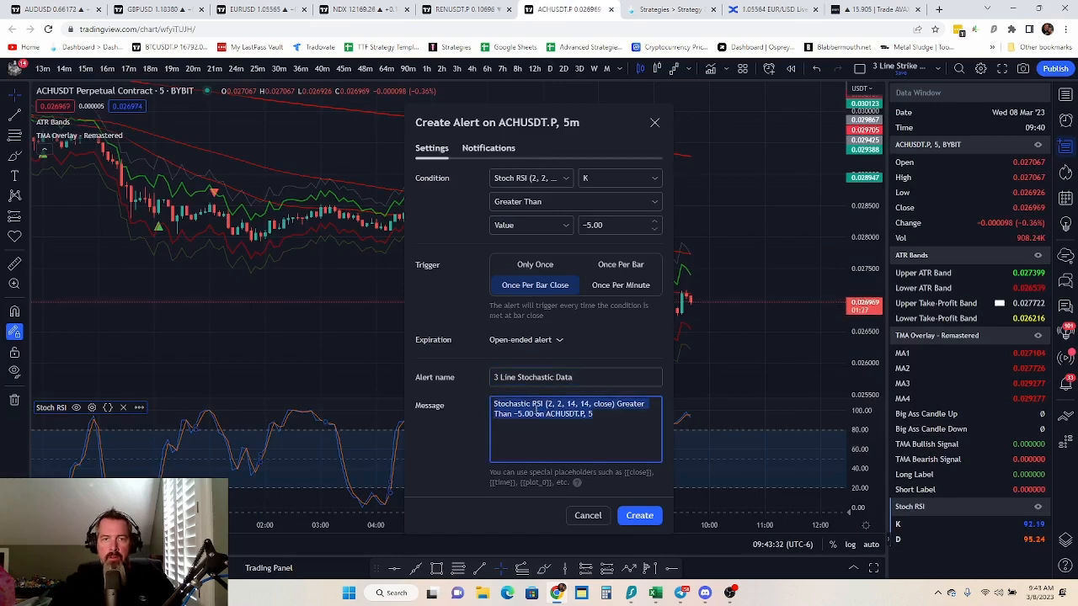
key(ctrl+v)
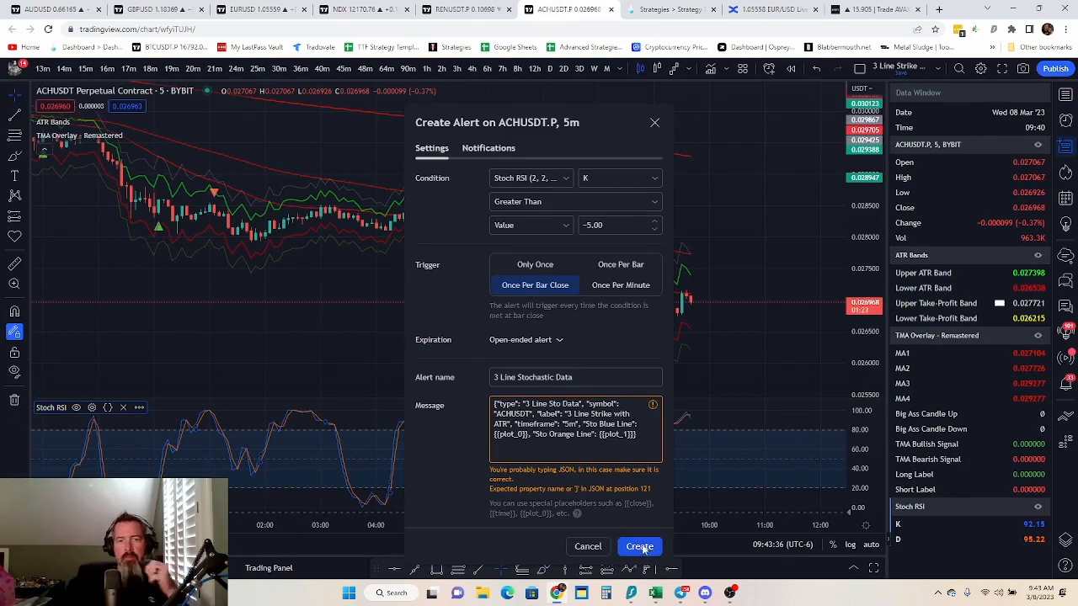
click(639, 547)
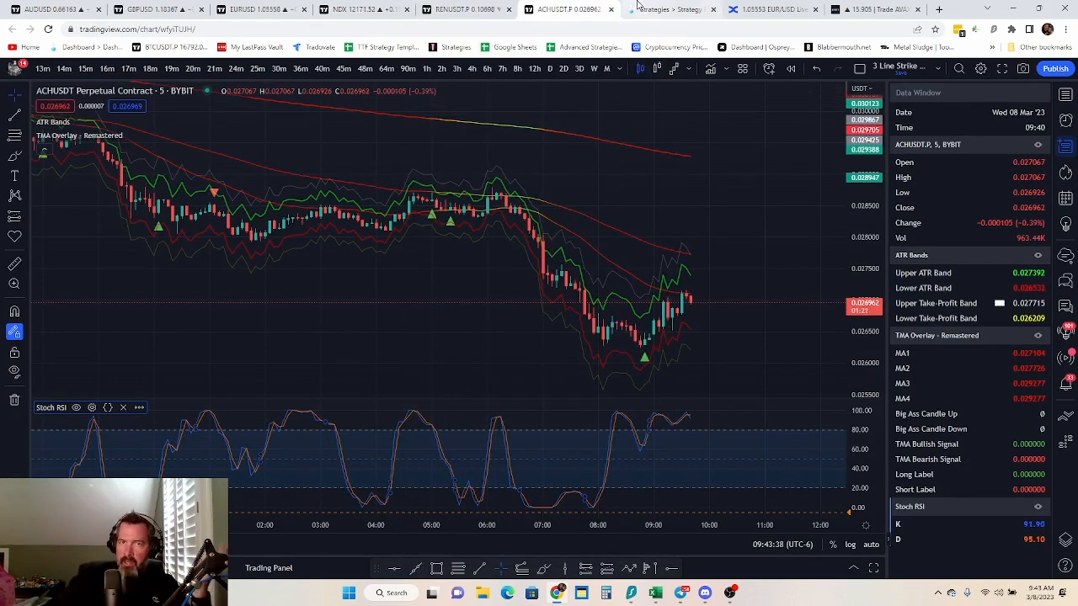
Advance TradeLab to the 3 Line With ATR Long alert instructions, copy their webhook URL, and return to the ACHUSDT.P chart in TradingView
click(668, 9)
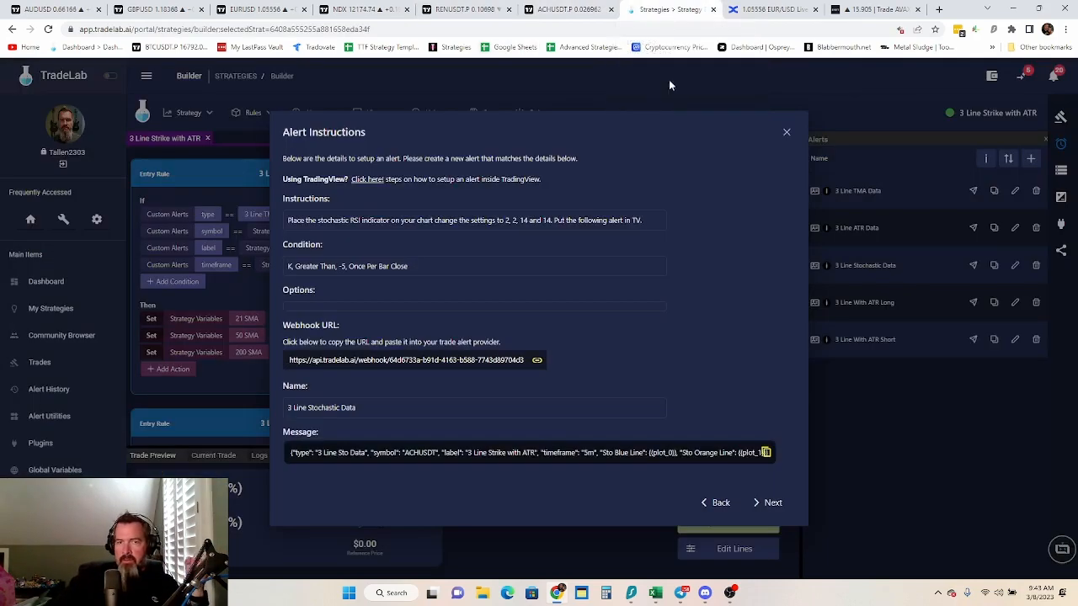
click(773, 502)
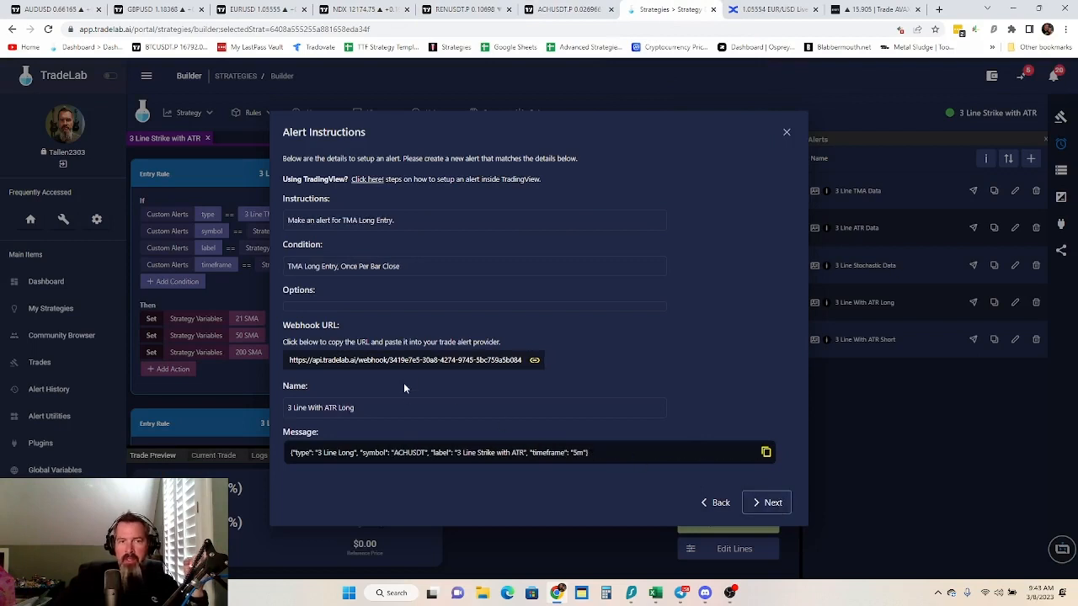
click(347, 362)
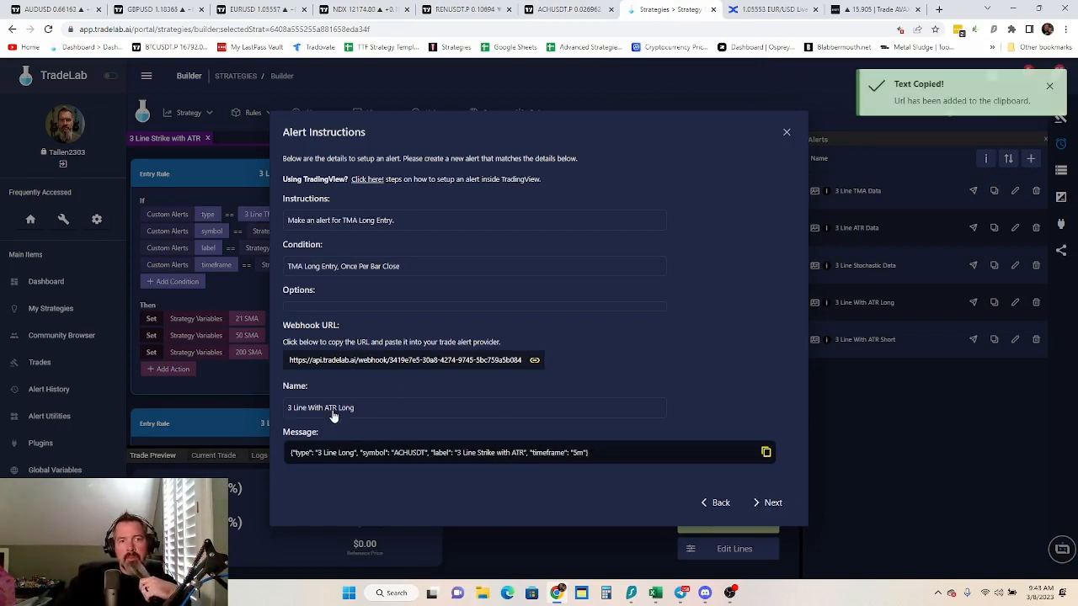
click(562, 9)
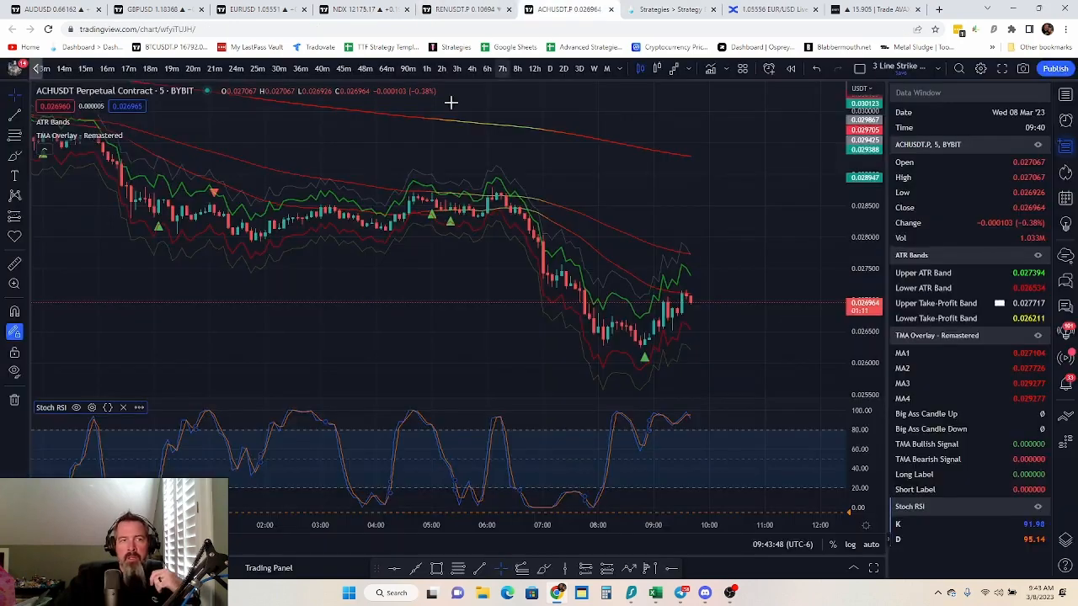
Start a TMA Long Entry alert on TMA Overlay - Remastered, triggering Once Per Bar Close, and replace its webhook URL with the copied one
click(179, 135)
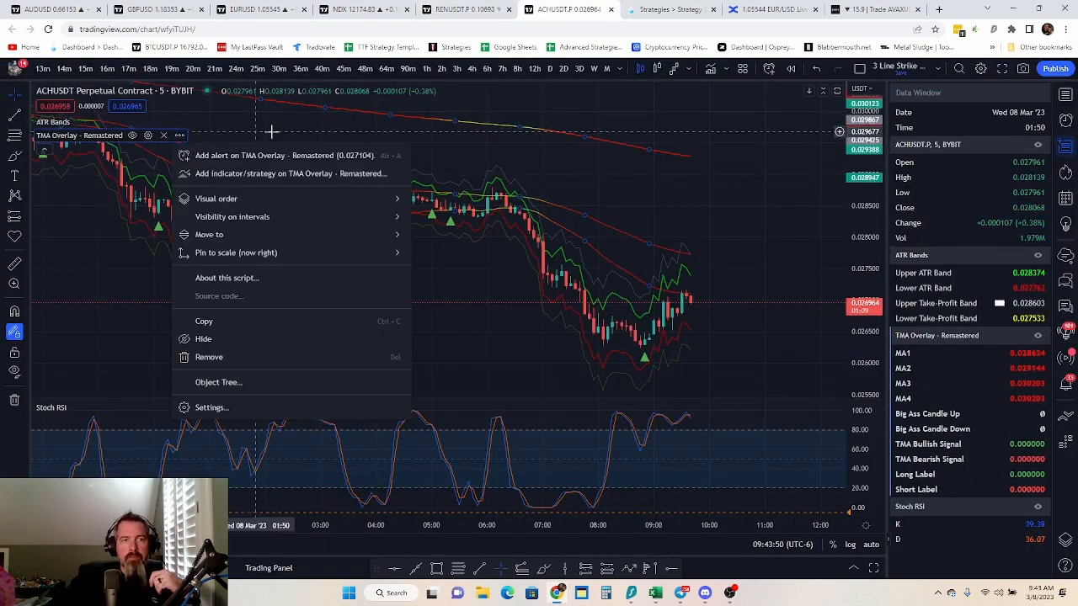
click(304, 157)
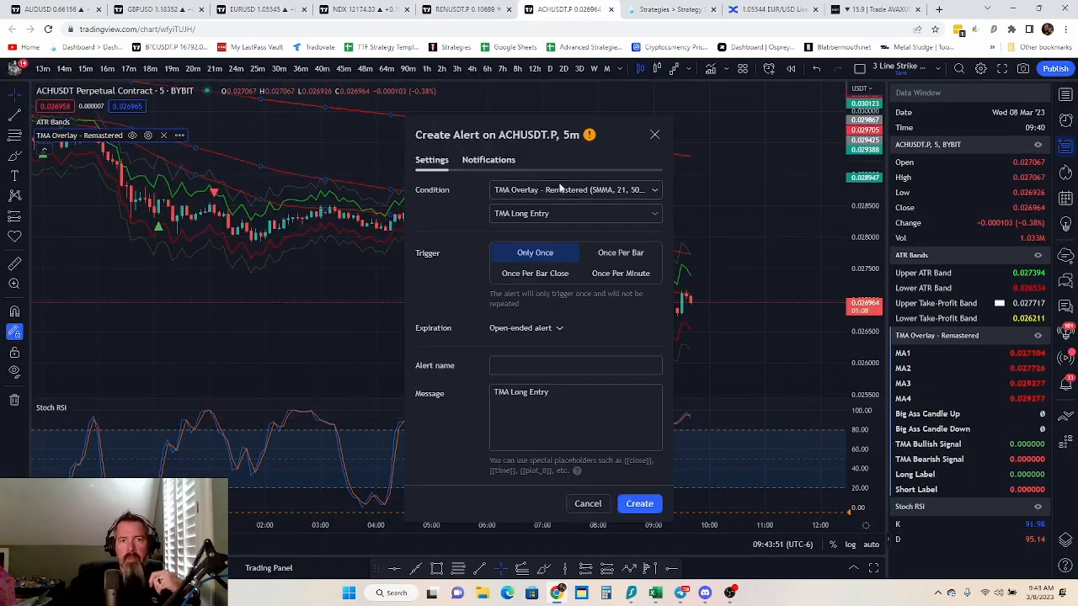
click(549, 273)
click(502, 162)
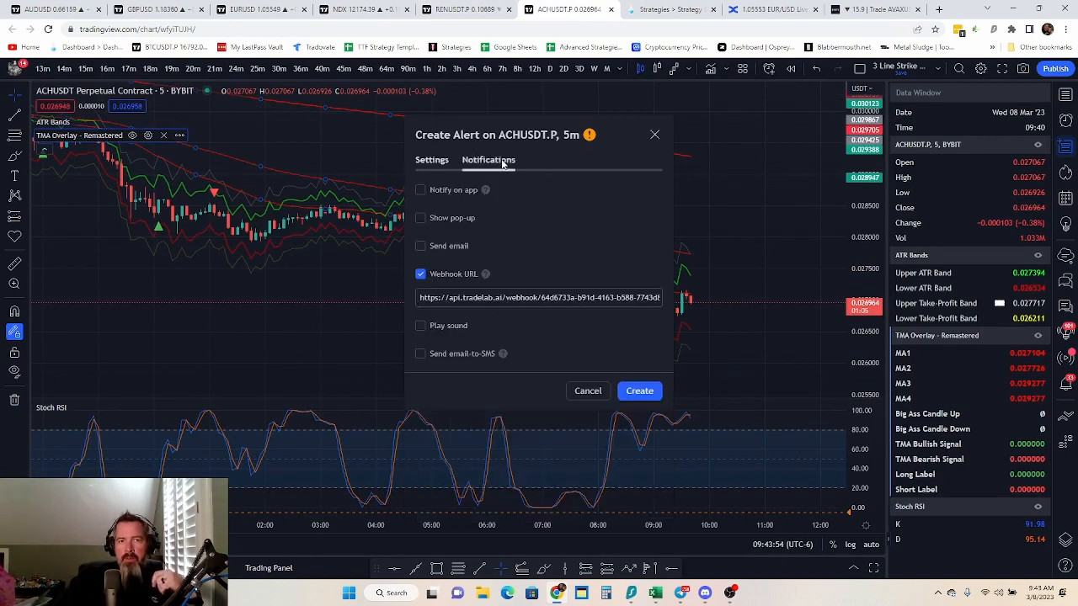
triple_click(505, 298)
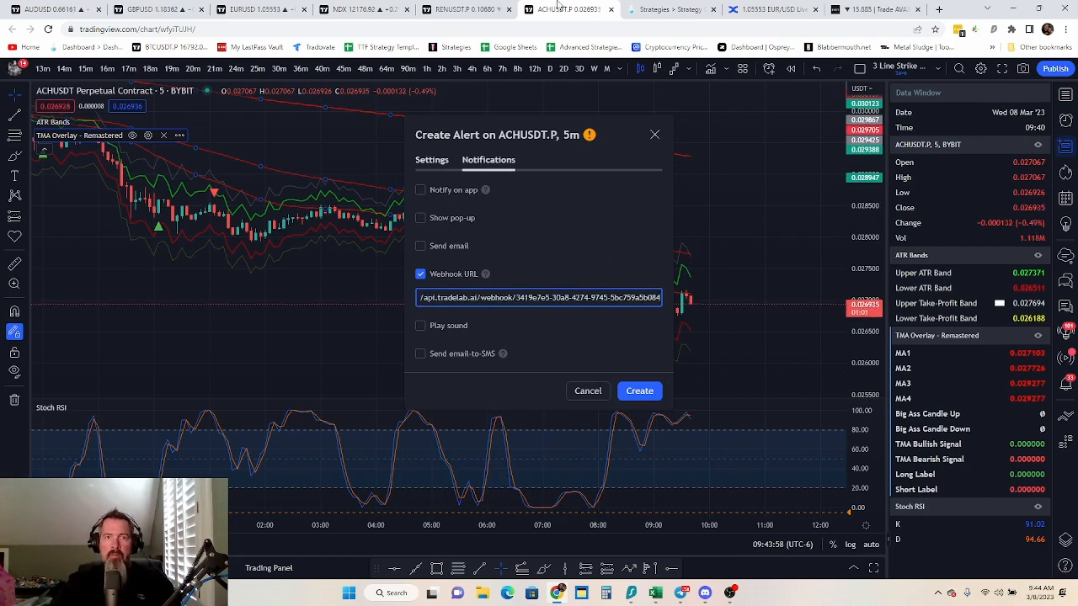
Copy the alert name from the TradeLab instructions and name the TradingView alert "3 Line With ATR Long"
click(665, 9)
click(322, 411)
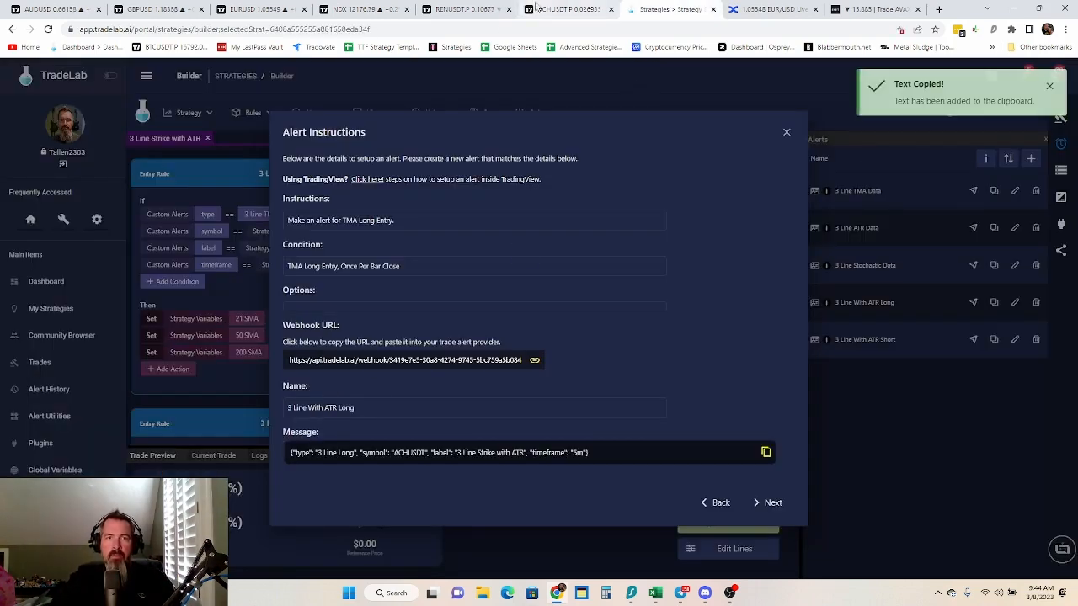
click(573, 9)
click(431, 160)
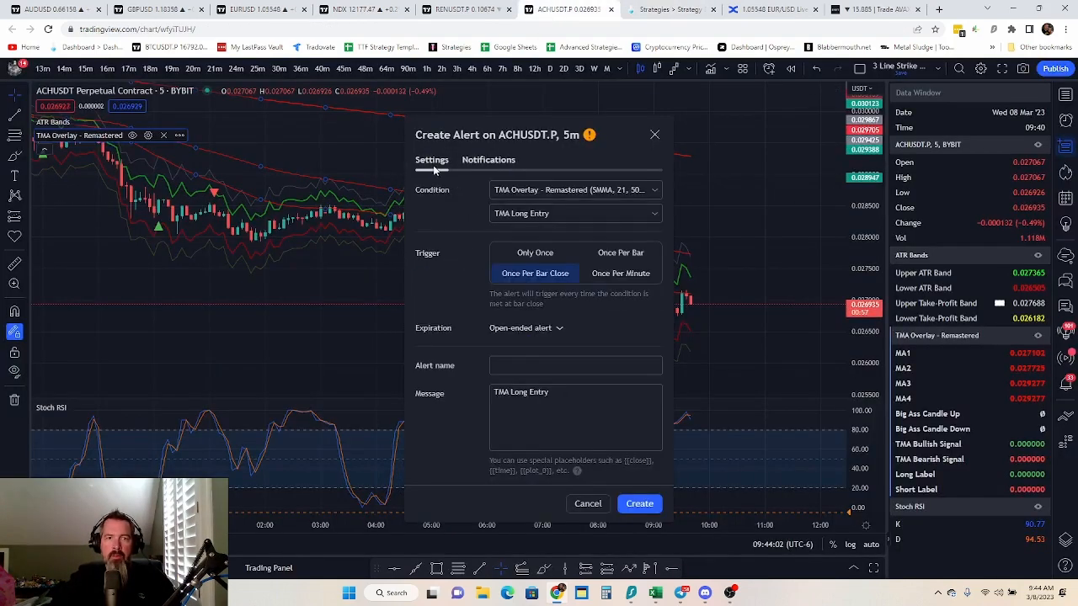
click(507, 367)
key(ctrl+v)
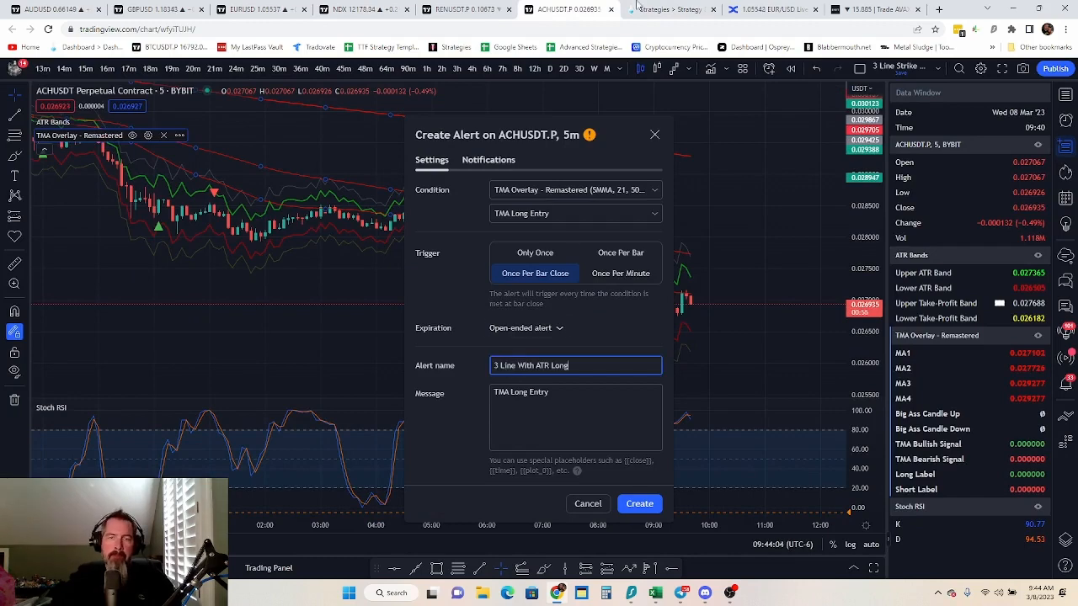
Replace the TMA Long Entry message with the "3 Line Long" JSON copied from TradeLab's instructions and create the alert
click(665, 9)
click(464, 461)
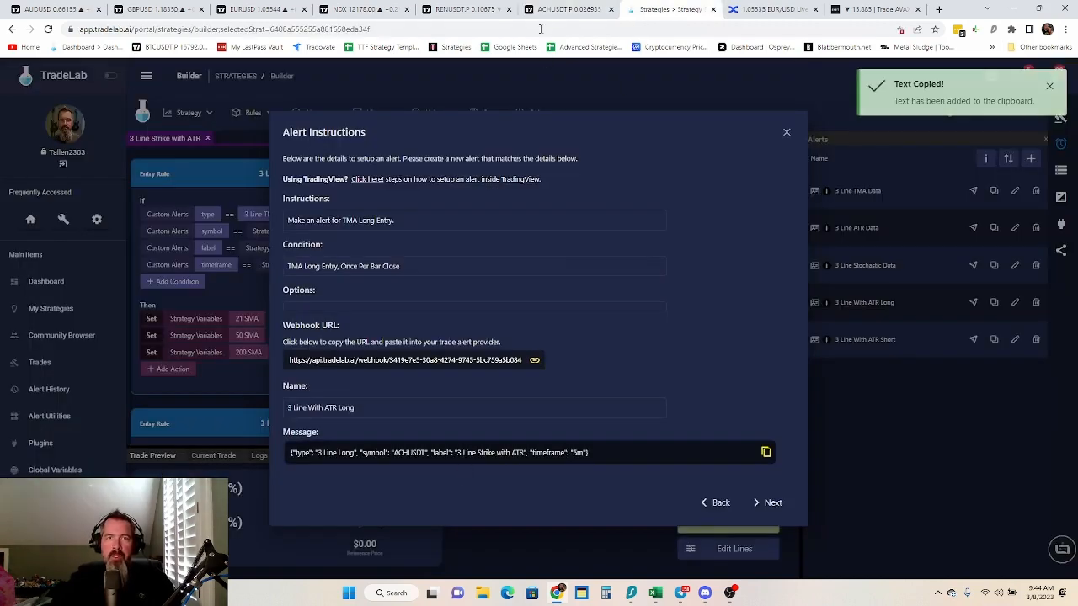
click(573, 10)
click(520, 392)
key(ctrl+a)
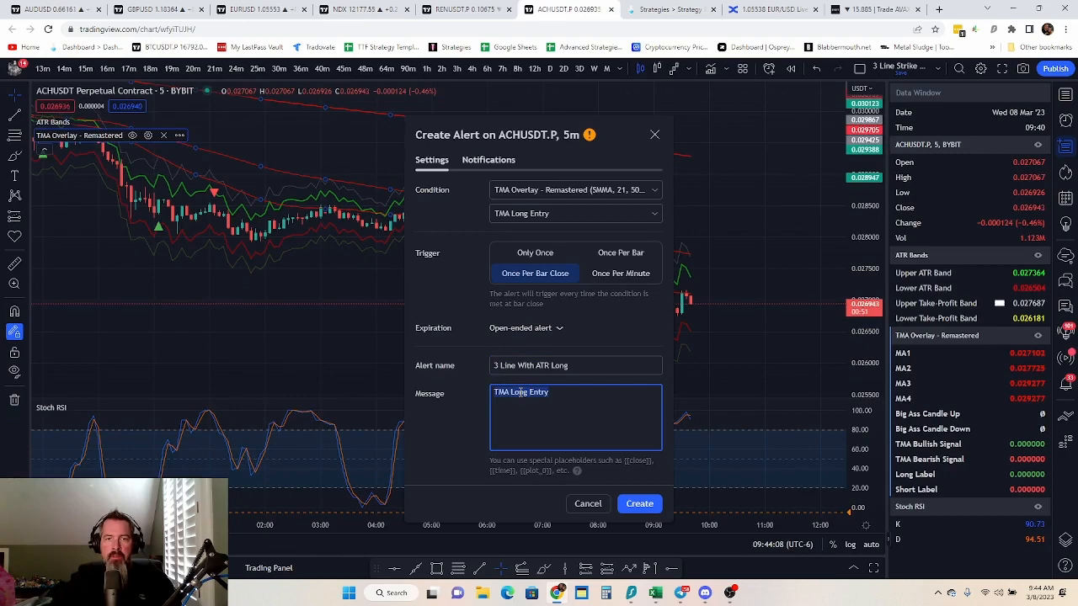
key(ctrl+v)
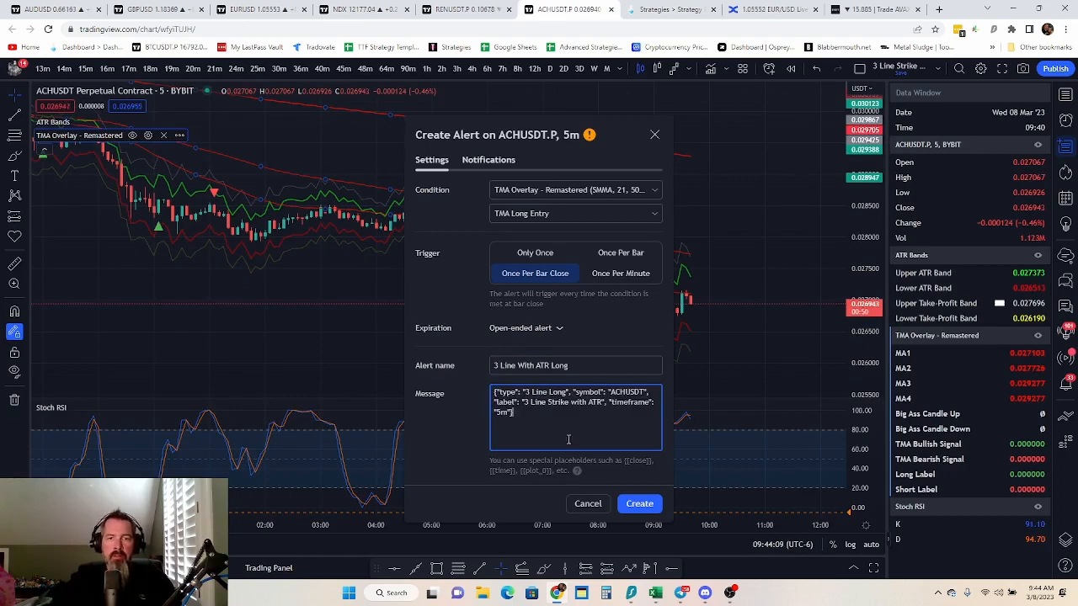
click(644, 504)
Advance TradeLab to the 3 Line With ATR Short alert instructions, copy their webhook URL, and return to the ACHUSDT.P chart in TradingView
click(674, 9)
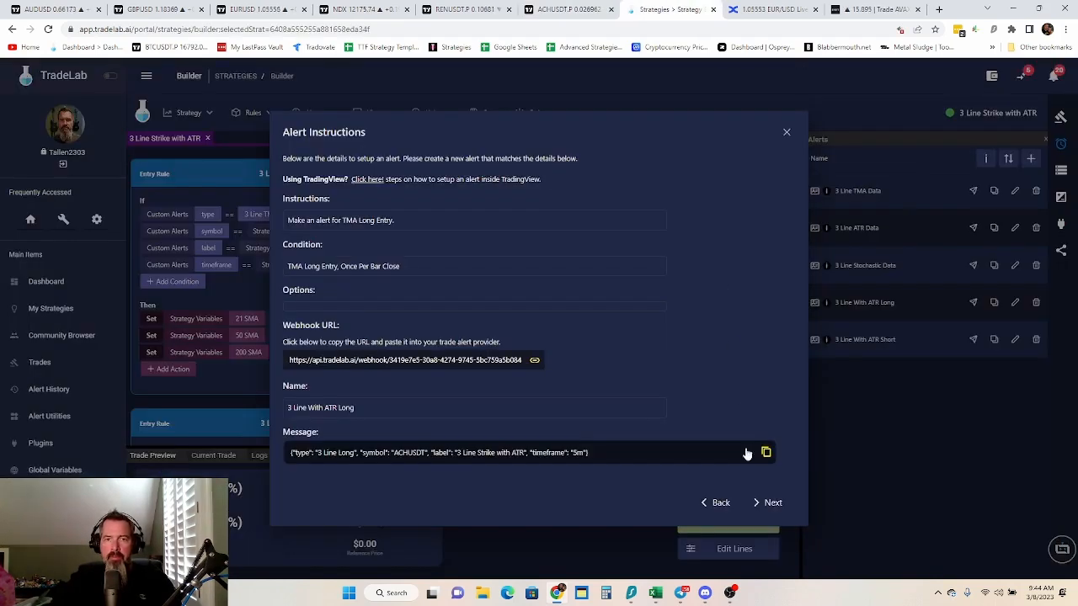
click(774, 504)
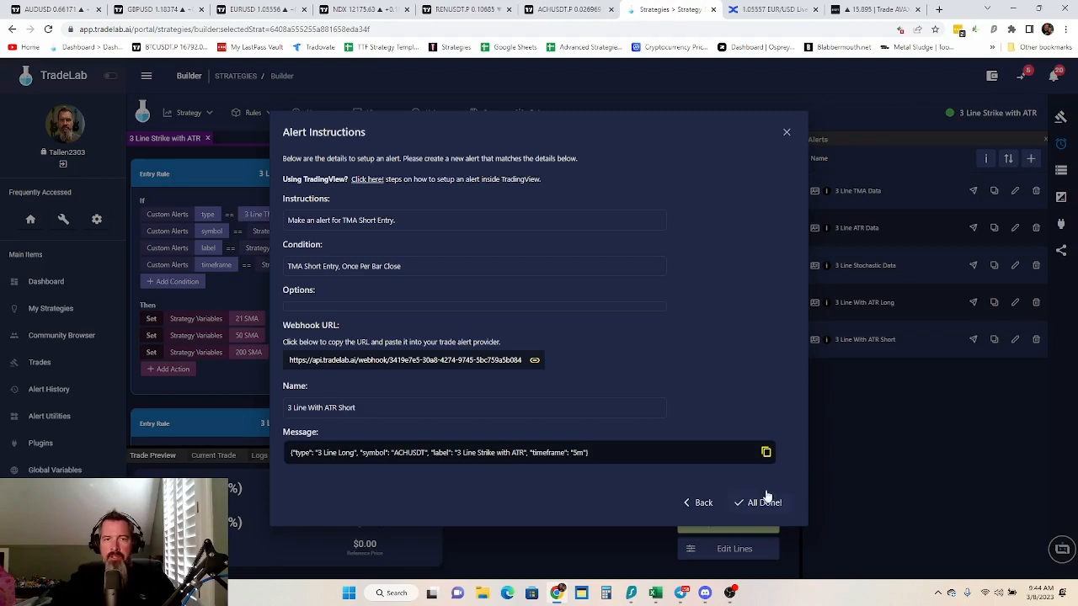
click(371, 366)
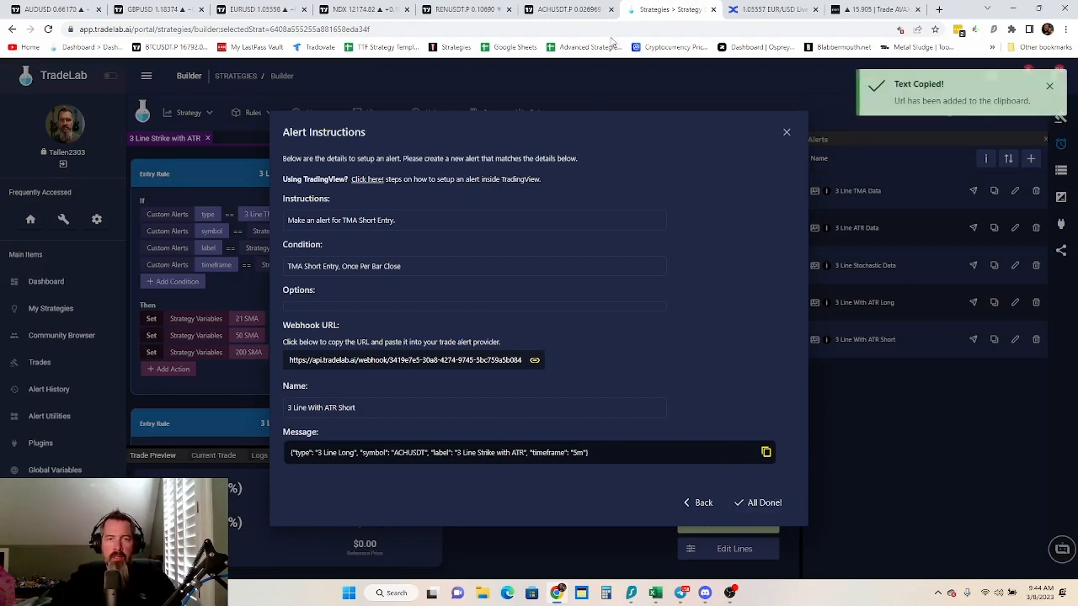
click(573, 9)
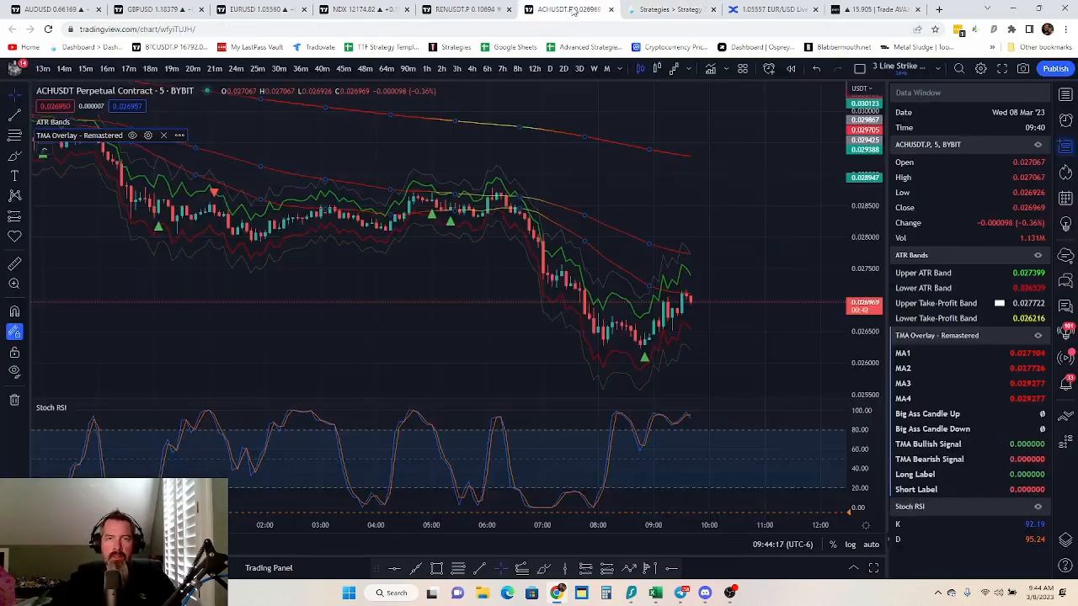
Start an alert on TMA Overlay - Remastered with the TMA Short Entry condition, triggering Once Per Bar Close
click(180, 135)
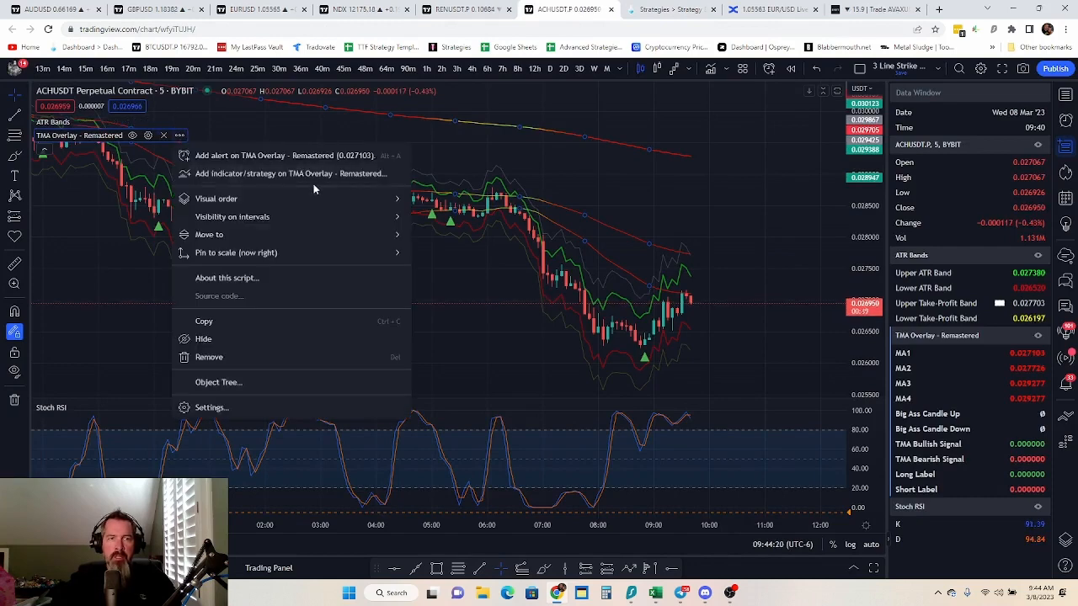
click(354, 155)
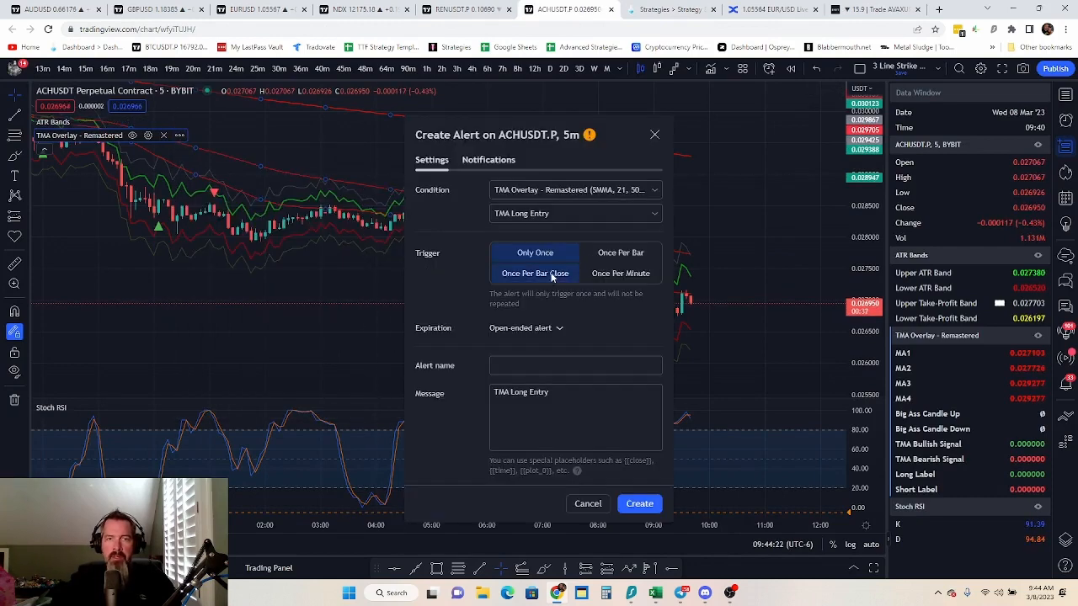
click(564, 215)
click(539, 253)
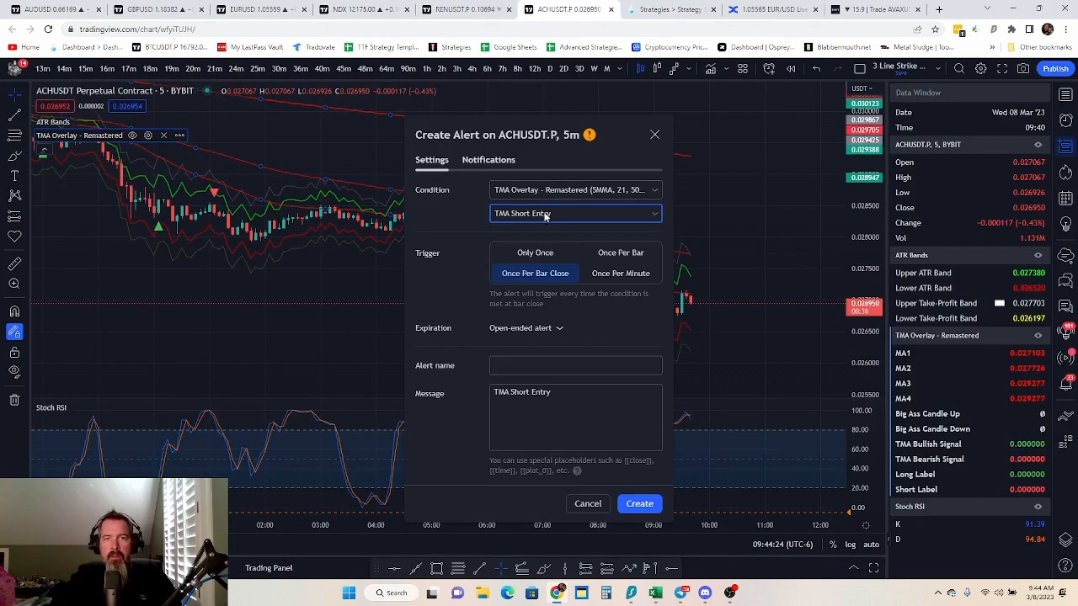
Replace the TMA Short Entry alert's existing webhook URL with the one copied from TradeLab's 3 Line With ATR Short instructions
click(502, 161)
triple_click(547, 297)
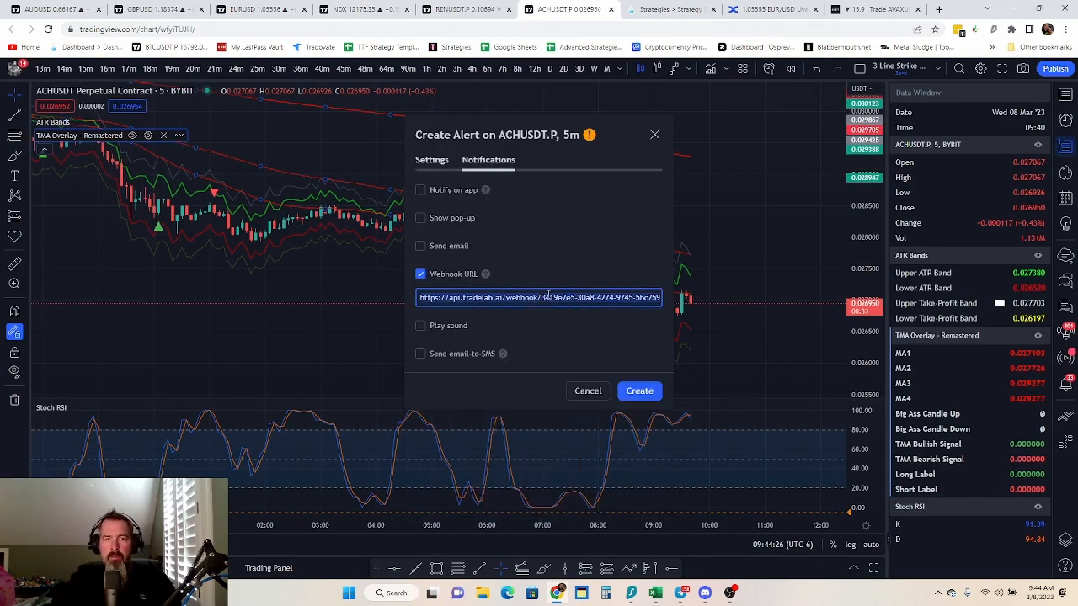
key(ctrl+v)
click(444, 159)
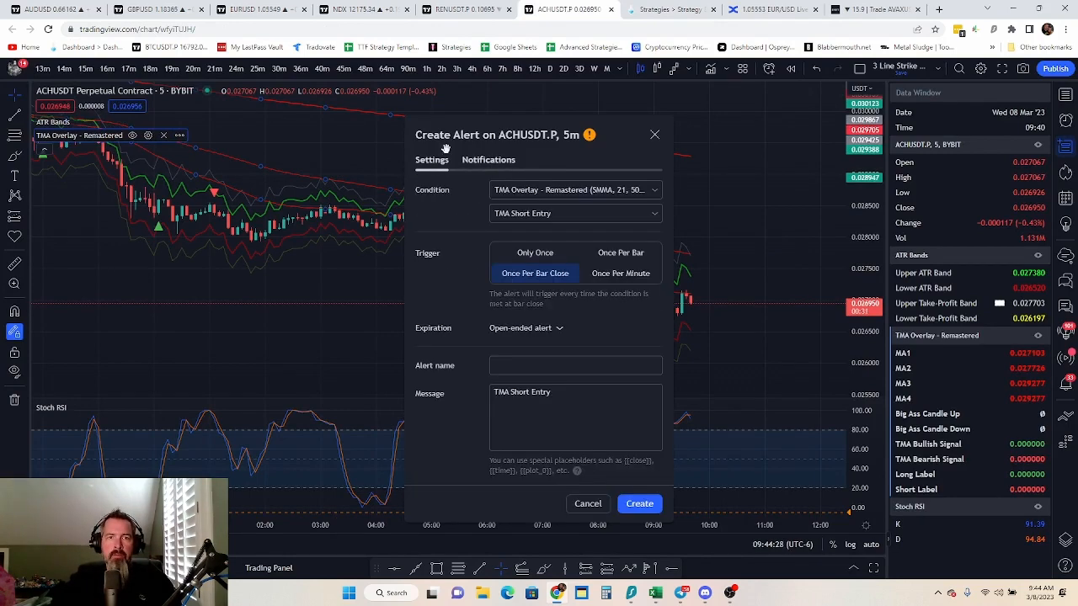
Copy the alert name from the TradeLab instructions and name the TradingView alert "3 Line With ATR Short"
click(664, 8)
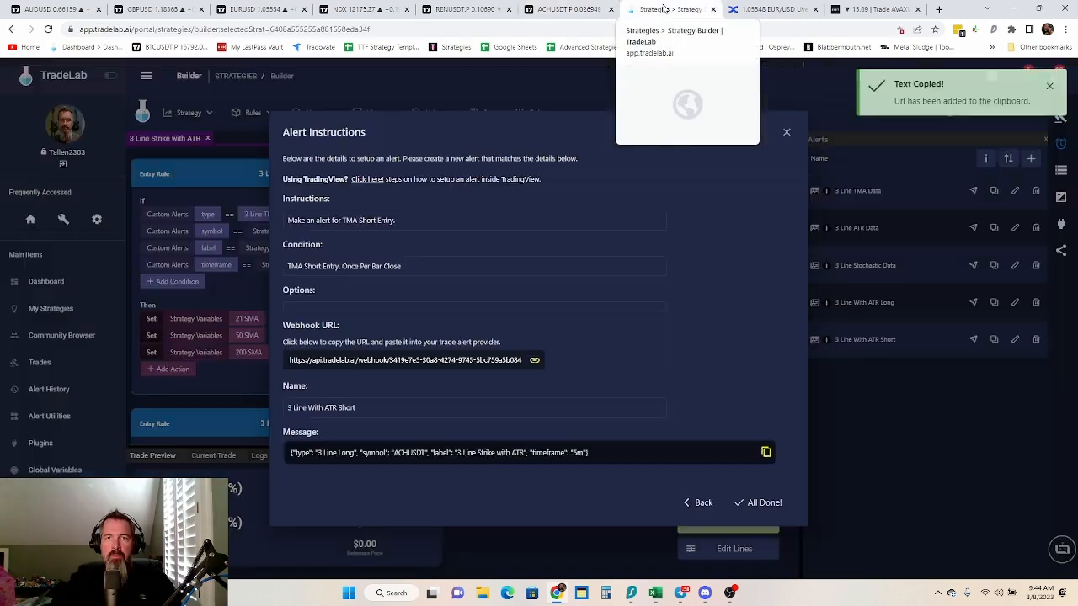
click(553, 15)
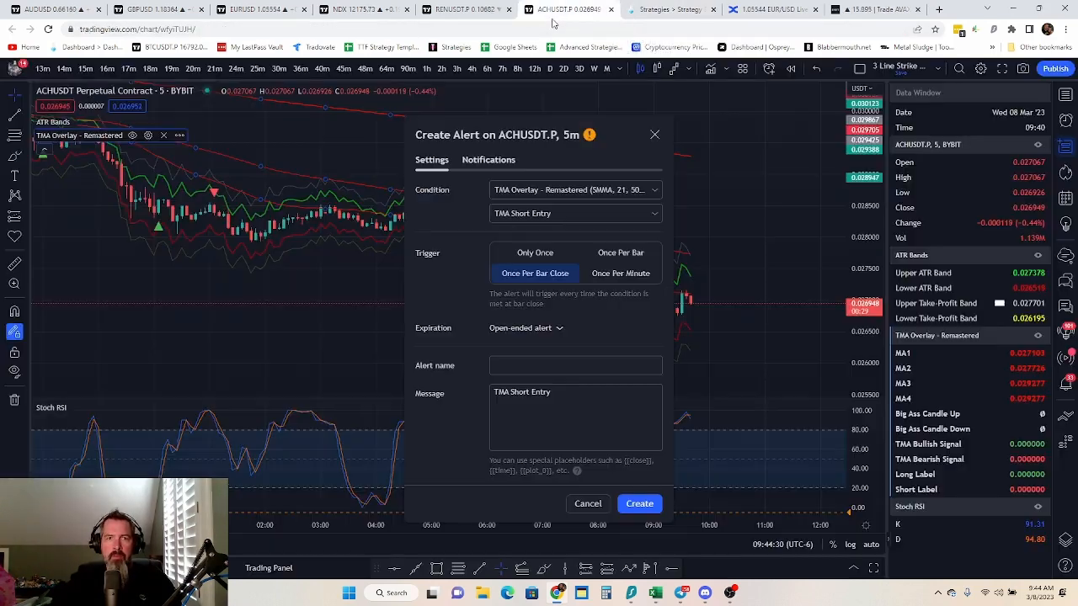
click(529, 364)
key(ctrl+v)
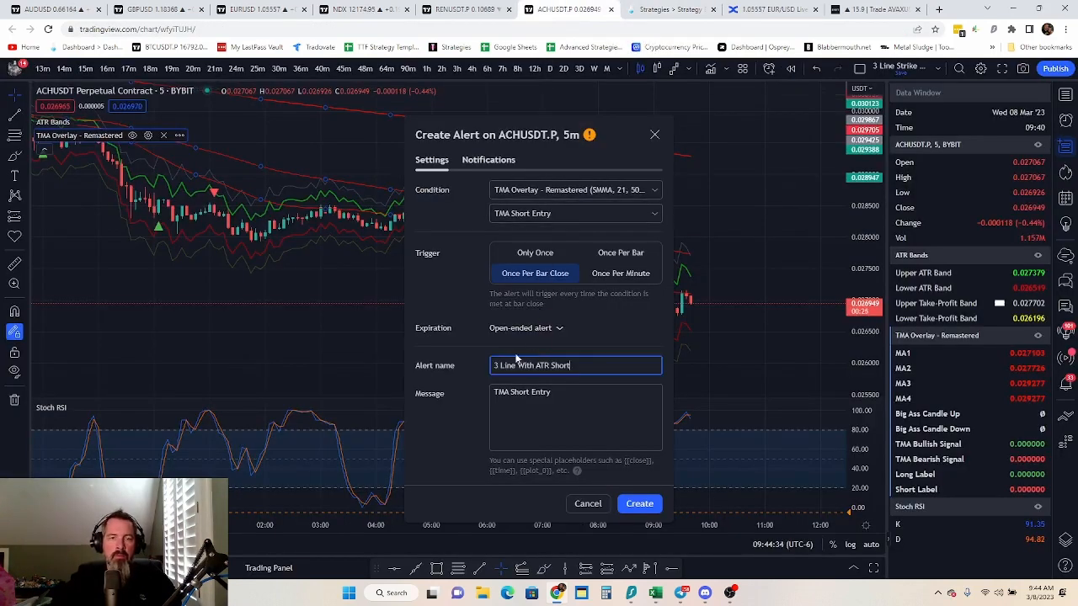
Create the TMA Short Entry alert with the message JSON copied from TradeLab's 3 Line With ATR Short instructions, and return to TradeLab
key(ctrl+Tab)
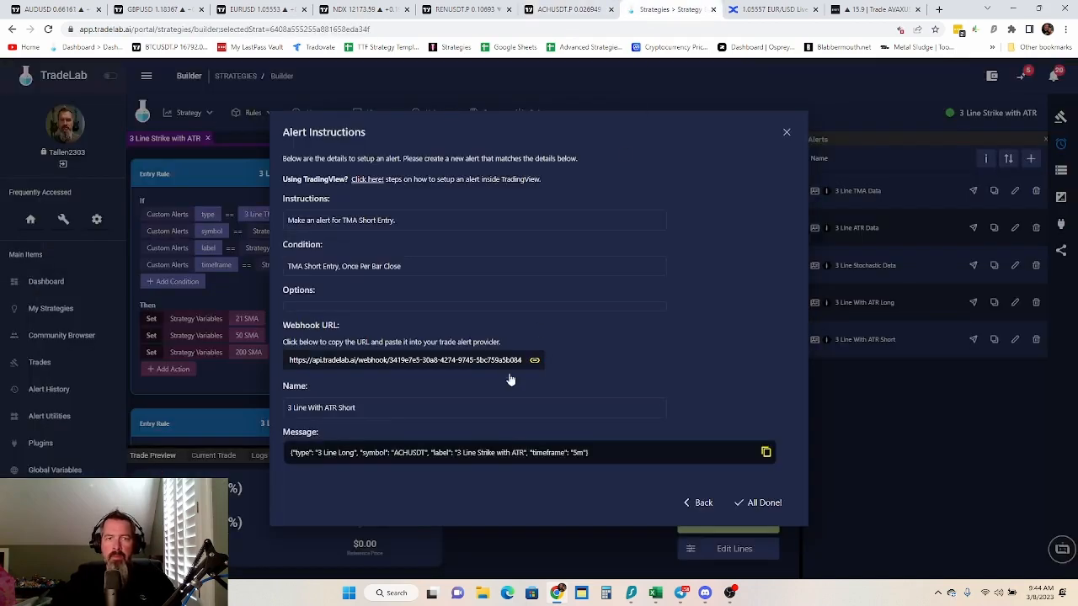
click(483, 458)
click(571, 9)
triple_click(566, 389)
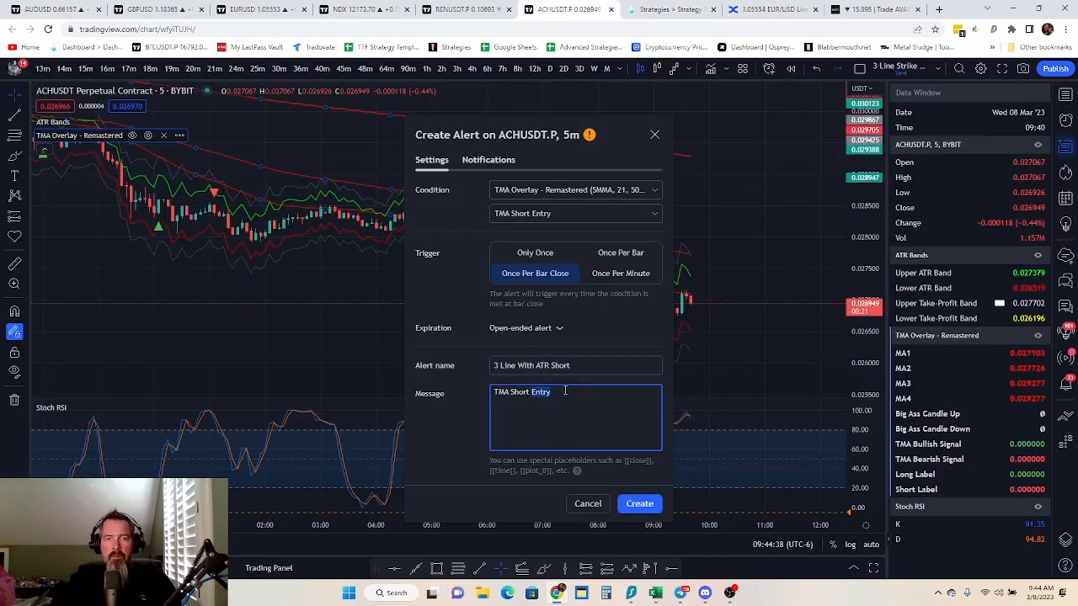
key(ctrl+v)
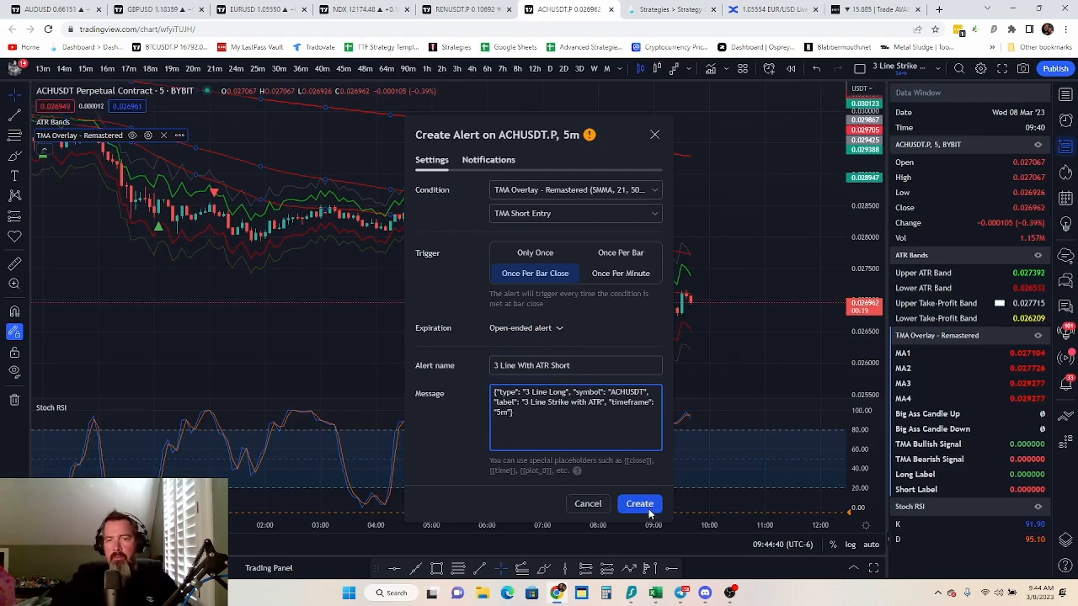
click(640, 504)
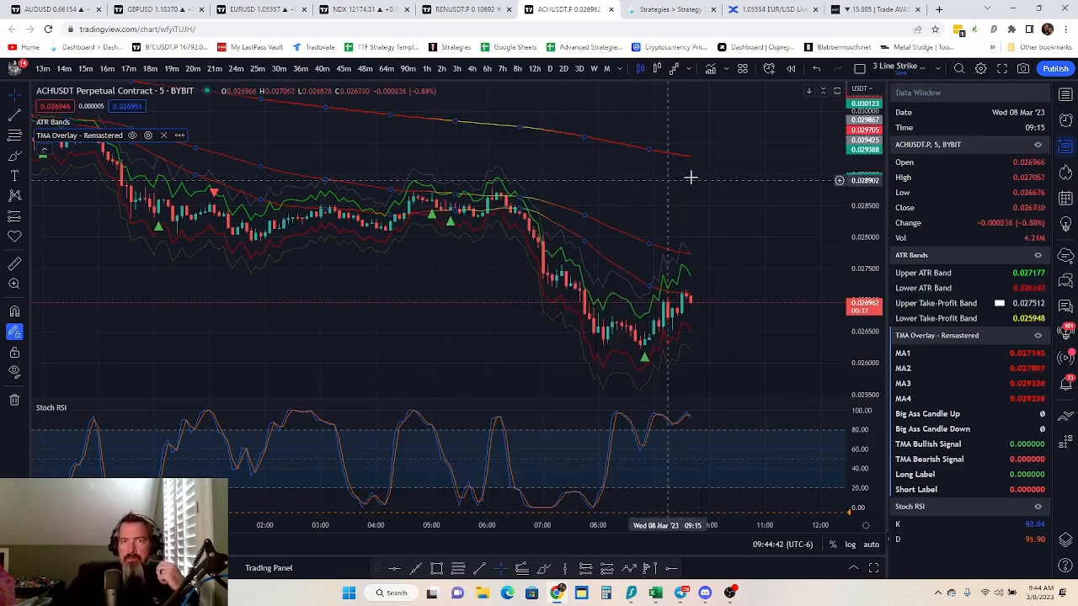
click(649, 9)
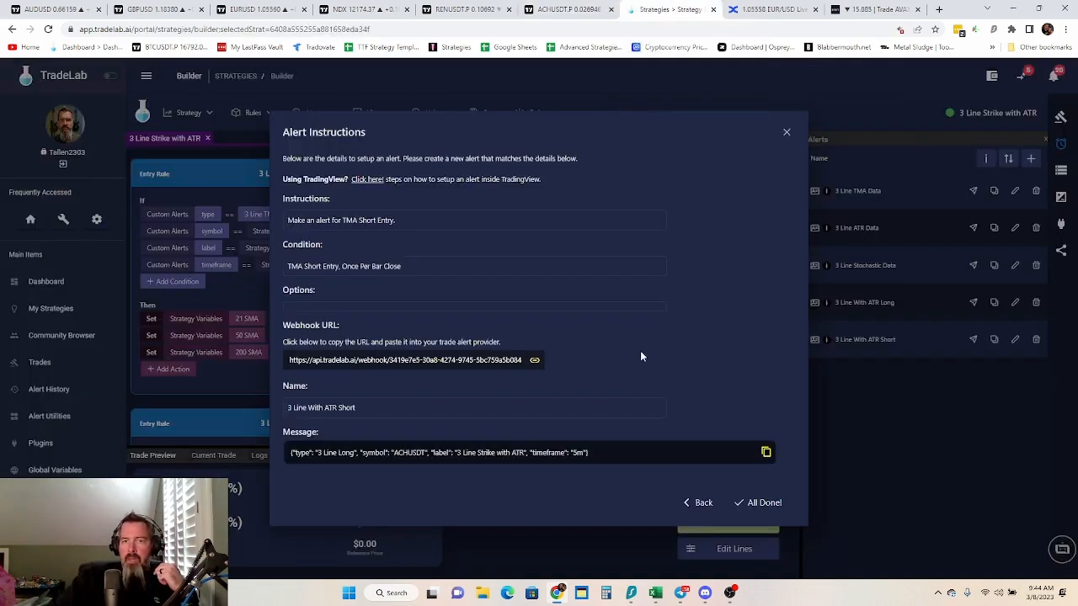
Finish the 3 Line With ATR Short alert instructions and check the strategy's variables list against the ACHUSDT chart
click(760, 502)
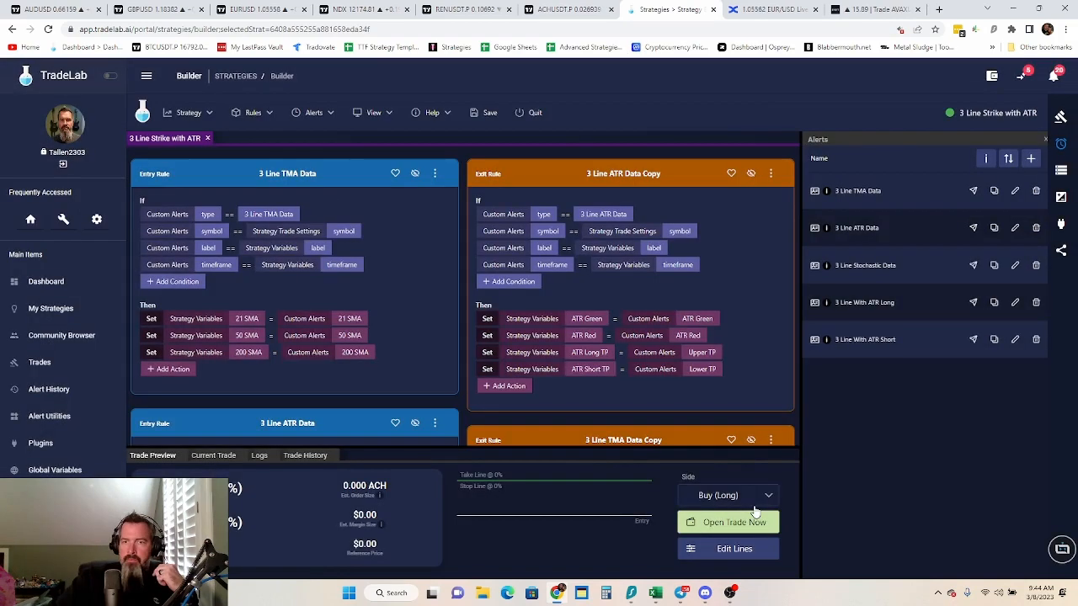
click(1060, 170)
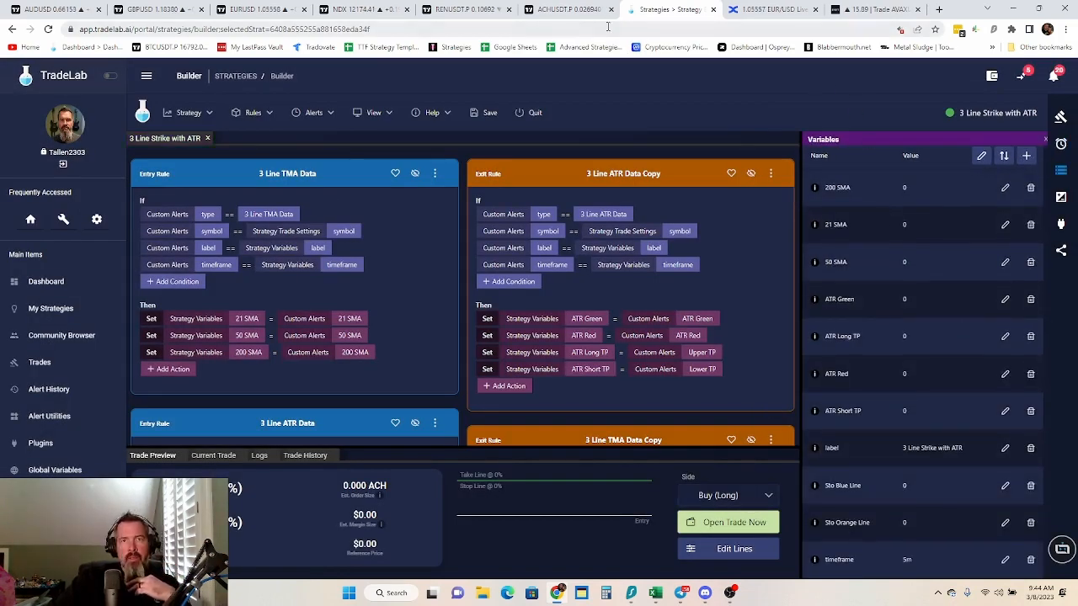
click(559, 10)
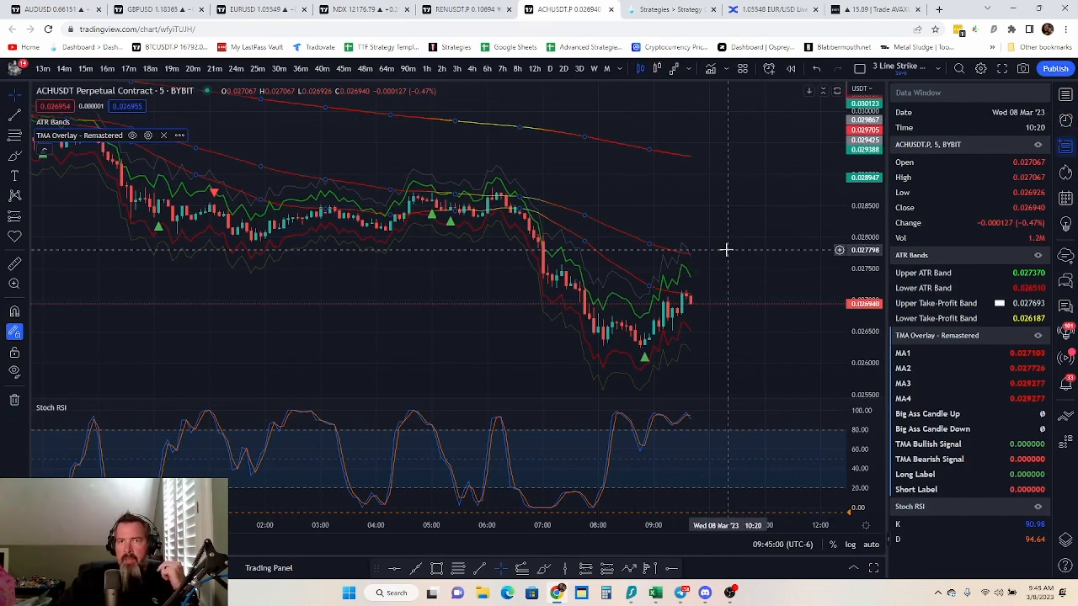
click(656, 8)
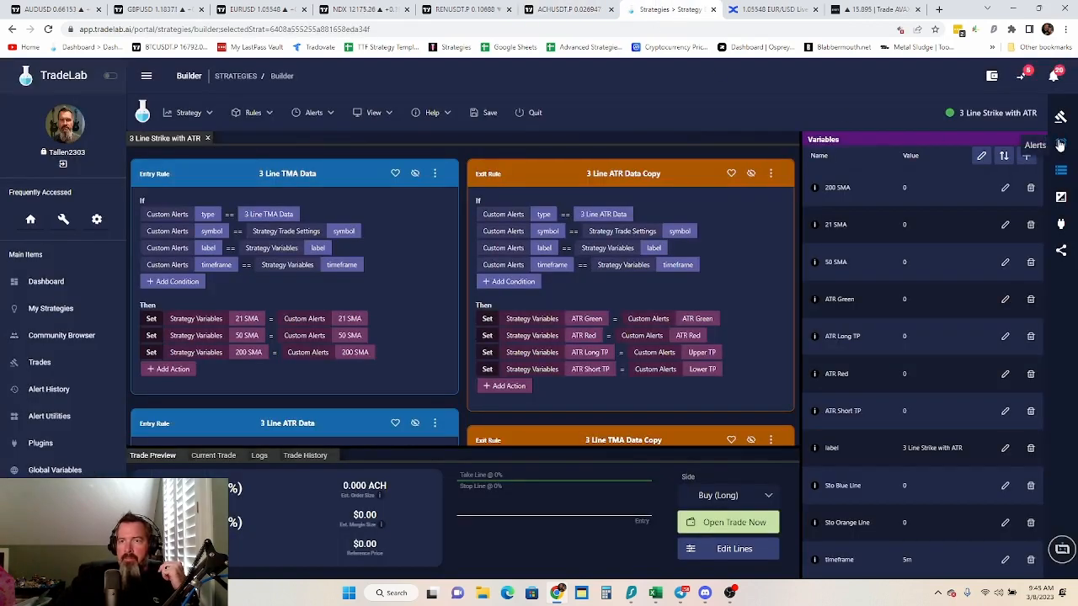
click(1061, 144)
click(1061, 171)
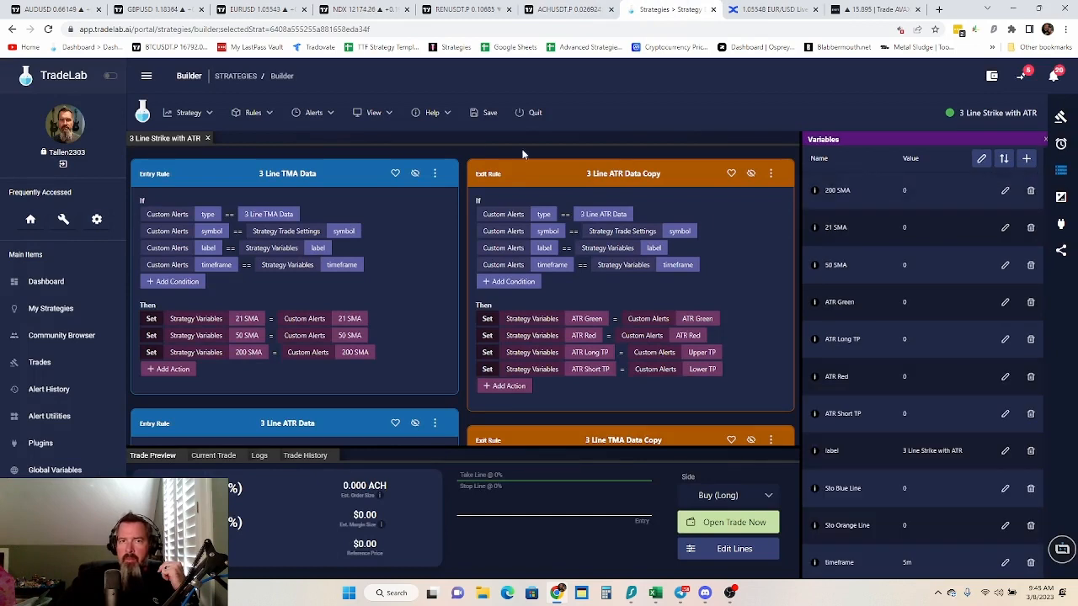
Save and quit the 3 Line Strike with ATR strategy, and review its variables on its monitoring dashboard
click(489, 112)
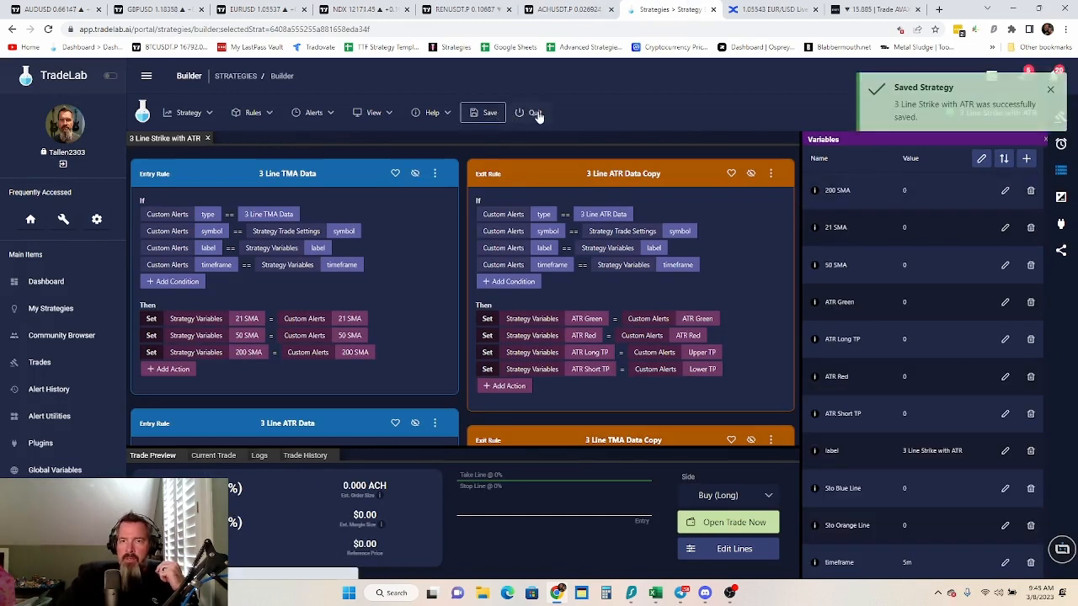
click(535, 113)
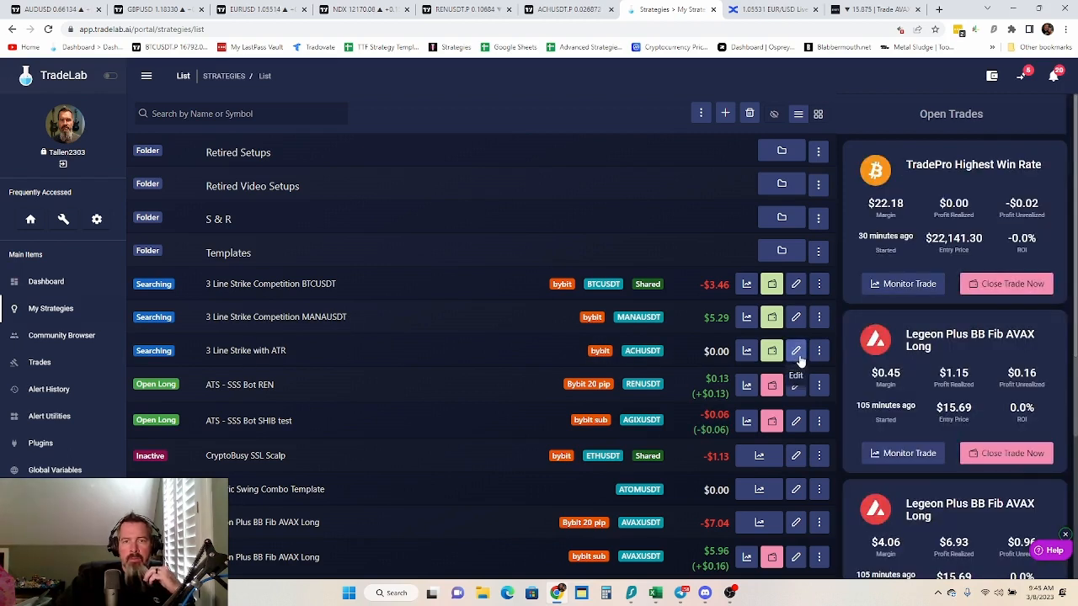
click(747, 352)
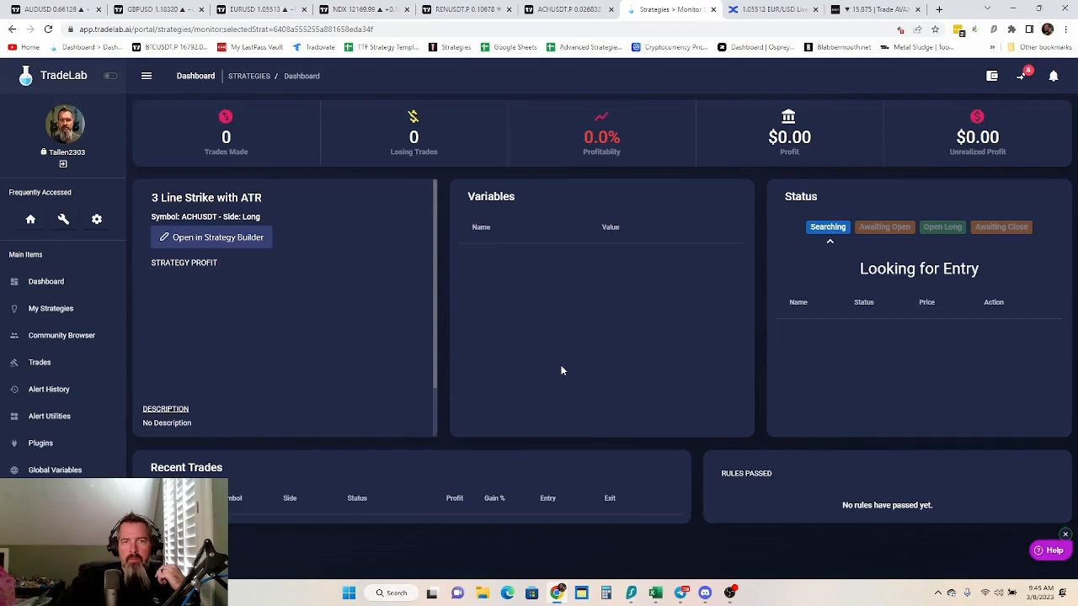
scroll(563, 370, down, 2)
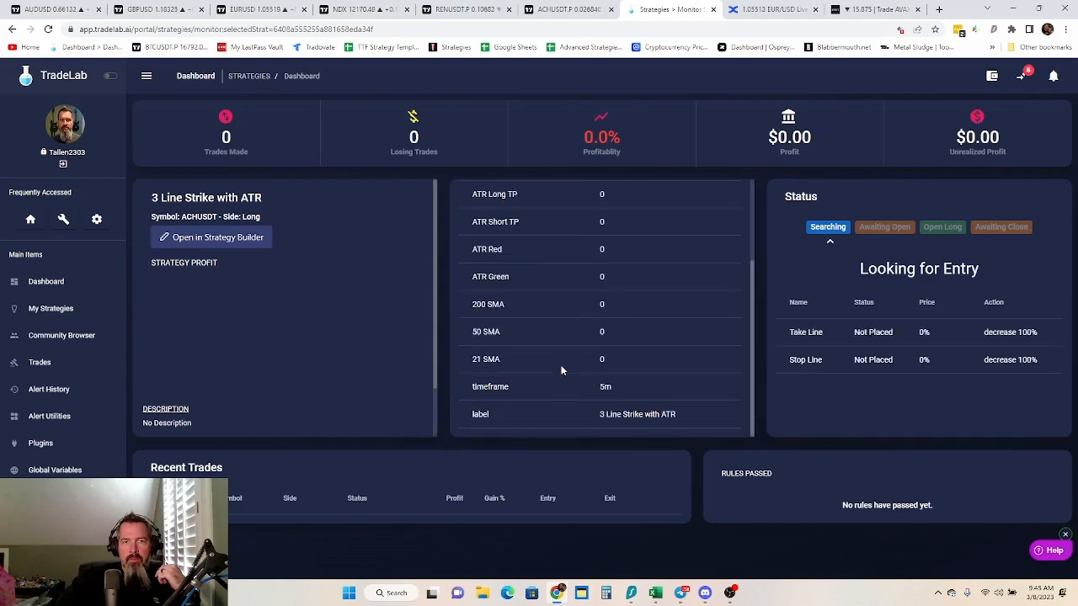
scroll(563, 371, up, 2)
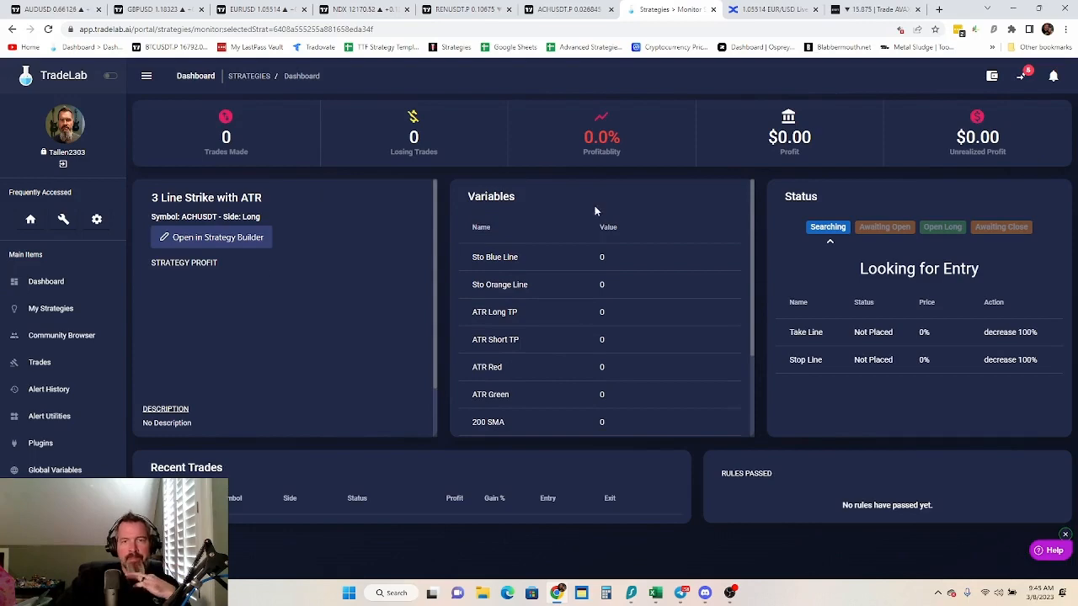
Reopen the strategy in the builder, set the amount type to Percentage with a trade amount of 2.0, and save
click(218, 238)
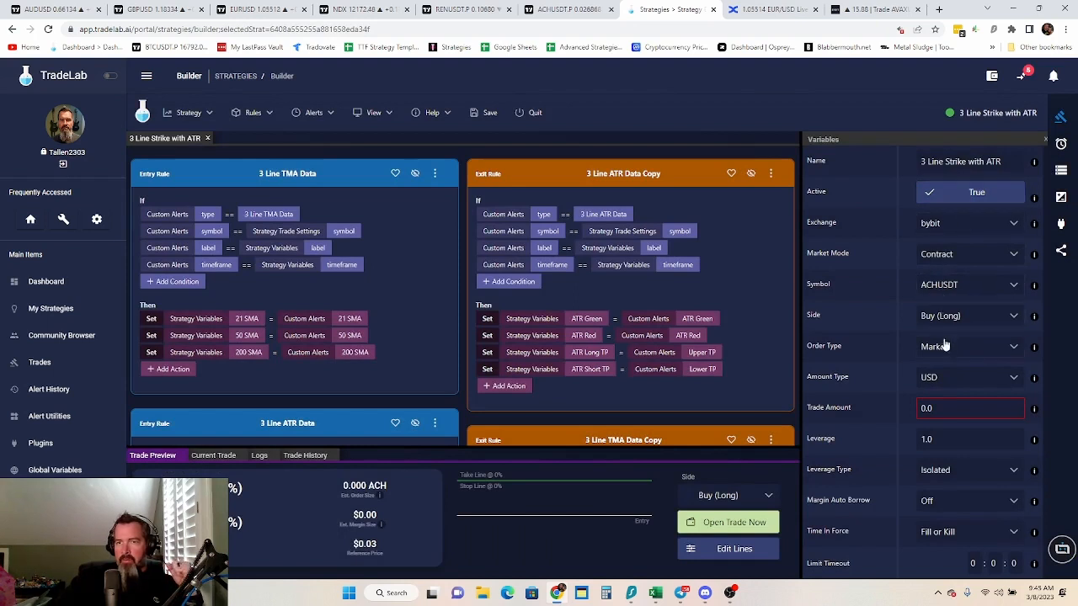
click(989, 379)
click(951, 402)
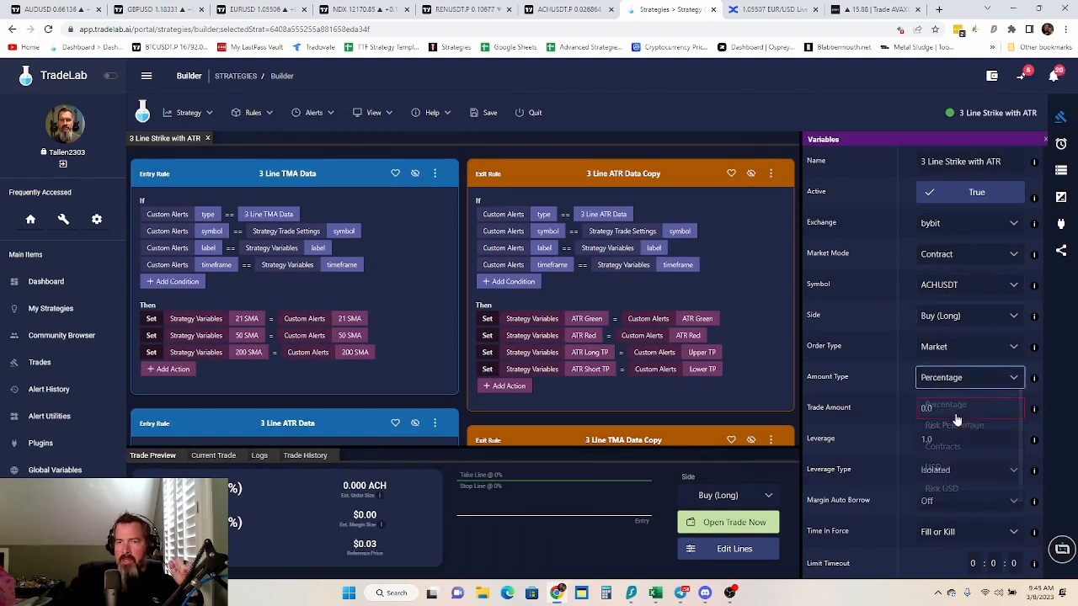
click(939, 411)
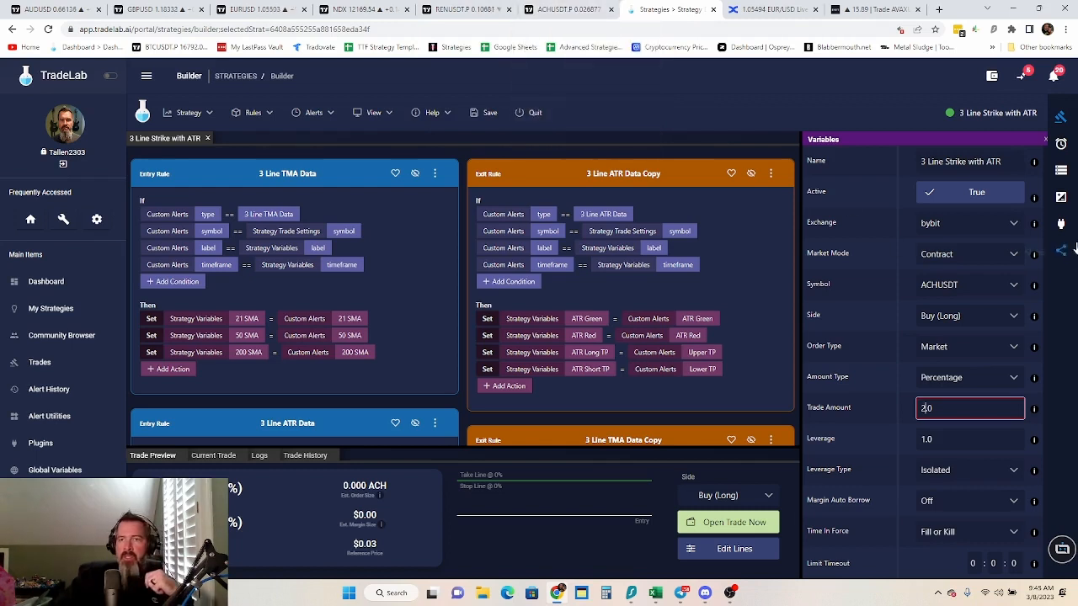
click(481, 113)
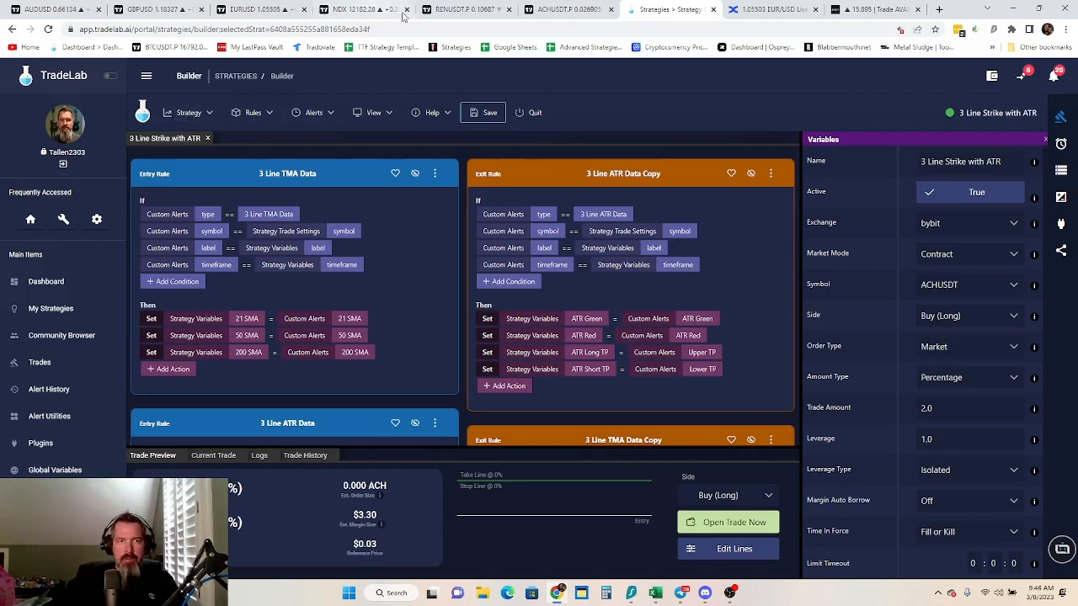
On the TradingView ACHUSDT chart, place a Long Position at the 08:50 buy signal with about a 1.49% stop and 2.84% target
click(583, 11)
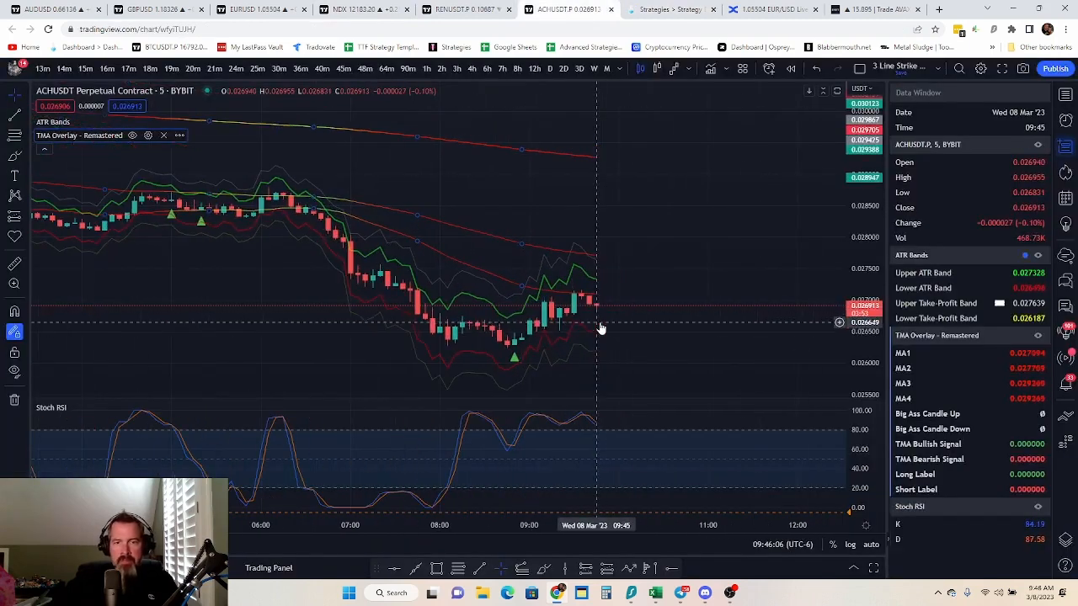
click(25, 217)
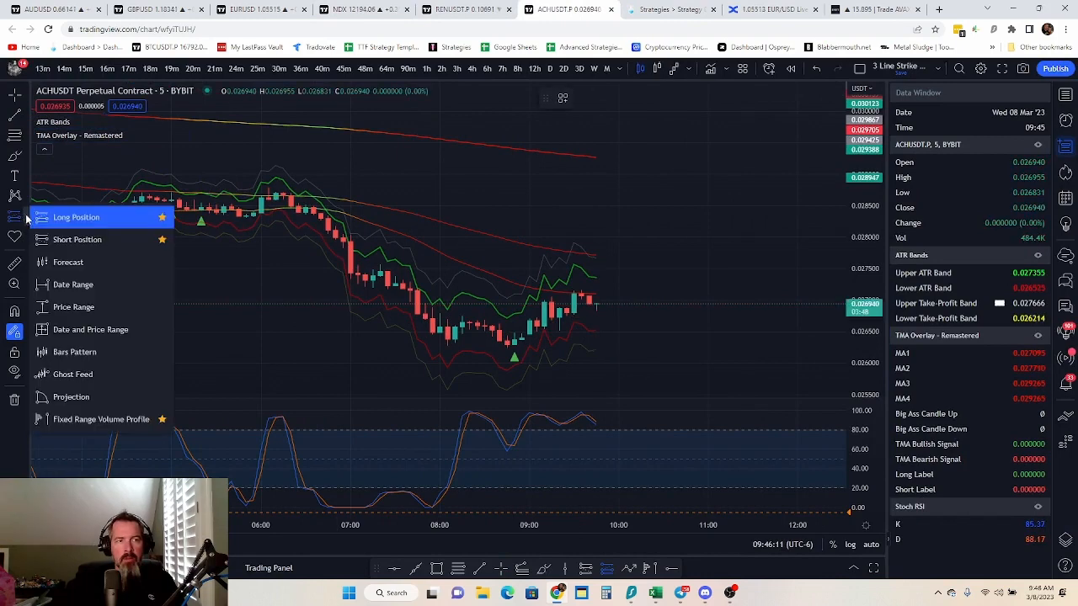
click(76, 240)
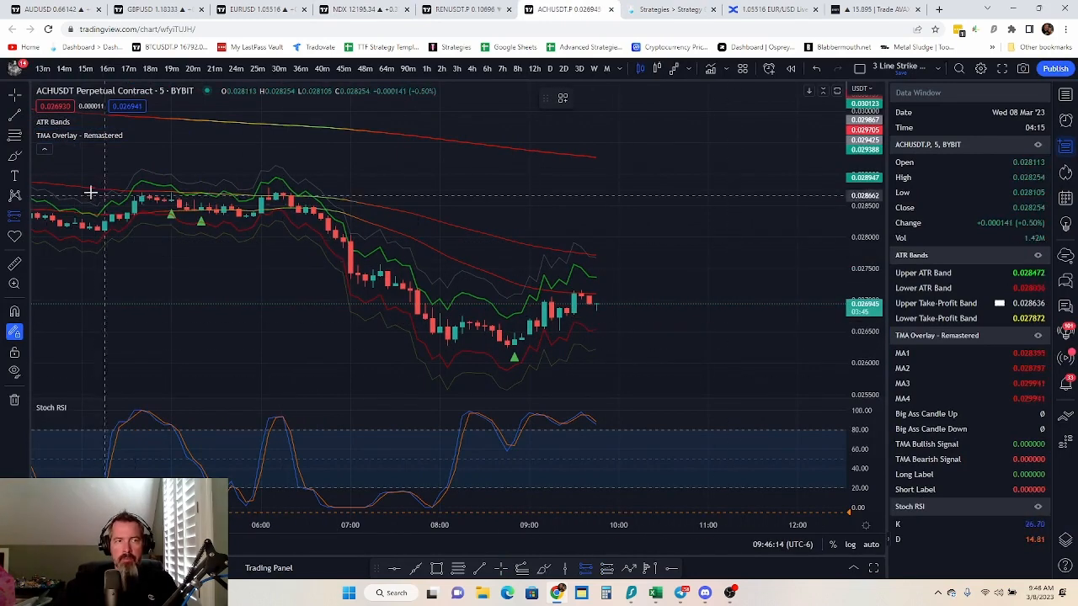
click(26, 217)
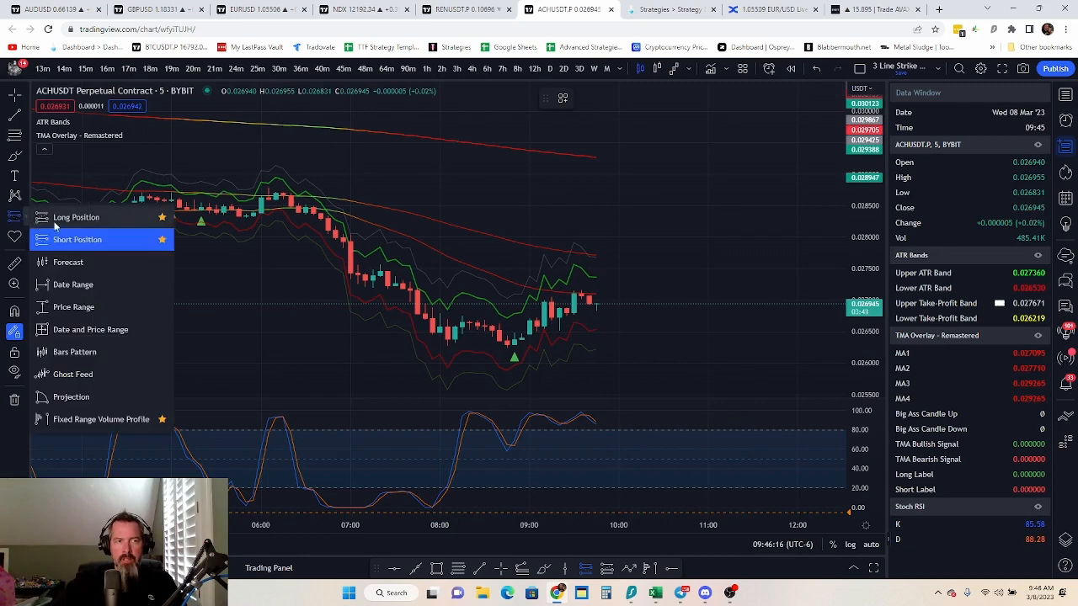
click(77, 218)
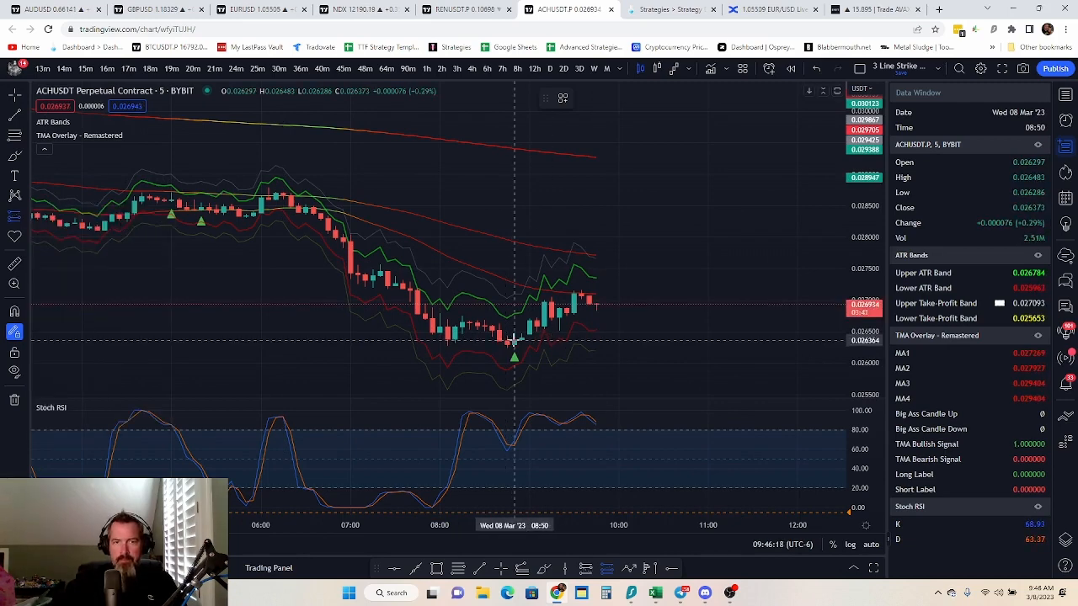
click(513, 340)
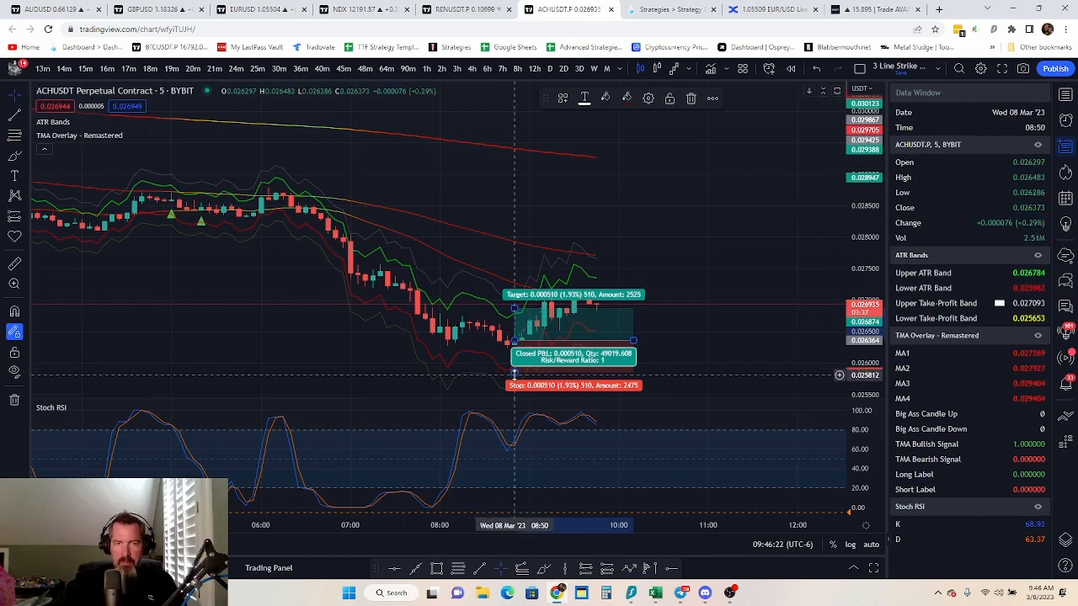
mouse_move(514, 372)
mouse_down()
mouse_move(523, 354)
mouse_move(522, 365)
mouse_up()
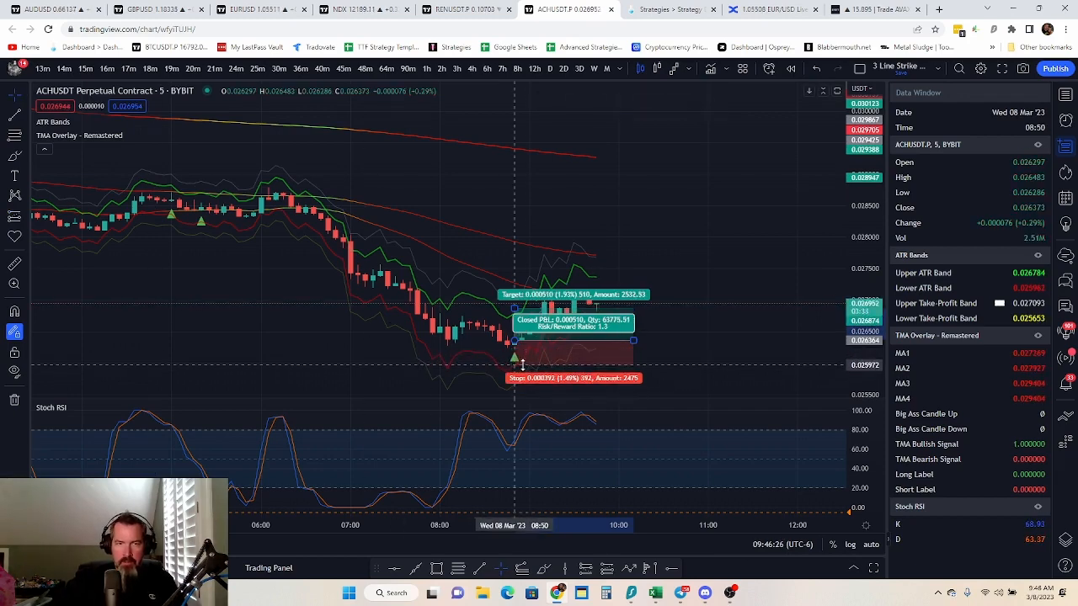
drag(516, 305, 527, 294)
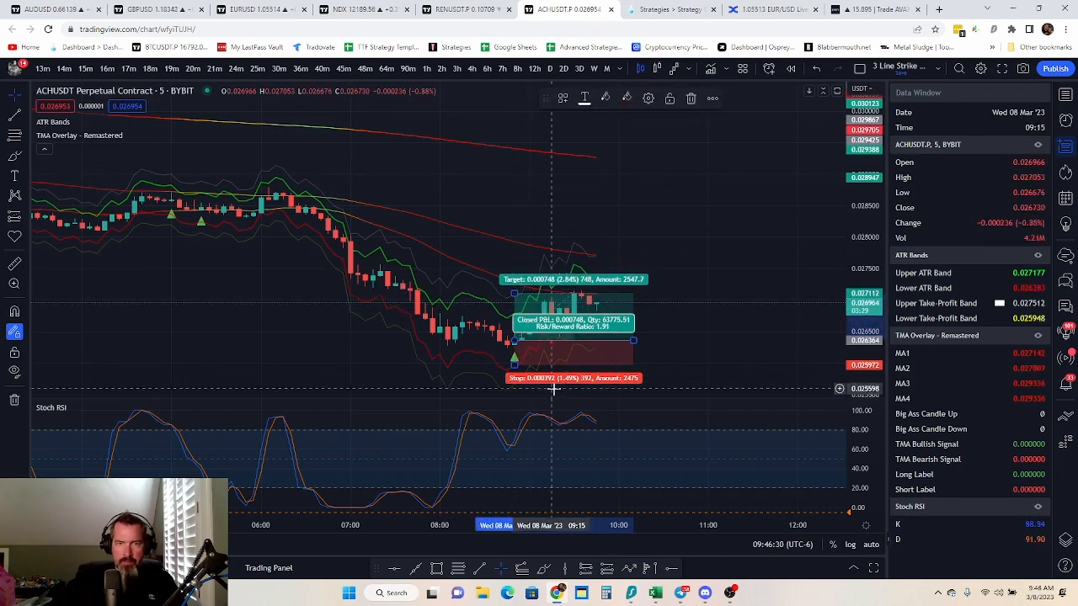
Place a Short Position at the earlier 01:05 sell signal, with the stop about 1.16% above the entry
click(23, 116)
click(131, 267)
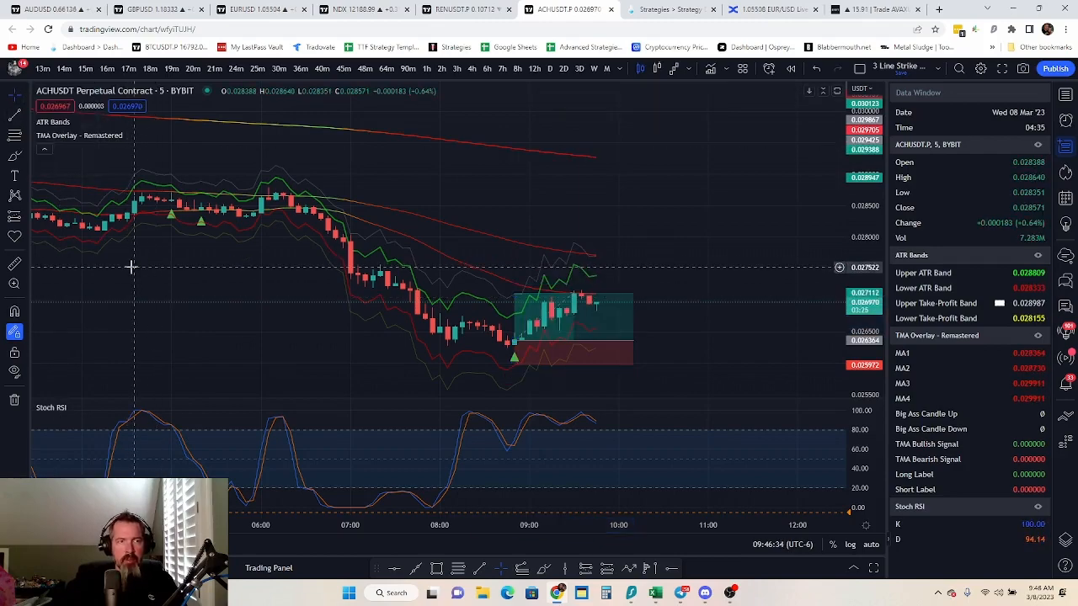
drag(132, 266, 637, 296)
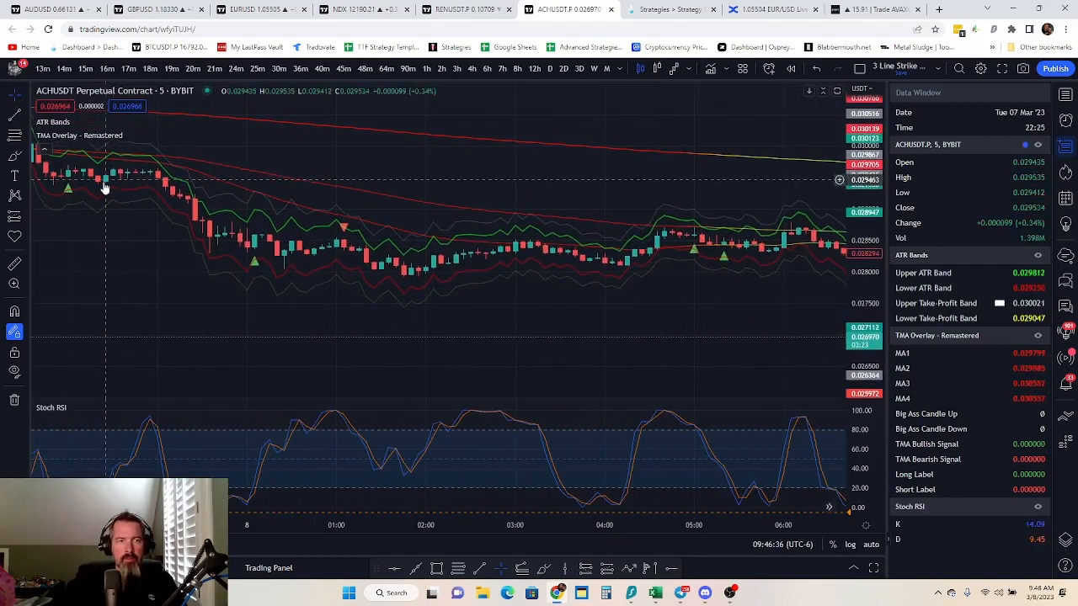
click(25, 217)
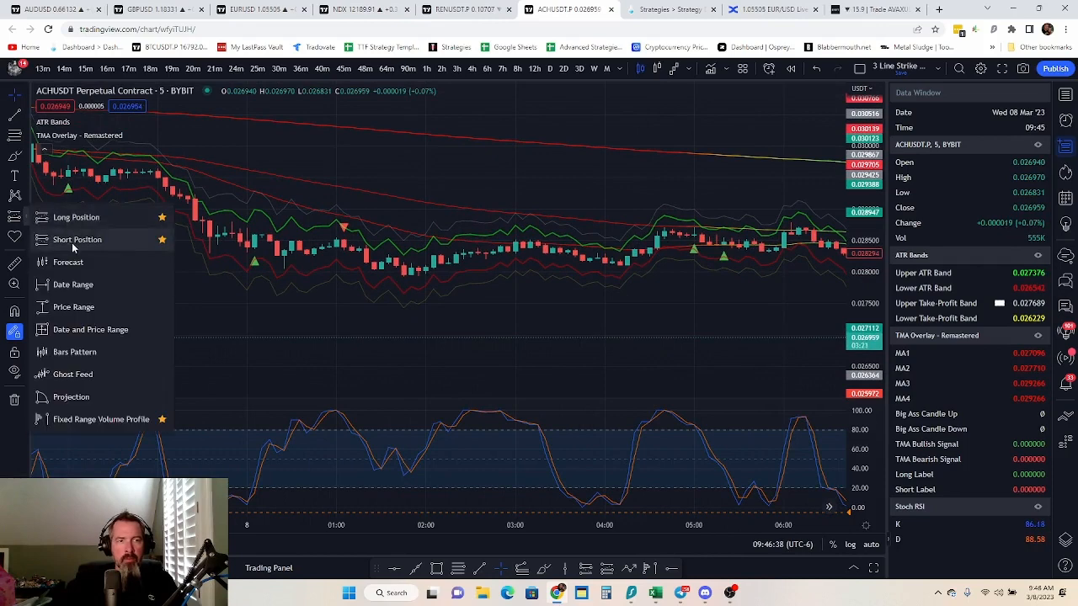
click(73, 246)
click(343, 247)
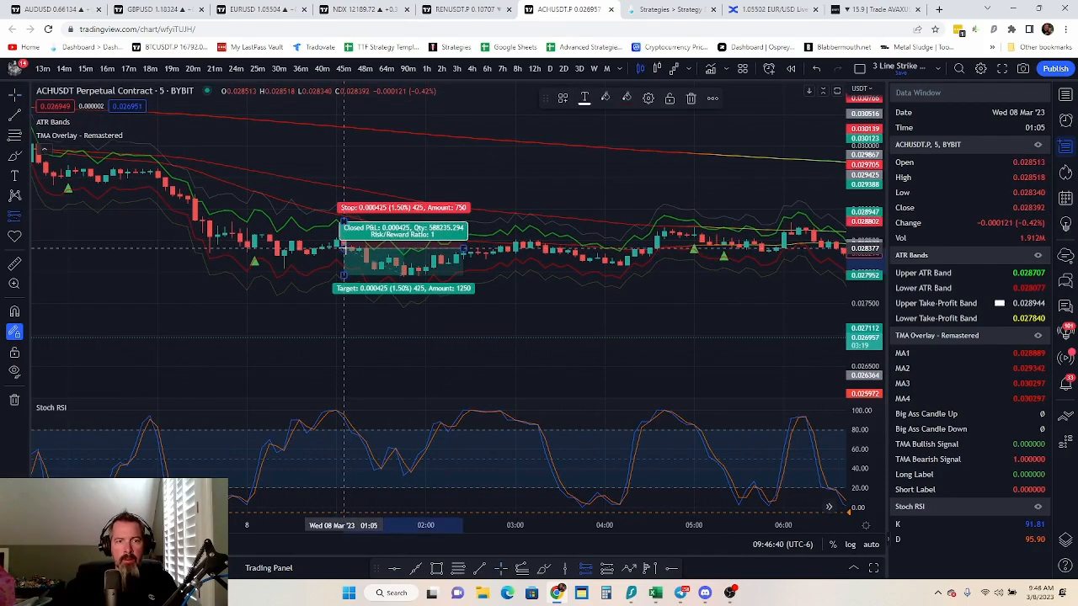
click(15, 97)
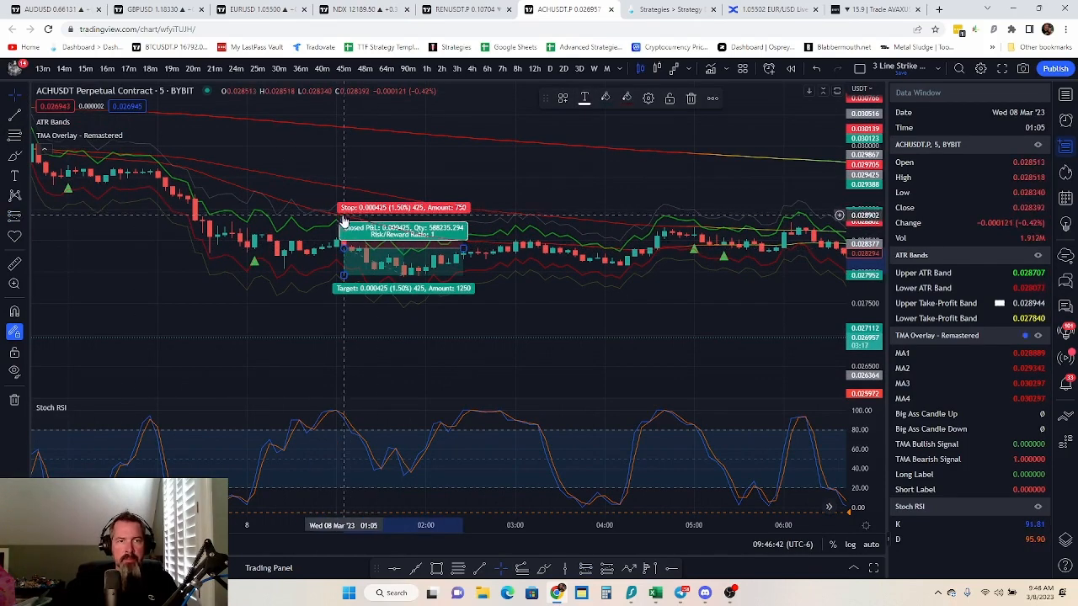
mouse_move(343, 221)
mouse_down()
mouse_move(347, 240)
mouse_move(349, 226)
mouse_up()
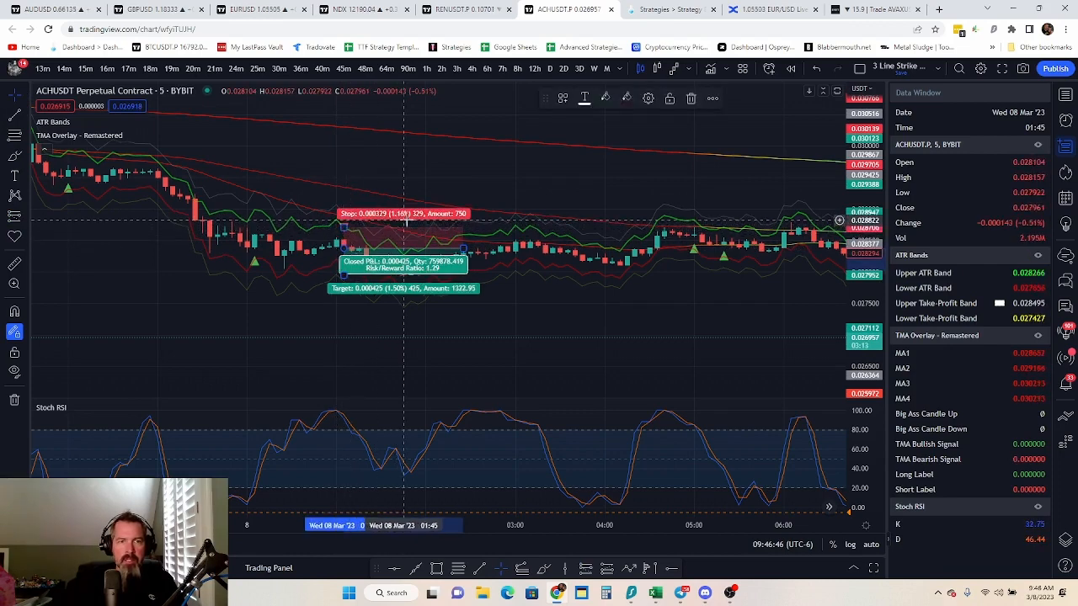
Switch to the Excel risk-to-reward calculator and set the with-trend stop loss percentage to 1.5
click(655, 593)
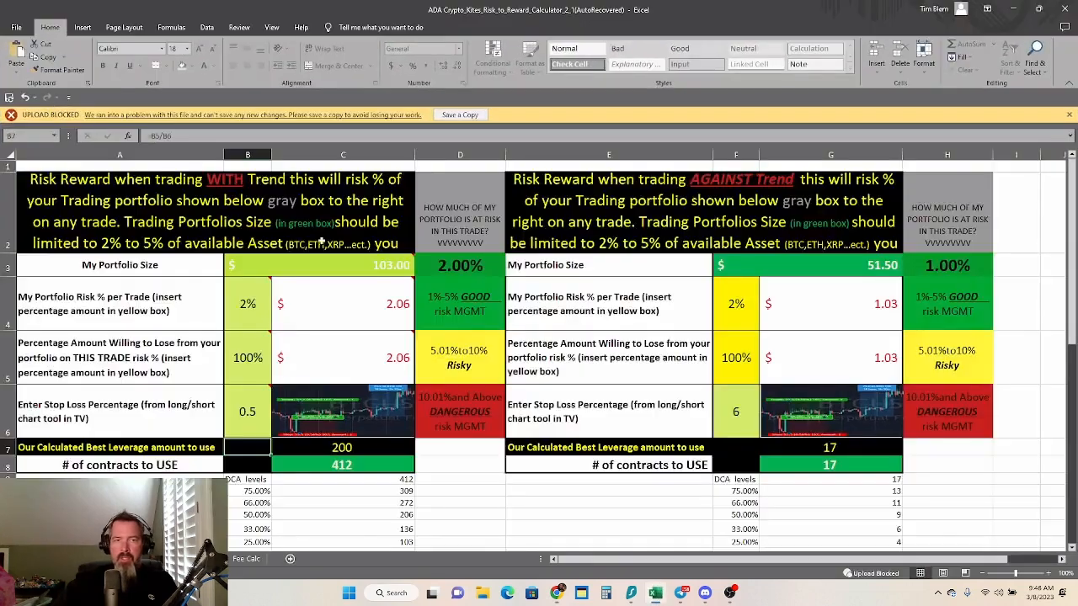
click(248, 412)
text(1)
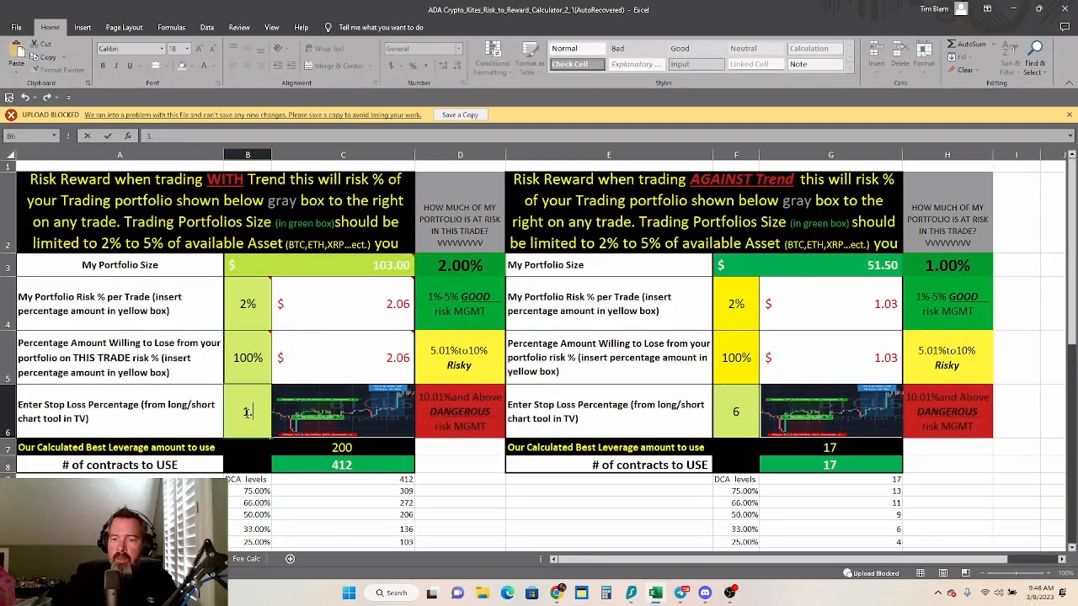
key(Return)
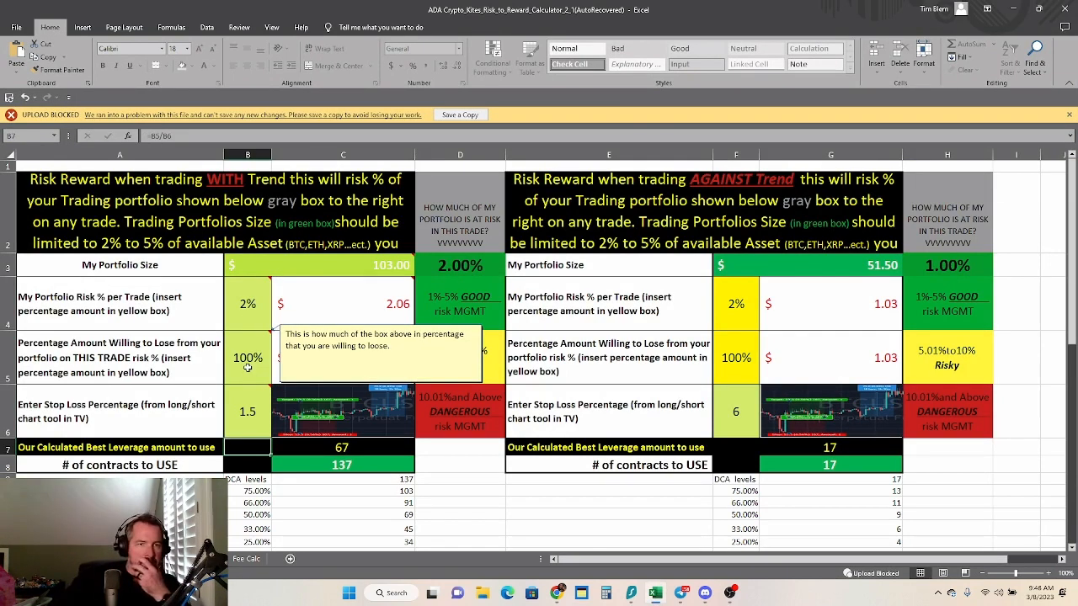
In the with-trend calculator, set the portfolio risk per trade to 10% and the amount willing to lose on this trade to 20%
mouse_move(251, 308)
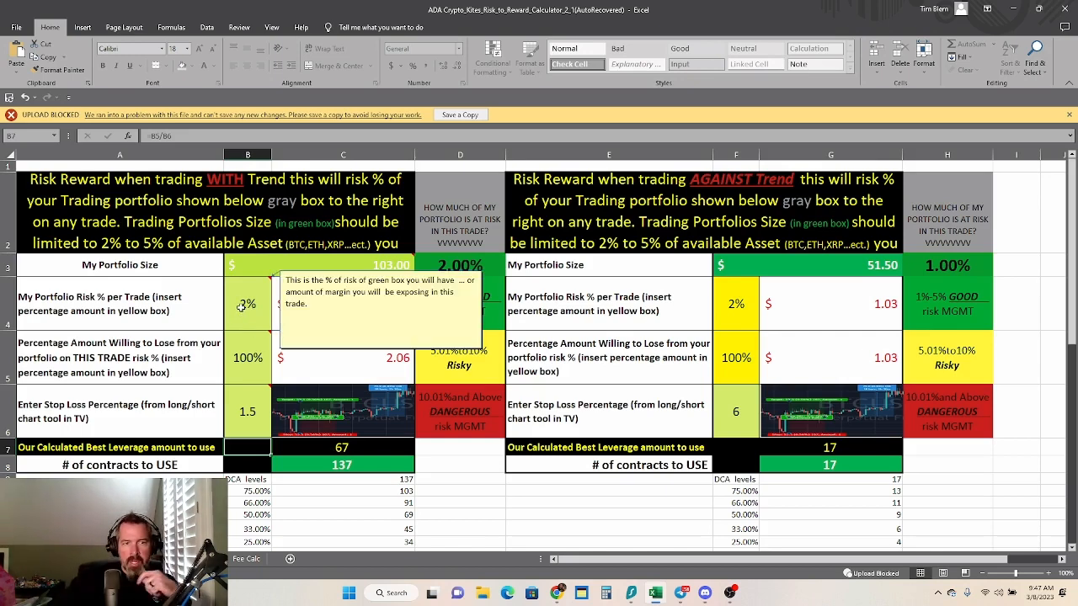
click(245, 304)
mouse_move(328, 316)
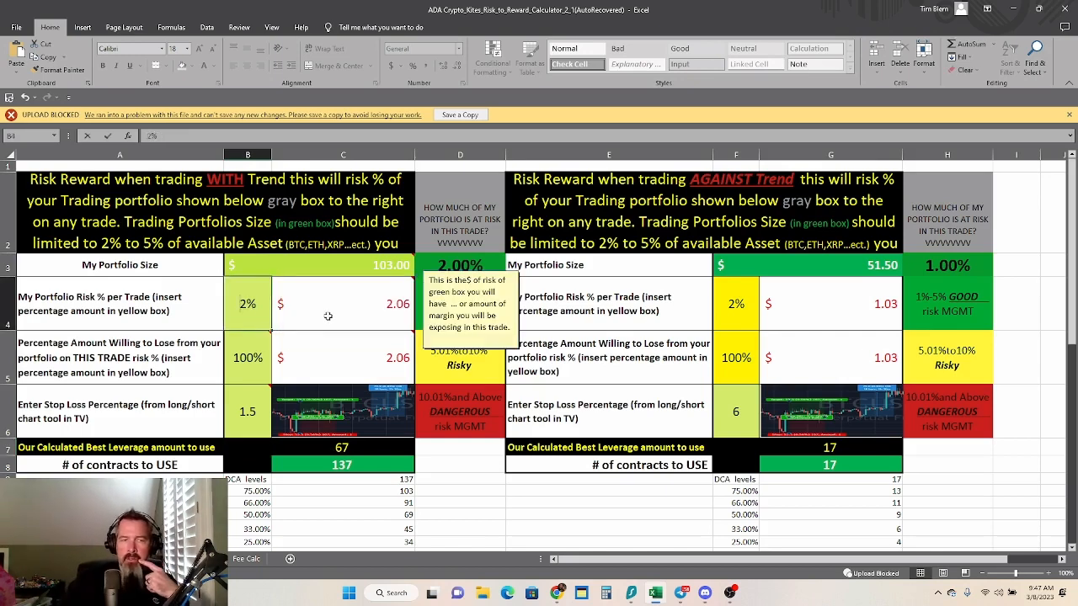
text(8)
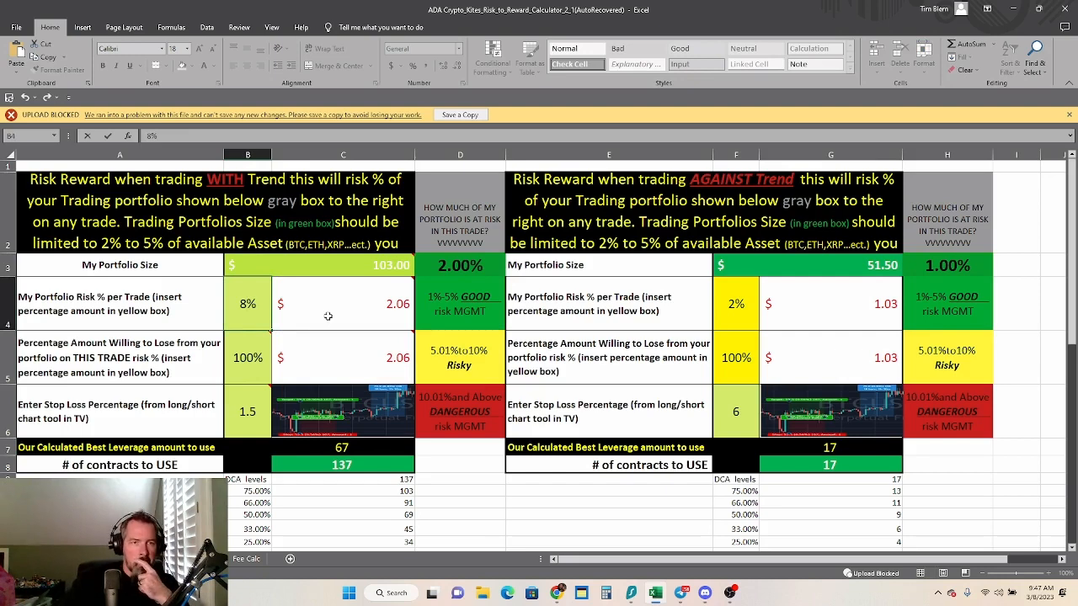
text(10)
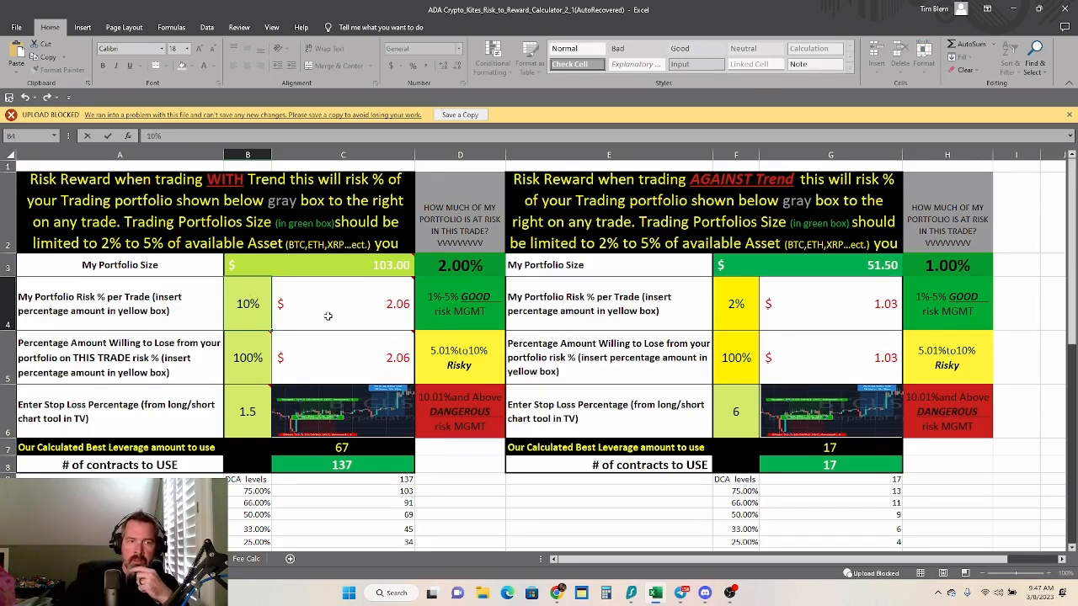
key(Return)
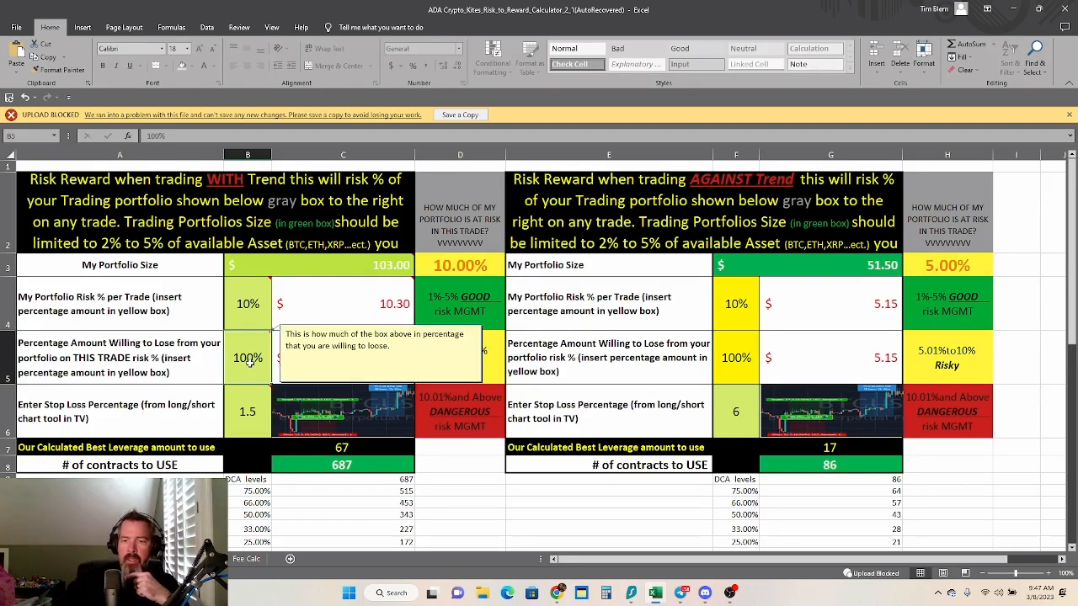
text(20)
key(Return)
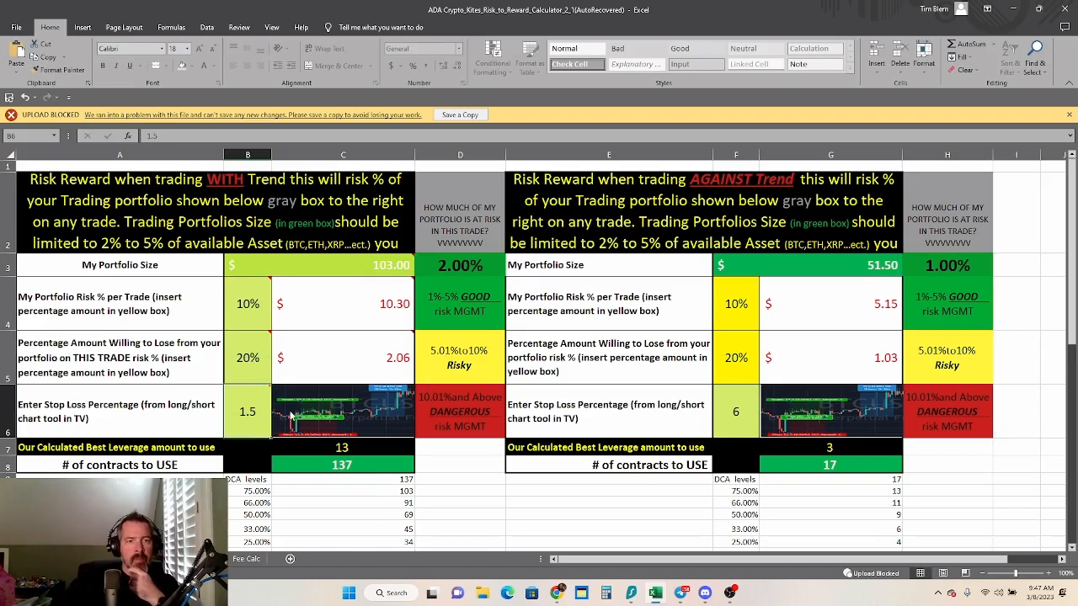
click(253, 308)
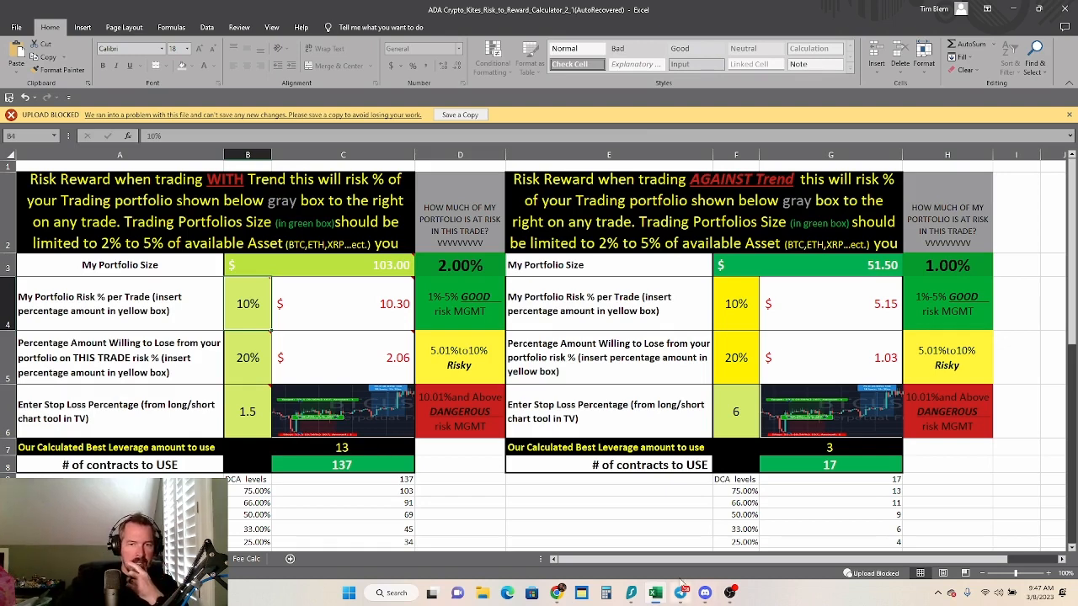
Switch to the TradeLab strategy builder, set the trade amount to 8.0 and the leverage to 13.0, and save the strategy
mouse_move(628, 594)
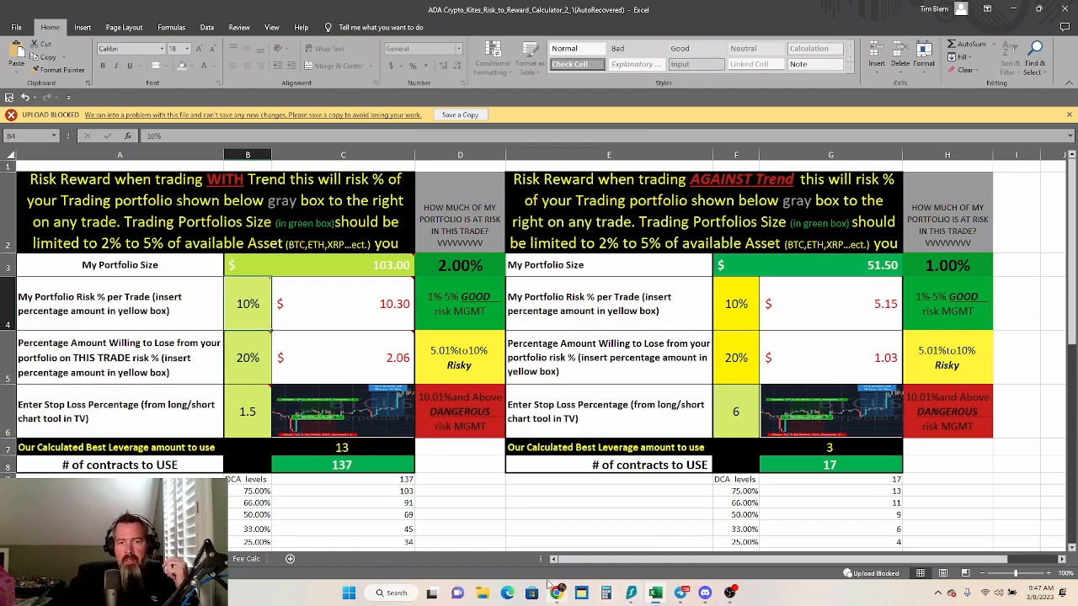
mouse_move(556, 594)
click(556, 535)
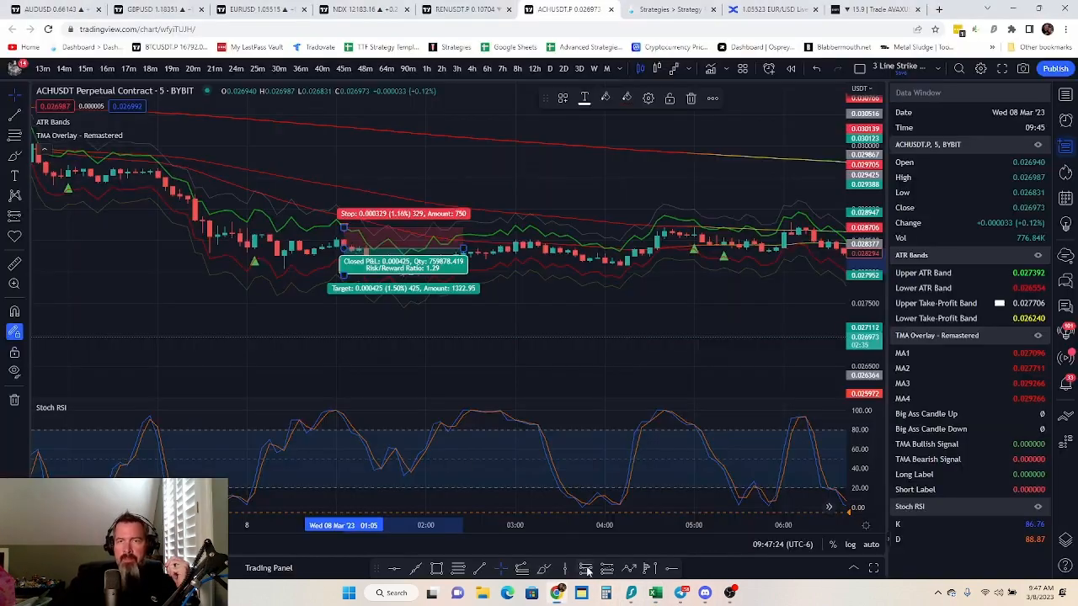
click(665, 9)
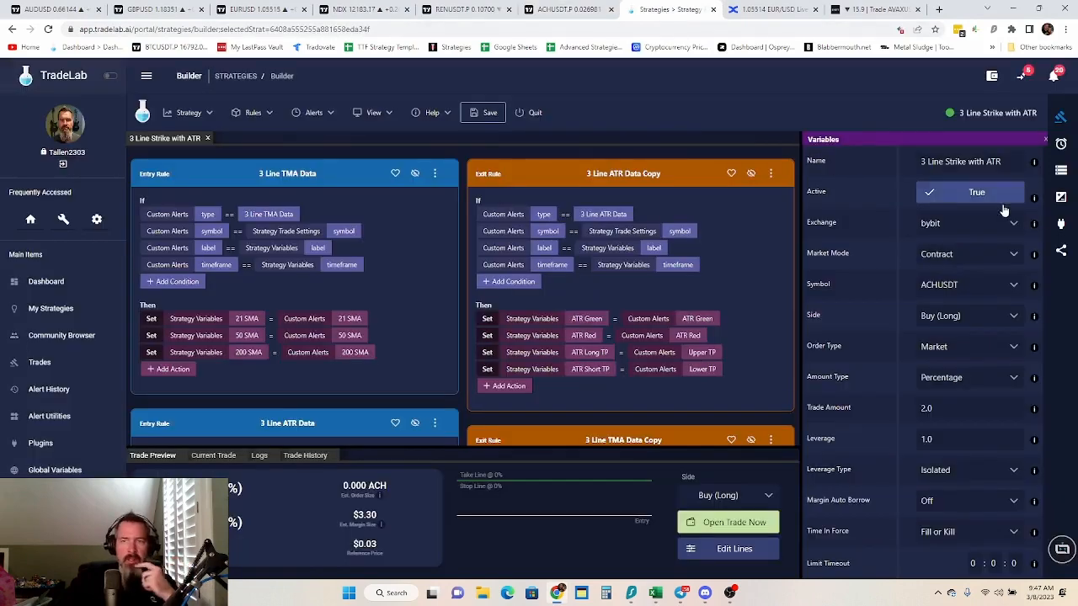
click(940, 408)
text(8)
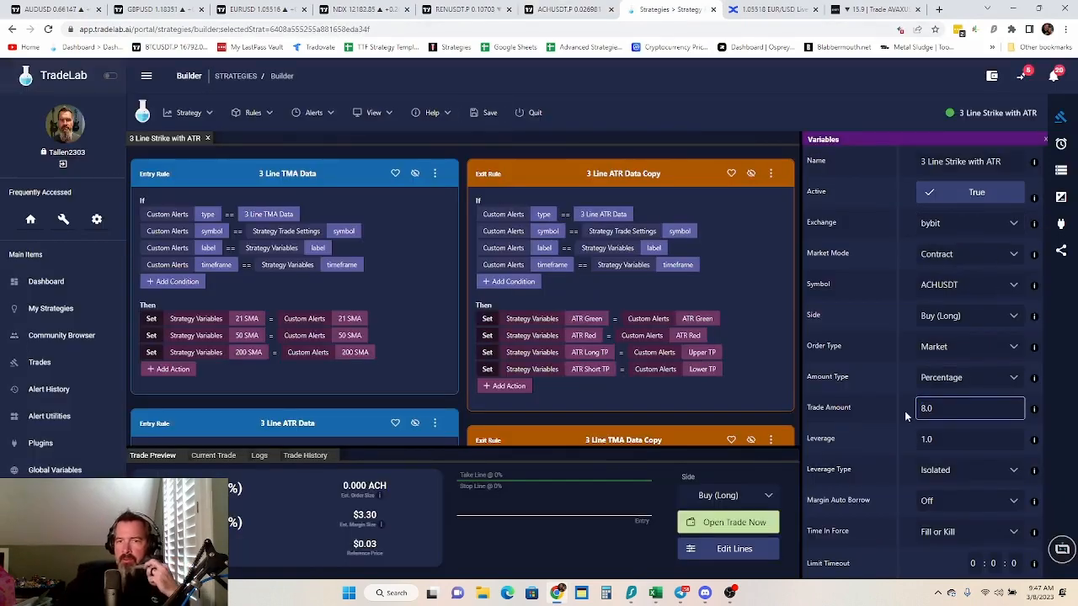
key(Tab)
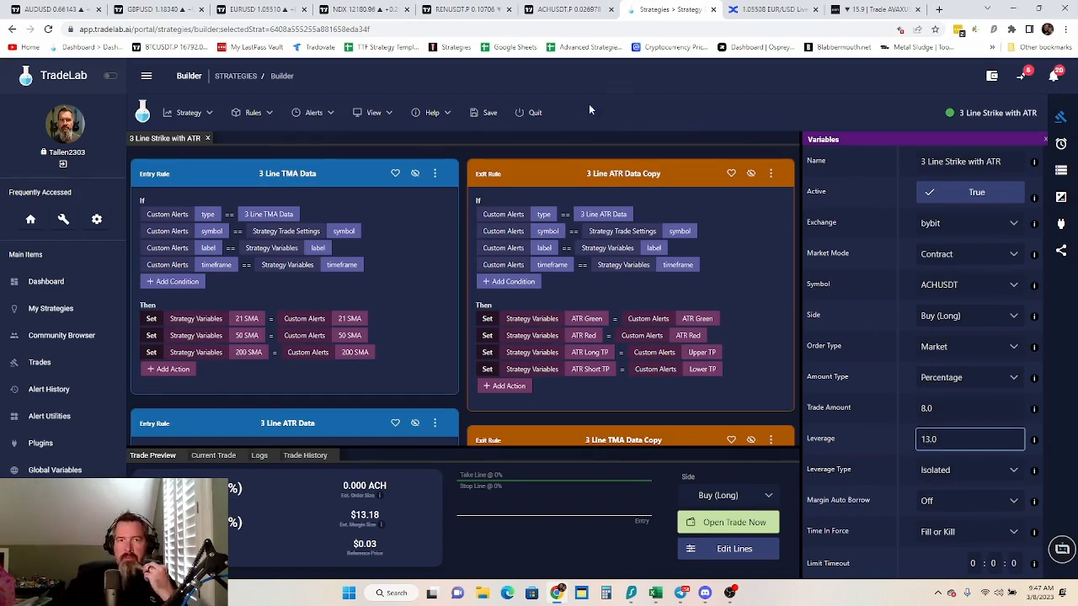
click(482, 114)
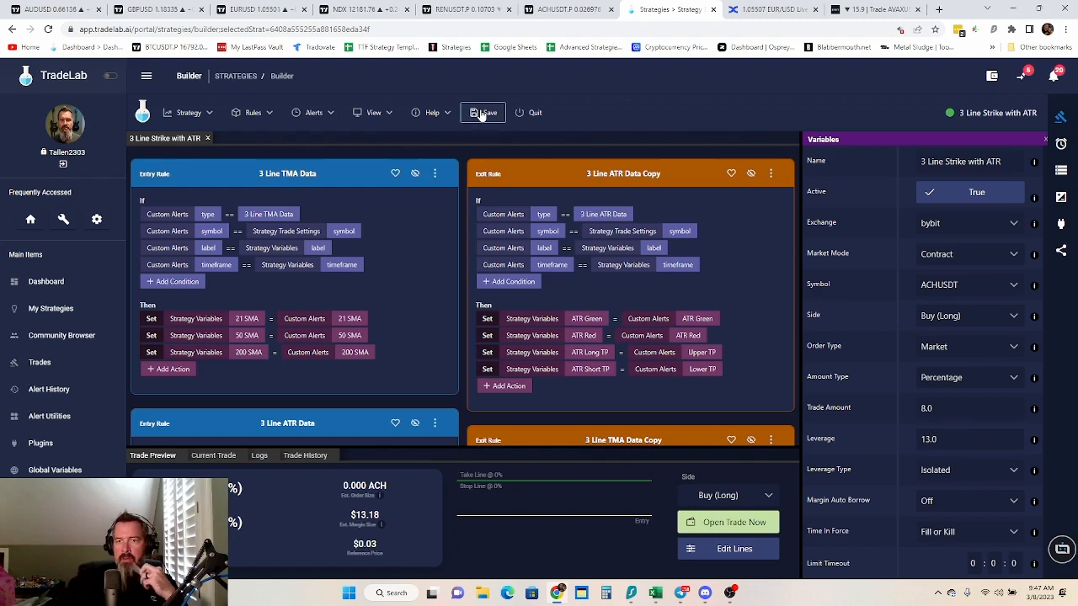
Review the strategy's variables list and look over the RENUSDT and ACHUSDT charts in TradingView, returning to the TradeLab builder
click(1062, 169)
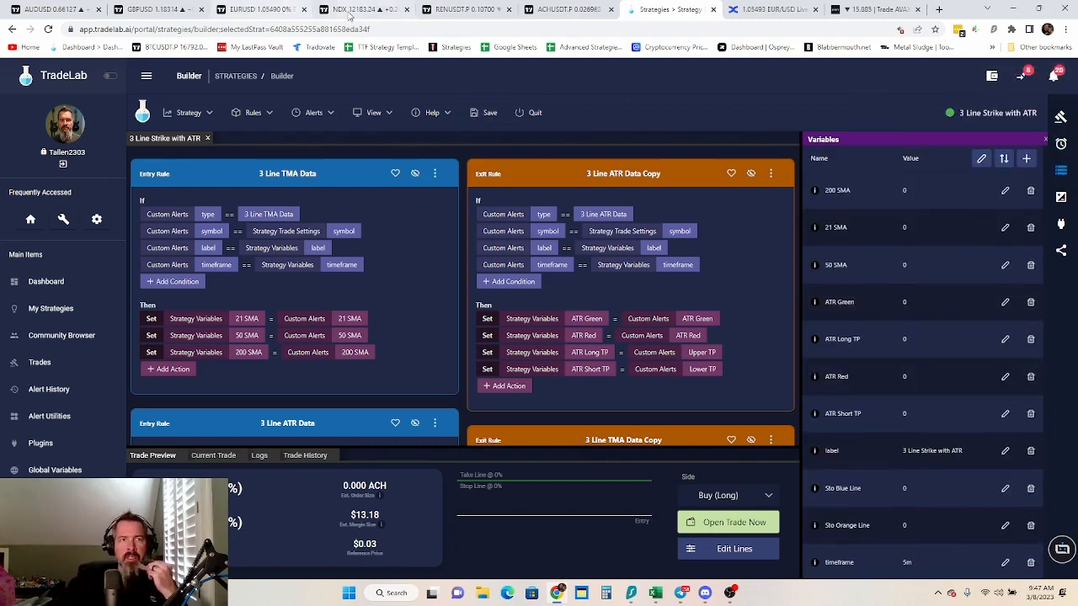
click(455, 8)
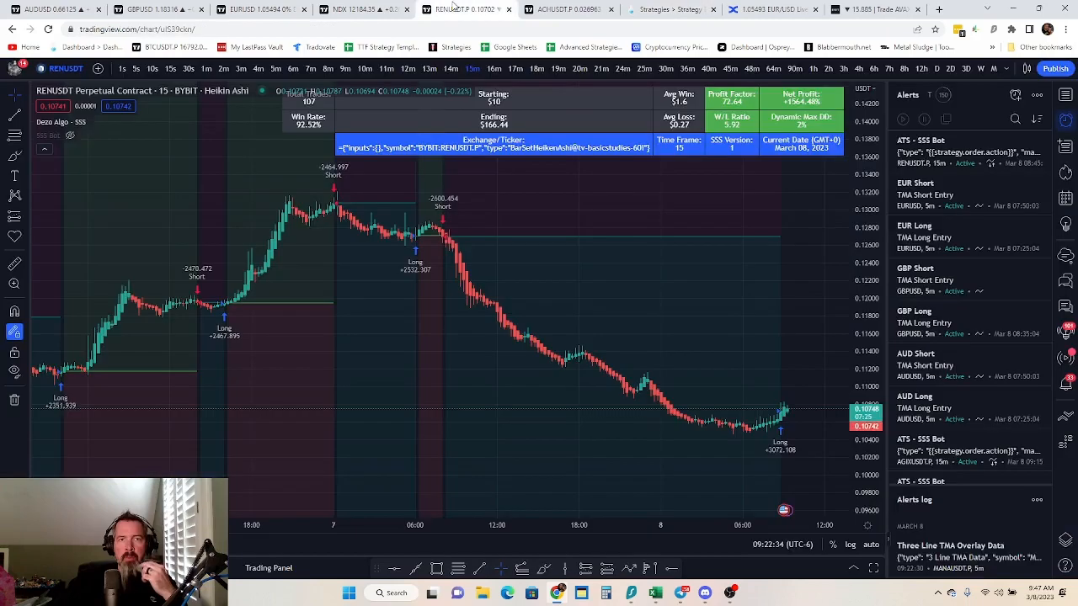
click(556, 8)
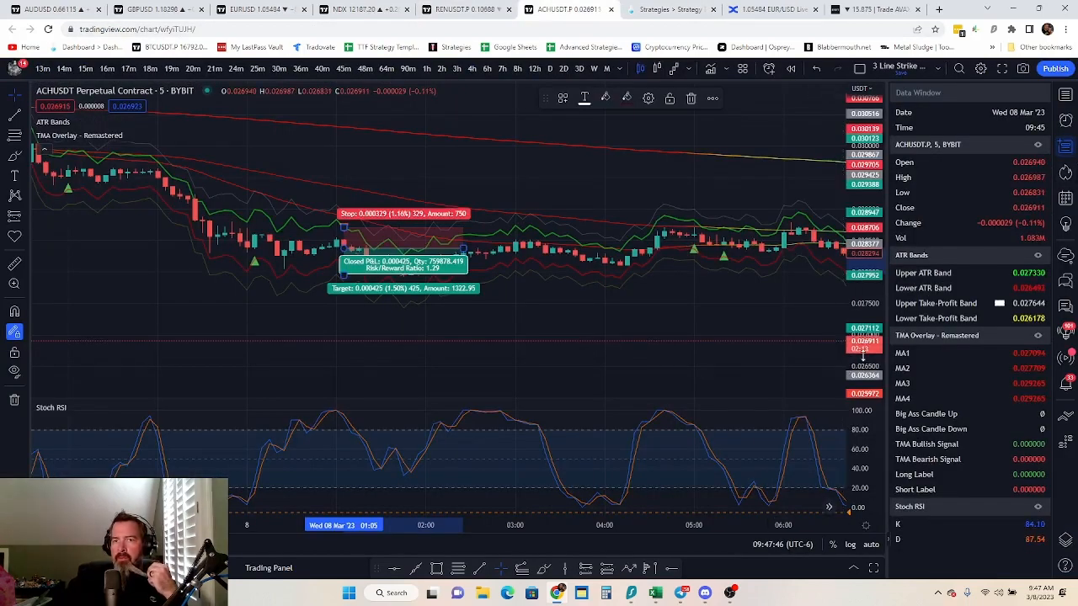
click(667, 13)
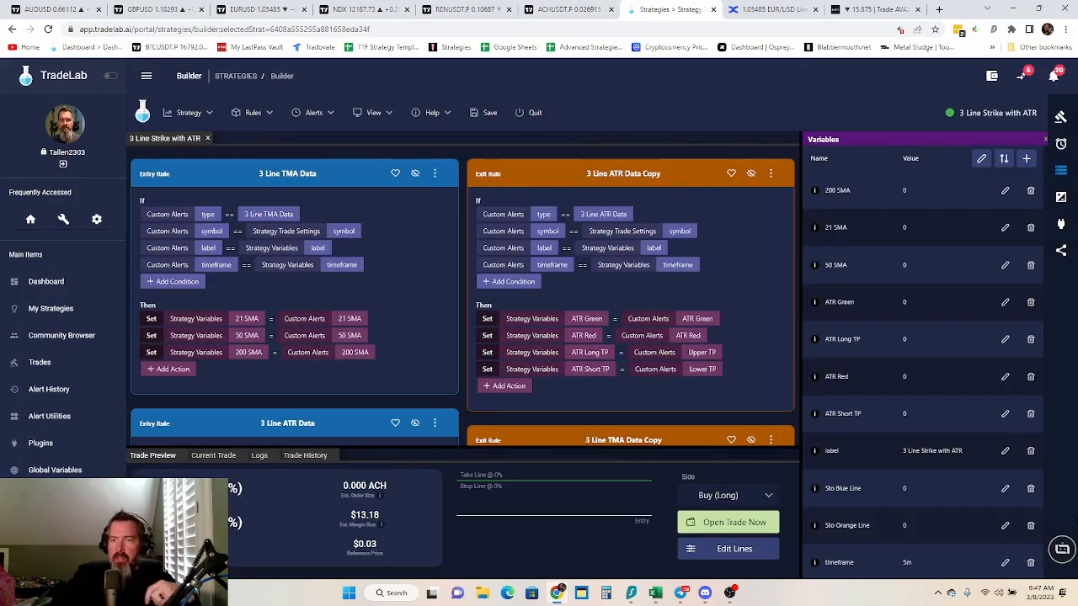
In the strategy's sharing settings, enter the share name "3 Line Strike With ATR Stop Loss" and allow copying
click(1061, 250)
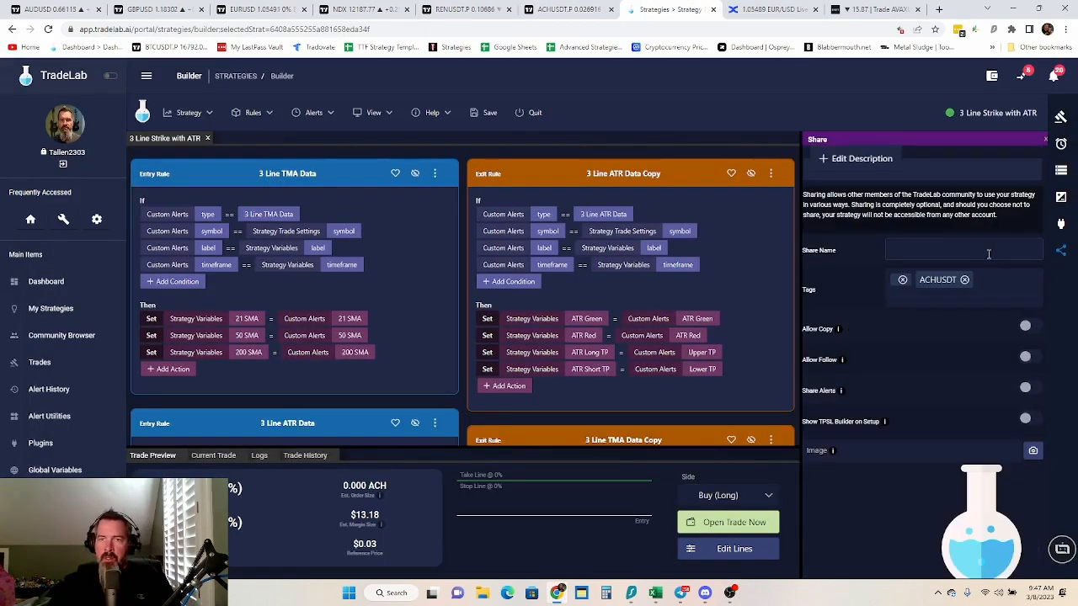
click(938, 246)
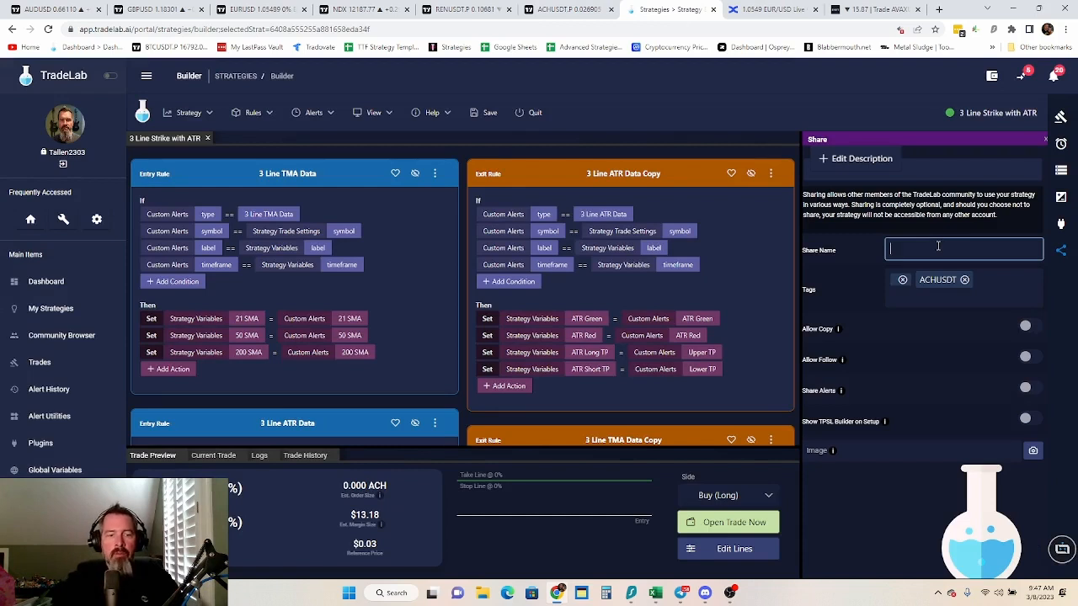
text(3)
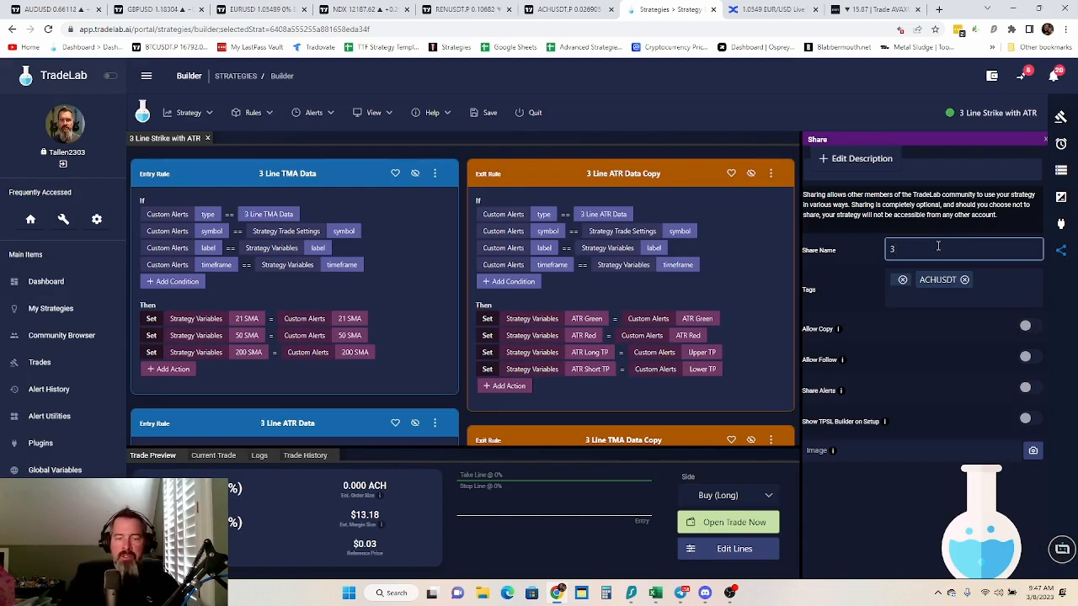
text( Li)
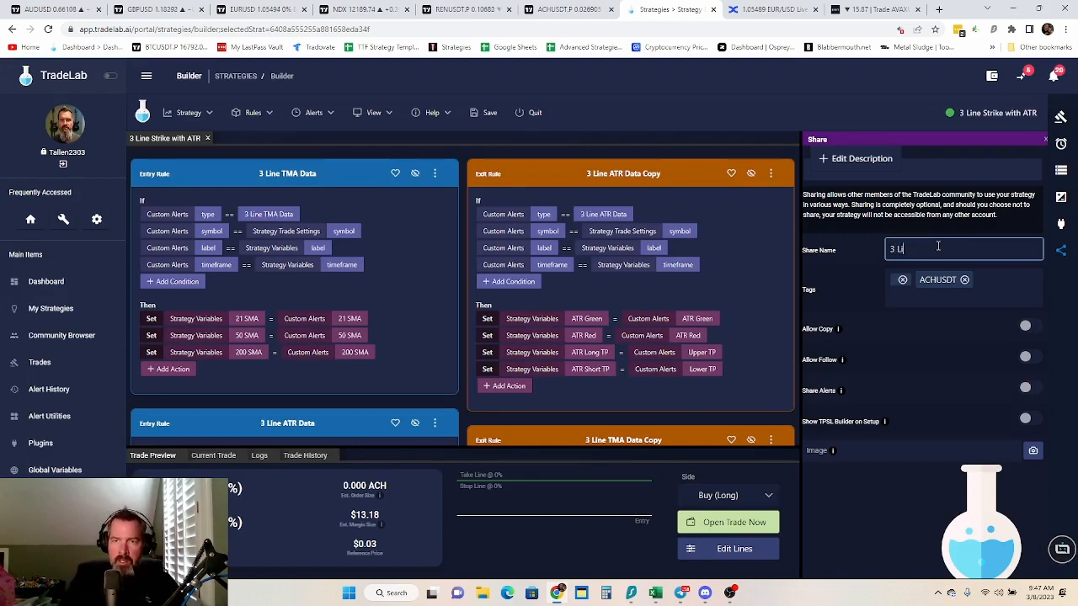
text(ne S)
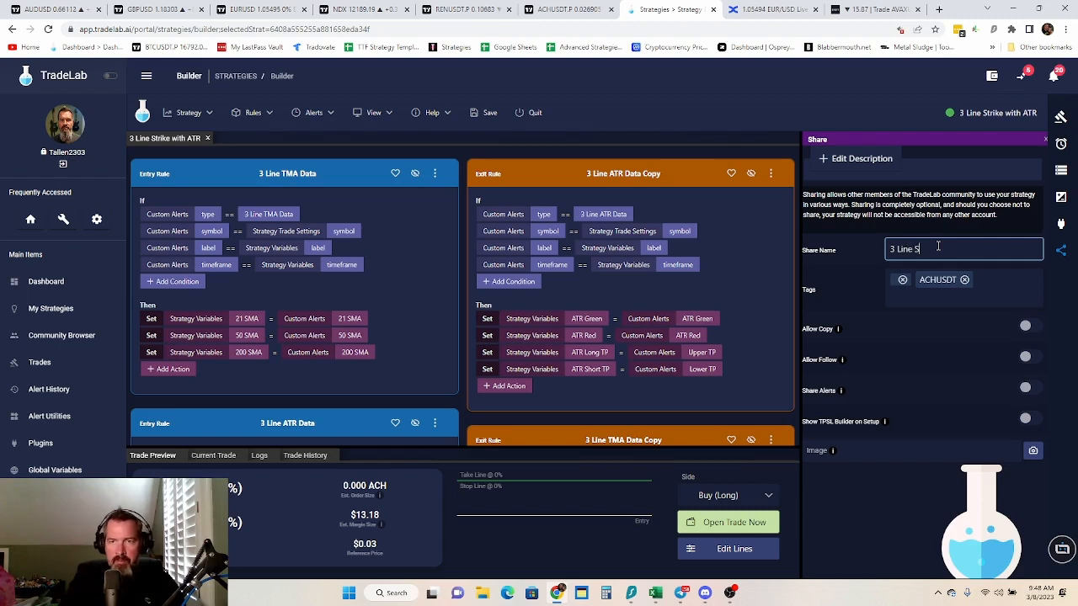
text(trike )
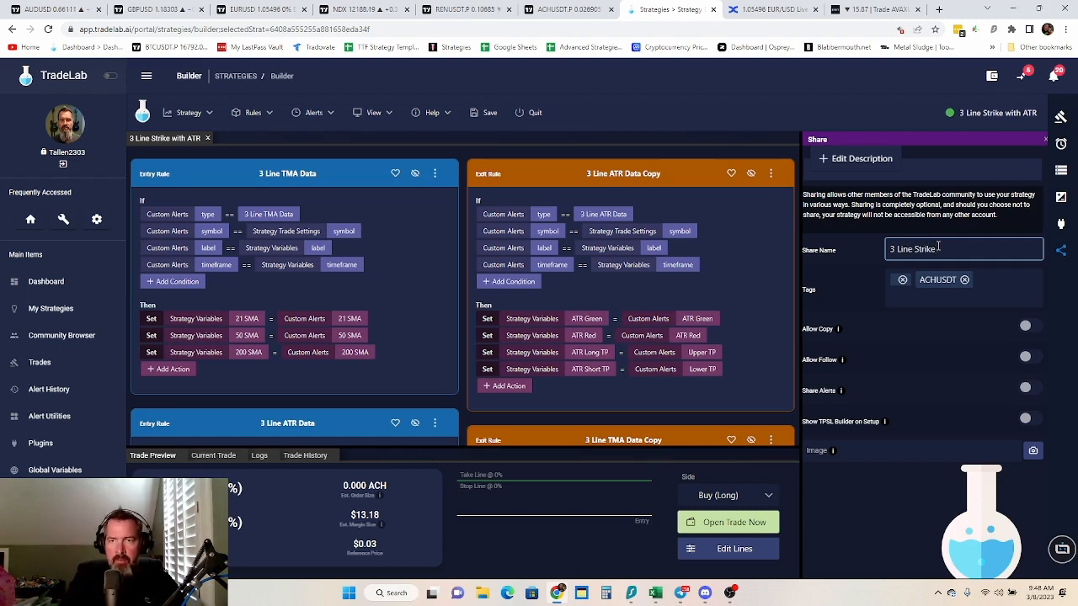
text(With)
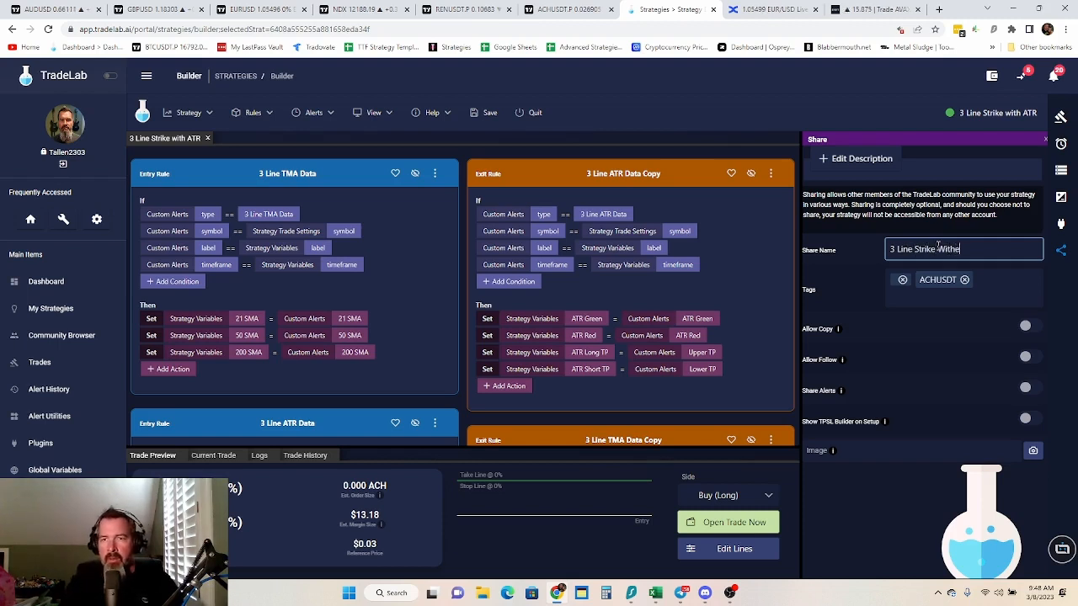
text( ATR )
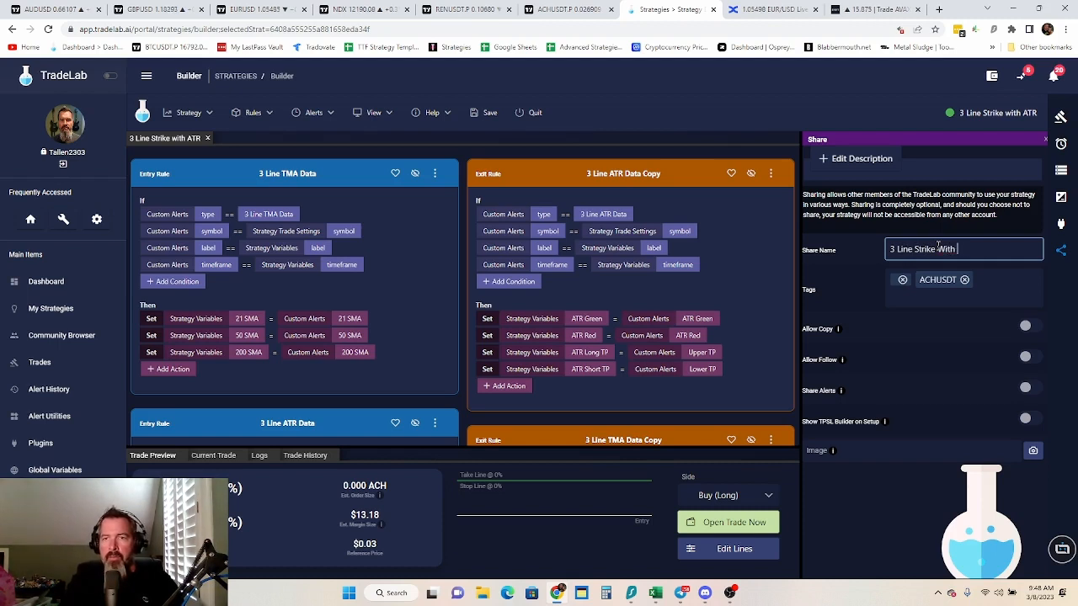
text(Stop)
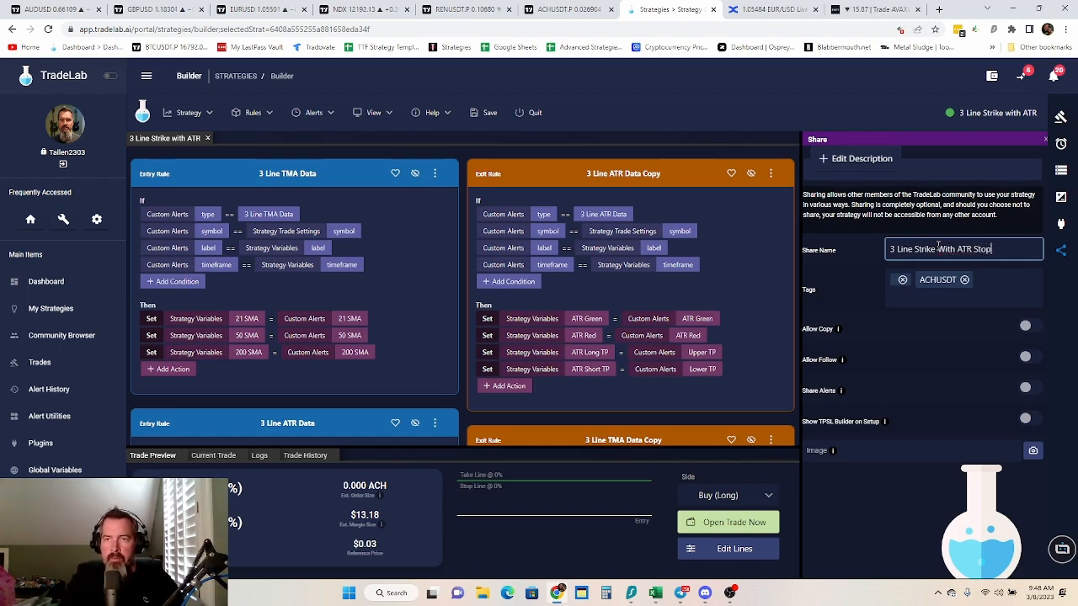
text( Loss)
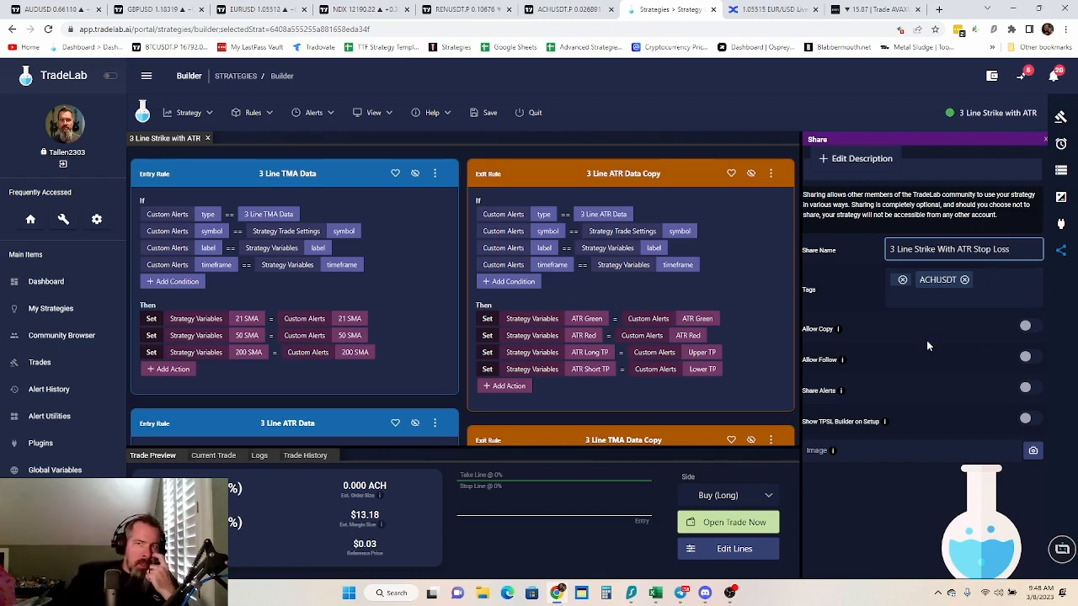
click(1025, 333)
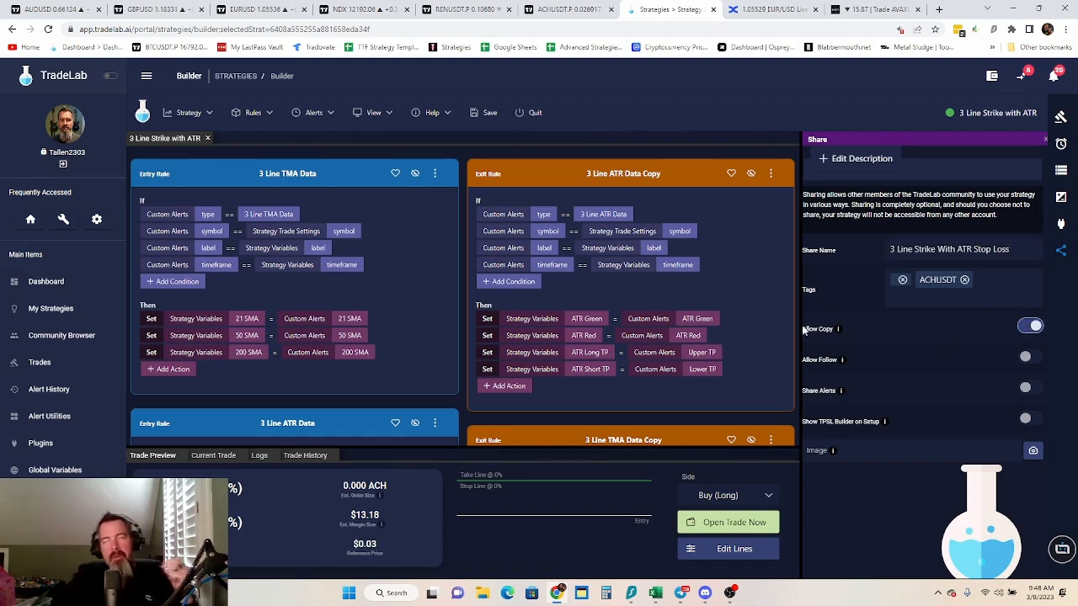
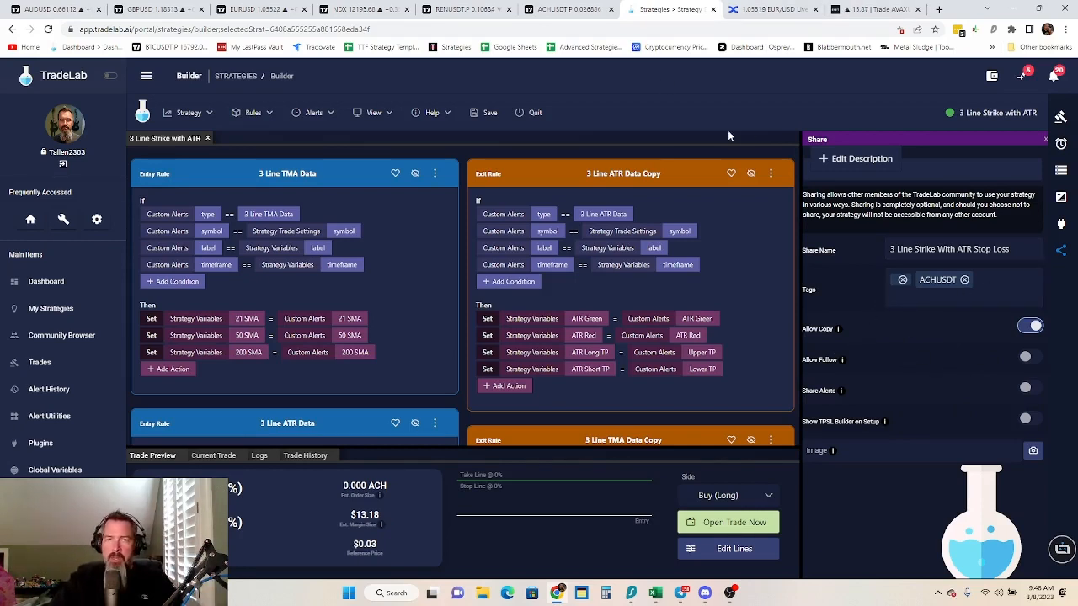
Save the shared 3 Line Strike with ATR strategy and quit the strategy builder
click(487, 113)
click(569, 10)
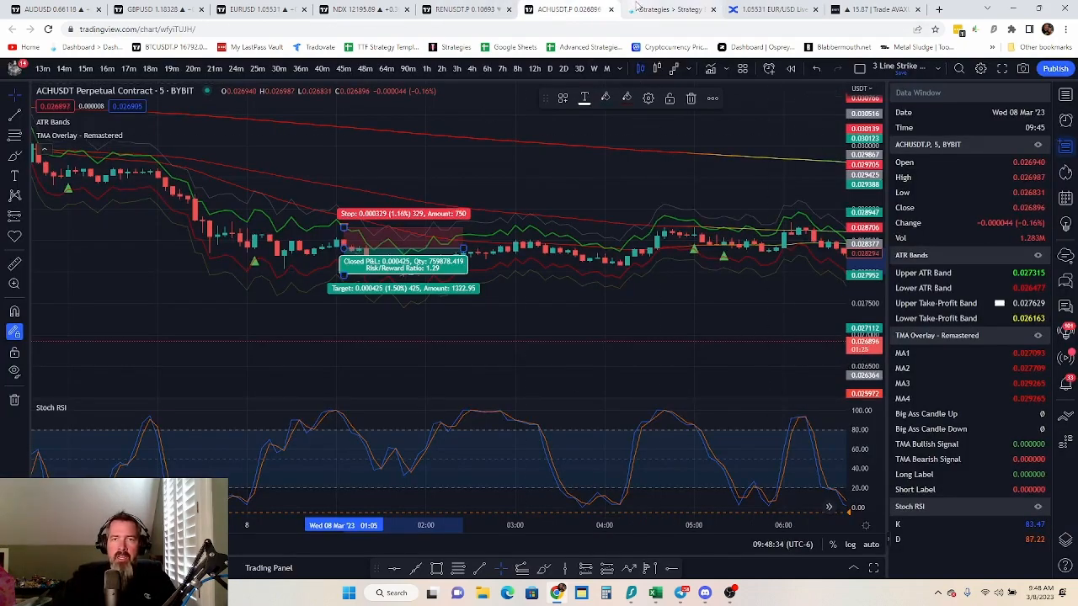
click(663, 10)
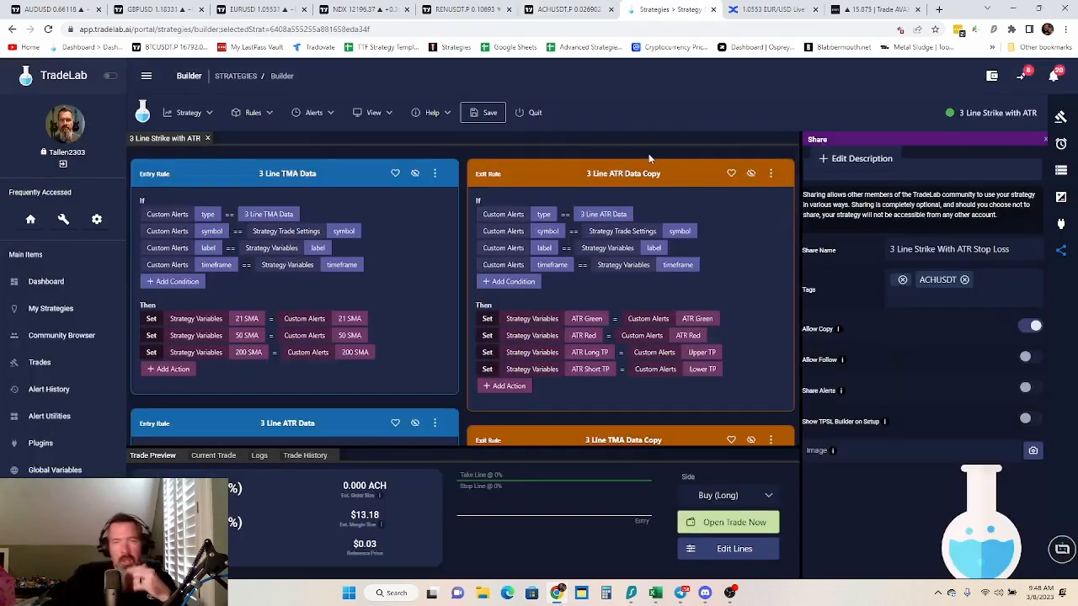
click(532, 113)
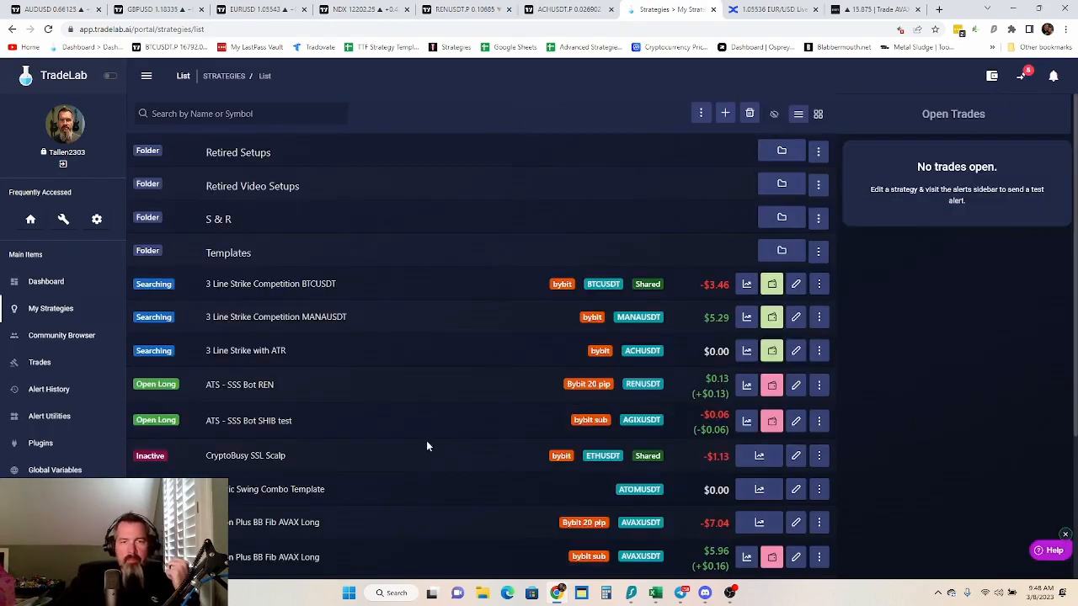
Clone the 3 Line Strike with ATR strategy in the strategy list and confirm the copy
scroll(412, 426, down, 4)
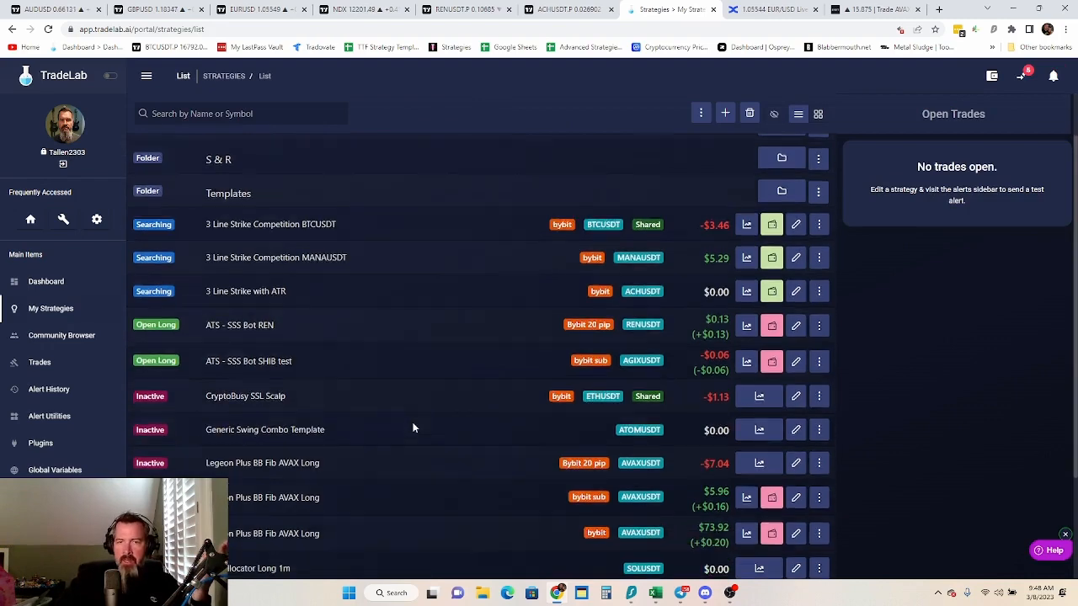
scroll(486, 446, up, 3)
scroll(484, 438, down, 2)
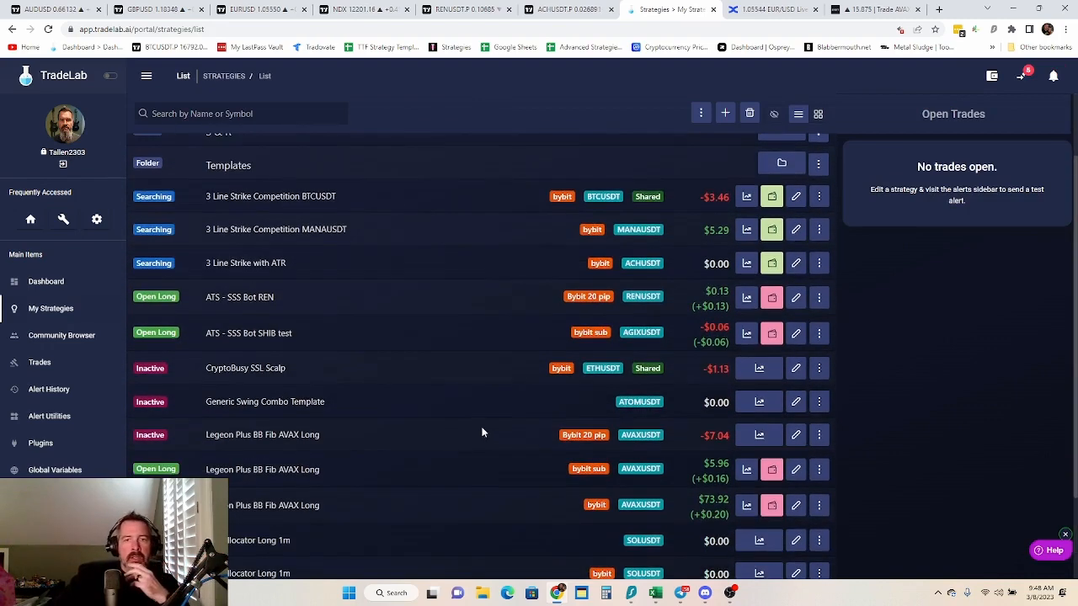
scroll(476, 426, up, 1)
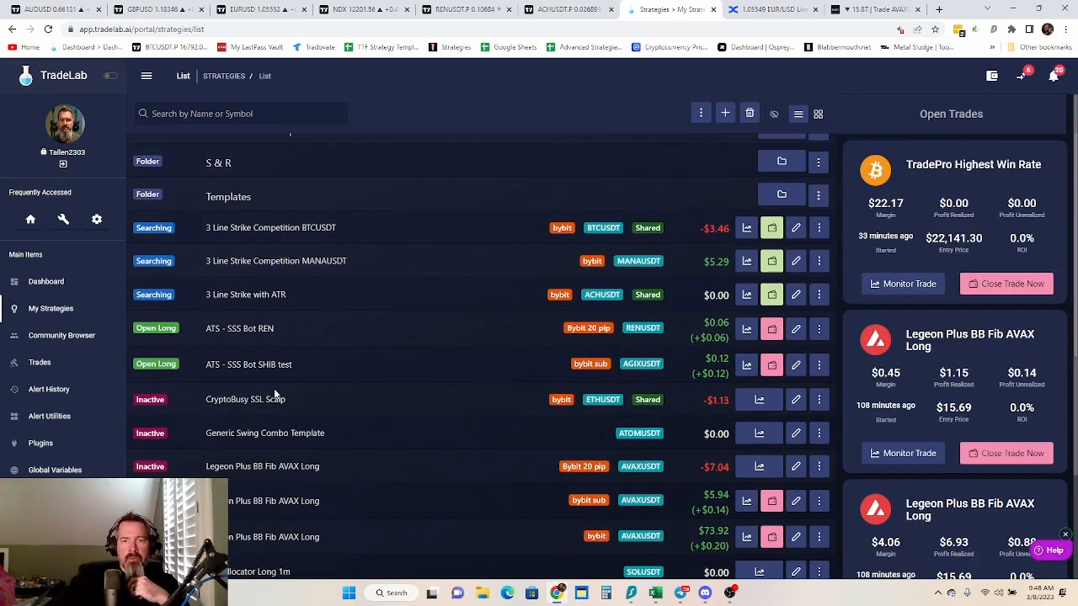
click(819, 295)
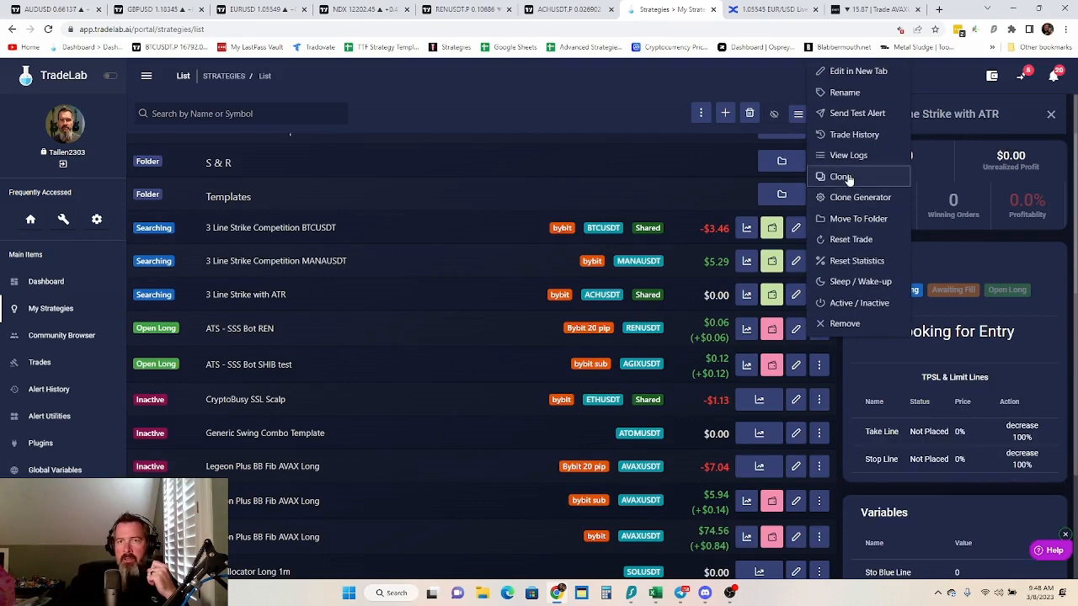
click(834, 176)
click(622, 352)
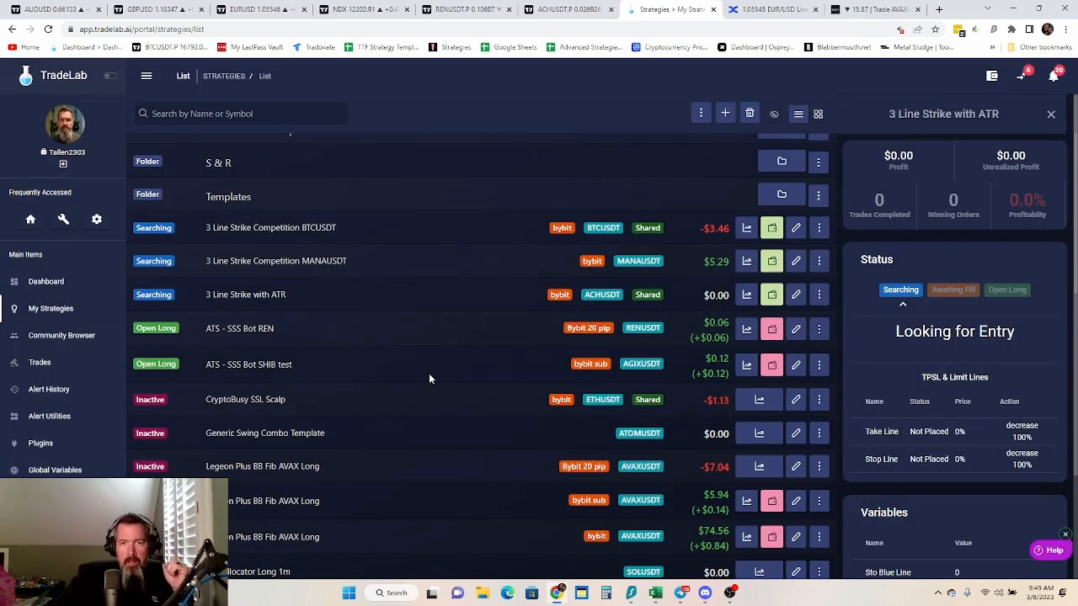
Open the inactive clone for editing and rename it "3 Line Strike with ATR + 50 Retest"
click(797, 295)
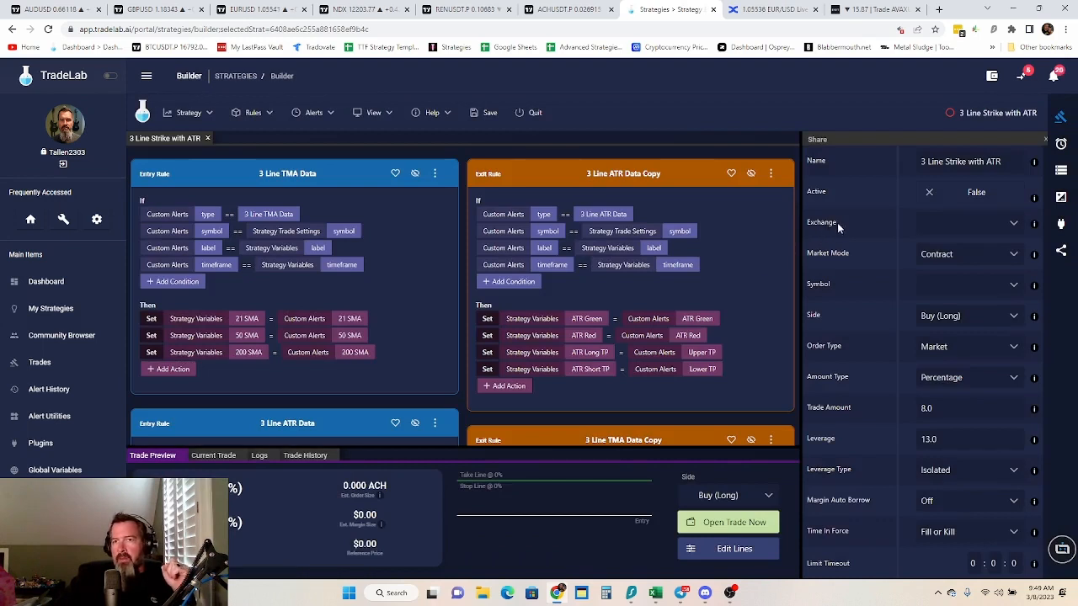
click(1012, 159)
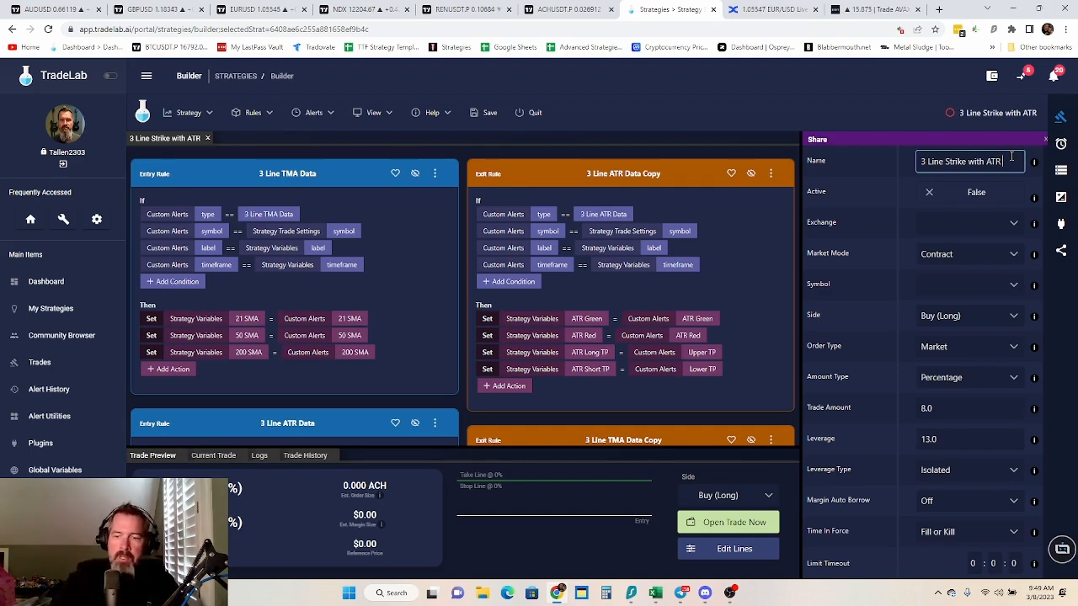
text(+)
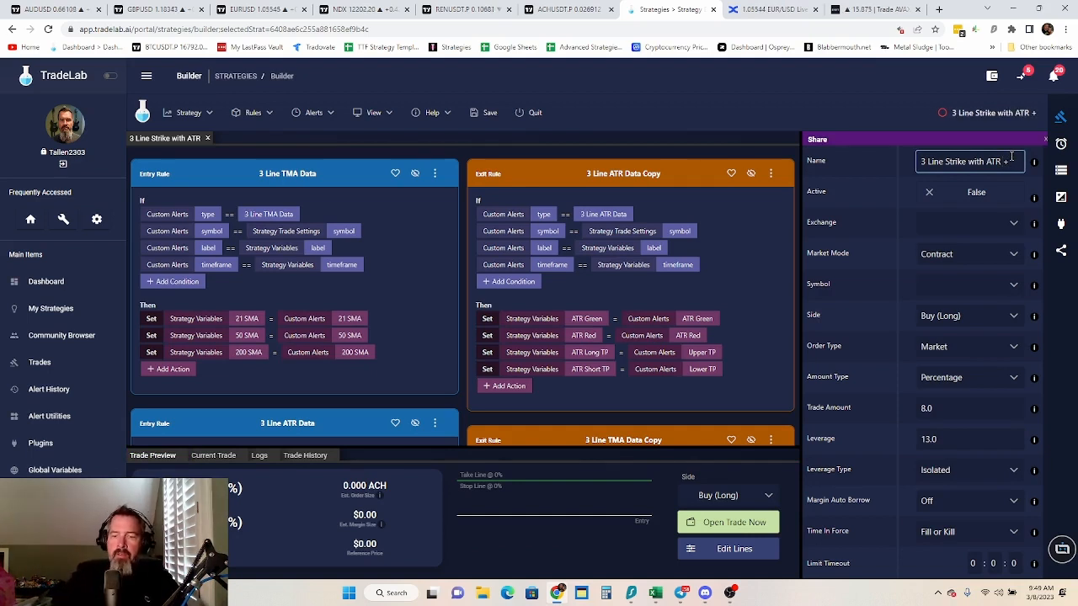
text( 50 R)
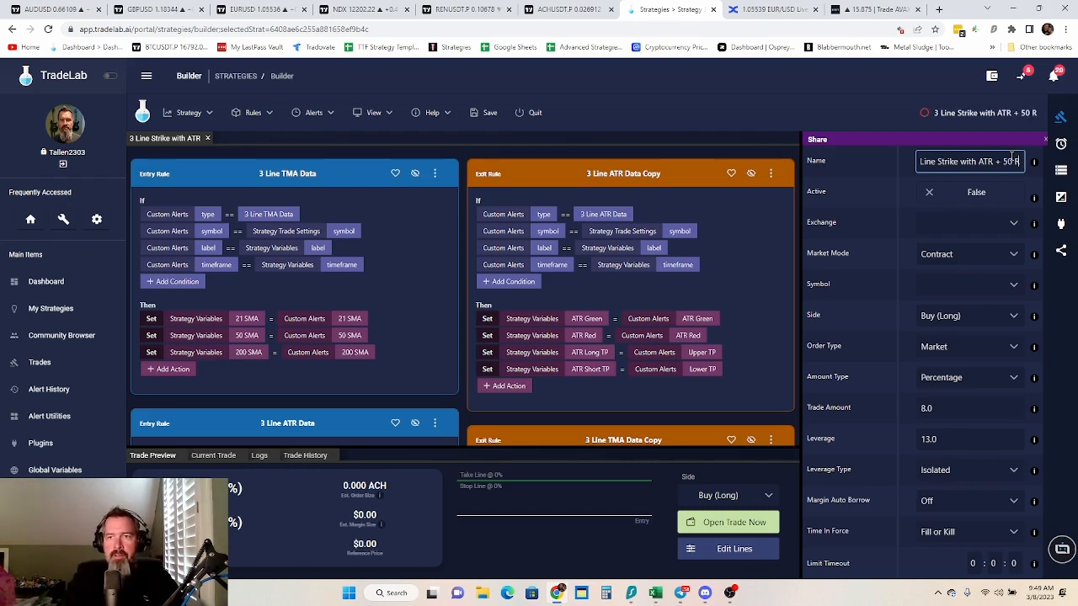
text(etest)
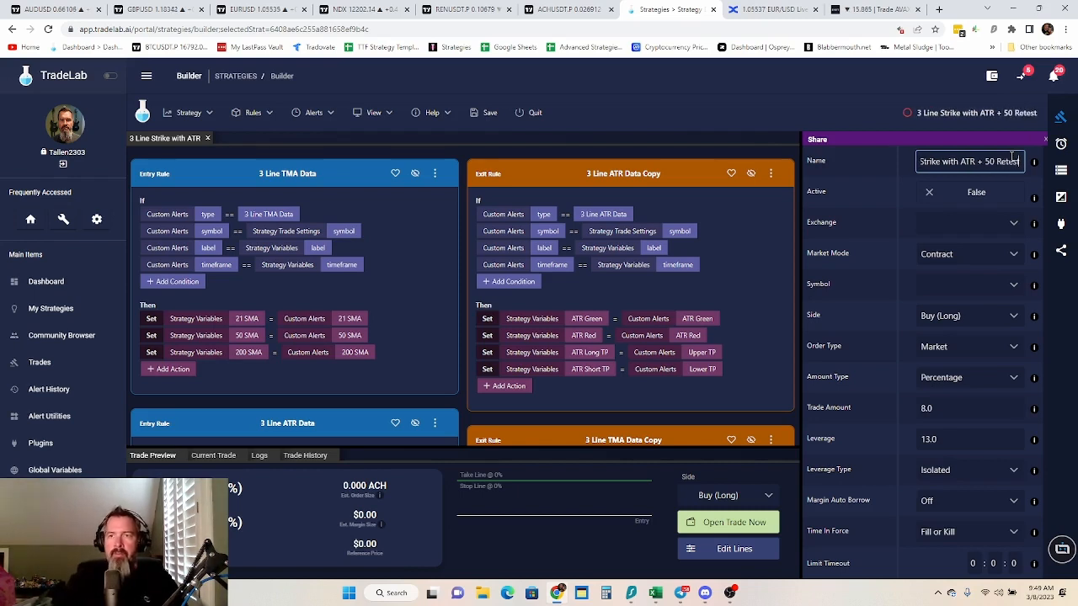
click(868, 199)
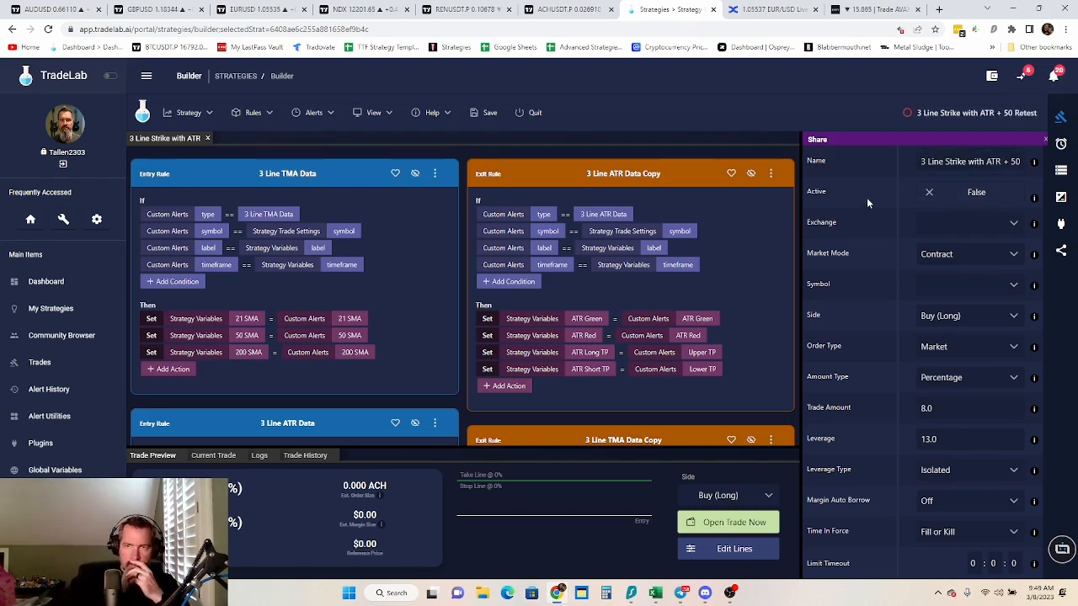
Add a new alert to the cloned strategy's alerts
scroll(374, 251, down, 10)
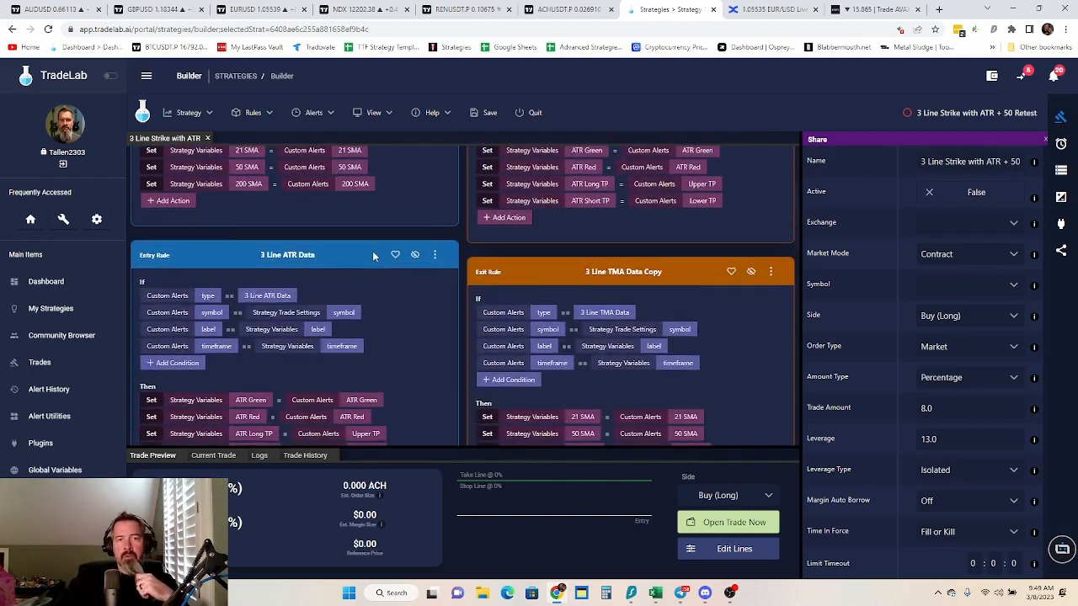
scroll(374, 246, up, 10)
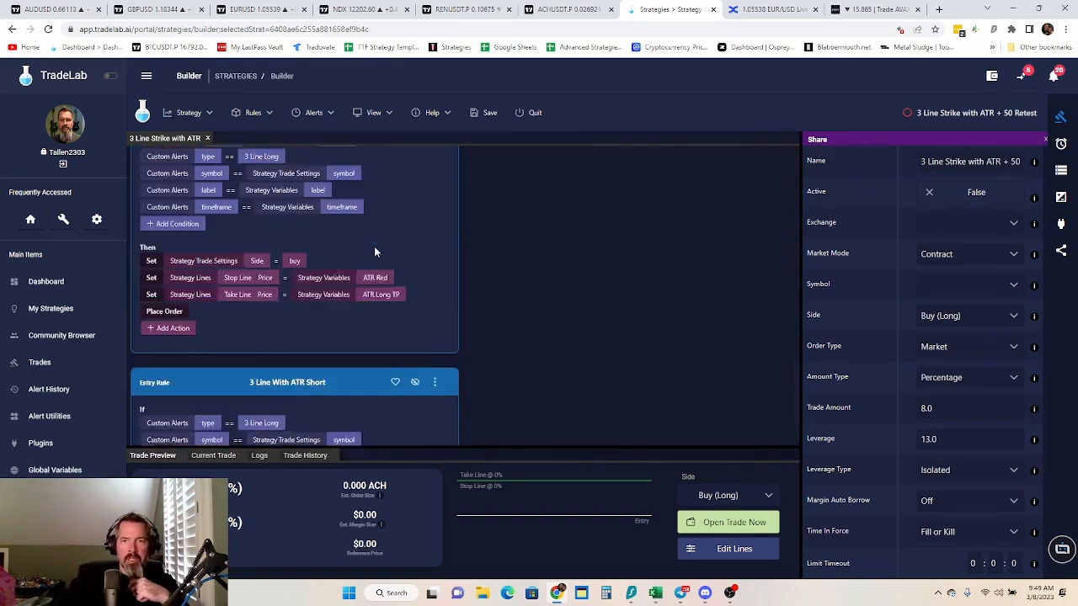
click(1061, 144)
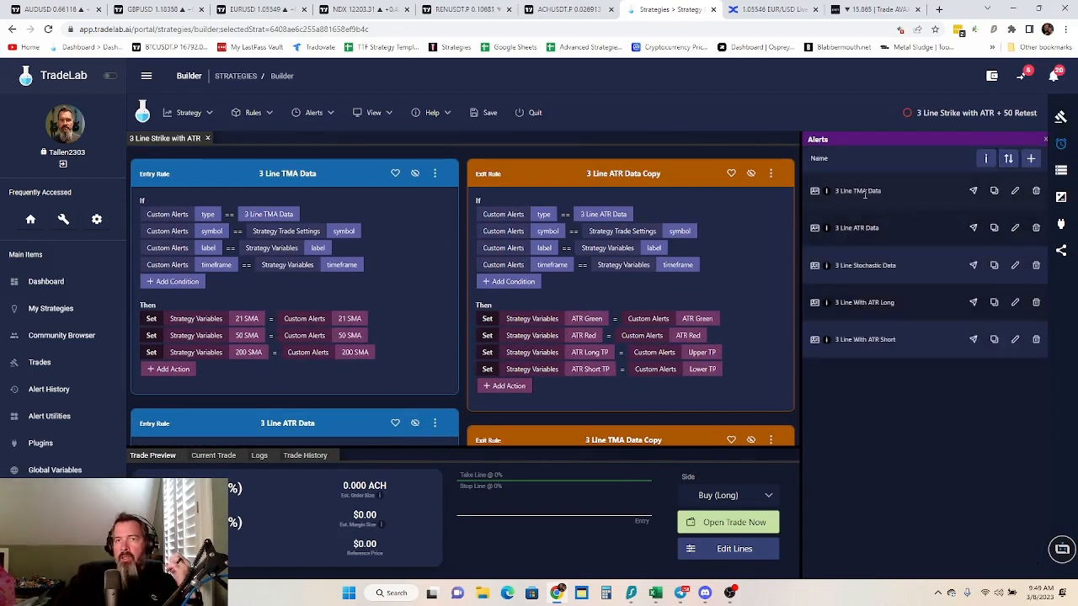
click(1031, 160)
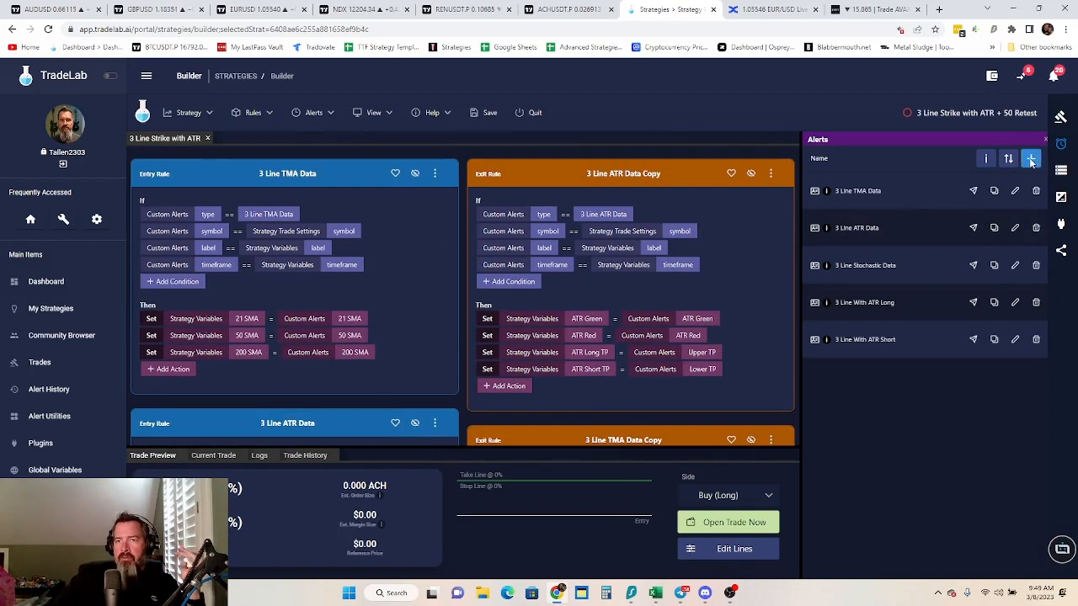
Name the new alert "3 Line Price Crossing 50 SMA"
click(417, 141)
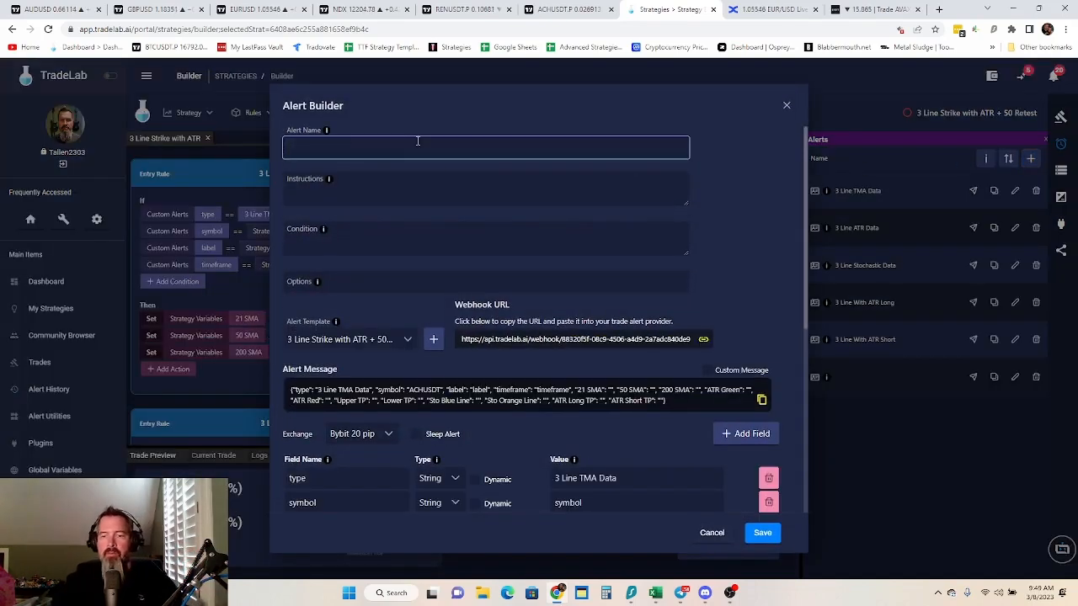
text(50 SMA )
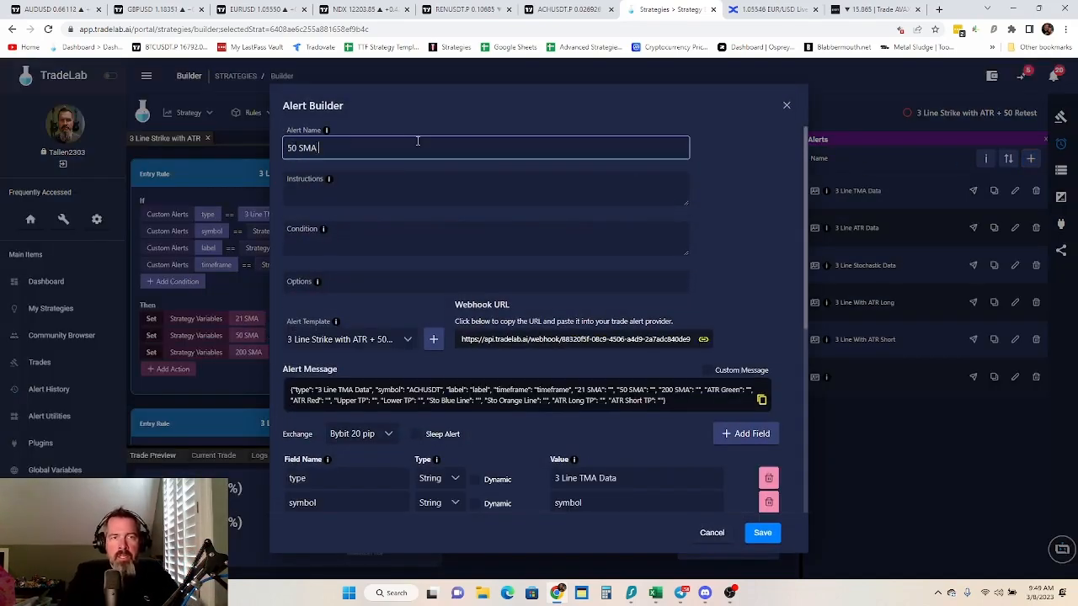
text(Crossing)
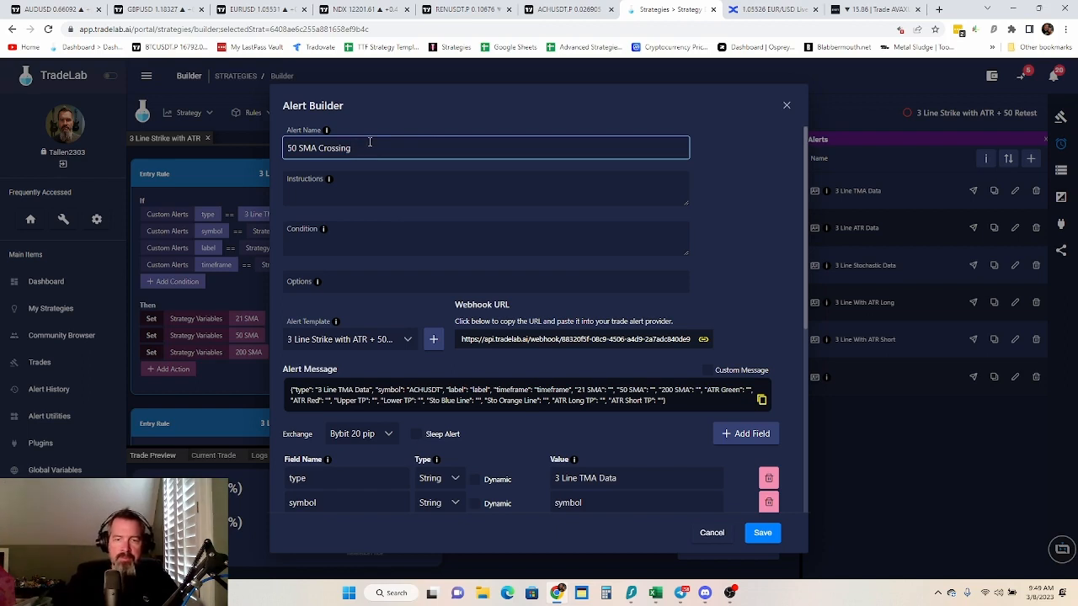
key(BackSpace)
key(BackSpace)
key(BackSpace)
key(BackSpace)
key(BackSpace)
key(BackSpace)
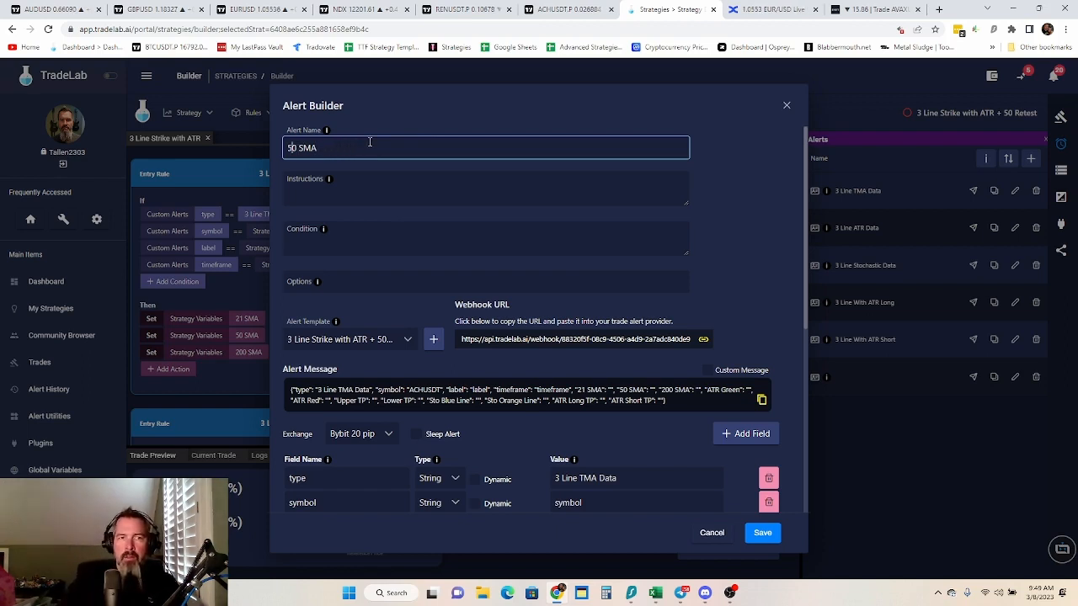
text(3 )
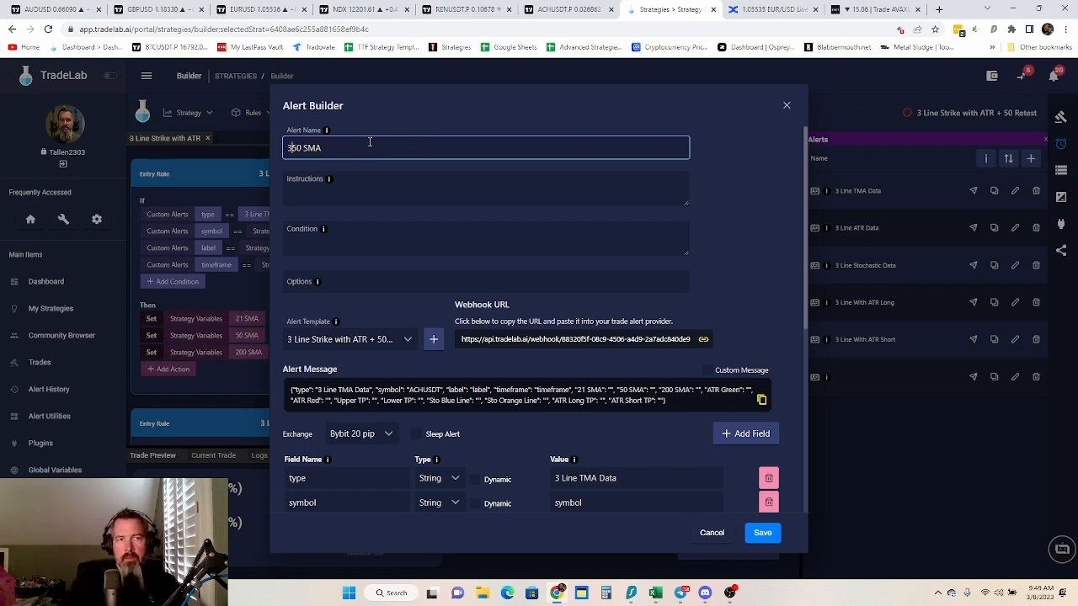
text(Line )
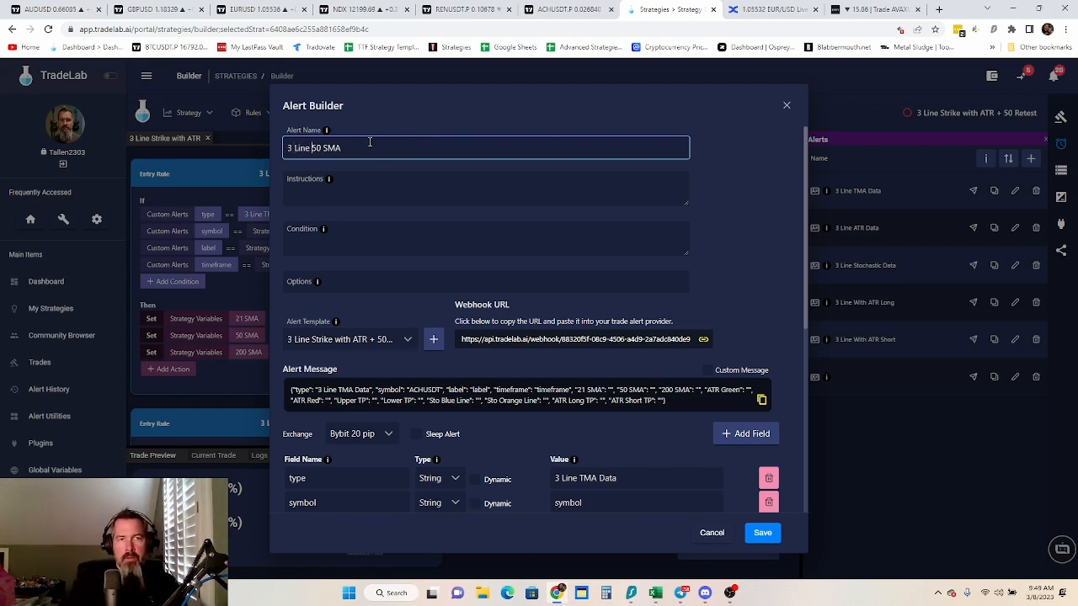
text(Price C)
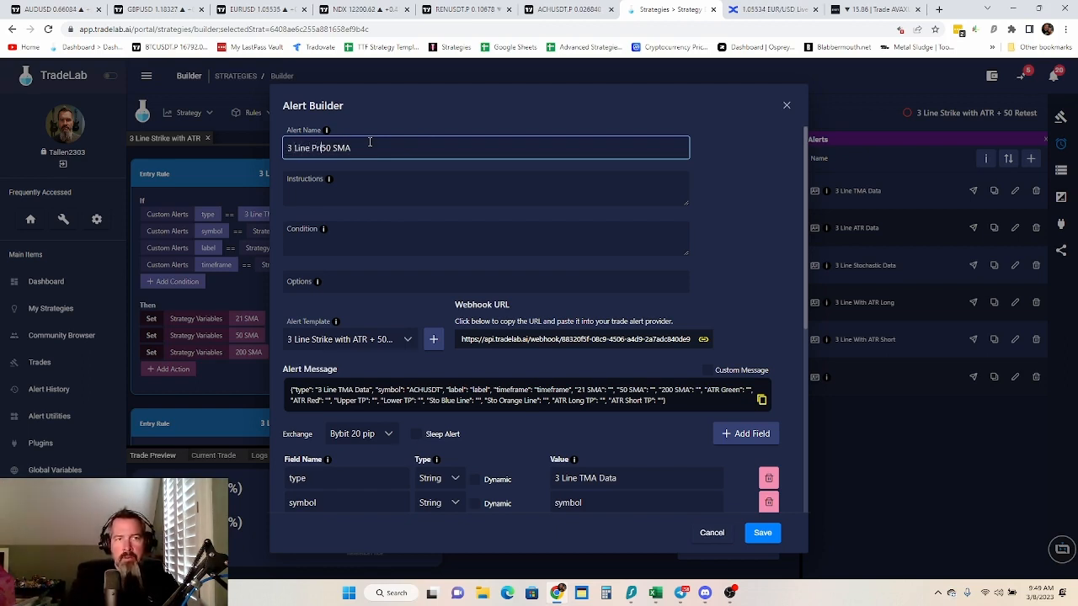
text(rossing)
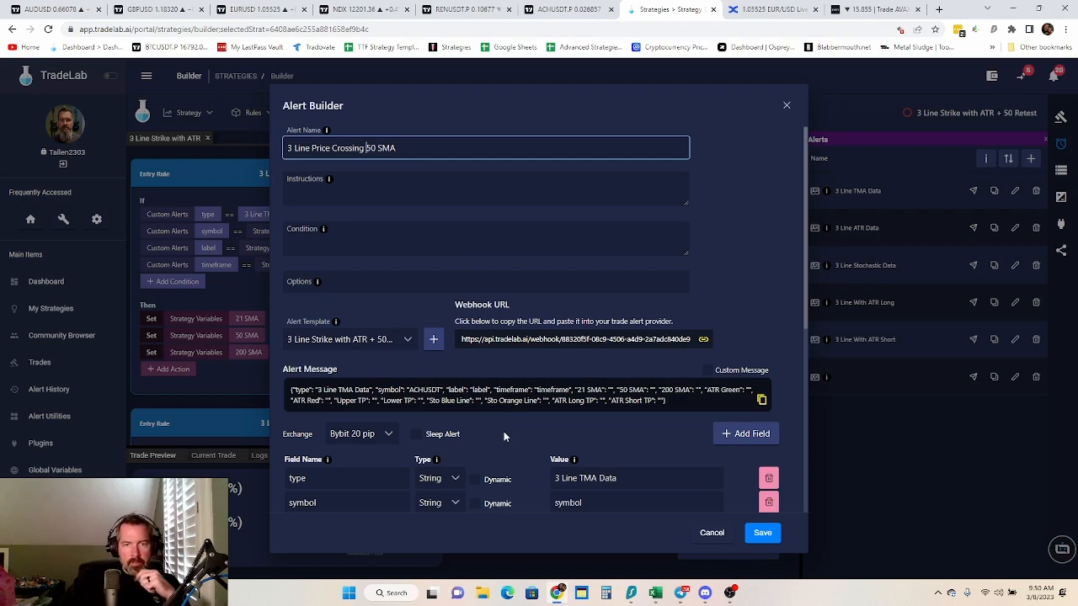
Apply the 3 Line With ATR alert template to the new alert
scroll(504, 432, down, 2)
scroll(405, 332, up, 2)
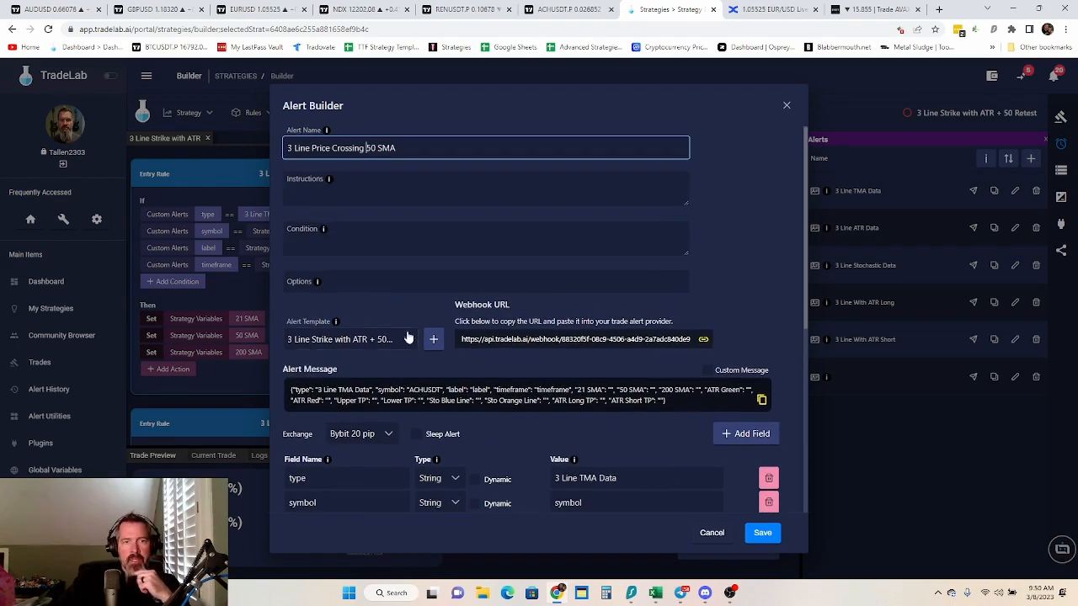
click(406, 339)
scroll(381, 416, down, 8)
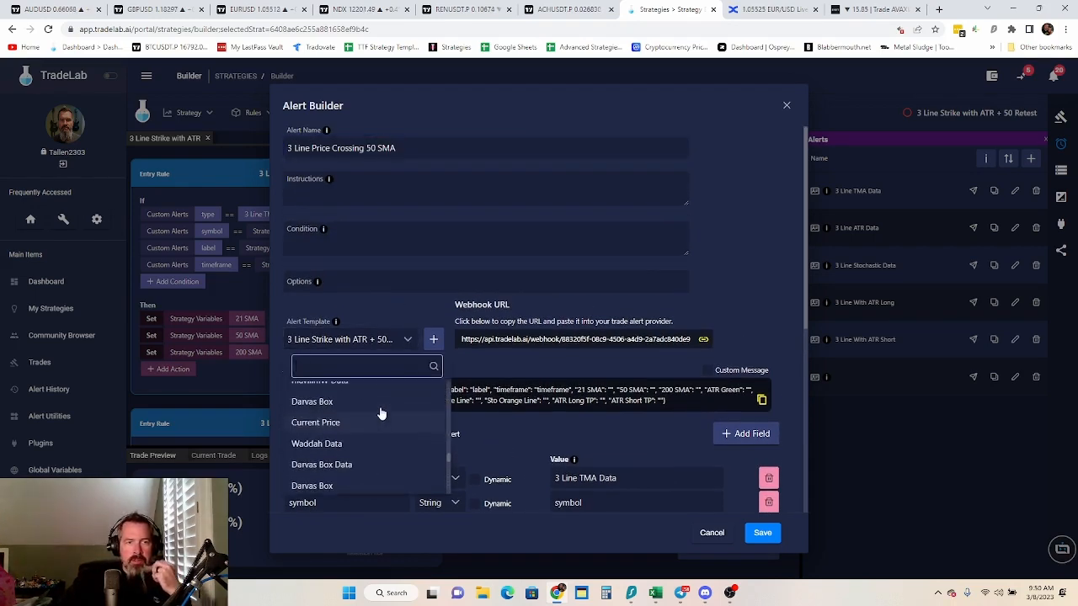
scroll(381, 411, down, 6)
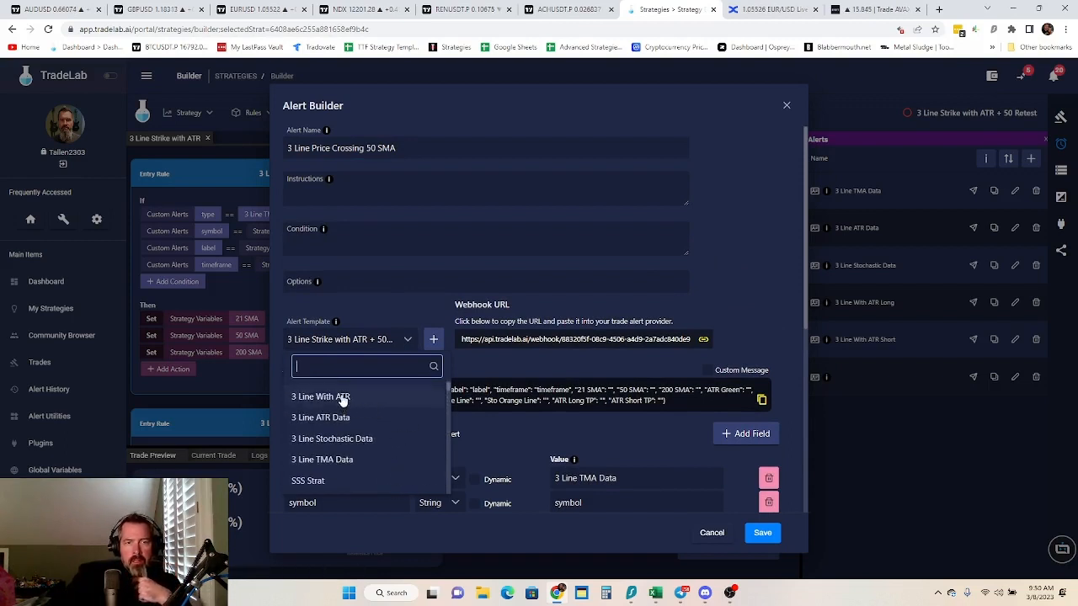
click(346, 399)
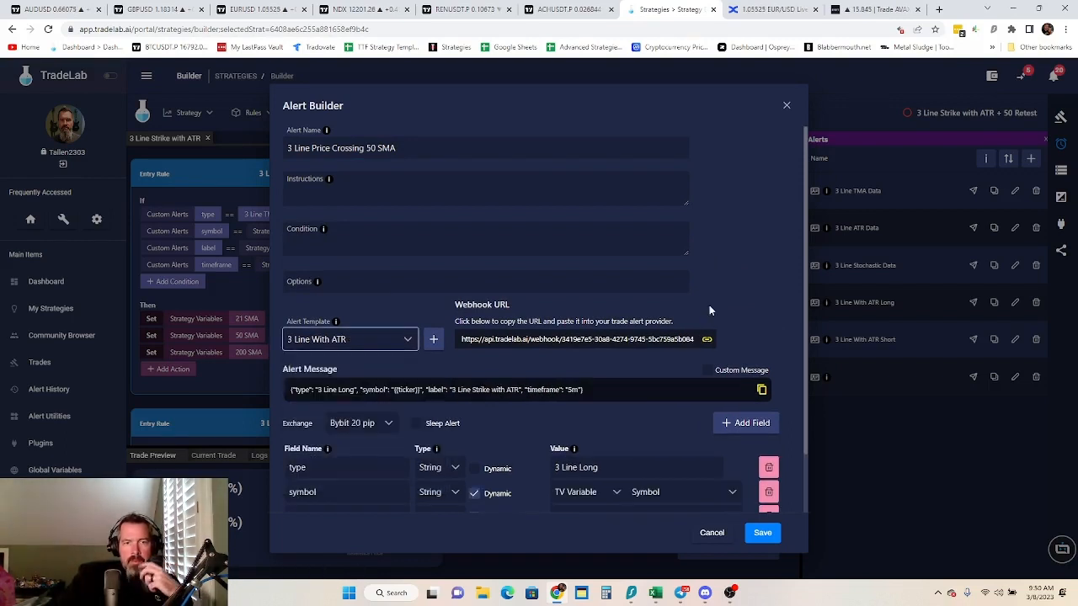
Set the value of the alert message's type field to "50 SMA Cross"
scroll(774, 245, down, 1)
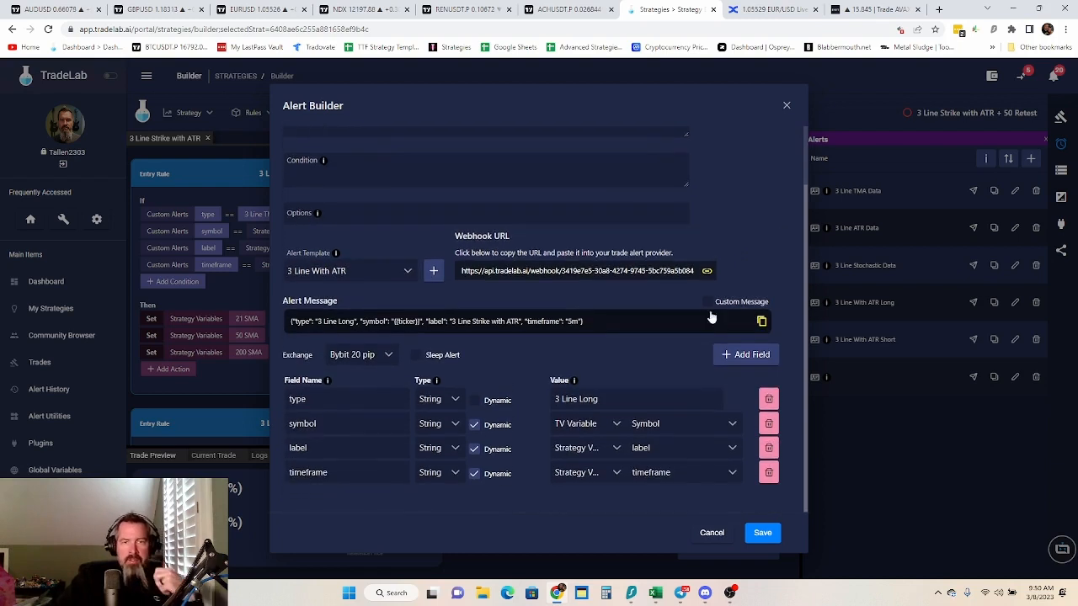
click(604, 399)
drag(604, 399, 543, 401)
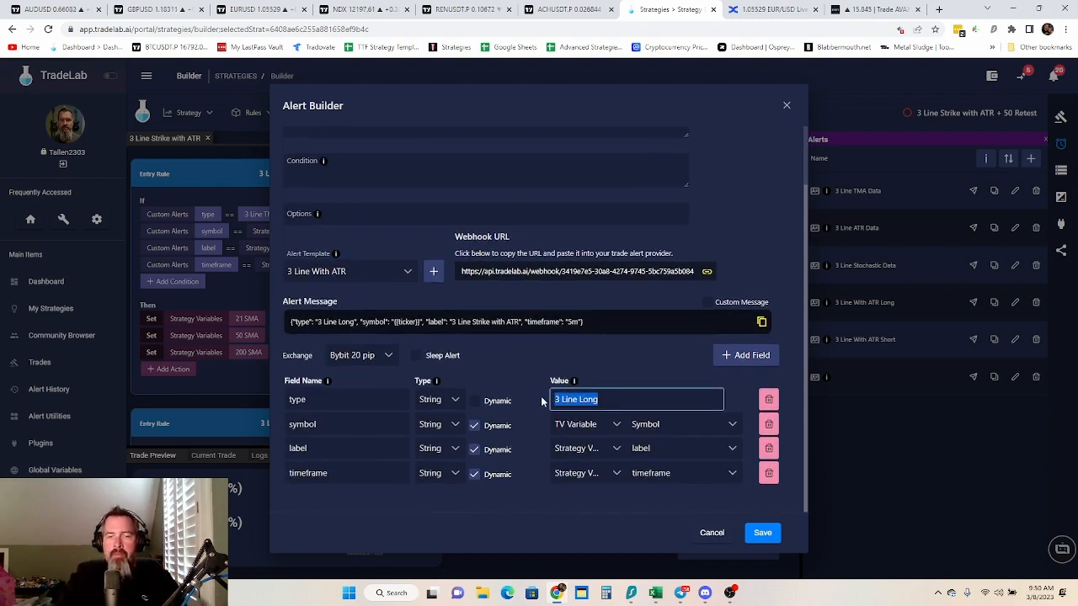
text(50 SMA Cross)
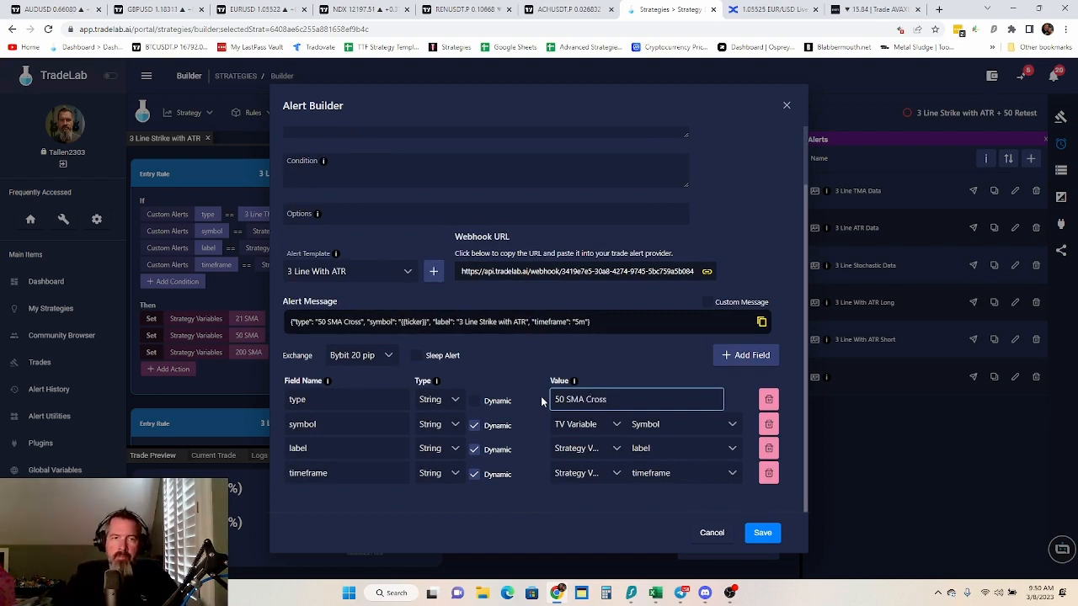
Enter "Make an alert for 50 SMA Crossing" as the alert's instructions
scroll(541, 395, up, 2)
click(358, 180)
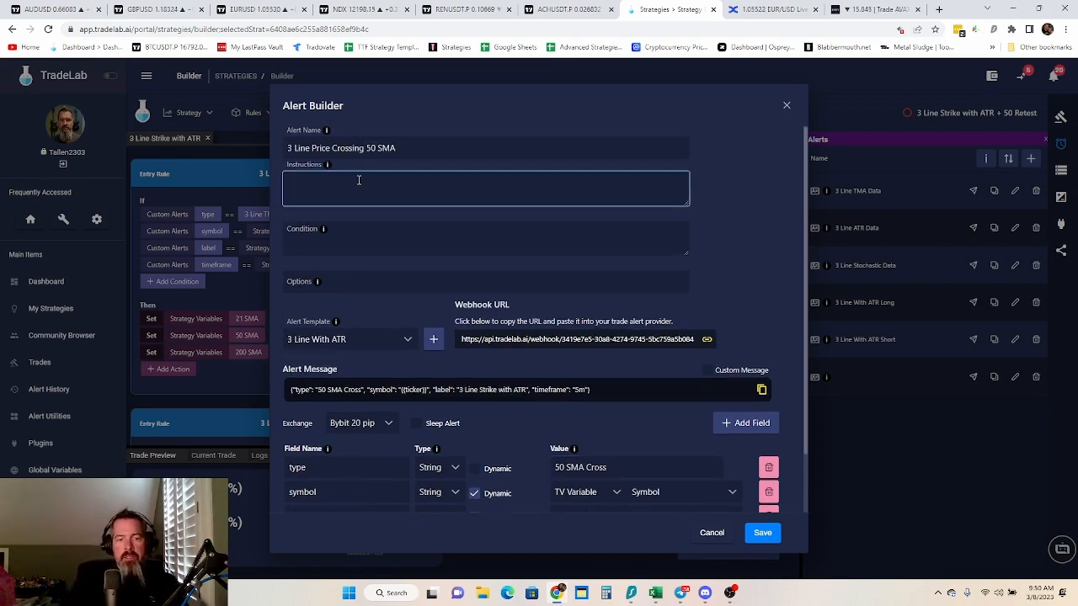
text(Make an)
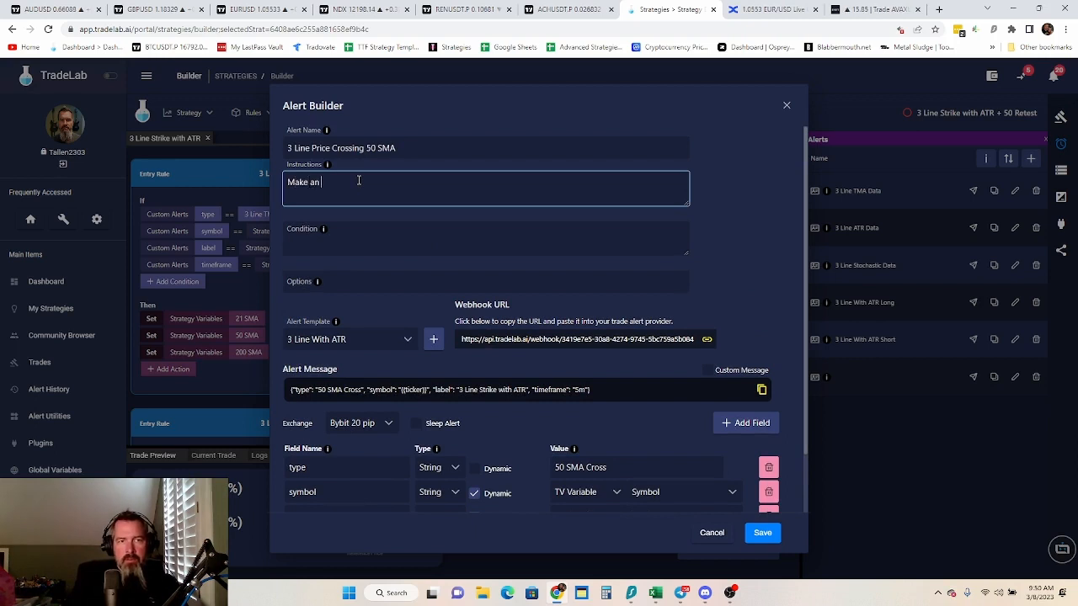
text( alert for )
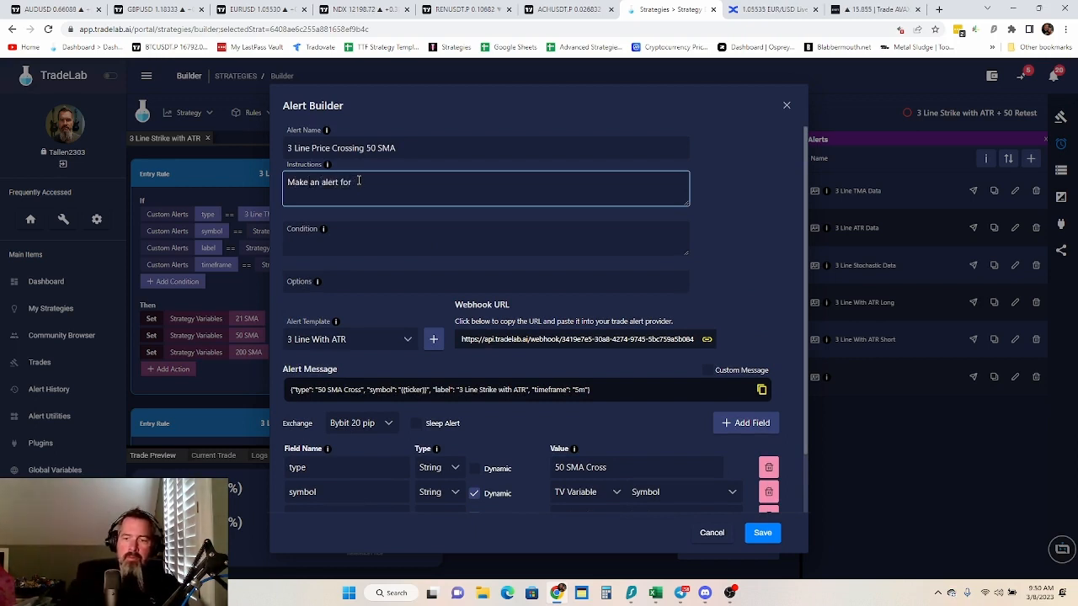
text(50 SMA)
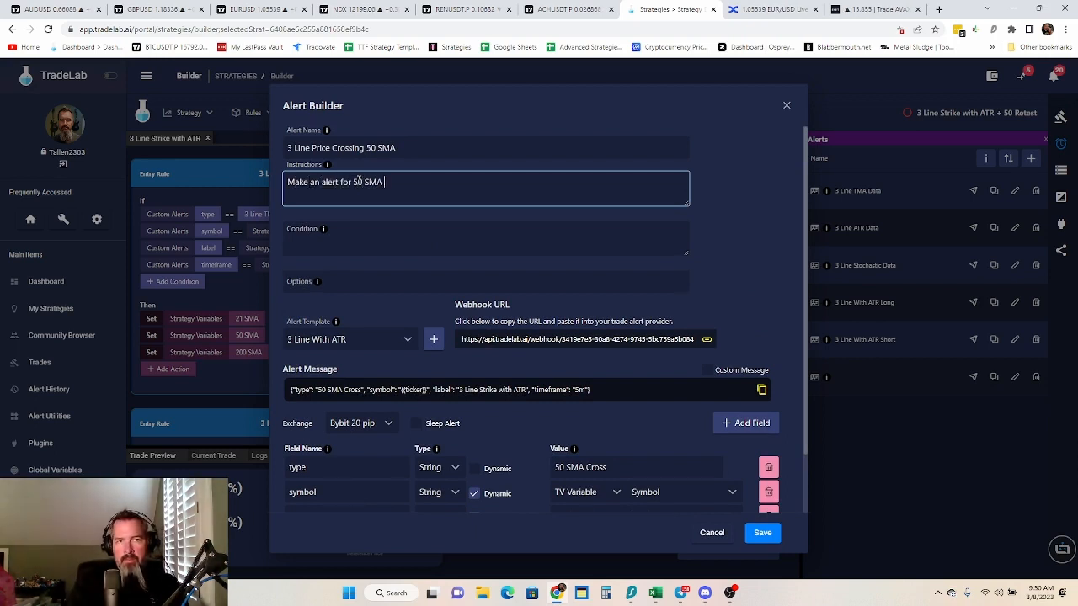
text( Crossing)
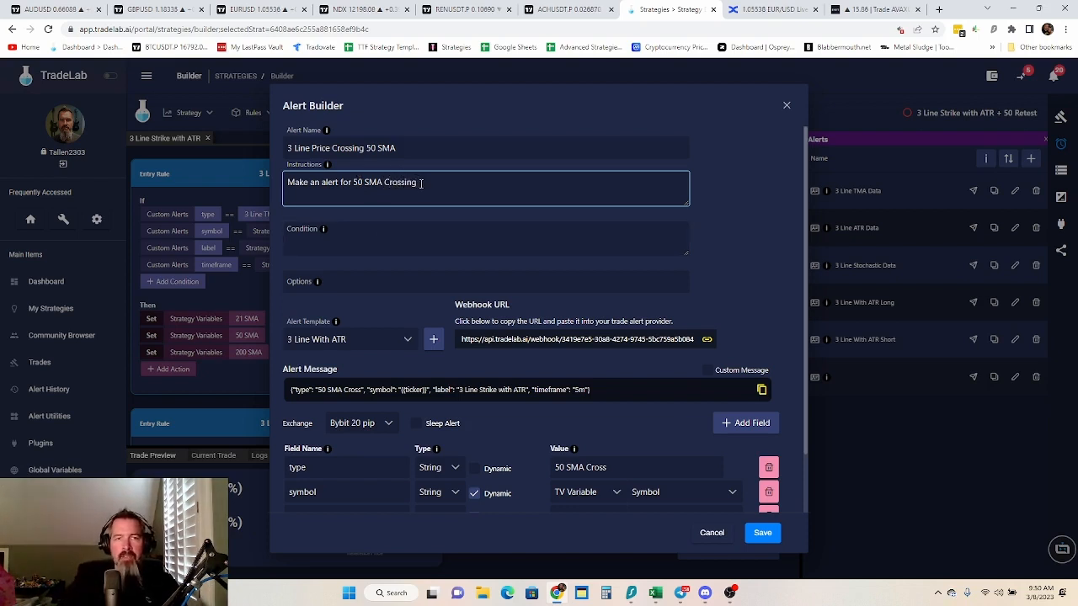
Reword the alert's instructions to "Make an alert for price crossing 50 SMA."
drag(416, 182, 364, 189)
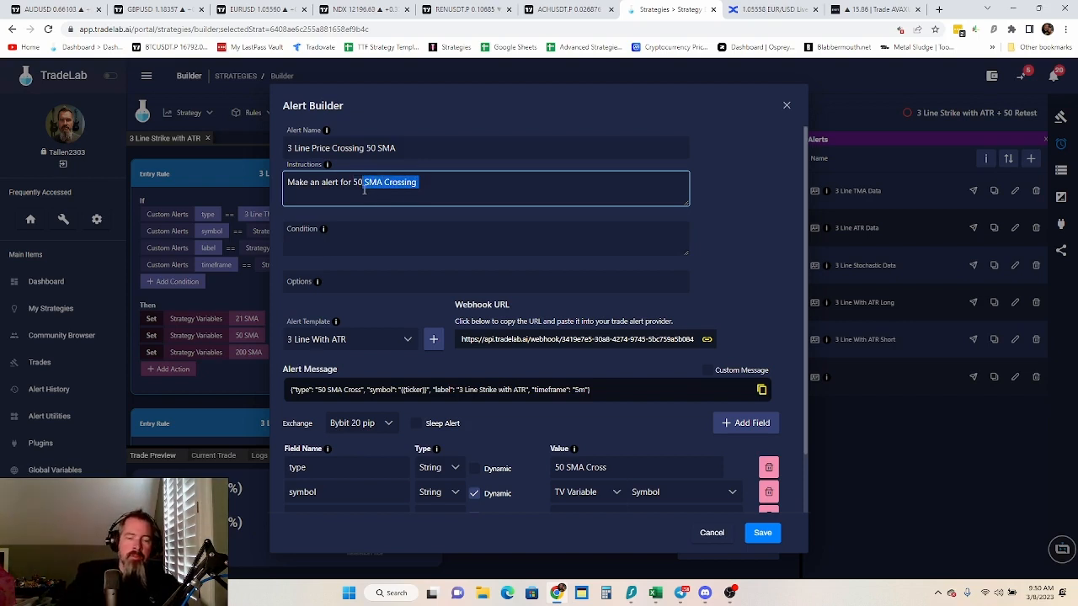
key(BackSpace)
key(BackSpace)
key(BackSpace)
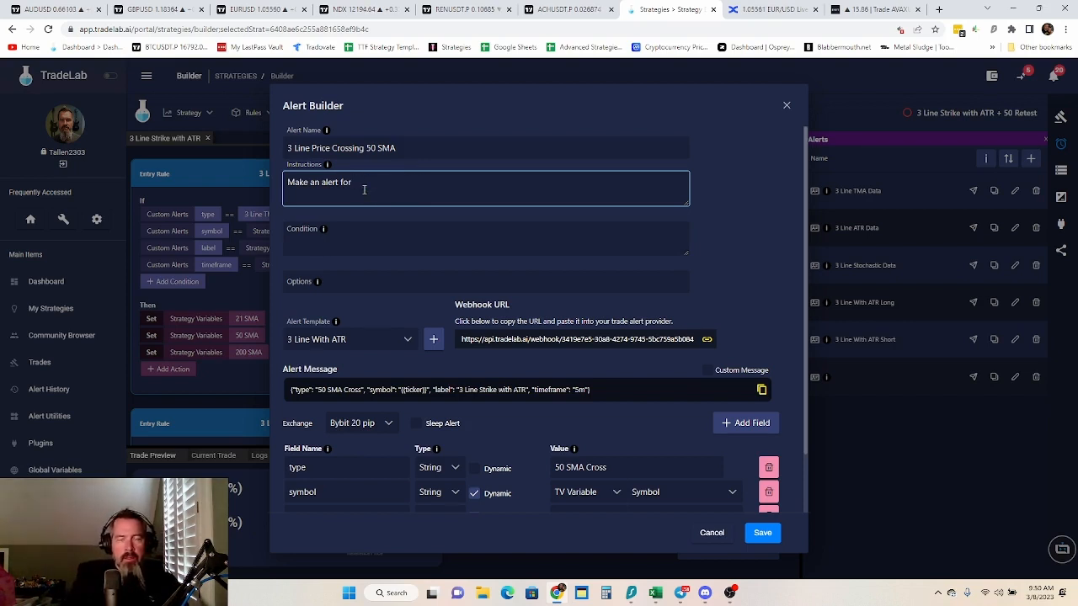
text(pric)
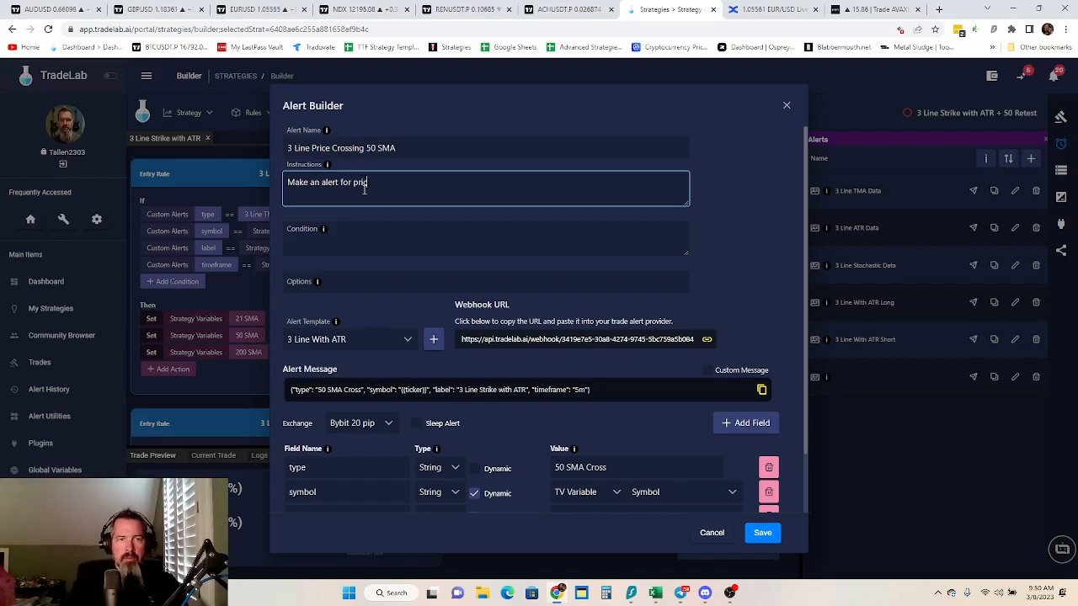
text(e crossing)
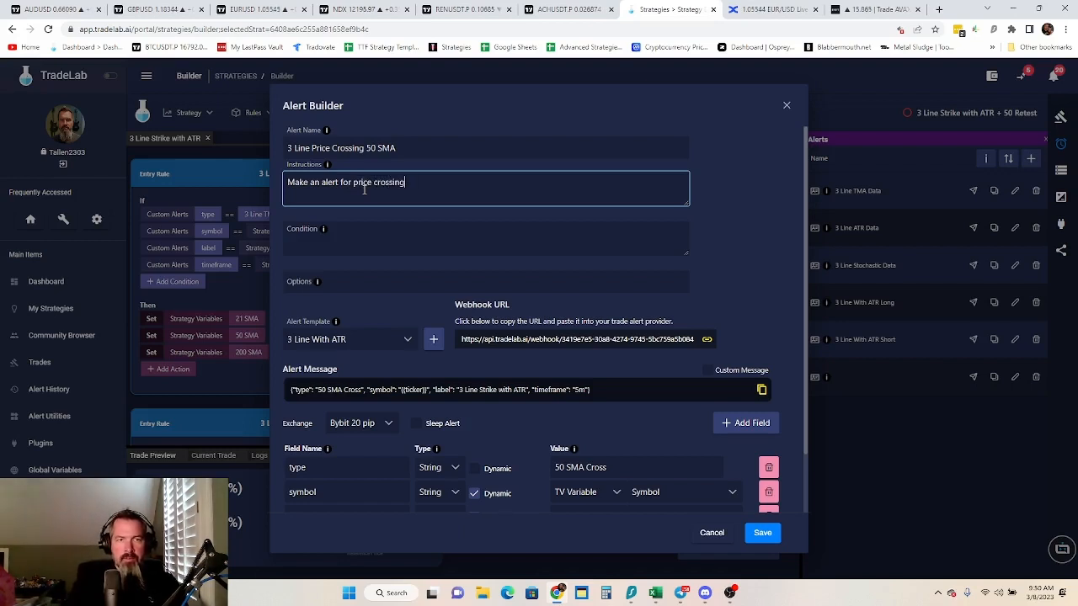
text( 50)
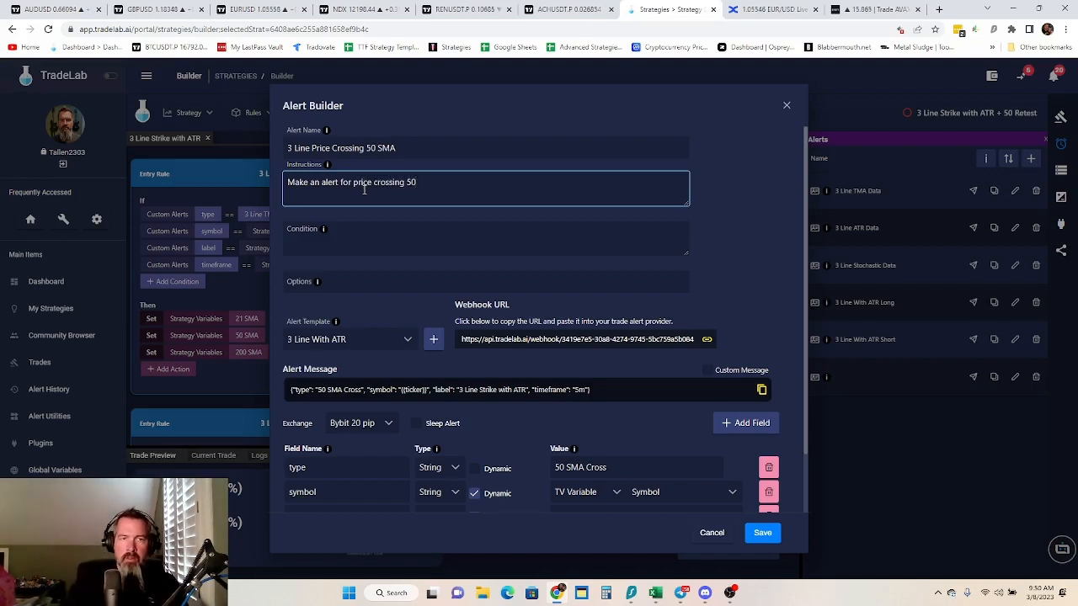
text( sma)
key(BackSpace)
key(BackSpace)
key(BackSpace)
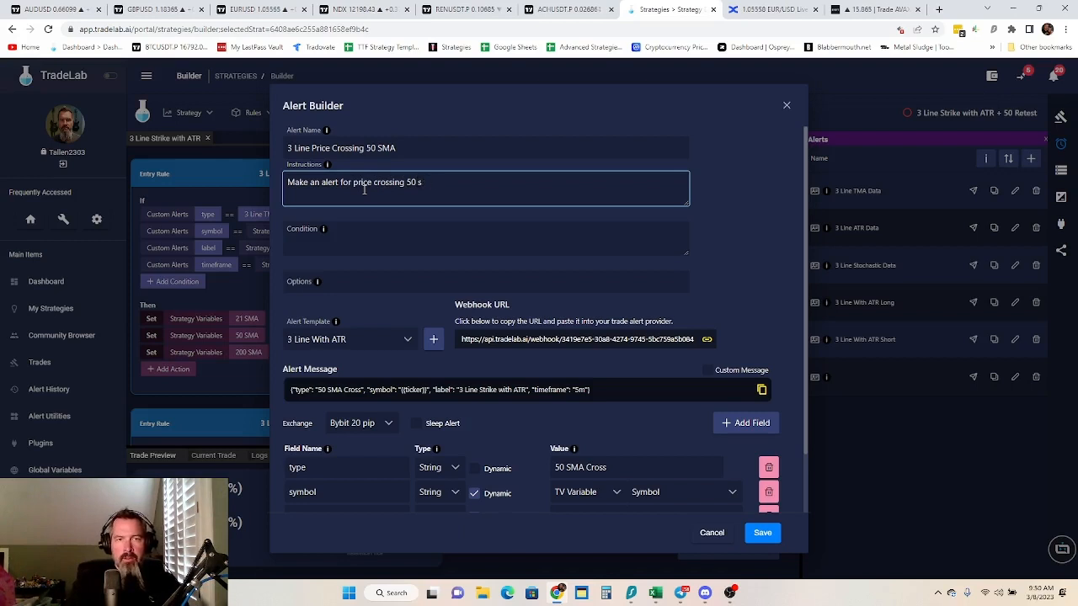
text(SMA)
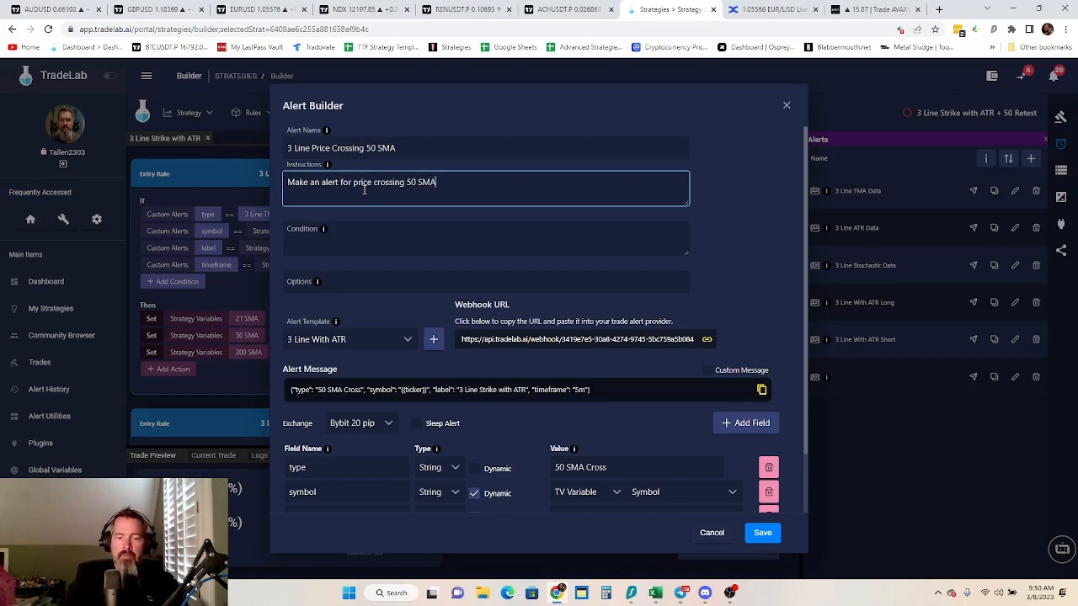
text(.)
Enter "Price, crossing, MA2" as the alert's condition
click(363, 230)
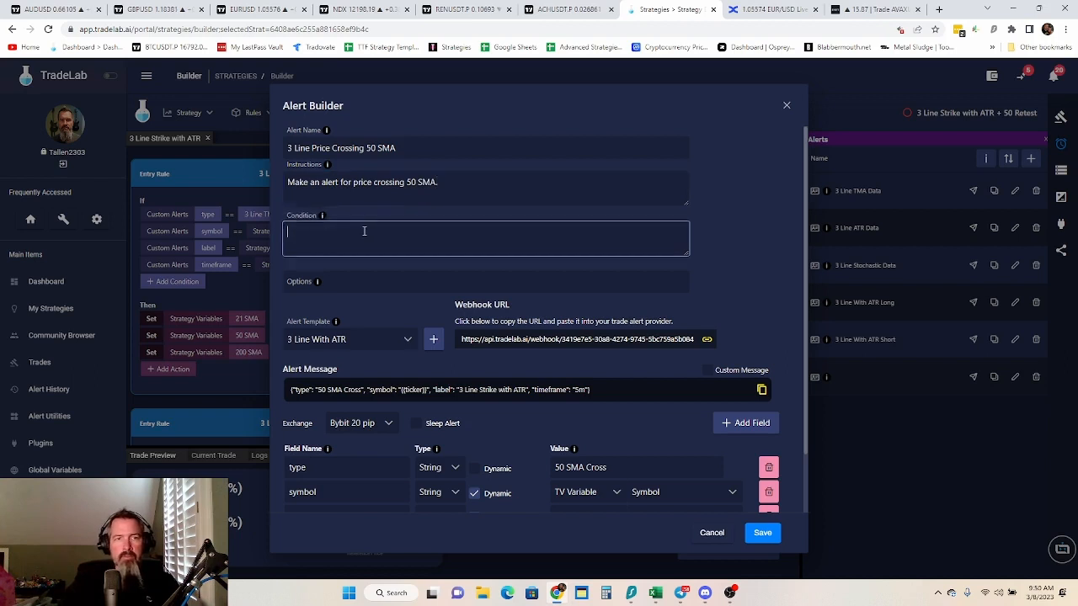
text(Pric)
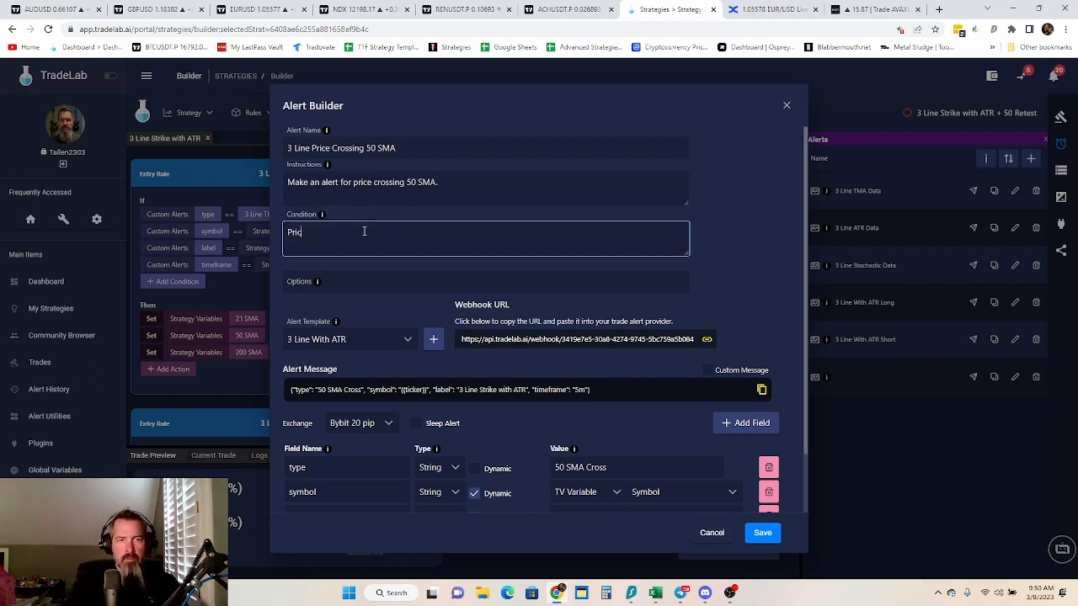
text(e, crossing)
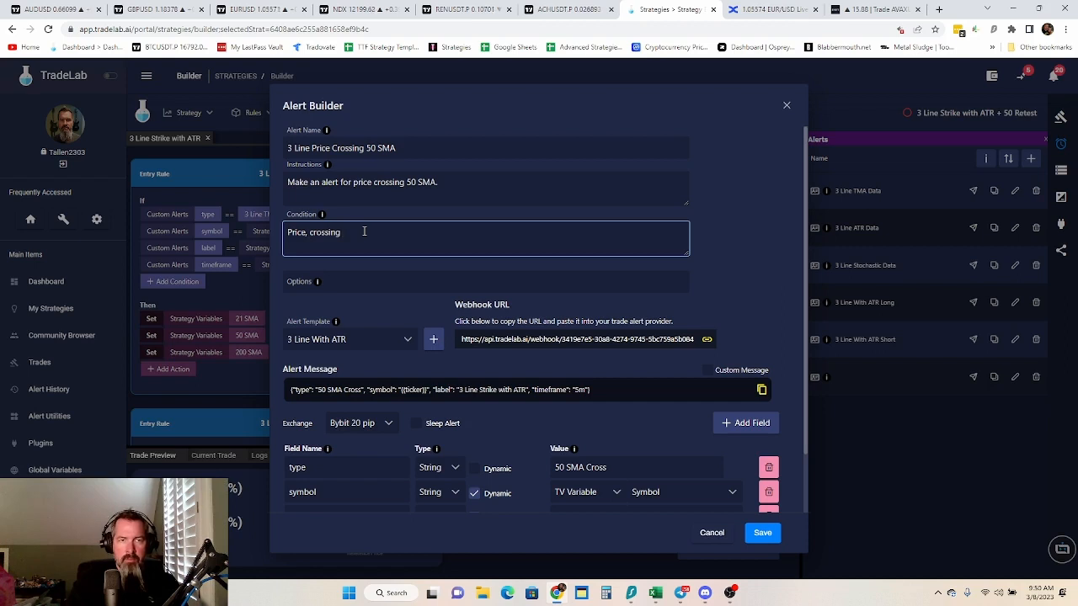
text(, 50 S)
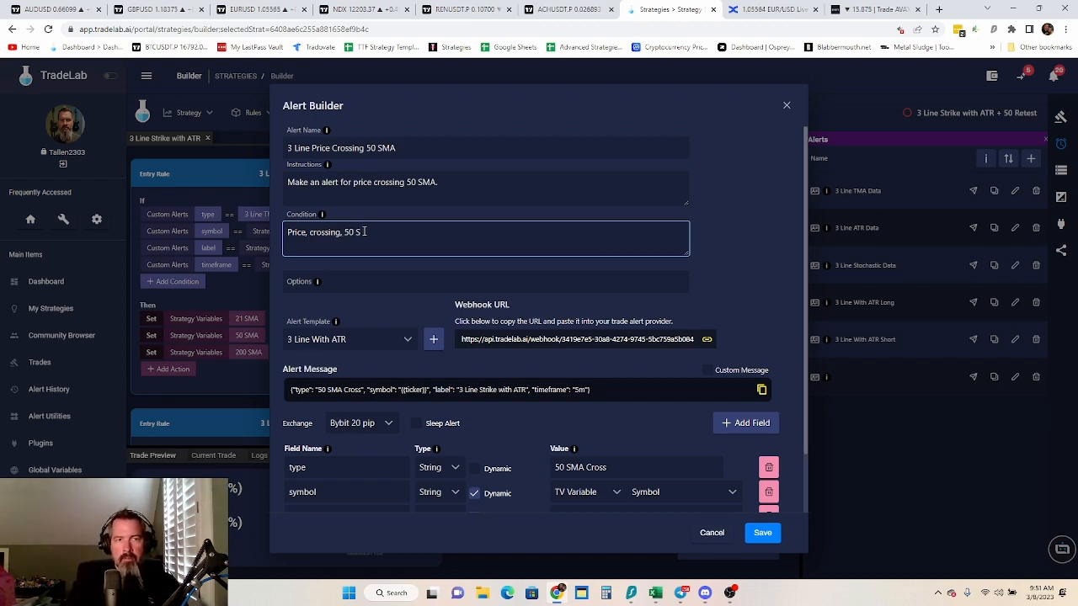
key(BackSpace)
key(BackSpace)
key(BackSpace)
key(BackSpace)
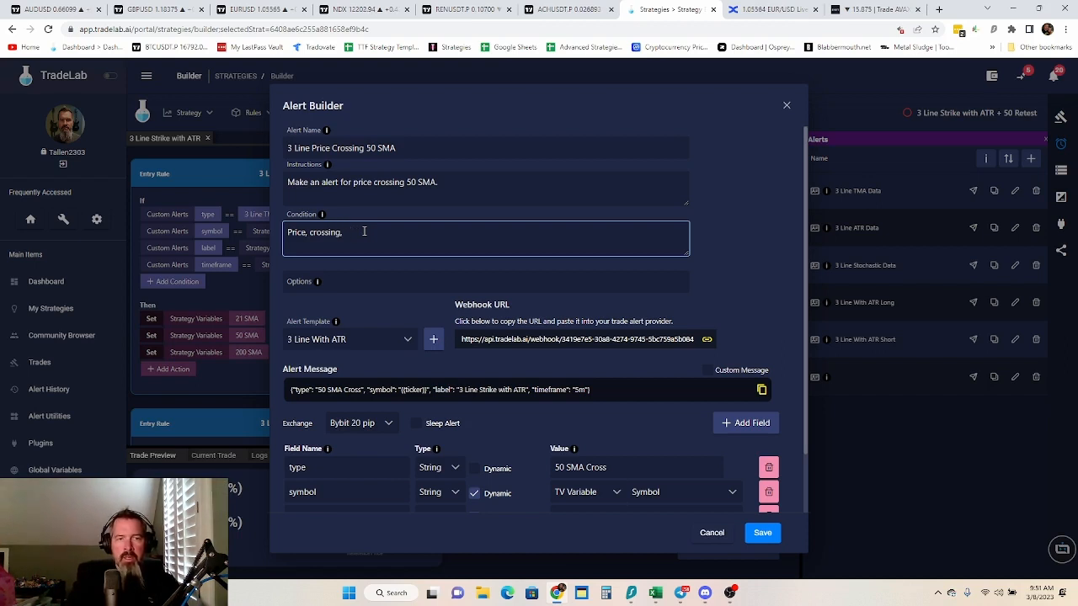
text(MA2)
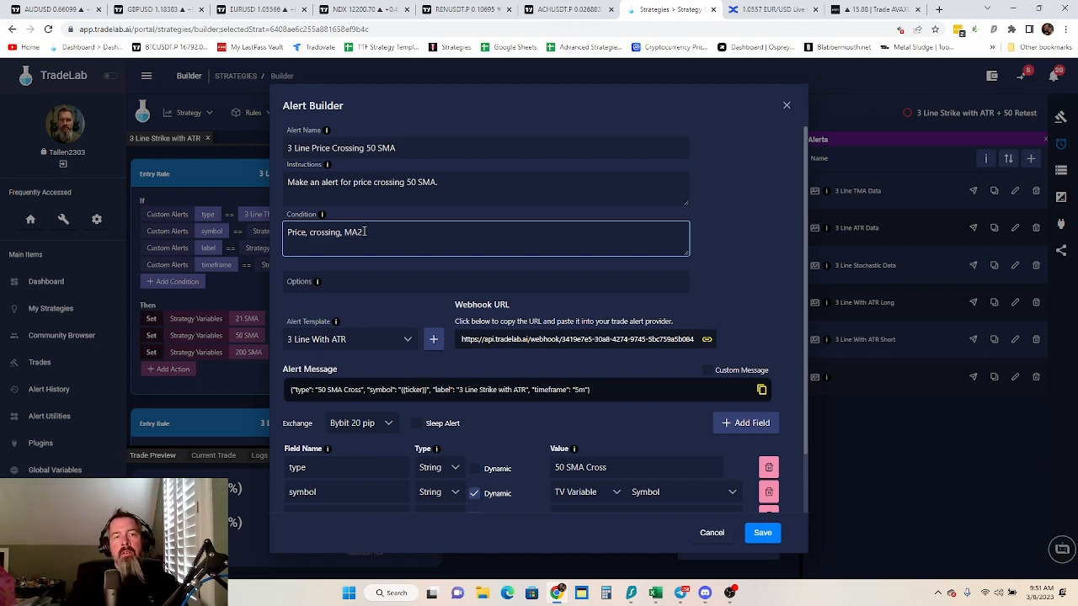
Rename the alert "3 Line Price Crossing 21 SMA" and change its condition to "Price, crossing, MA1, once per bar"
double_click(372, 148)
key(BackSpace)
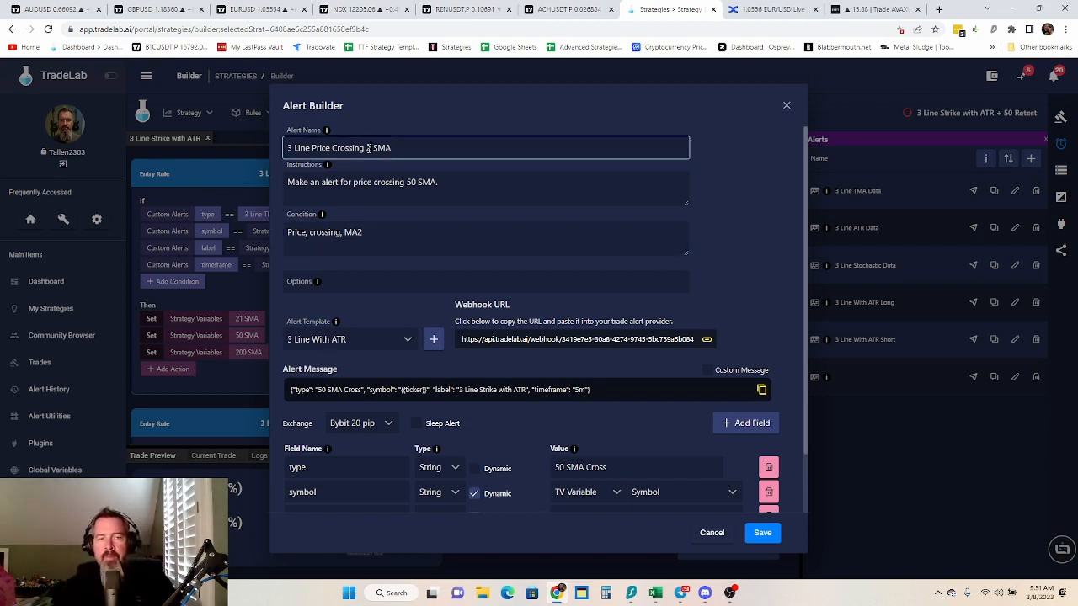
text(21)
click(367, 235)
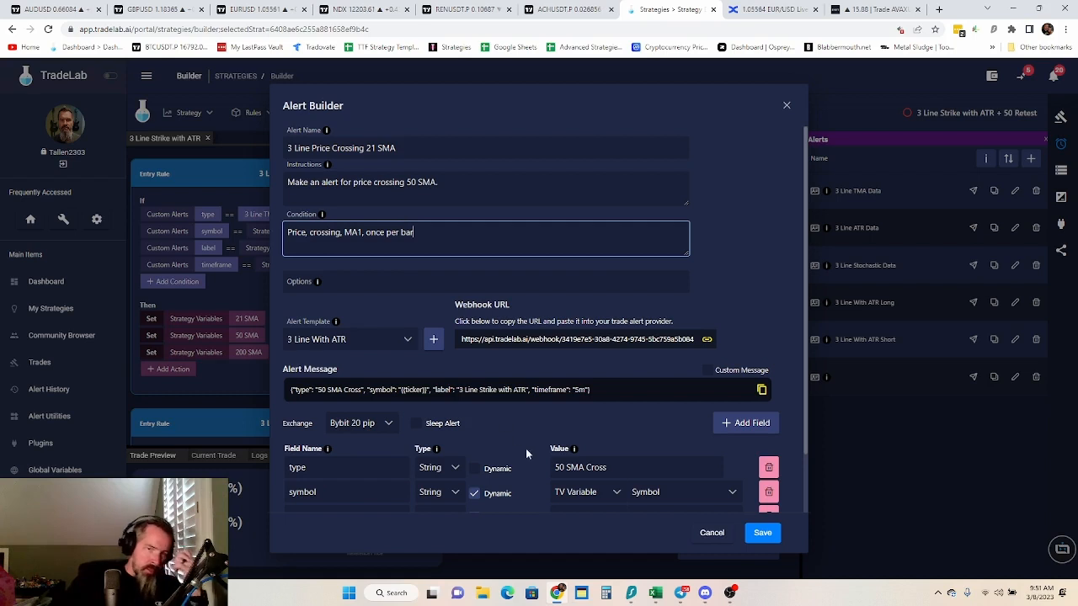
Change the value of the alert message's type field to "21 SMA Cross"
click(559, 468)
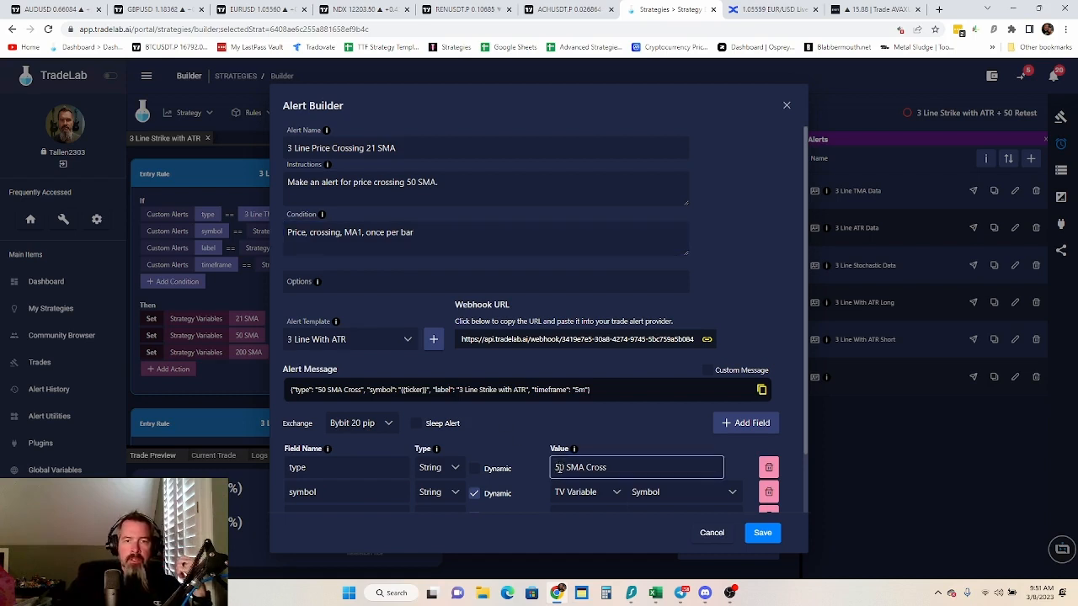
drag(561, 468, 562, 468)
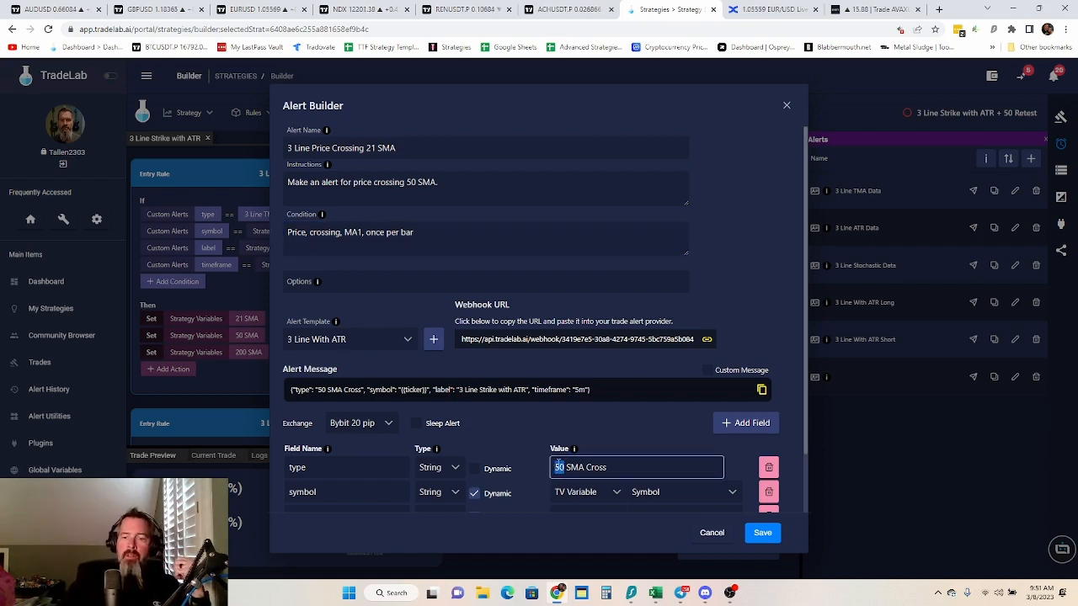
text(21)
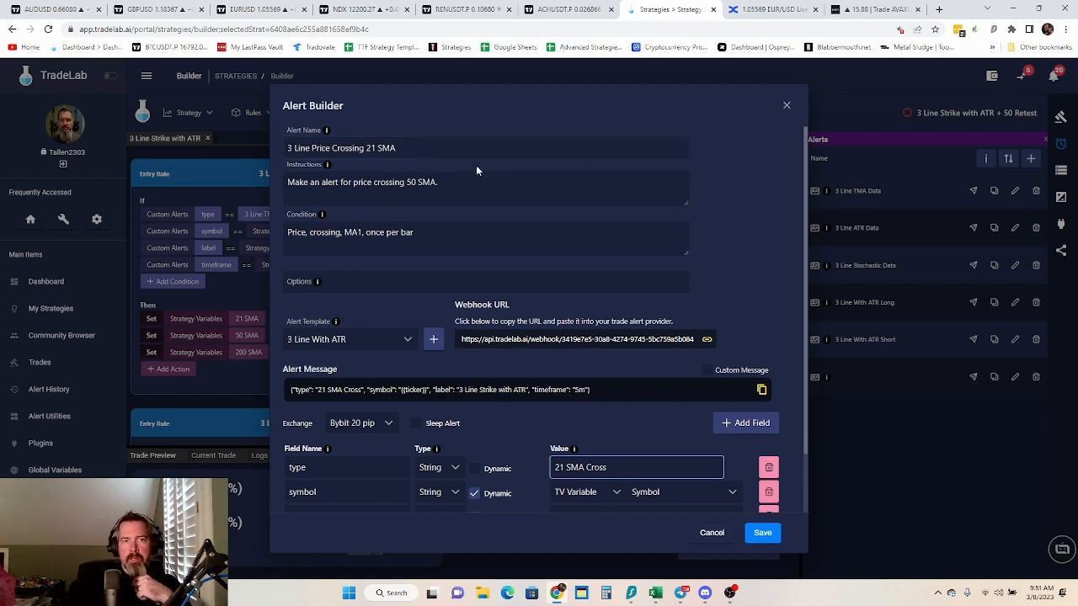
Change the alert's instructions to "Make an alert for price crossing 21 SMA." and save the alert
click(418, 182)
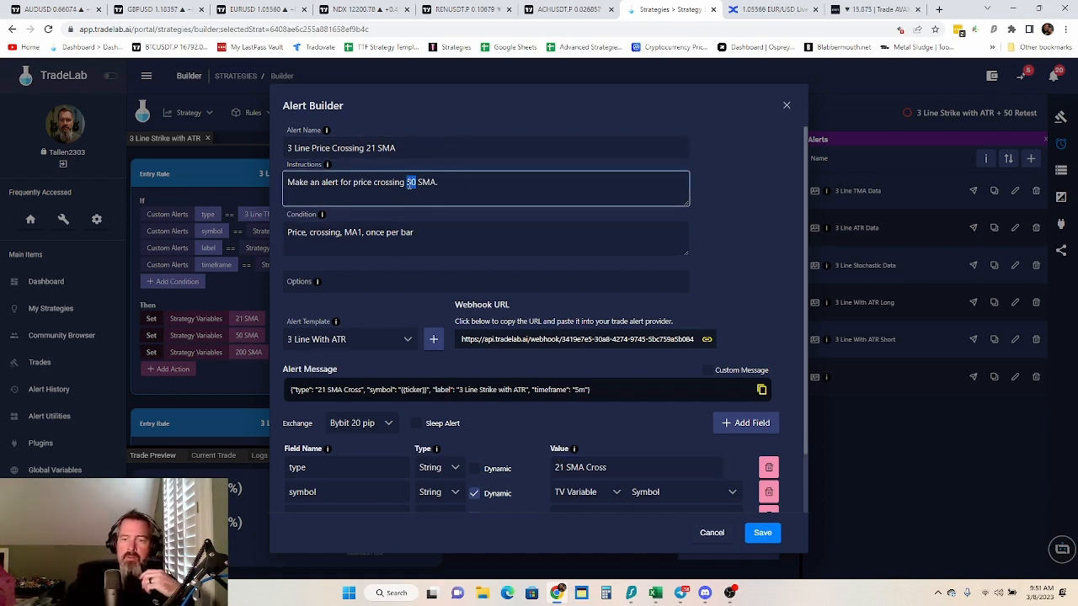
text(21)
click(744, 170)
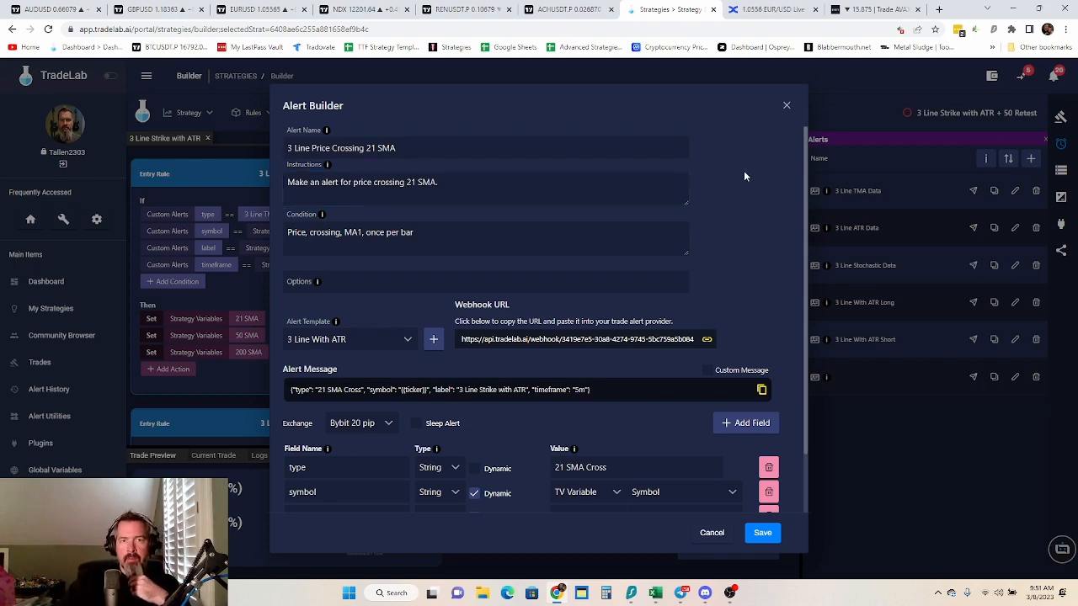
scroll(745, 175, down, 2)
click(762, 534)
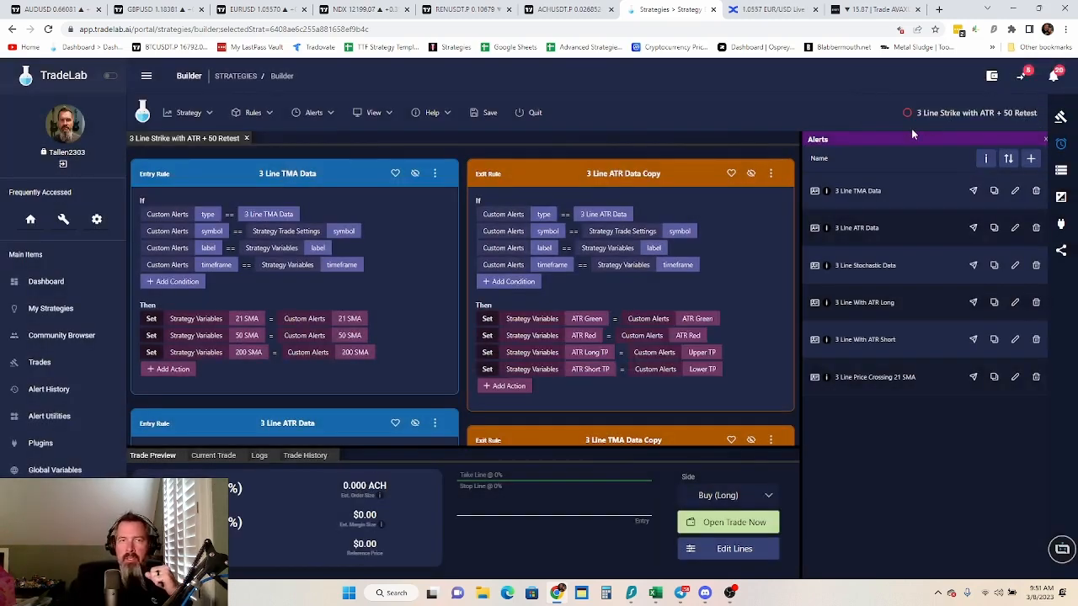
Rename the strategy "3 Line Strike with ATR + 21 Retest" in its trade settings and dismiss the help pop-up
click(1060, 117)
click(1019, 164)
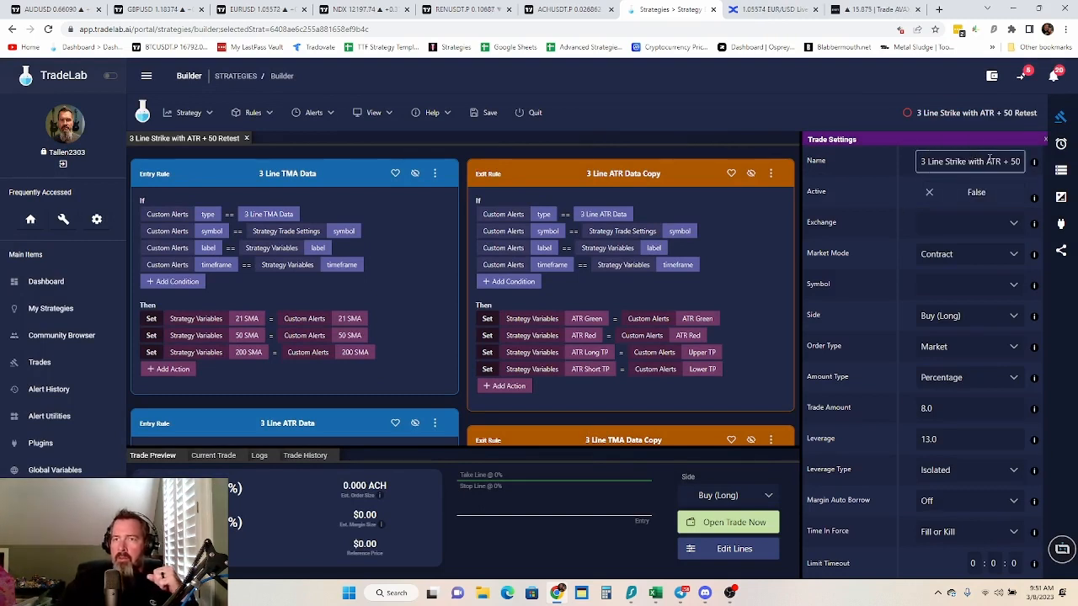
double_click(1018, 161)
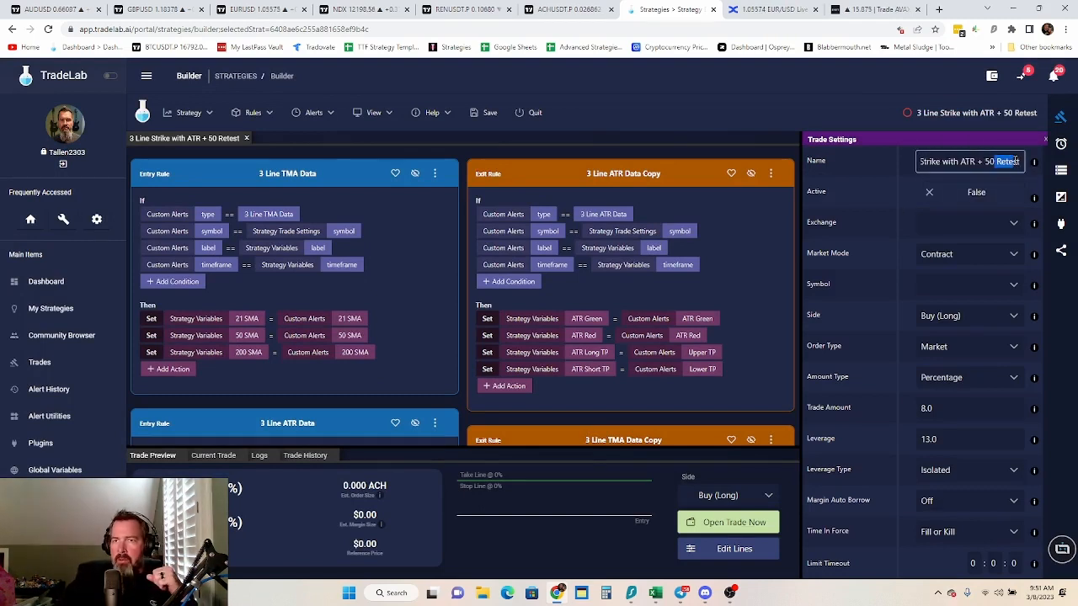
click(999, 160)
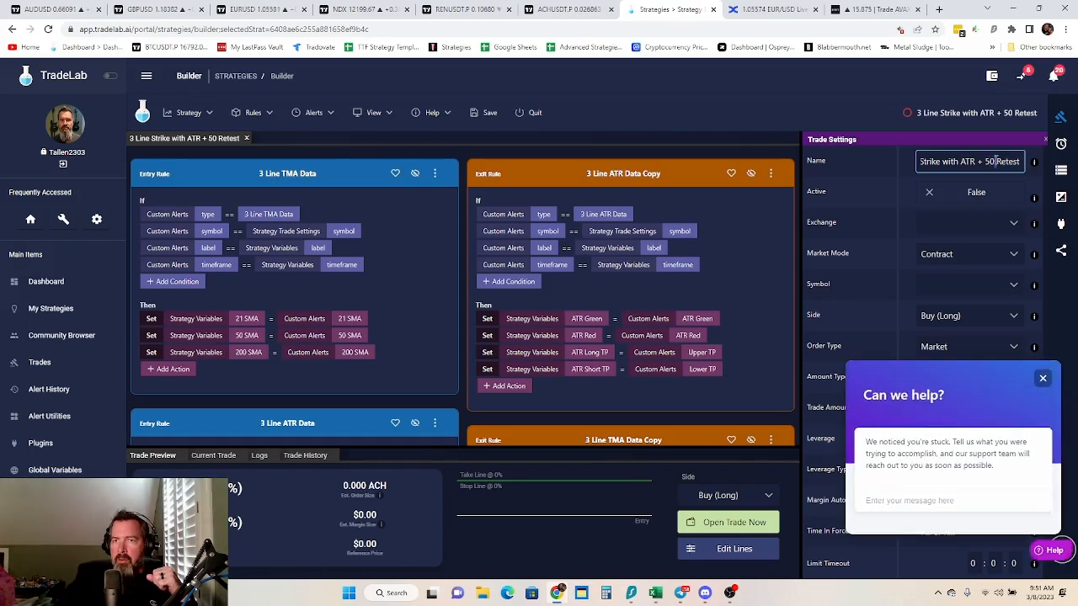
key(BackSpace)
key(BackSpace)
key(BackSpace)
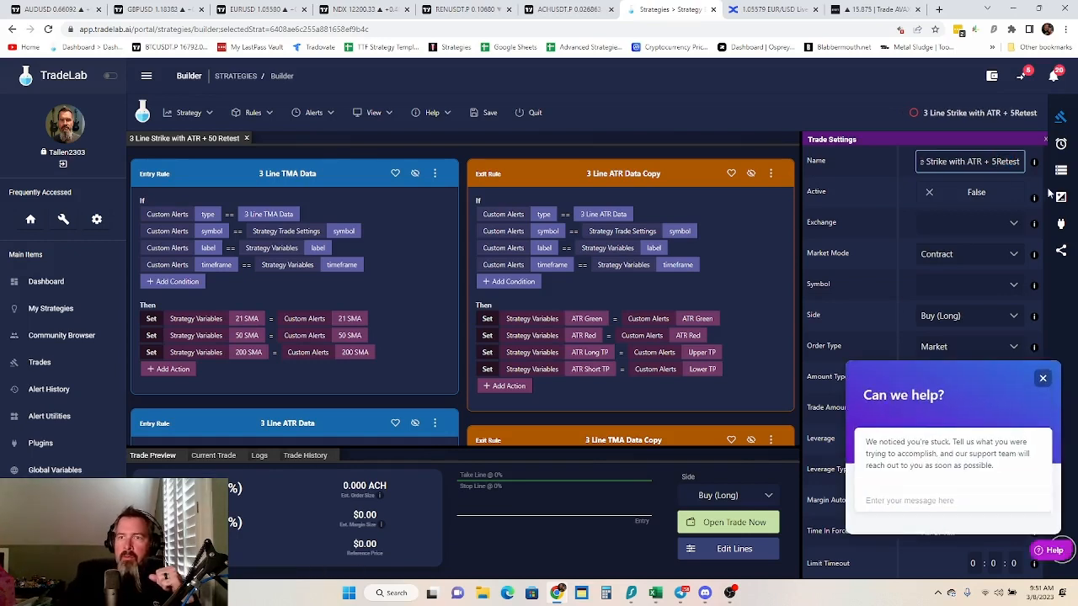
text(21)
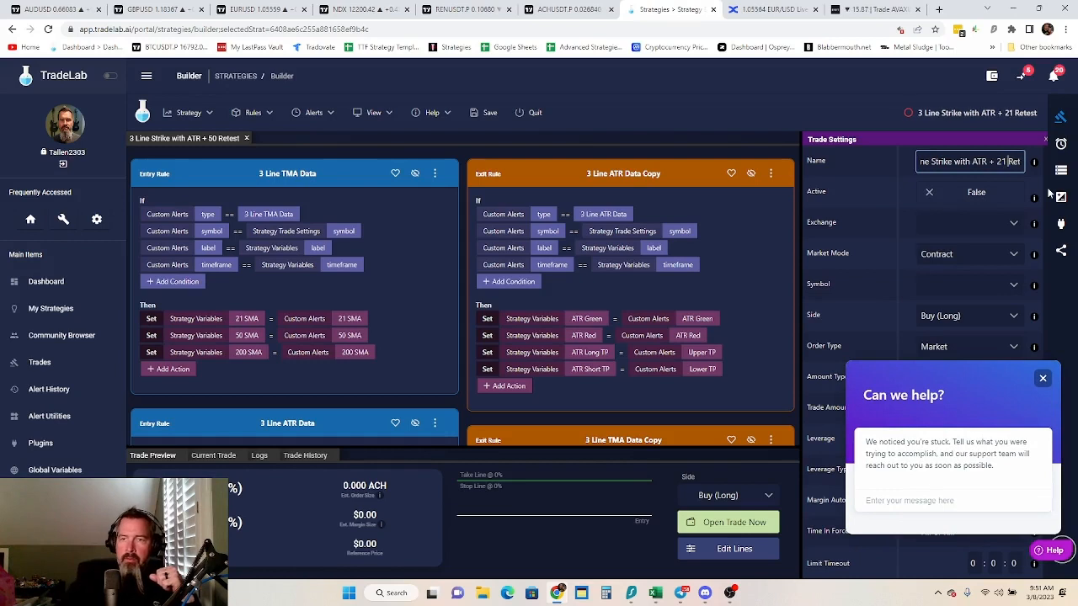
click(1043, 378)
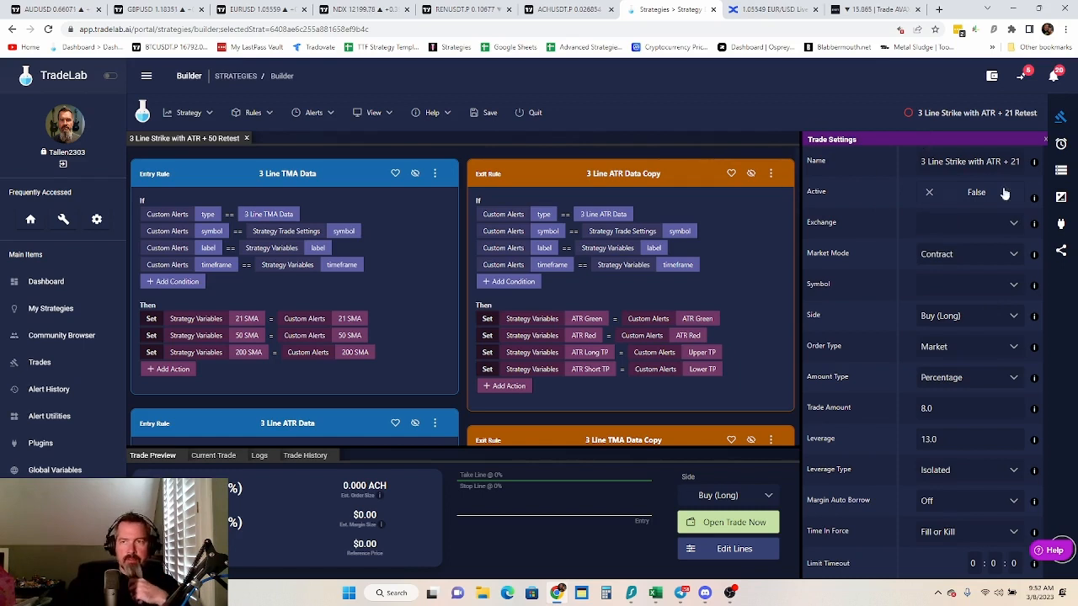
Add a True / False strategy variable named "21 Cross" and save it
click(1063, 174)
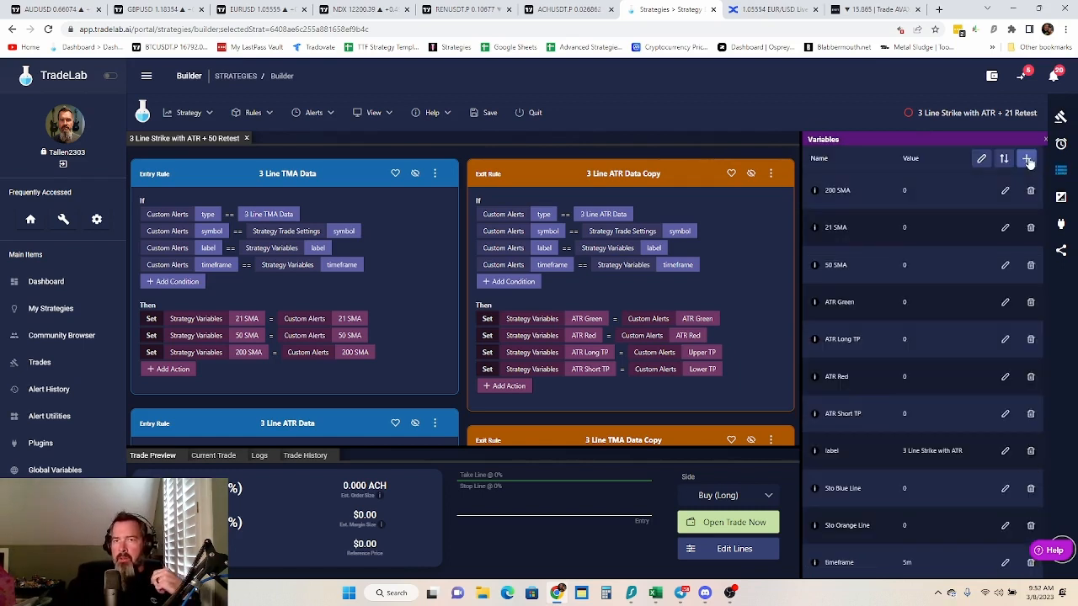
click(1029, 161)
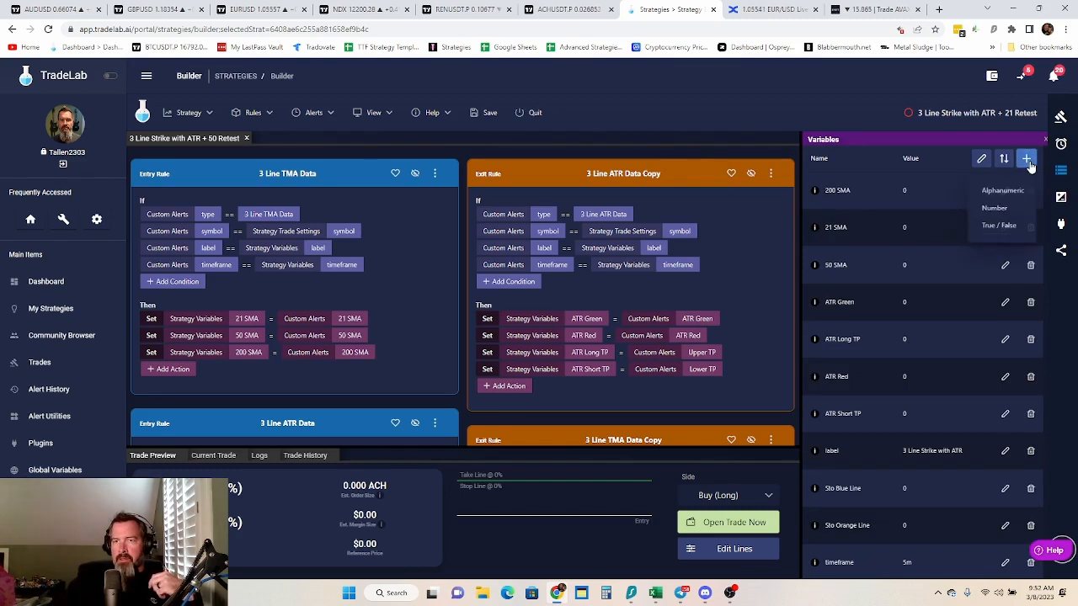
click(1005, 227)
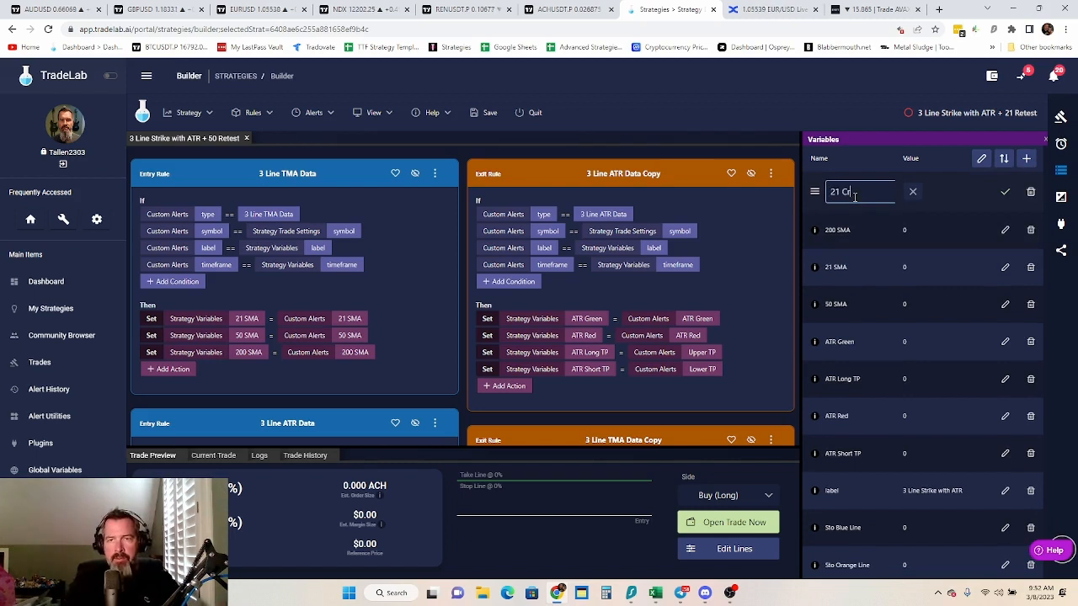
key(BackSpace)
key(BackSpace)
text(r)
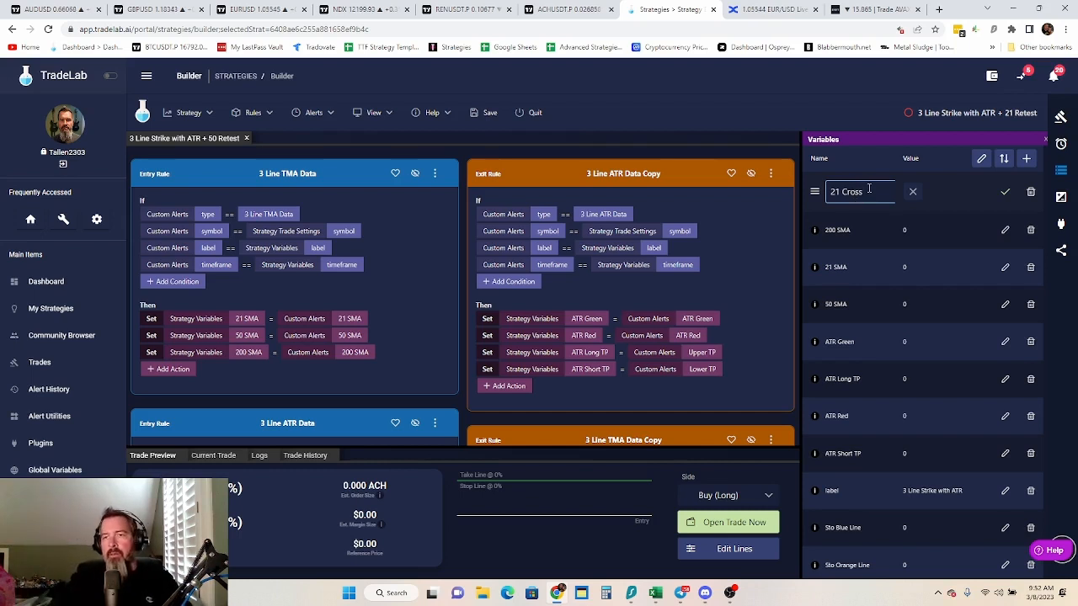
click(1007, 194)
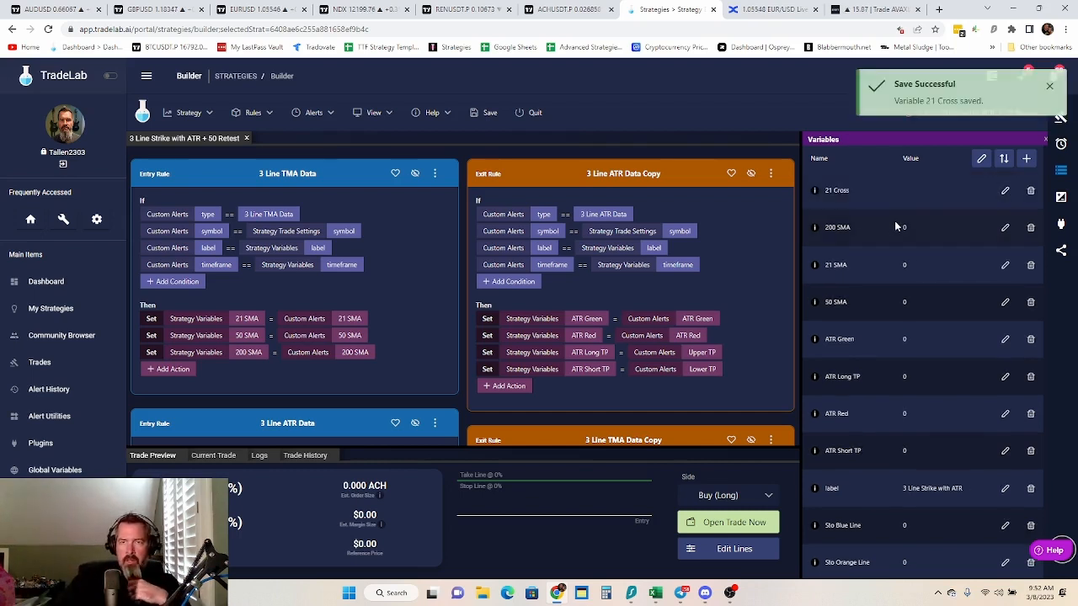
Create an entry rule at the end of the strategy from the "3 Line Price Crossing 21 SMA" alert
scroll(543, 266, down, 10)
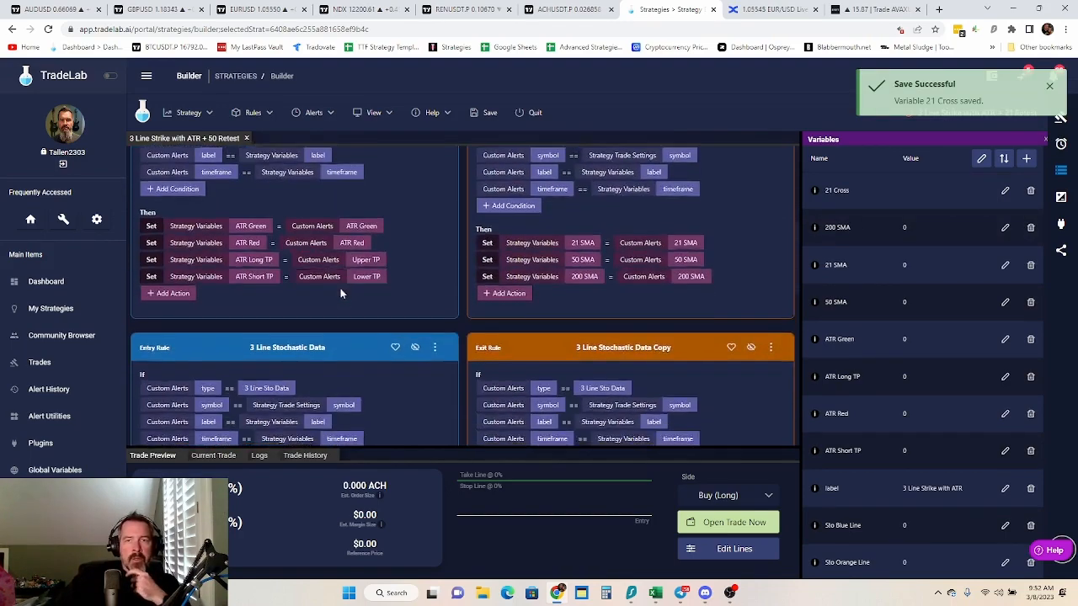
scroll(518, 268, up, 5)
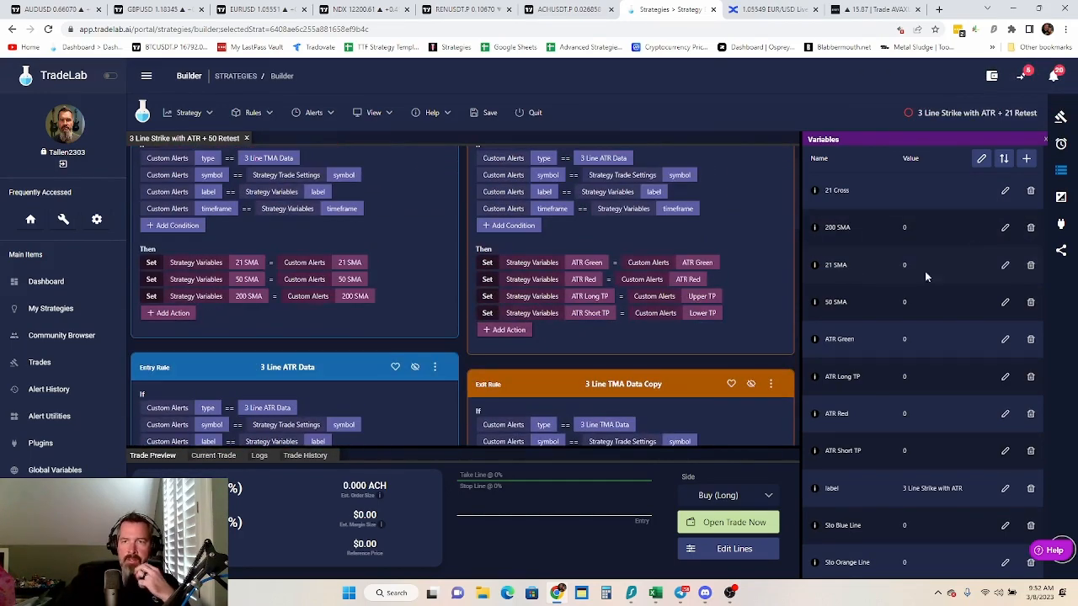
click(1061, 143)
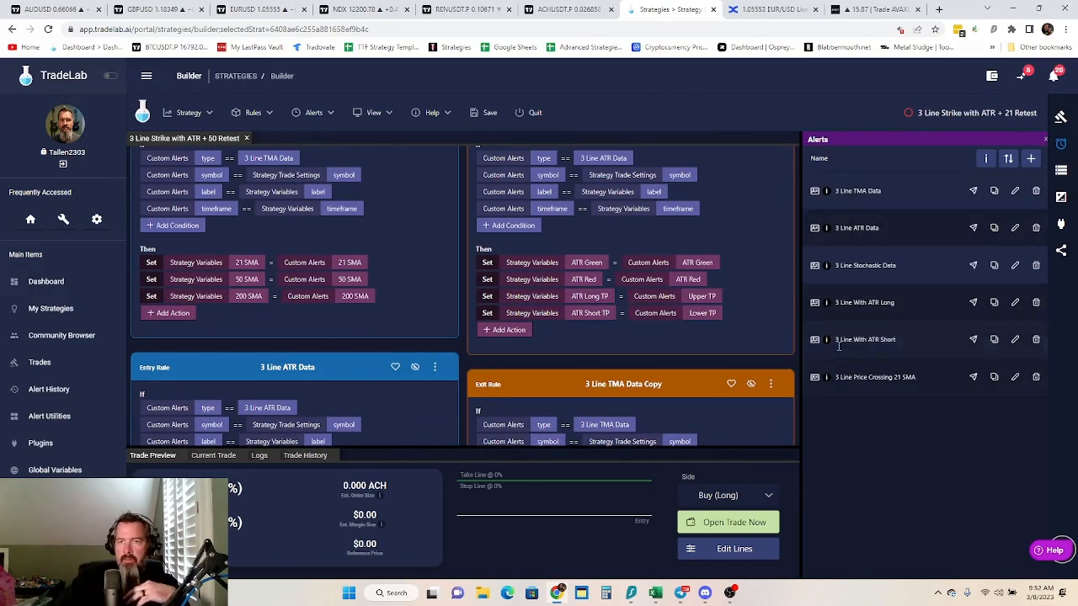
drag(830, 379, 275, 175)
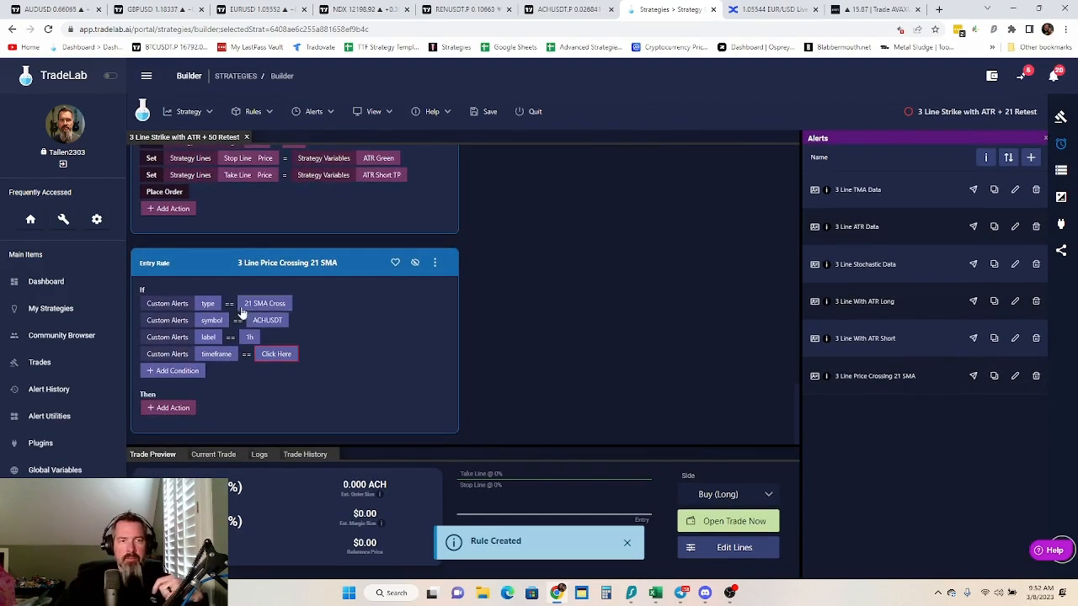
Match the new 21 SMA crossing rule's symbol condition to the Symbol in Strategy Trade Settings
click(271, 322)
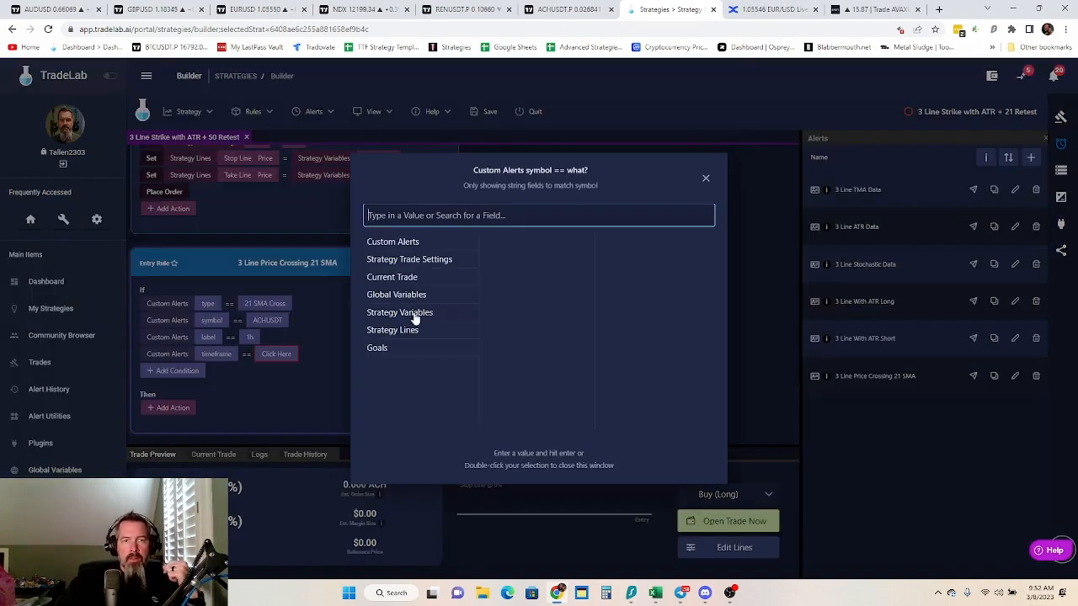
click(409, 260)
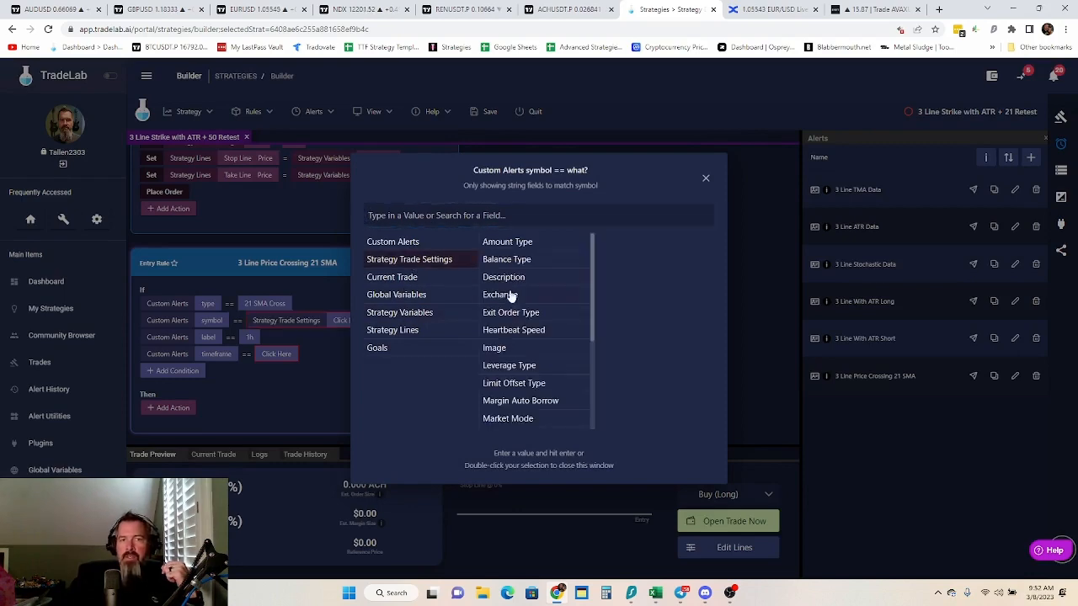
scroll(514, 354, down, 5)
click(494, 367)
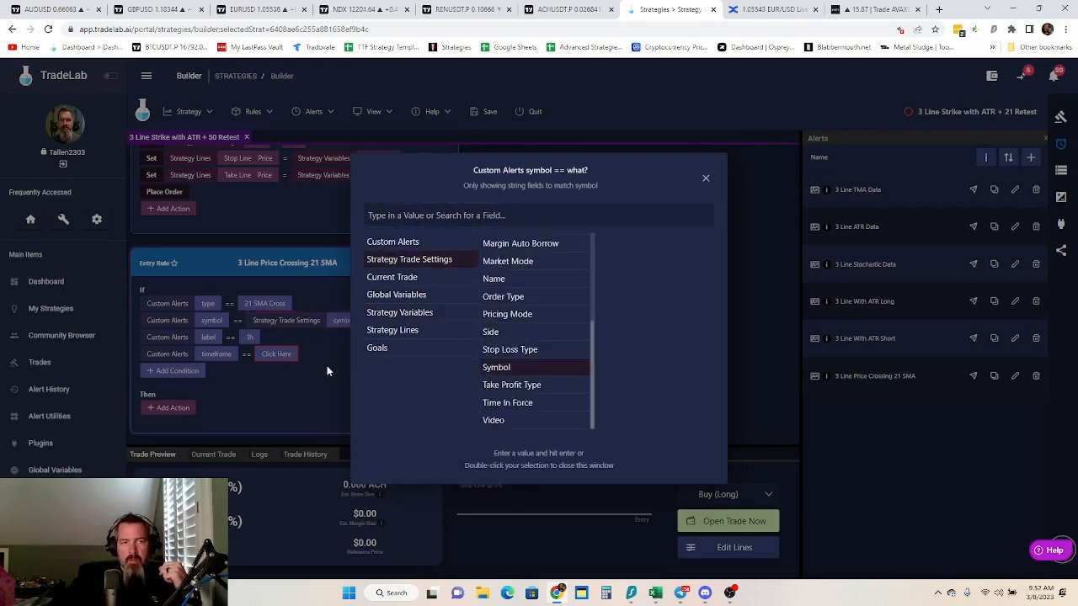
click(326, 365)
Match the crossing rule's label and timeframe conditions to the strategy variables label and timeframe
click(249, 337)
click(401, 312)
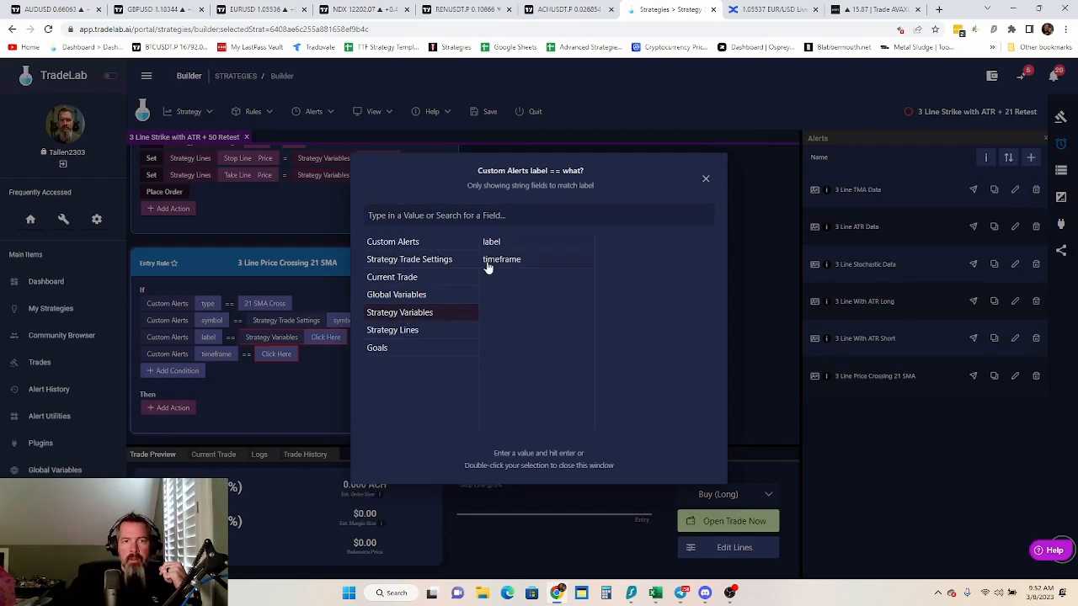
click(492, 242)
click(303, 348)
click(278, 355)
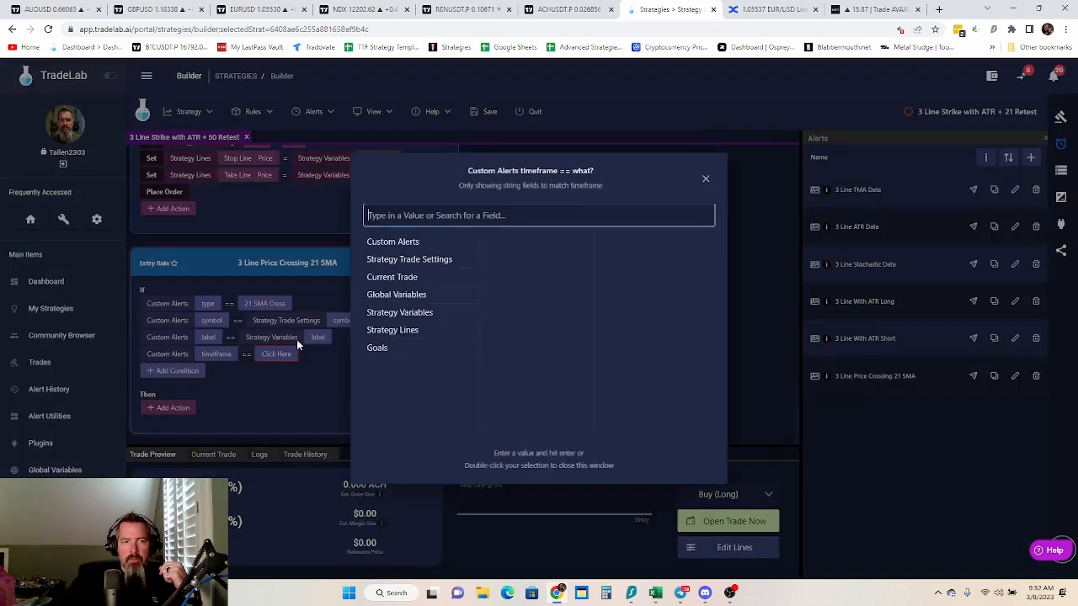
click(399, 313)
click(496, 259)
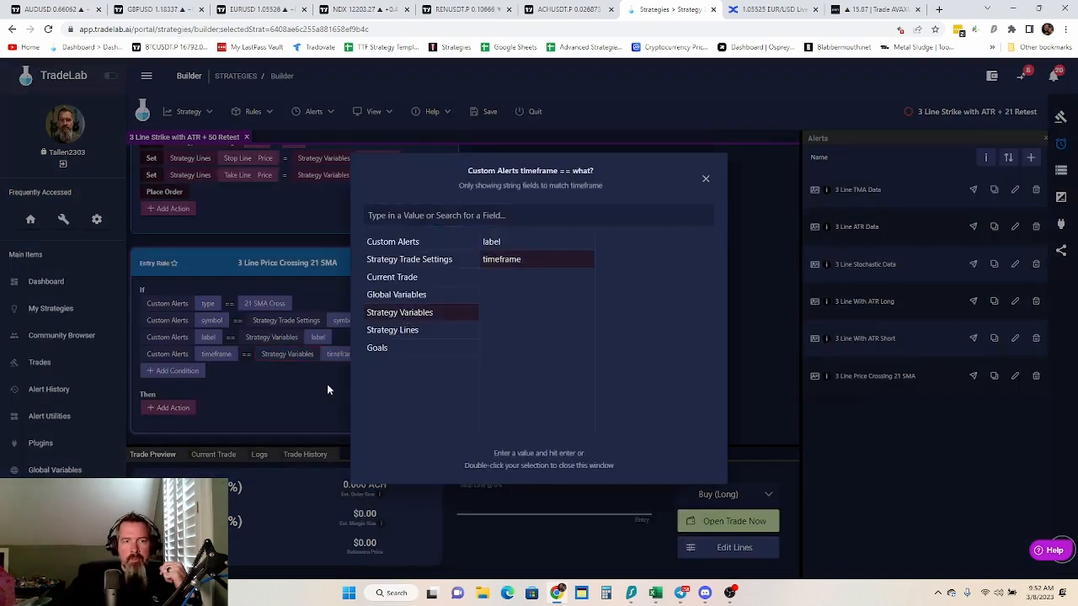
click(327, 384)
Add an action to the crossing rule that sets strategy variable 21 Cross to true, and save the strategy
click(172, 409)
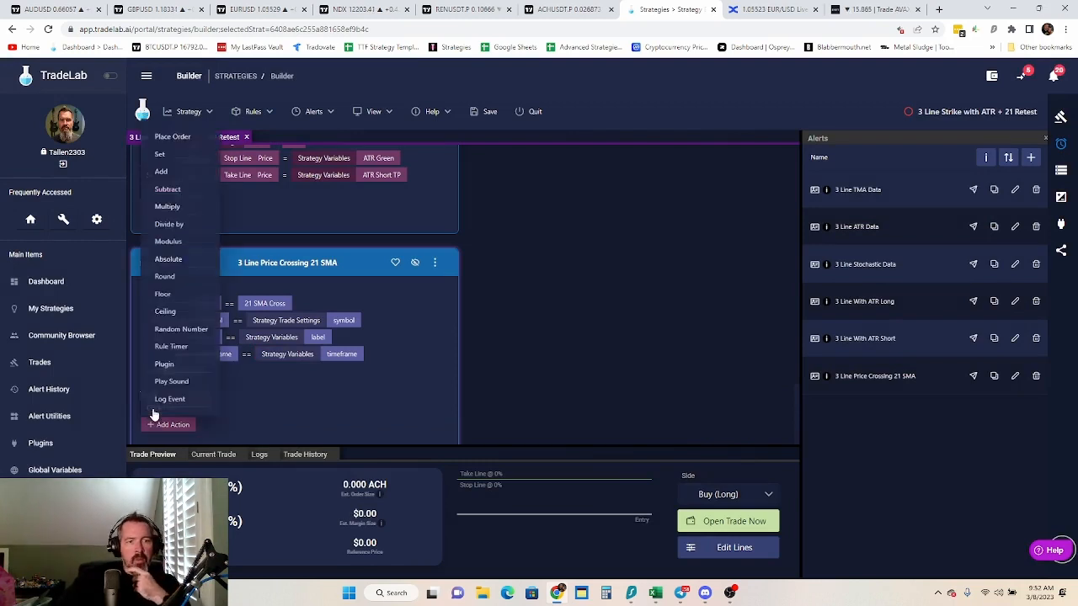
click(170, 152)
click(216, 408)
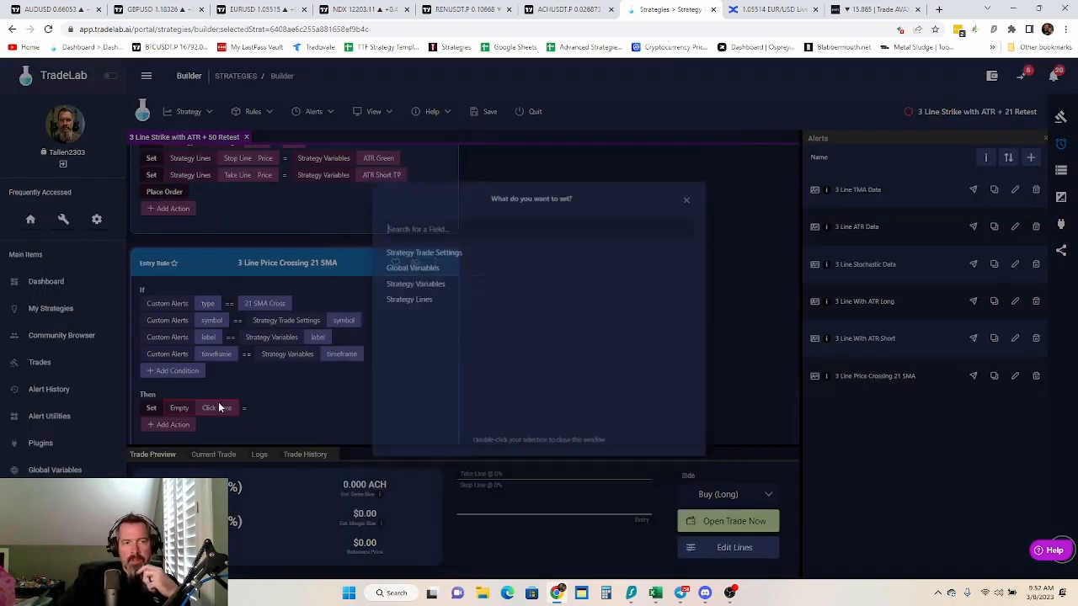
click(414, 283)
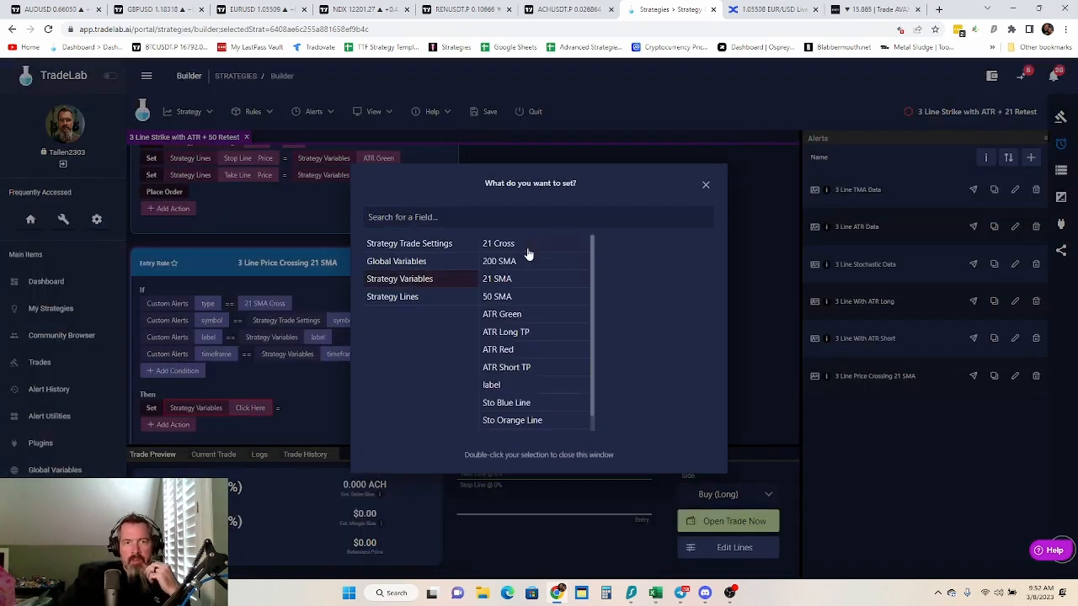
click(520, 249)
click(289, 402)
click(298, 408)
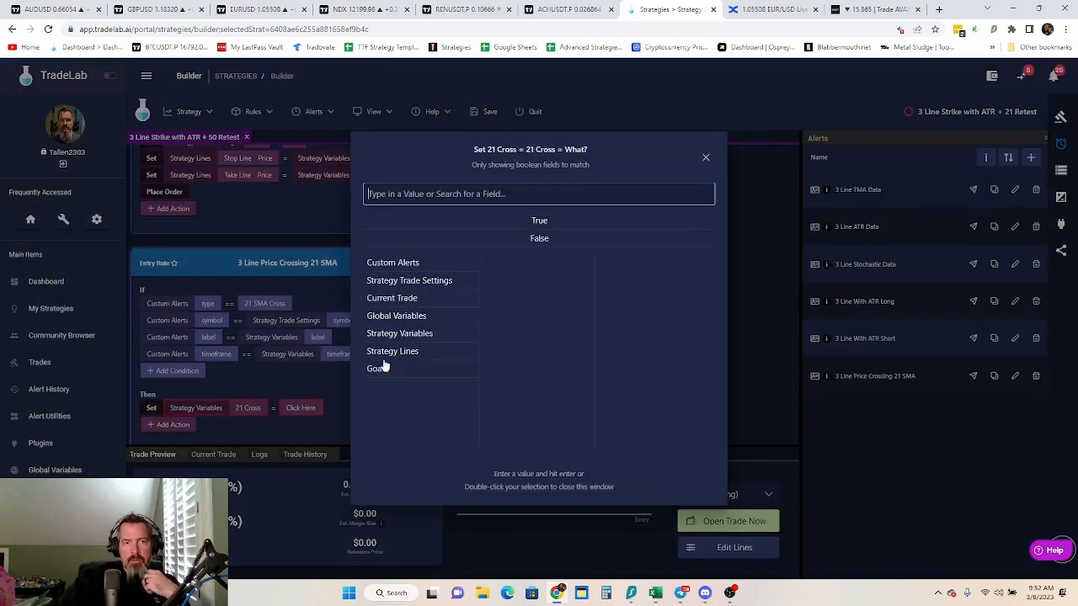
double_click(539, 221)
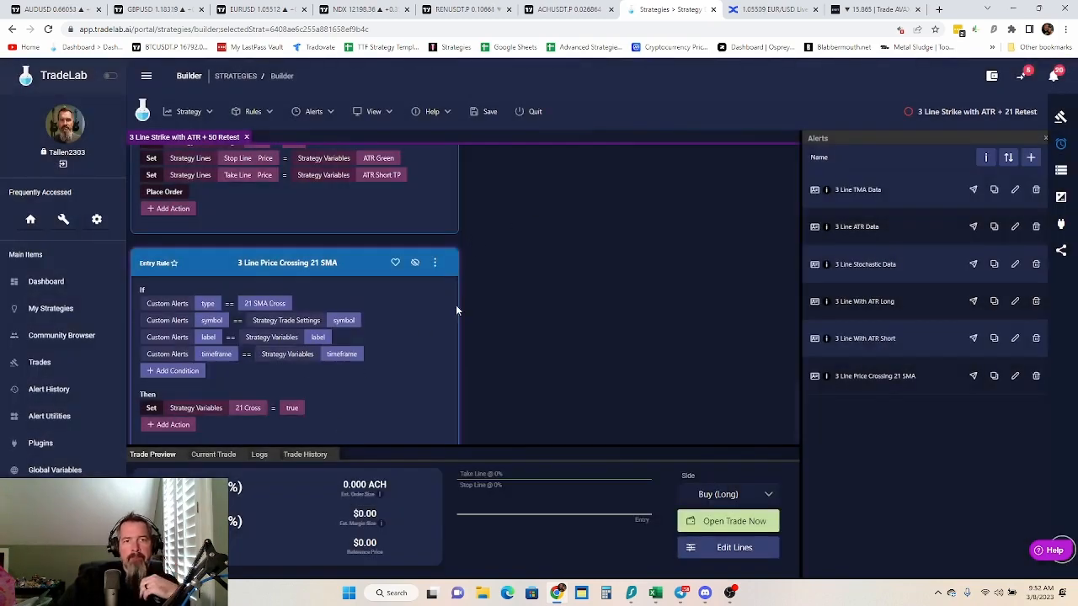
click(484, 112)
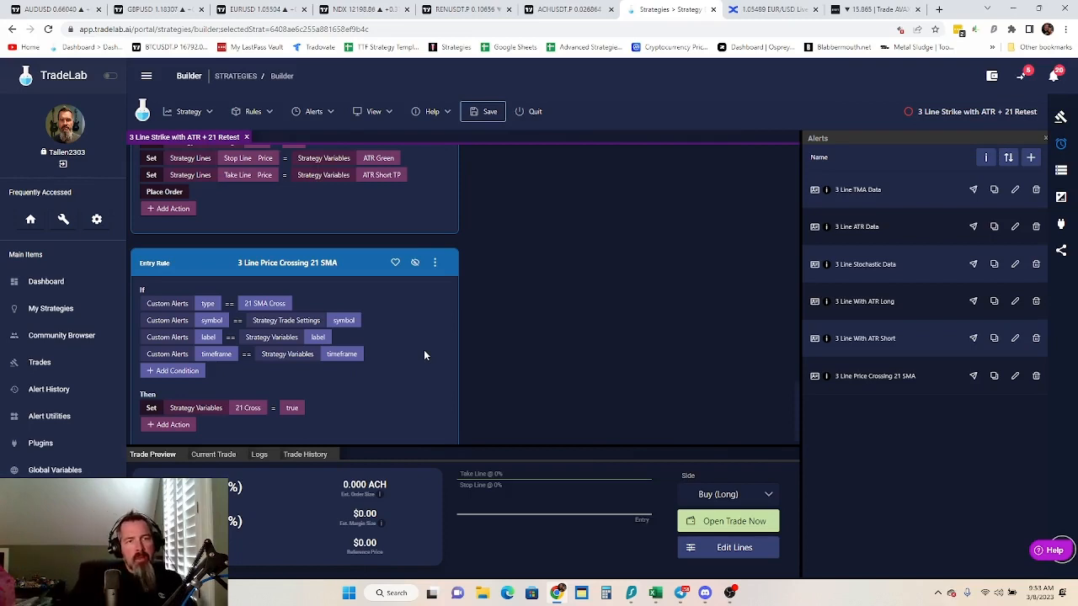
Move the "3 Line Price Crossing 21 SMA" rule up above the "3 Line With ATR Long" rule
click(436, 266)
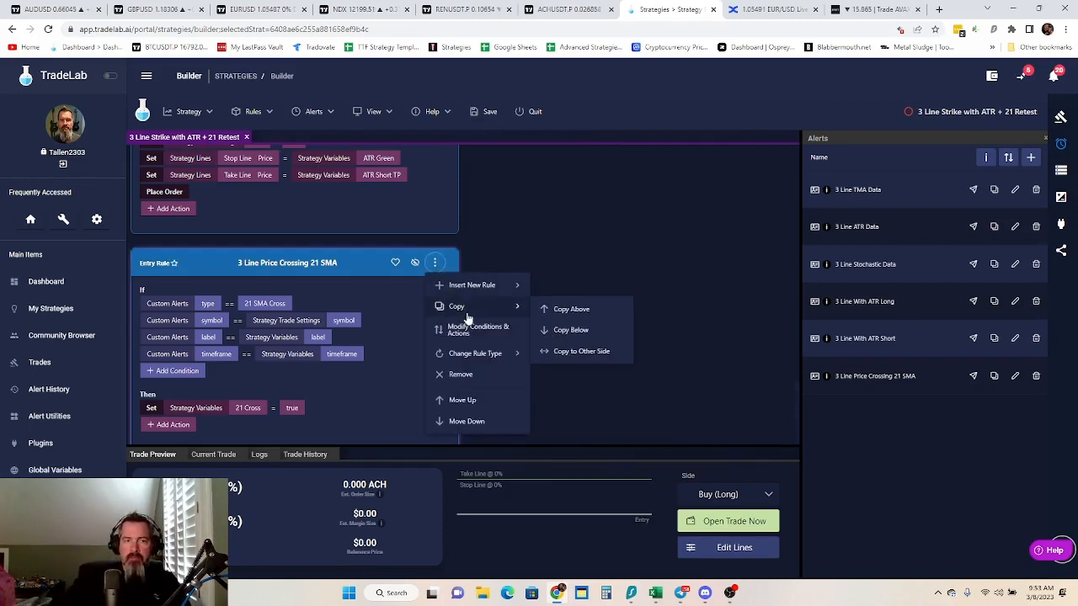
click(465, 400)
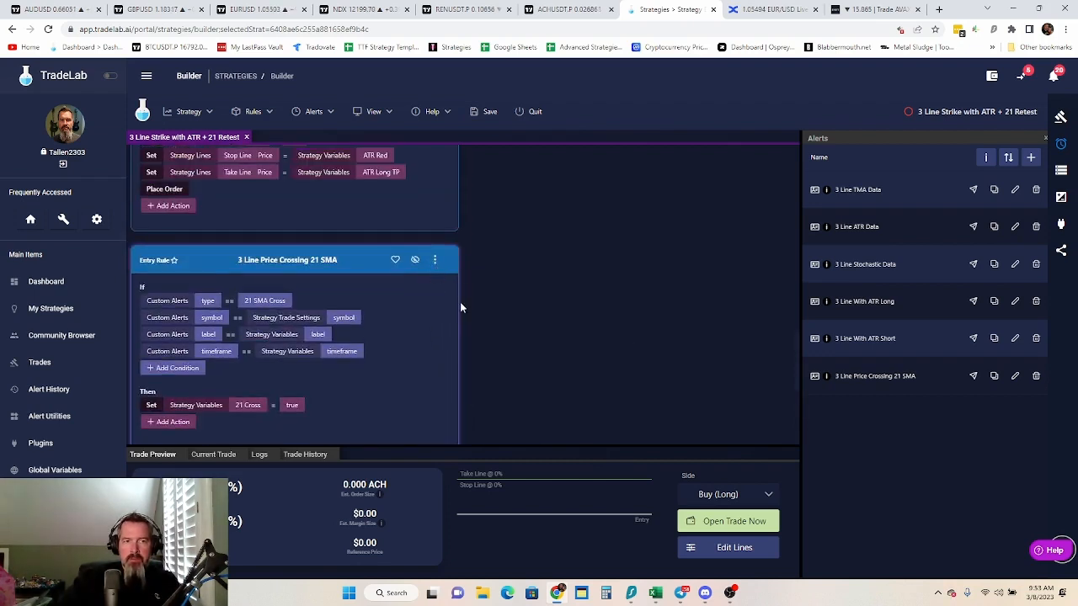
click(435, 261)
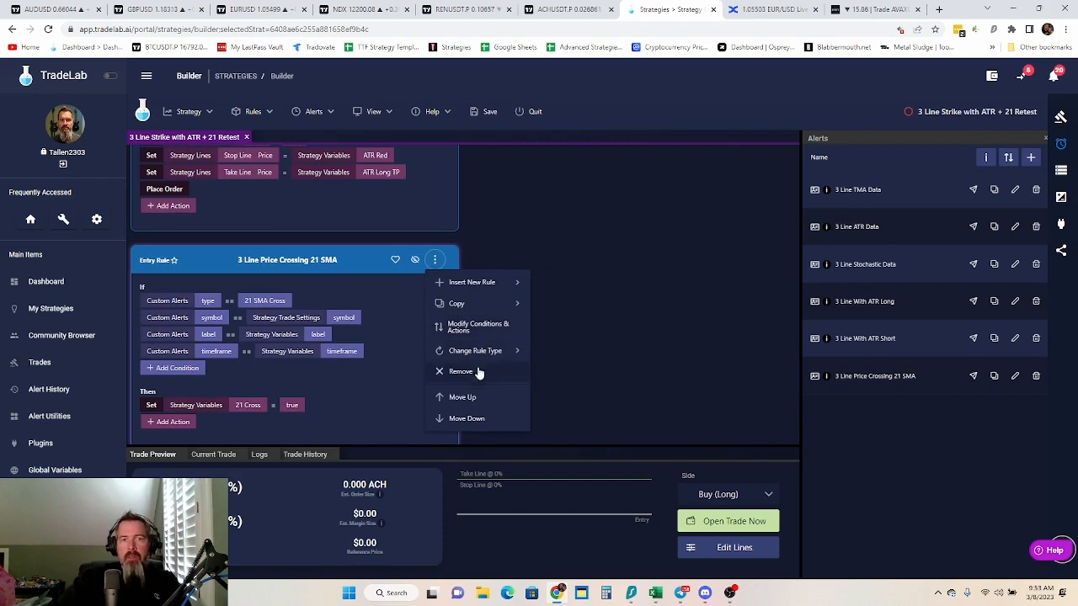
click(465, 398)
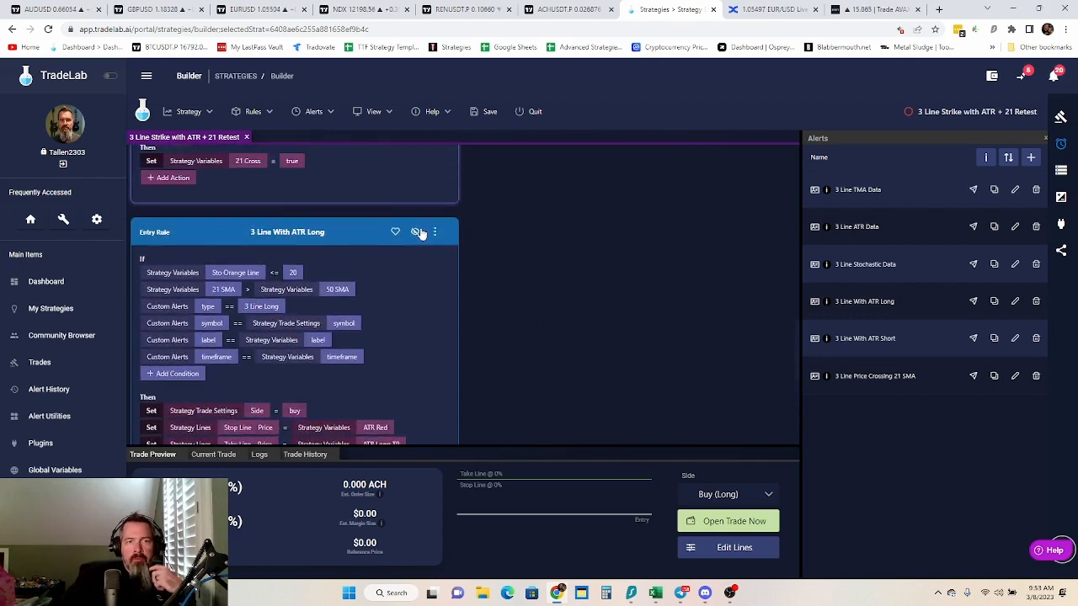
Add a condition to the "3 Line With ATR Long" rule requiring strategy variable 21 Cross == true
click(435, 232)
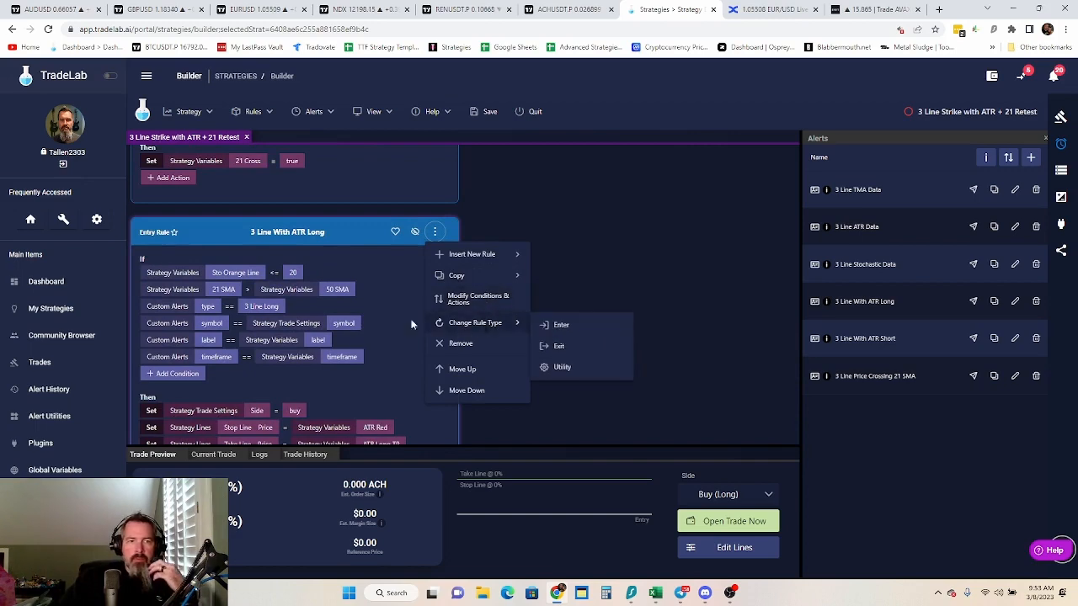
click(199, 378)
click(220, 375)
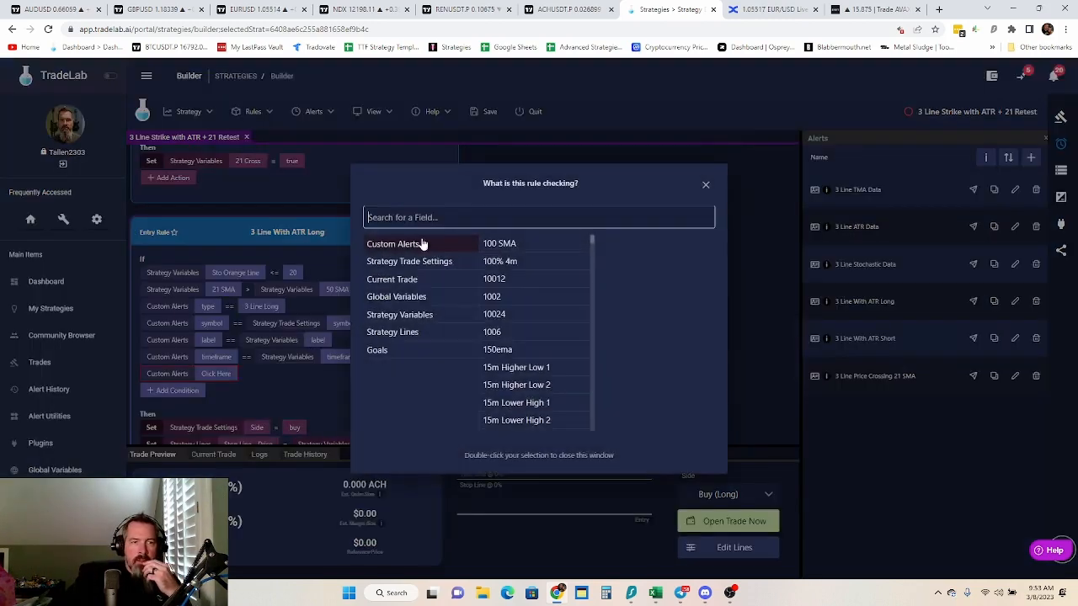
click(412, 316)
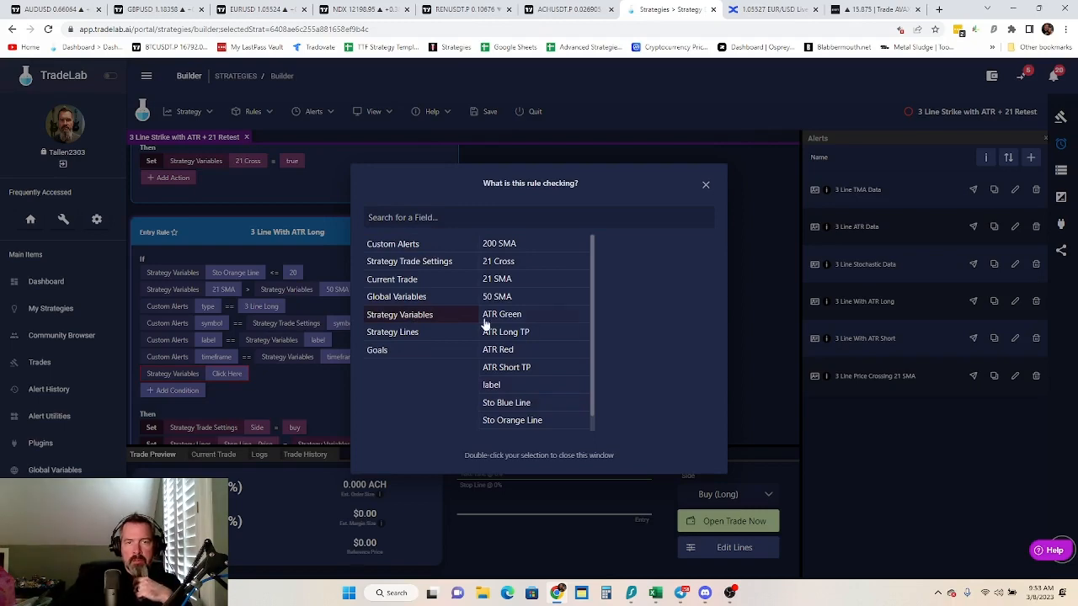
click(502, 262)
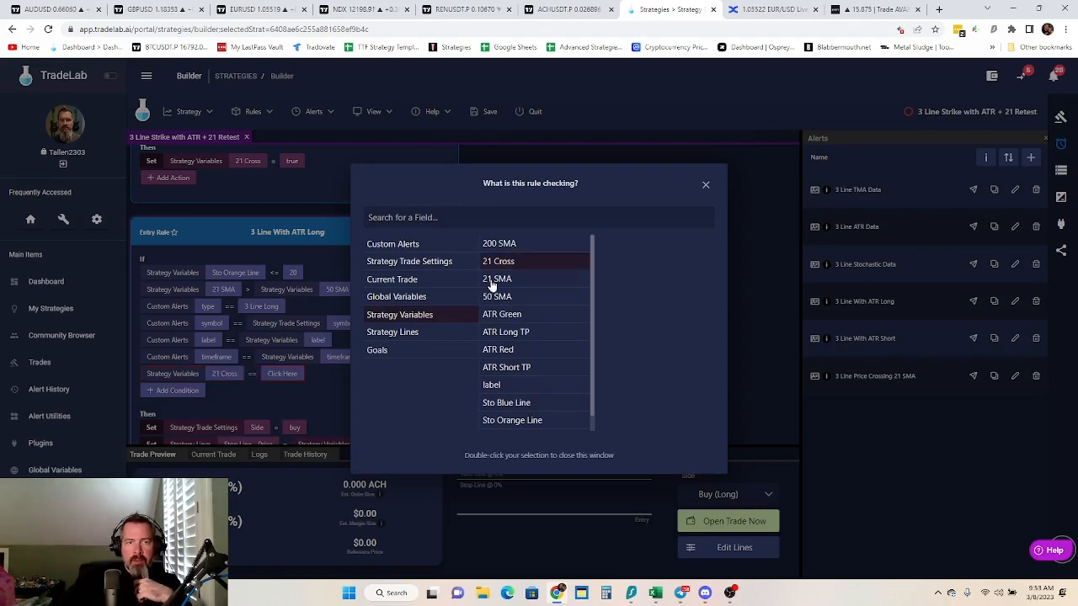
click(286, 374)
click(282, 375)
double_click(539, 221)
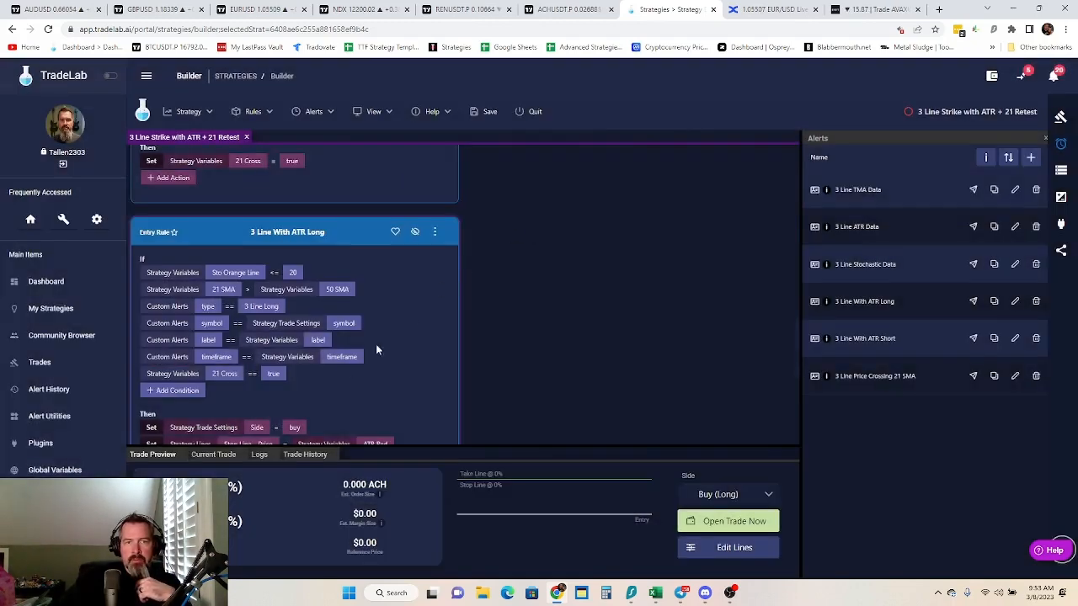
Reorder the "3 Line With ATR Long" conditions so the 21 Cross == true condition sits directly above the alert type condition
click(435, 232)
mouse_move(448, 327)
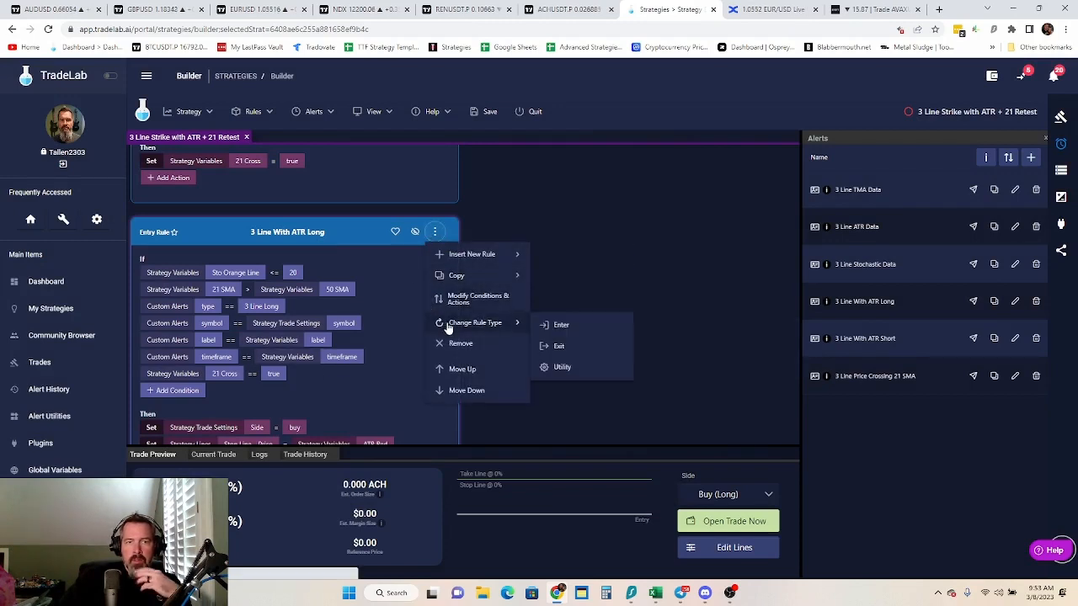
click(469, 302)
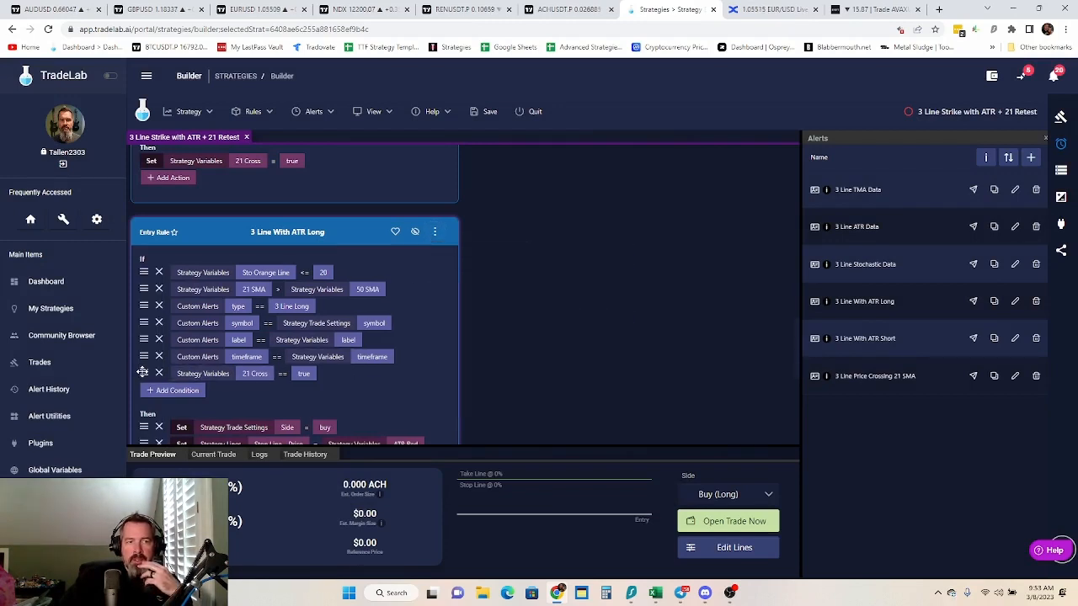
drag(143, 373, 144, 305)
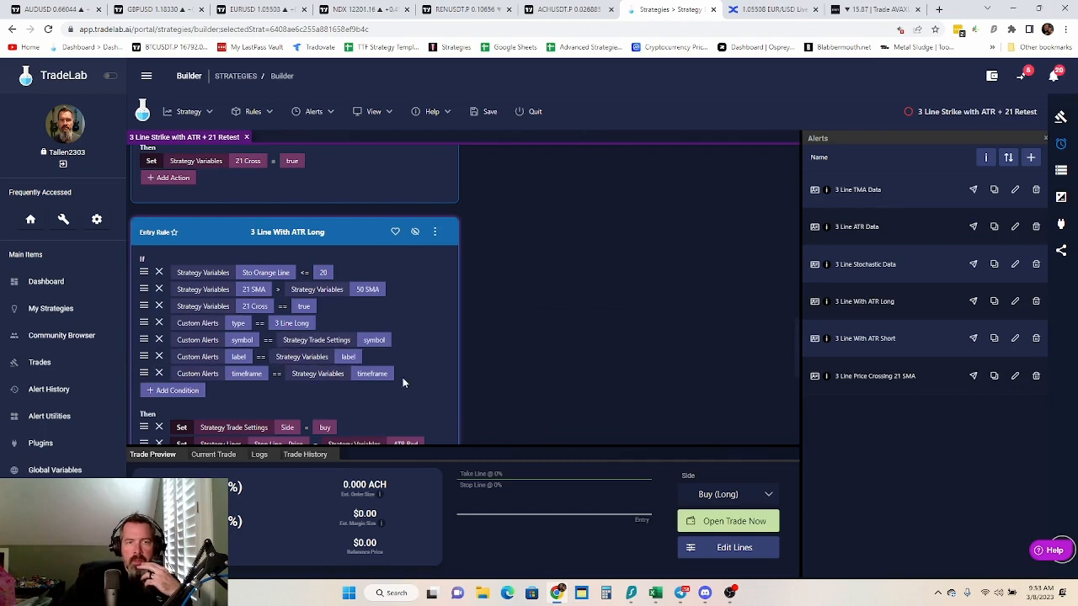
scroll(421, 375, down, 3)
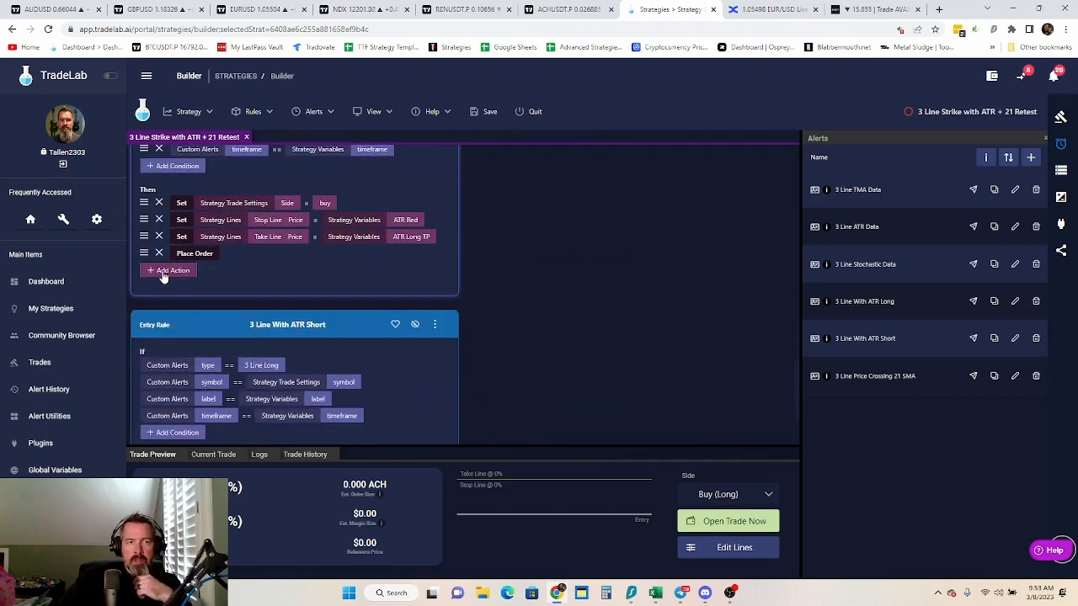
scroll(441, 248, up, 3)
click(434, 231)
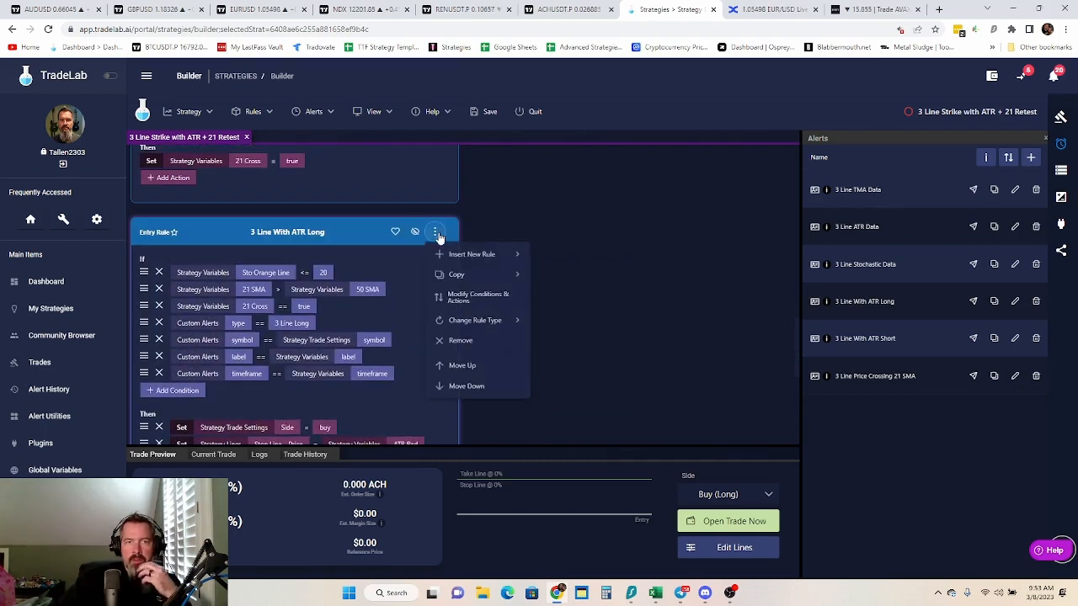
click(363, 353)
Add an action after Place Order in the "3 Line With ATR Long" rule that sets strategy variable 21 Cross to false
scroll(364, 352, down, 3)
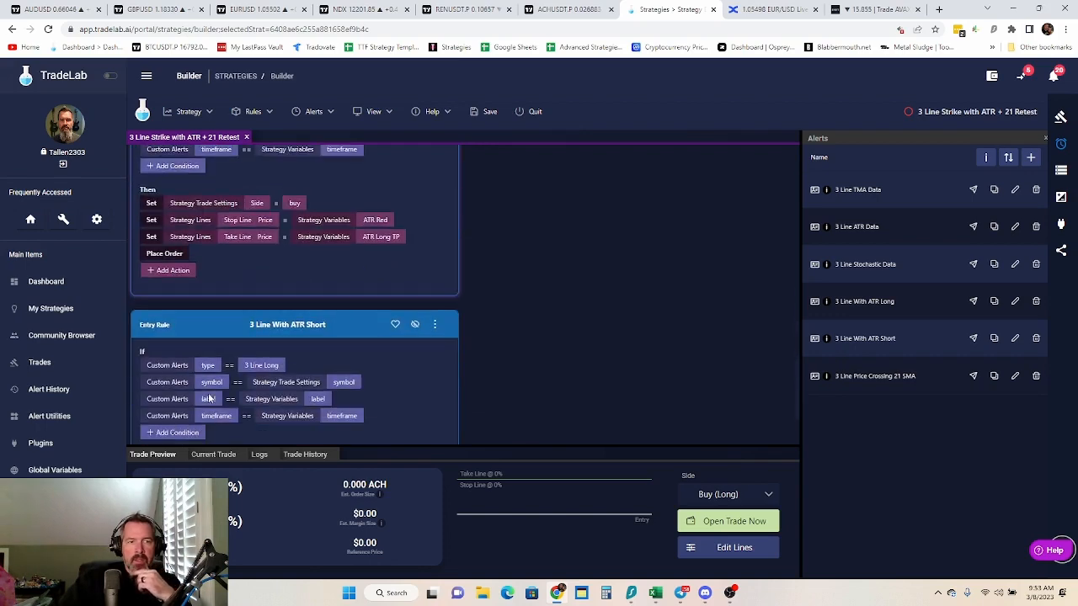
click(173, 270)
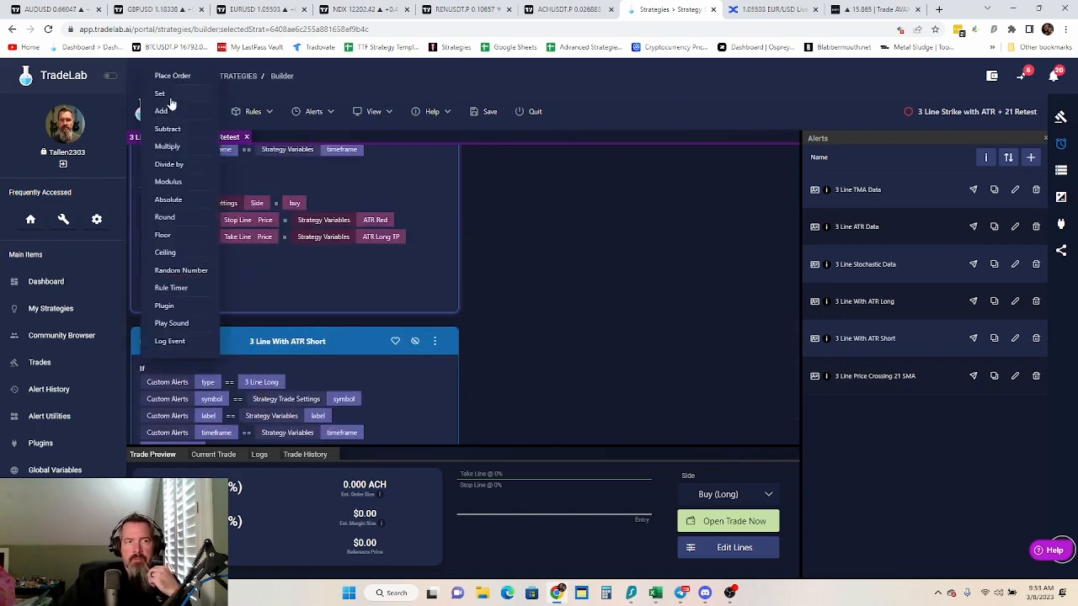
click(168, 97)
click(212, 271)
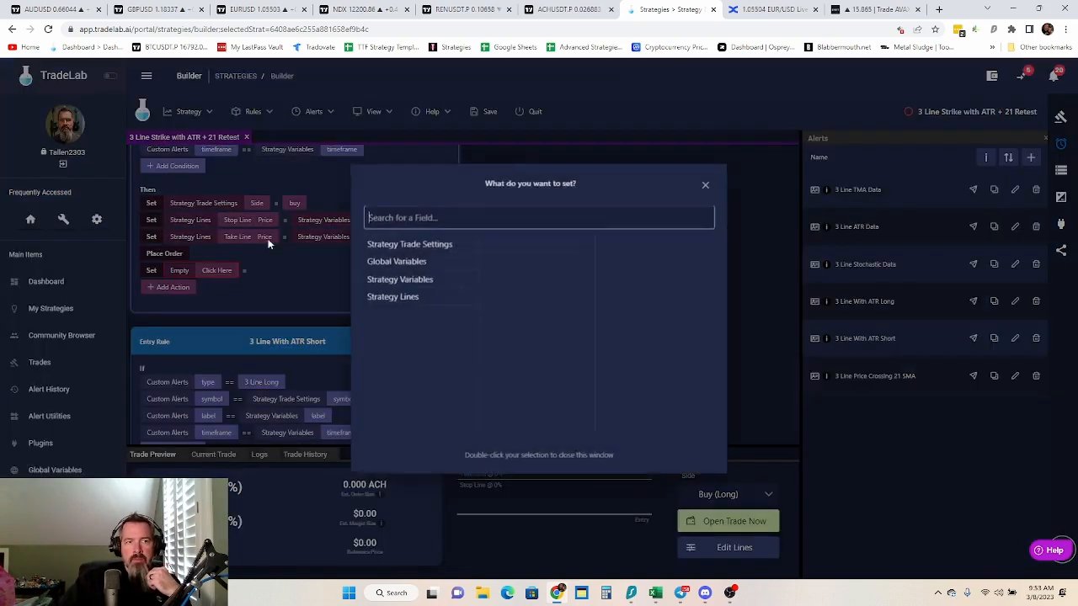
click(428, 281)
double_click(512, 263)
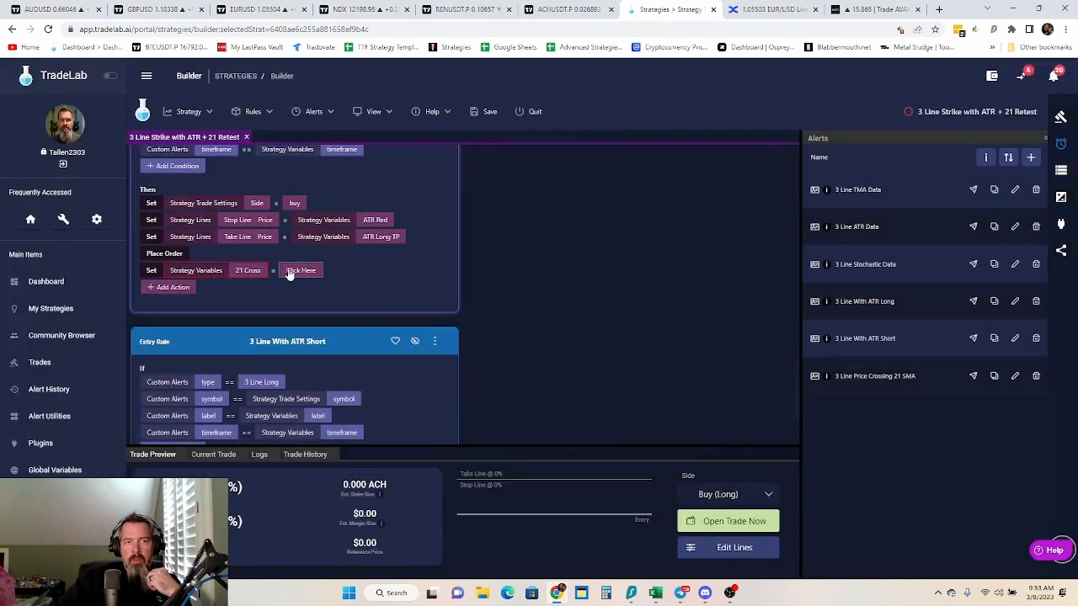
click(291, 270)
double_click(538, 239)
Add a condition to the "3 Line With ATR Short" rule requiring strategy variable 21 SMA < strategy variable 50 SMA
scroll(396, 295, down, 3)
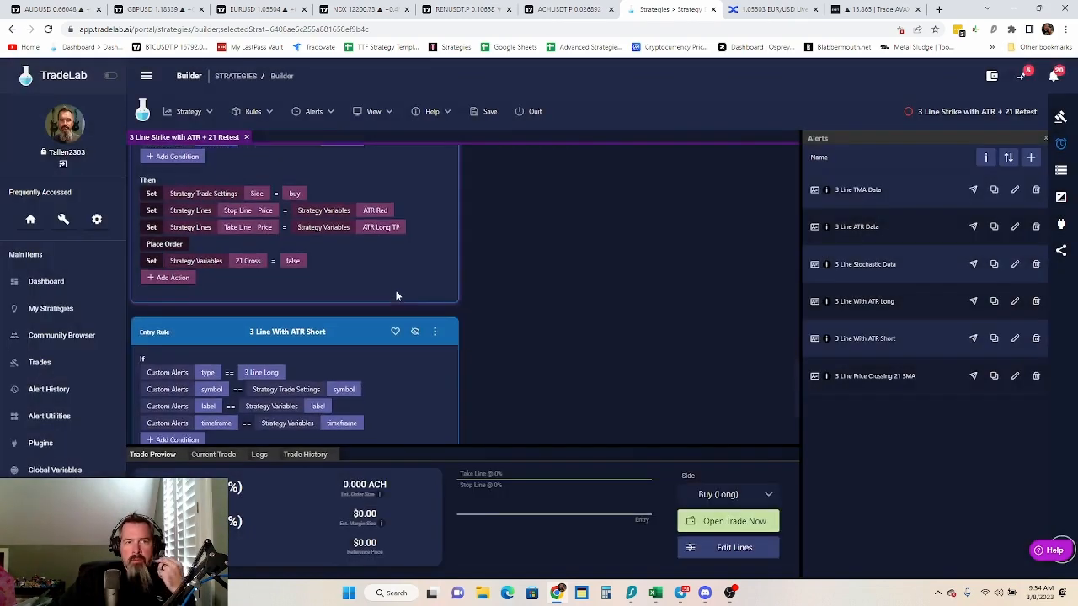
click(179, 304)
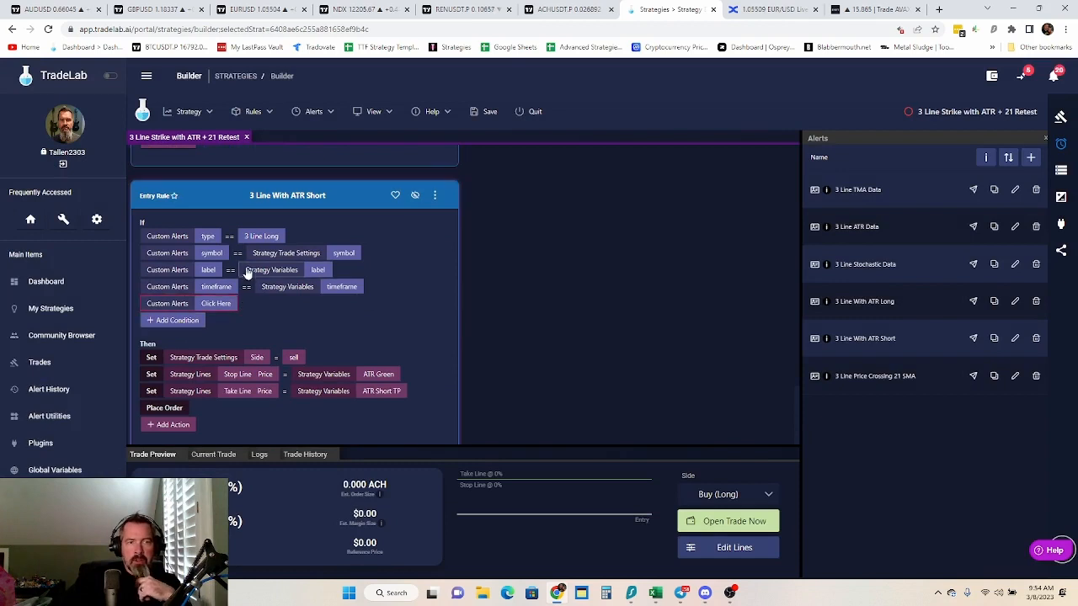
click(228, 306)
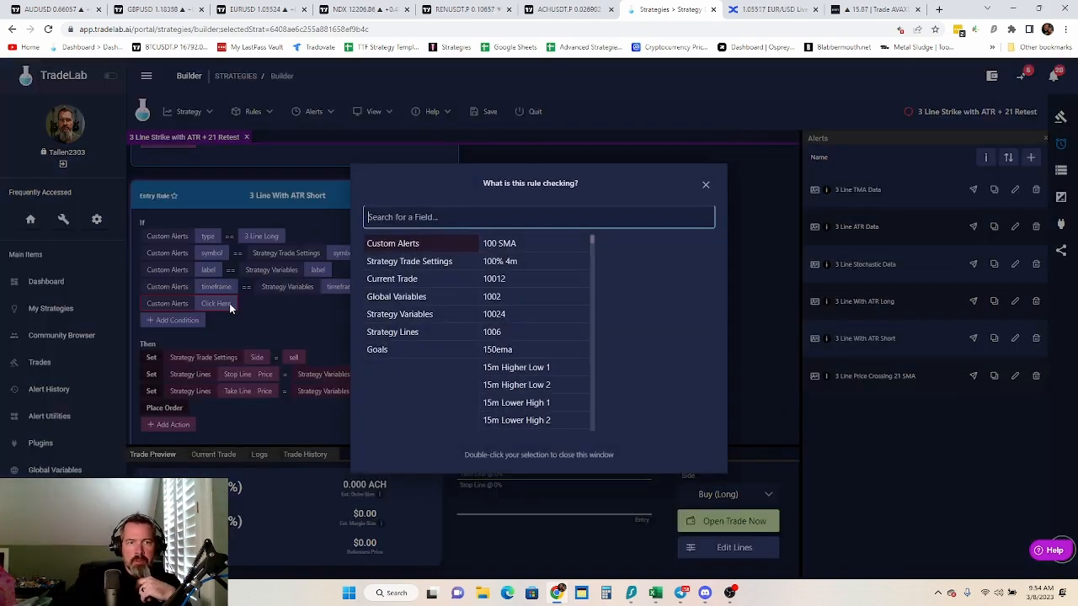
click(281, 319)
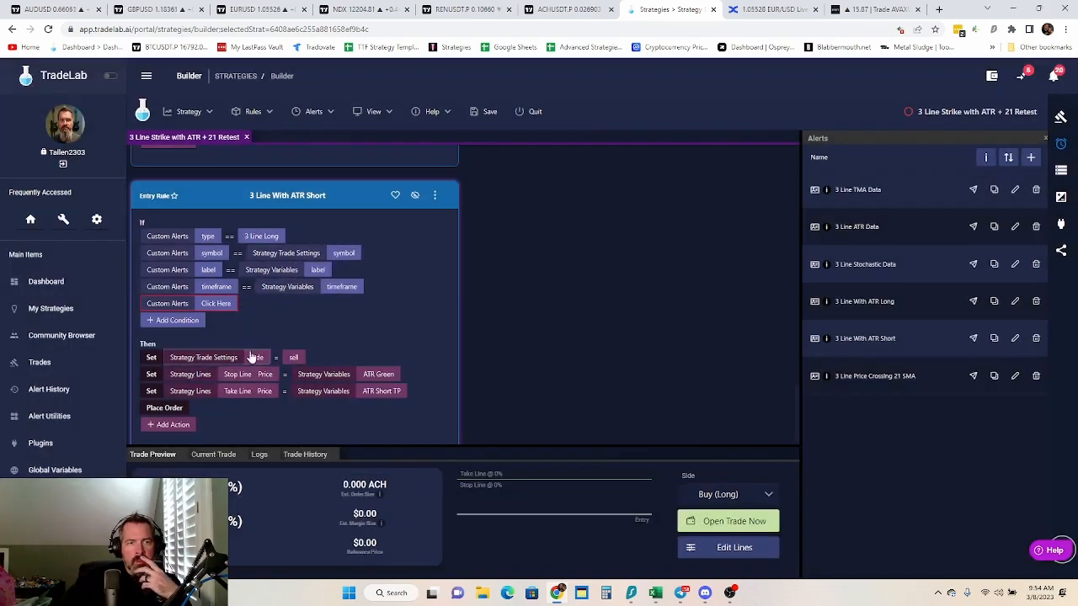
scroll(292, 364, down, 1)
scroll(292, 364, up, 5)
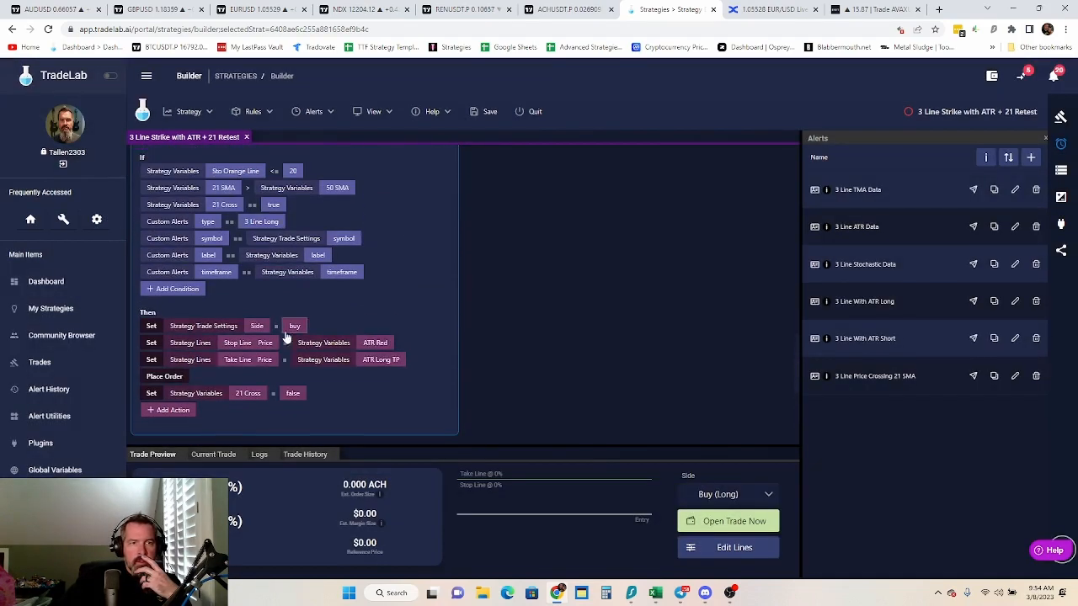
scroll(290, 334, down, 5)
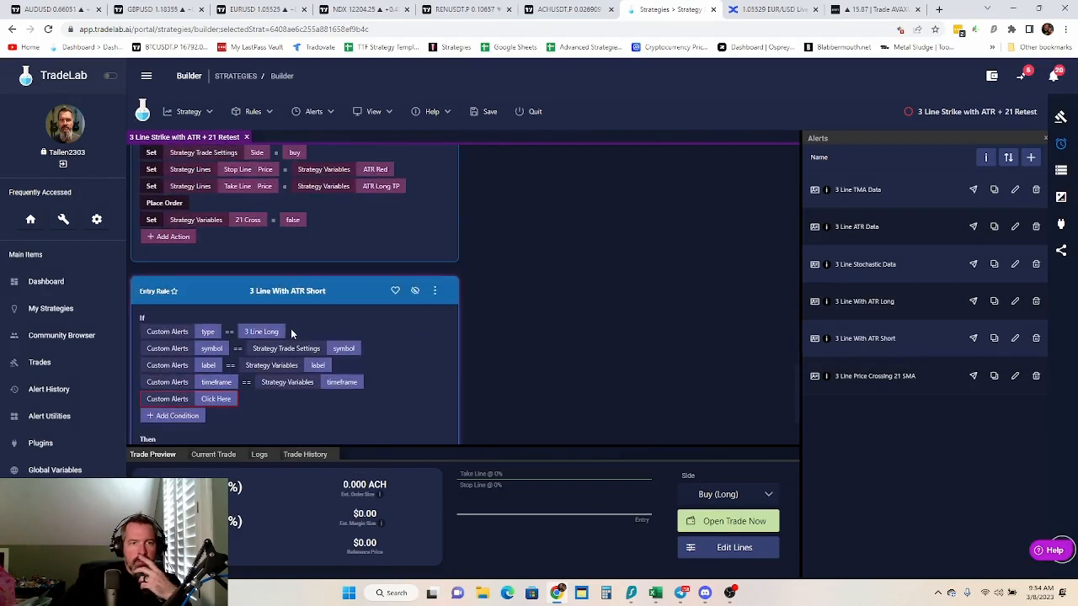
click(220, 400)
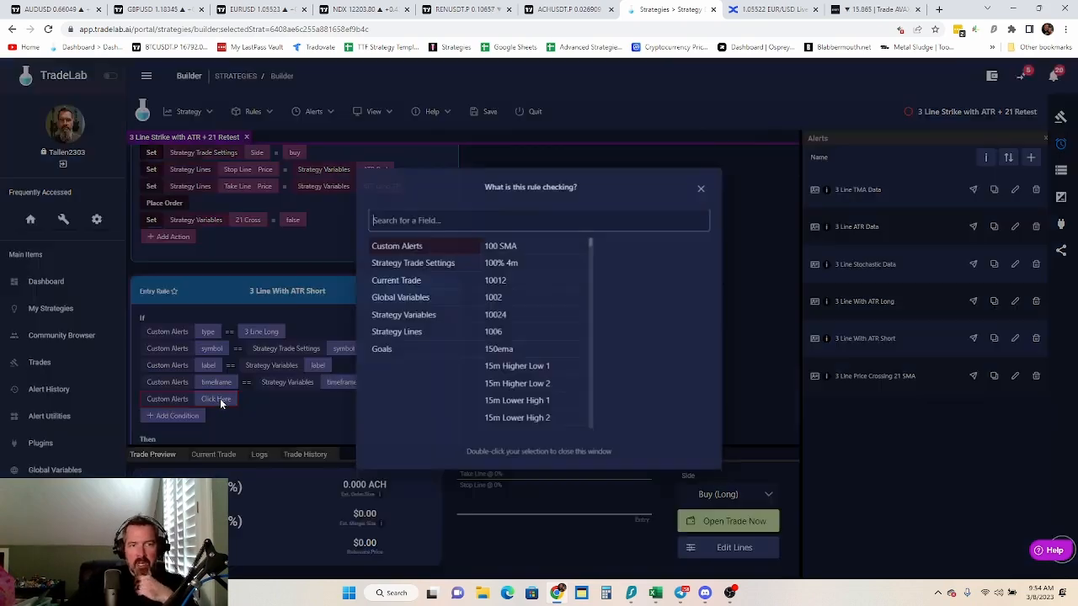
click(416, 316)
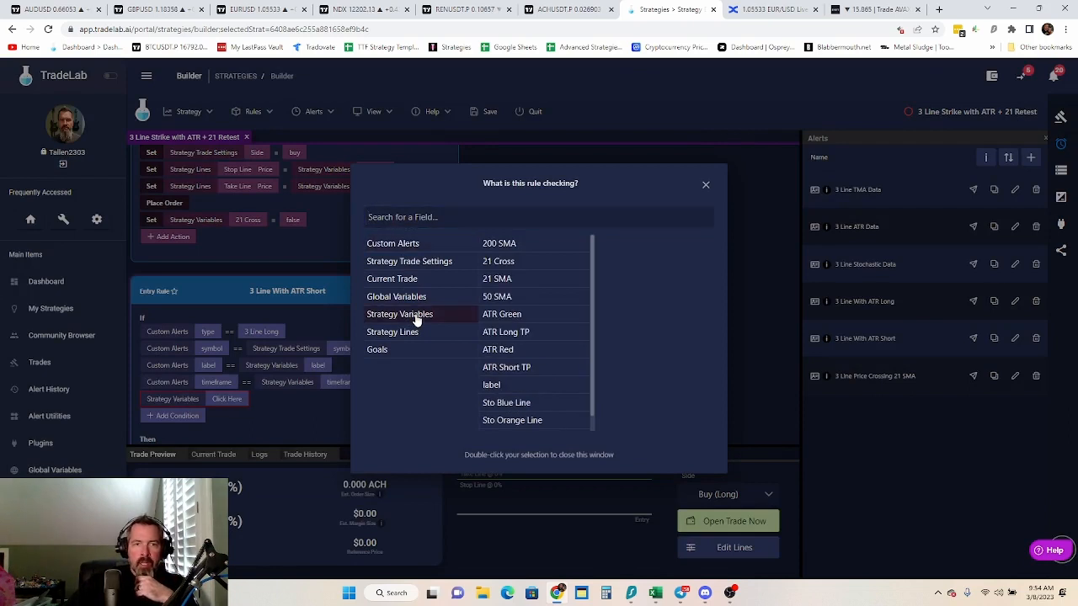
click(501, 284)
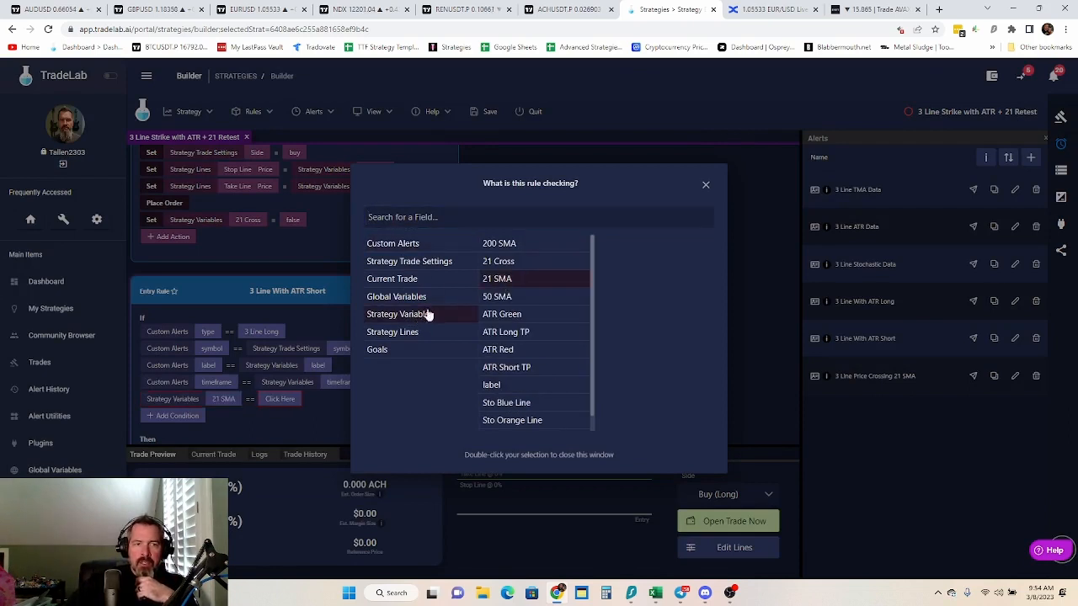
click(248, 402)
click(249, 401)
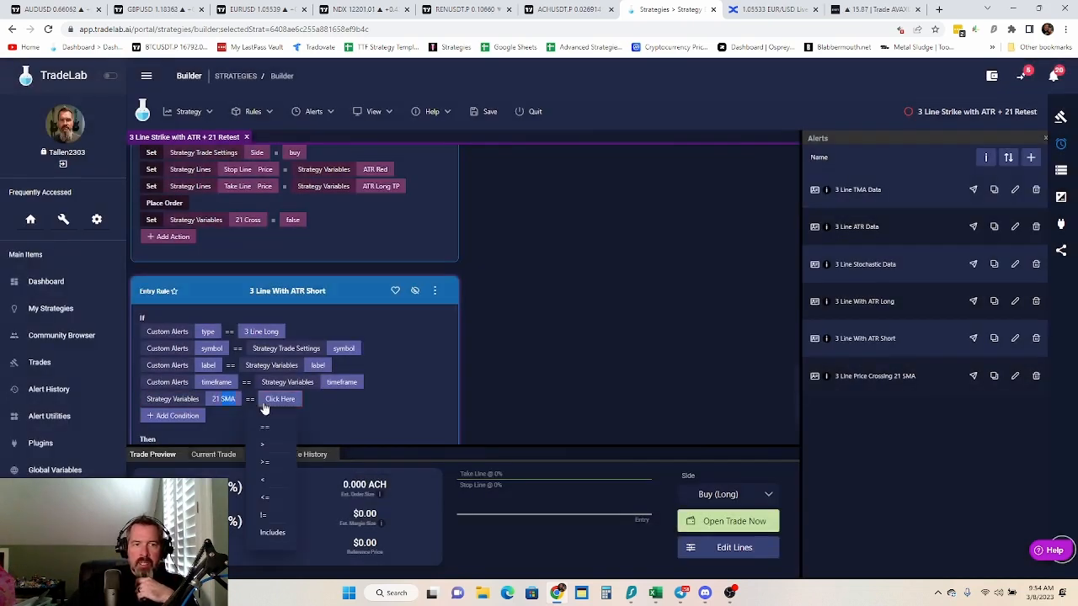
click(266, 480)
click(277, 399)
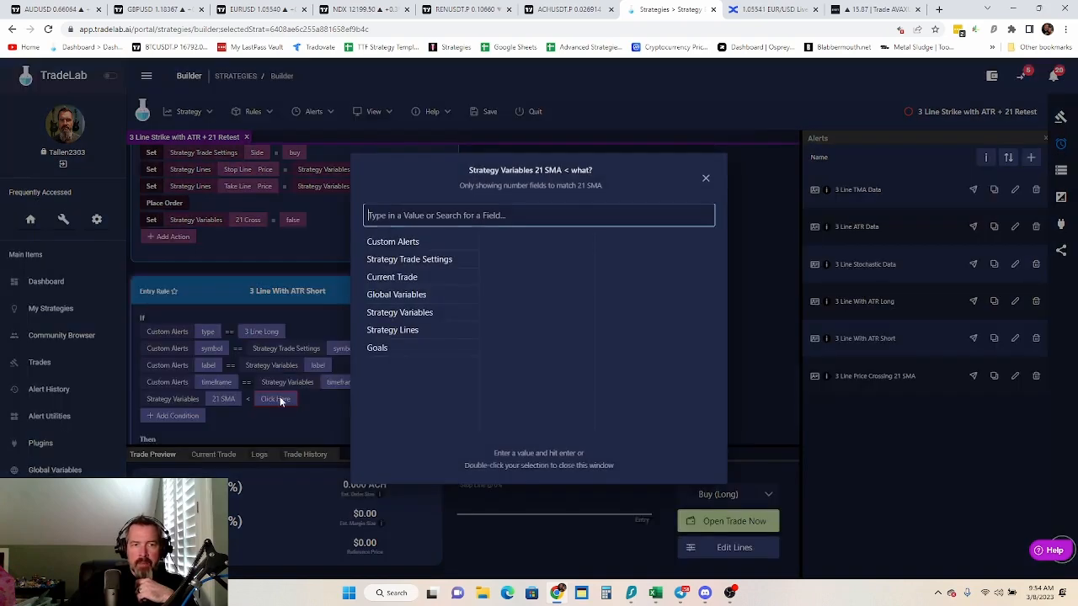
click(423, 313)
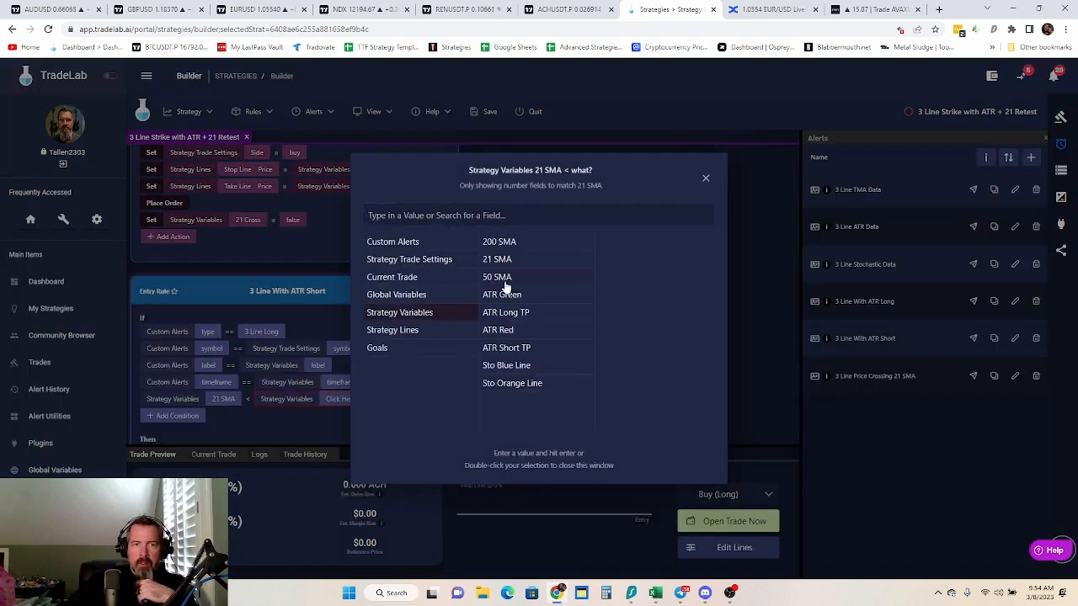
click(506, 281)
Add a condition to the "3 Line With ATR Short" rule requiring strategy variable Sto Orange Line >= 20
click(213, 427)
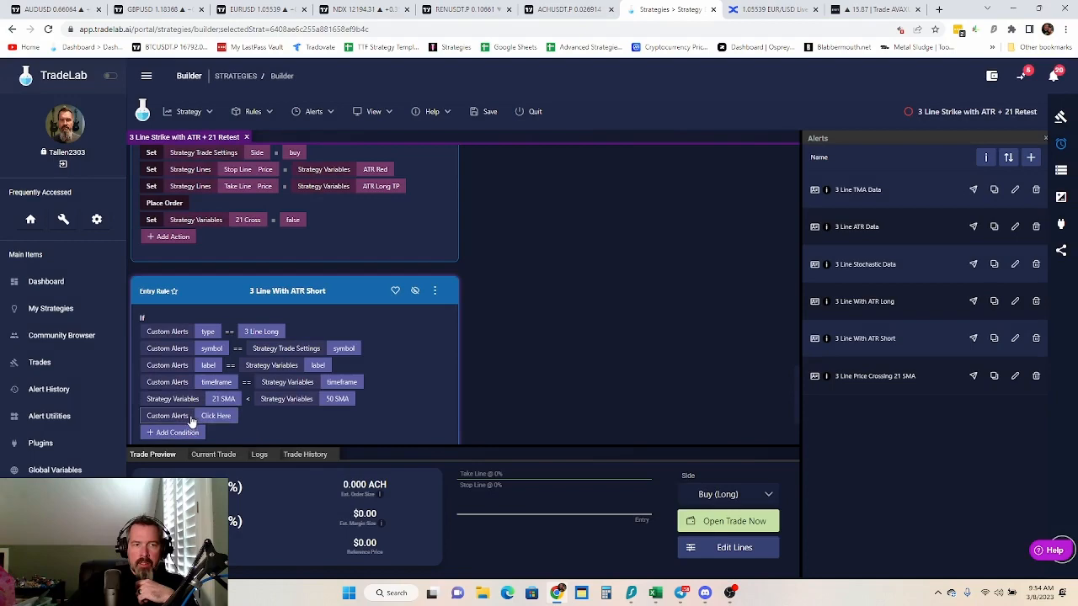
click(211, 416)
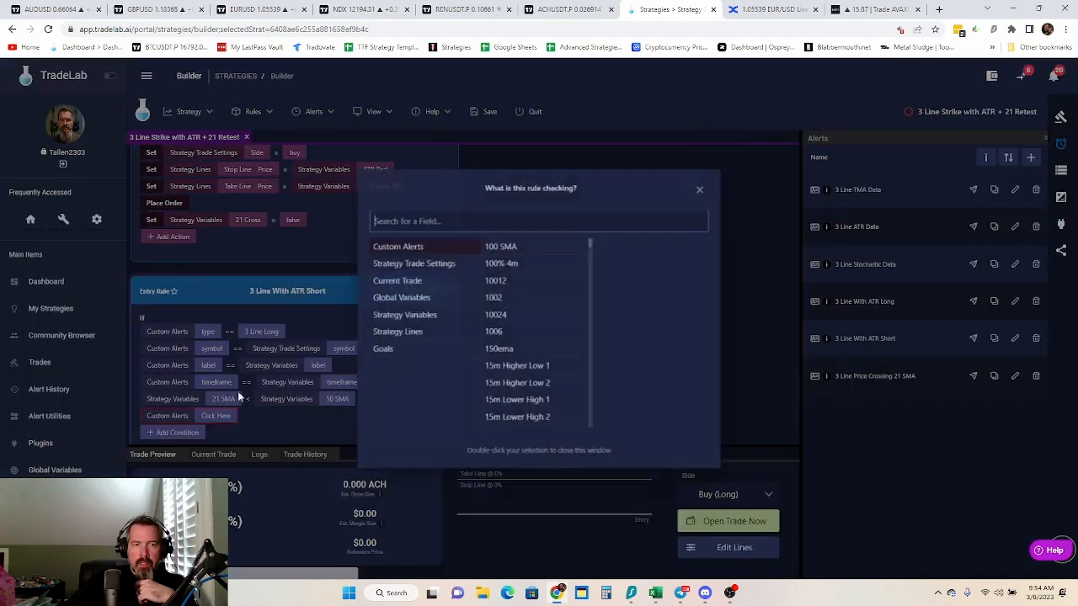
click(419, 315)
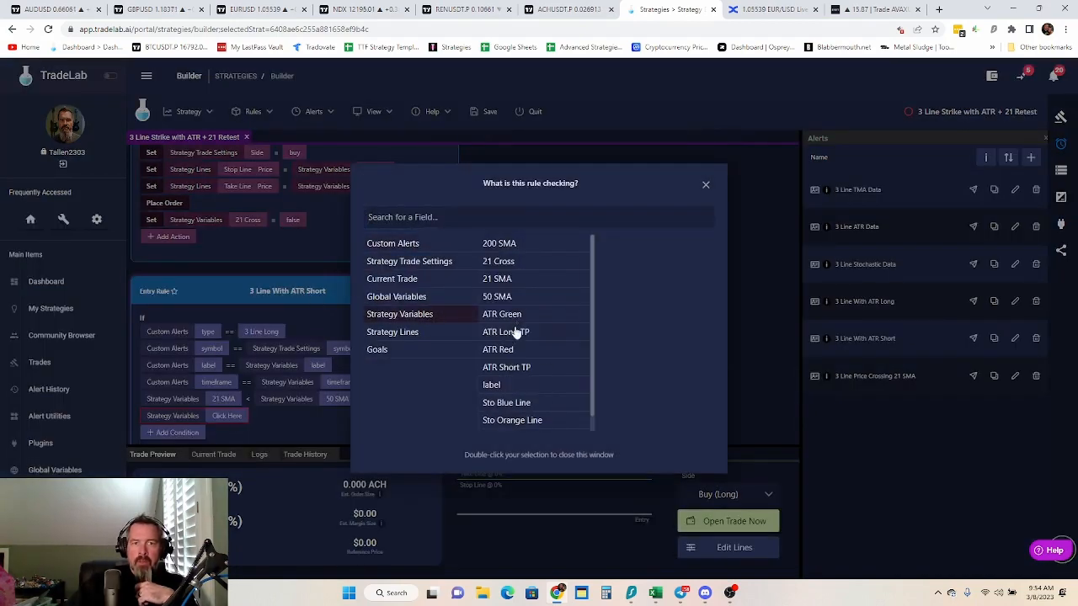
double_click(521, 421)
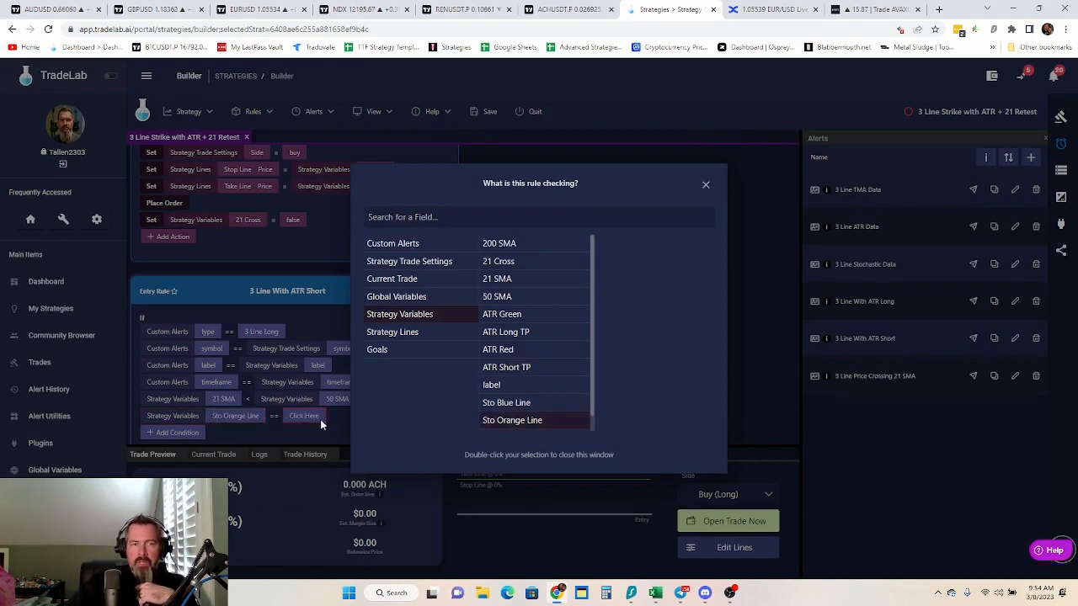
click(273, 418)
click(292, 466)
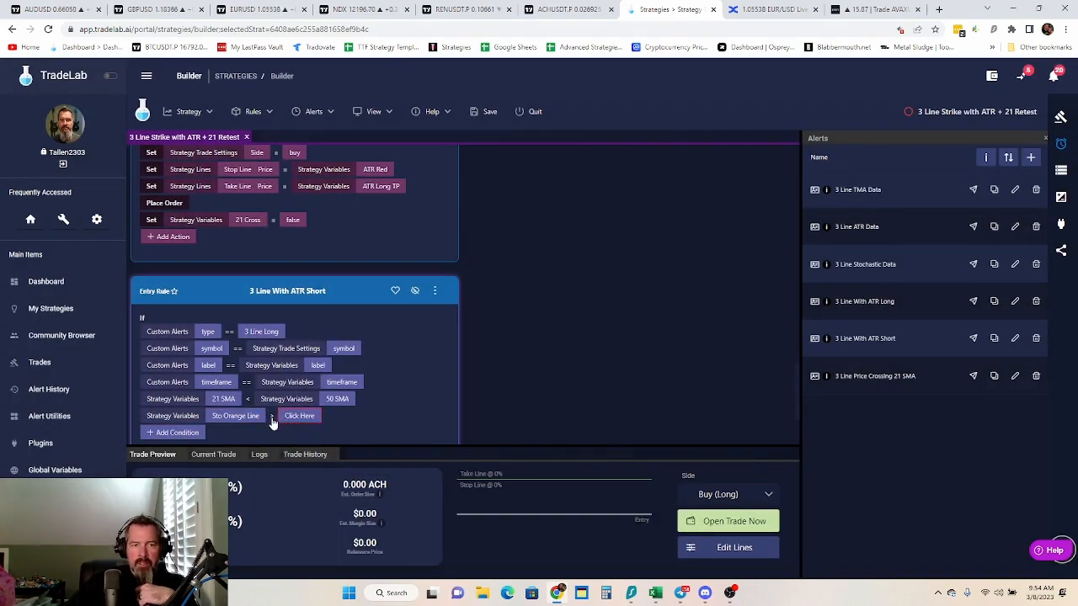
click(273, 418)
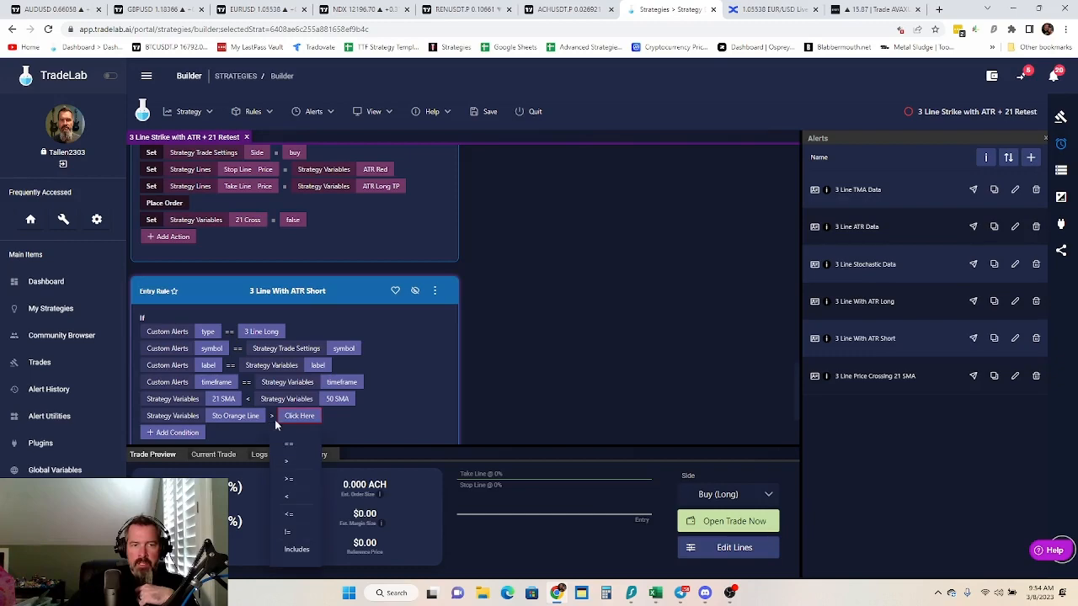
click(289, 480)
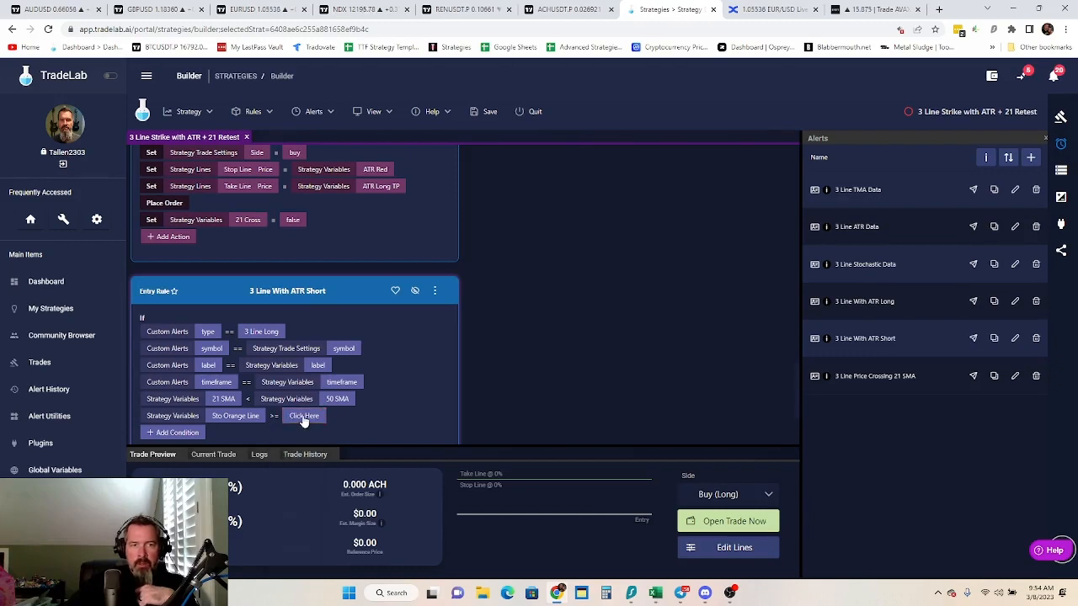
click(304, 416)
text(20)
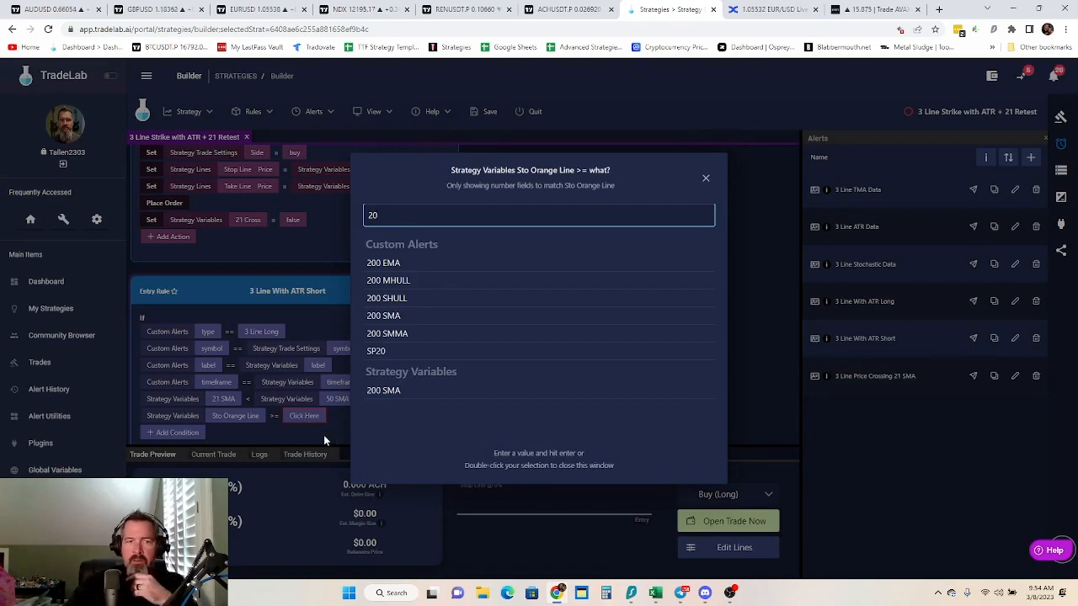
key(Return)
Add a condition to the "3 Line With ATR Short" rule requiring strategy variable 21 Cross == true
click(151, 433)
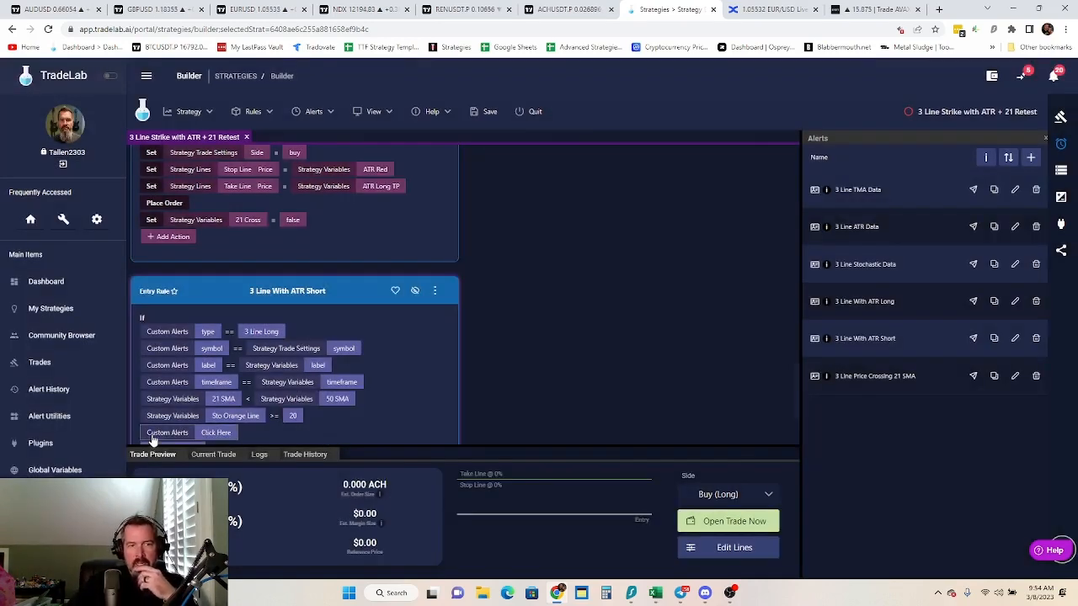
click(207, 434)
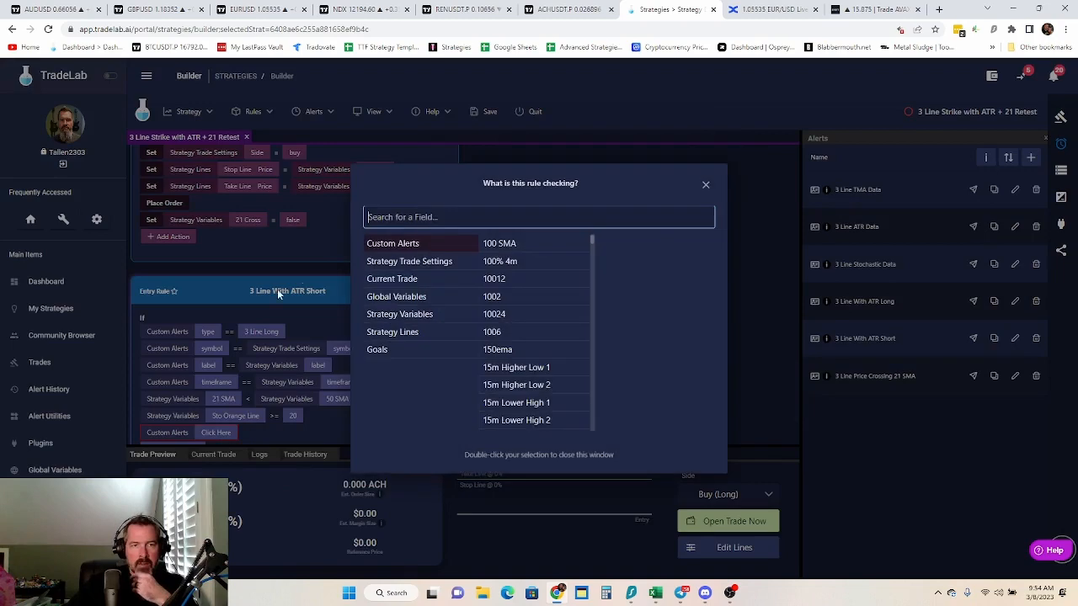
click(415, 315)
click(510, 277)
click(502, 264)
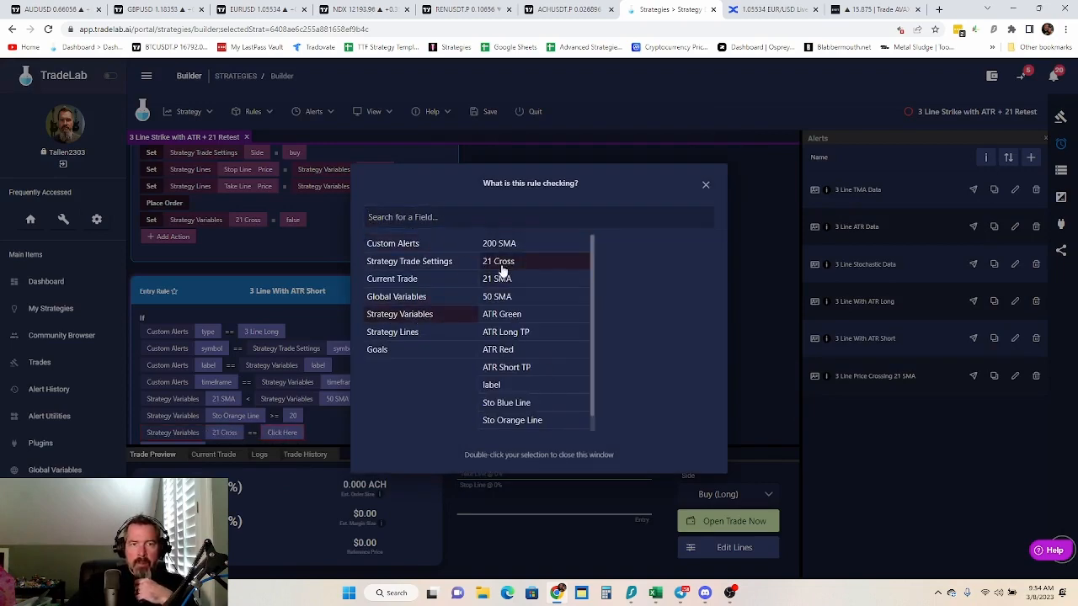
click(287, 434)
click(282, 433)
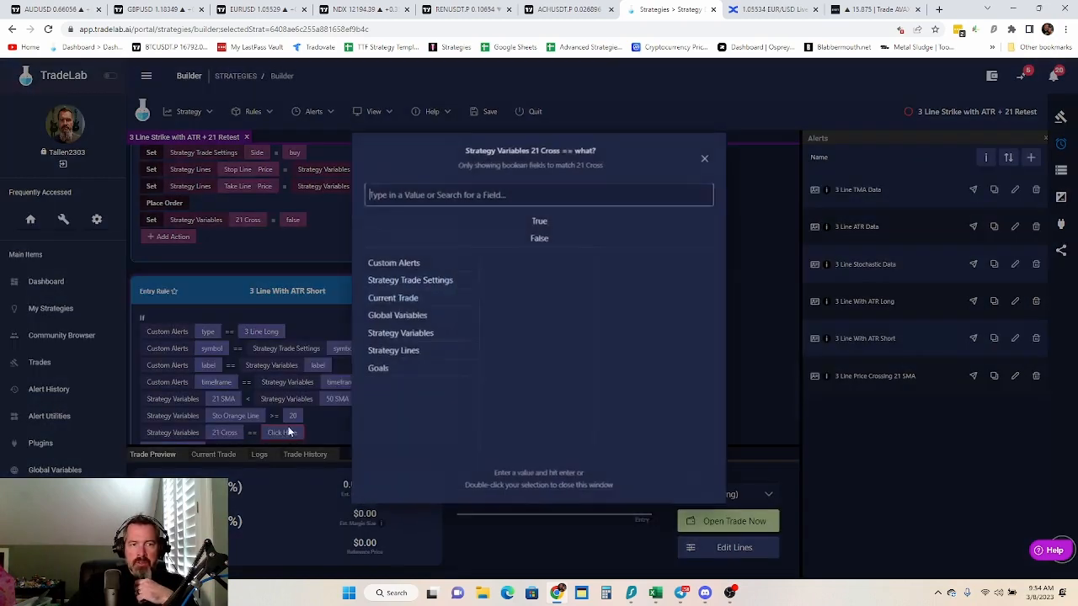
double_click(539, 221)
Reorder the "3 Line With ATR Short" conditions so 21 Cross, Sto Orange Line and 21 SMA come first, in that order
scroll(407, 369, down, 2)
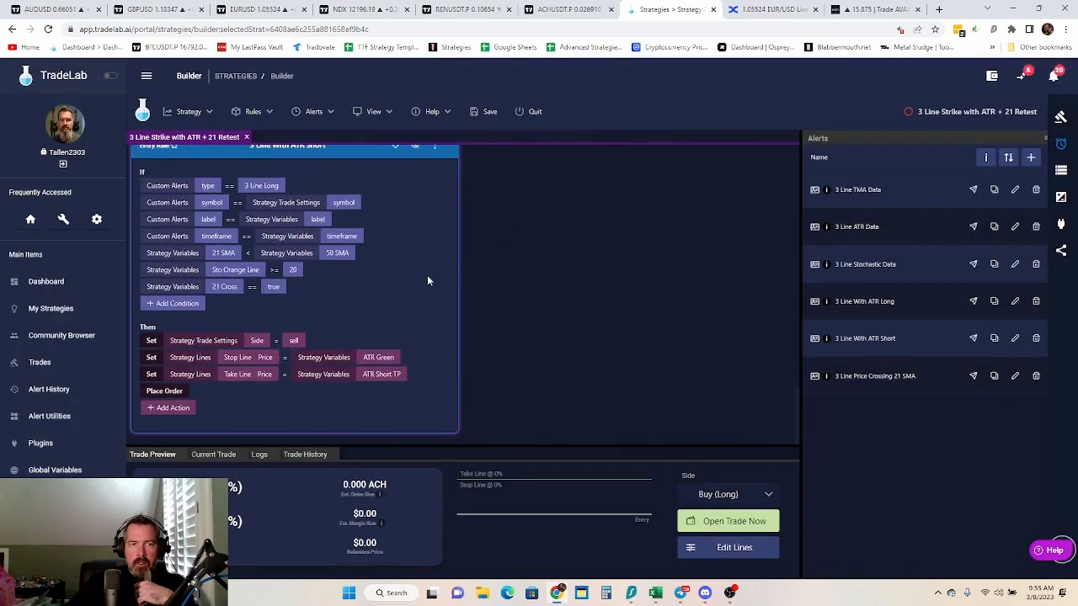
scroll(421, 270, up, 2)
click(435, 257)
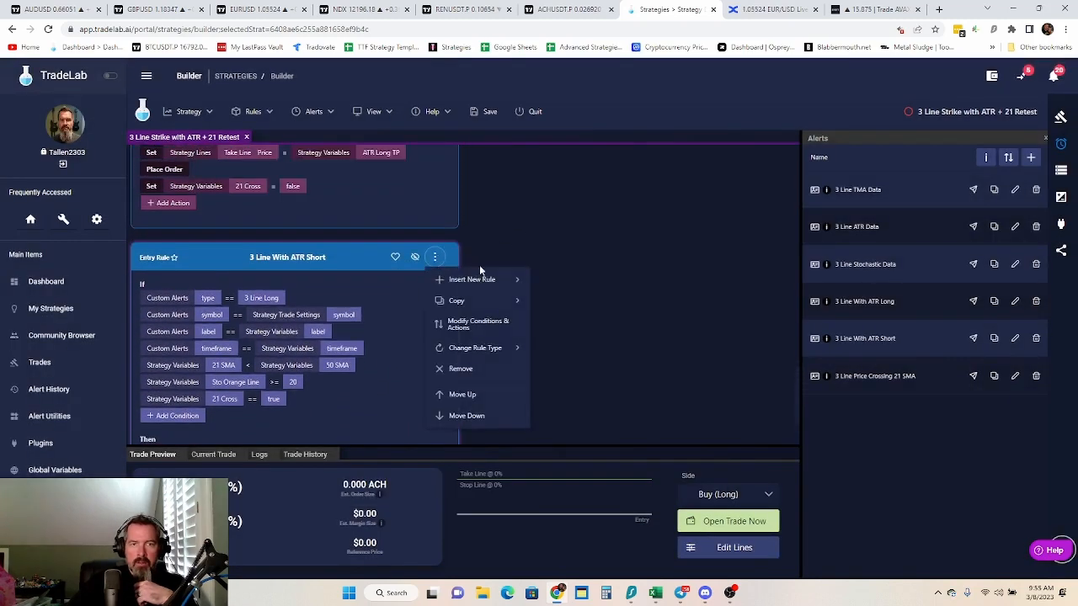
click(481, 324)
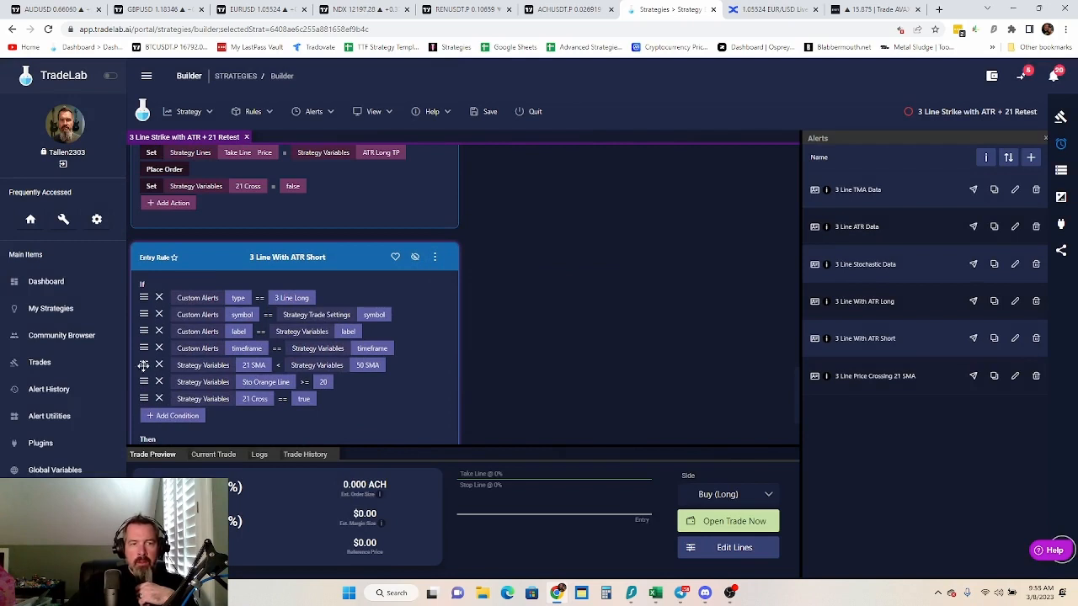
drag(144, 362, 144, 297)
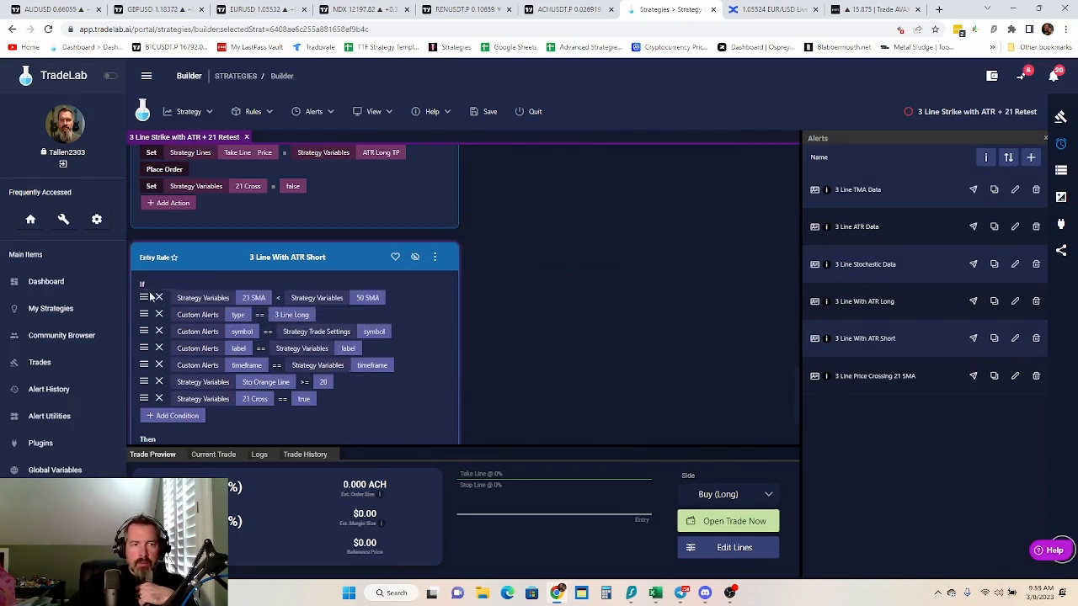
drag(145, 382, 145, 297)
drag(144, 398, 145, 297)
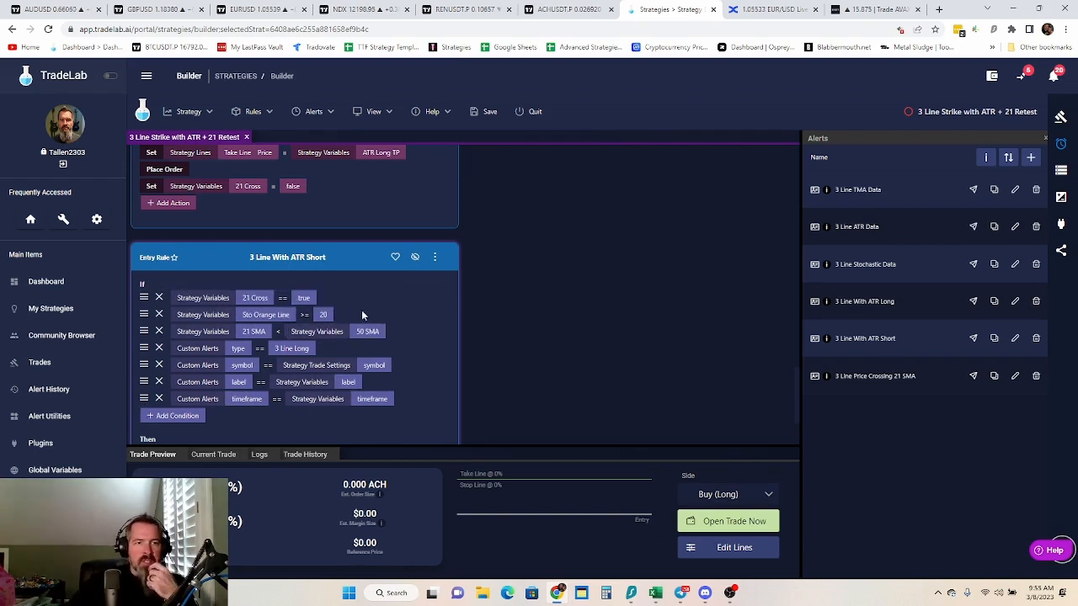
Add an action after Place Order in the "3 Line With ATR Short" rule setting strategy variable 21 Cross to false, and finish modifying the rule
scroll(392, 331, down, 3)
click(175, 410)
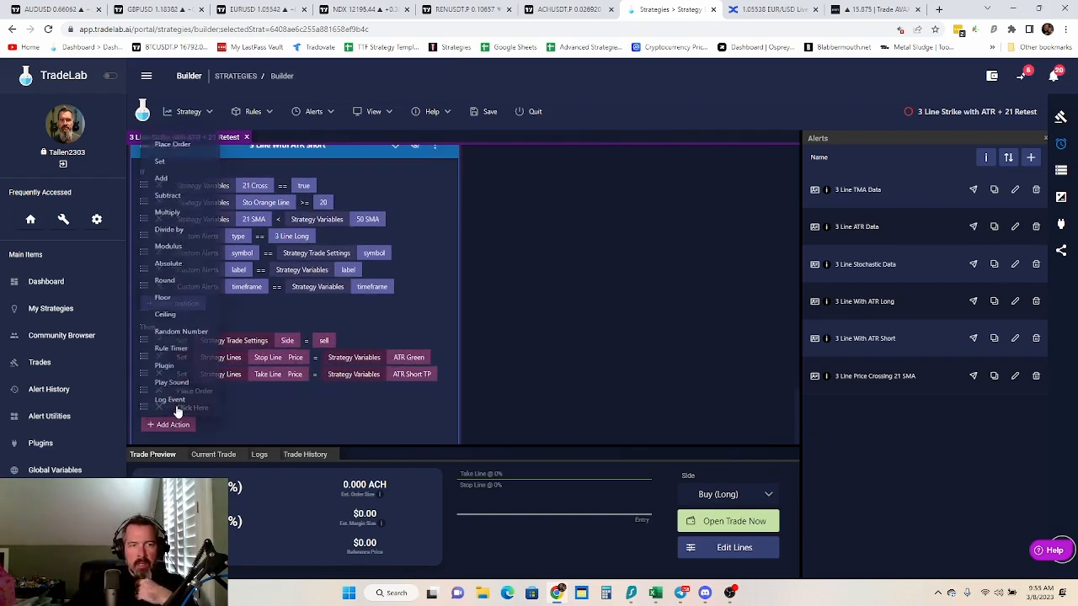
click(165, 153)
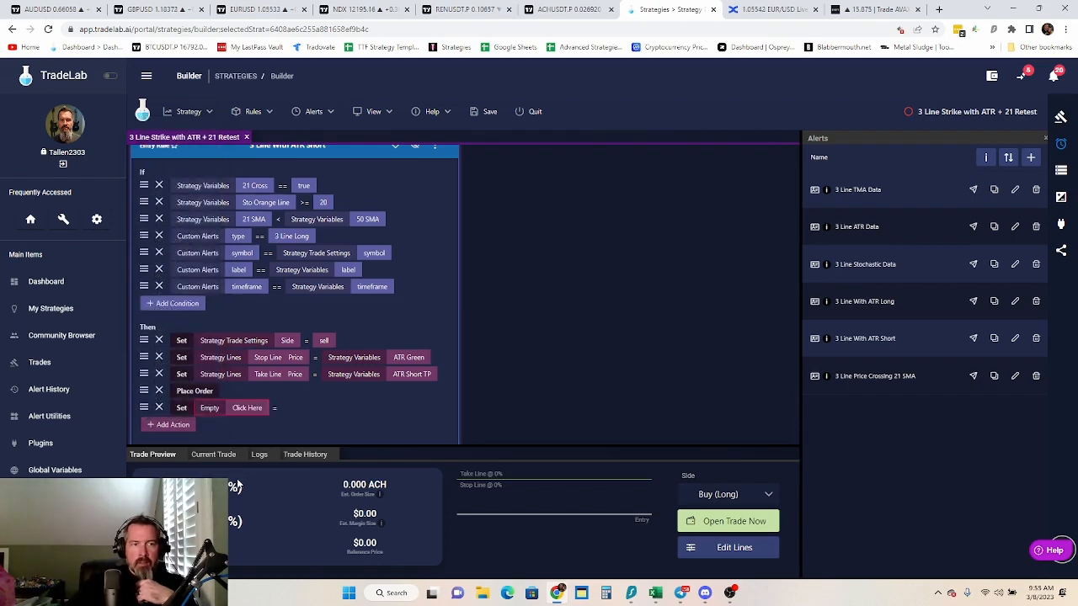
click(244, 408)
click(425, 279)
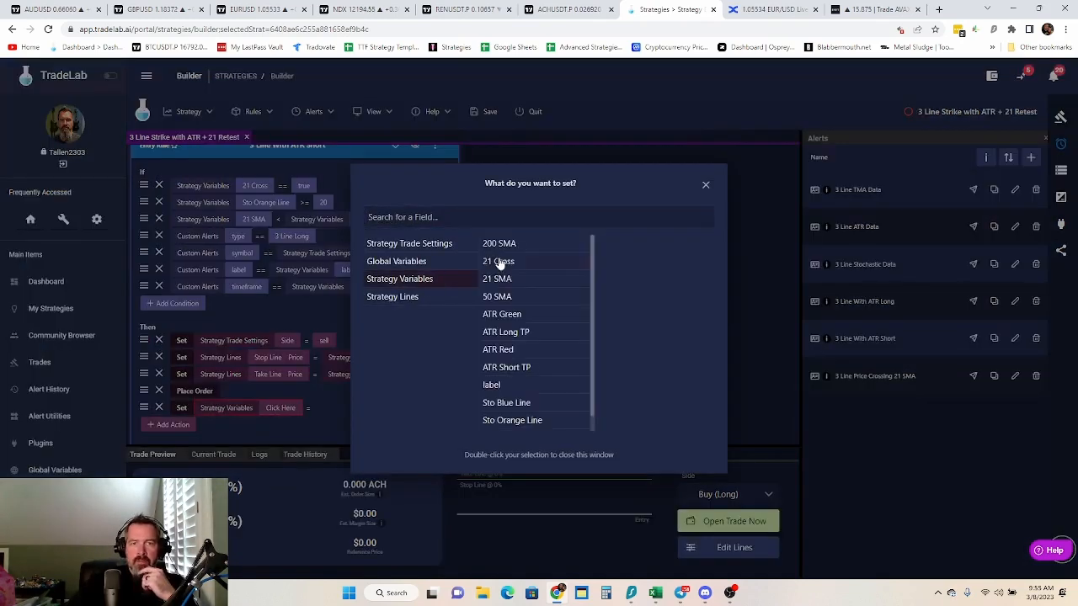
double_click(502, 263)
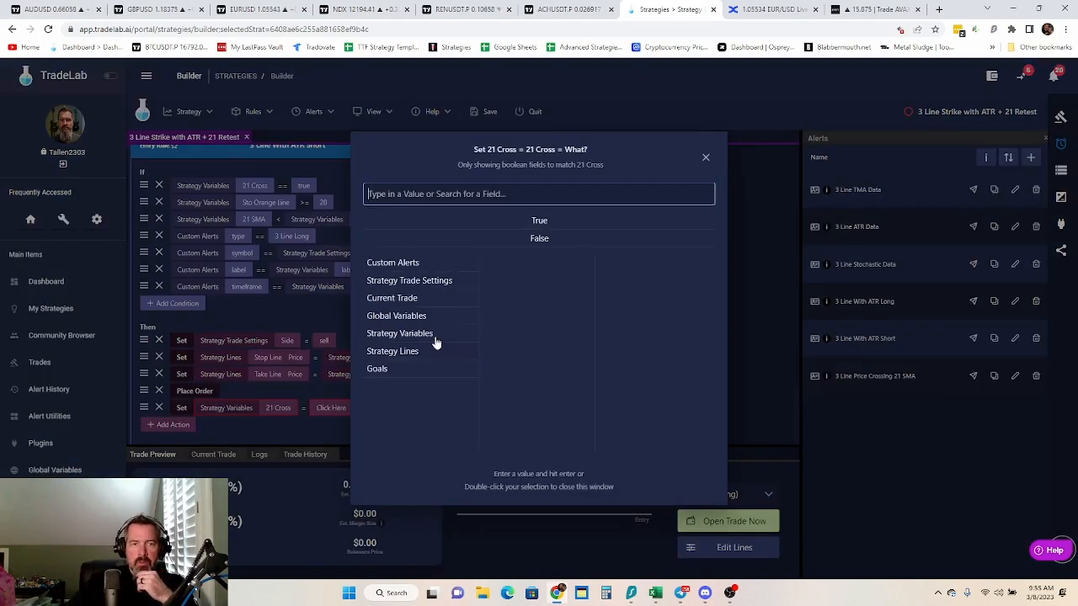
double_click(536, 239)
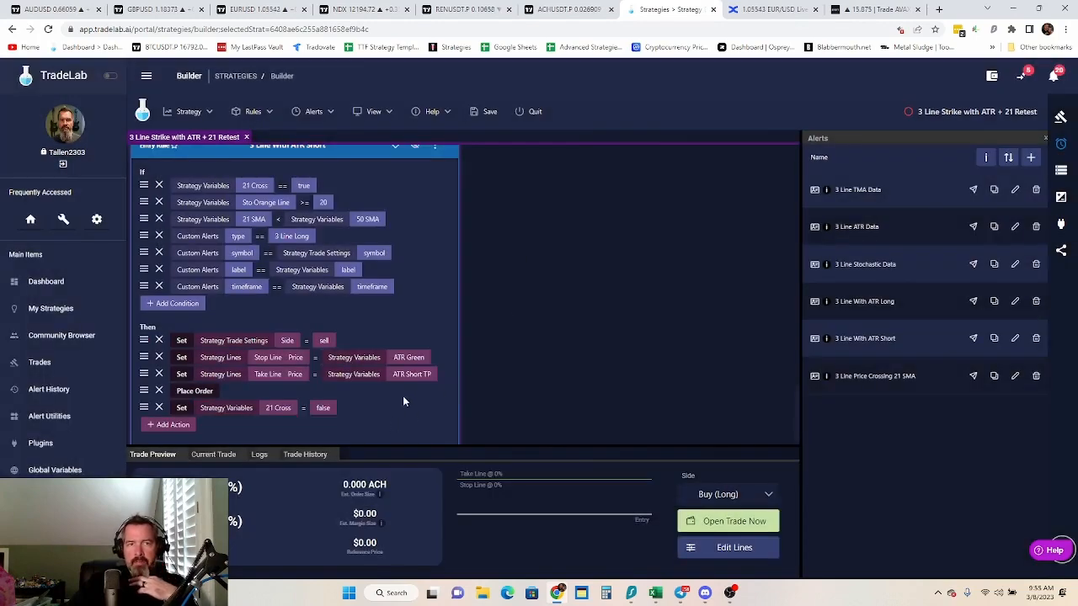
scroll(403, 396, up, 2)
click(435, 315)
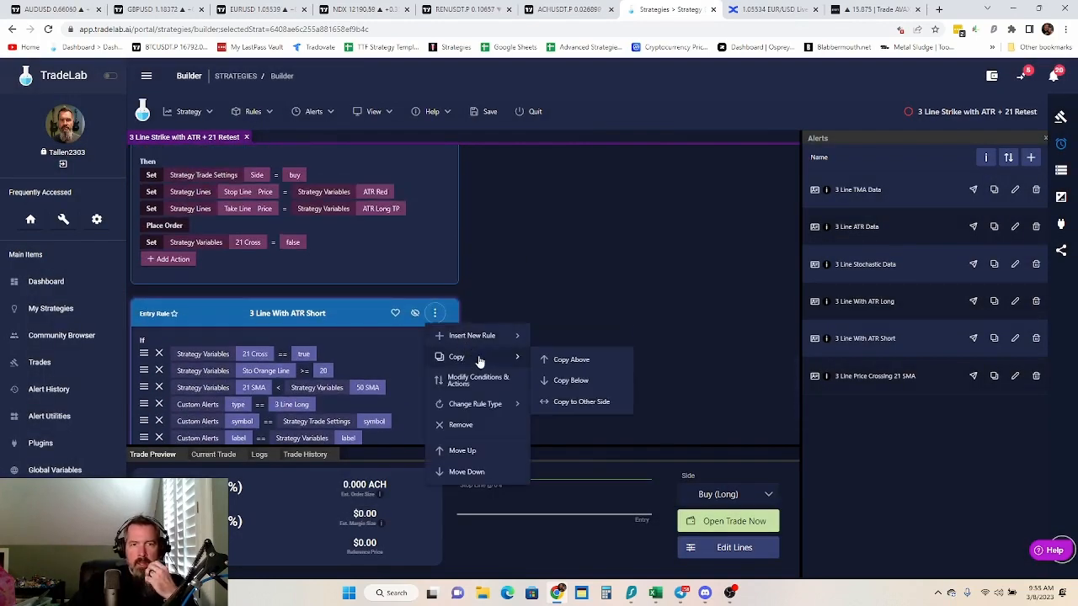
click(462, 378)
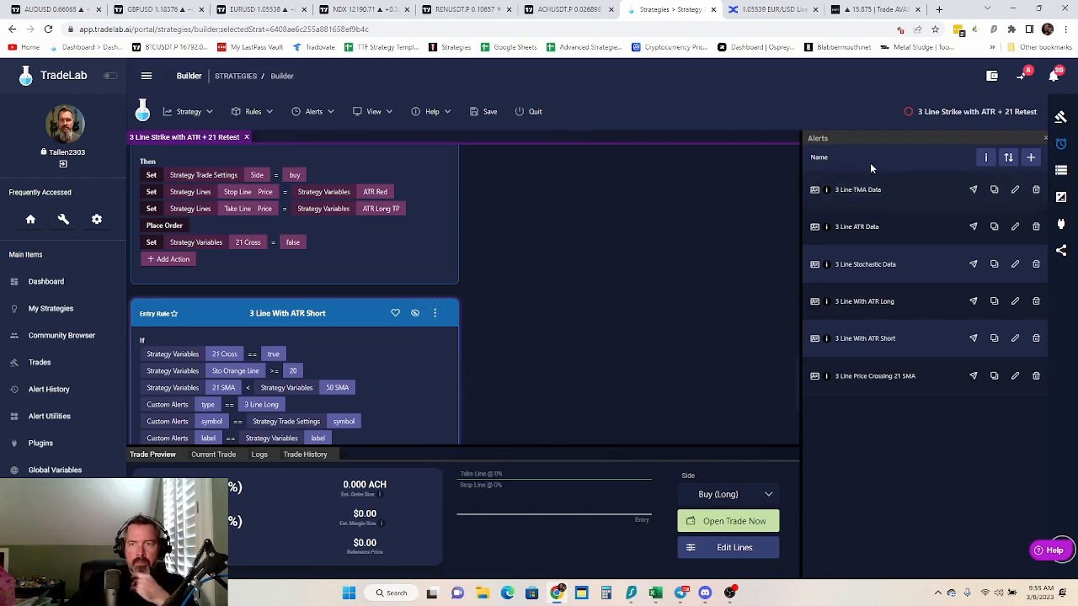
Review the entry rules and trade settings of the 3 Line Strike with ATR + 21 Retest strategy and save it
scroll(577, 324, up, 3)
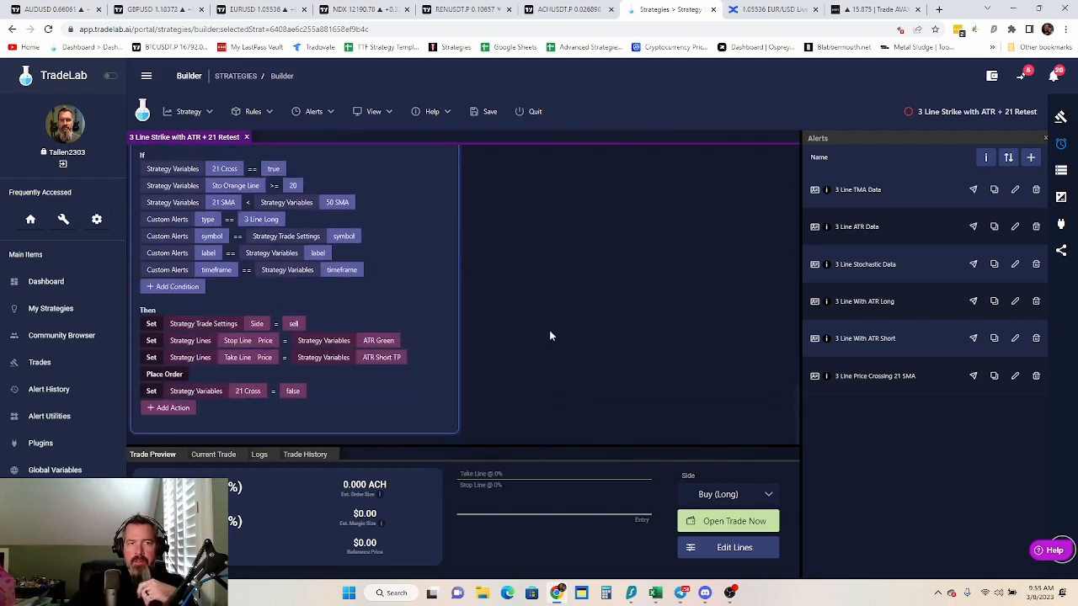
scroll(551, 338, up, 5)
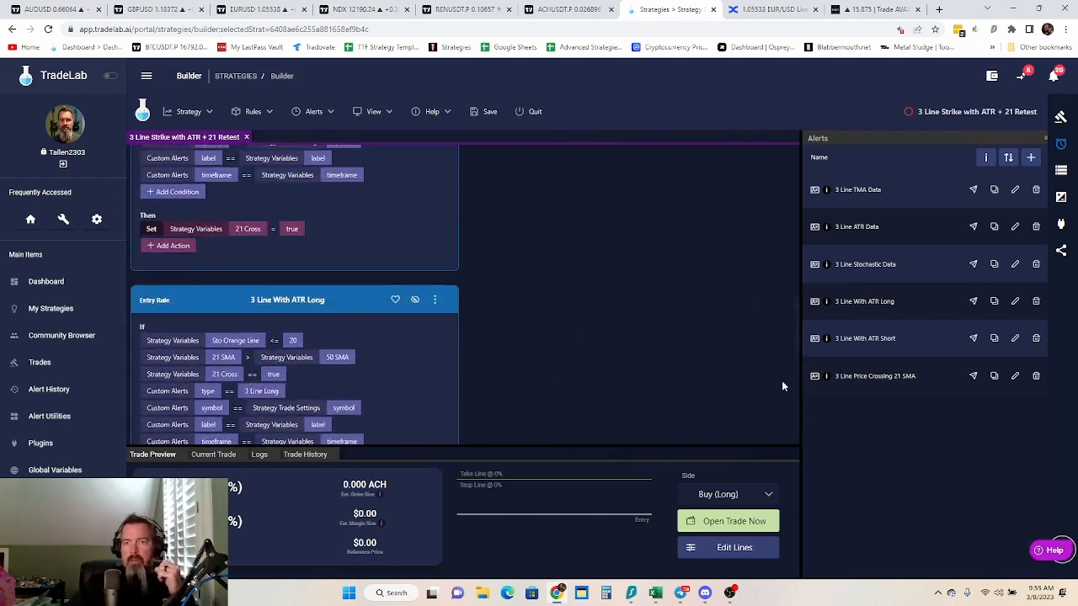
scroll(681, 364, up, 3)
scroll(677, 358, down, 9)
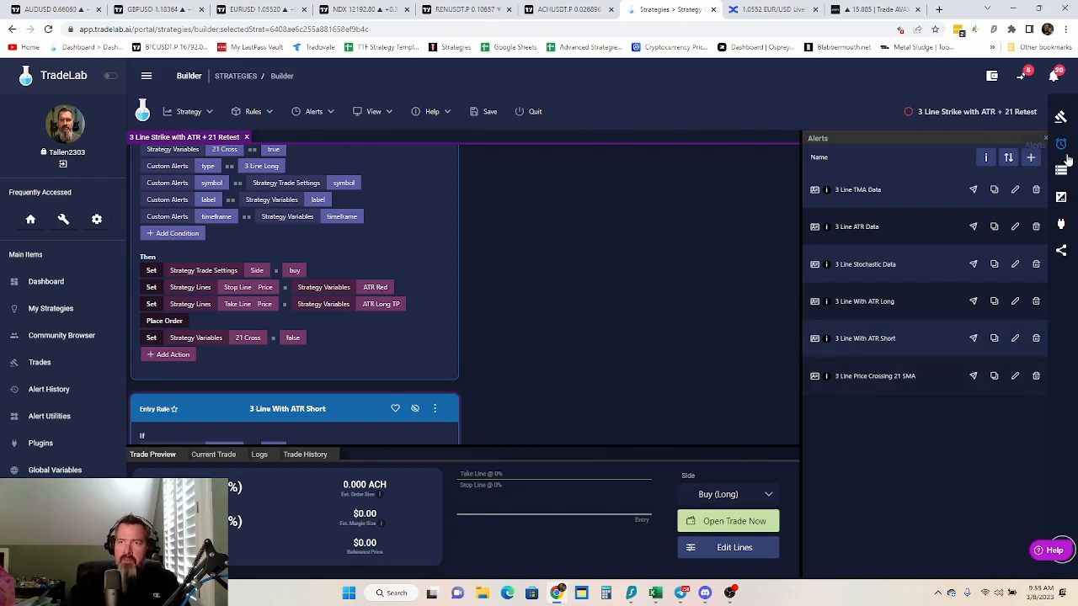
click(1067, 119)
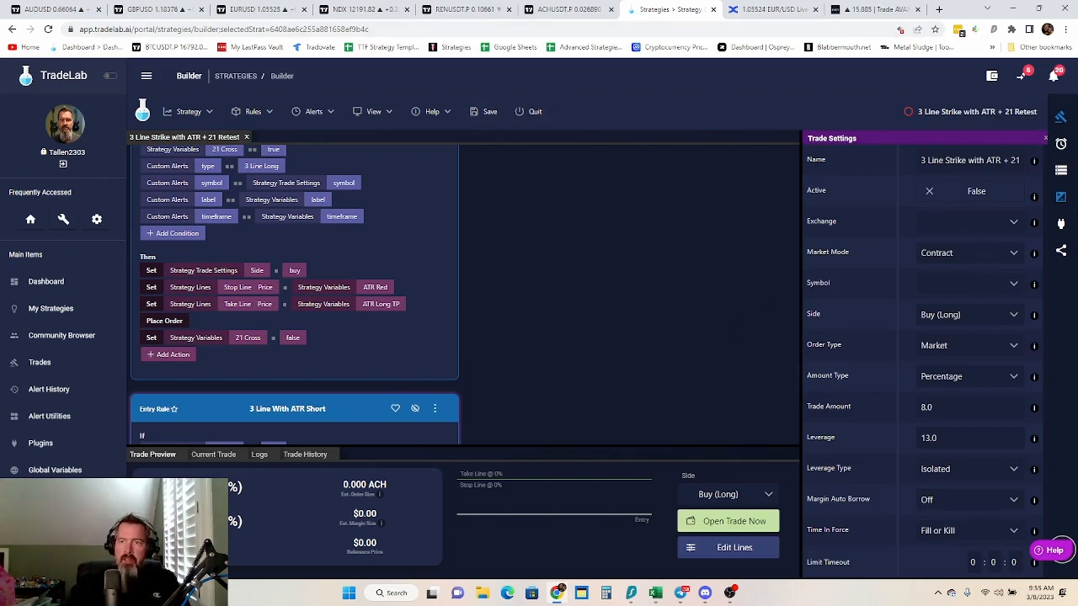
click(485, 111)
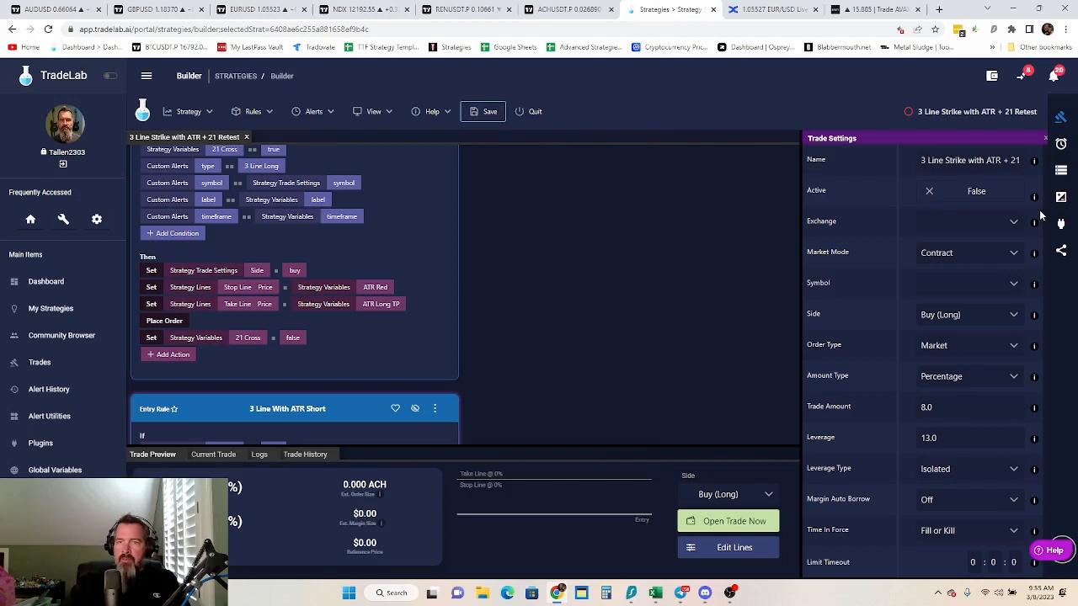
Allow copying of the shared strategy, set its share name to "3 Line Strike With ATR Stop Loss with 21 Retest", and save
click(1062, 254)
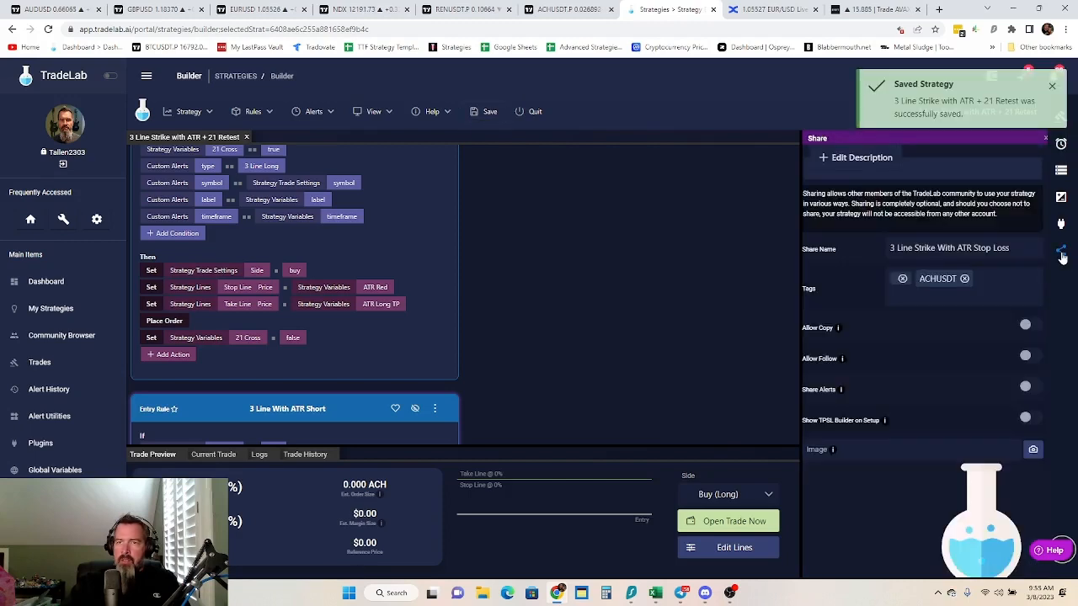
click(1026, 326)
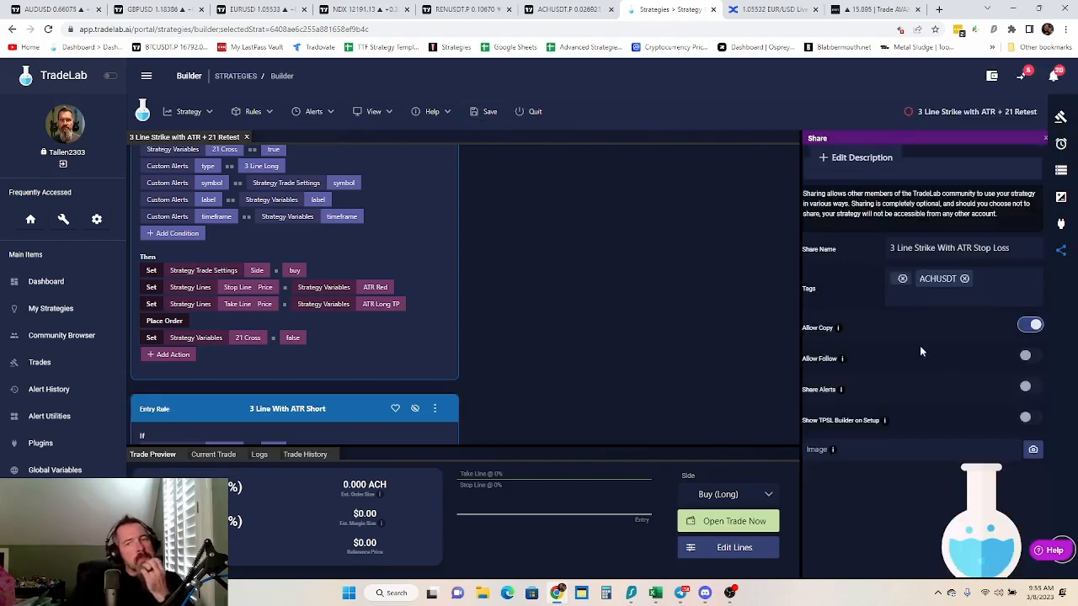
click(1032, 244)
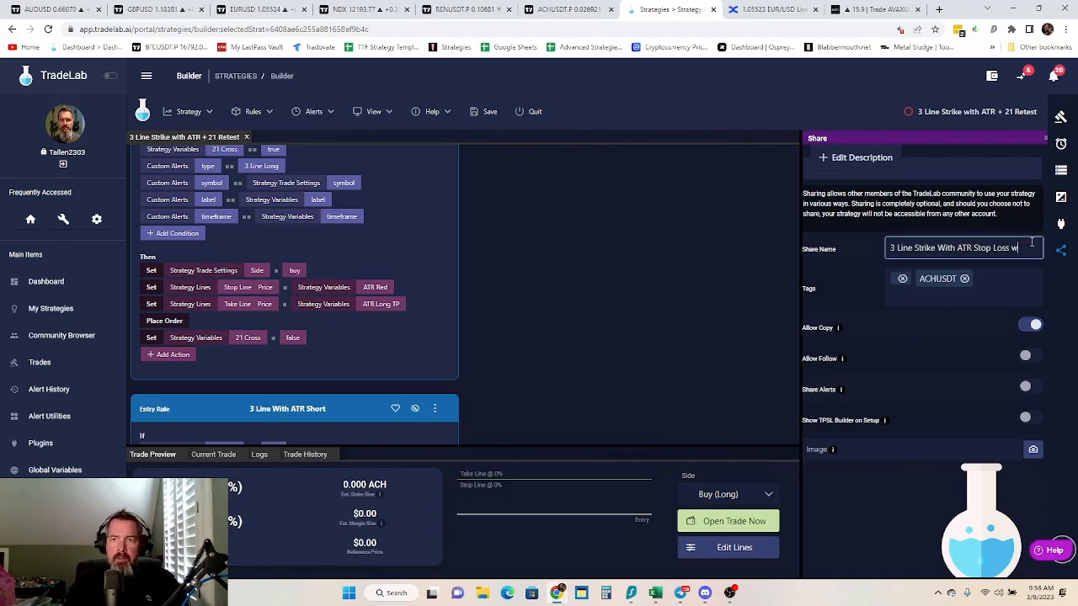
text(with 21)
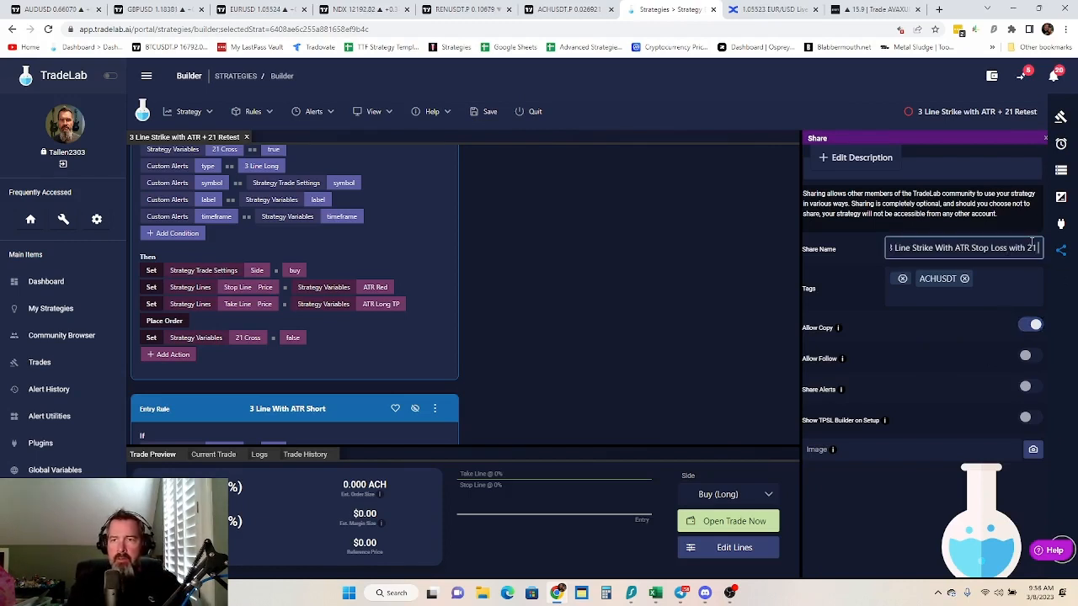
text( Retest)
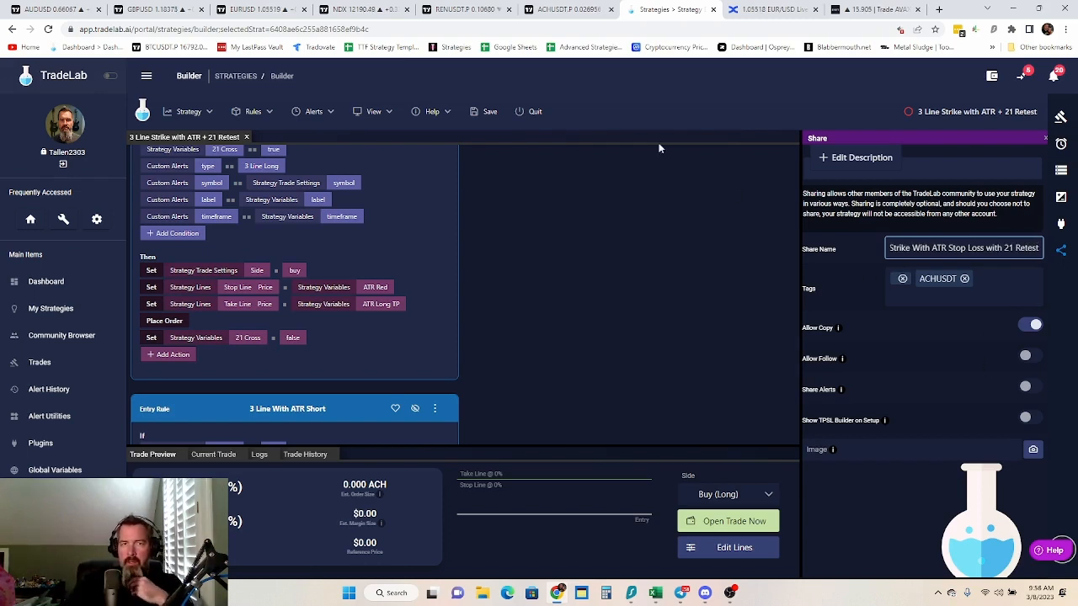
click(483, 111)
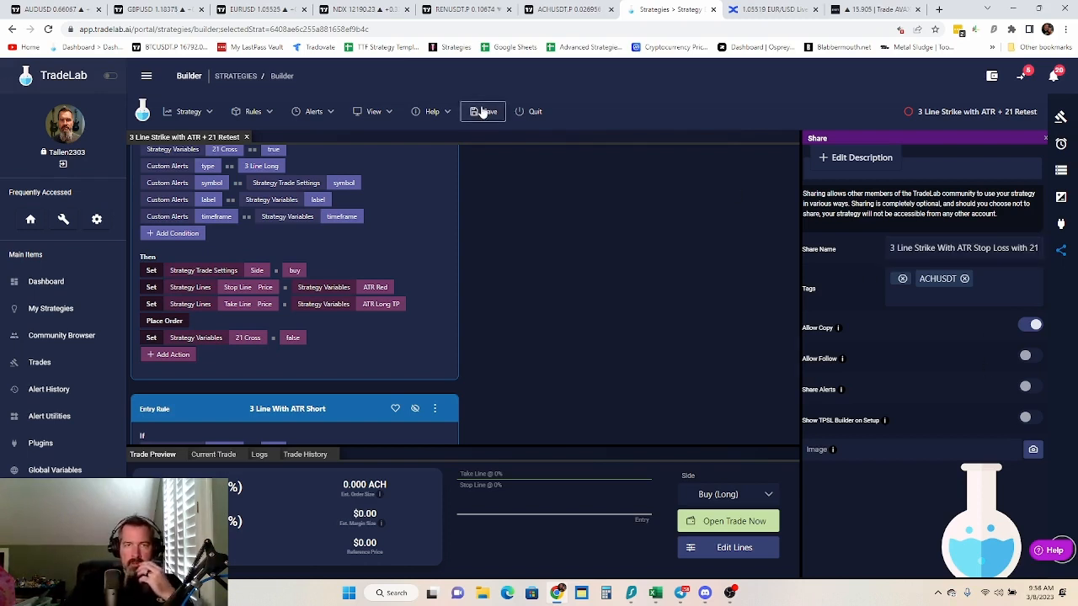
Leave the 21 Retest strategy and open the original 3 Line Strike with ATR strategy for editing
click(525, 112)
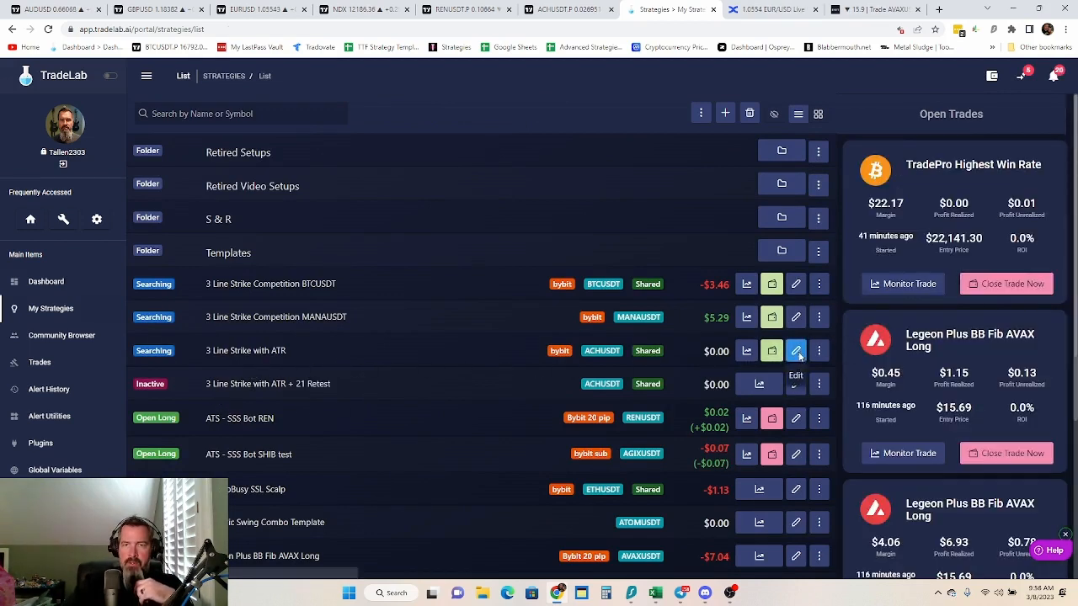
click(796, 384)
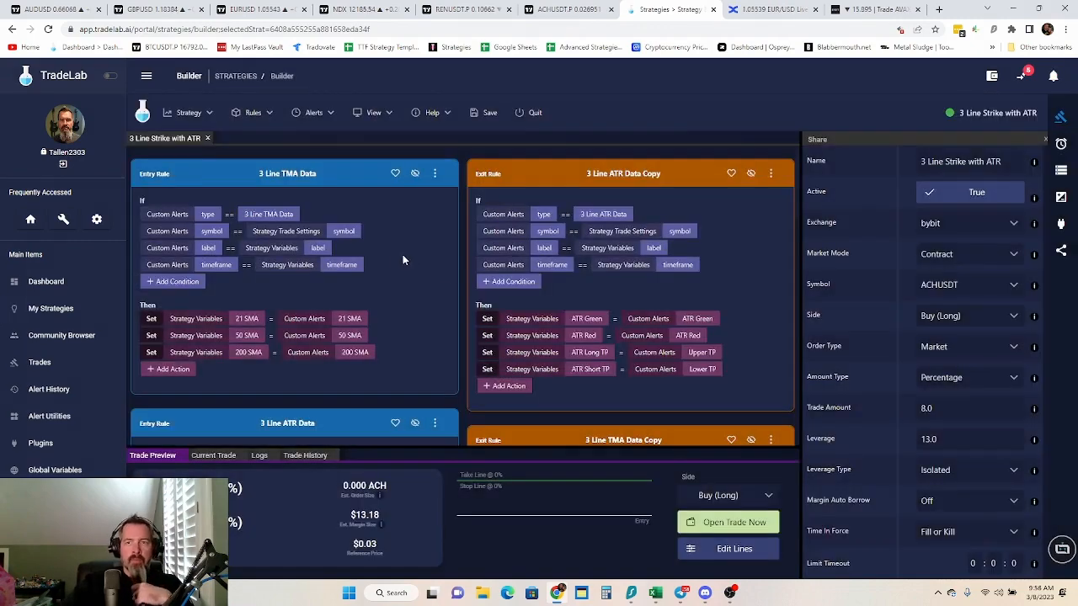
scroll(456, 283, down, 3)
scroll(443, 301, down, 5)
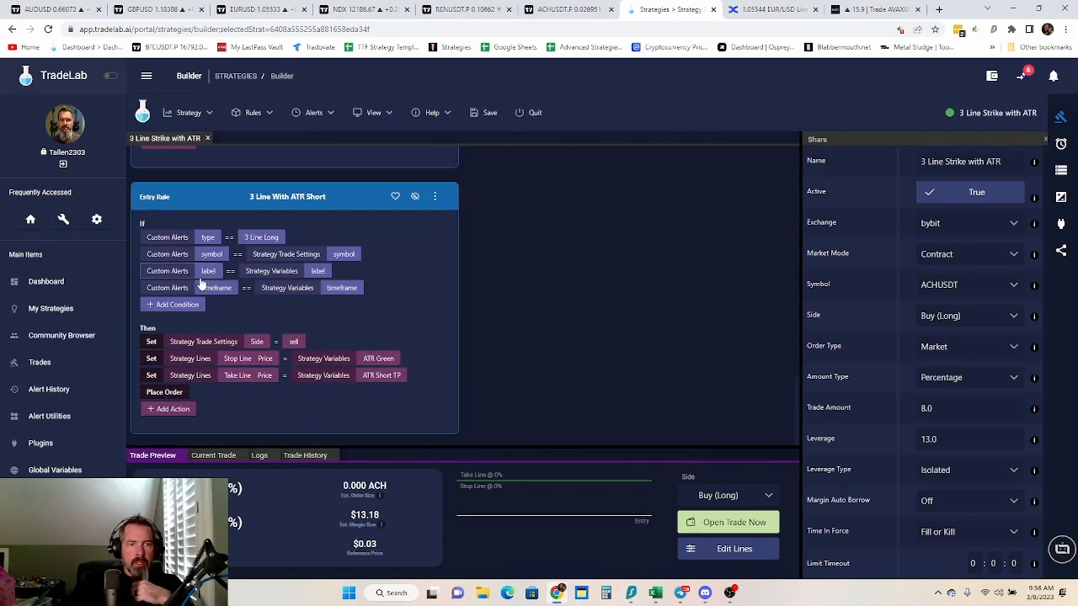
Add a condition to the original strategy's "3 Line With ATR Short" rule requiring strategy variable 21 SMA < strategy variable 50 SMA
click(184, 308)
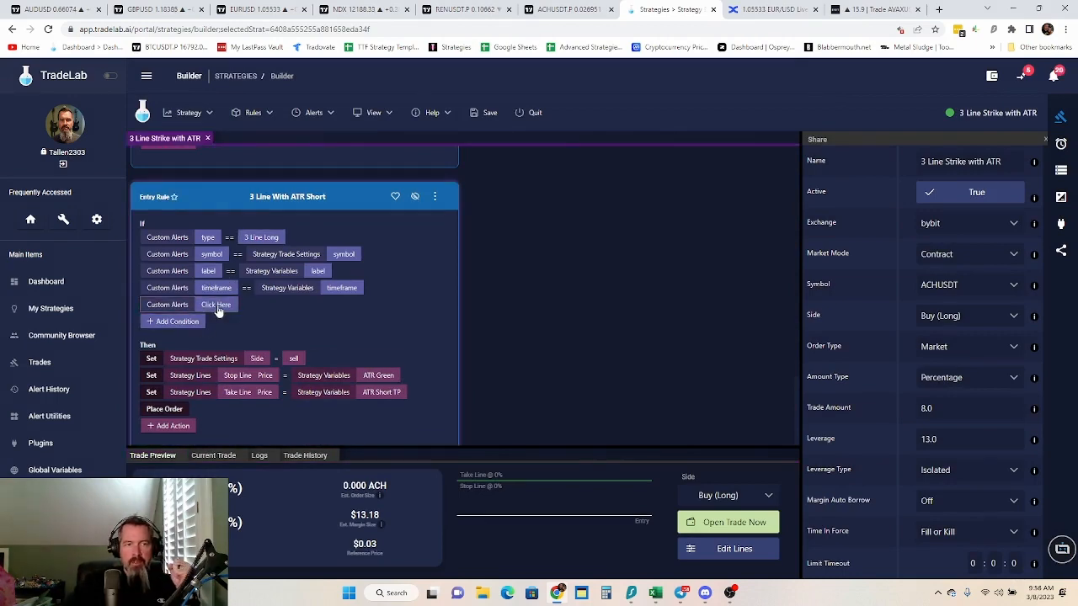
click(215, 304)
click(421, 319)
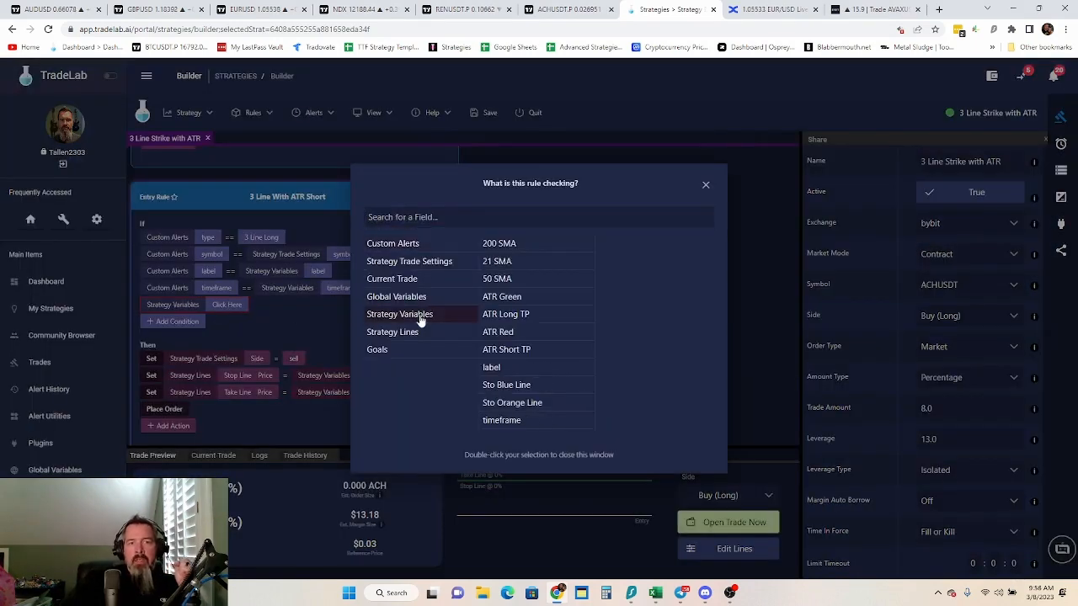
click(518, 263)
click(255, 303)
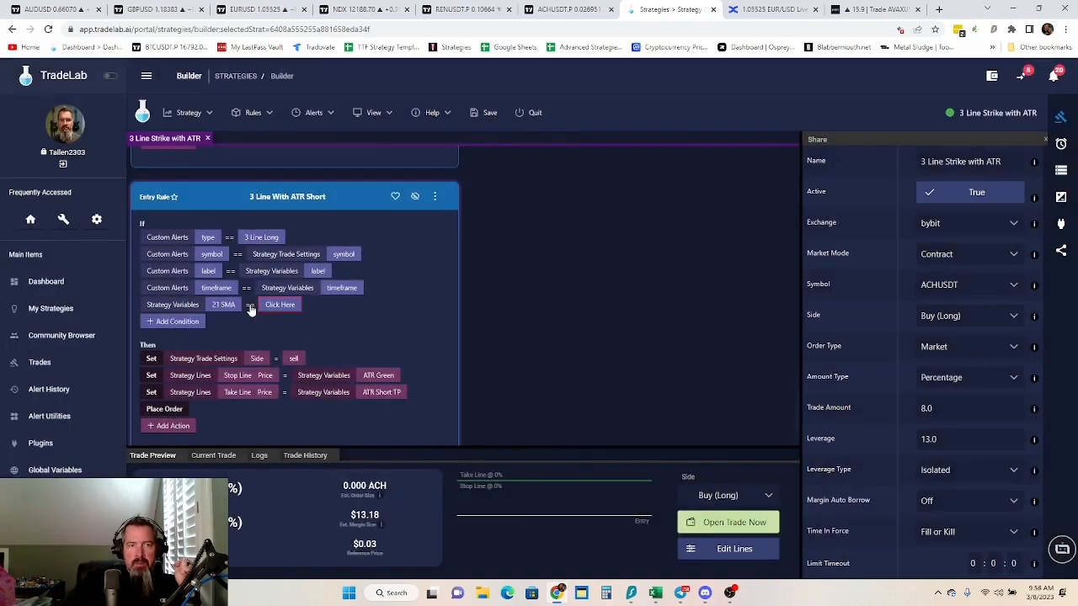
click(250, 305)
click(271, 387)
click(281, 310)
click(413, 314)
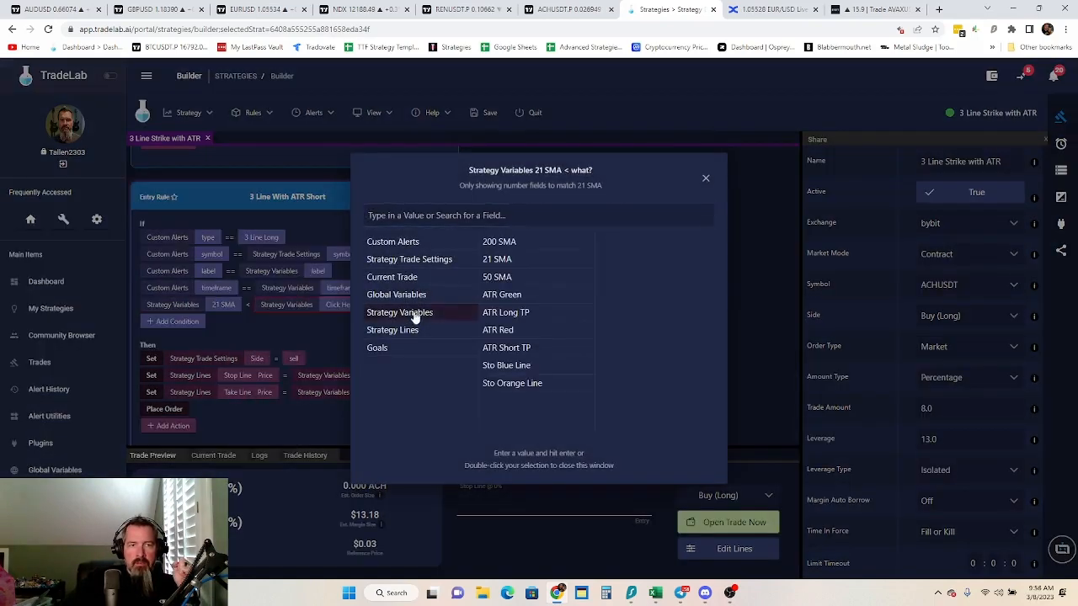
double_click(520, 278)
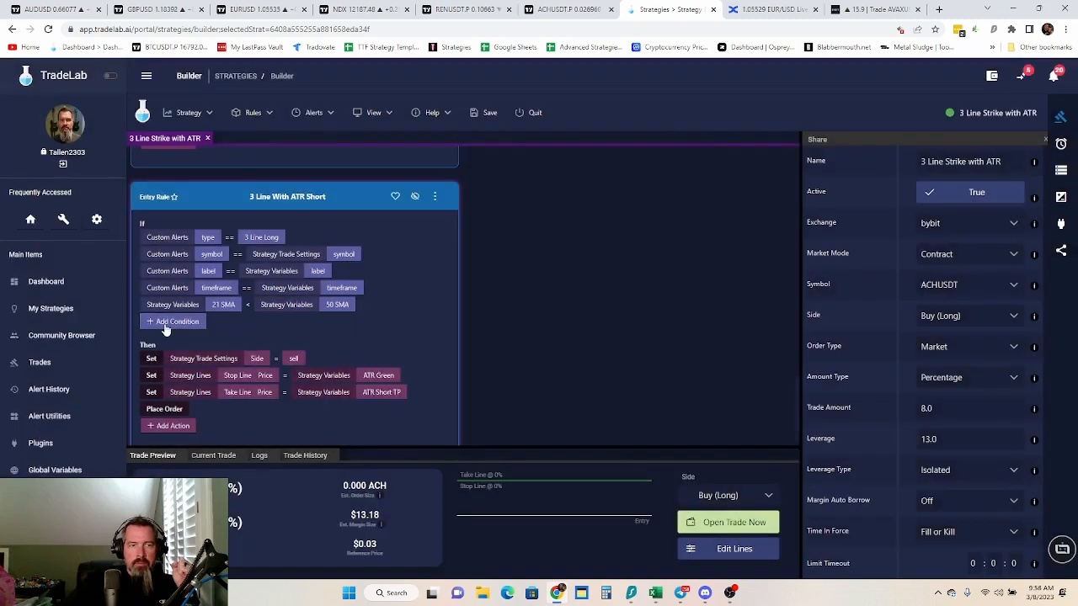
Add a condition to the original strategy's "3 Line With ATR Short" rule requiring strategy variable Sto Orange Line >= 20
click(200, 322)
click(205, 325)
click(413, 315)
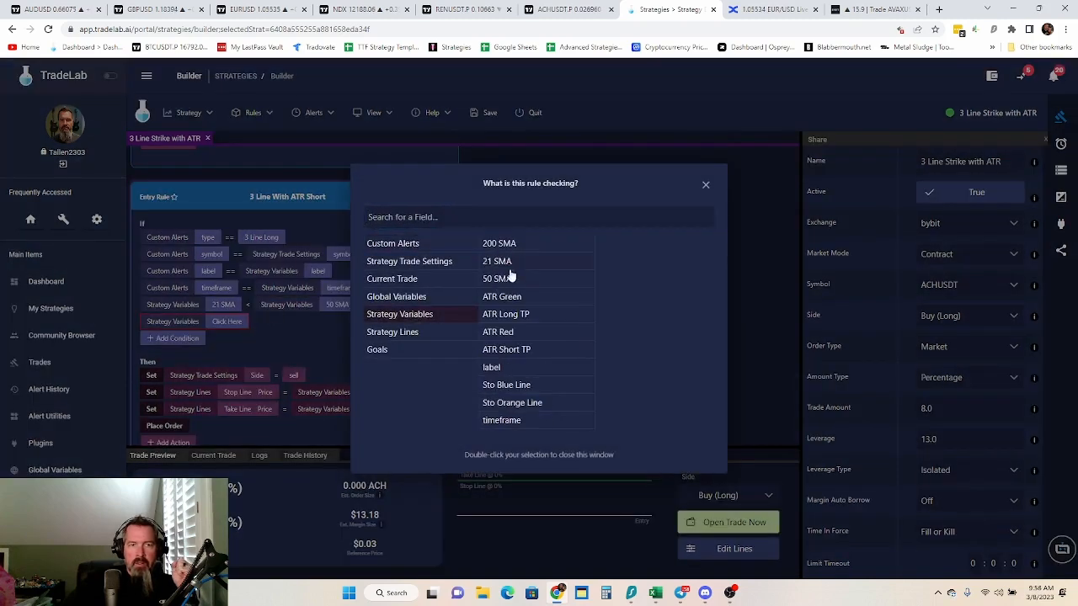
click(513, 404)
click(276, 322)
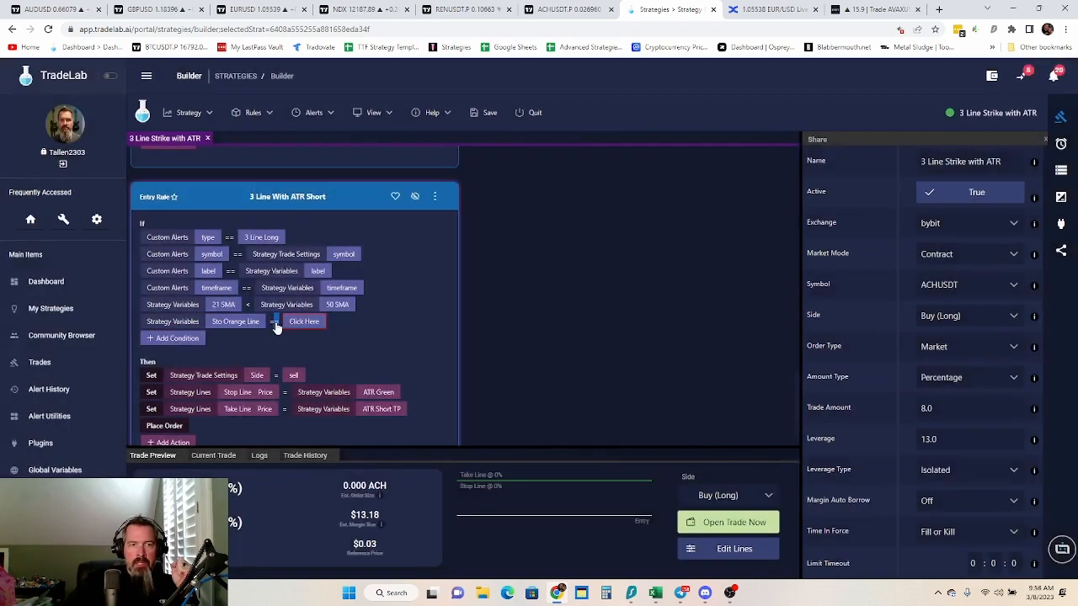
click(275, 323)
click(290, 386)
click(305, 325)
text(20)
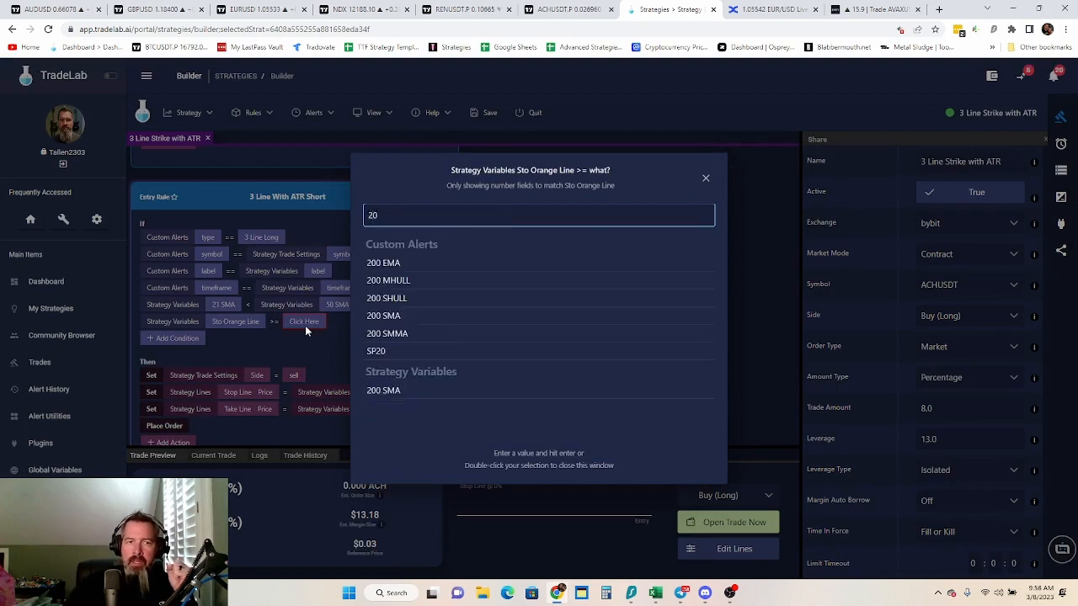
key(Return)
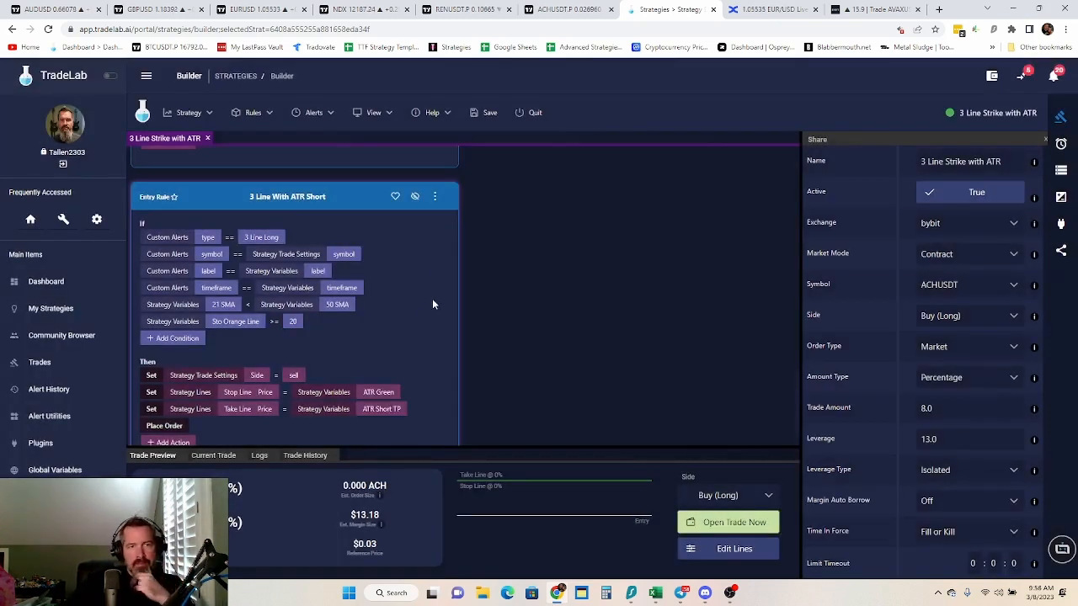
Reorder the "3 Line With ATR Short" conditions so Sto Orange Line >= 20 comes first and 21 SMA < 50 SMA second
click(433, 200)
click(462, 268)
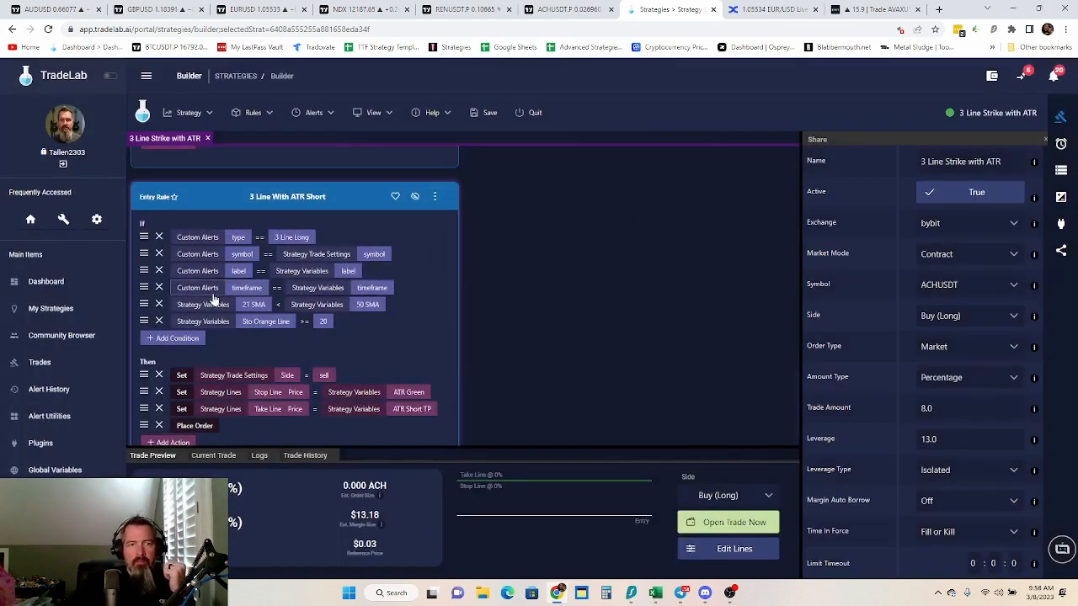
drag(142, 304, 143, 244)
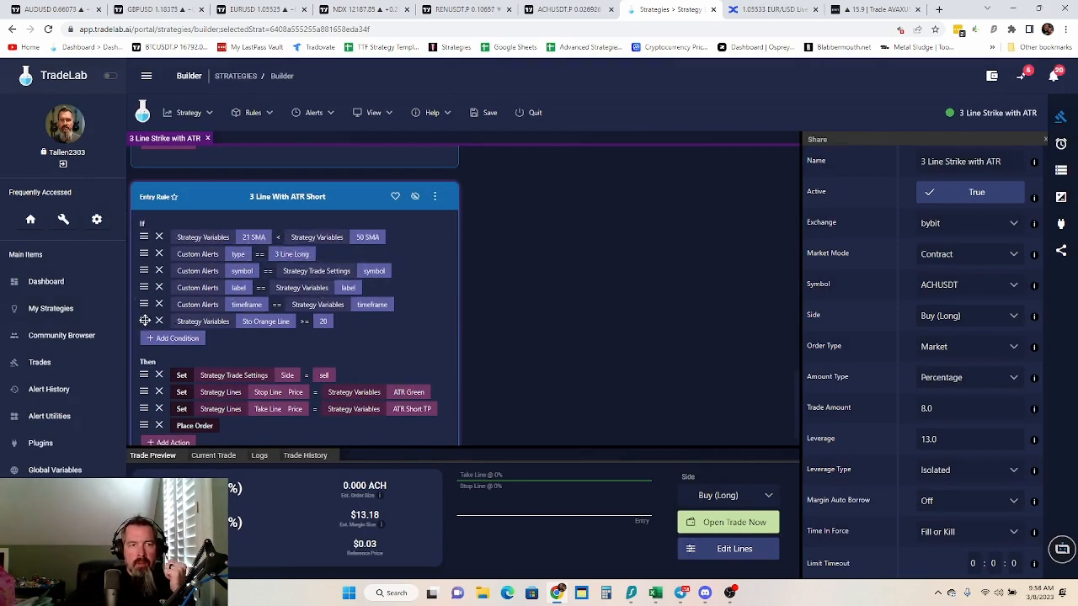
drag(145, 321, 151, 240)
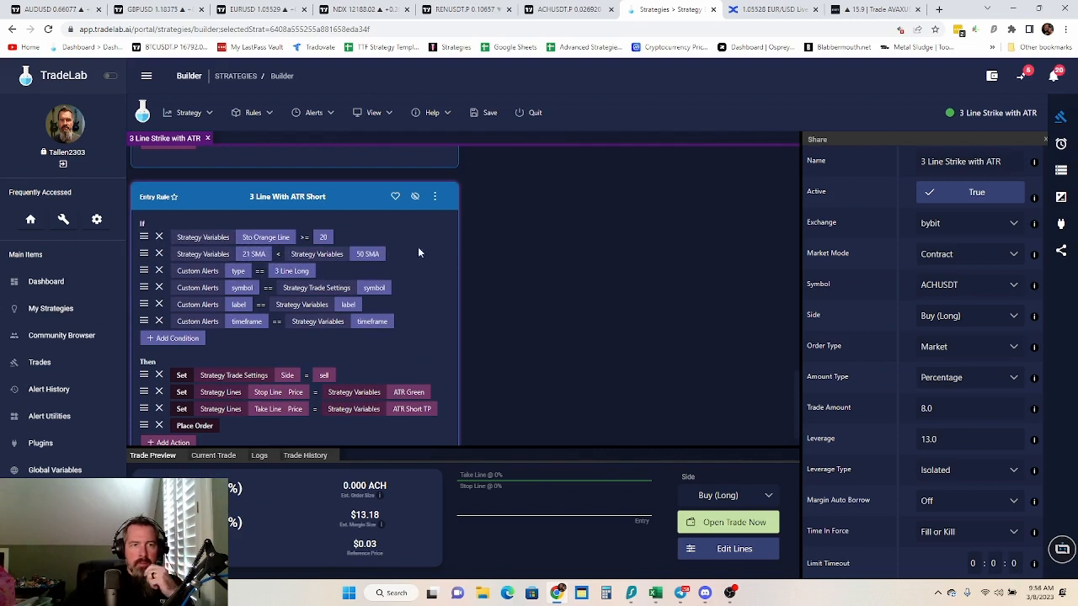
click(436, 198)
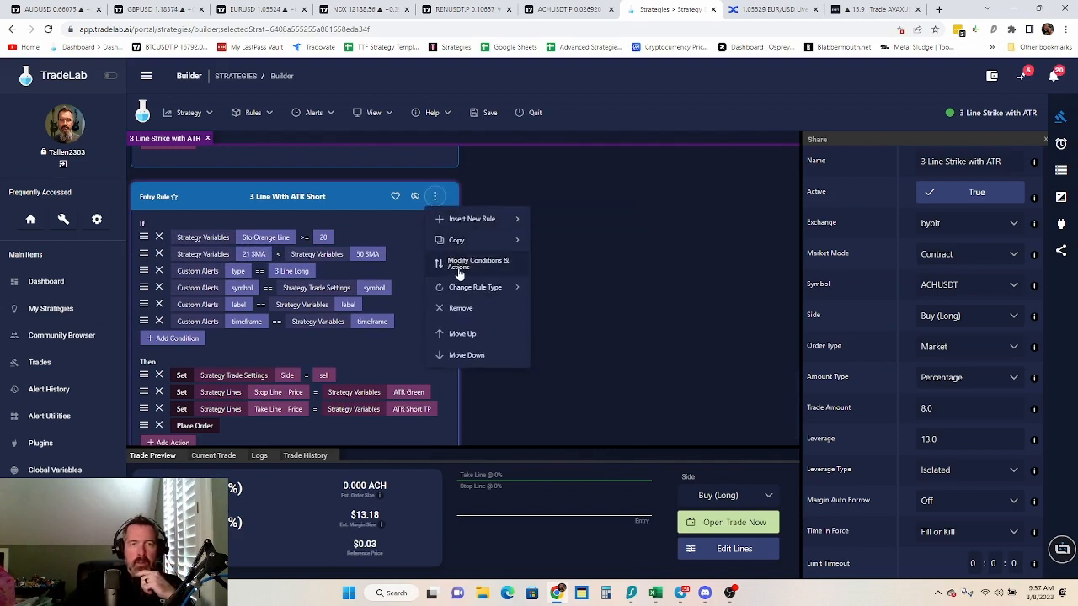
click(461, 267)
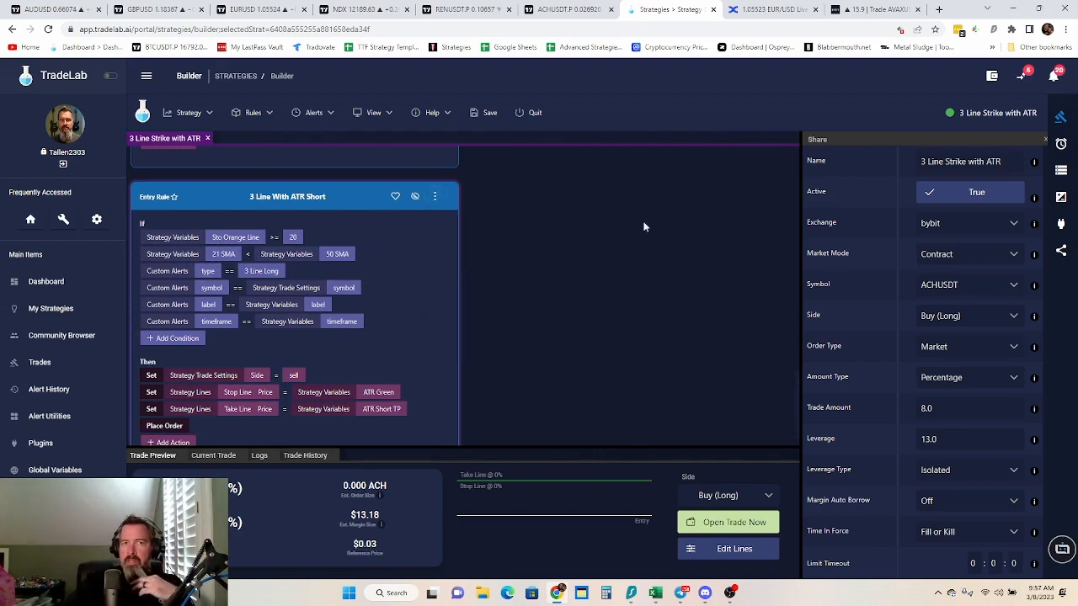
Review the original strategy's variable values, and switch to TradingView to examine recent price action on the ACHUSDT 5-minute chart
click(1062, 169)
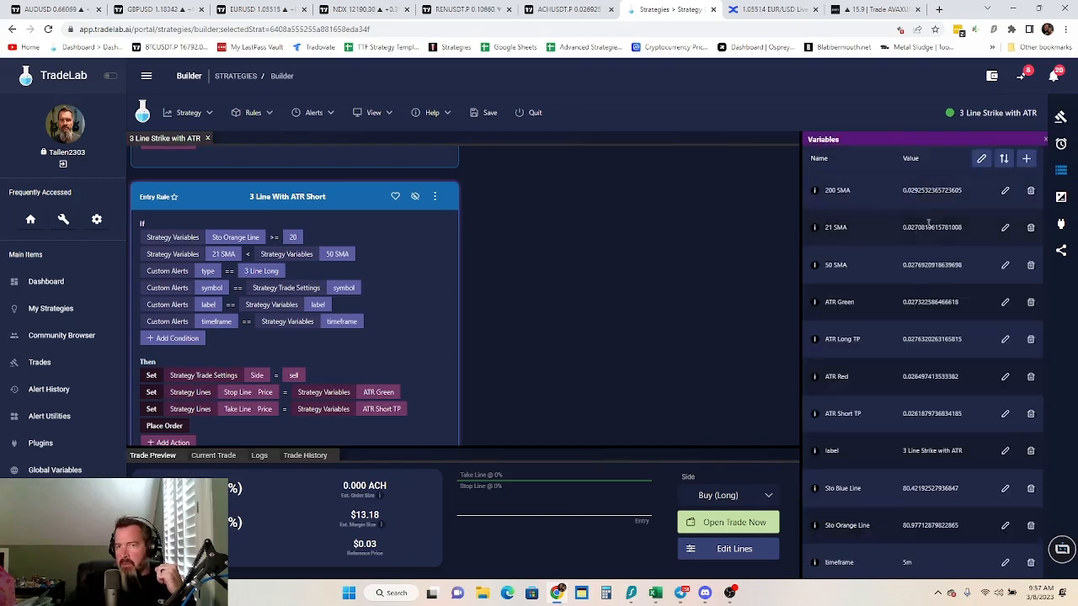
scroll(930, 498, down, 1)
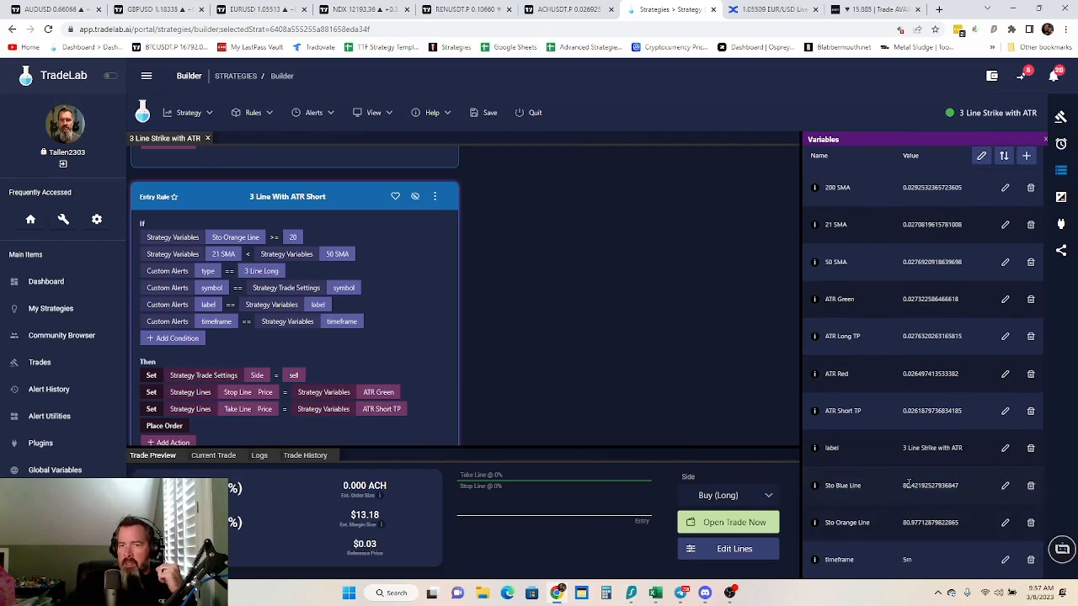
scroll(909, 482, up, 1)
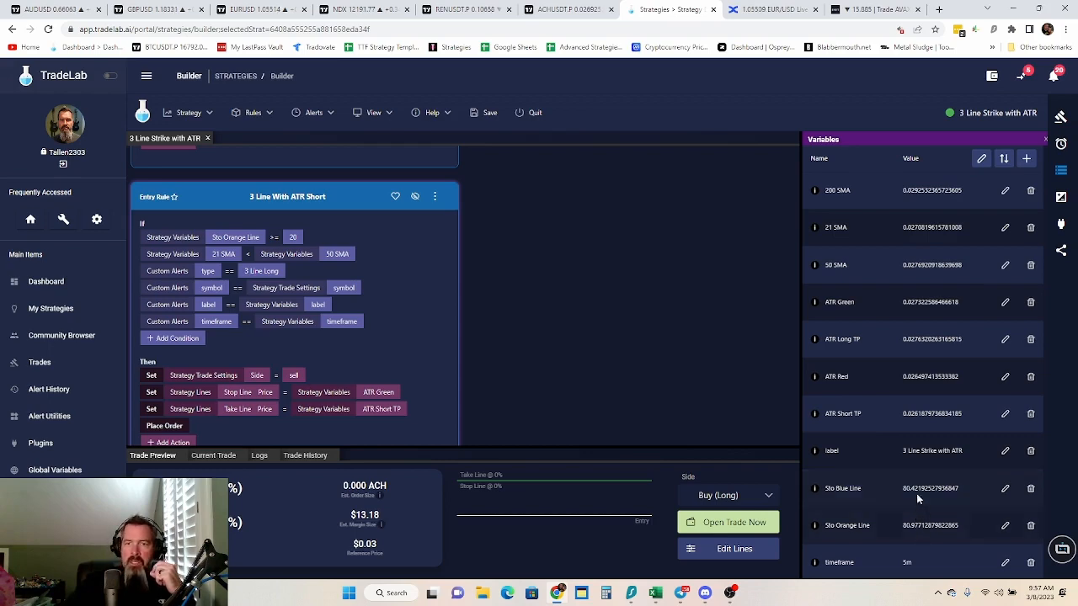
click(467, 10)
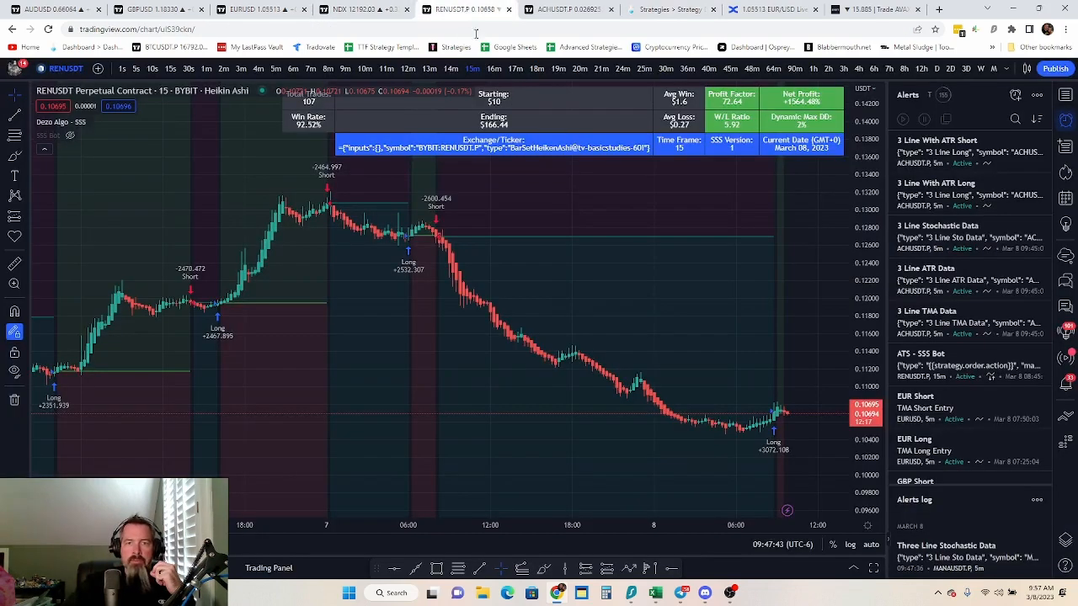
click(563, 9)
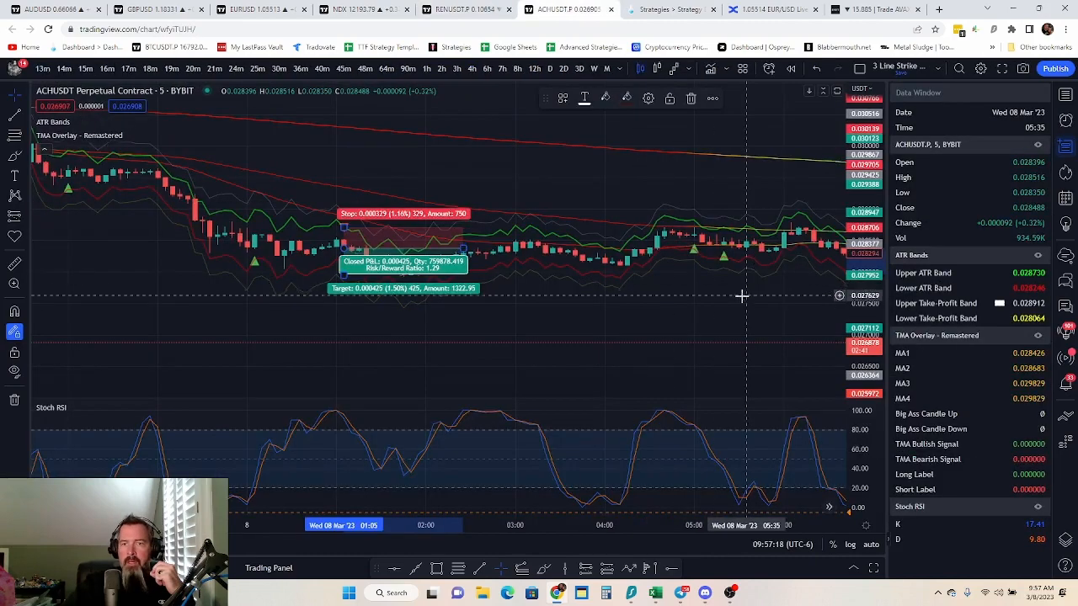
drag(746, 296, 146, 277)
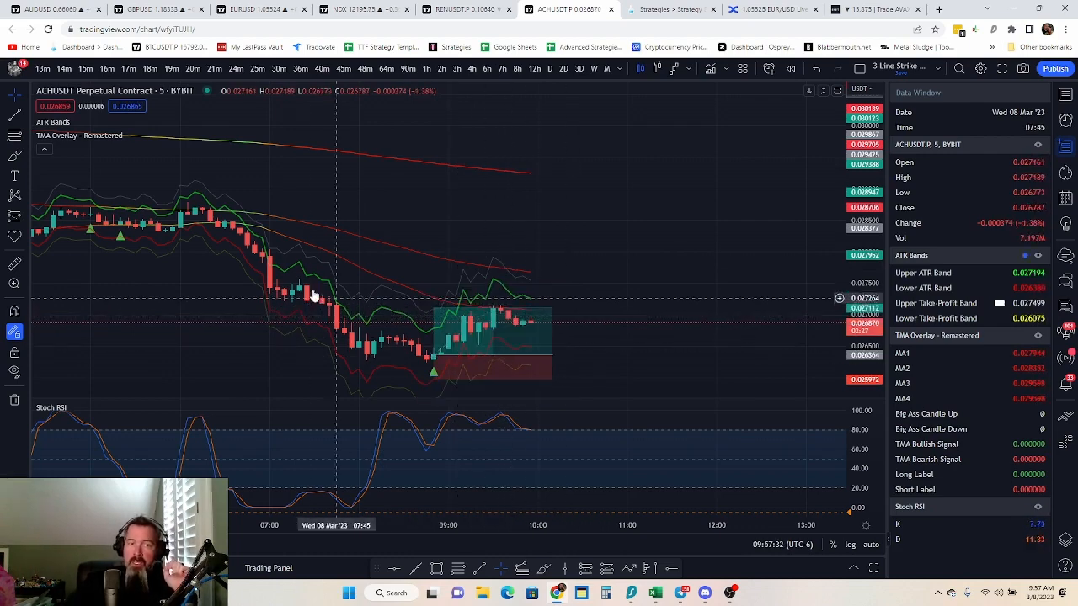
scroll(336, 320, down, 2)
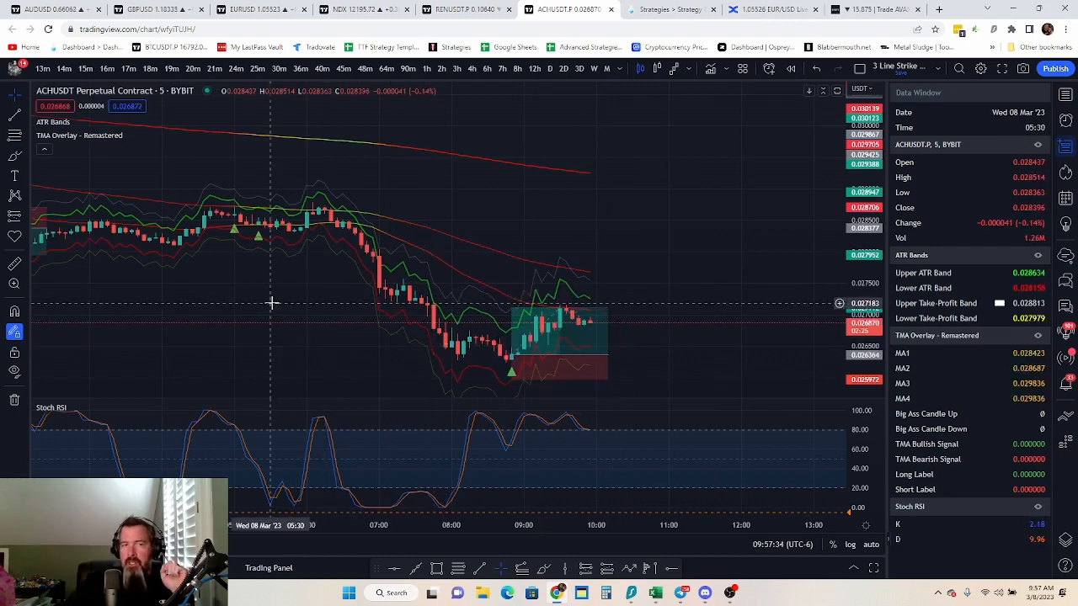
Delete the long position drawing over the most recent candles on the ACHUSDT chart
click(572, 322)
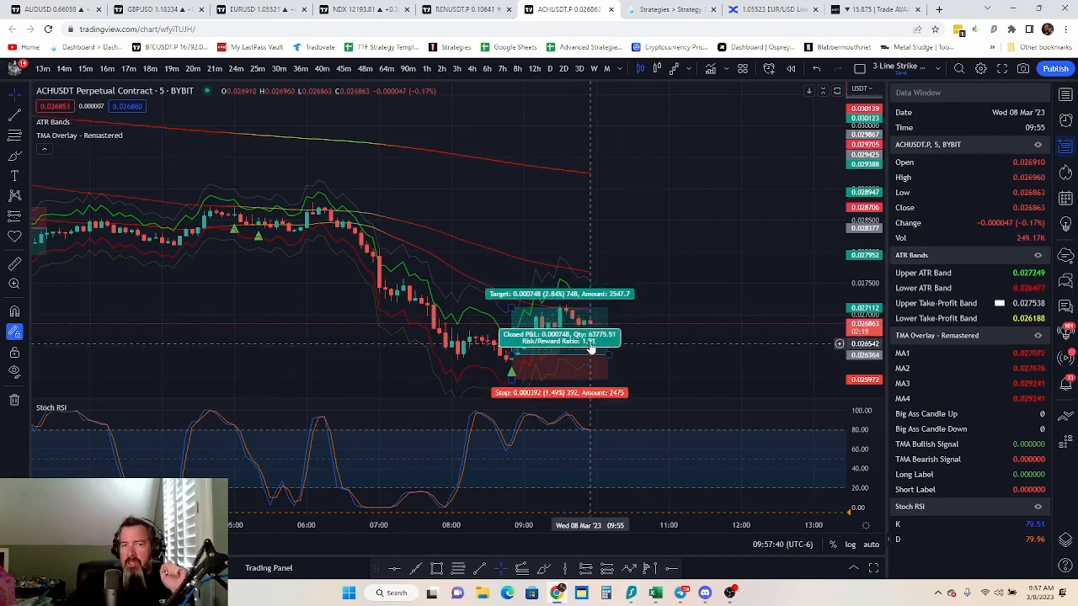
click(600, 358)
click(690, 98)
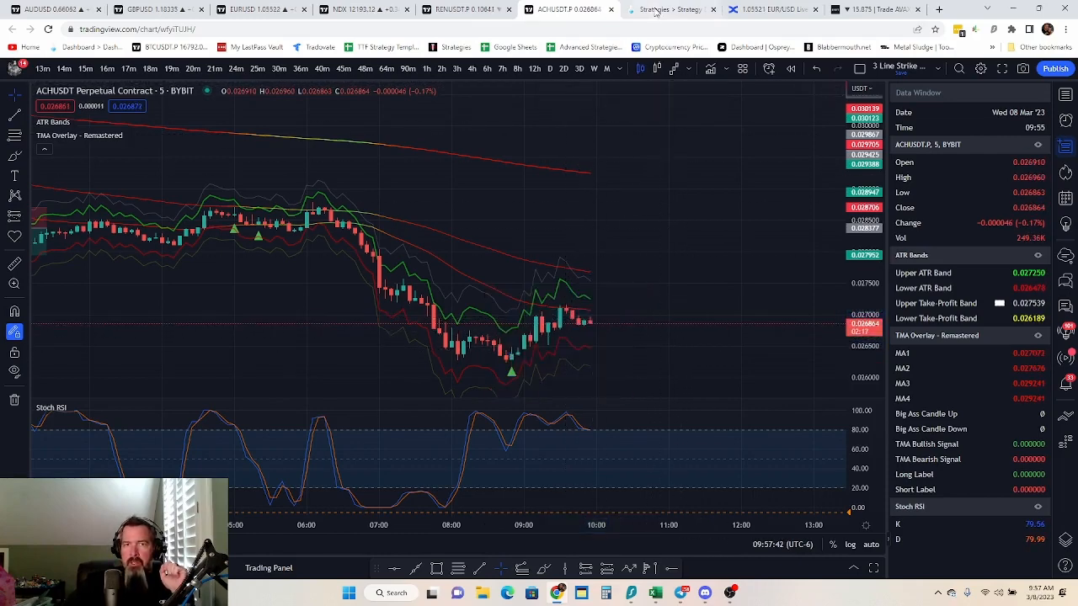
Switch back to TradeLab, save the 3 Line Strike with ATR strategy, and exit the builder
click(666, 9)
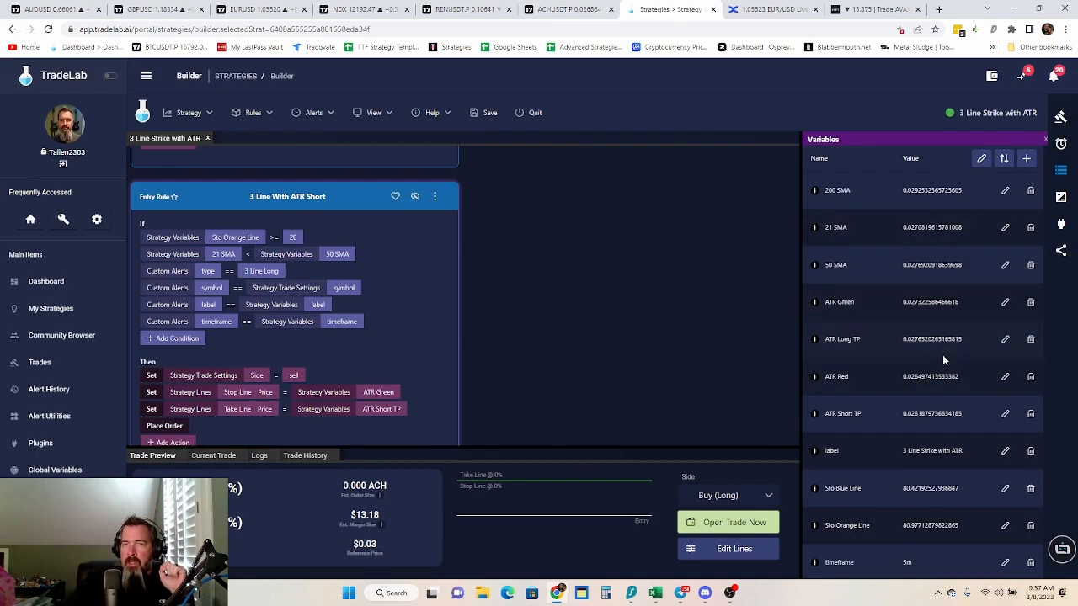
click(489, 117)
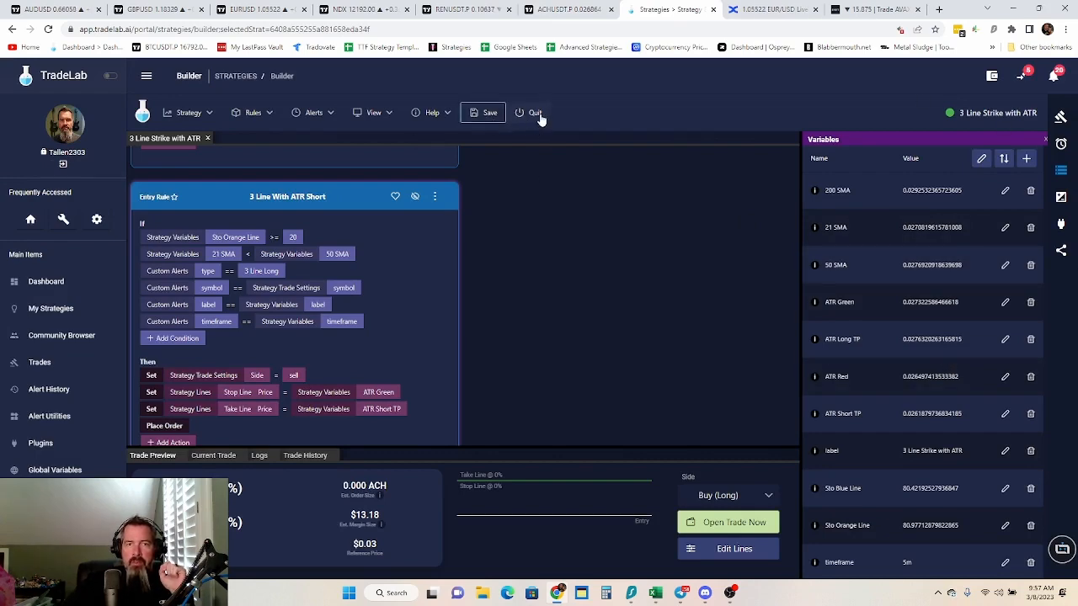
click(539, 116)
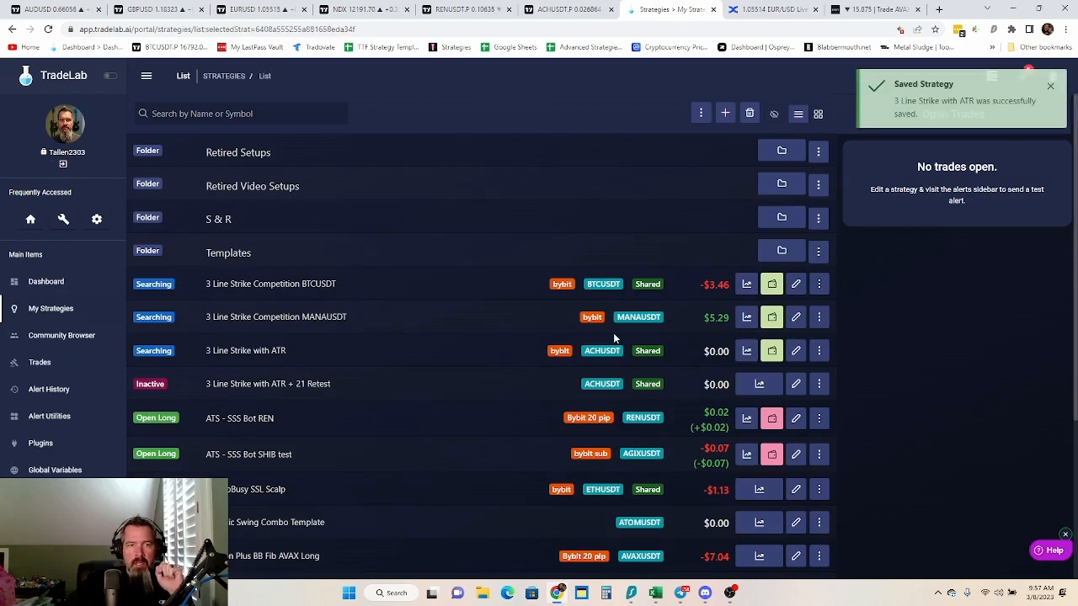
Open the 3 Line Strike with ATR + 21 Retest strategy for editing and set its 21 Cross variable to true
click(796, 384)
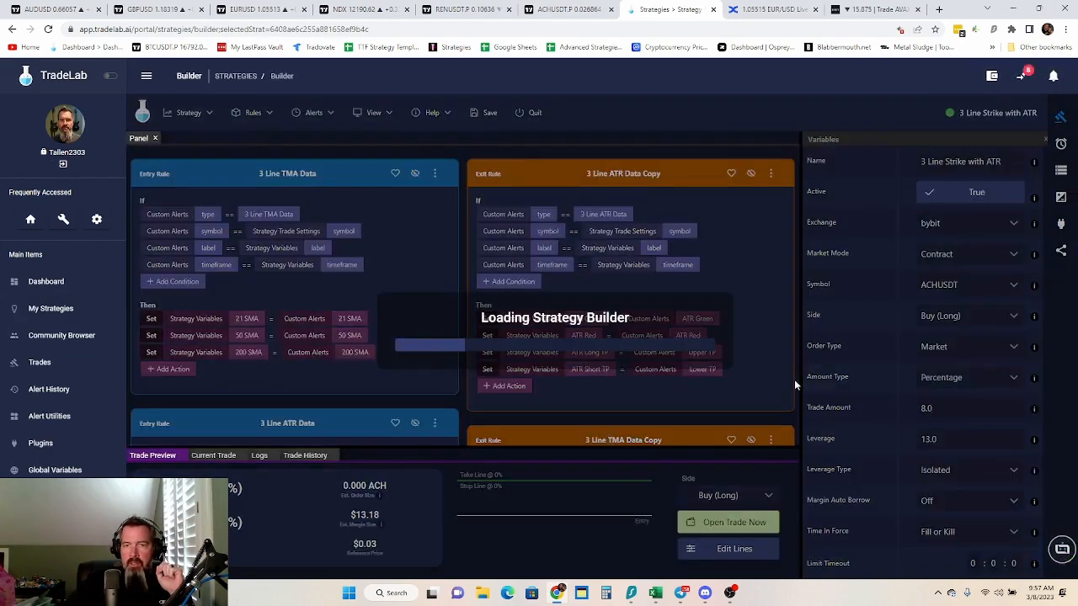
click(1063, 171)
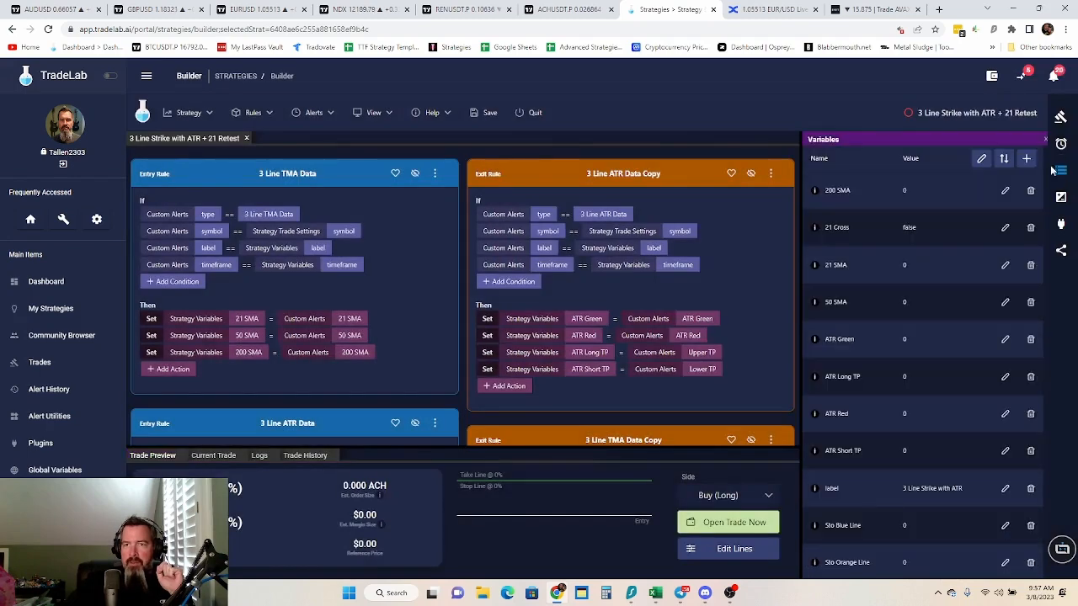
scroll(925, 367, down, 1)
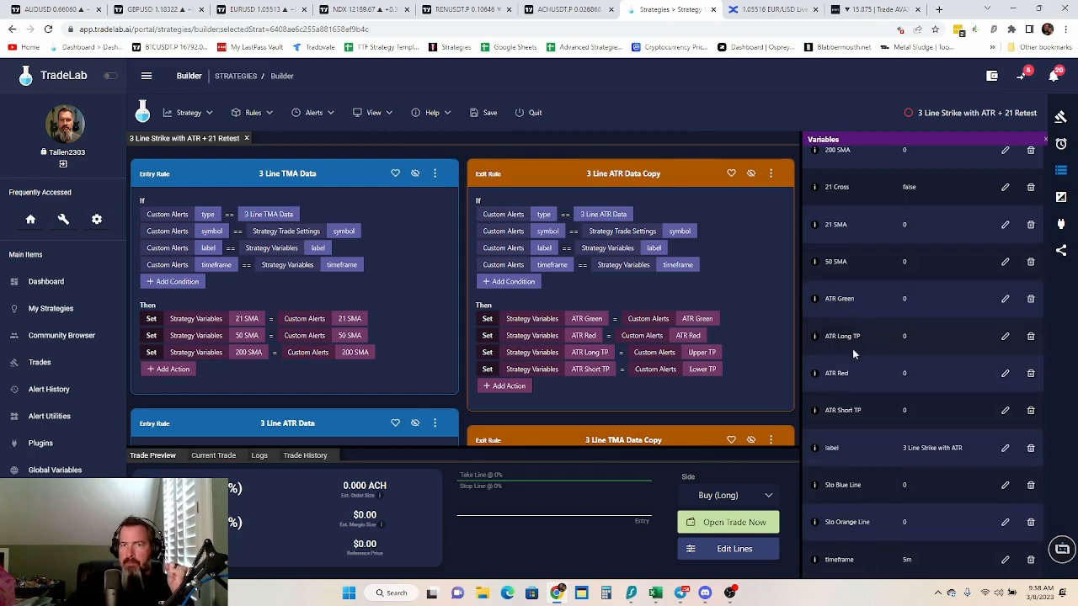
scroll(880, 542, up, 1)
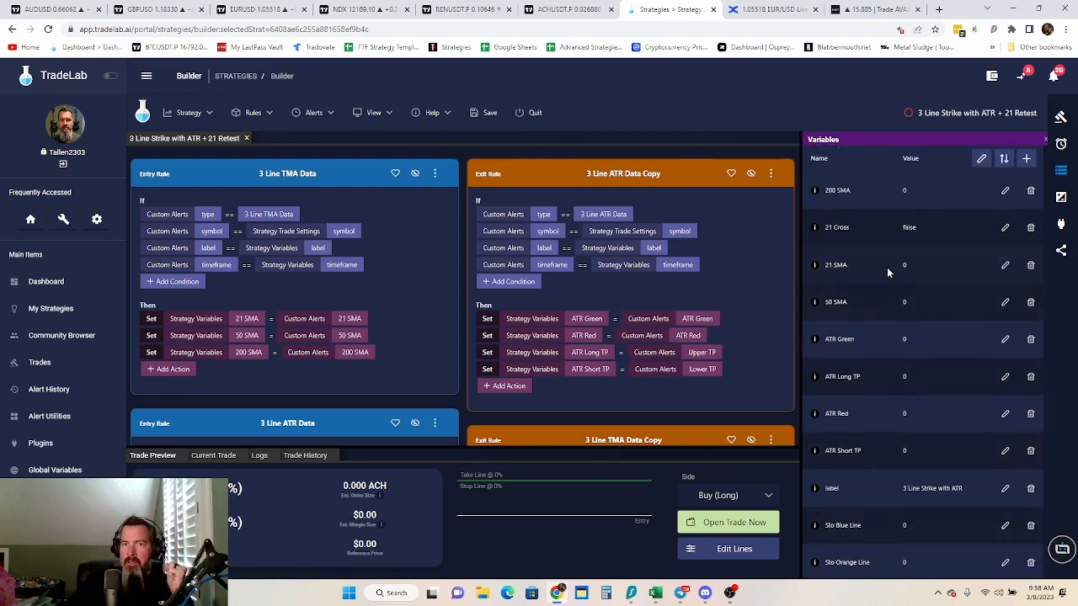
click(1005, 227)
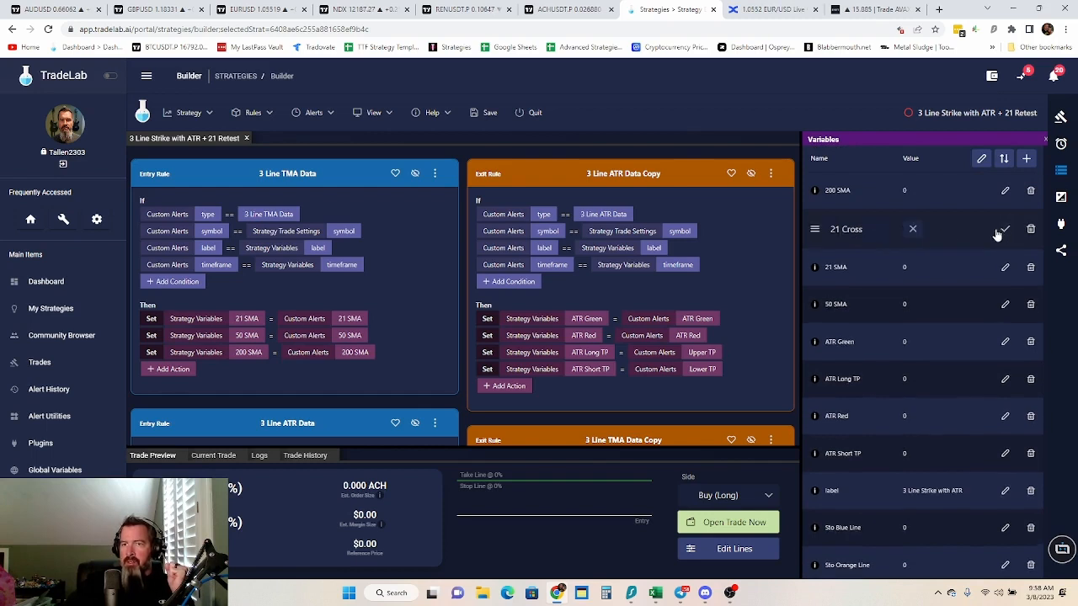
click(913, 230)
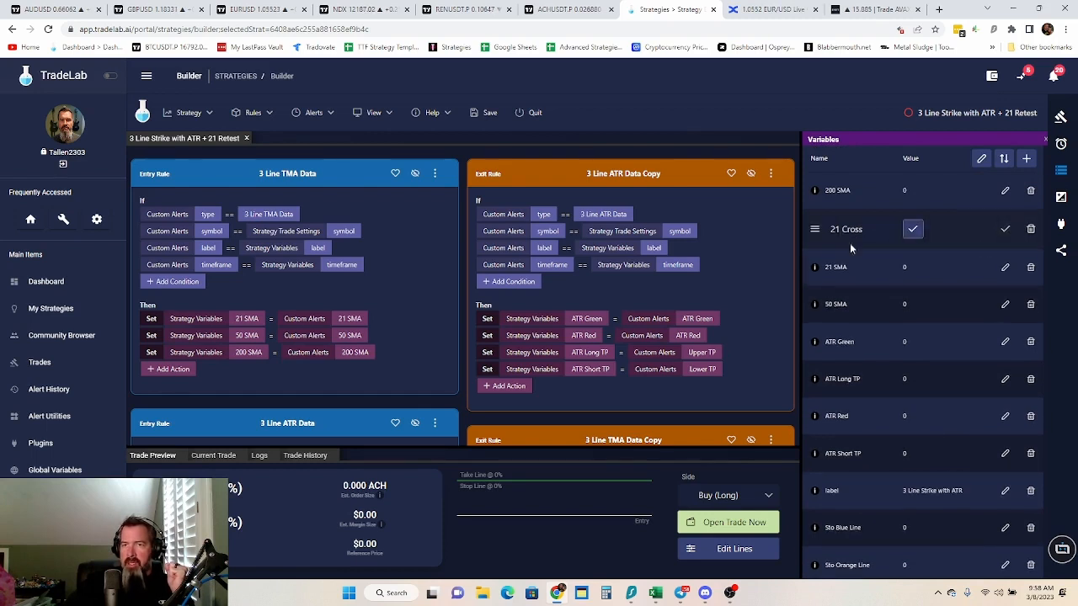
click(1004, 229)
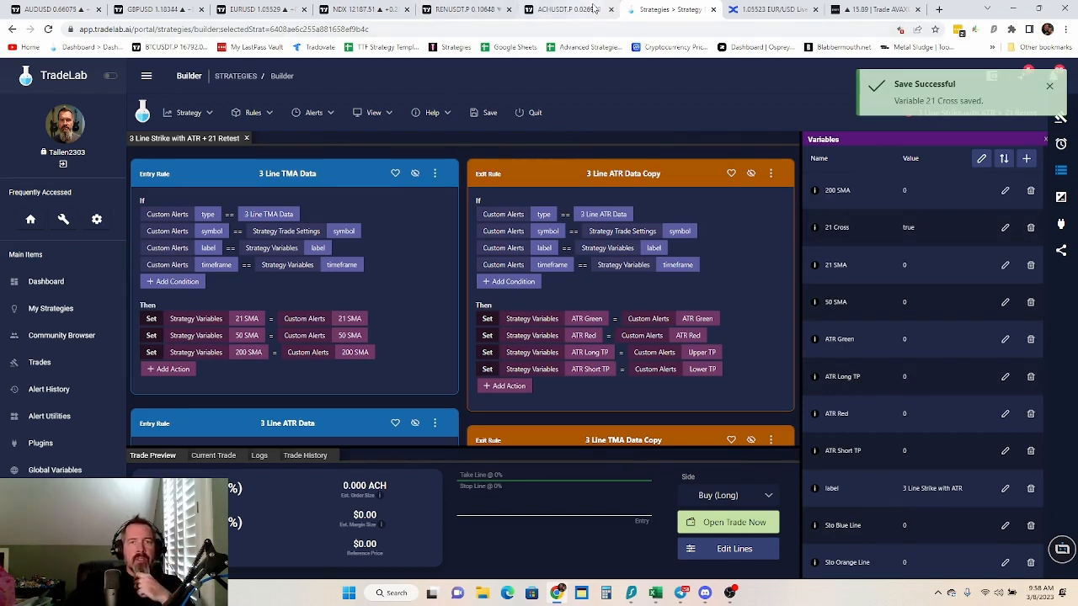
Check the ACHUSDT chart in TradingView, and return to TradeLab to review the 21 Retest strategy's rules, including the "3 Line With ATR Long" conditions
click(593, 9)
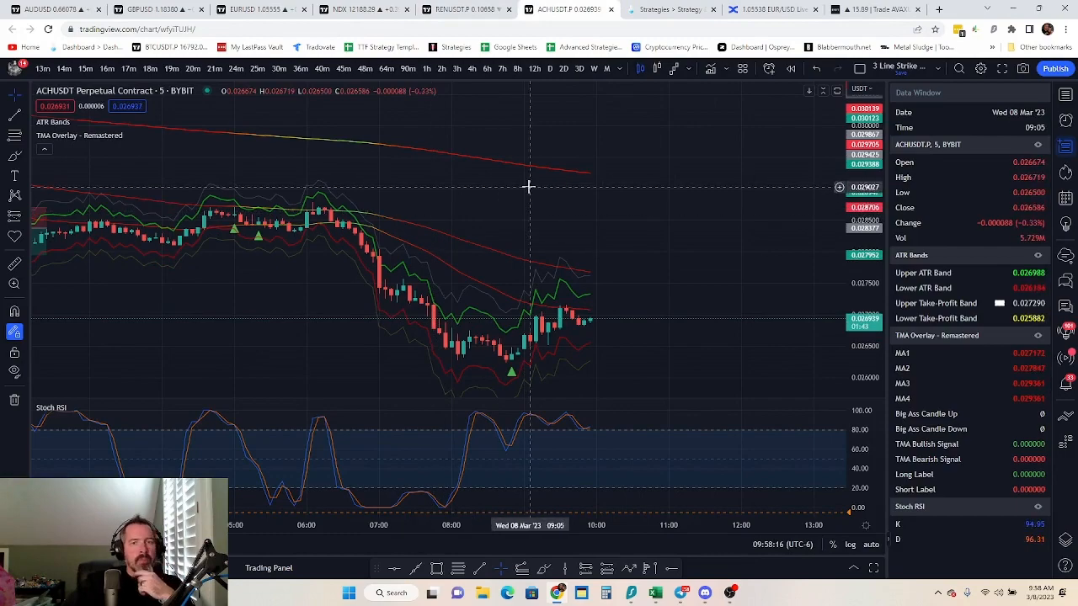
click(664, 9)
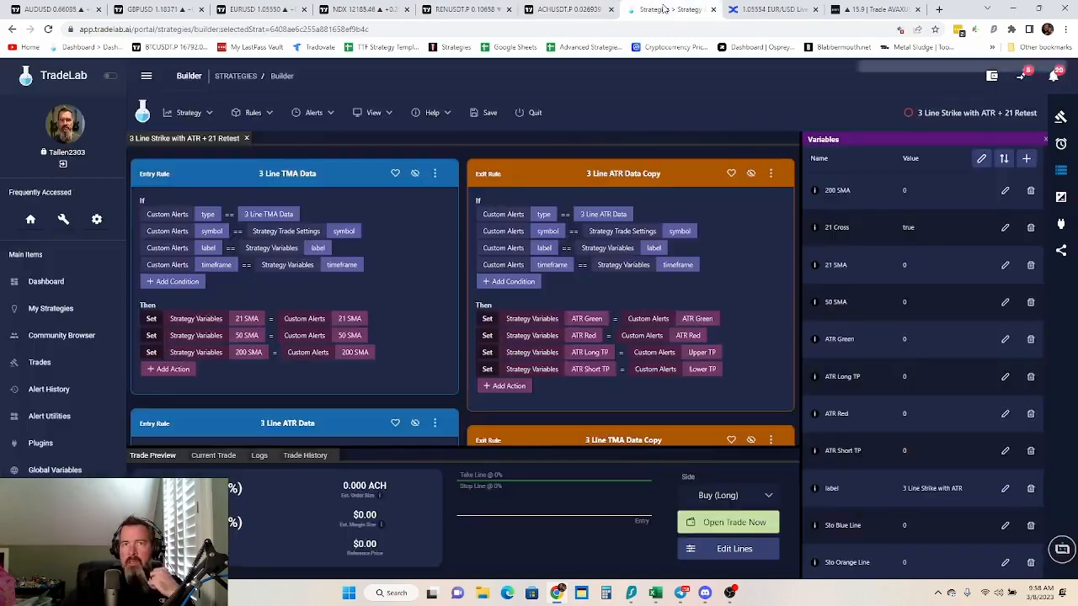
scroll(865, 331, down, 2)
scroll(516, 306, down, 5)
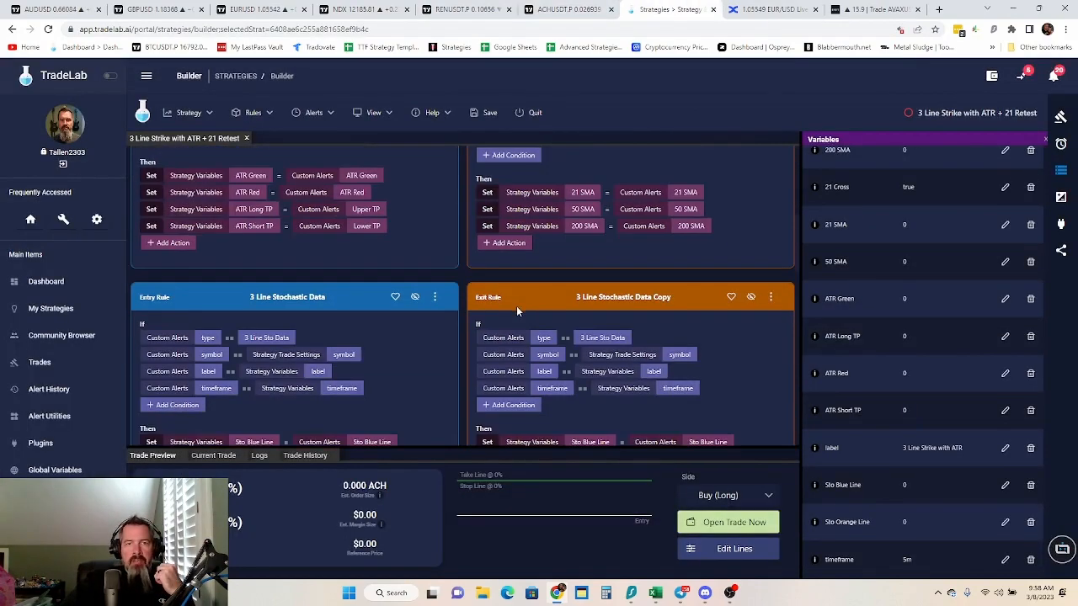
scroll(490, 315, down, 6)
scroll(537, 390, up, 2)
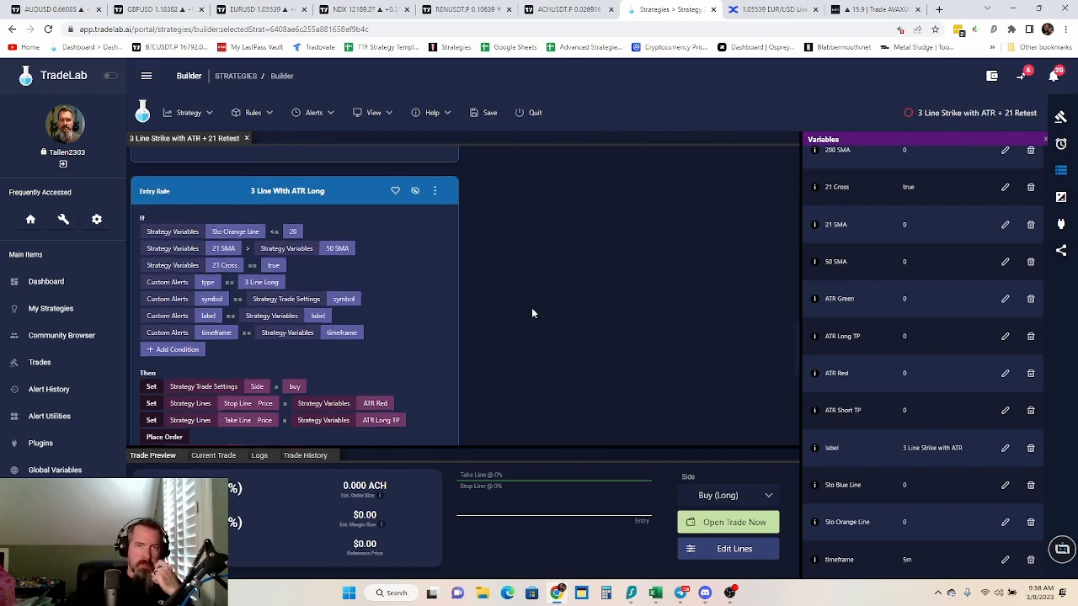
scroll(532, 308, up, 10)
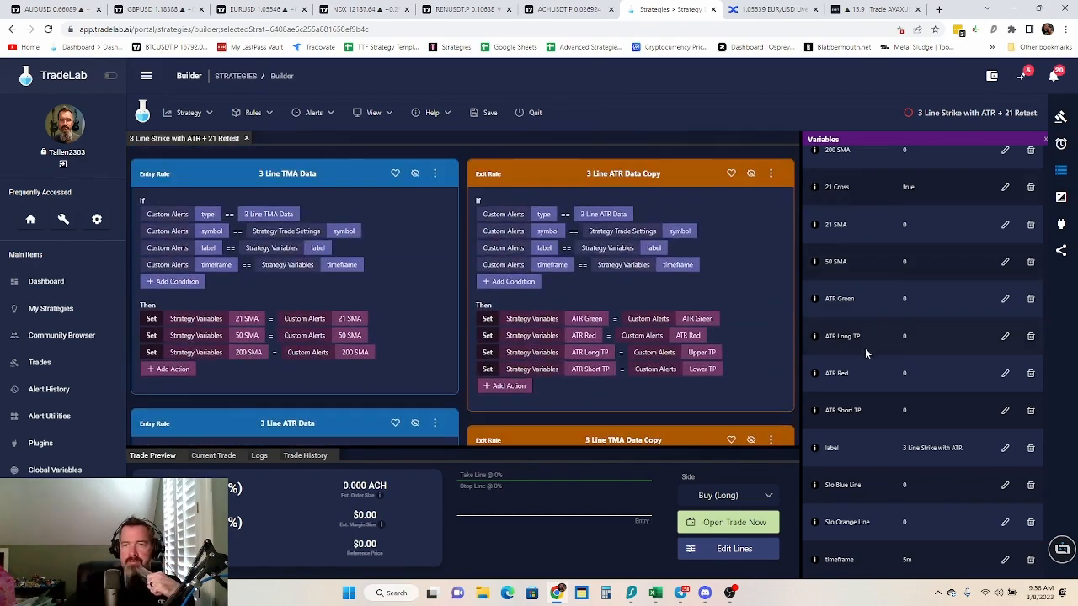